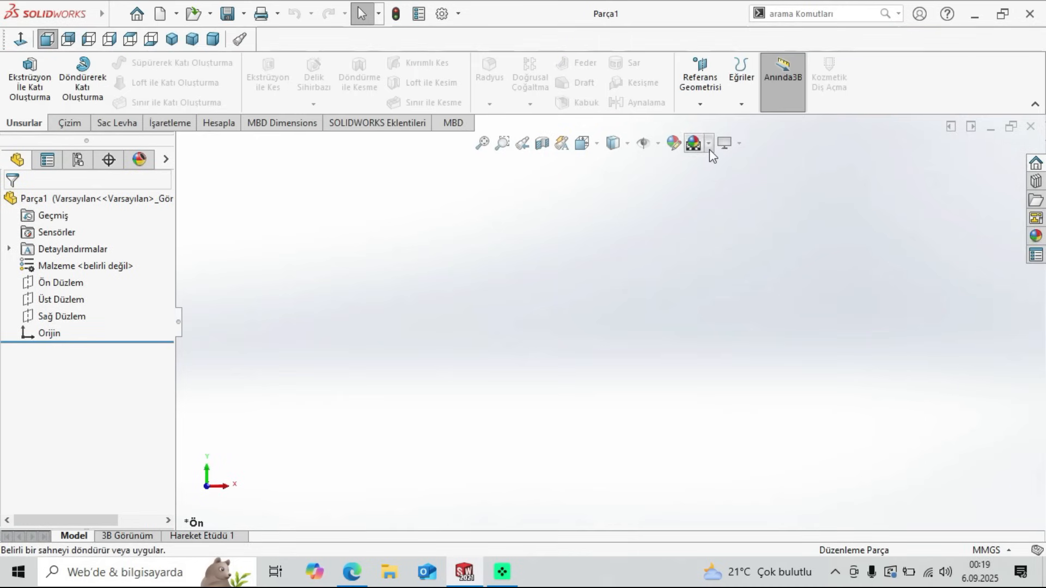
Step: Apply the plain white scene to the modelling background
click(708, 148)
click(727, 183)
Step: Switch to KMANMSY.pdf in Edge and mark up page 32: underline the activity heading, highlight the named commands, and number the figures 1 to 6
click(352, 572)
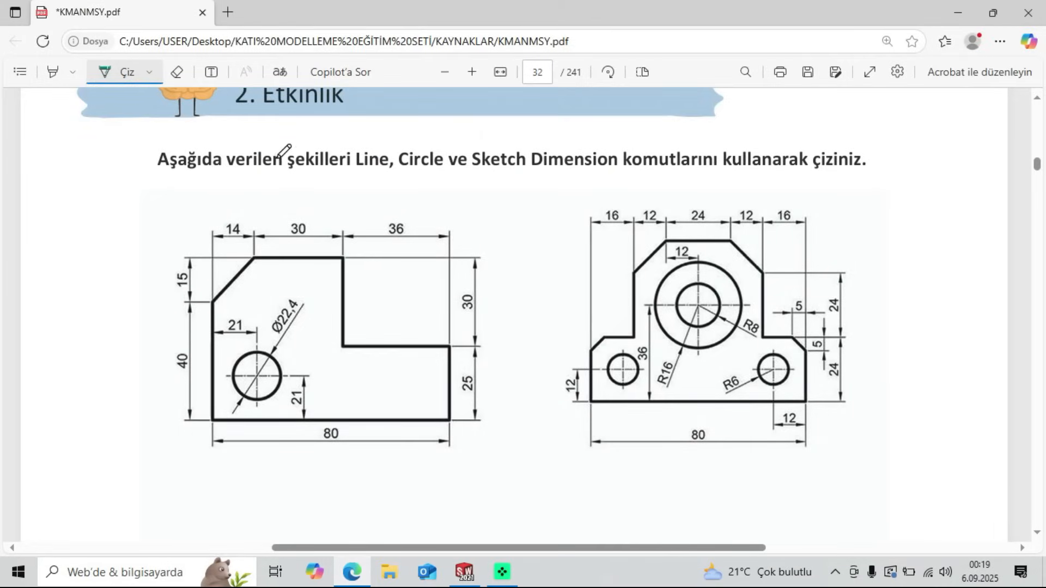
drag(169, 120, 328, 115)
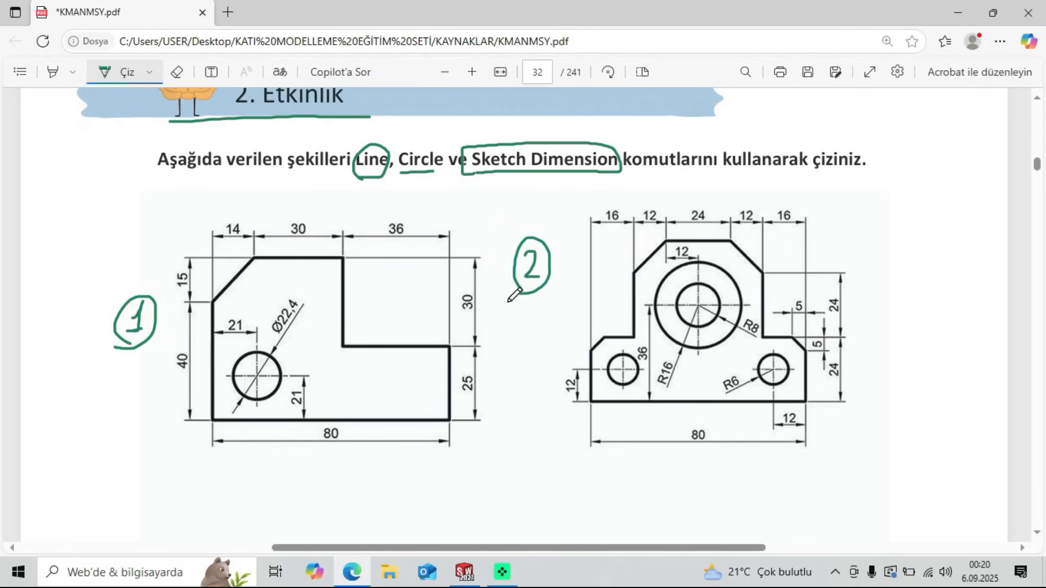
scroll(515, 278, down, 8)
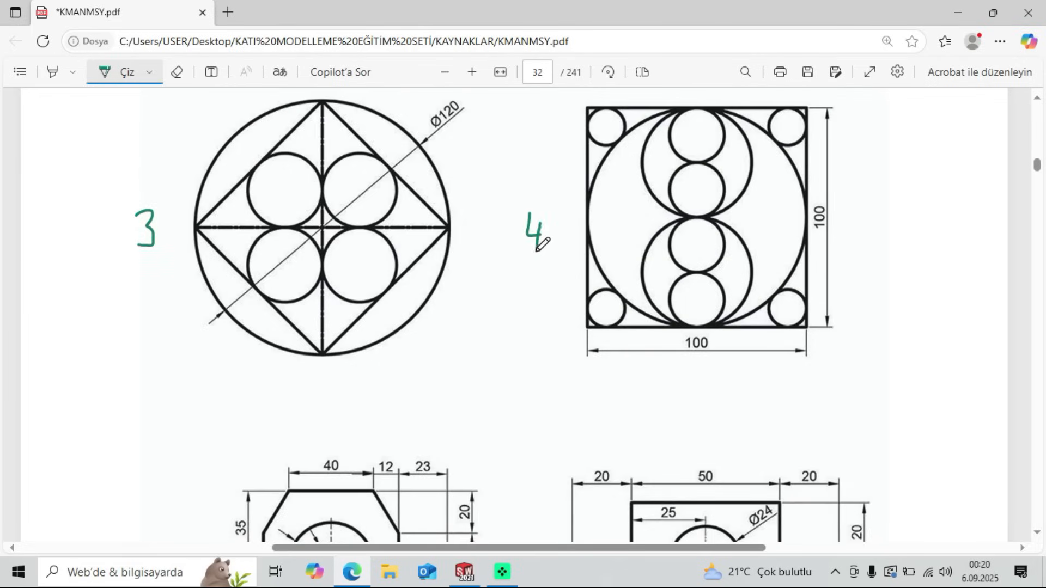
scroll(539, 242, down, 7)
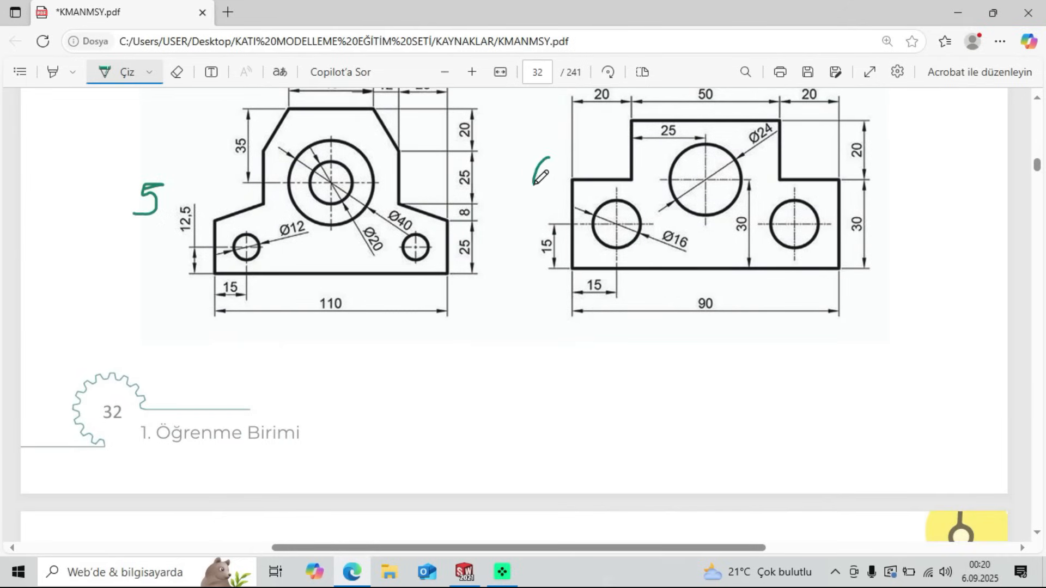
drag(543, 171, 541, 175)
scroll(512, 262, up, 10)
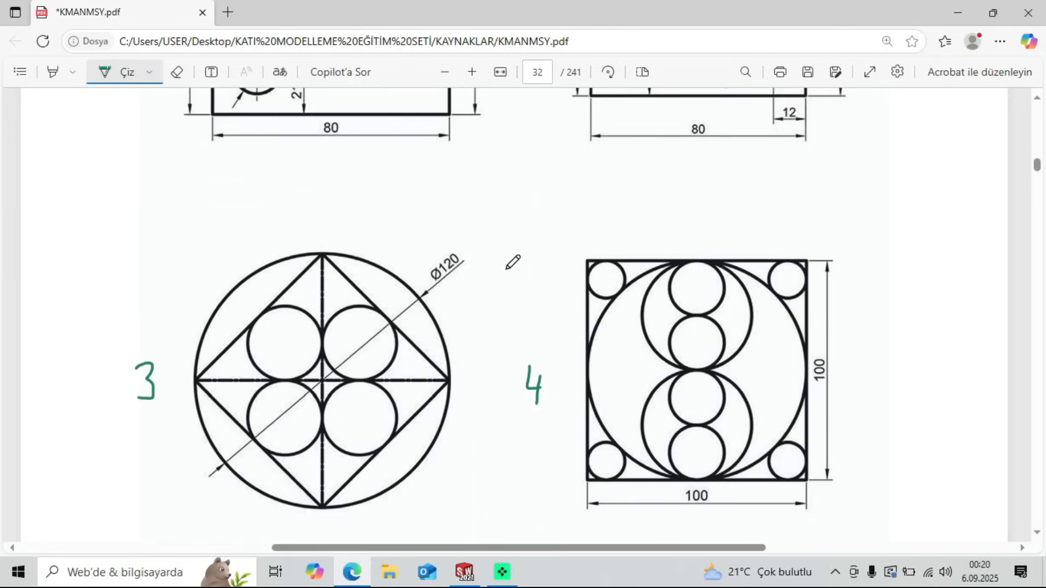
scroll(512, 262, up, 6)
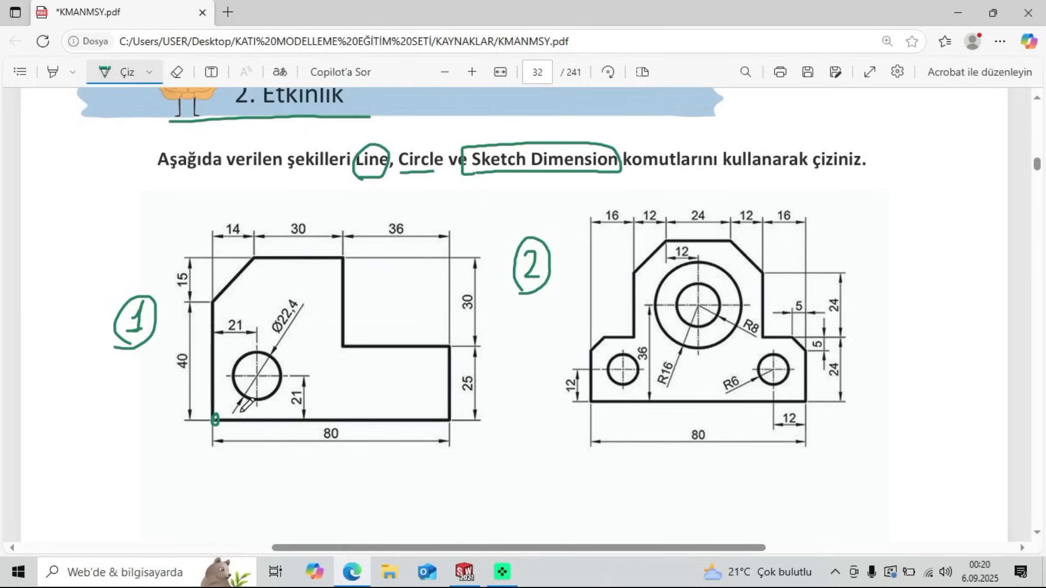
Step: Switch to SOLIDWORKS and start a new sketch on the front plane (Ön Düzlem)
click(464, 572)
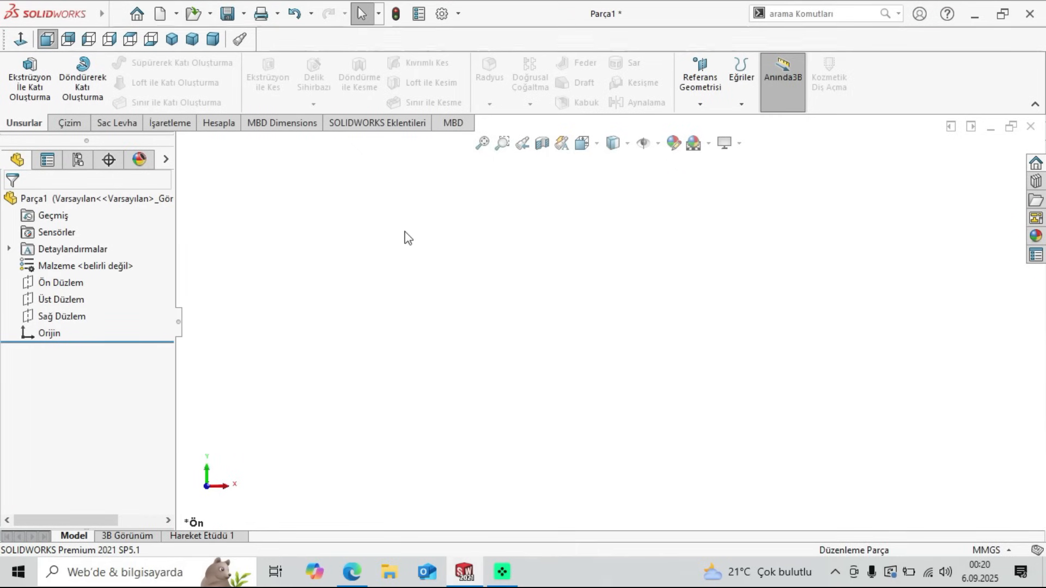
click(43, 282)
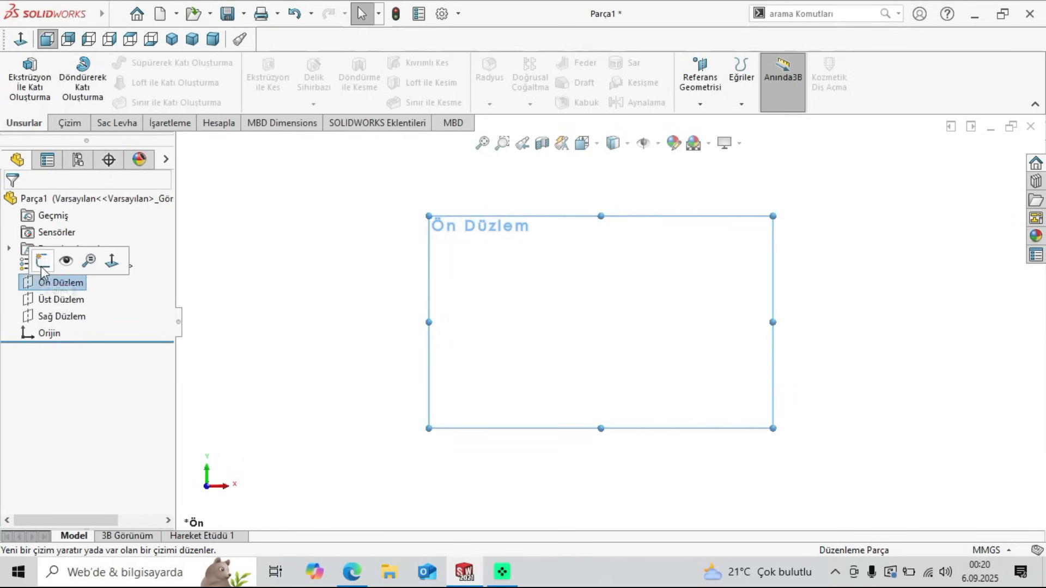
click(42, 262)
Step: Following figure 1 in the PDF, draw connected lines: vertical from the origin, slanted corner, horizontal top edge, and vertical drop to the step
click(110, 62)
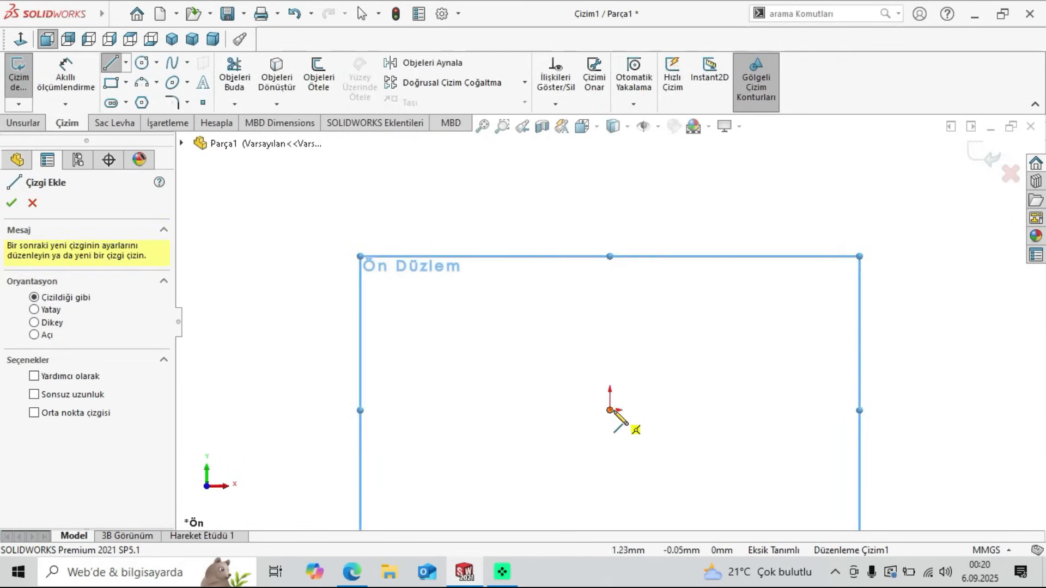
click(610, 409)
click(611, 268)
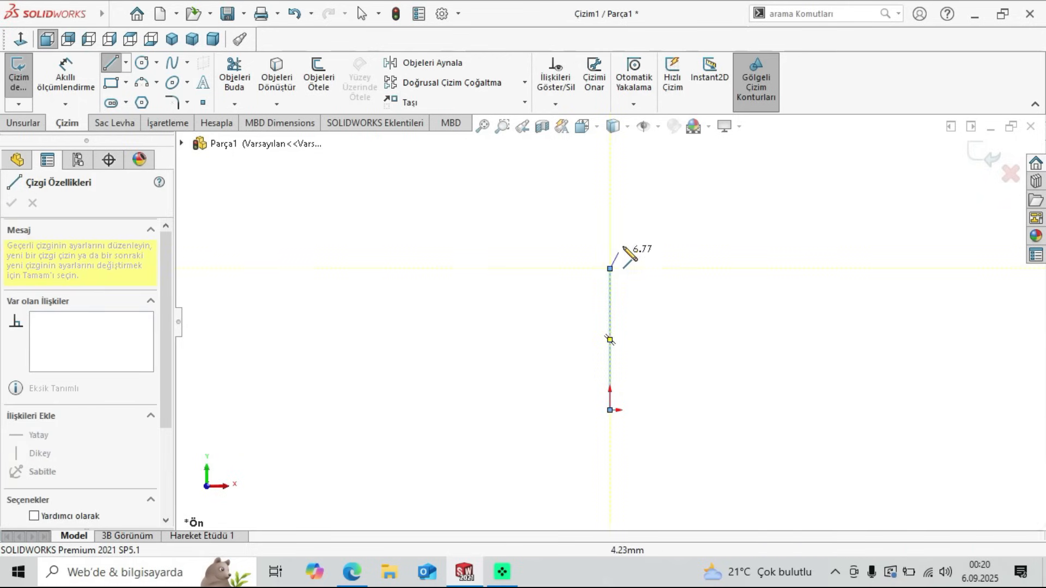
click(658, 207)
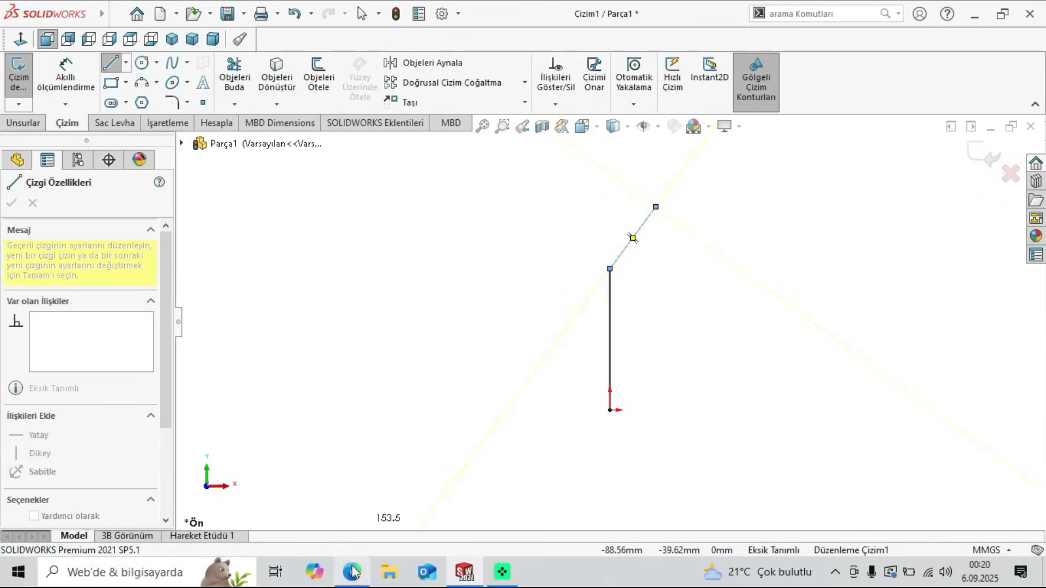
click(351, 572)
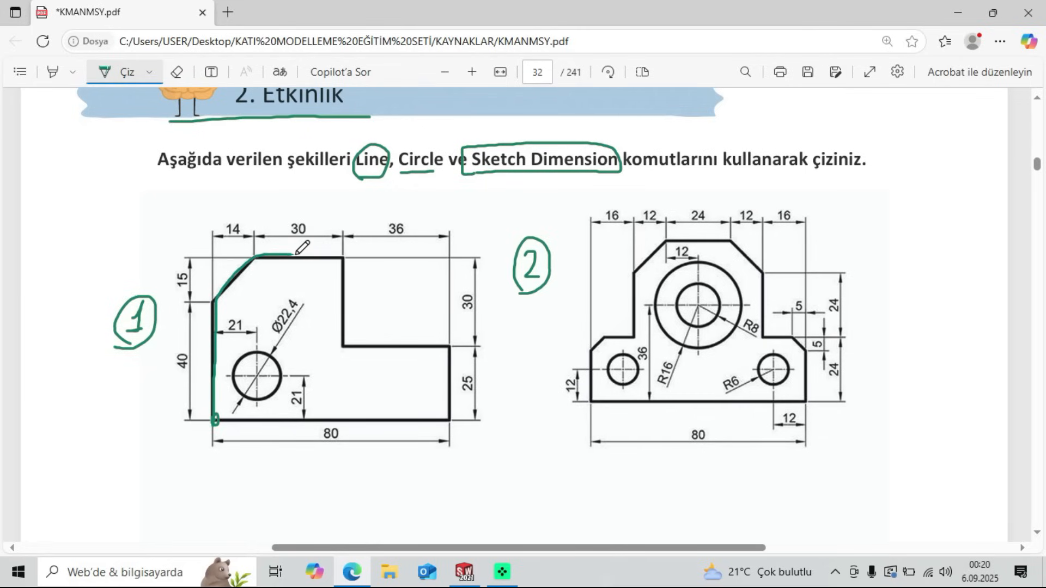
click(352, 572)
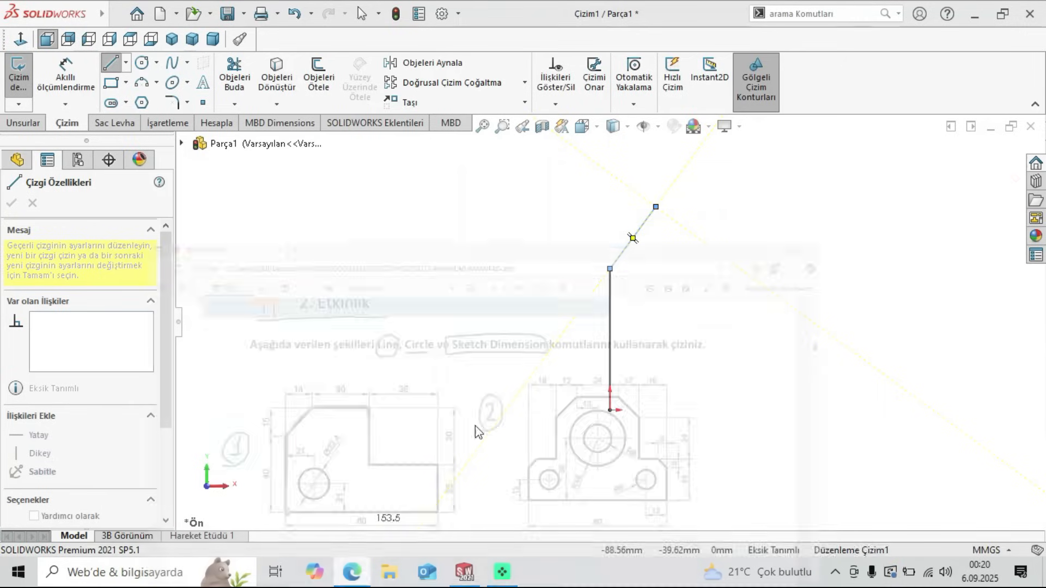
click(763, 207)
click(763, 274)
Step: Trace the rest of figure 1 in the PDF and close the sketch with the ledge, right side and base back to the origin
click(352, 572)
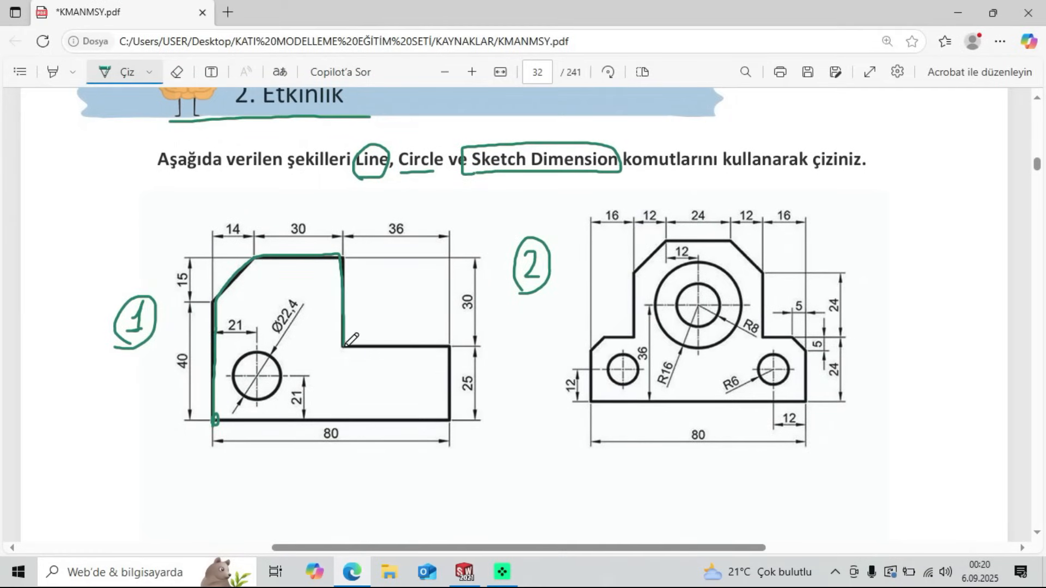
drag(448, 409, 217, 419)
click(352, 572)
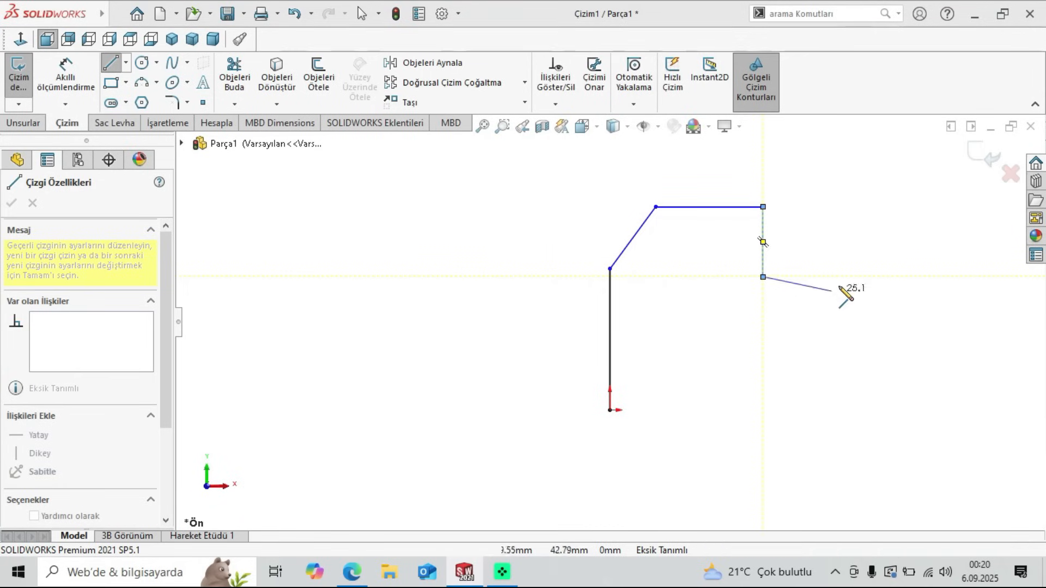
click(848, 277)
click(849, 410)
click(609, 410)
right_click(324, 261)
click(358, 271)
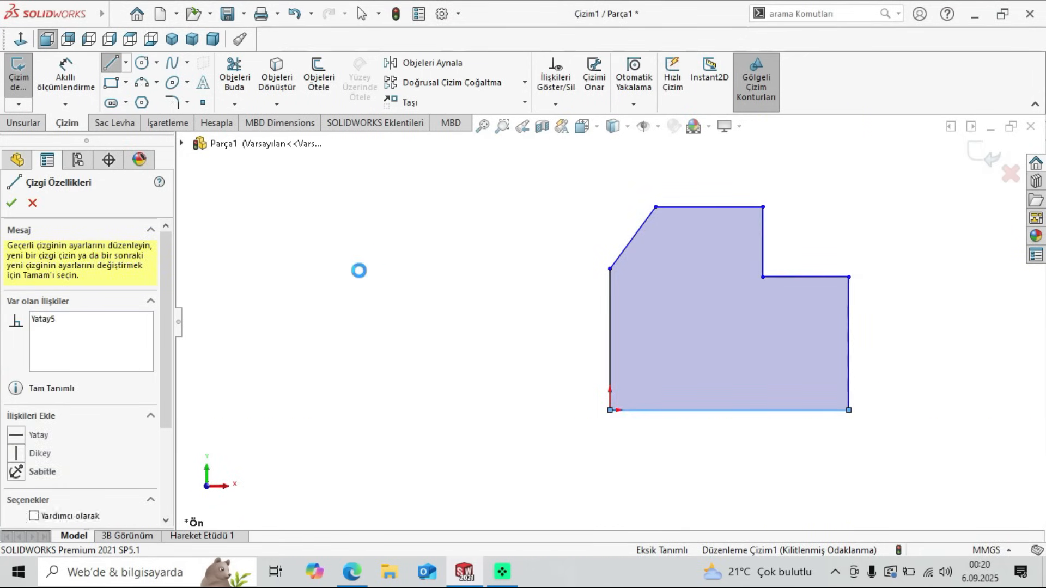
Step: Check figure 1's dimensions in the PDF, and dimension the profile's left vertical edge as 40 mm
click(482, 126)
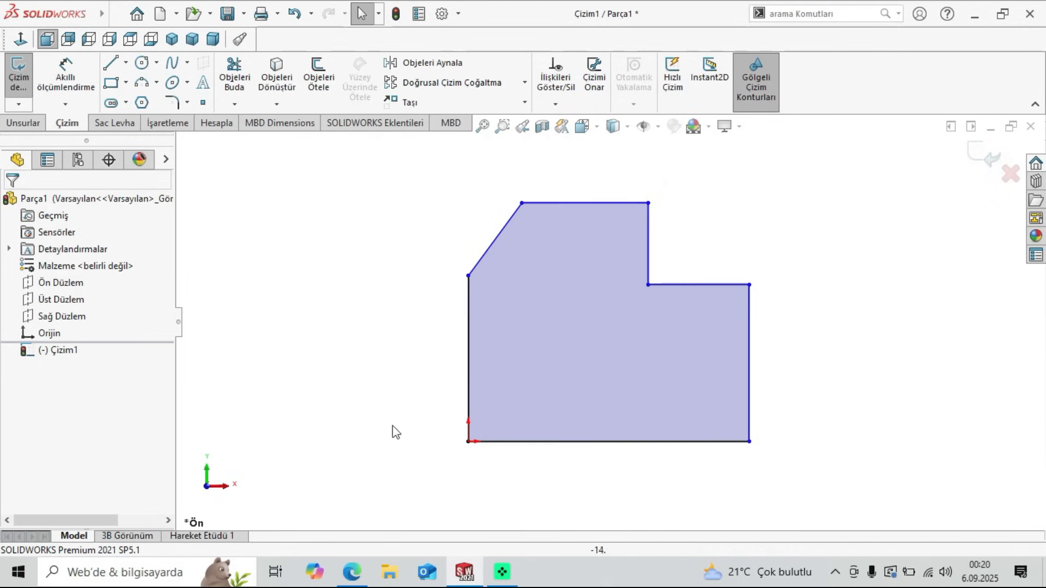
click(352, 572)
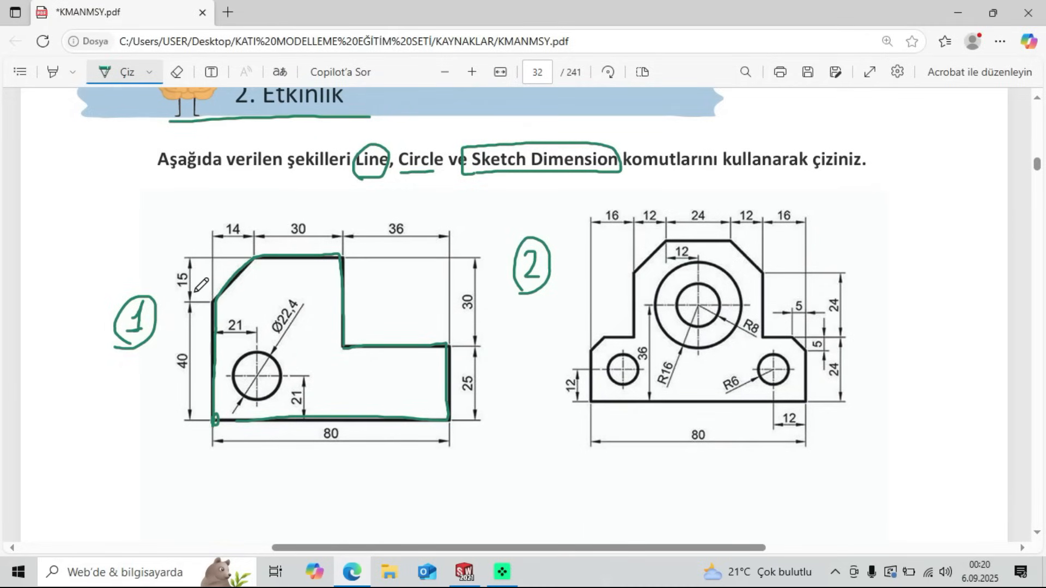
click(465, 572)
click(65, 74)
click(469, 352)
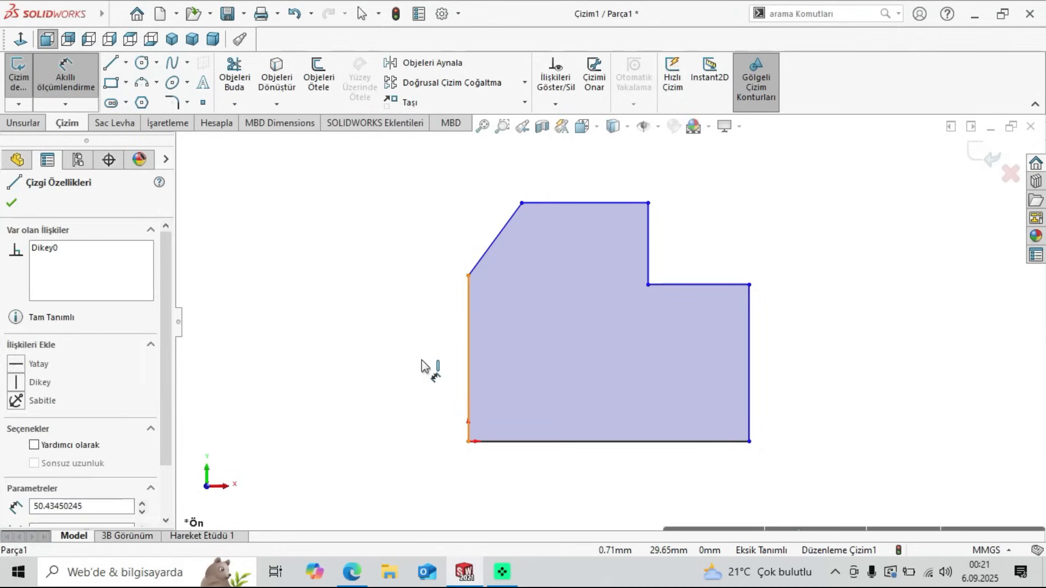
click(425, 366)
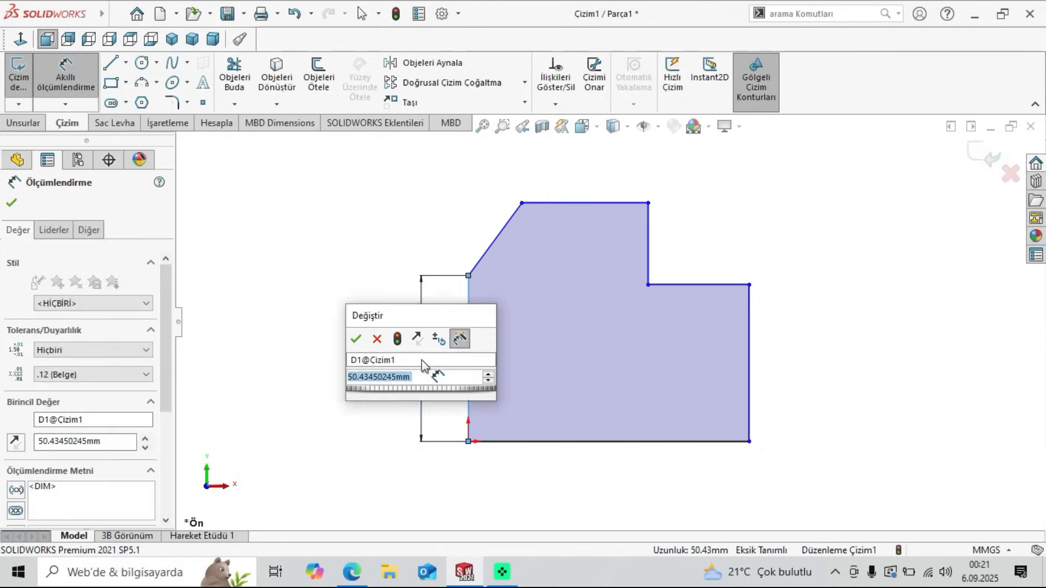
text(40)
key(Return)
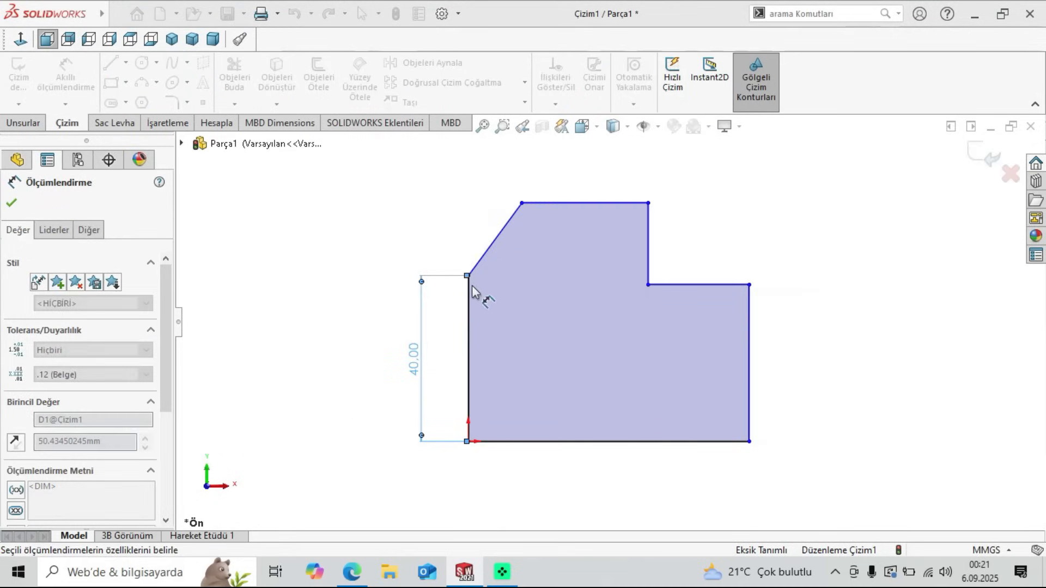
Step: Dimension the vertical distance between the slanted edge's endpoints as 15 mm
click(468, 276)
click(522, 204)
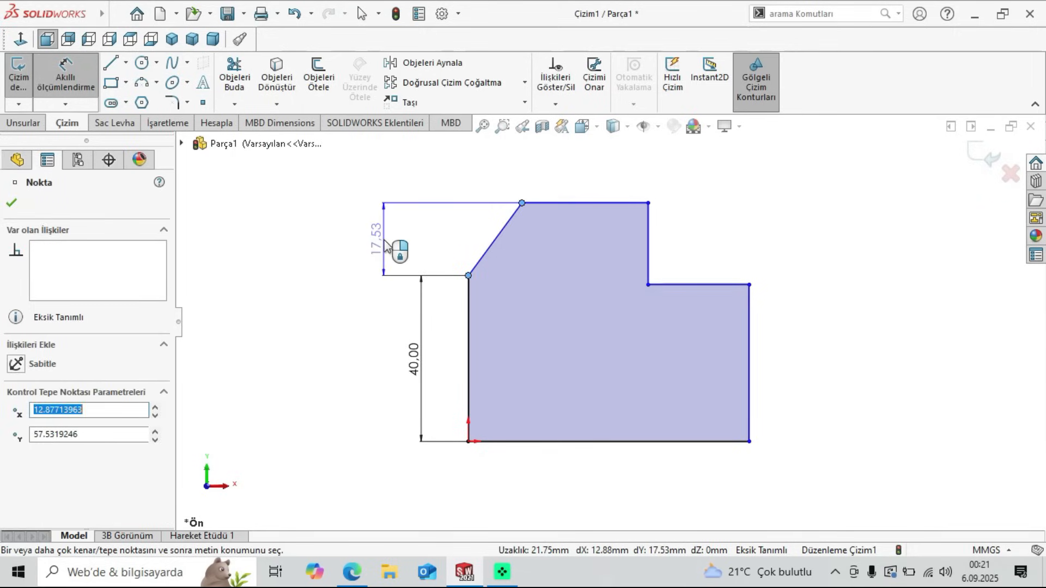
click(386, 243)
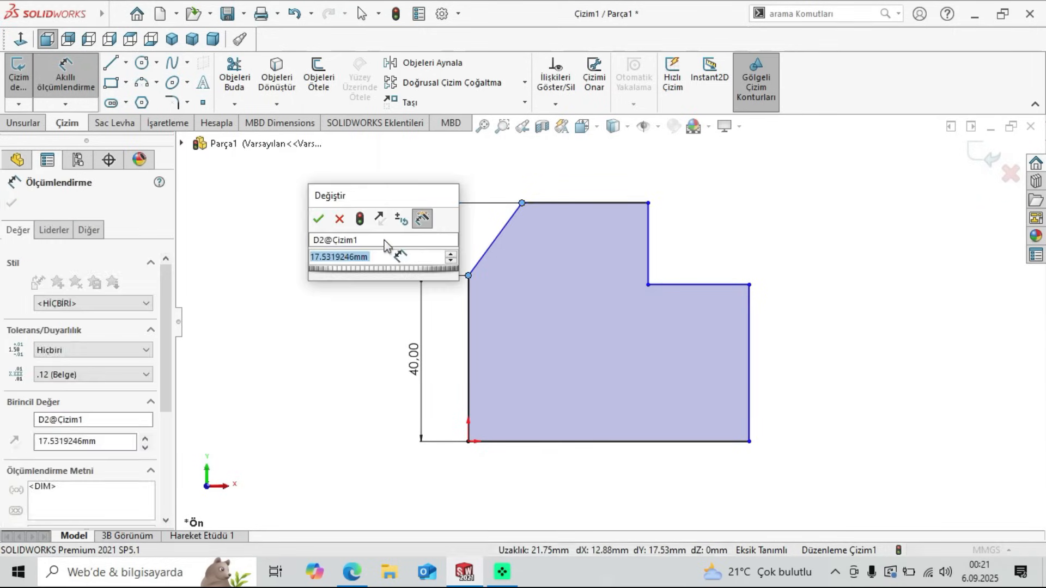
text(15)
key(Return)
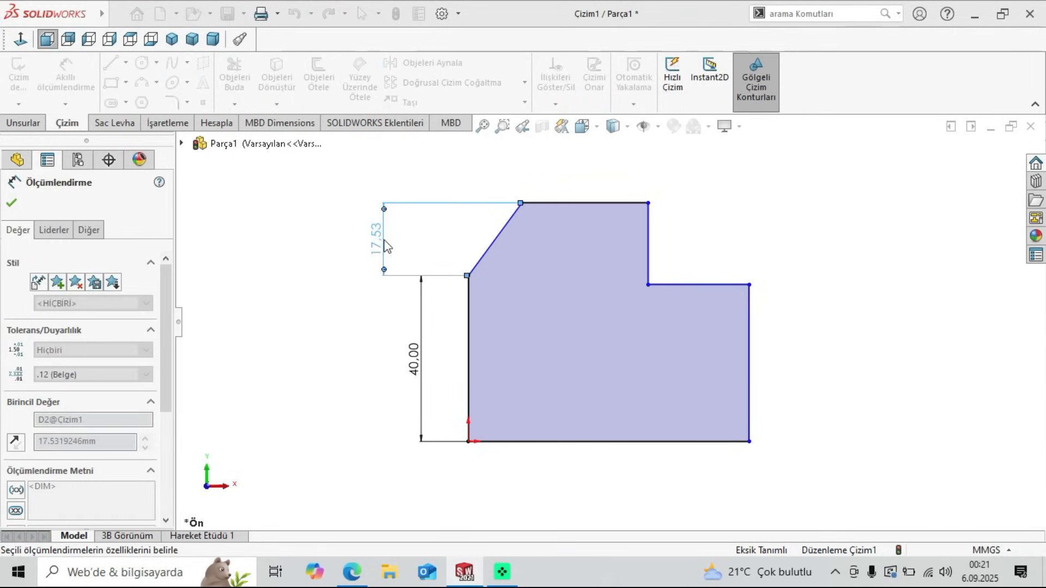
Step: Dimension the horizontal distance between the slanted edge's endpoints as 14 mm, placed above the profile
click(468, 275)
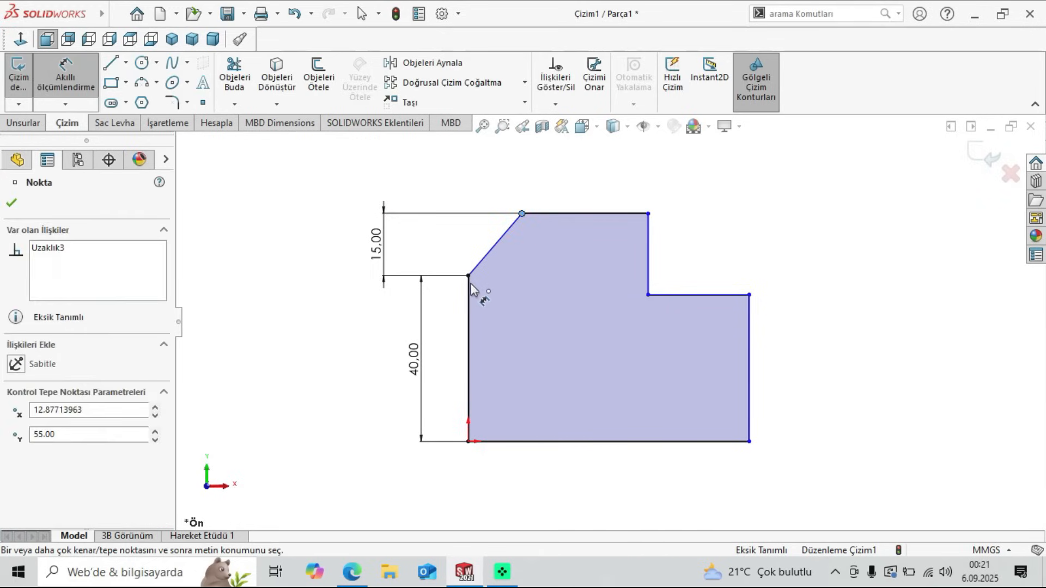
click(522, 214)
click(493, 191)
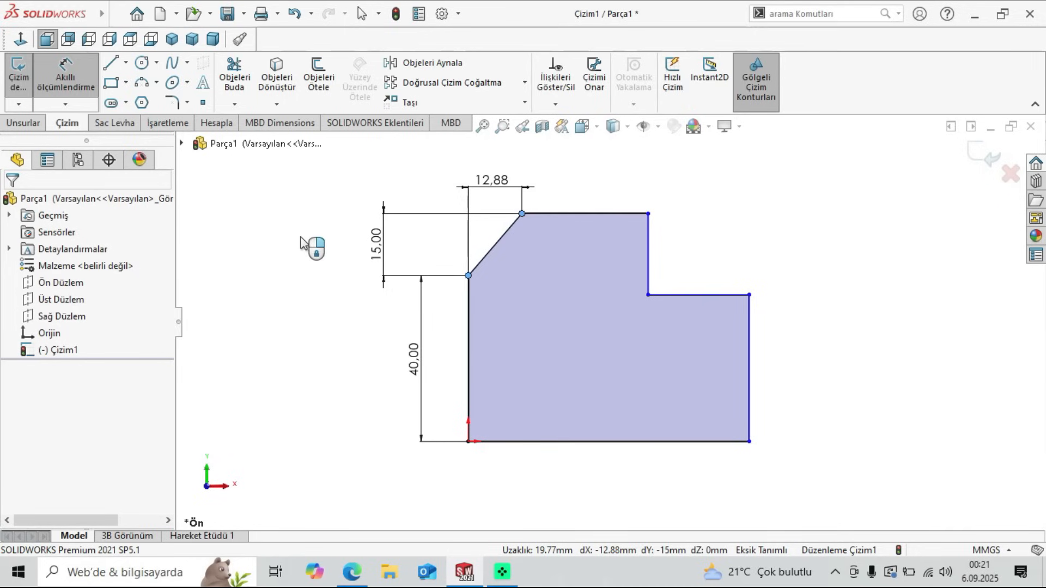
text(10)
key(Return)
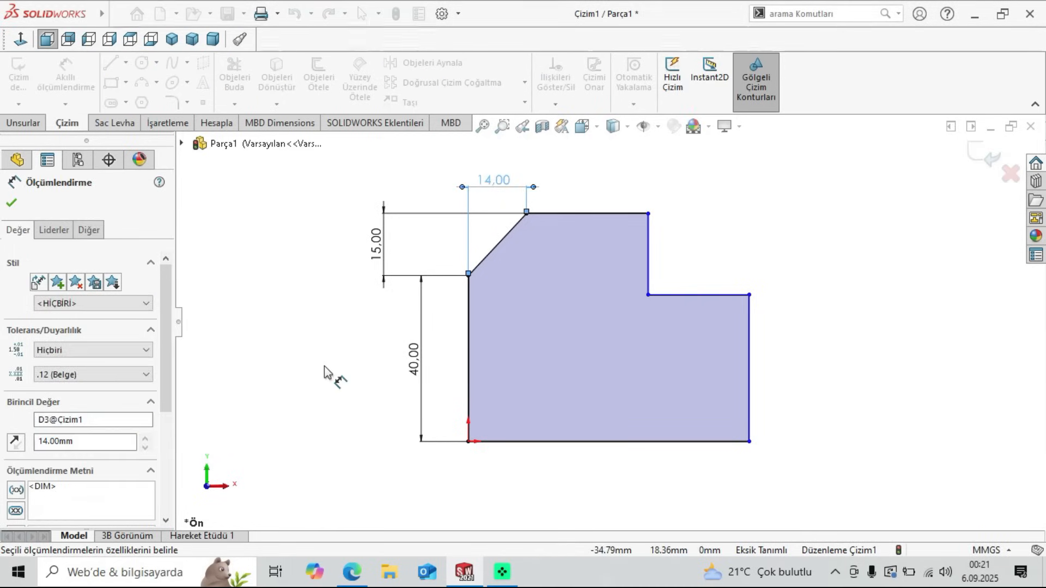
Step: Mark the right-hand height dimensions of figure 1 in the PDF, and dimension the sketch's right vertical edge as 25 mm
click(352, 572)
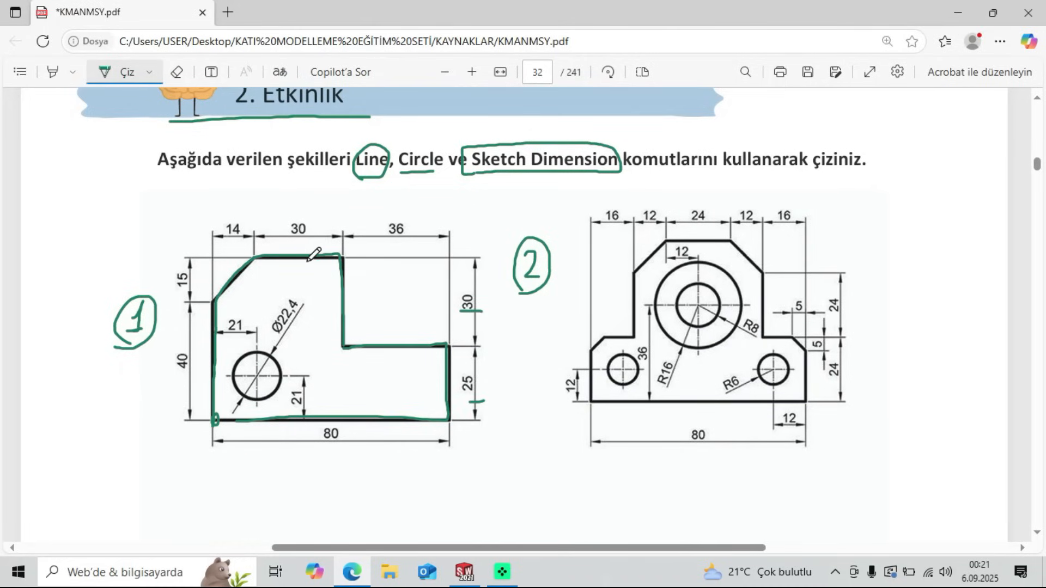
click(465, 572)
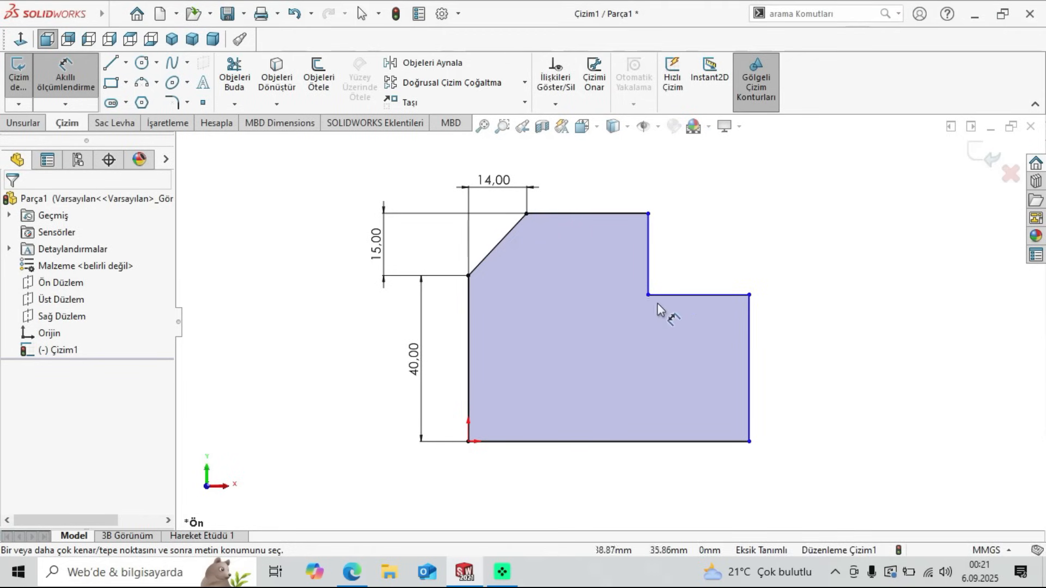
click(749, 371)
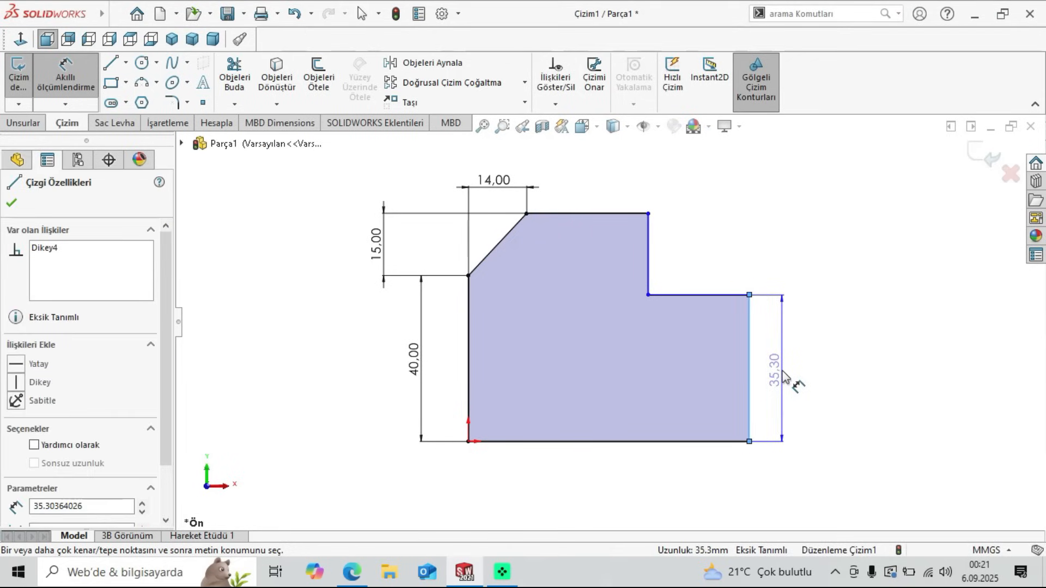
click(784, 375)
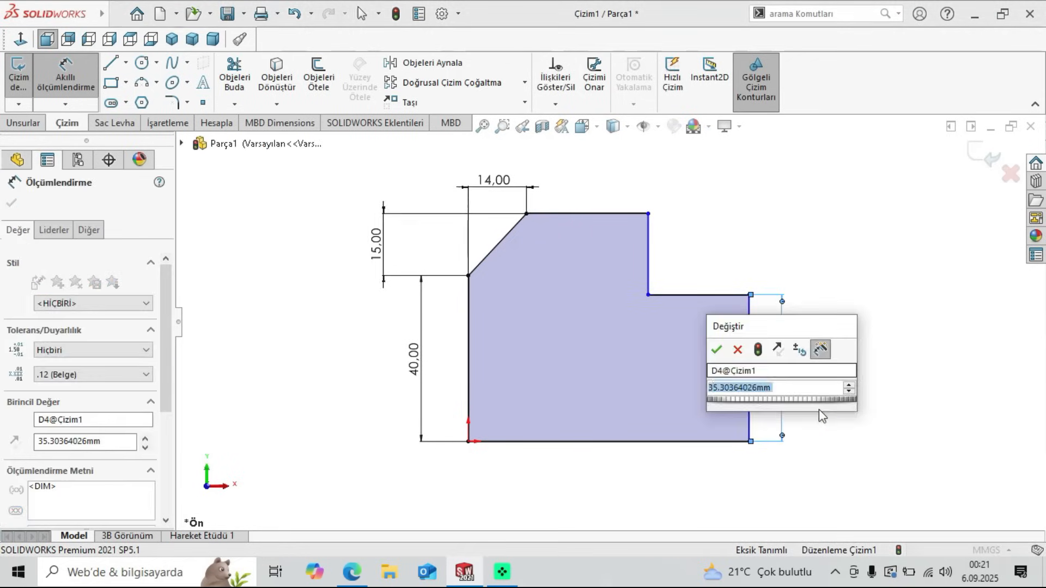
text(25)
key(Return)
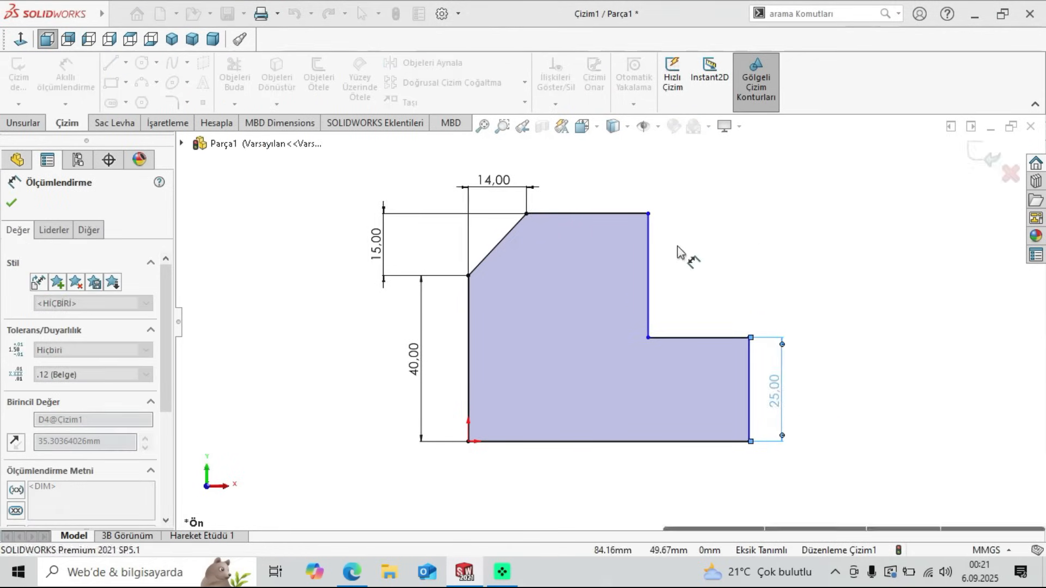
Step: Try to dimension the inner vertical edge between the top edge and the ledge
click(649, 280)
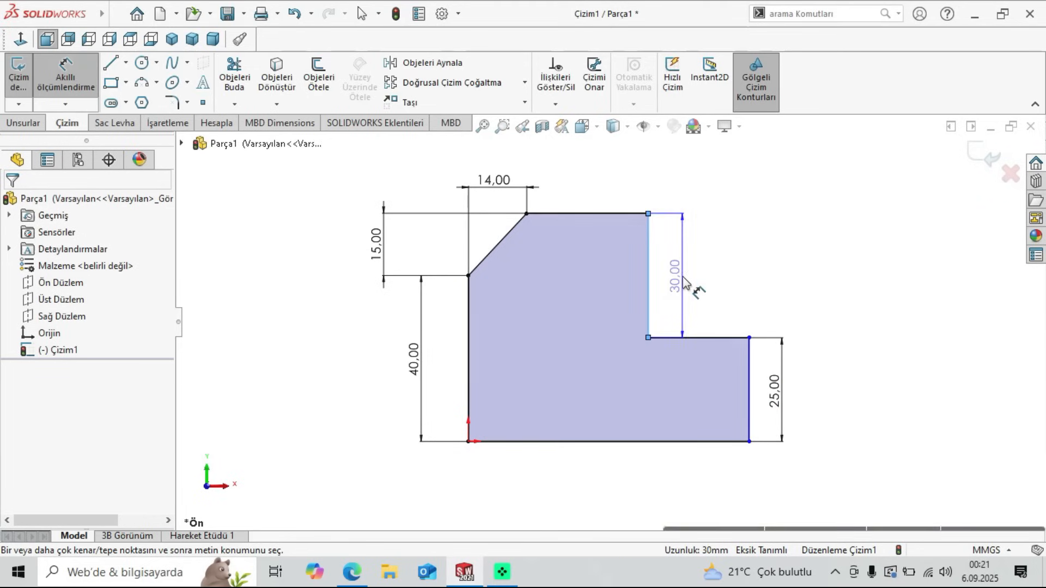
click(683, 282)
click(376, 189)
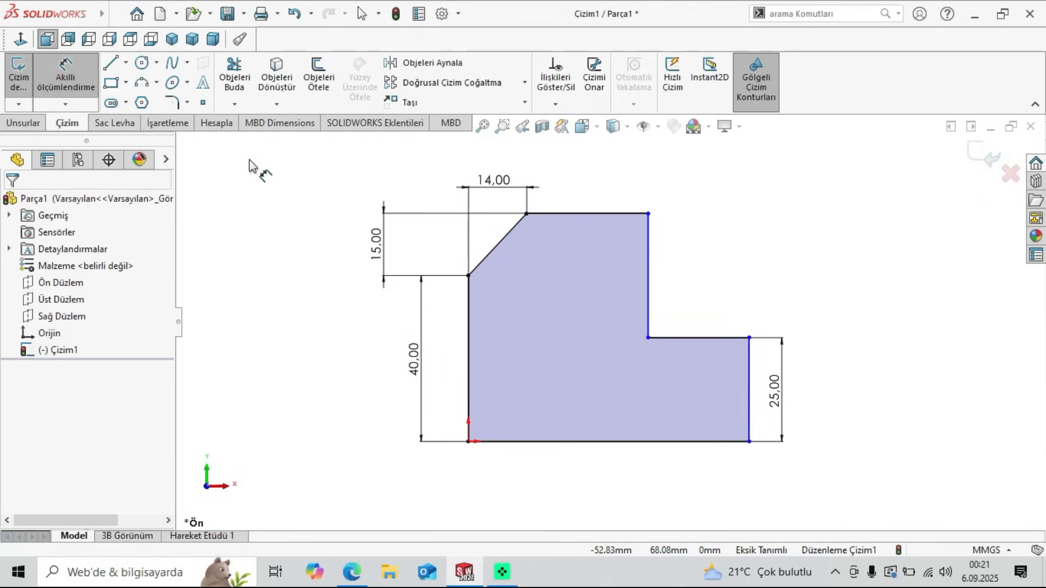
key(Escape)
Step: Move the left edge's height dimension outward to line up with the slanted edge's height dimension
drag(425, 357, 385, 346)
click(665, 258)
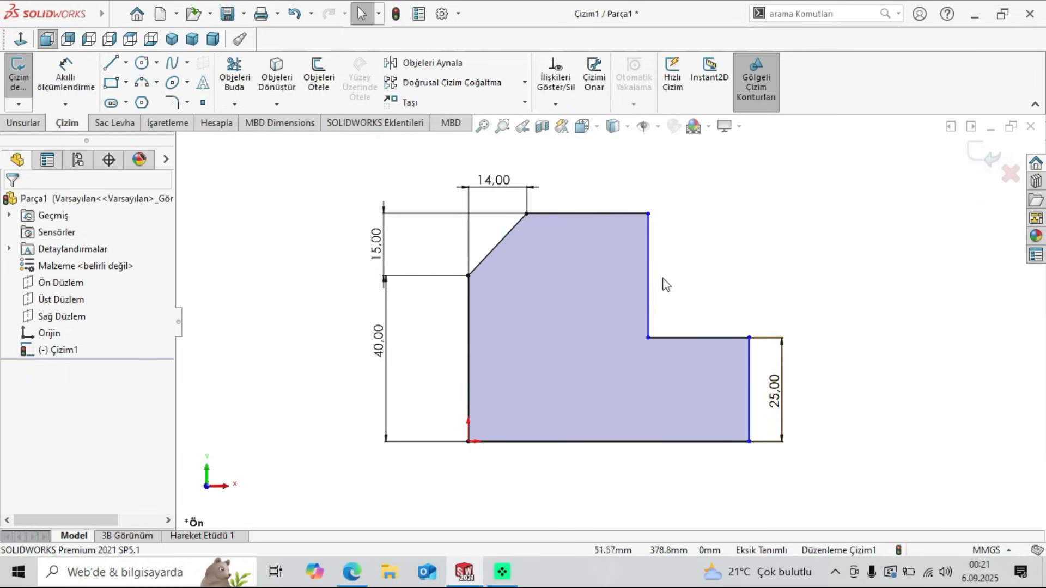
Step: Dimension the profile's top horizontal edge as 30 mm, placed above the profile
click(66, 76)
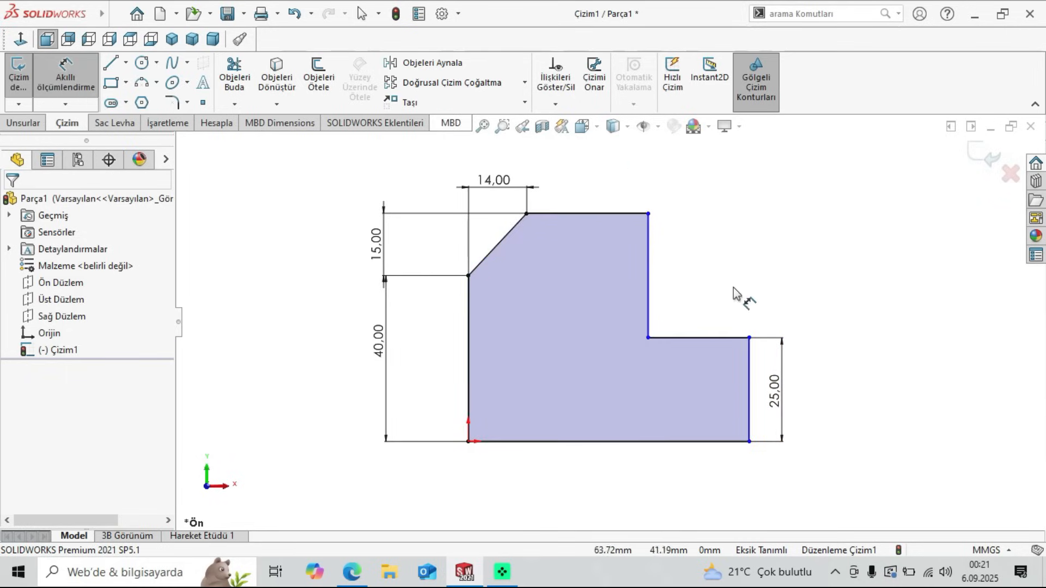
click(587, 195)
click(604, 204)
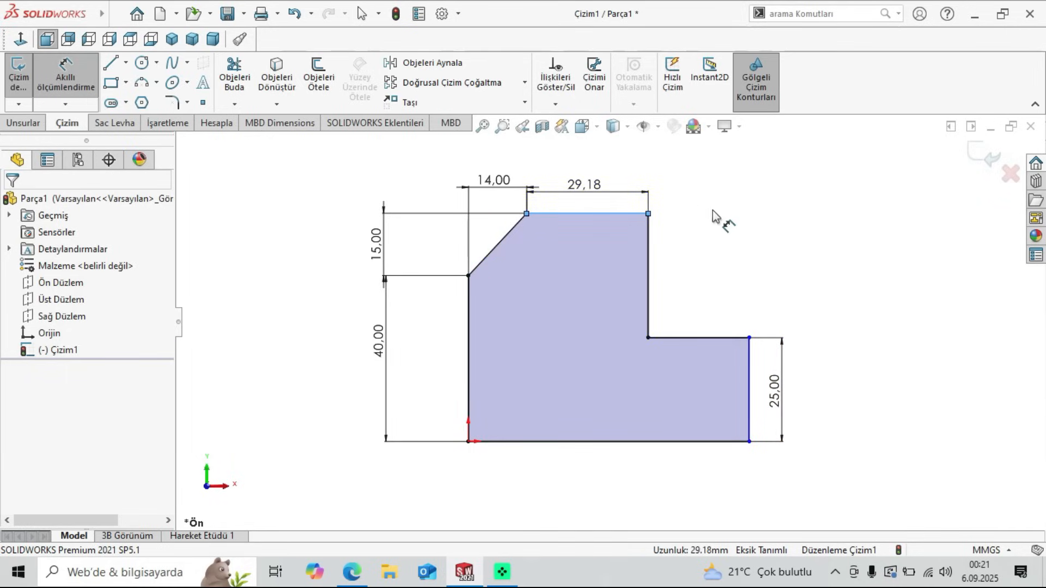
text(30)
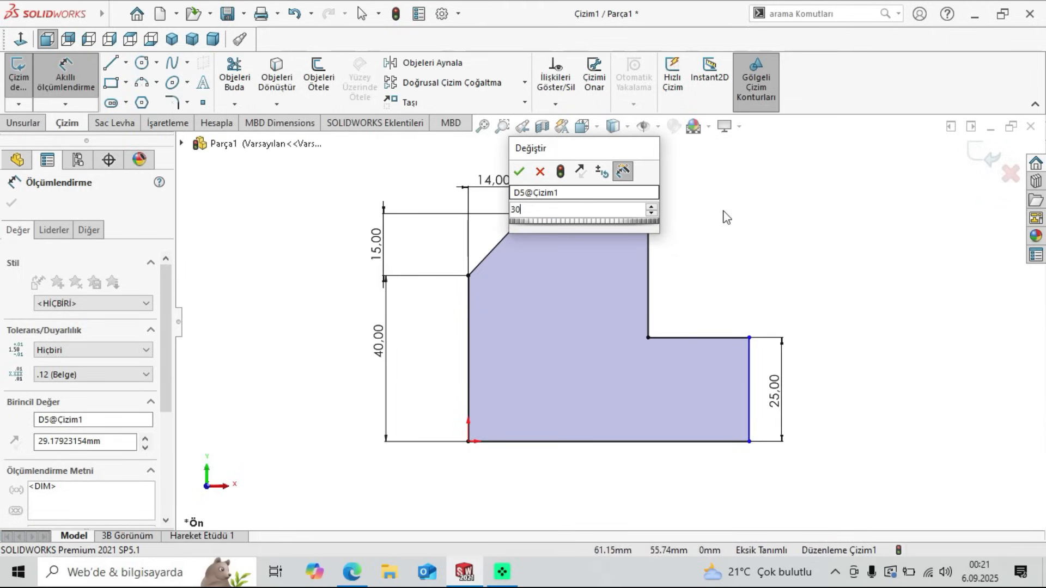
key(Return)
key(Escape)
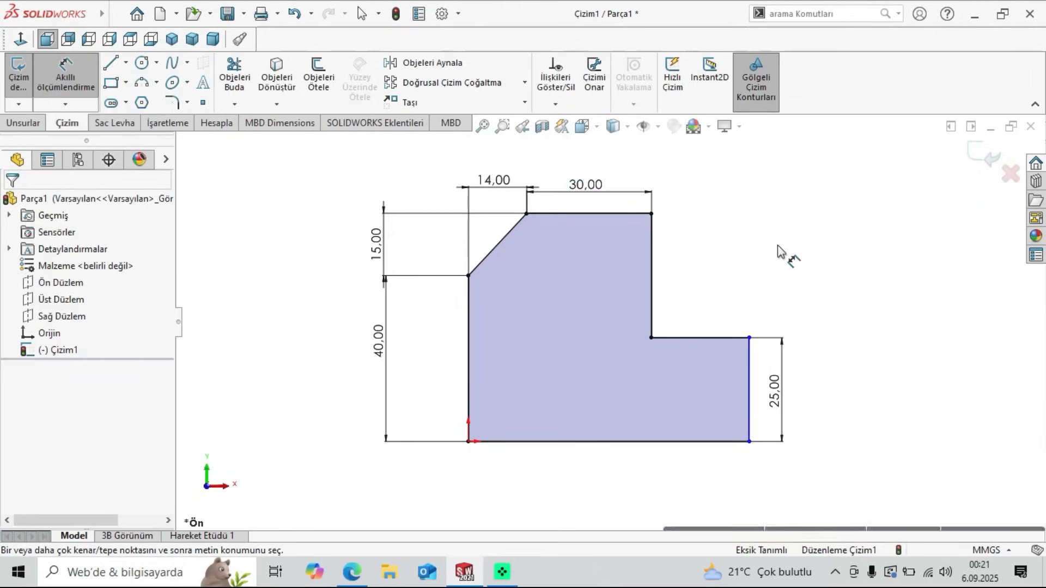
Step: Mark figure 1's overall width in the PDF, and dimension the sketch's bottom edge as 80 mm
click(352, 572)
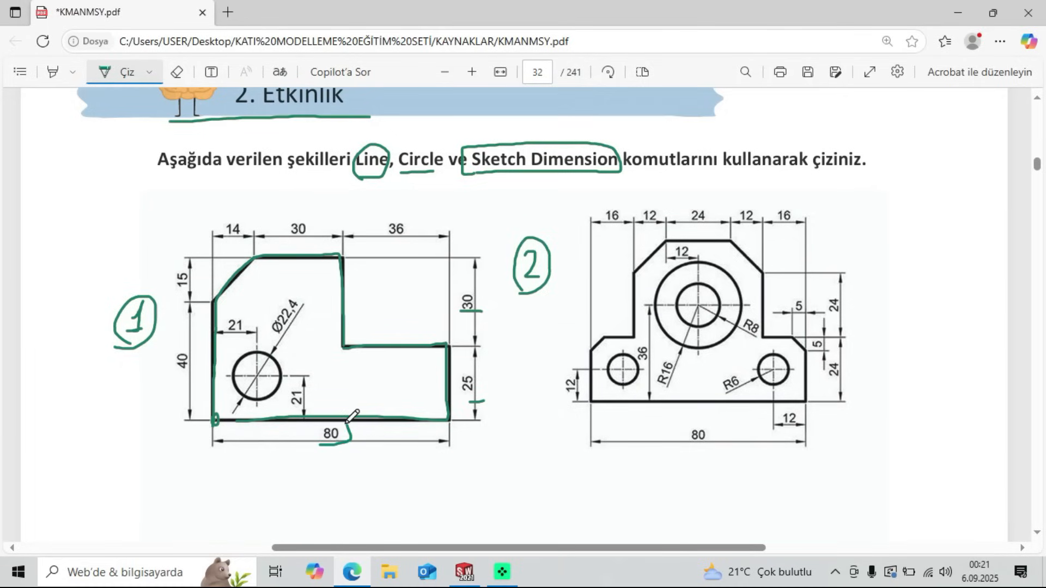
click(464, 572)
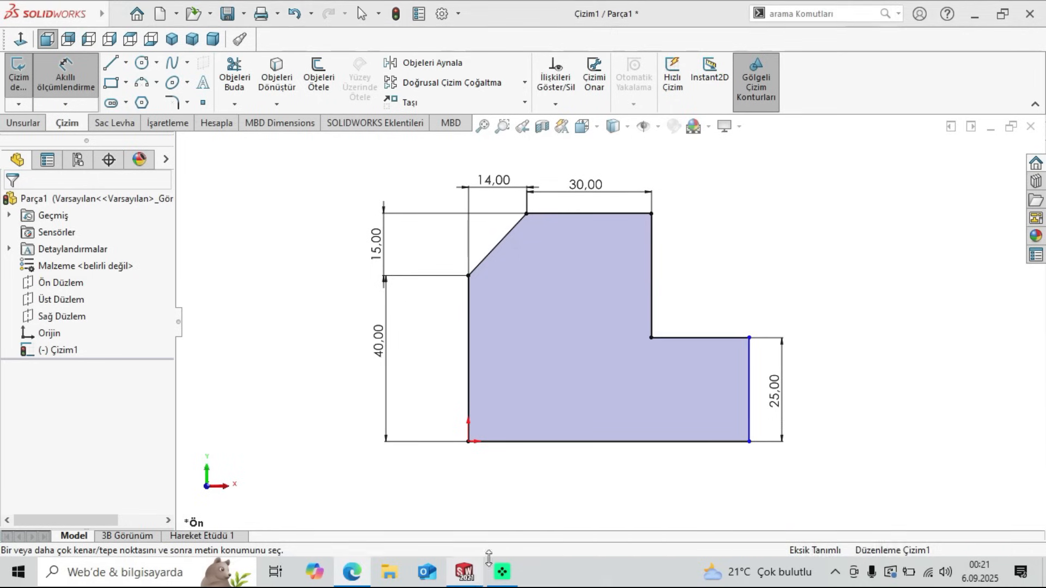
click(597, 441)
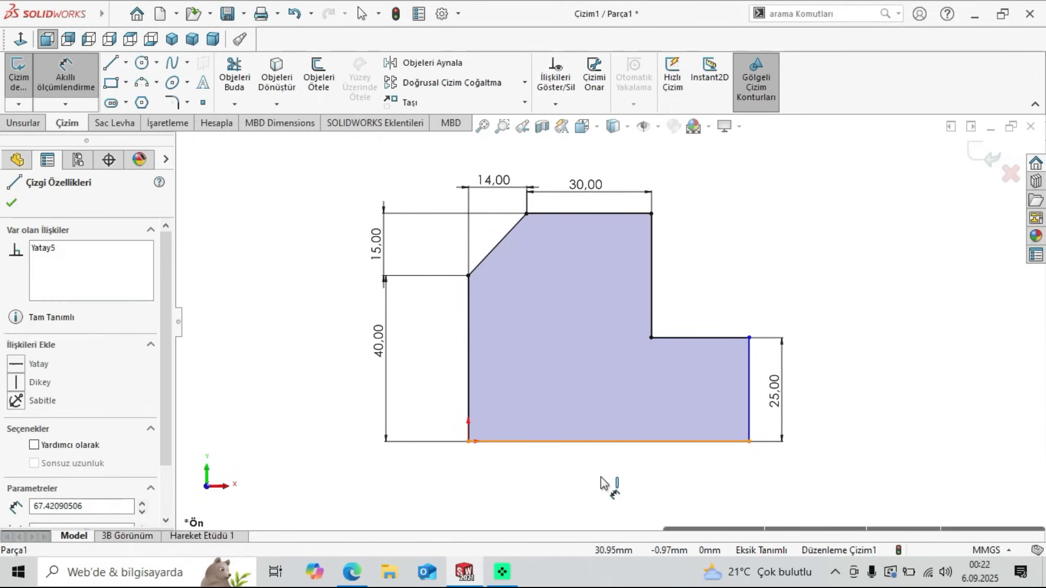
click(604, 483)
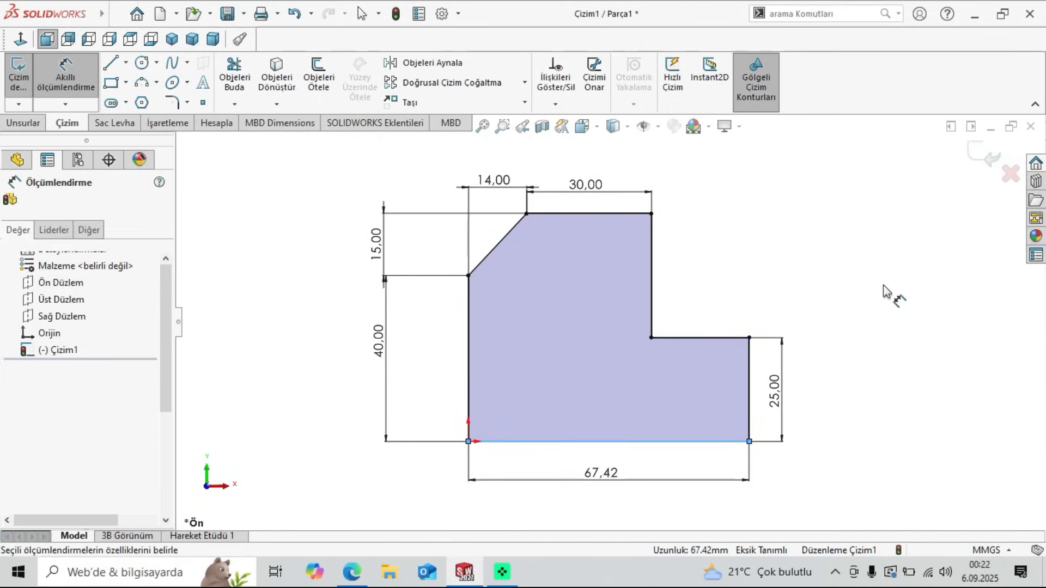
text(80)
key(Return)
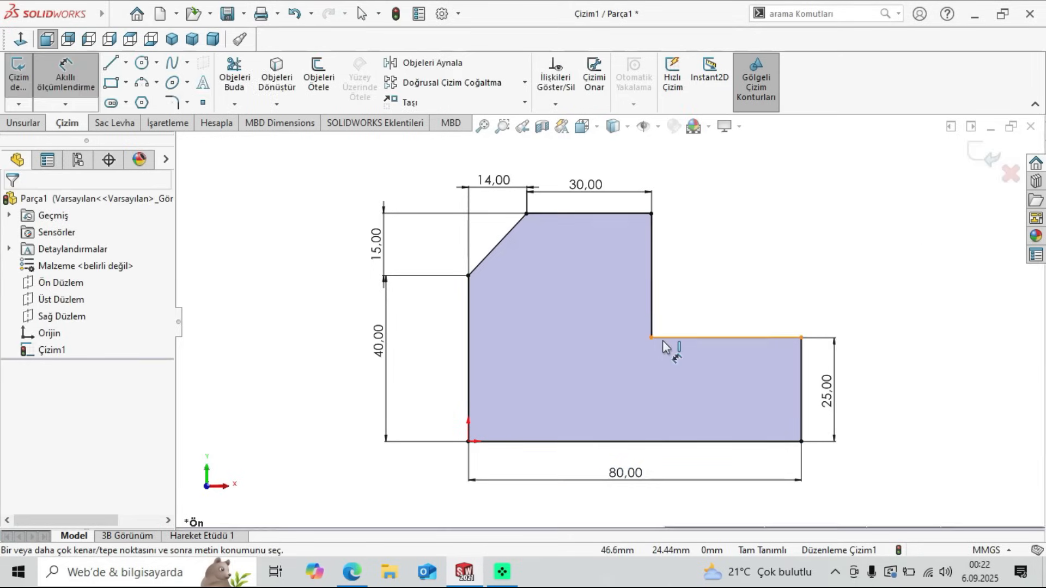
Step: Check figure 1's hole in the PDF, and draw a circle of about 7 mm radius inside the profile near its lower-left corner
click(355, 575)
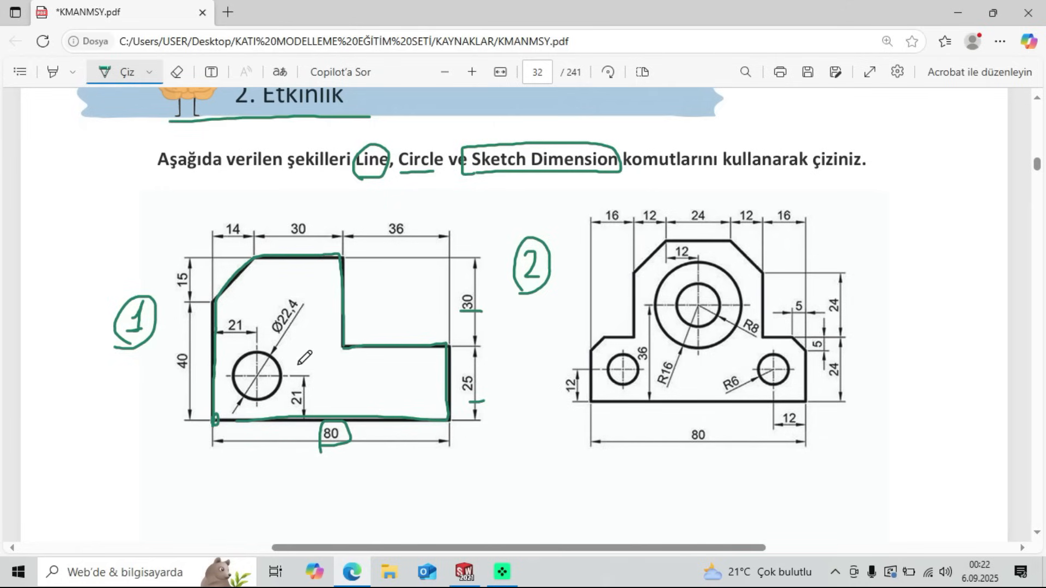
click(465, 572)
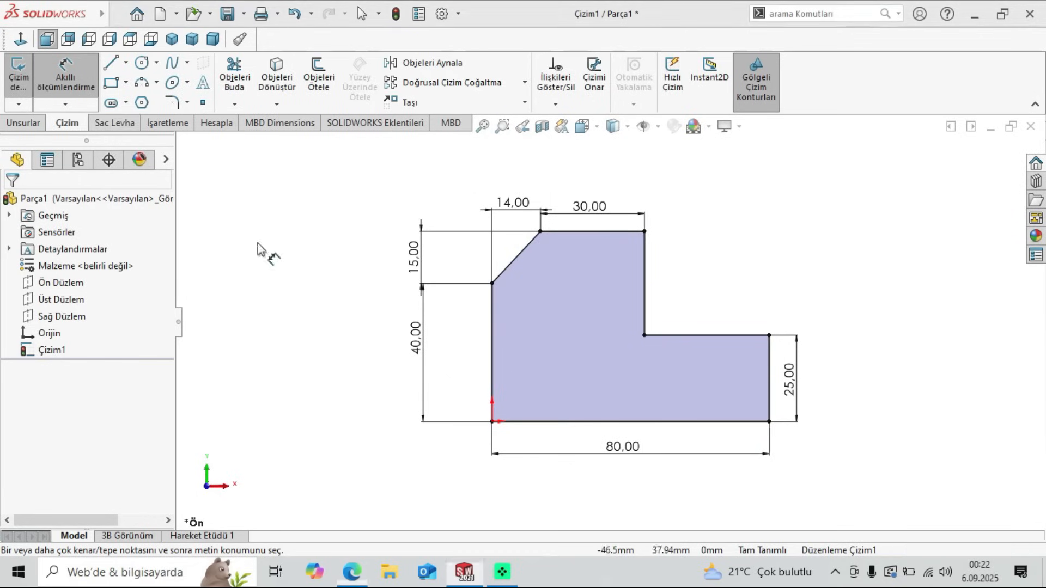
click(145, 66)
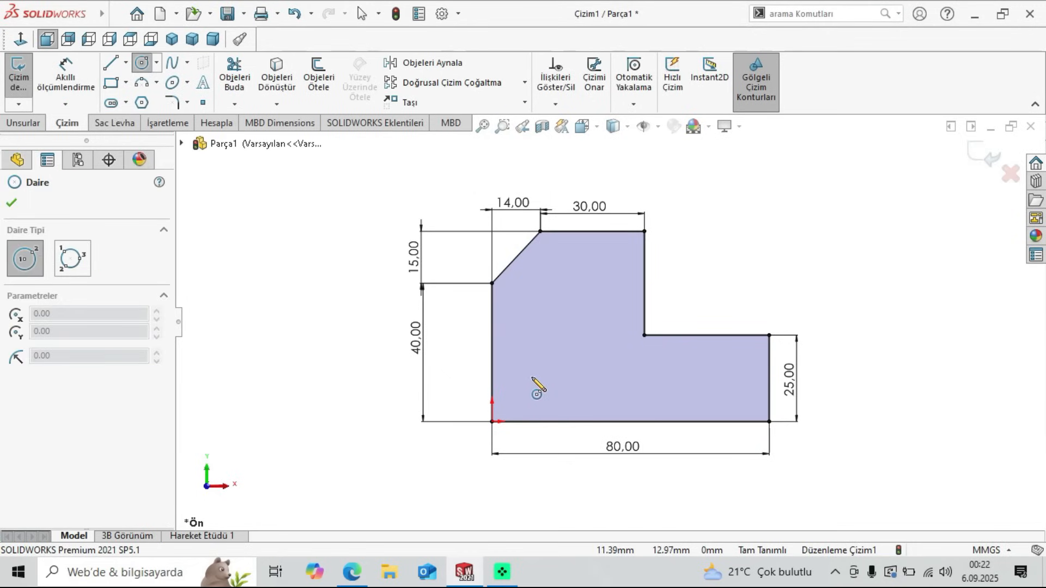
click(532, 378)
click(546, 395)
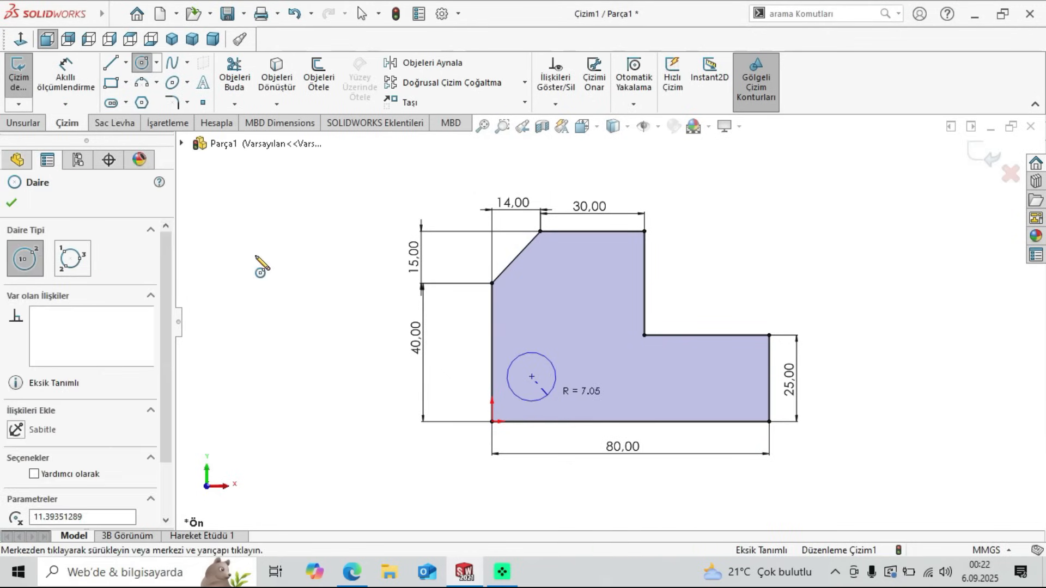
right_click(261, 267)
click(278, 358)
Step: Mark the hole diameter of figure 1 in the PDF, and dimension the sketched circle's diameter as 22.4 mm
click(368, 574)
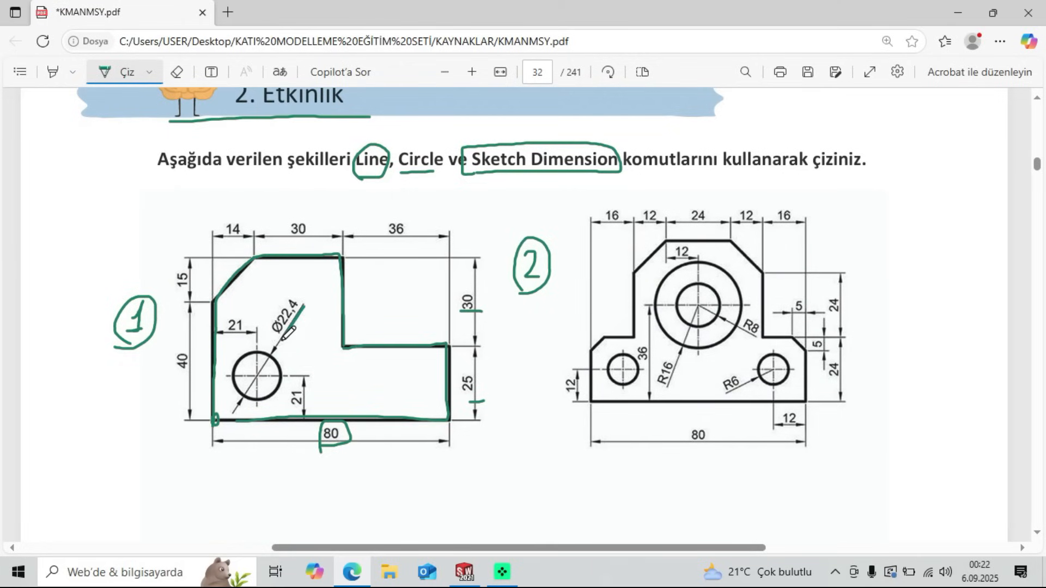
click(464, 572)
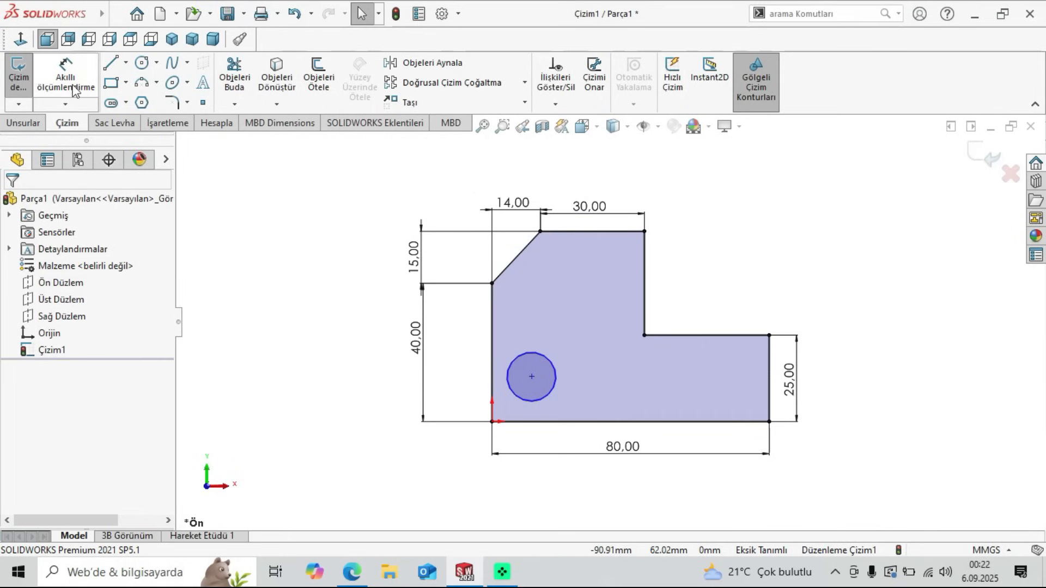
click(505, 368)
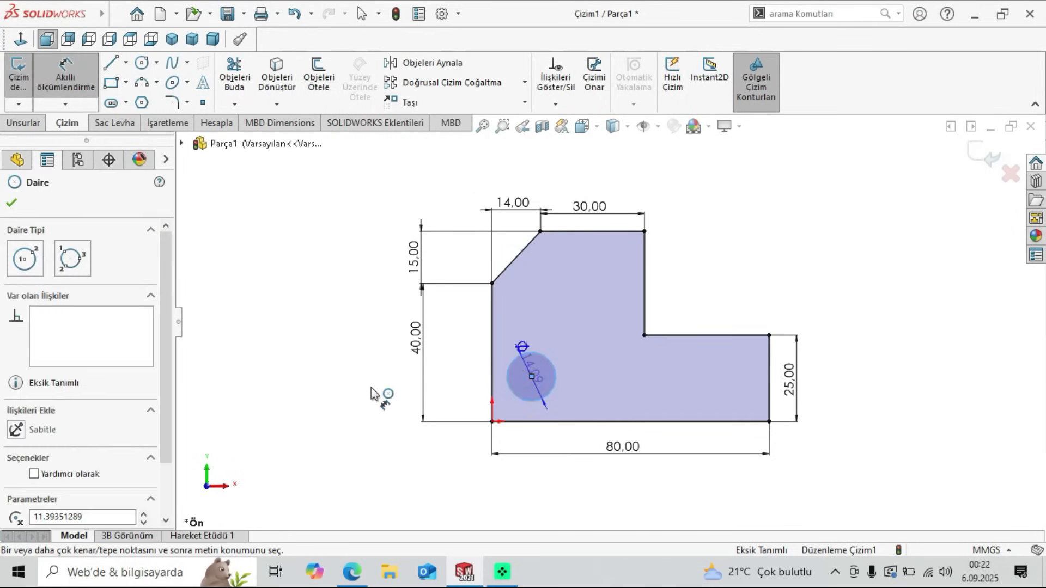
click(361, 399)
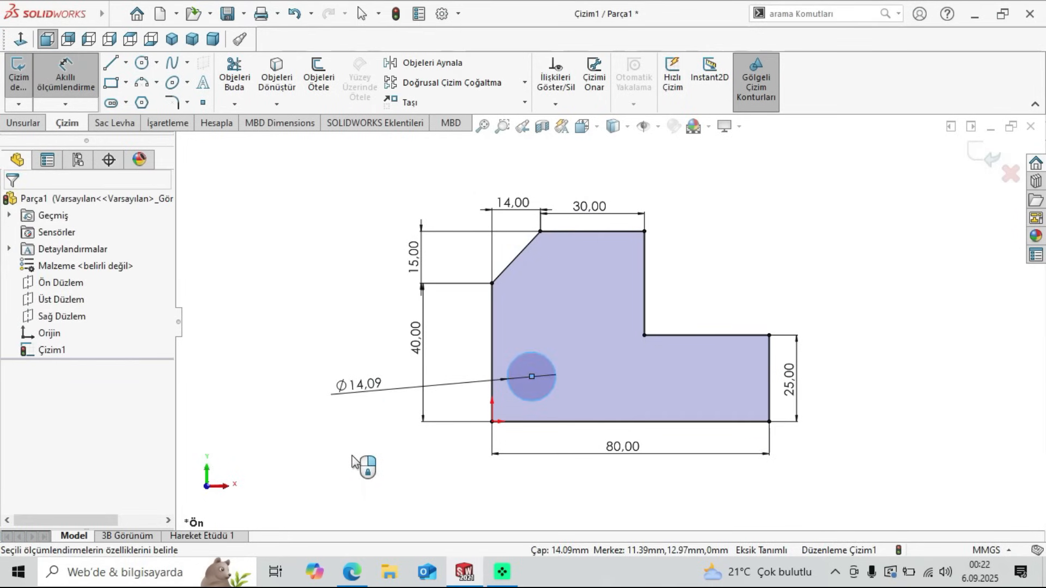
text(22.4)
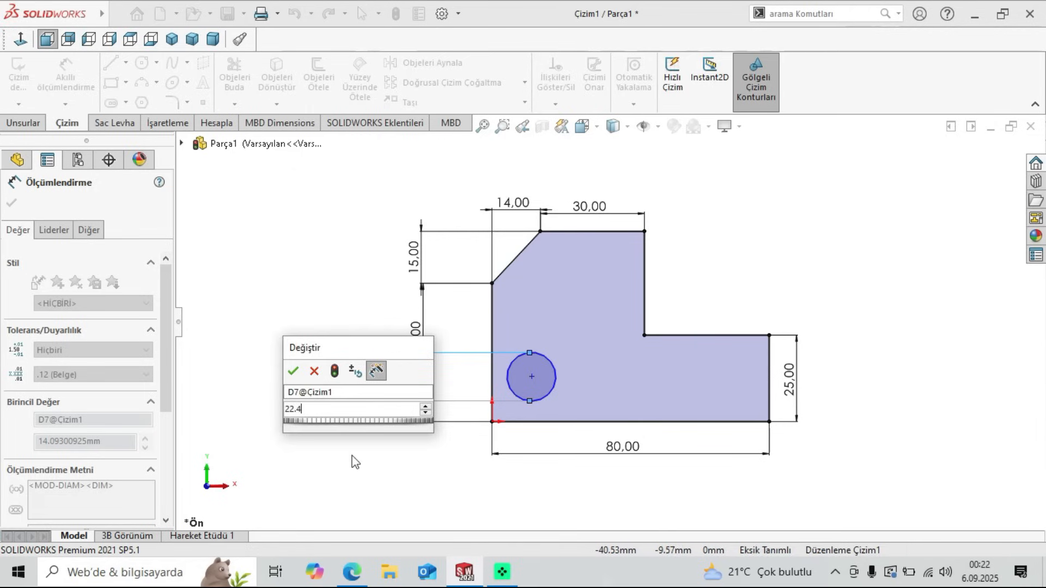
key(Return)
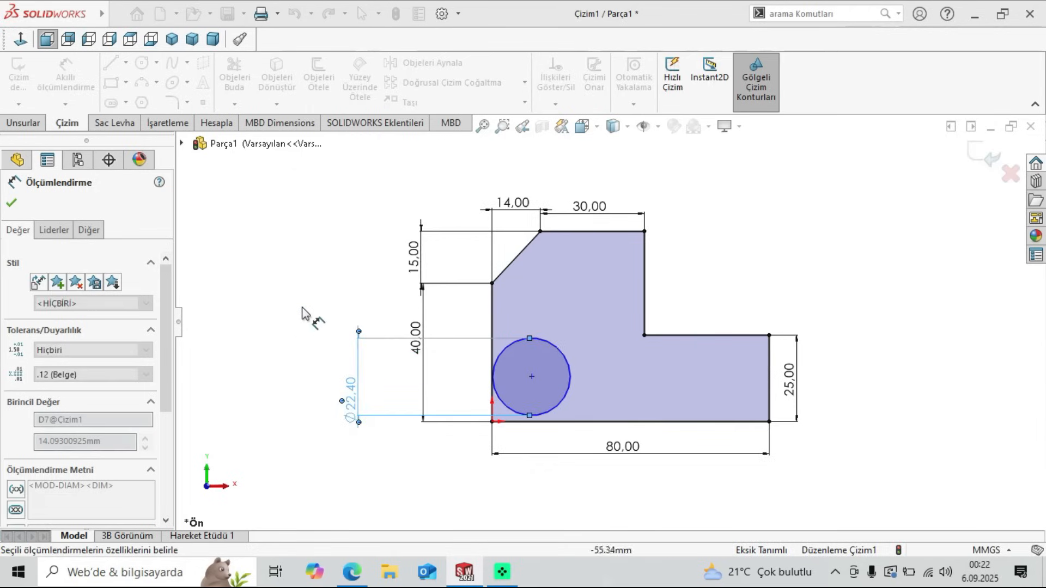
Step: Check the hole position in the PDF, and dimension the circle center's height above the bottom edge as 21 mm
key(alt+Tab)
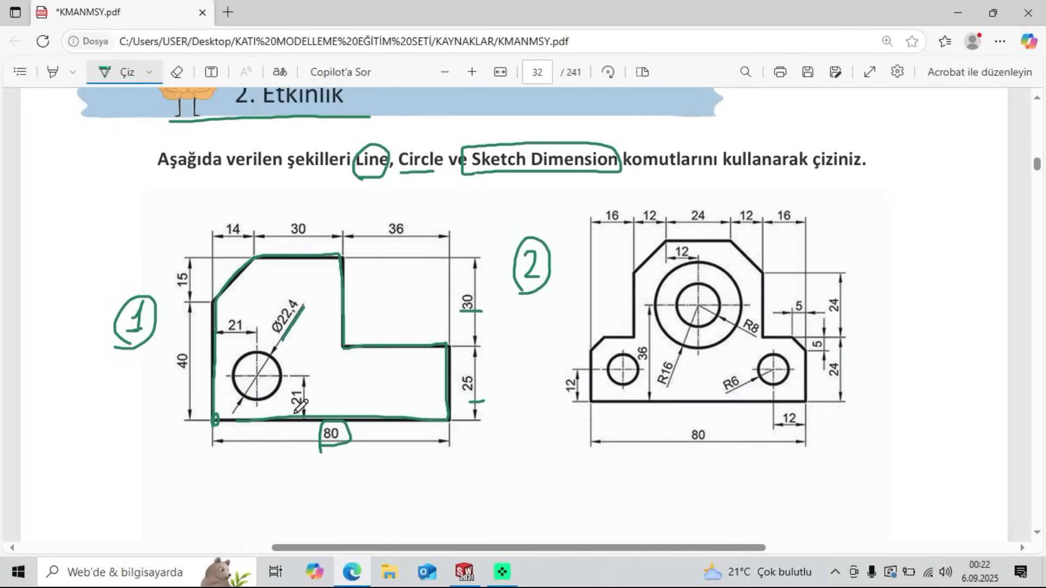
click(464, 570)
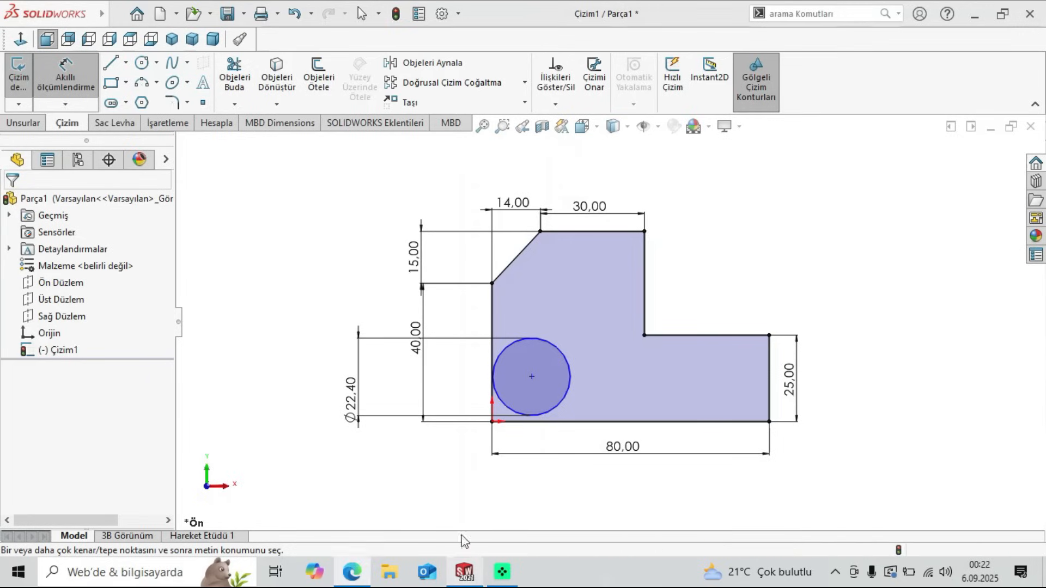
click(532, 376)
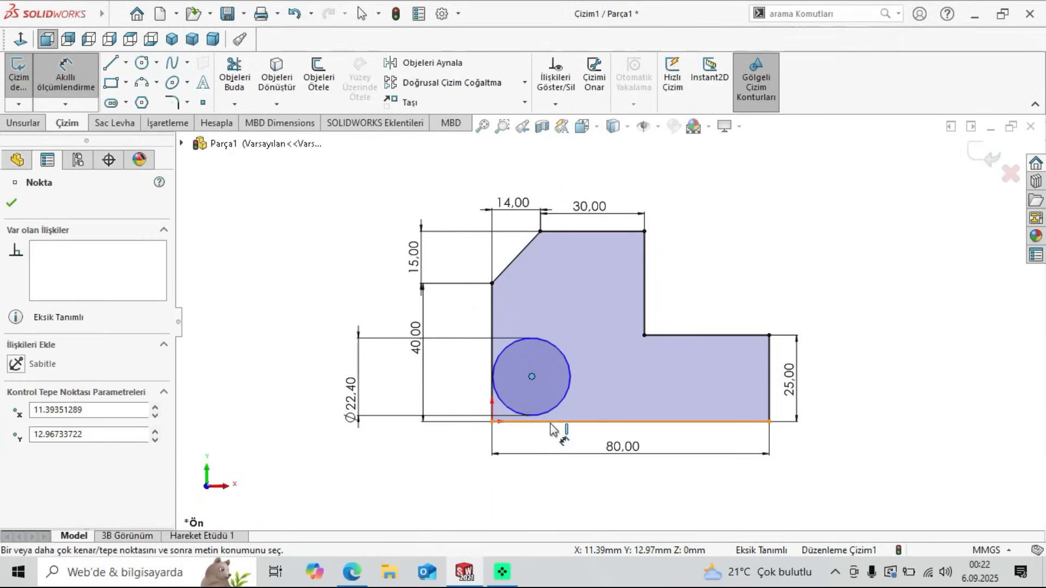
click(616, 422)
click(885, 408)
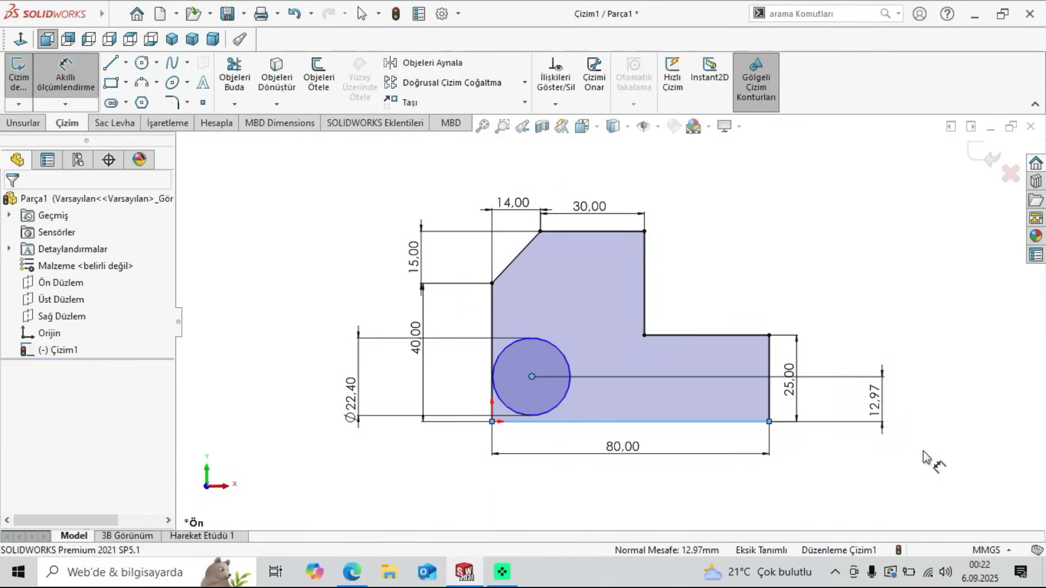
text(21)
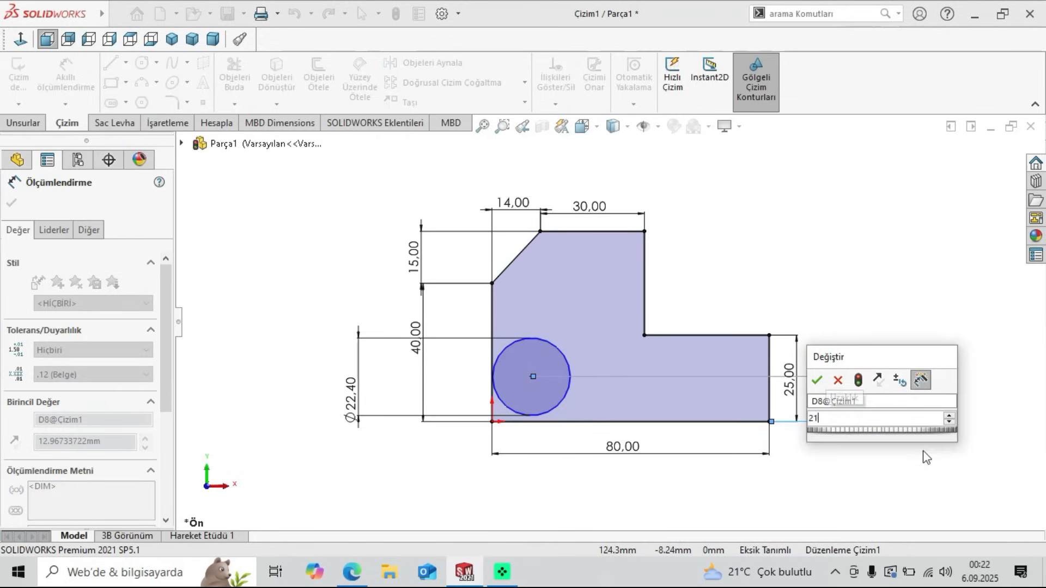
key(Escape)
key(Escape)
Step: Dimension the horizontal distance from the profile's left edge to the circle's center as 21 mm, placed below the profile
click(532, 348)
click(516, 481)
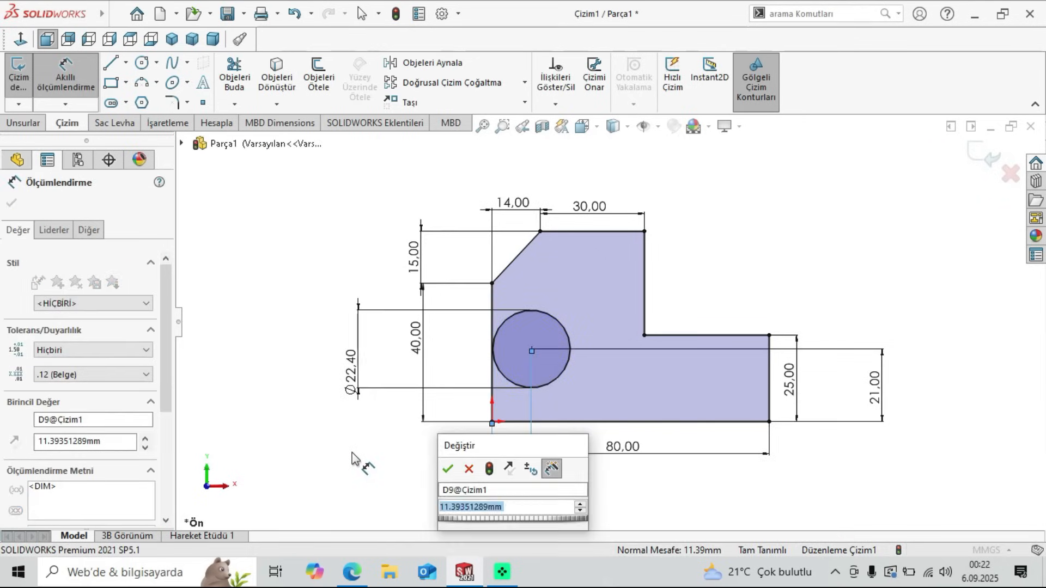
key(Return)
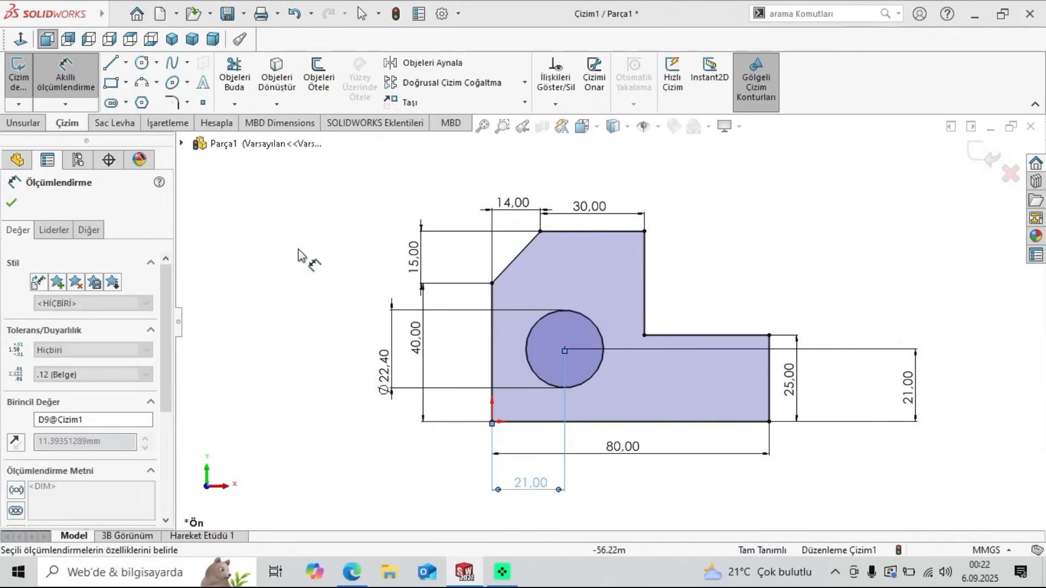
key(Escape)
Step: Compare the sketch with figure 1 in the PDF, and extrude the profile 10 mm from the sketch plane as a boss
click(352, 572)
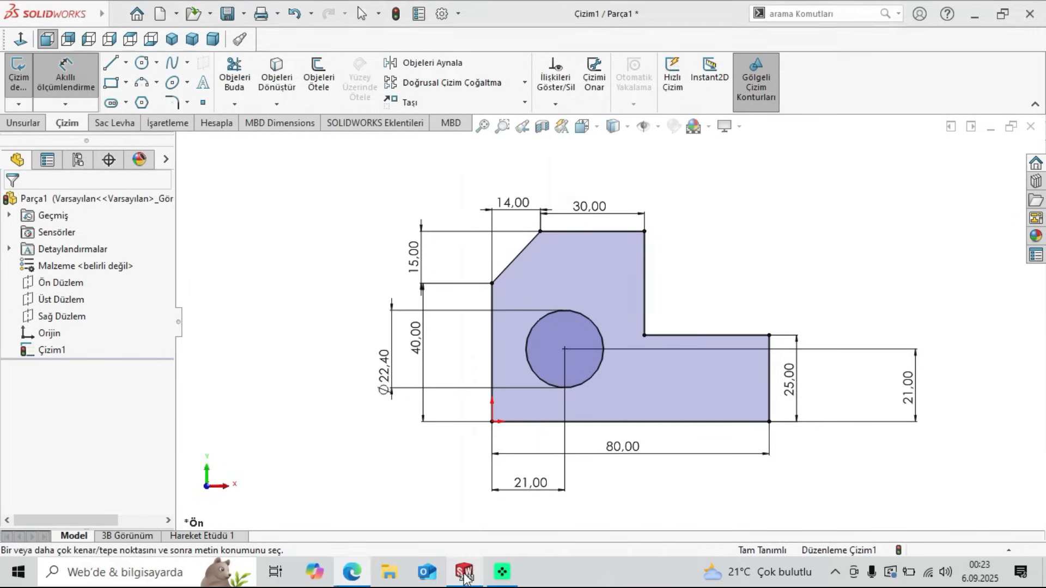
click(465, 572)
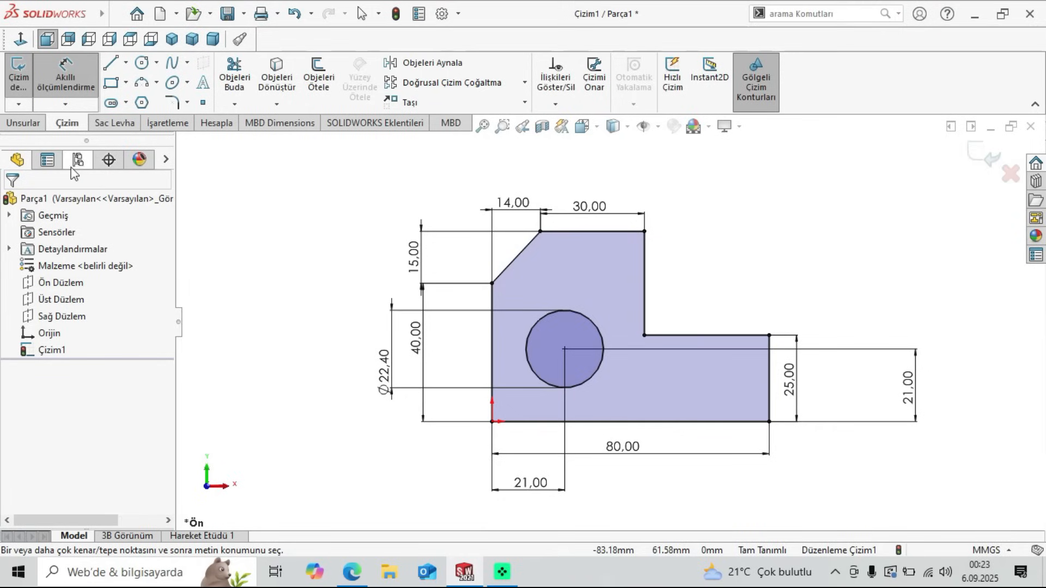
click(172, 39)
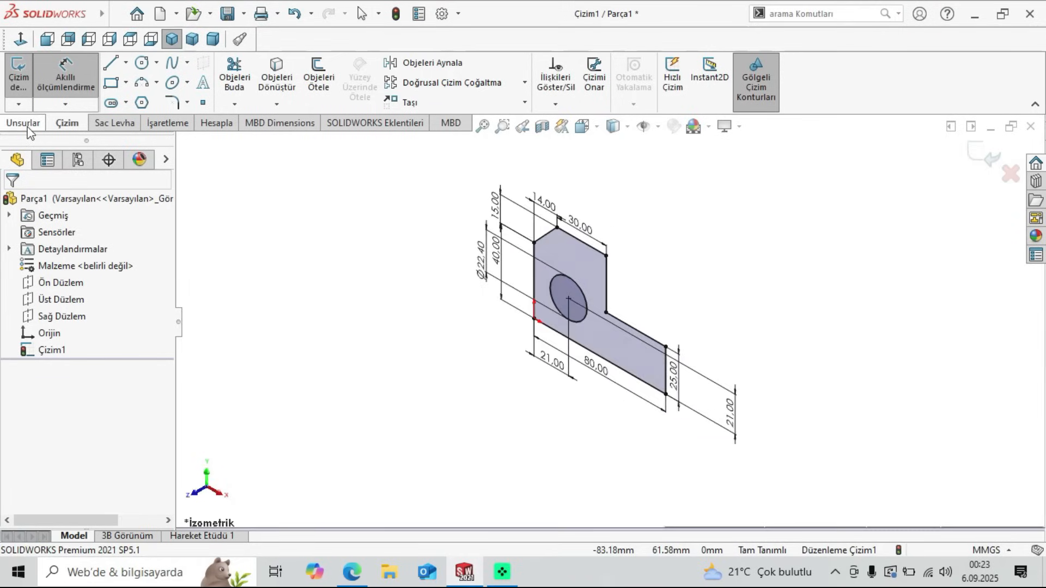
click(22, 123)
click(31, 90)
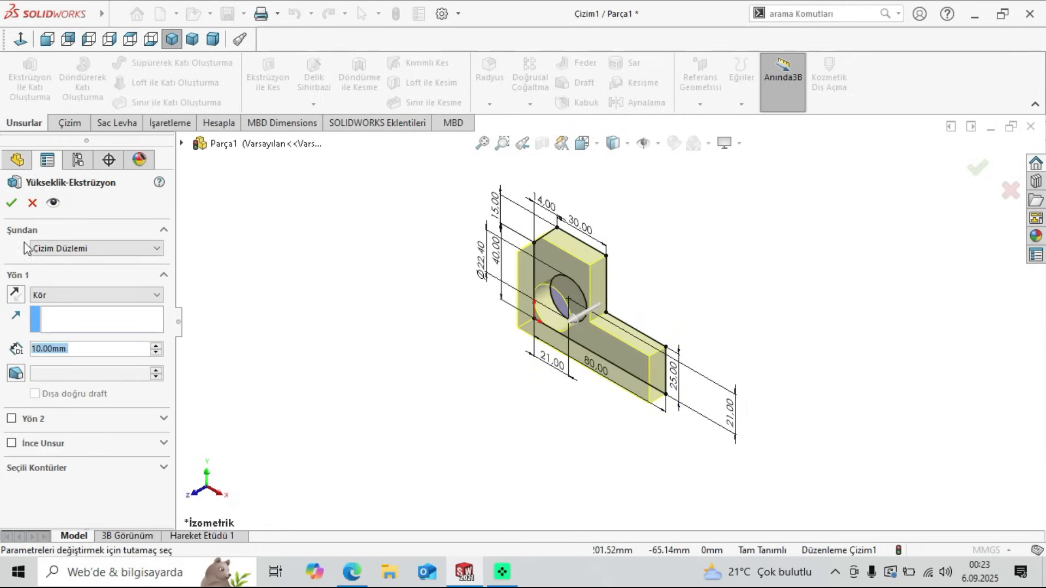
click(14, 207)
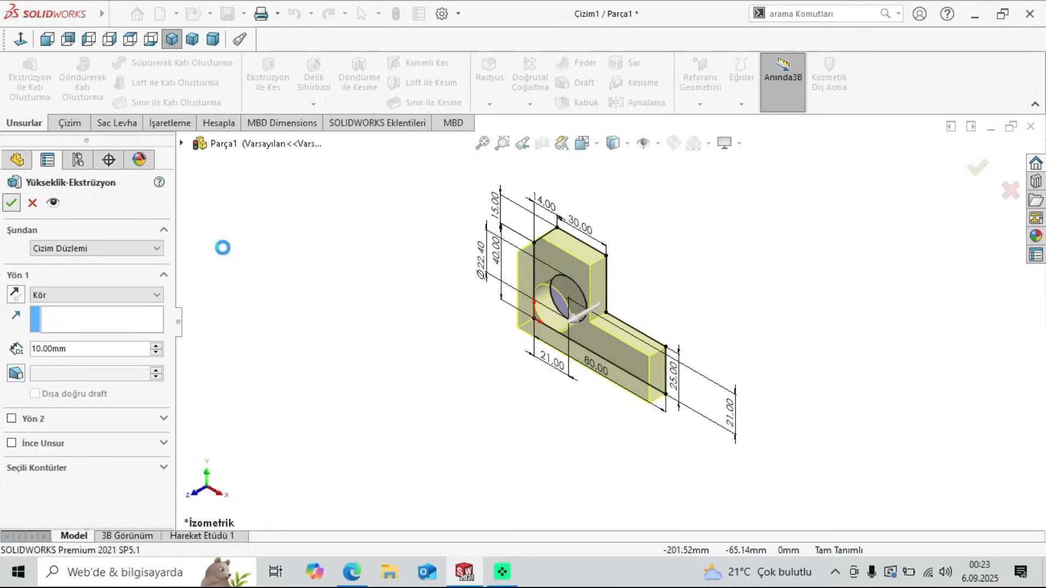
click(420, 313)
Step: Examine the extruded part from several angles, including its slanted corner face and the through hole
middle_drag(656, 336, 596, 343)
scroll(620, 303, down, 2)
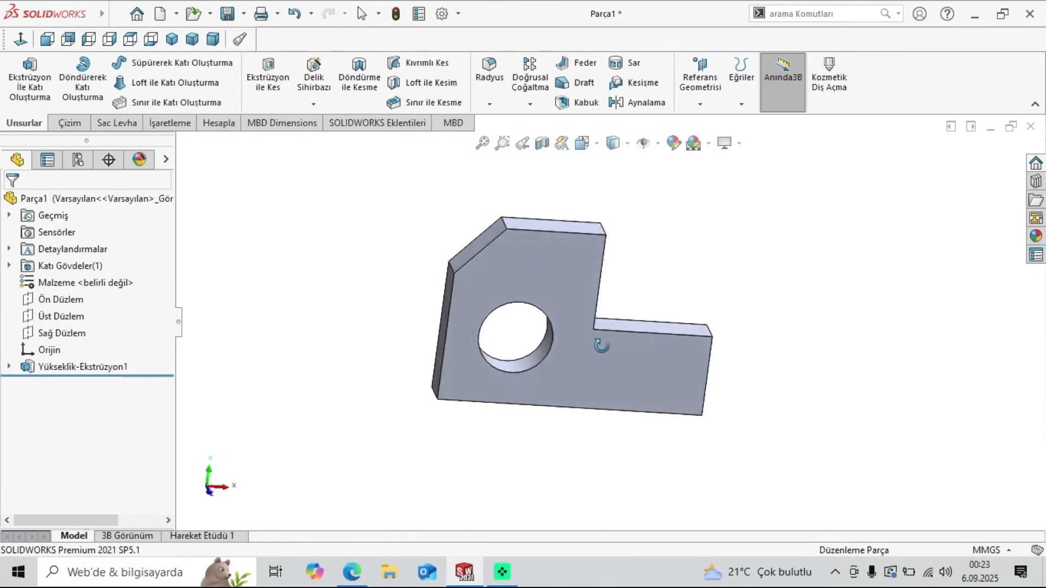
middle_drag(468, 252, 490, 270)
scroll(490, 271, down, 2)
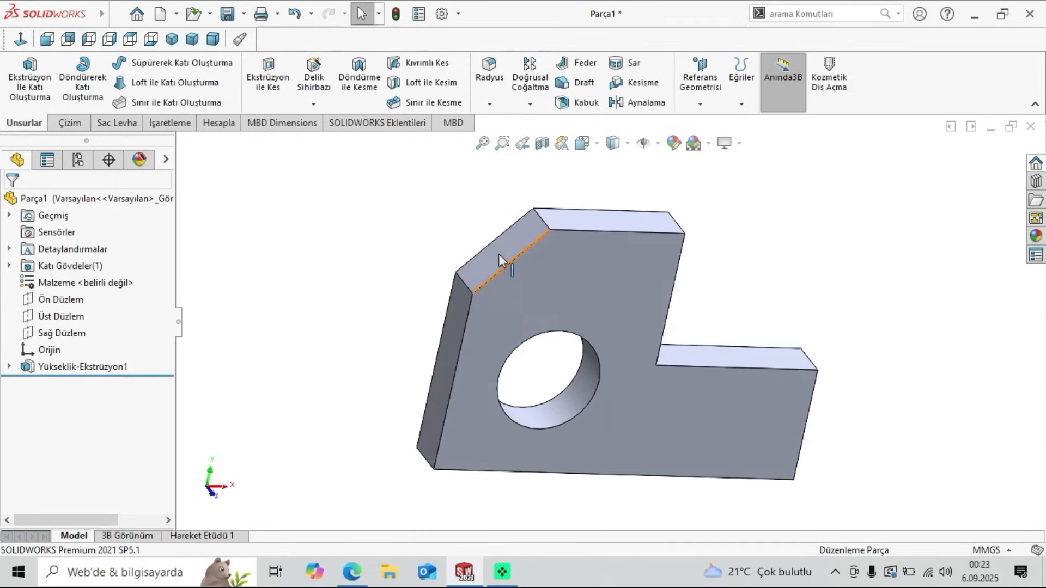
click(498, 256)
scroll(502, 294, up, 2)
click(379, 287)
middle_drag(545, 306, 591, 296)
scroll(590, 296, down, 2)
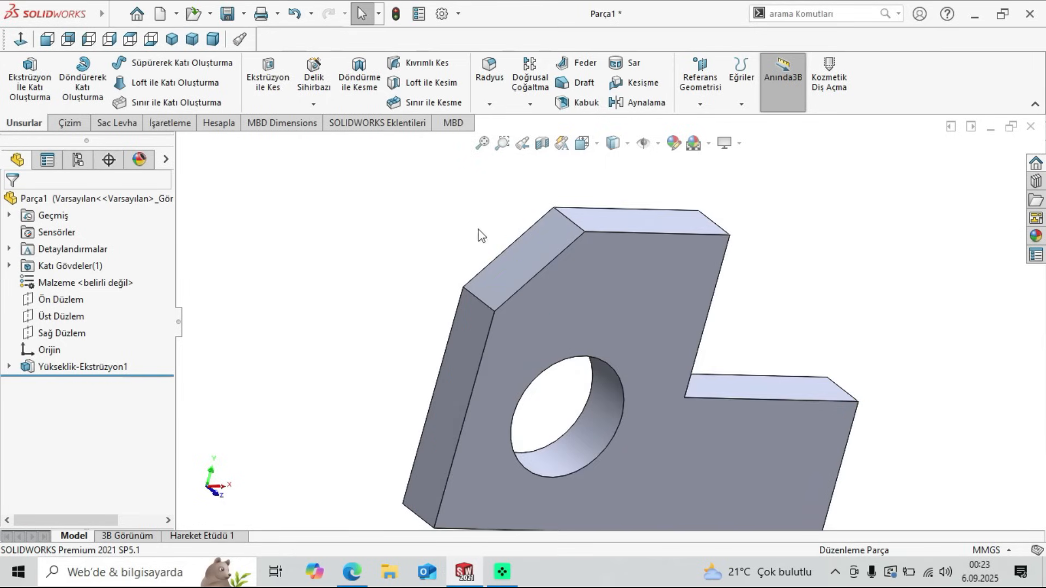
scroll(557, 311, up, 3)
middle_drag(603, 397, 574, 336)
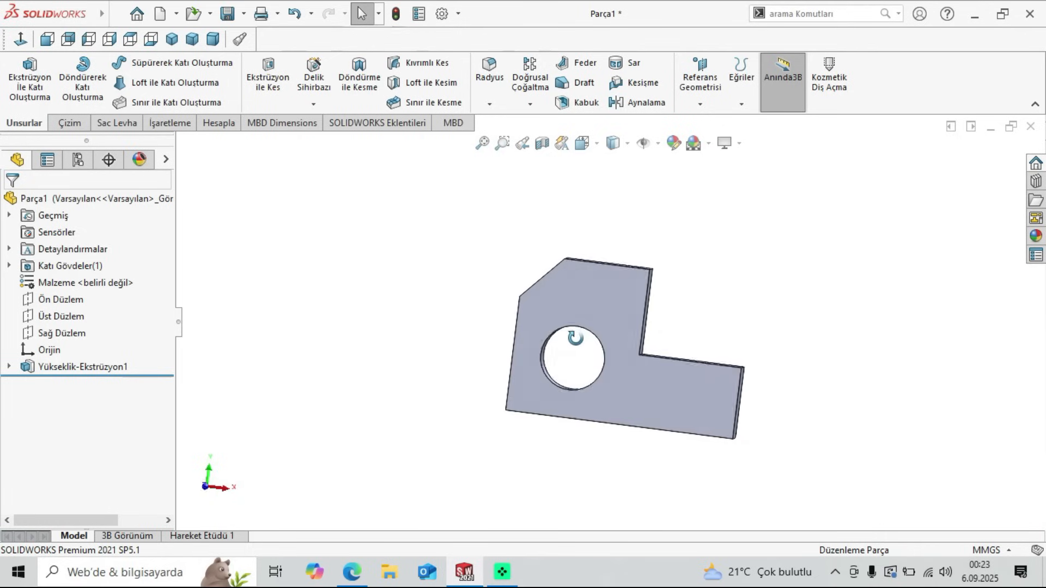
Step: Close the finished figure 1 part without saving it, and create a new part document
click(1030, 127)
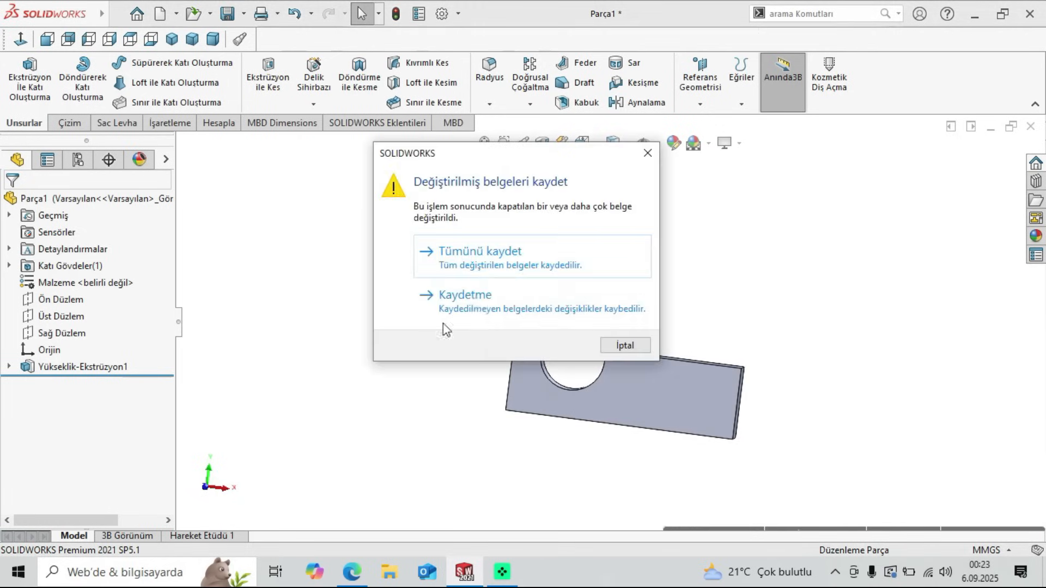
click(483, 302)
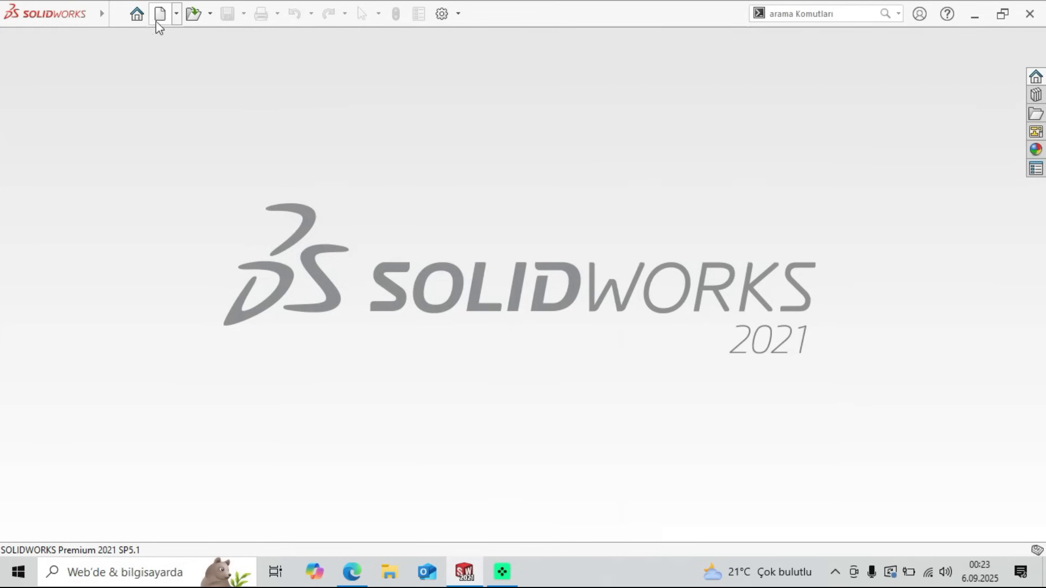
key(ctrl+n)
click(640, 478)
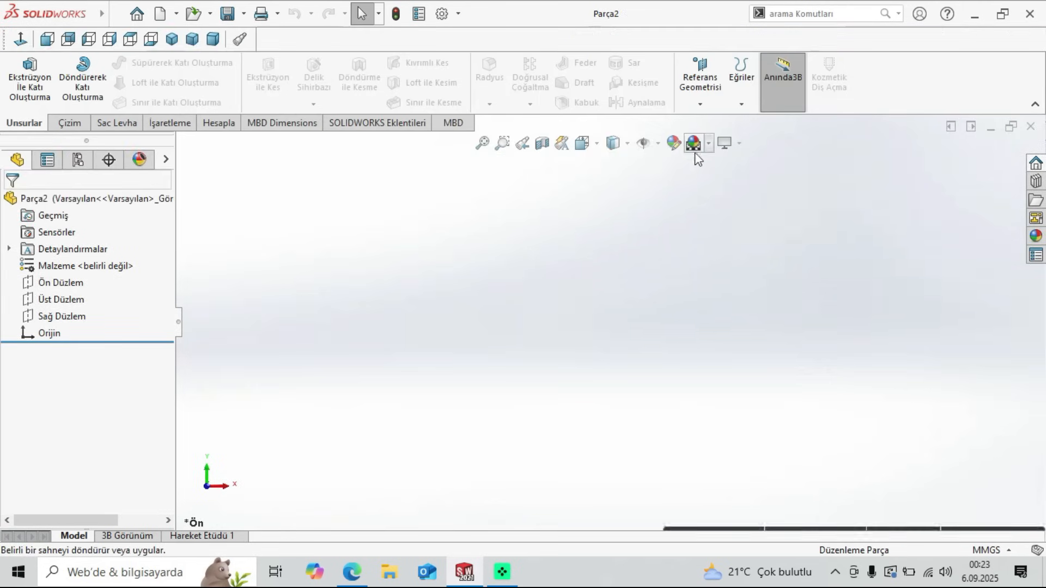
Step: Change the new part's scene background to plain white, and check the base edge and its midpoint on figure 2 in the PDF
click(709, 144)
click(722, 182)
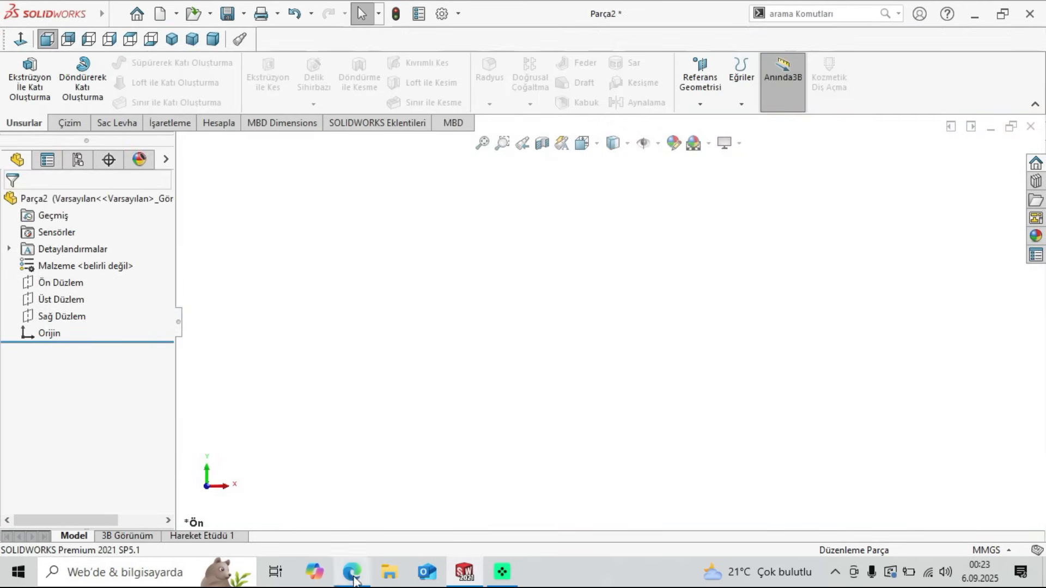
click(353, 573)
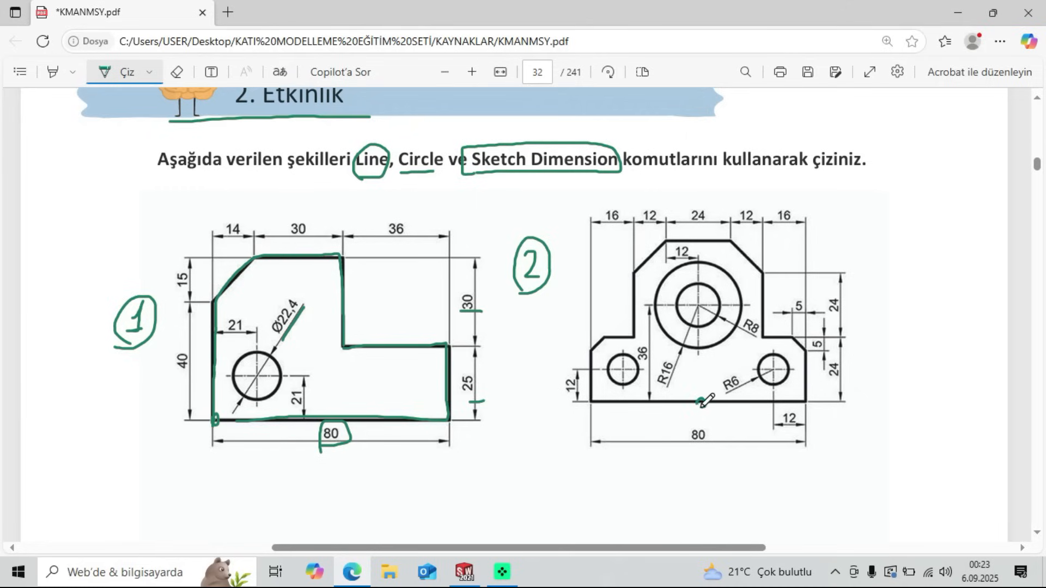
click(473, 572)
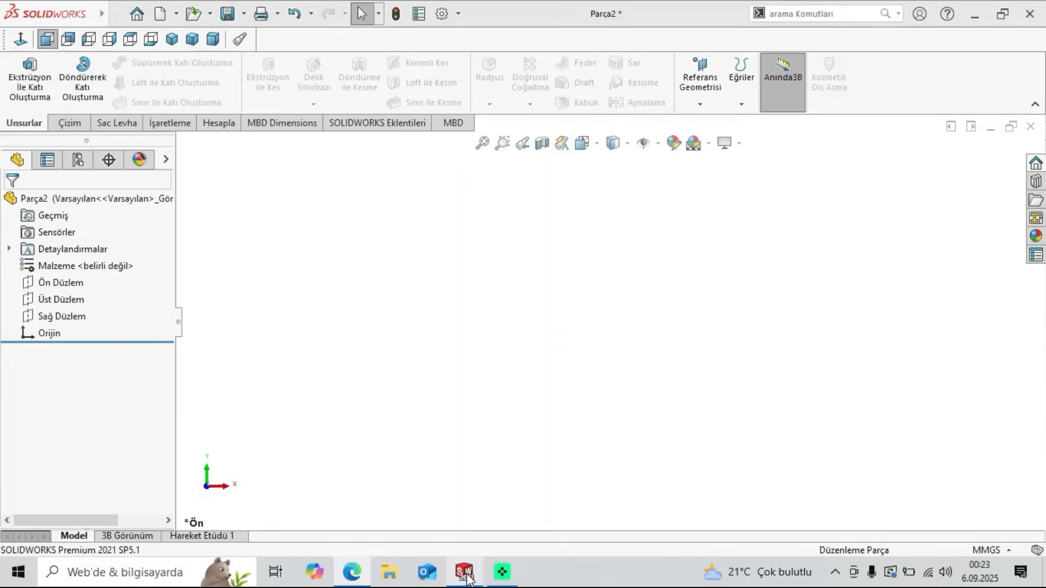
Step: Start a sketch on the front plane and draw a horizontal midpoint line about 110 mm long, centered on the origin
click(30, 283)
click(41, 260)
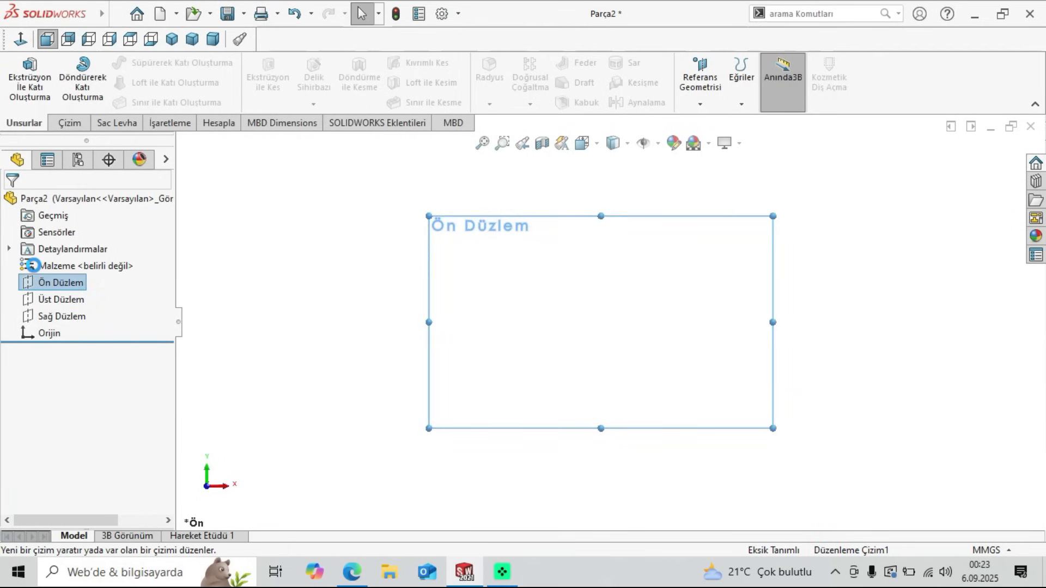
click(125, 63)
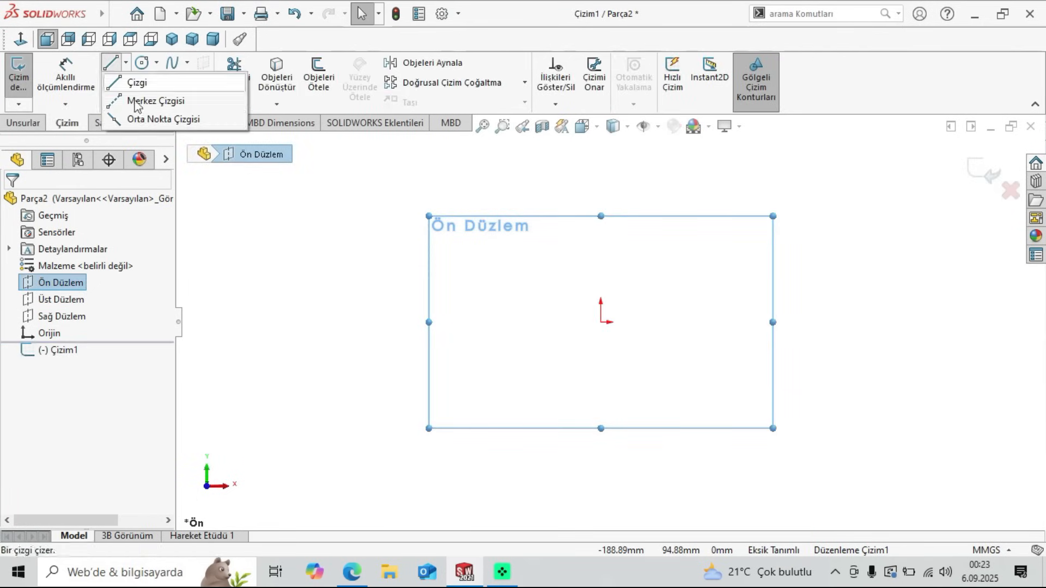
key(l)
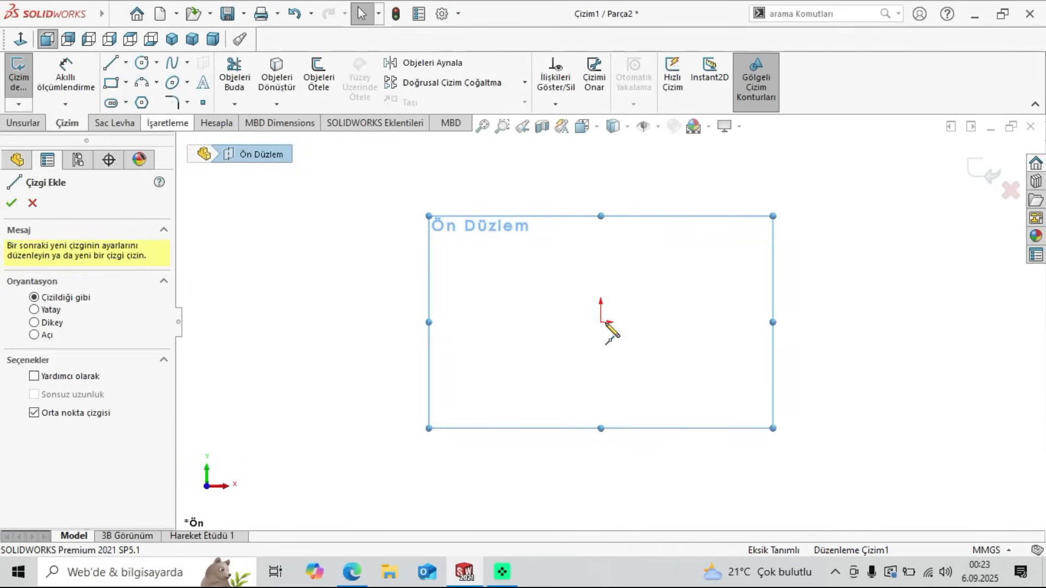
click(601, 322)
click(709, 322)
right_click(404, 245)
click(431, 266)
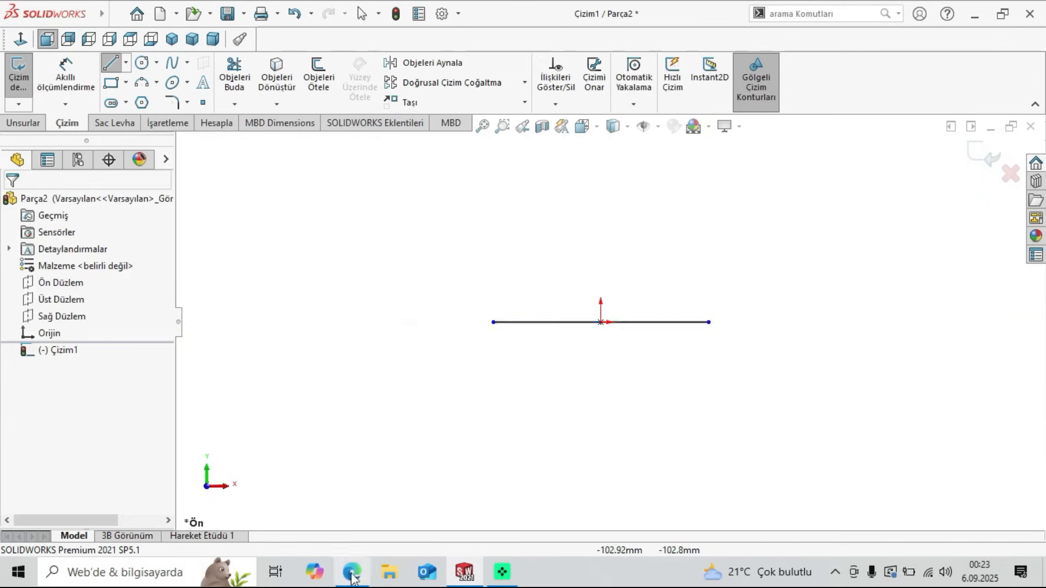
Step: Following figure 2 in the PDF, draw a vertical edge, a corner slant and a horizontal shoulder from the base line's left end
click(355, 571)
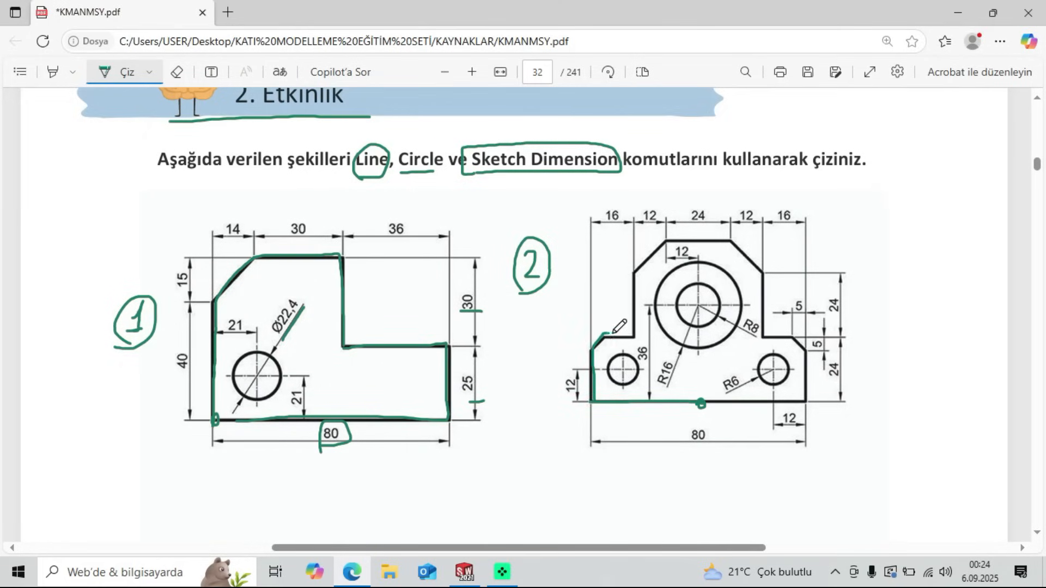
click(467, 572)
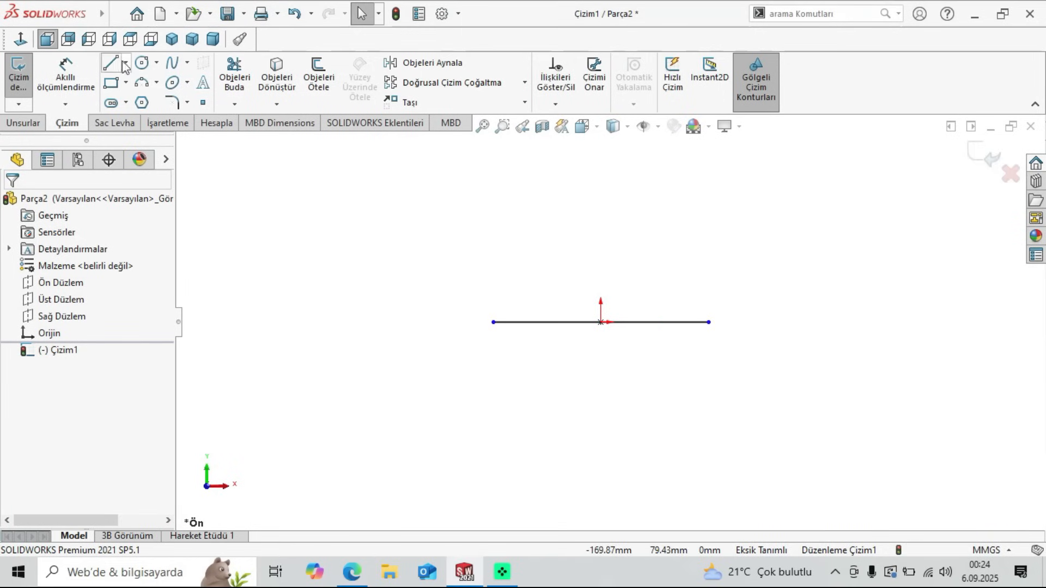
key(l)
click(493, 322)
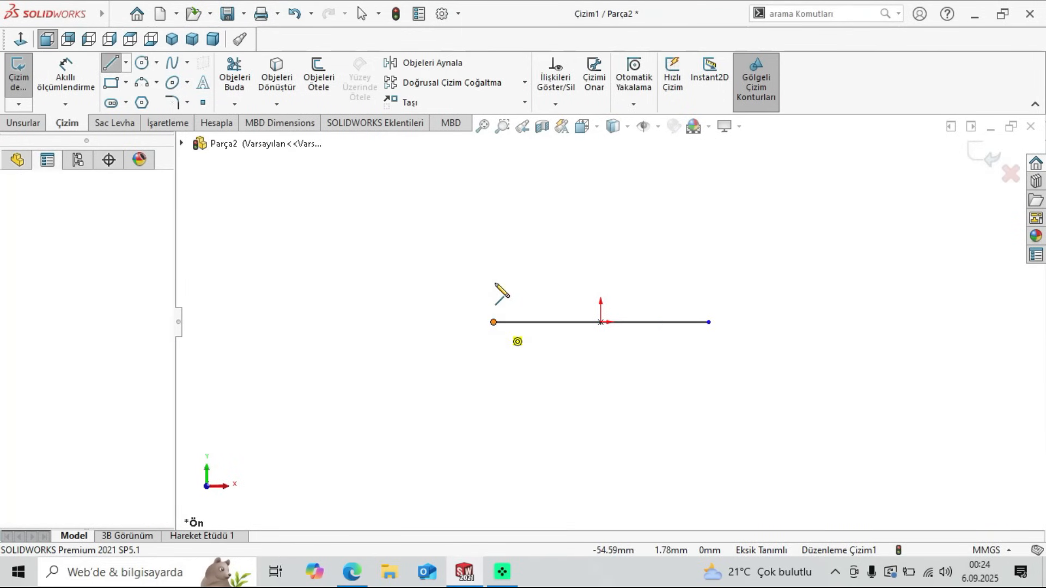
click(494, 269)
click(514, 250)
double_click(554, 249)
Step: Continue the outline from the shoulder with a vertical line, a 45° slant and a short horizontal top segment ending directly above the origin
click(351, 572)
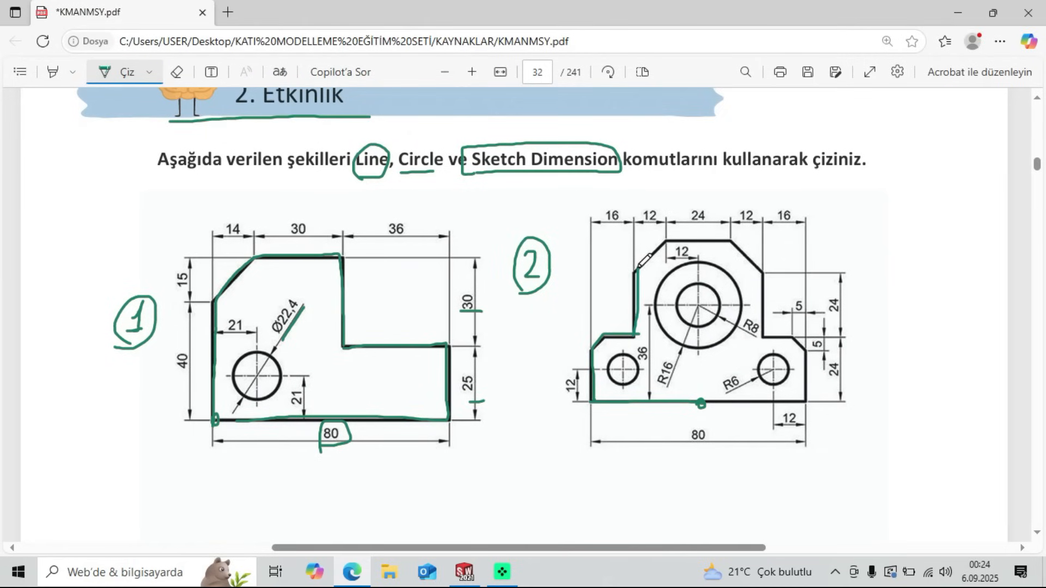
click(464, 572)
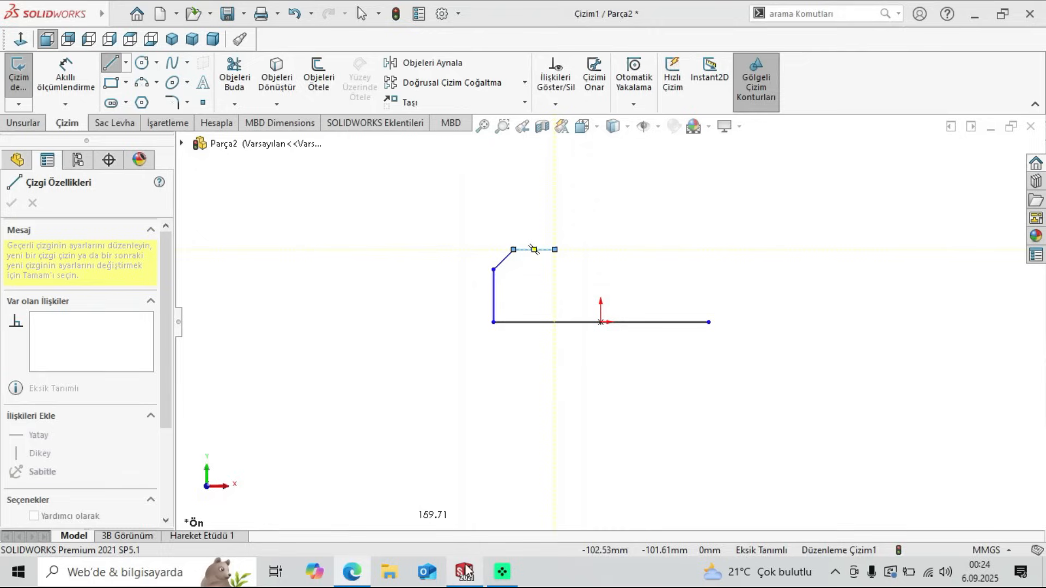
click(554, 249)
click(554, 184)
scroll(564, 187, up, 1)
click(594, 176)
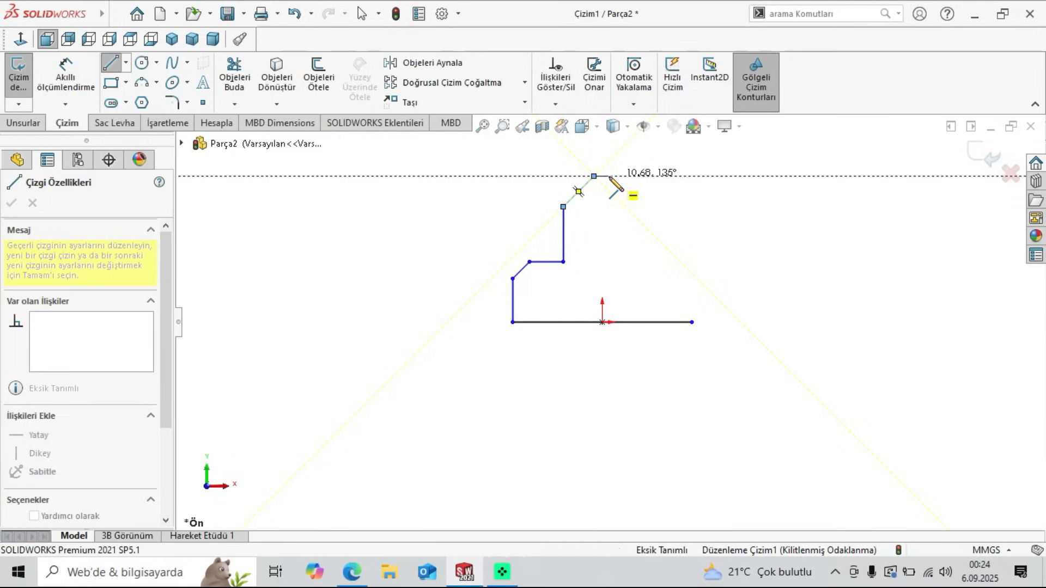
click(602, 176)
right_click(434, 190)
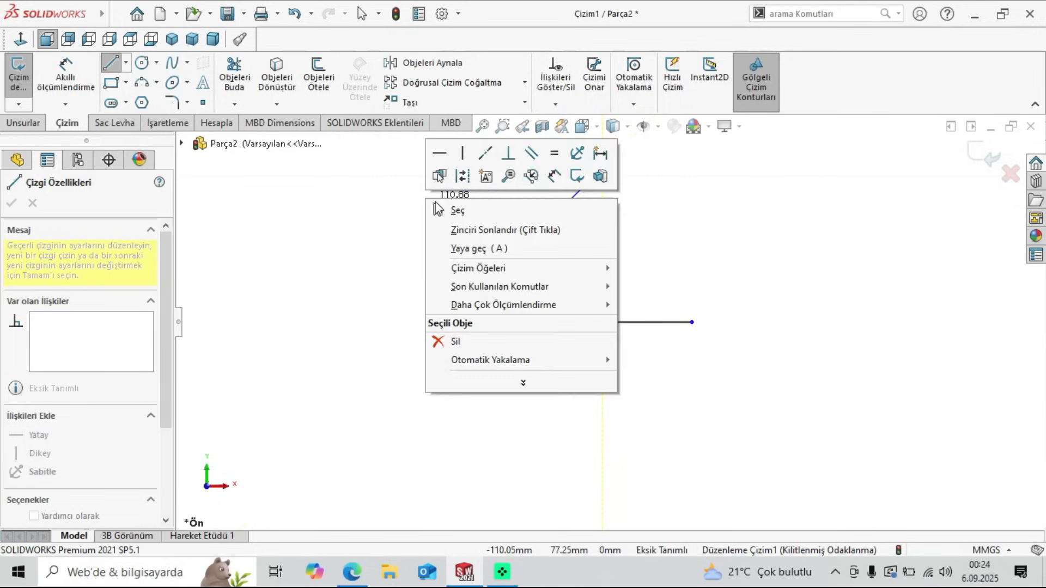
click(469, 207)
Step: Check figure 2's symmetry axis in the PDF, and draw a vertical centerline about 104 mm long upward from the origin
click(352, 572)
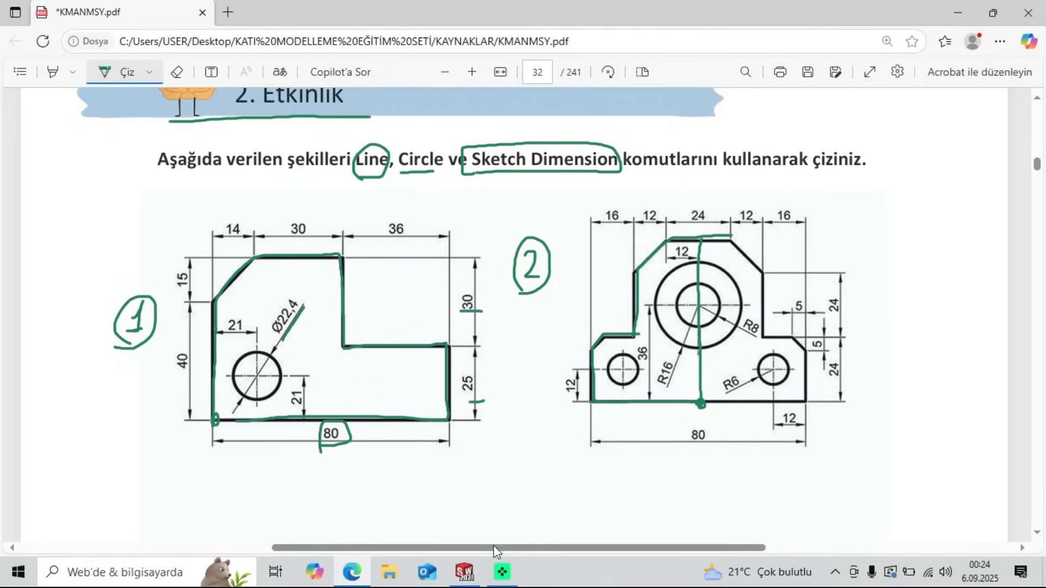
click(464, 572)
scroll(609, 164, down, 3)
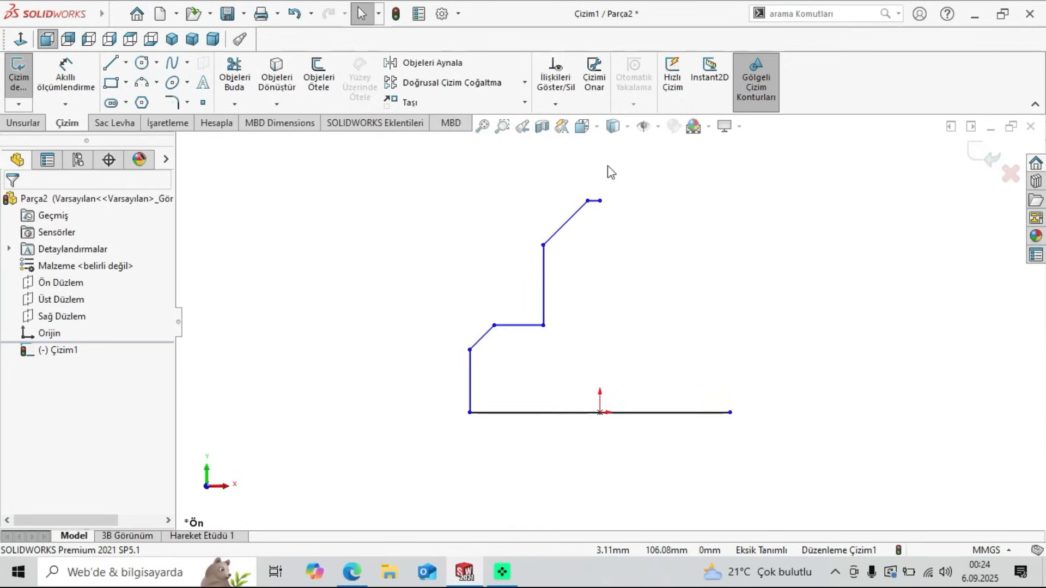
click(125, 63)
click(153, 100)
click(600, 412)
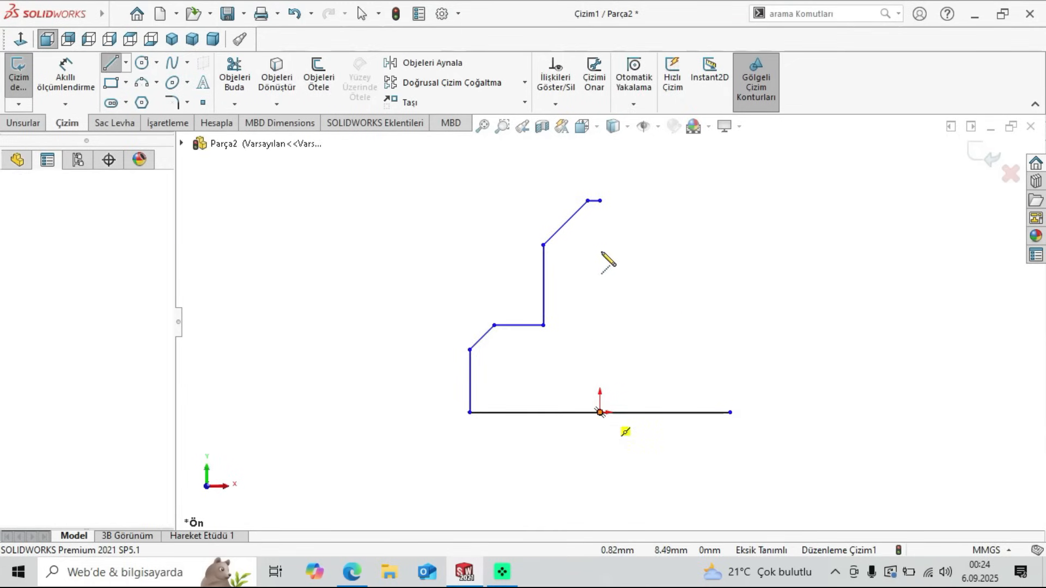
click(601, 171)
right_click(386, 213)
click(410, 227)
Step: Check the top widths in the PDF, and dimension the top segment's left end across the centerline as a doubled distance of 24 mm
click(353, 572)
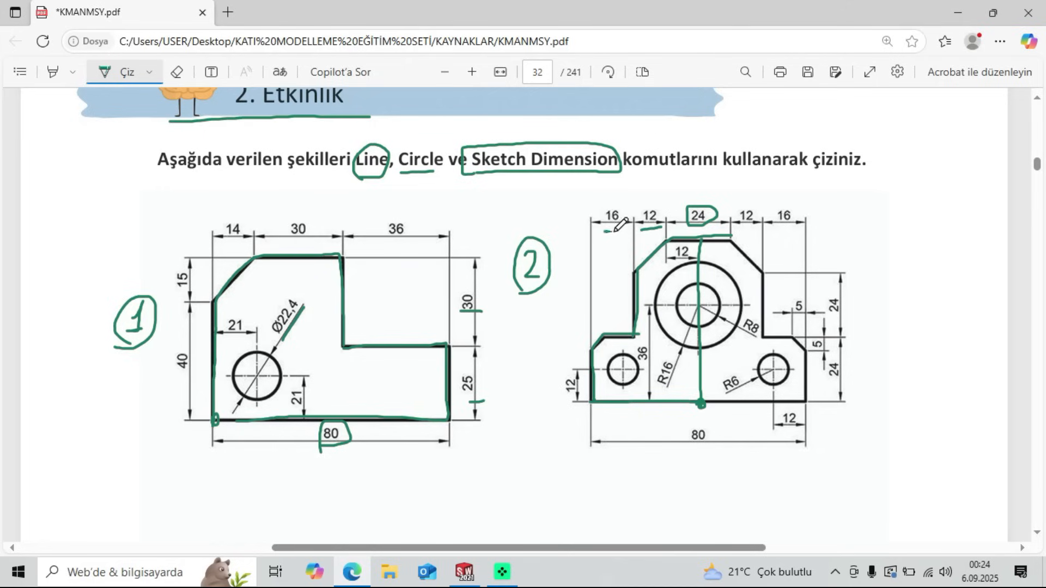
click(473, 578)
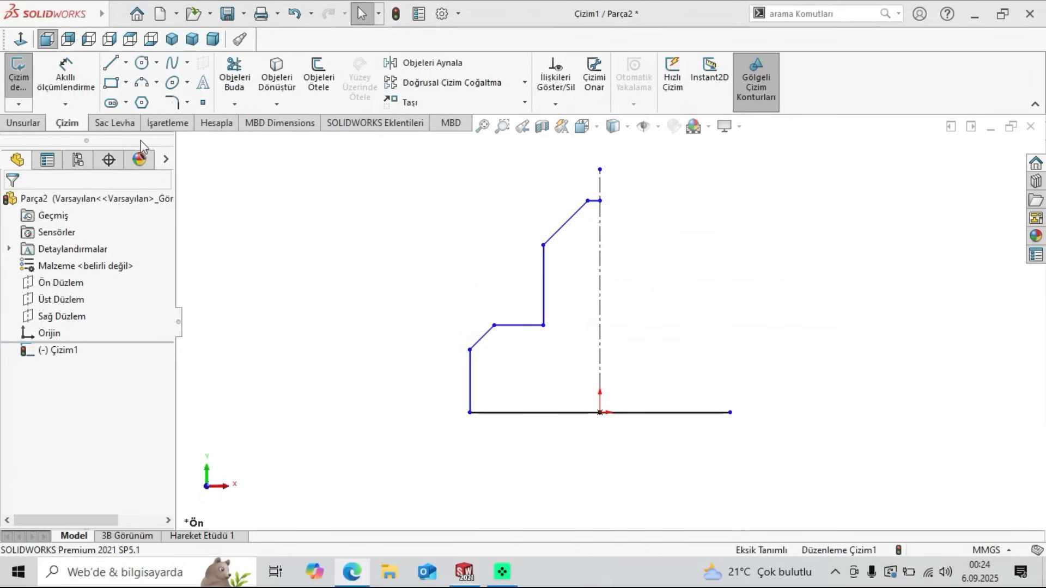
click(65, 73)
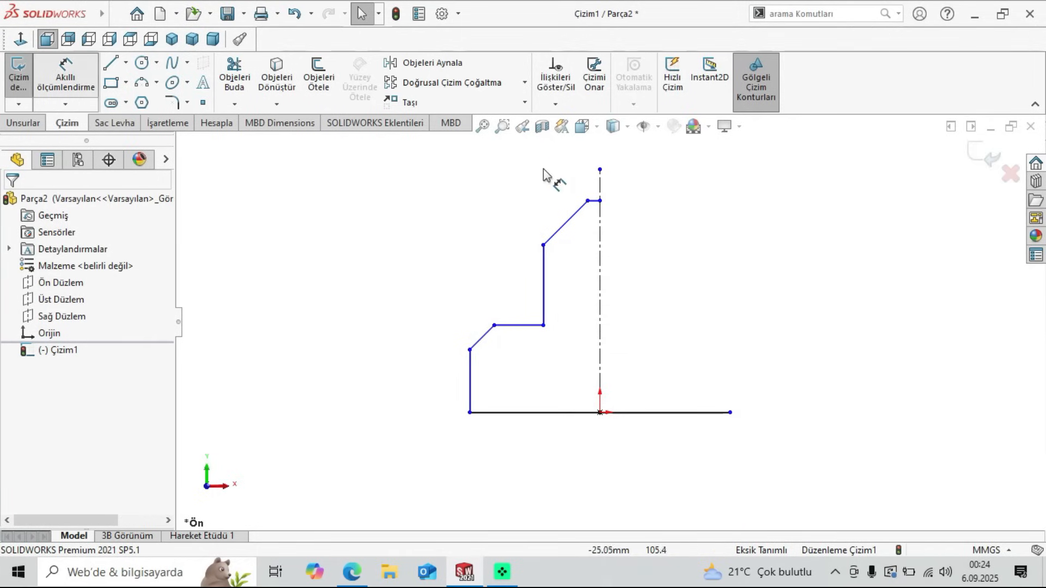
click(587, 201)
click(601, 255)
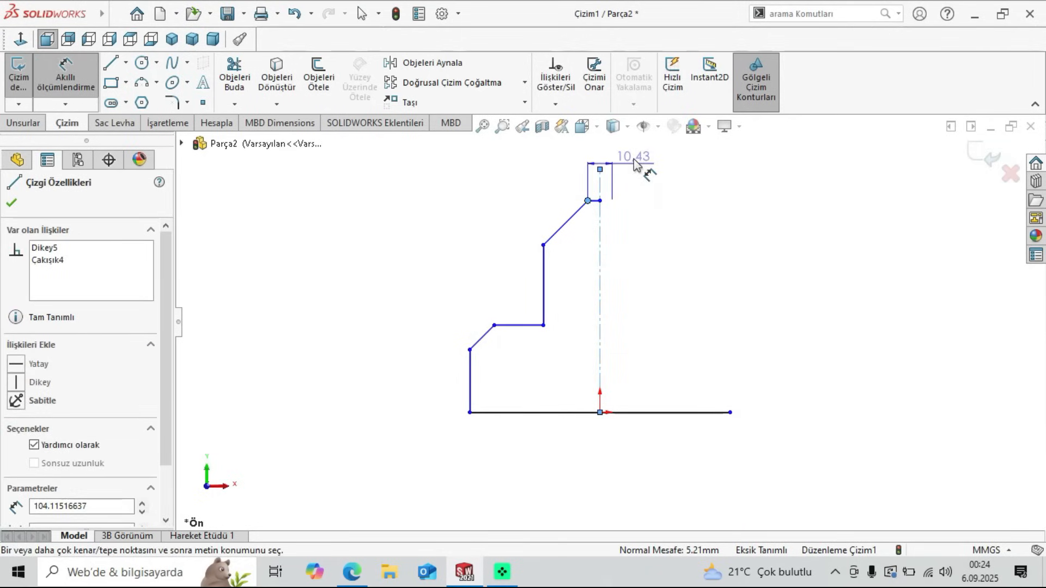
click(635, 160)
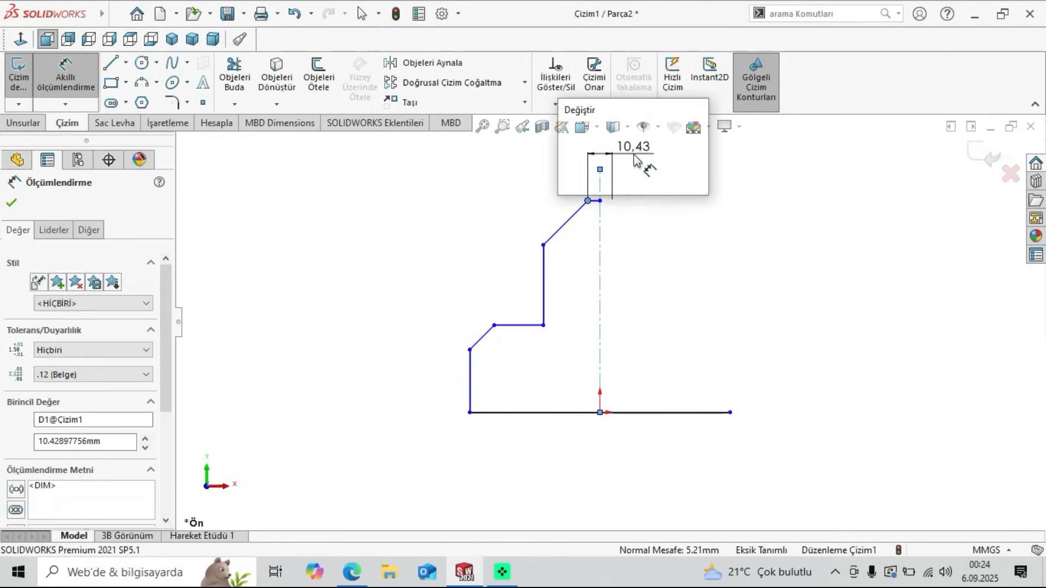
text(24)
key(Return)
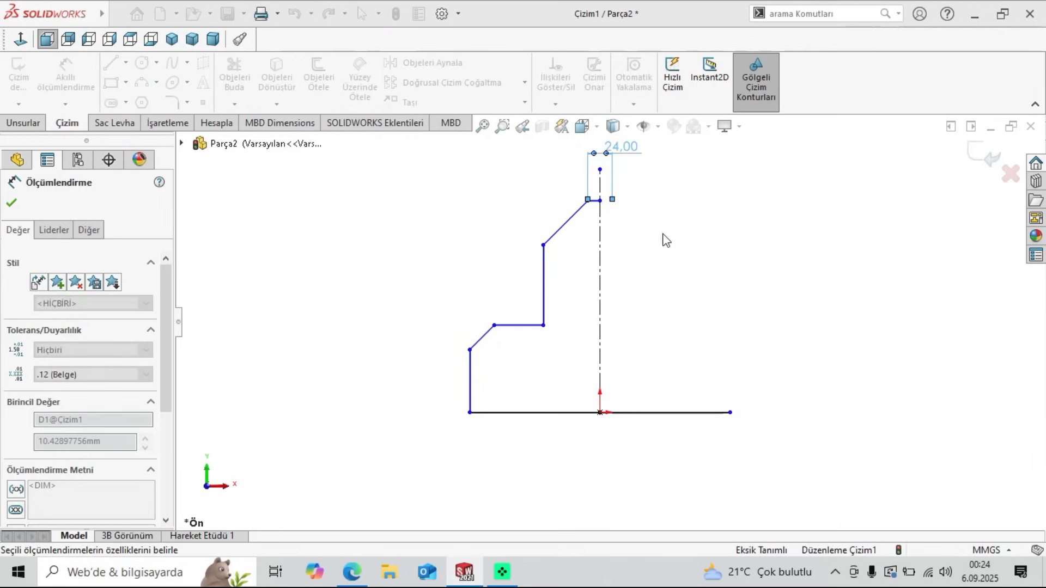
click(609, 278)
Step: Check the PDF, and dimension the upper slant's horizontal width as 12 mm
click(352, 572)
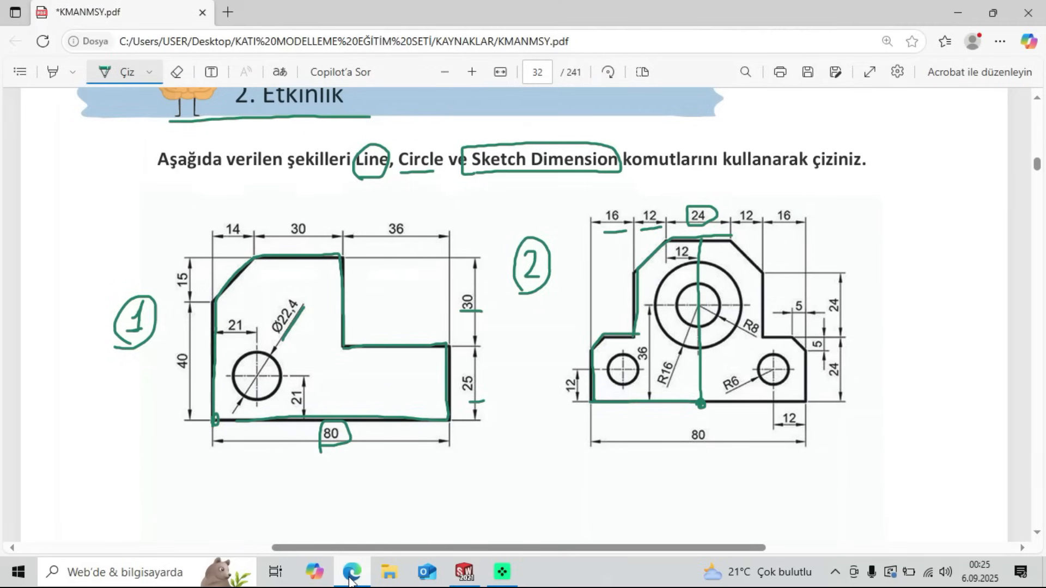
click(465, 572)
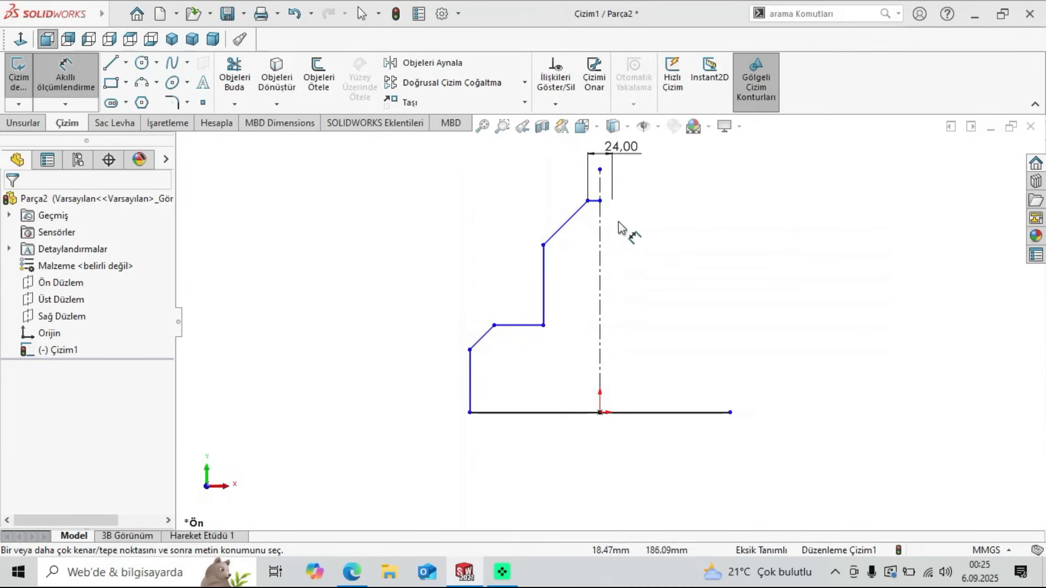
click(587, 201)
click(543, 244)
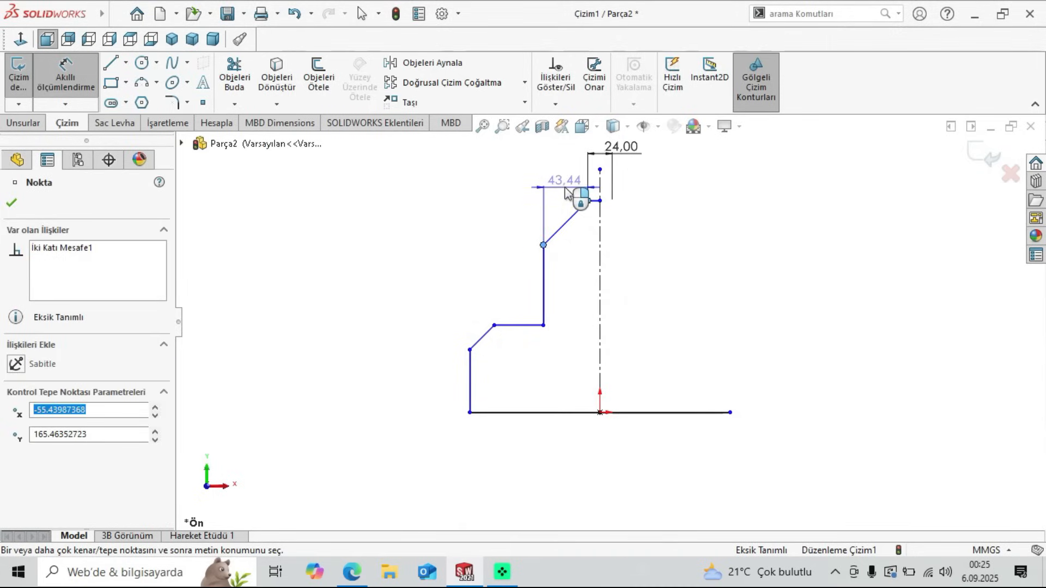
click(567, 192)
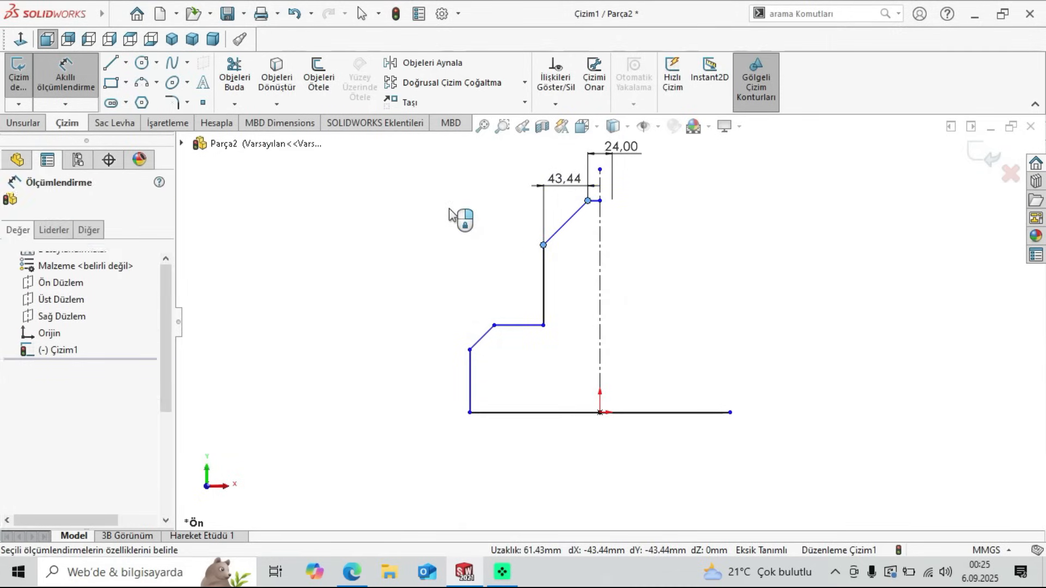
text(12)
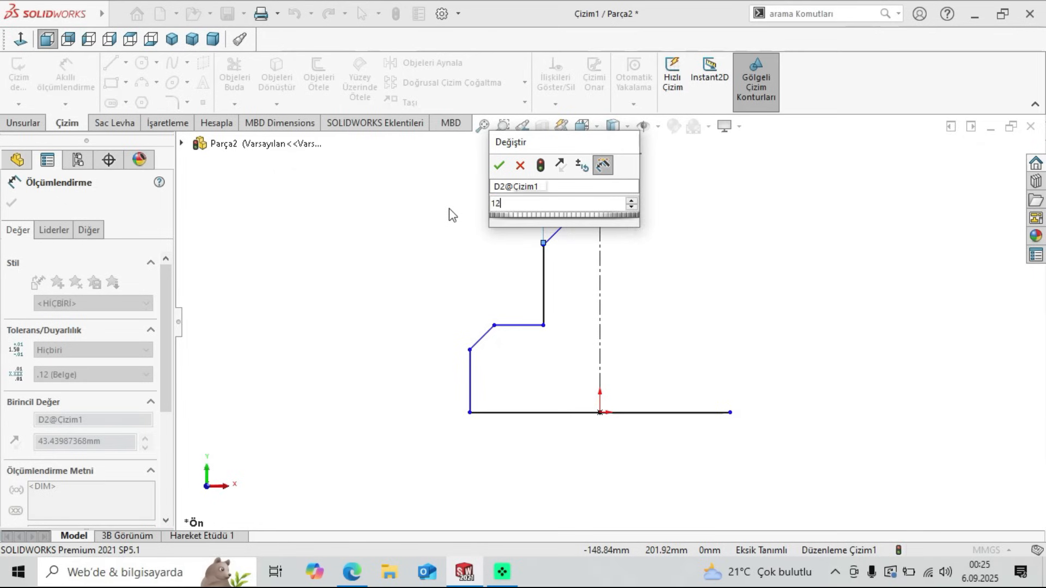
key(Return)
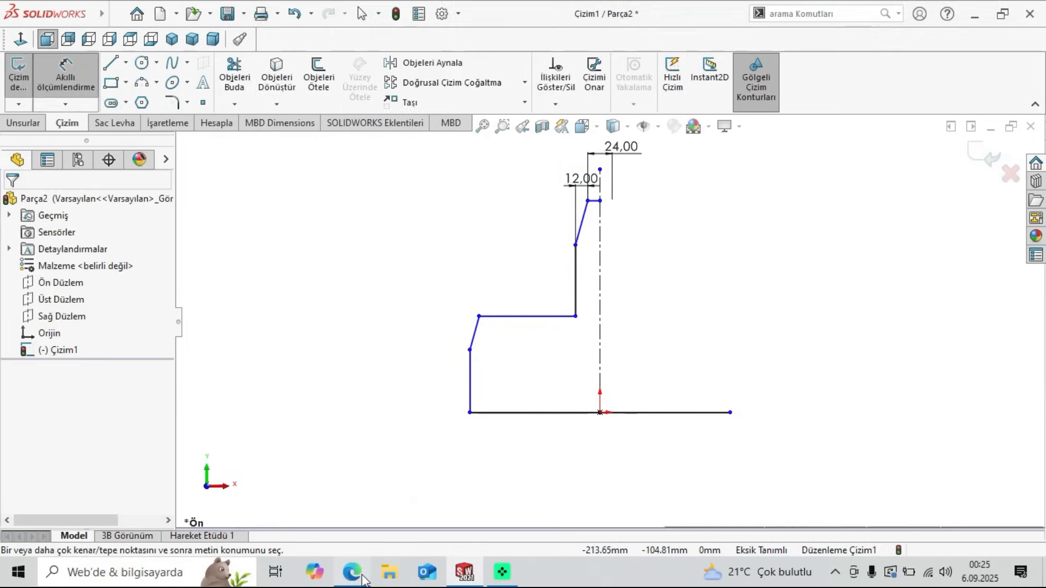
Step: Check the shoulder width in the PDF, and dimension the horizontal distance between the outer edge and the upper vertical edge as 16 mm
click(352, 572)
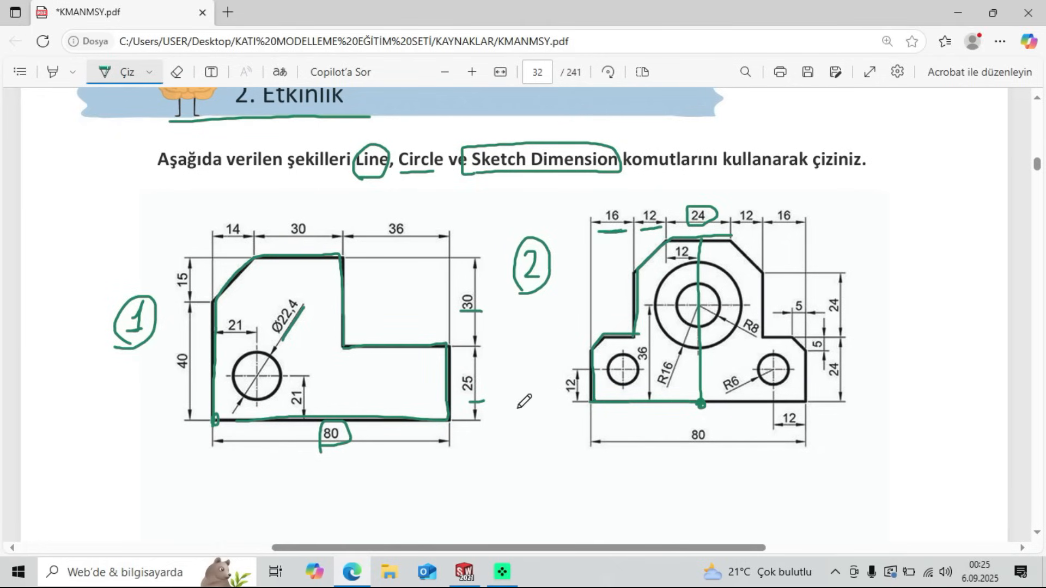
click(465, 572)
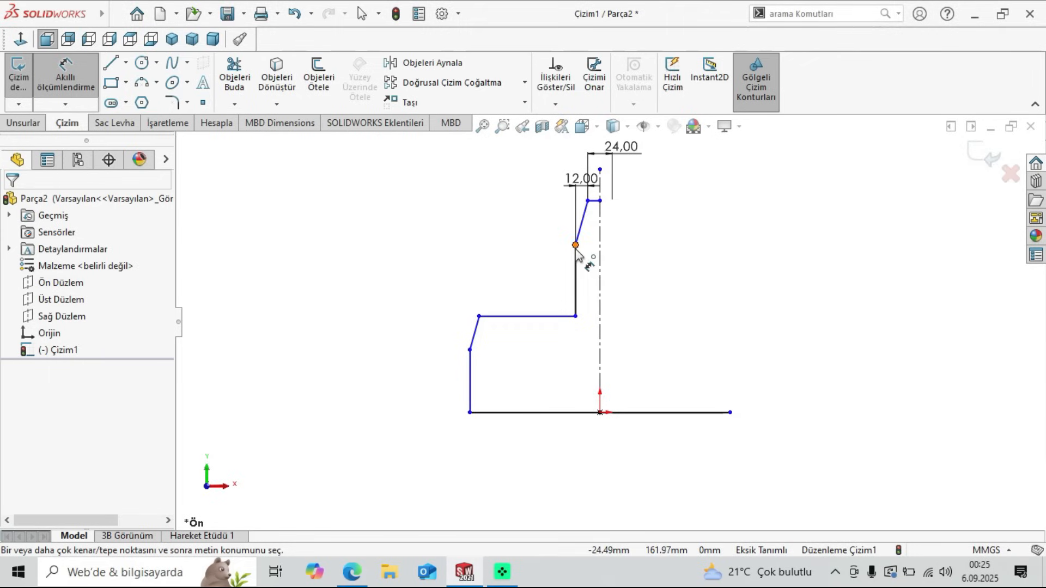
click(470, 350)
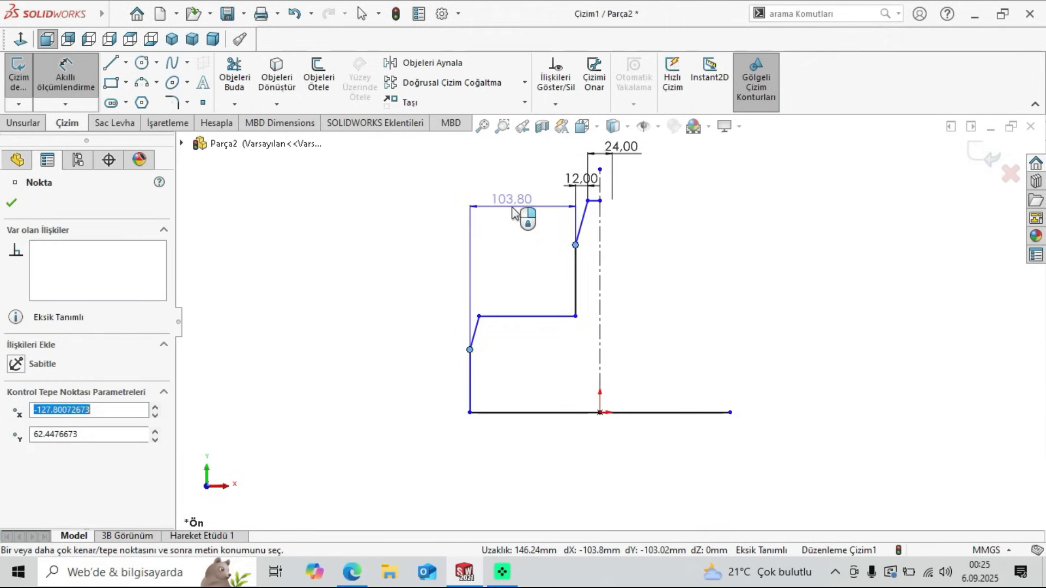
click(525, 220)
click(391, 262)
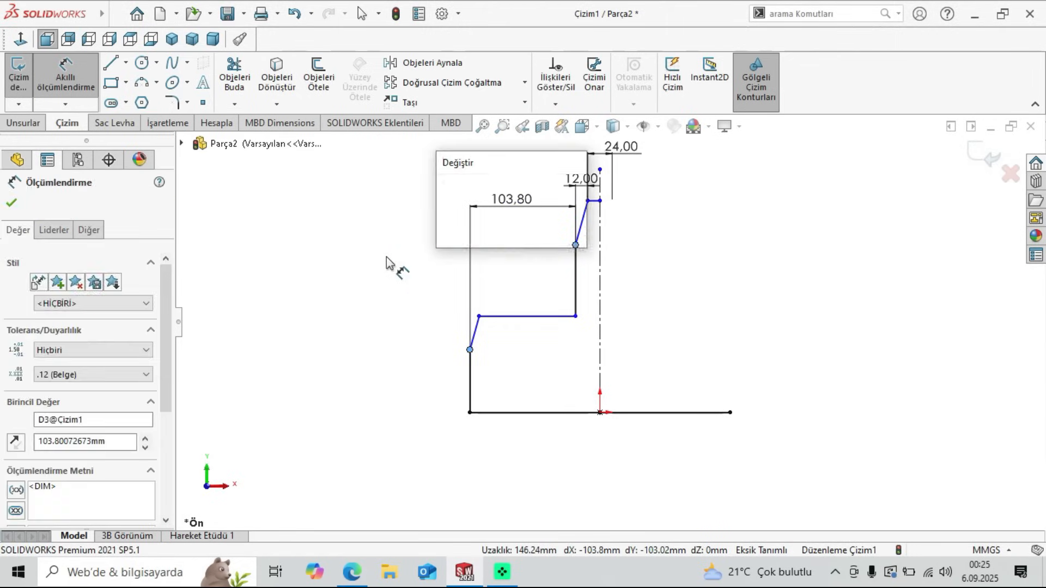
text(16)
key(Return)
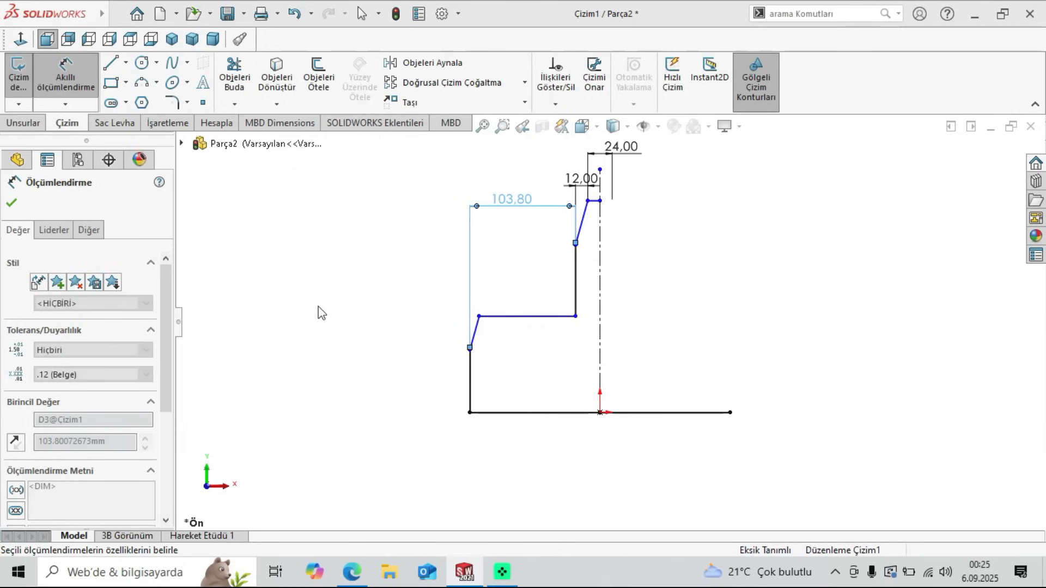
click(12, 204)
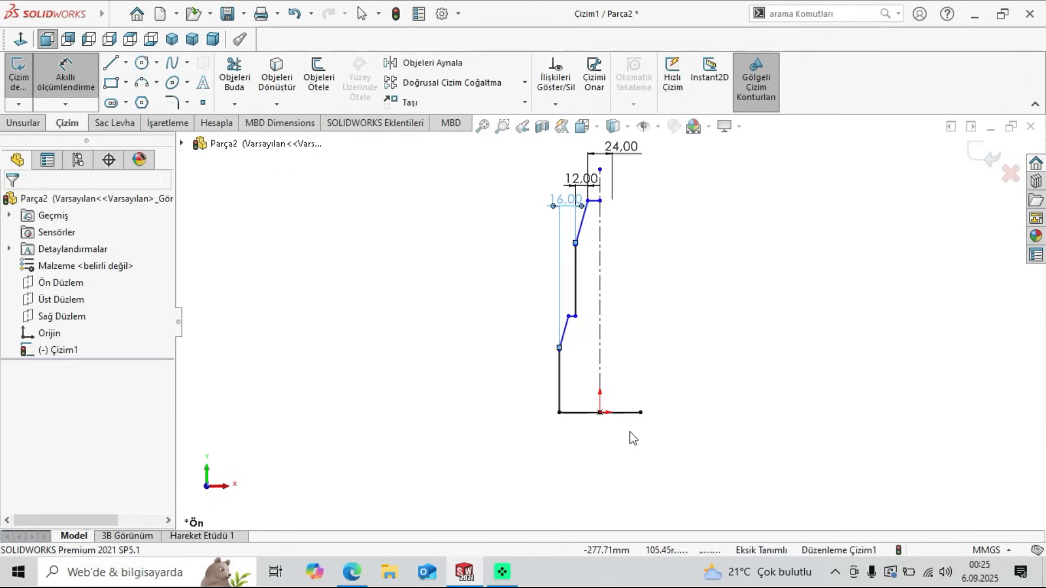
Step: Check the small chamfer in the PDF, and dimension the lower slant's horizontal width as 5 mm
scroll(611, 327, down, 3)
mouse_move(540, 364)
mouse_down()
mouse_move(516, 343)
mouse_move(511, 354)
mouse_up()
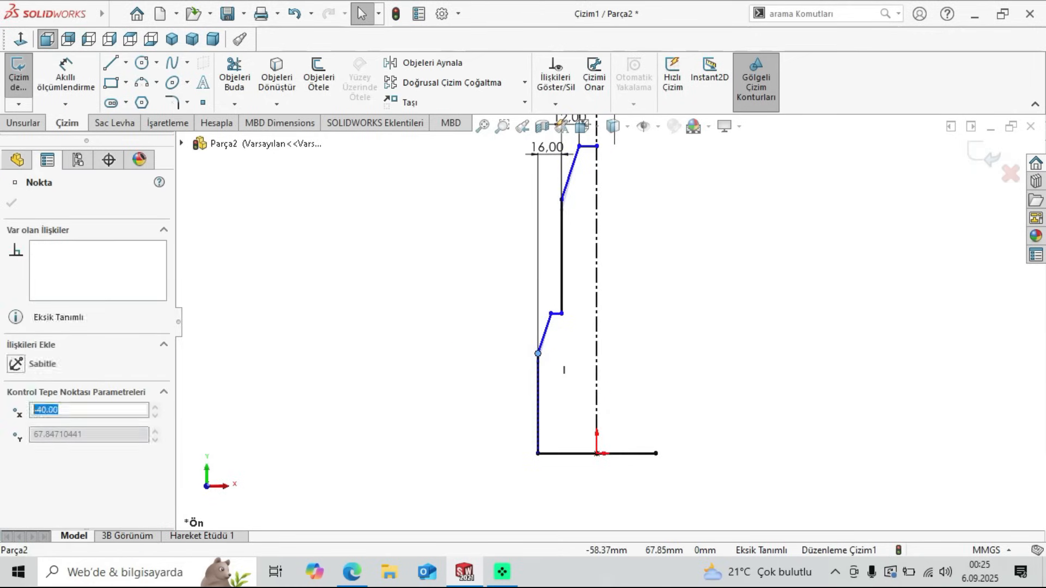
key(Escape)
scroll(548, 398, up, 1)
scroll(648, 238, up, 2)
scroll(621, 263, down, 1)
scroll(536, 376, down, 1)
scroll(536, 387, down, 1)
scroll(536, 425, down, 1)
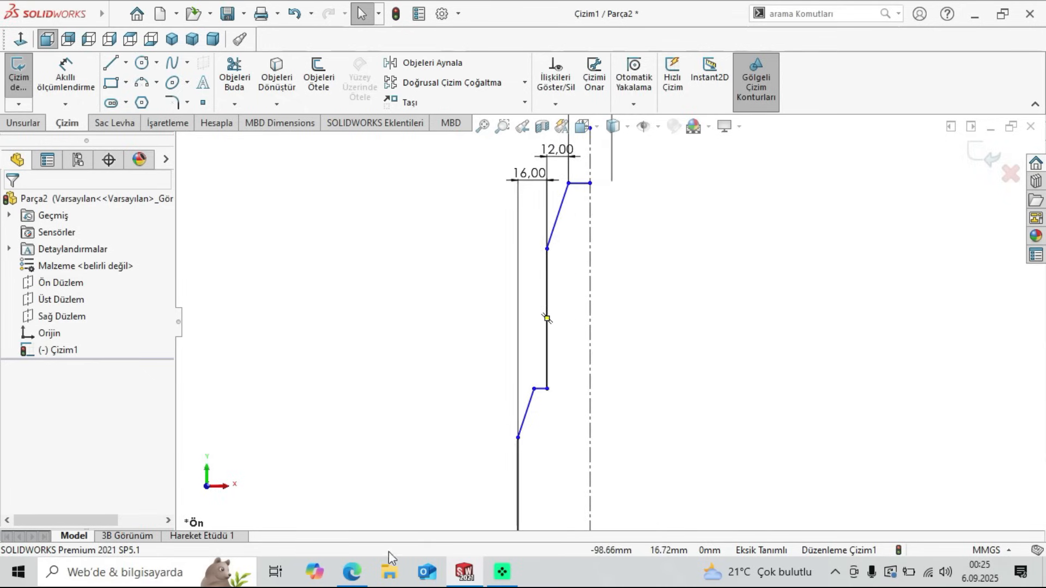
click(352, 572)
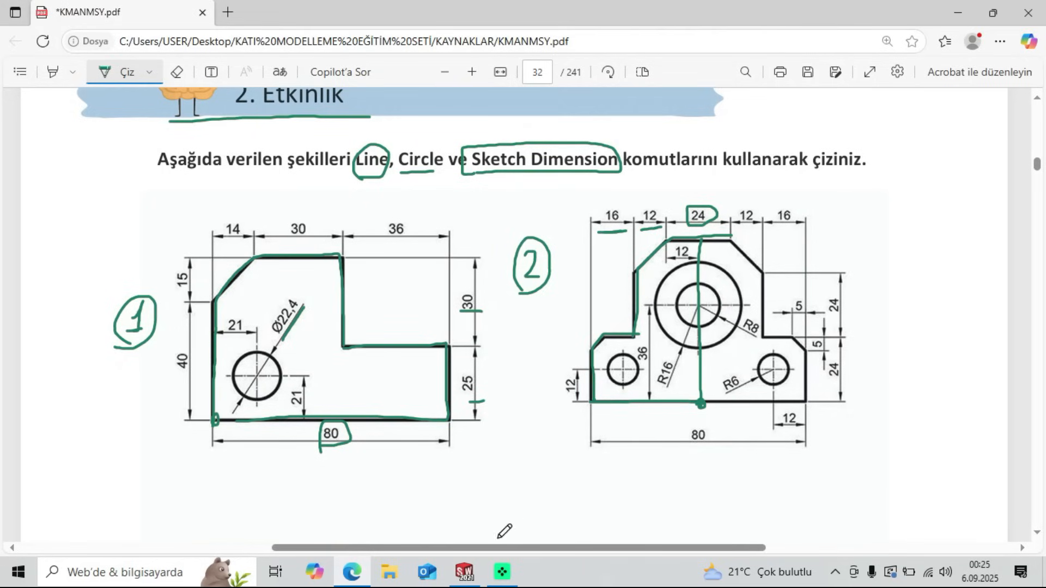
click(464, 572)
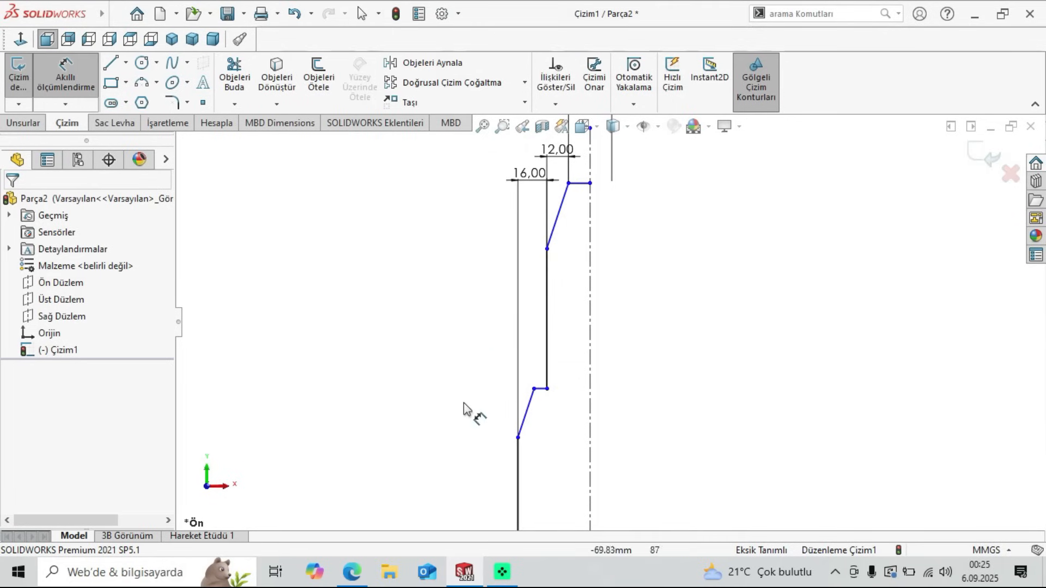
click(519, 451)
click(534, 388)
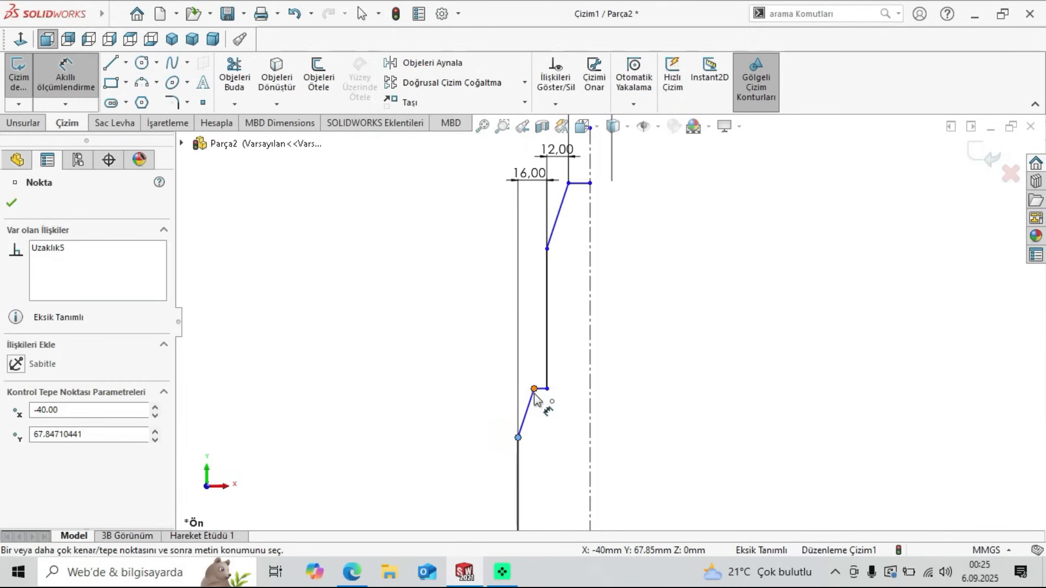
click(530, 337)
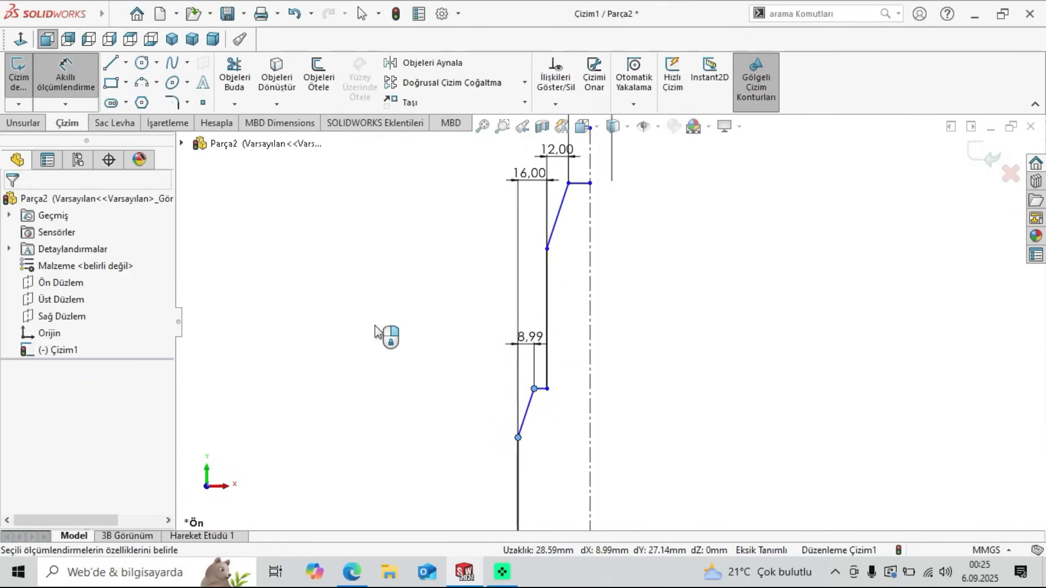
text(9)
key(Return)
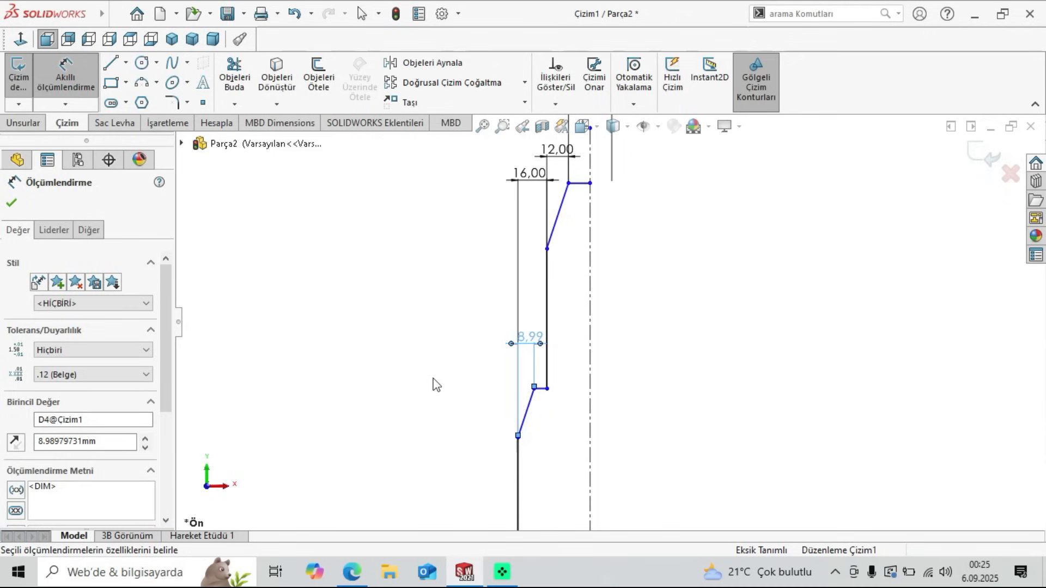
Step: Dimension the lower slant's vertical height as 5 mm
click(518, 437)
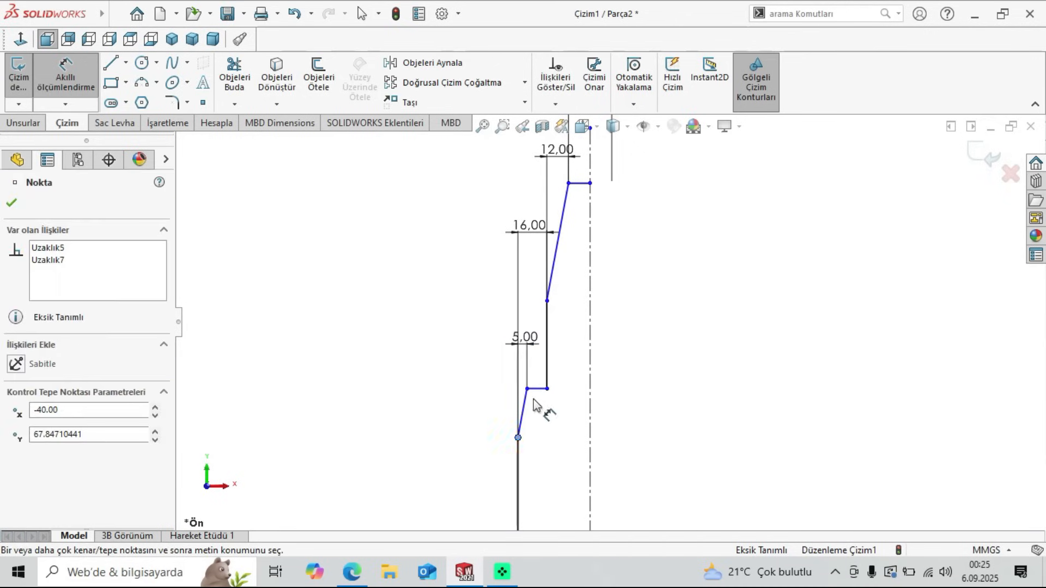
click(528, 389)
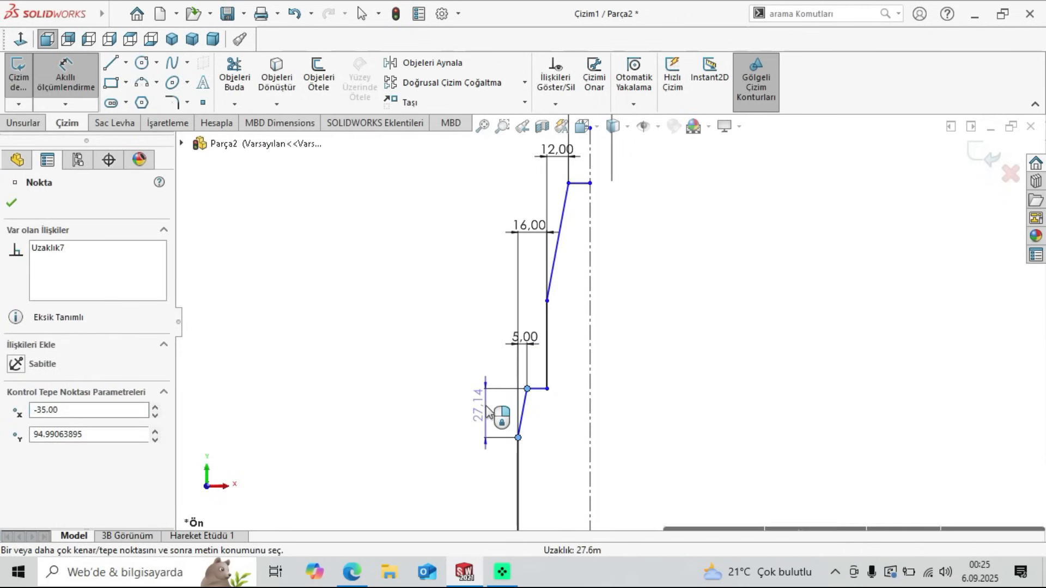
click(406, 404)
key(Return)
click(405, 303)
scroll(531, 427, up, 1)
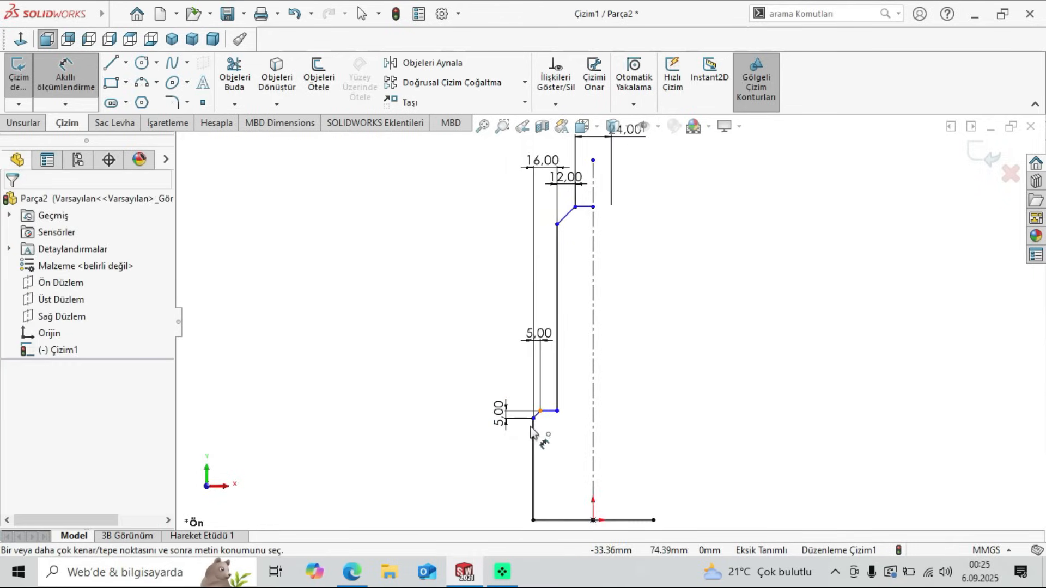
Step: Mark the overall width in the PDF, and try to dimension the full length of the base line
click(352, 572)
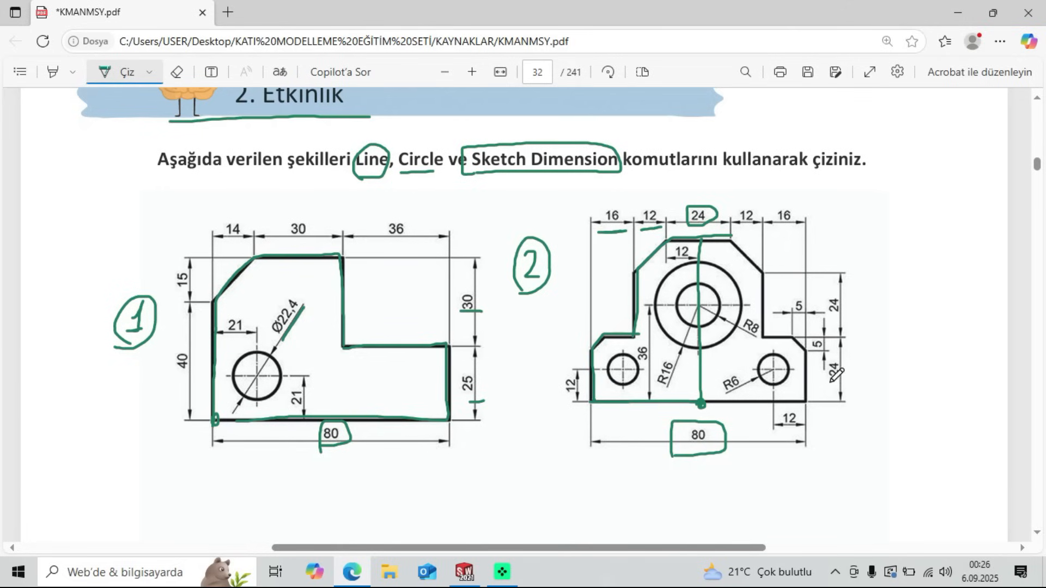
click(464, 572)
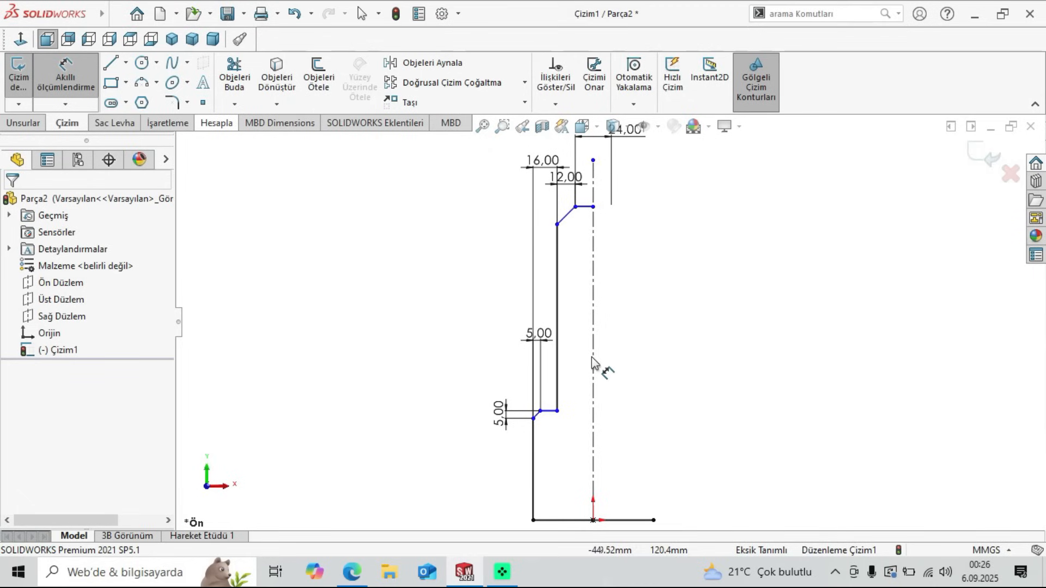
click(596, 486)
click(600, 518)
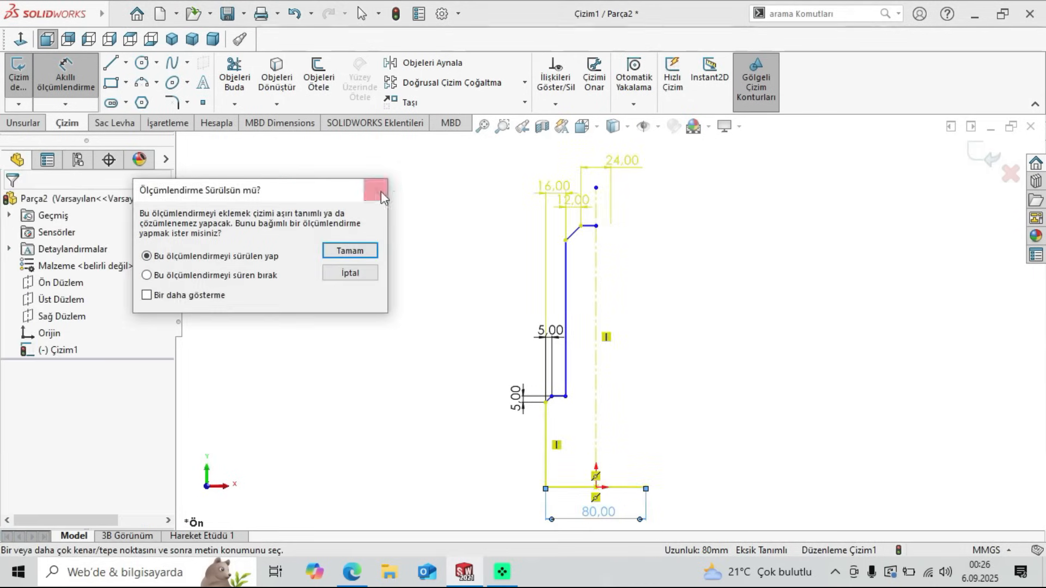
click(381, 192)
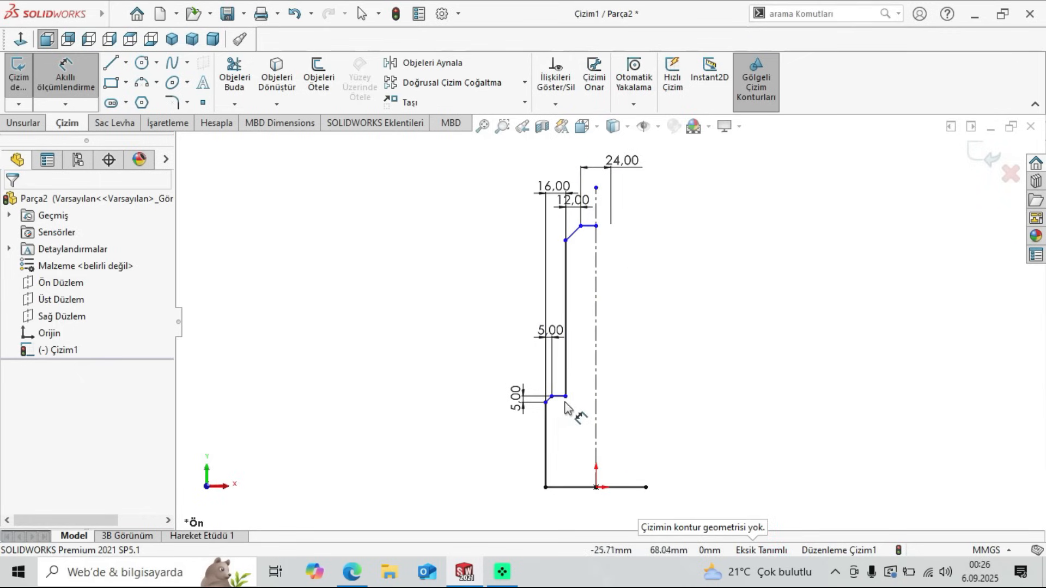
Step: Dimension the shoulder's height above the base line as 24 mm
click(565, 397)
click(546, 488)
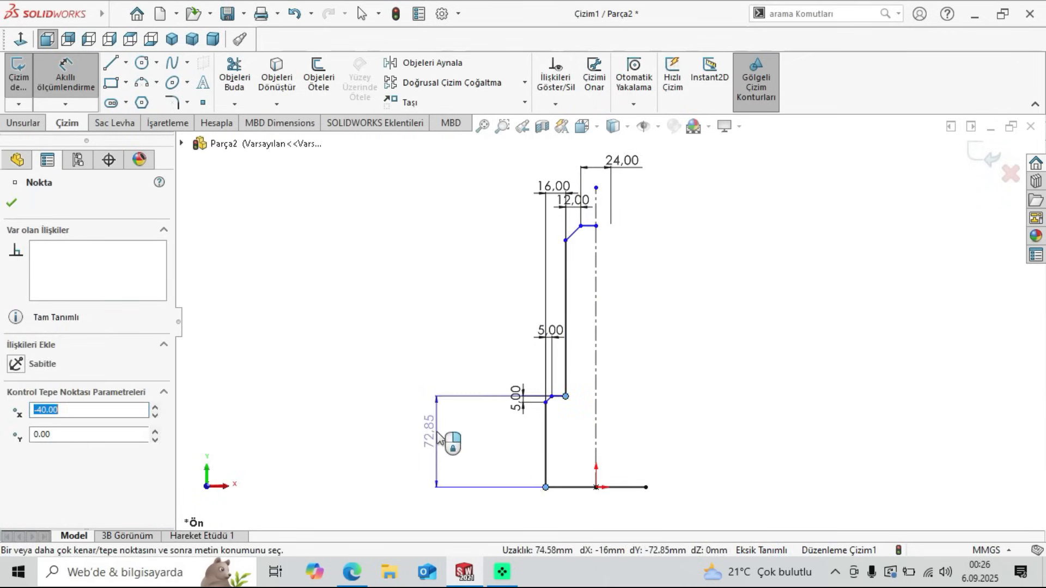
click(430, 430)
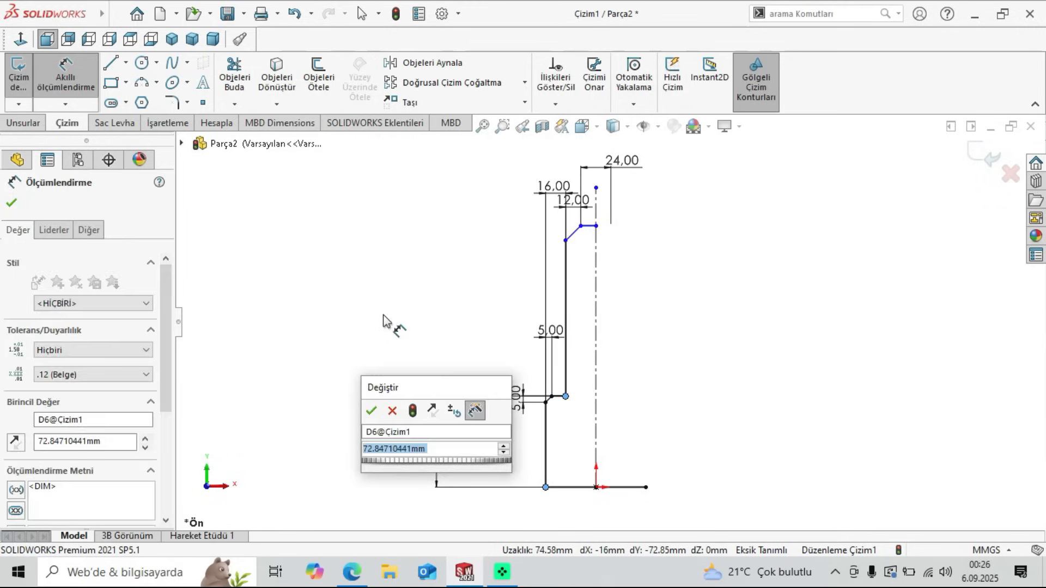
text(34)
key(Return)
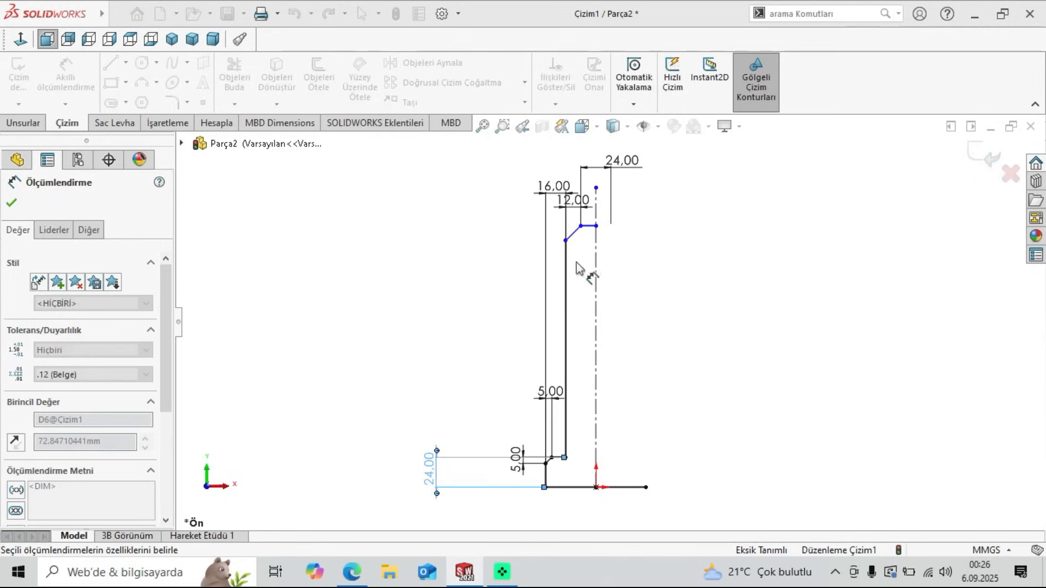
click(8, 206)
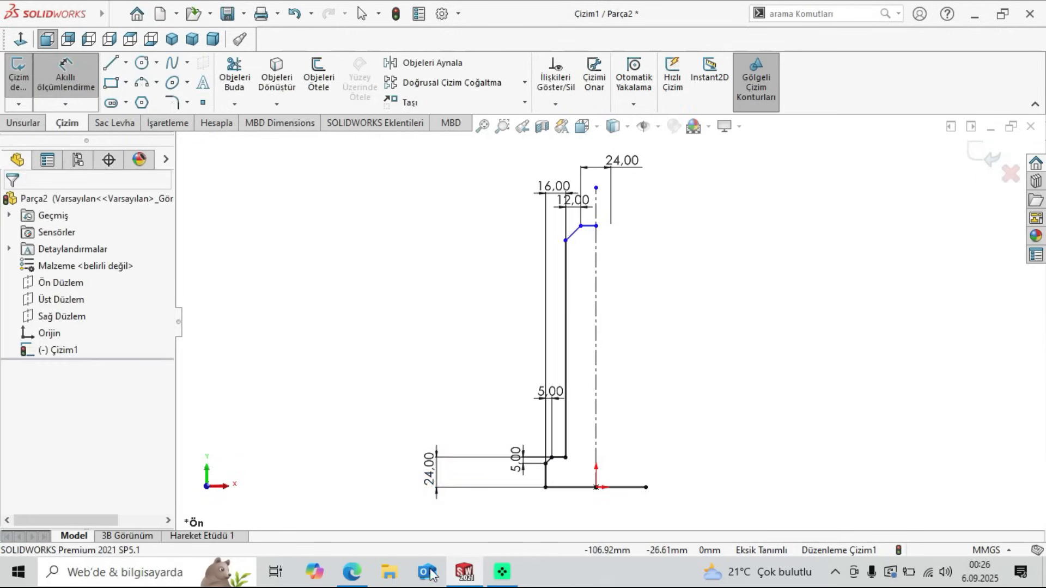
Step: Mark the upper 24 mm height and the top chamfer in the PDF, and dimension the figure's overall height as 60 mm
key(alt+Tab)
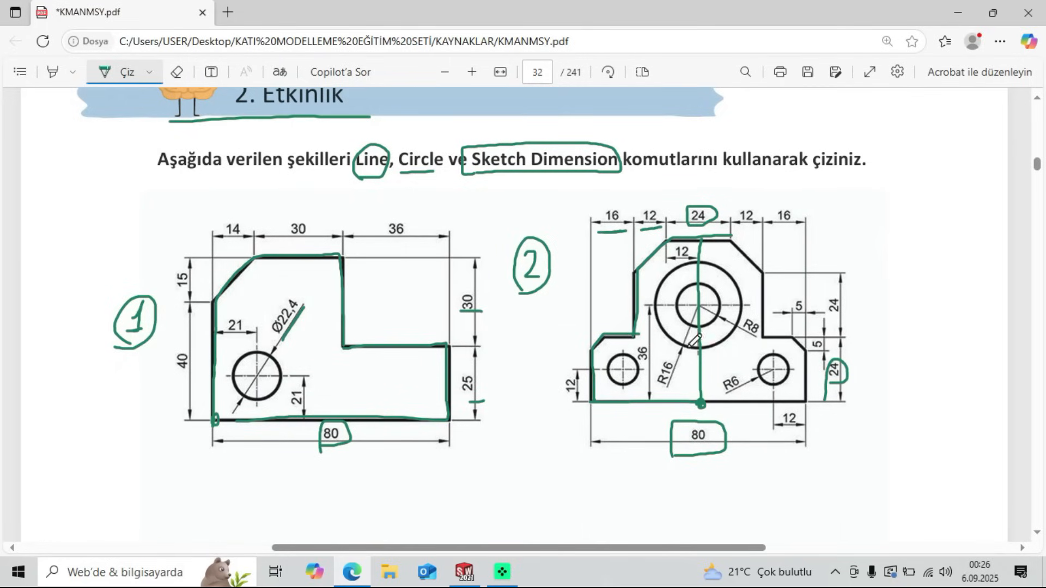
drag(832, 298, 831, 322)
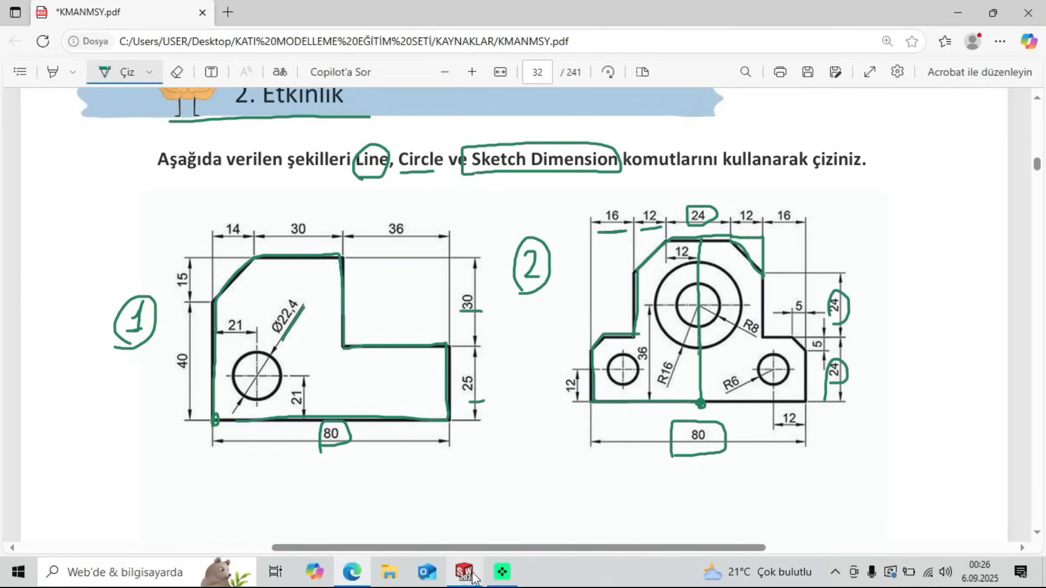
mouse_move(466, 579)
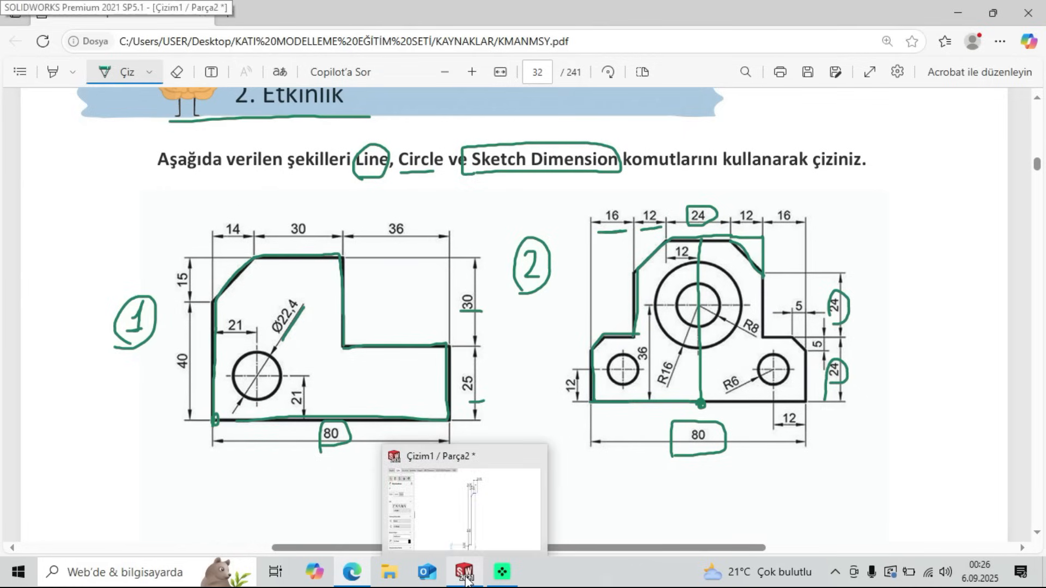
click(465, 578)
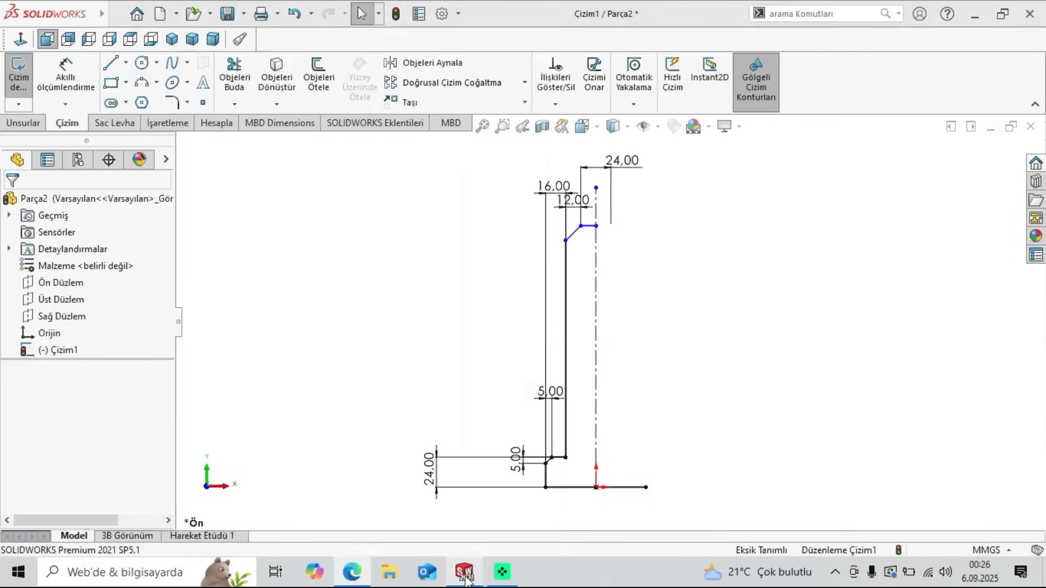
click(596, 226)
click(646, 487)
click(801, 379)
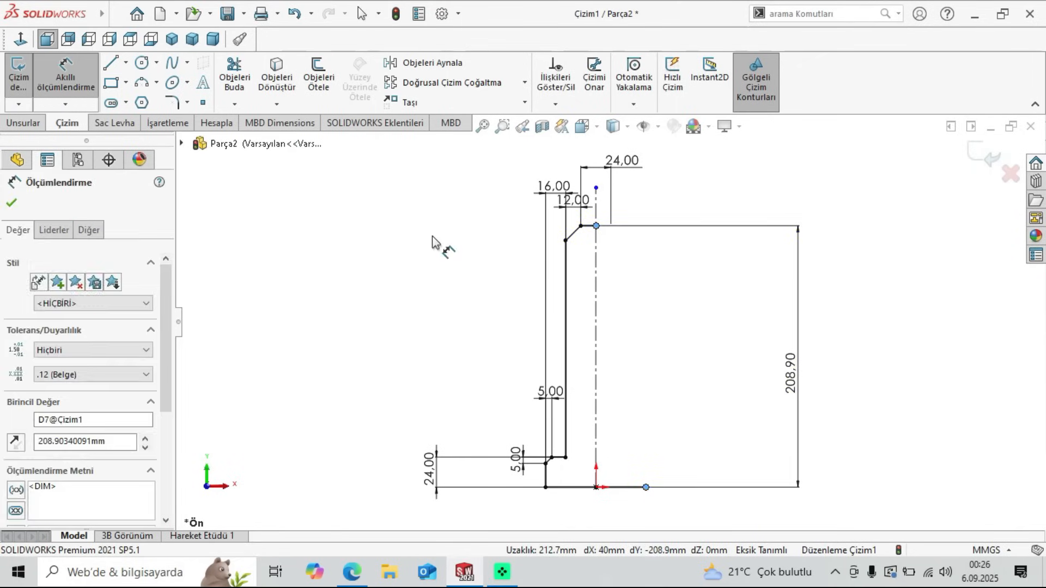
text(60)
key(Return)
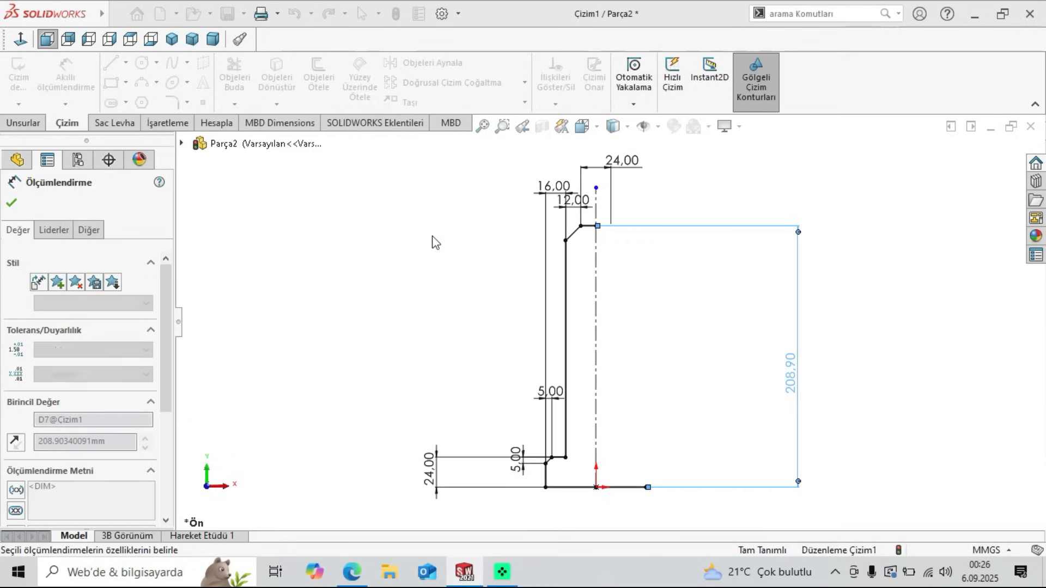
click(14, 205)
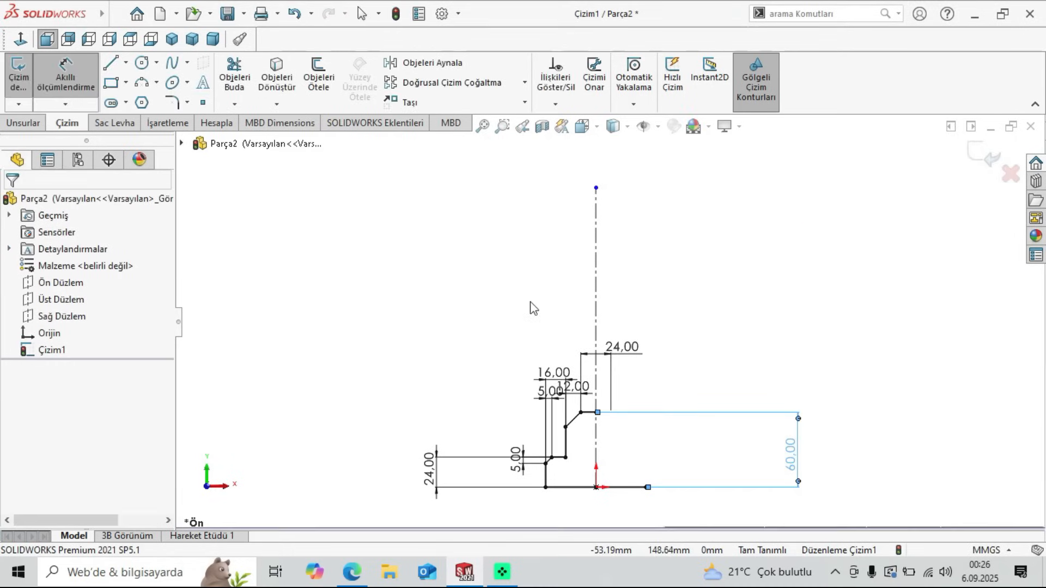
Step: Check the small hole in the PDF, and sketch a circle about 12 mm in diameter inside the lower-left foot of figure 2
scroll(571, 367, up, 2)
scroll(578, 388, down, 4)
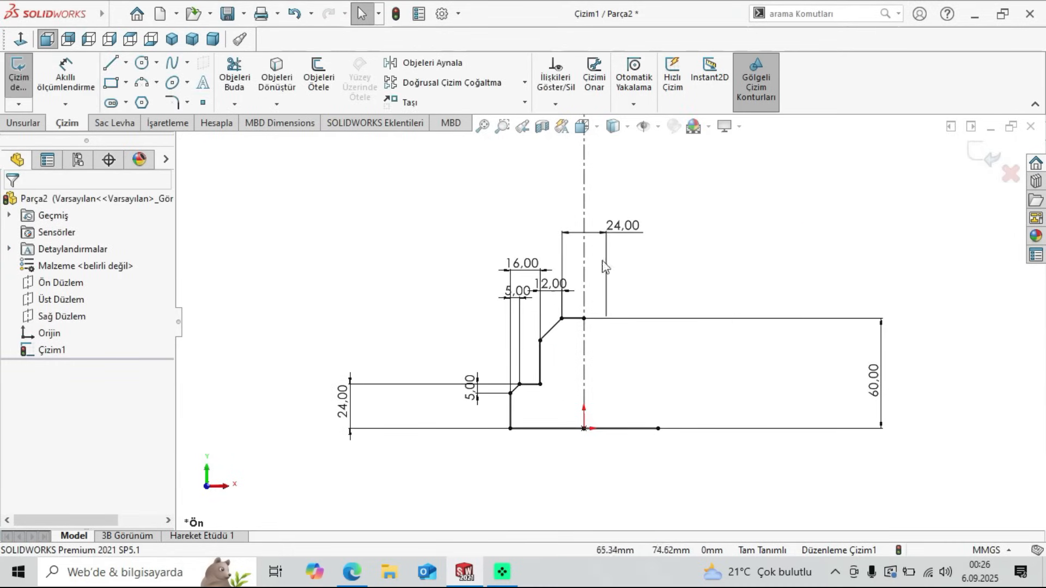
click(352, 572)
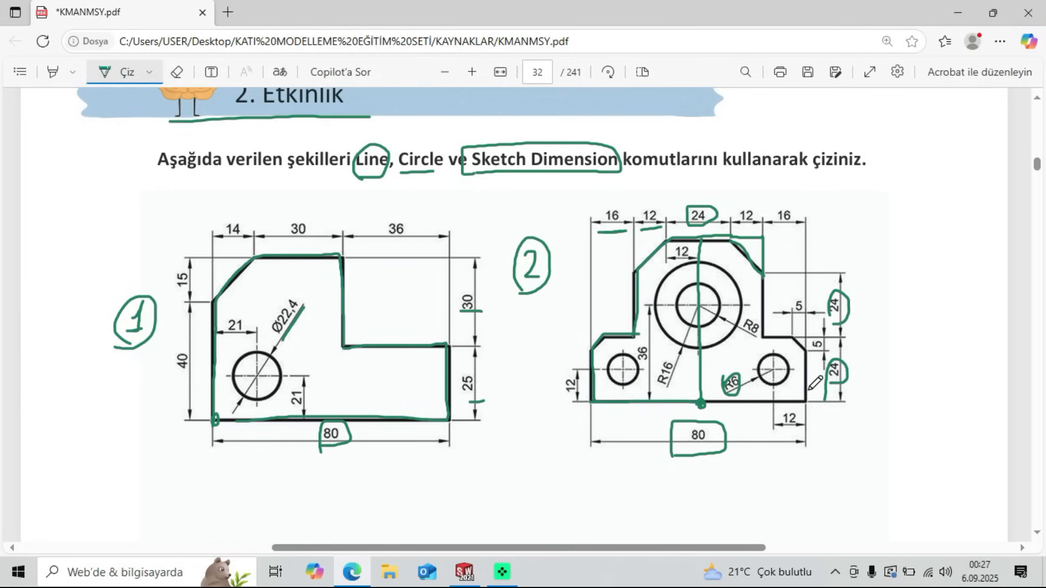
click(467, 577)
click(142, 64)
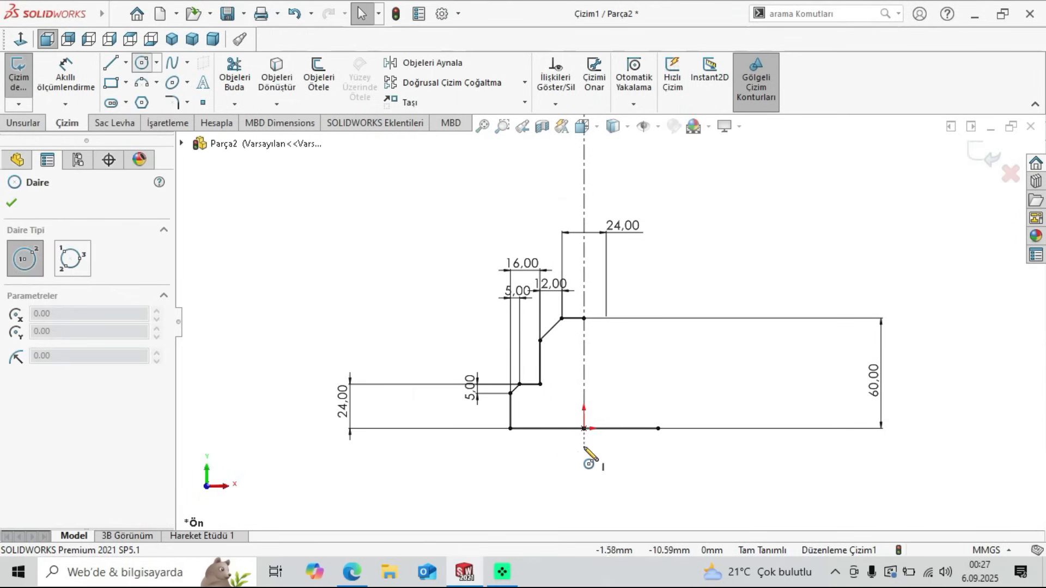
scroll(572, 452, down, 3)
click(532, 385)
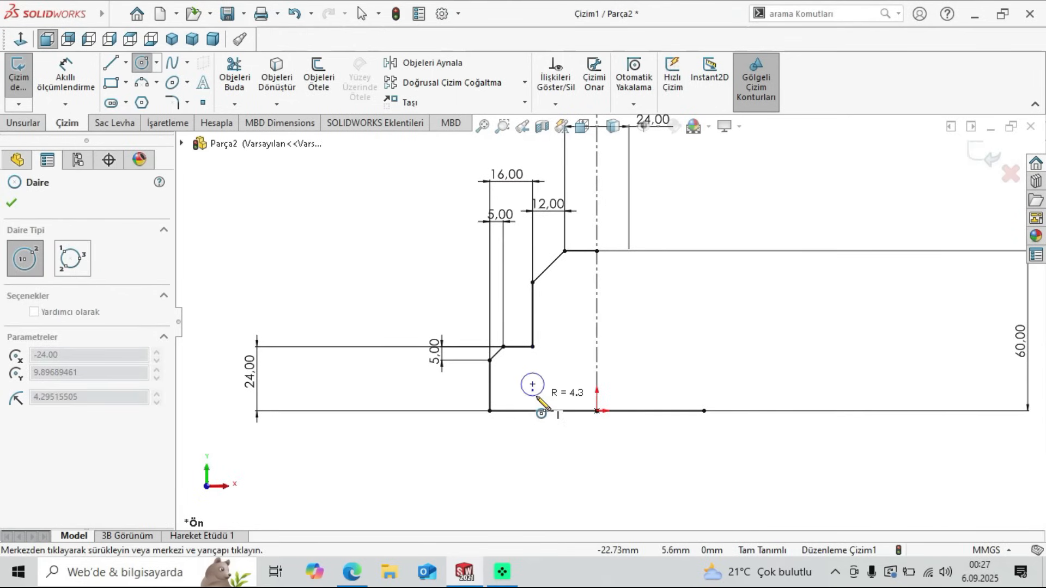
click(532, 402)
key(Escape)
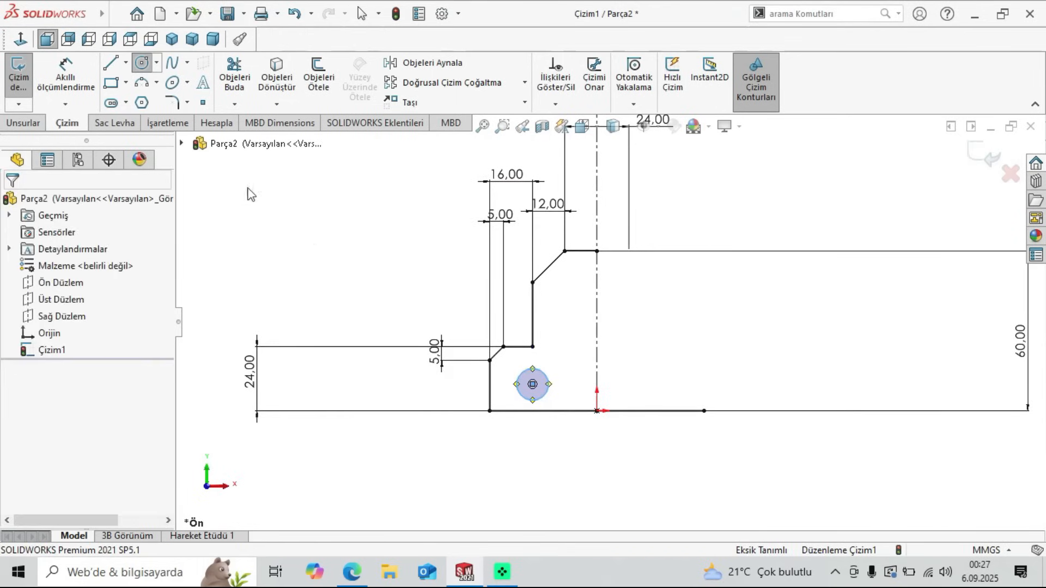
Step: Dimension the small circle's diameter as 12 mm and display the dimension as a radius
click(71, 92)
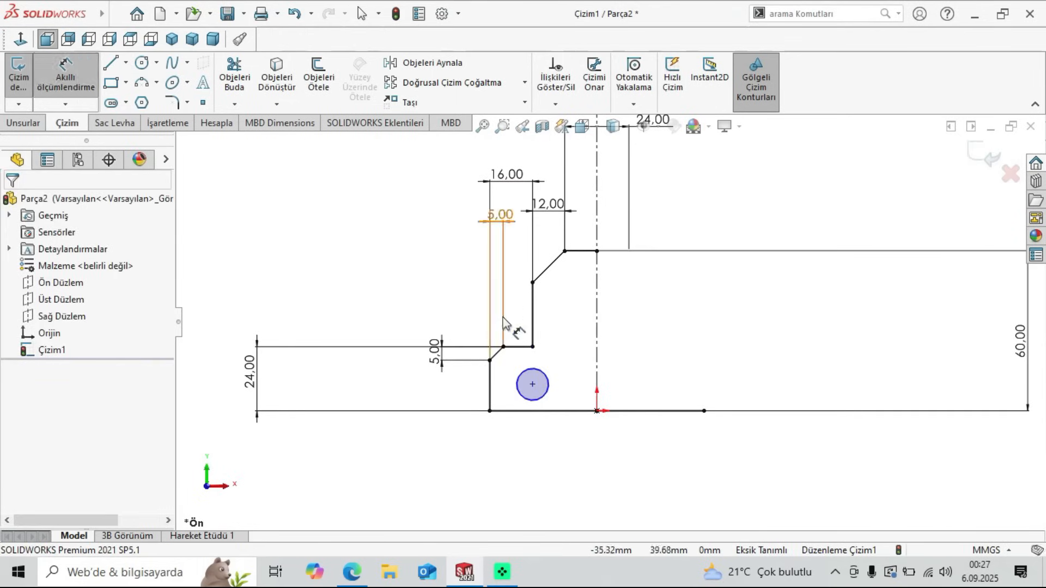
click(502, 391)
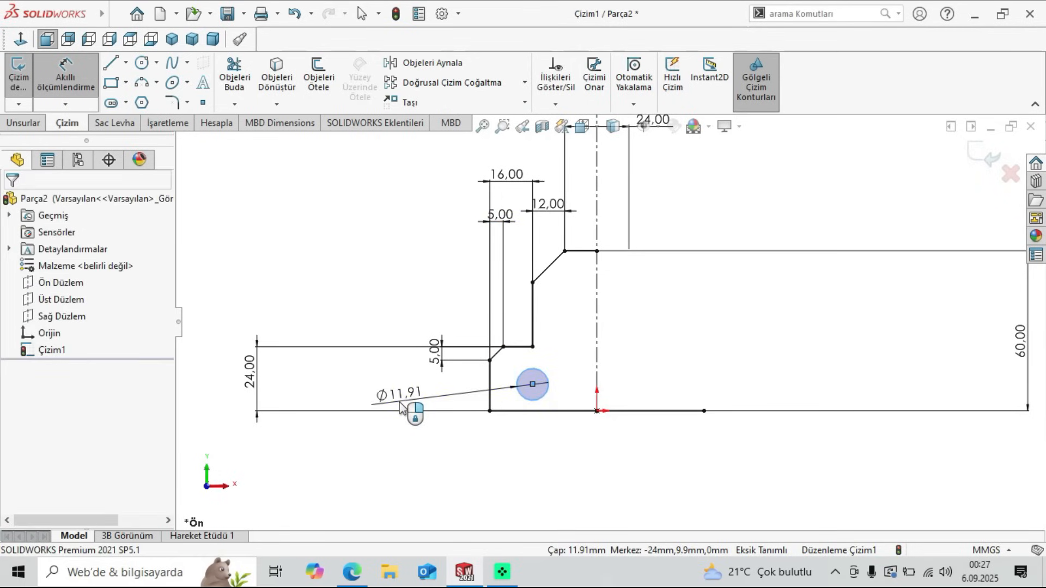
click(404, 409)
text(12)
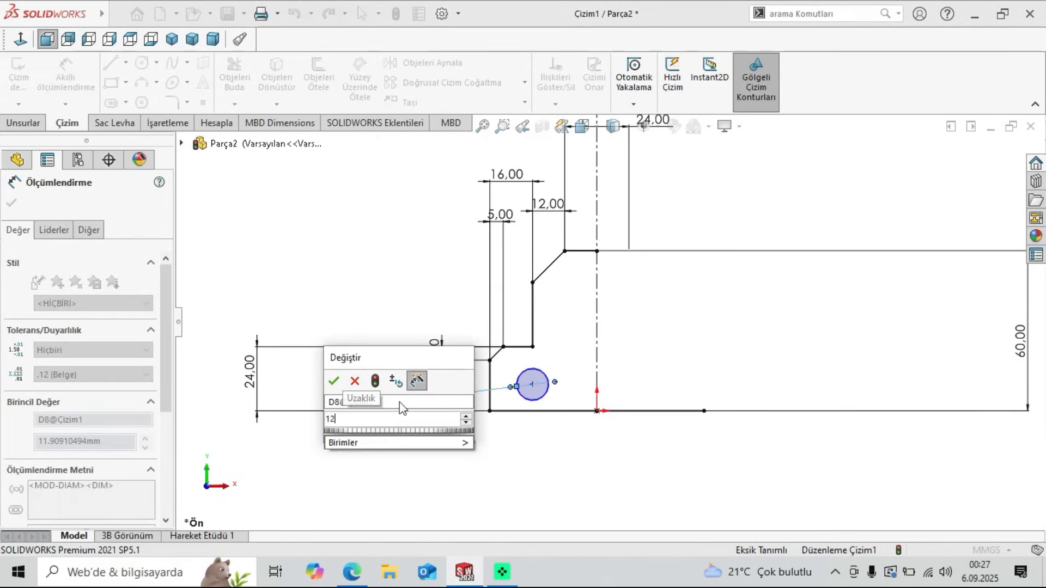
key(Return)
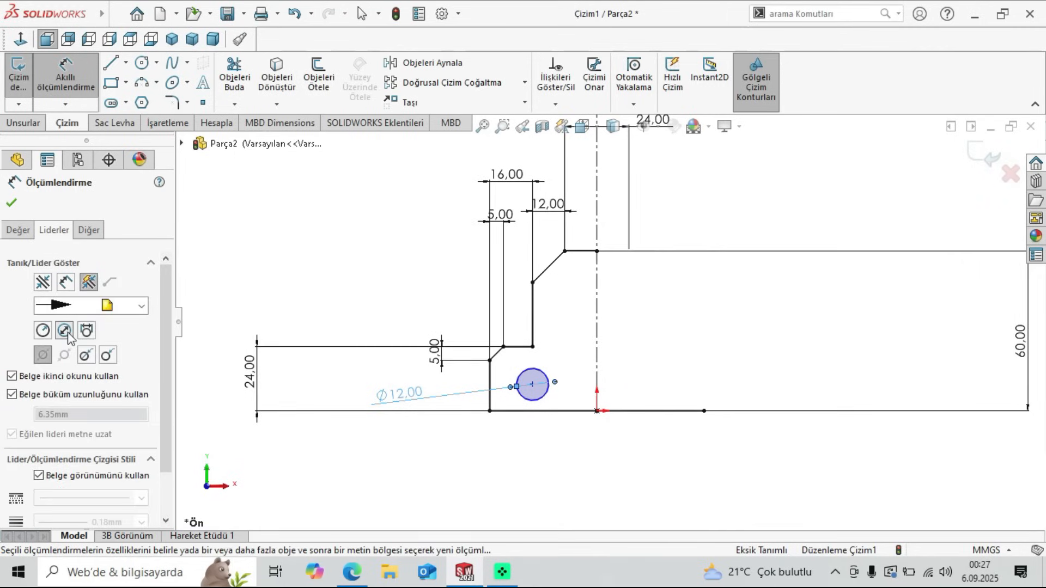
click(48, 333)
click(311, 279)
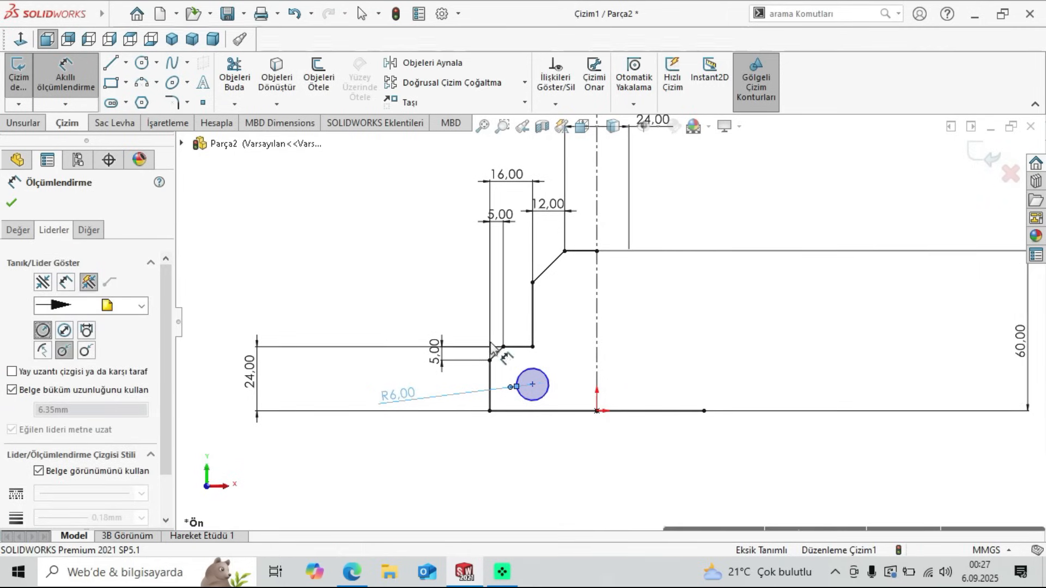
Step: Dimension the small circle's centre 12 mm from the outline's outer vertical edge
click(533, 385)
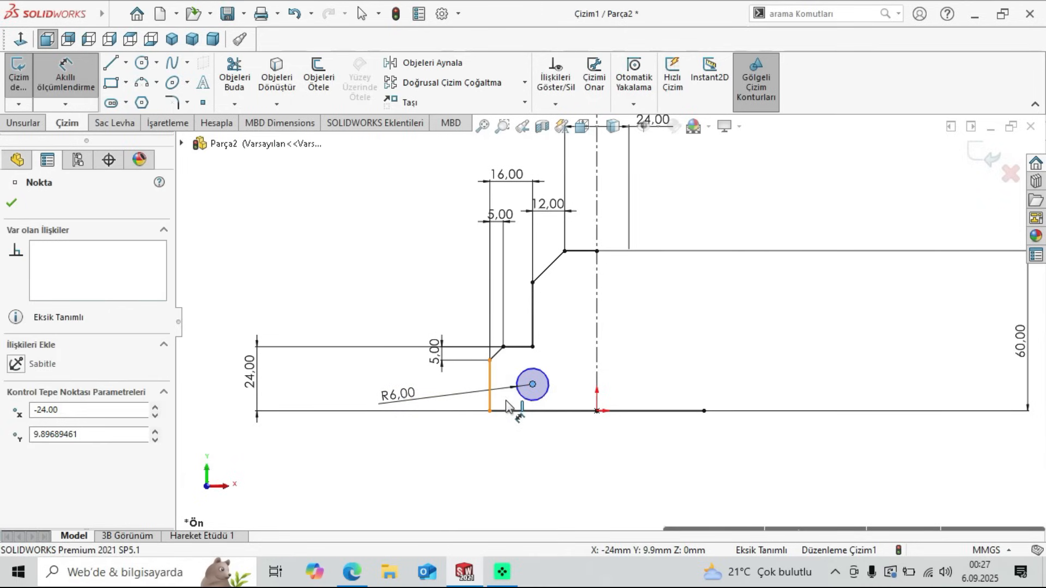
click(491, 384)
click(511, 449)
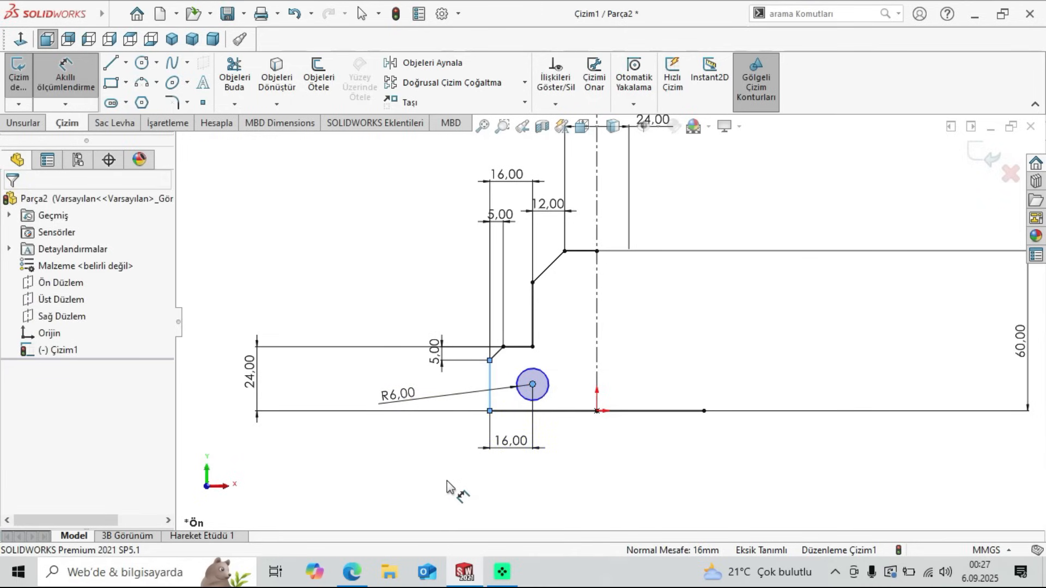
text(12)
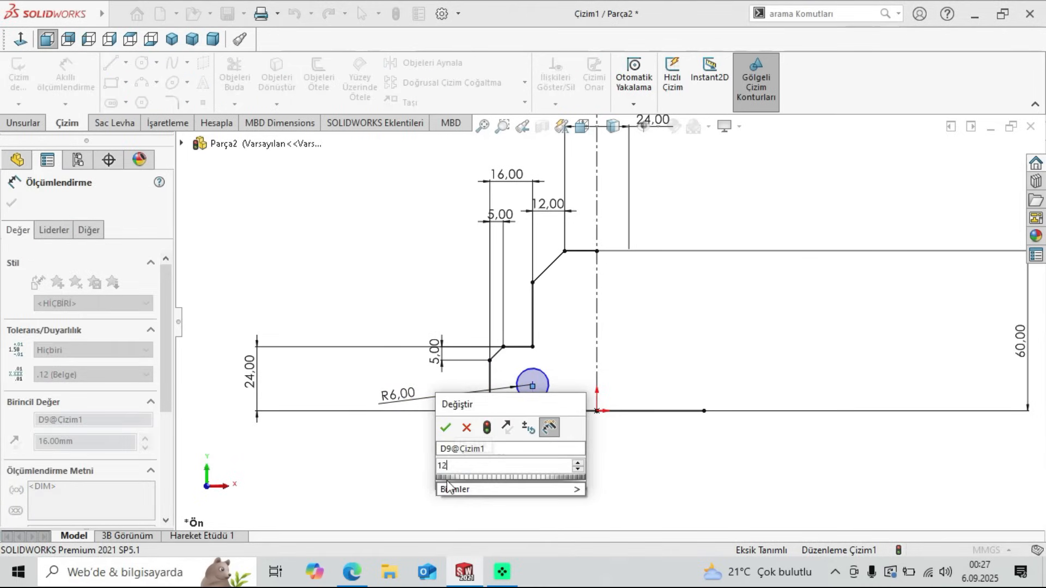
key(Return)
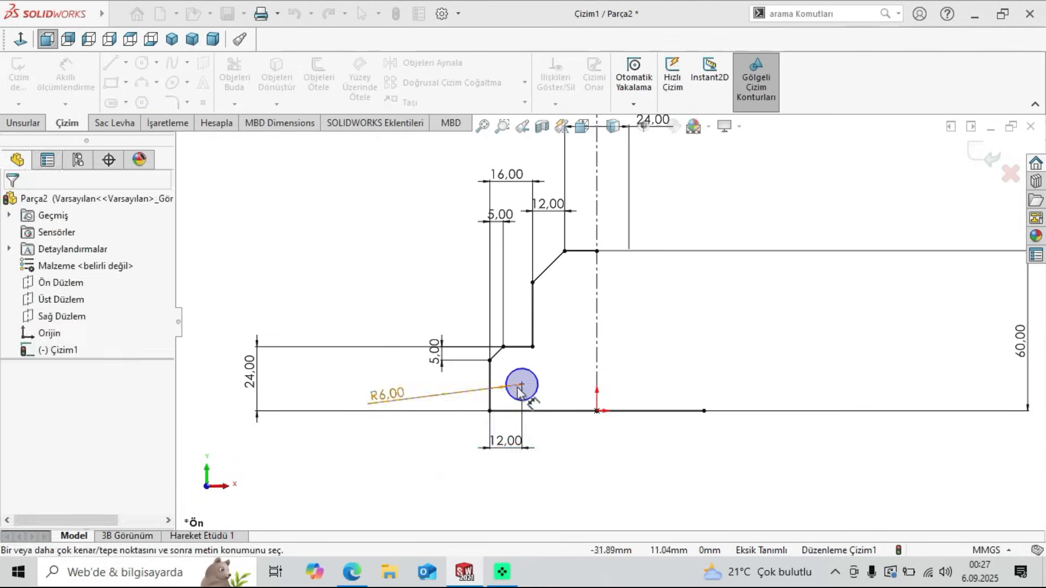
Step: Dimension the small circle's centre 12 mm above the base line
click(522, 386)
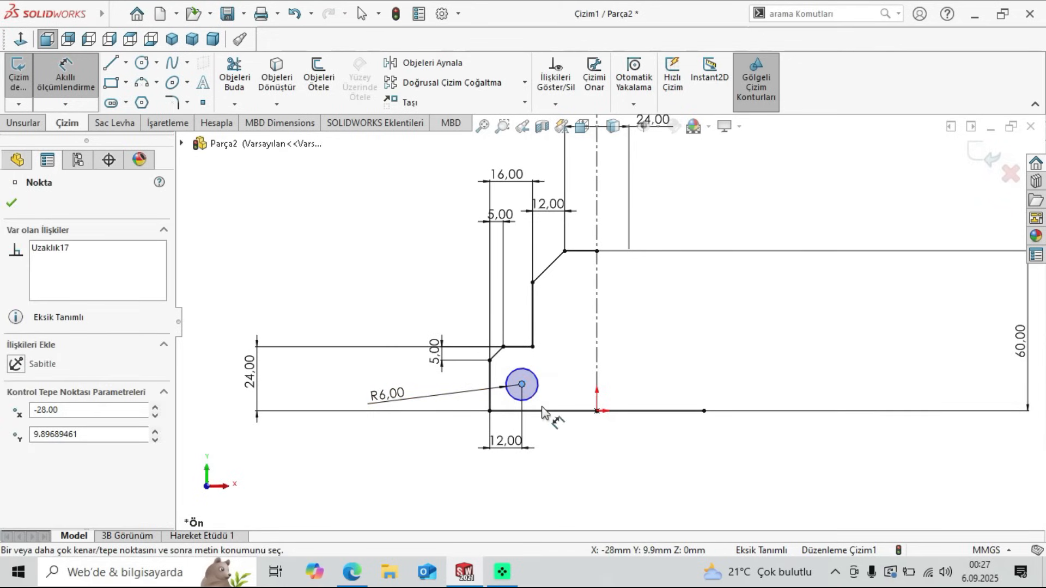
click(572, 411)
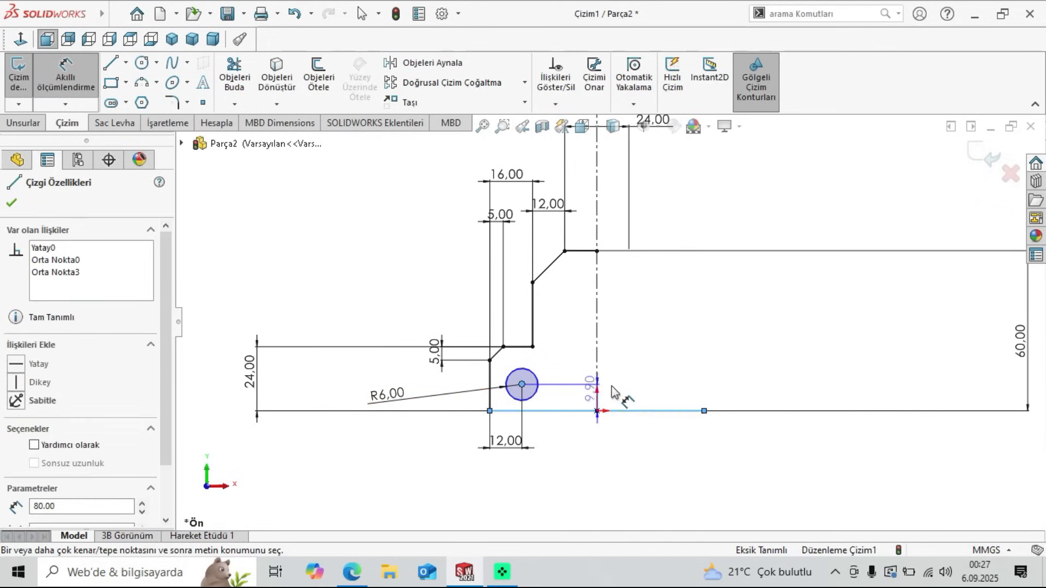
click(641, 386)
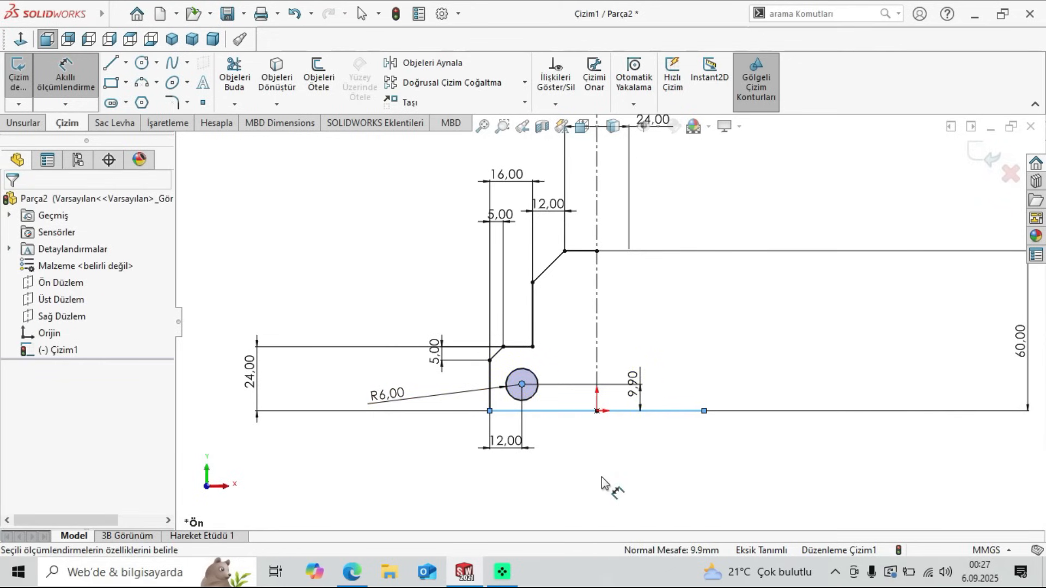
text(12)
key(Return)
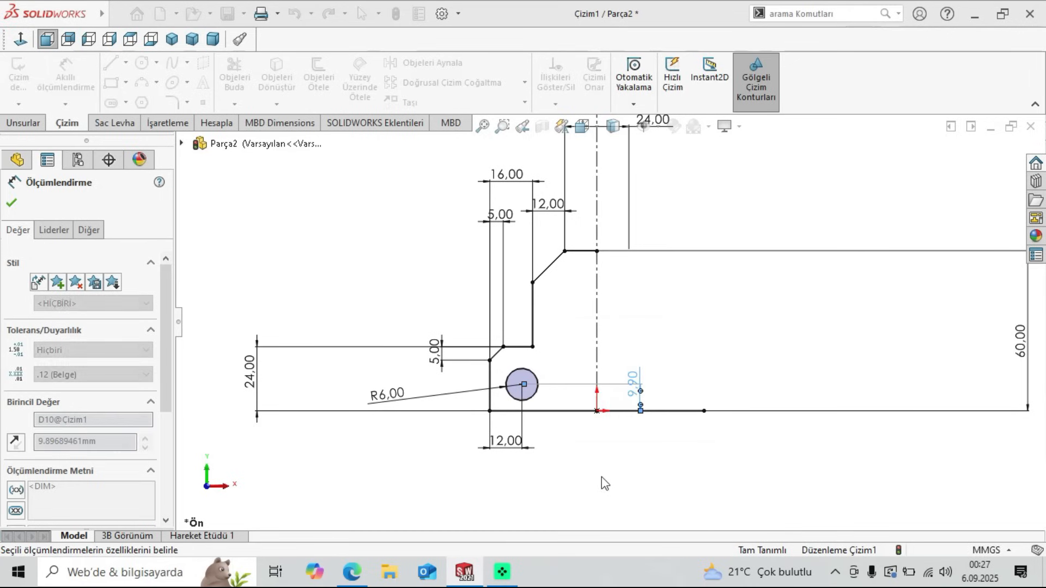
click(12, 203)
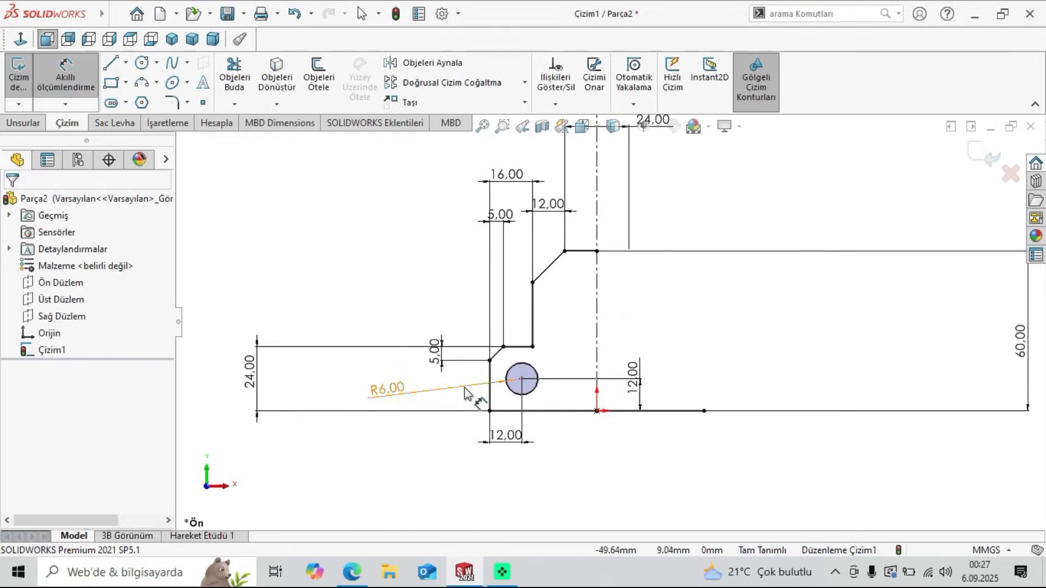
Step: Mirror the six half-outline lines and the small circle about the vertical centerline
click(425, 65)
click(580, 251)
click(548, 267)
click(532, 327)
click(518, 346)
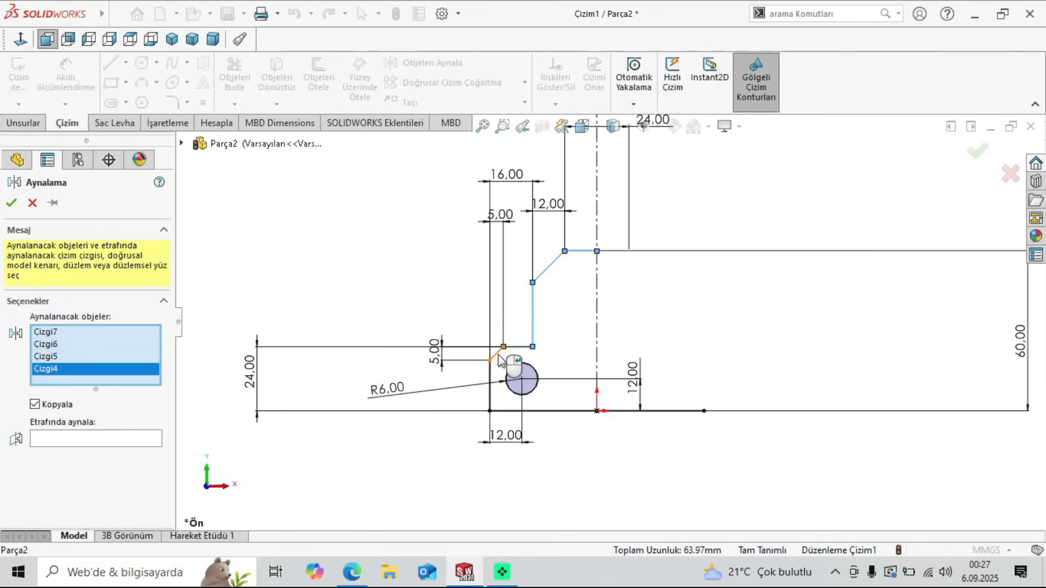
click(496, 354)
click(491, 385)
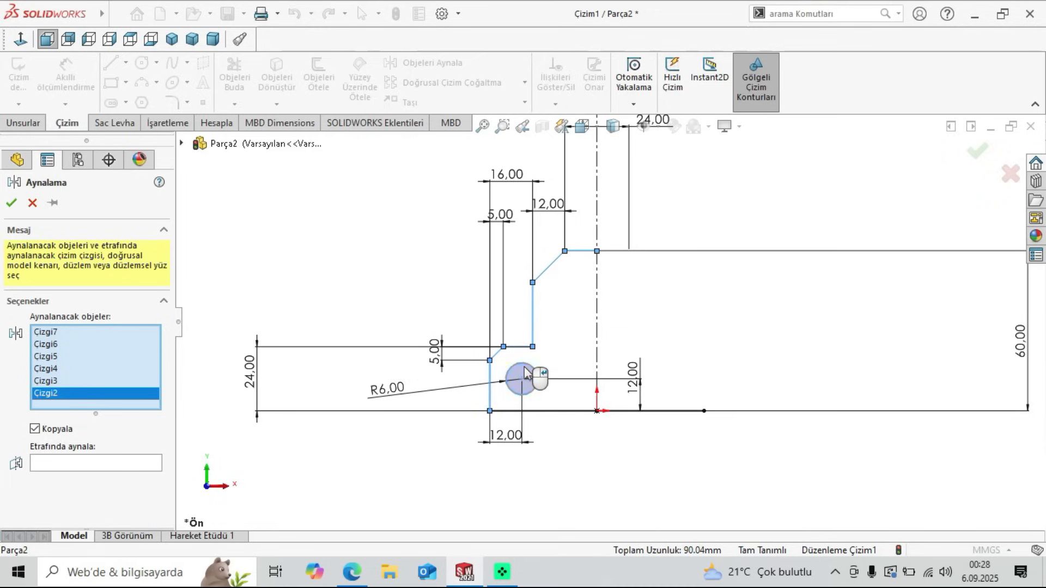
click(525, 373)
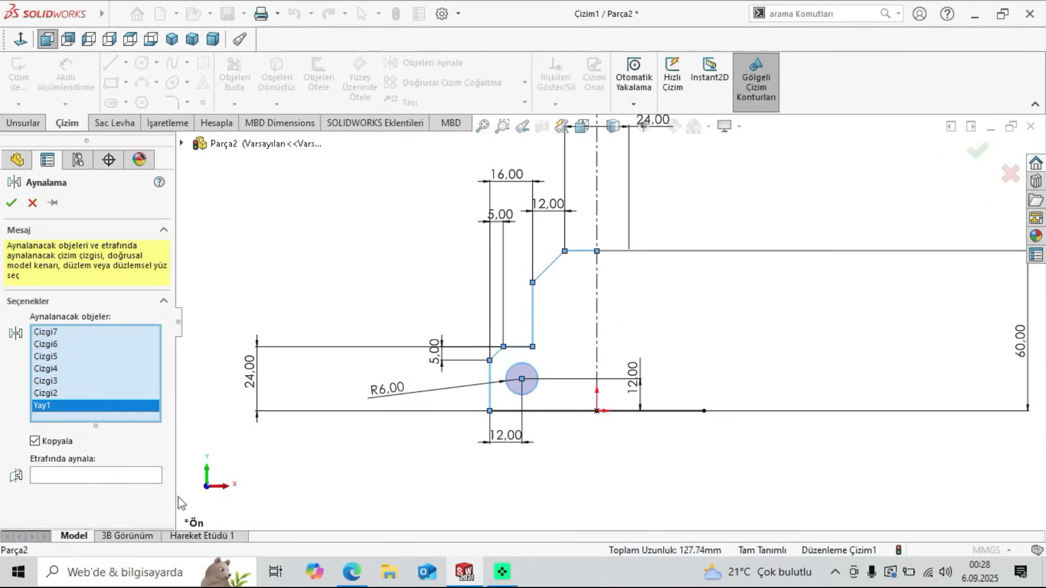
click(128, 477)
click(597, 316)
click(12, 203)
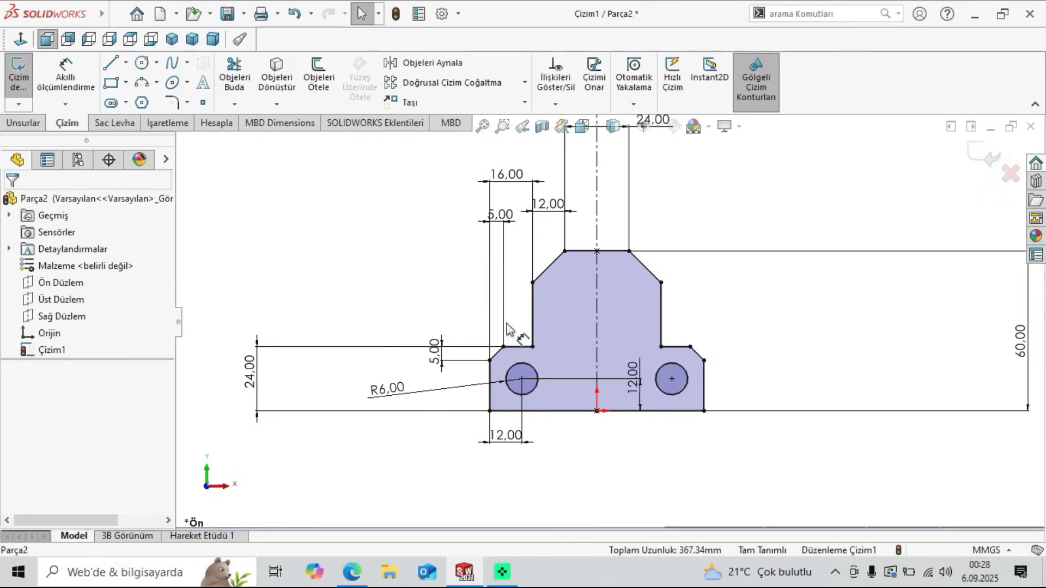
Step: Move the small circle's 12 mm height dimension outside the profile, beside the shoulder's 24 mm height dimension
scroll(663, 266, up, 1)
scroll(615, 370, up, 1)
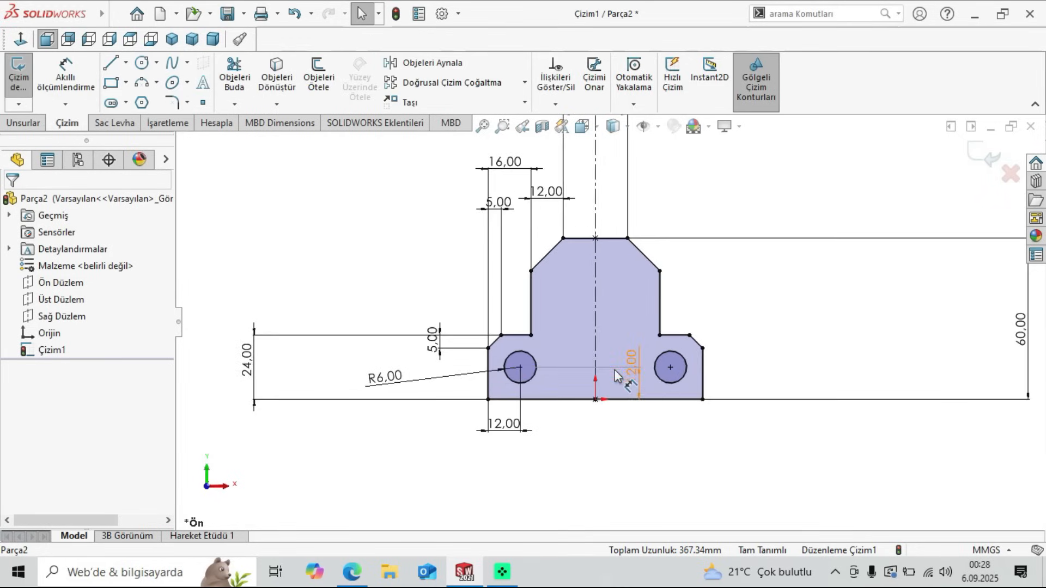
drag(615, 370, 316, 382)
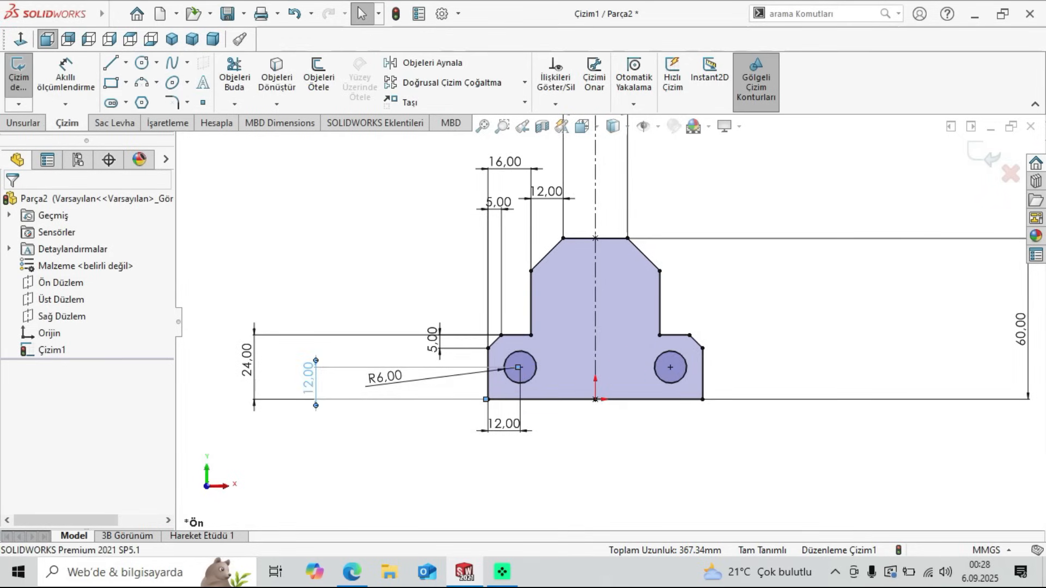
click(345, 224)
Step: Mark the R8 and R16 radii in the PDF, and sketch two concentric circles about 16 and 30.5 mm in diameter on the centerline
click(353, 576)
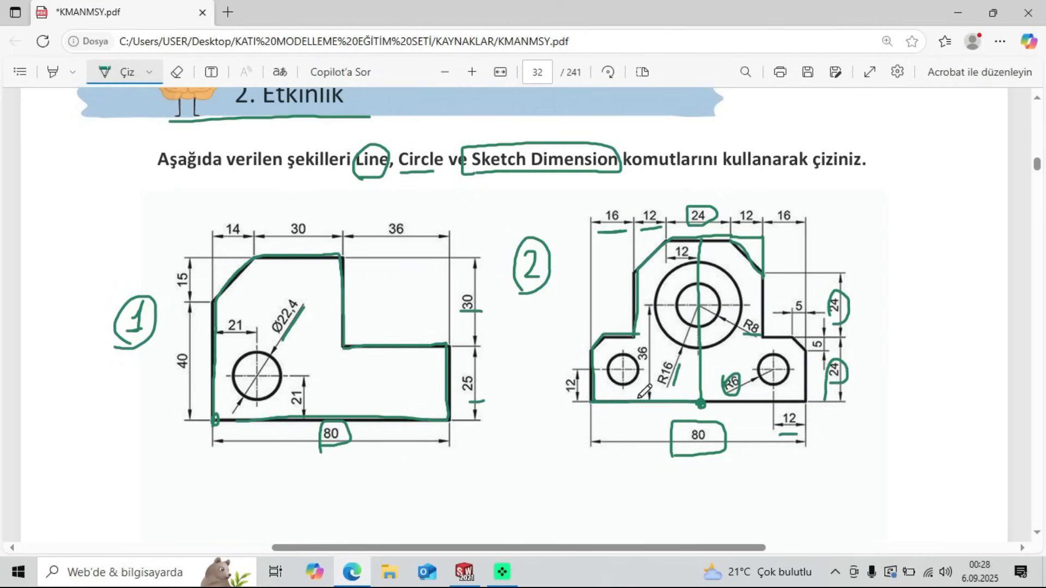
click(464, 572)
click(141, 64)
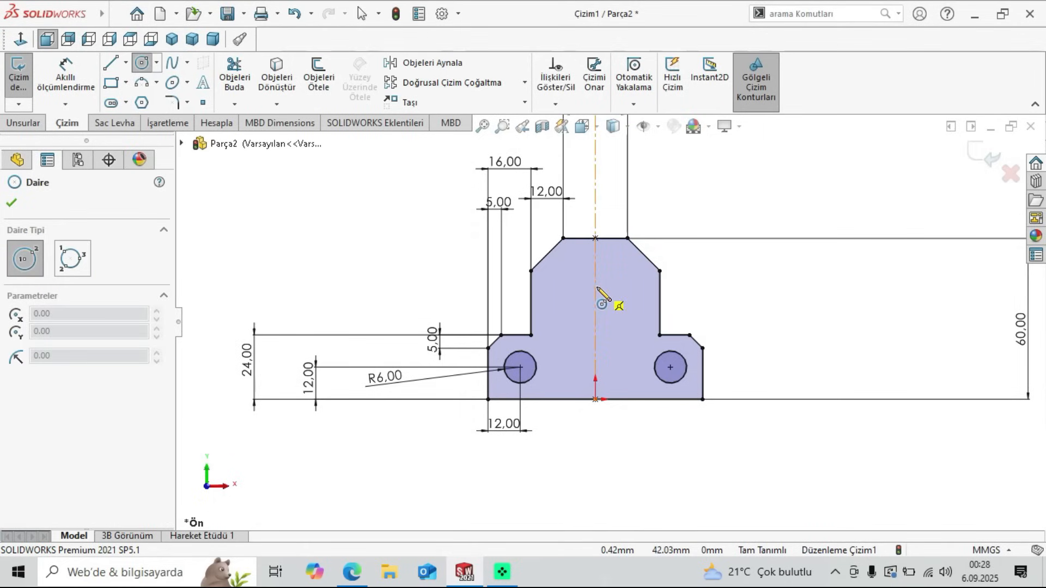
click(595, 287)
click(610, 302)
click(596, 287)
click(625, 316)
right_click(282, 190)
click(307, 203)
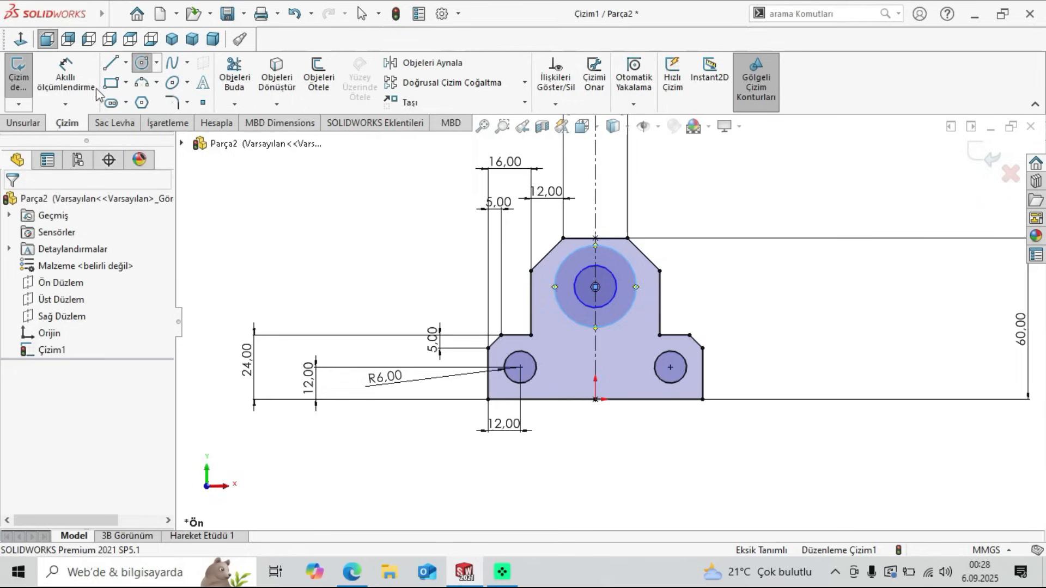
Step: Dimension the inner concentric circle's diameter as 16 mm
click(66, 76)
click(617, 283)
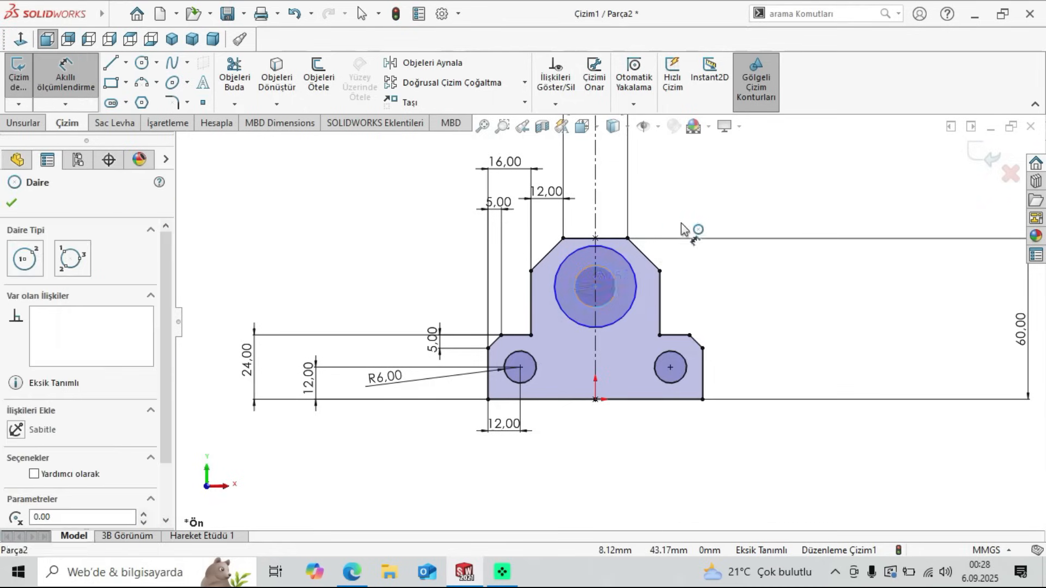
click(691, 214)
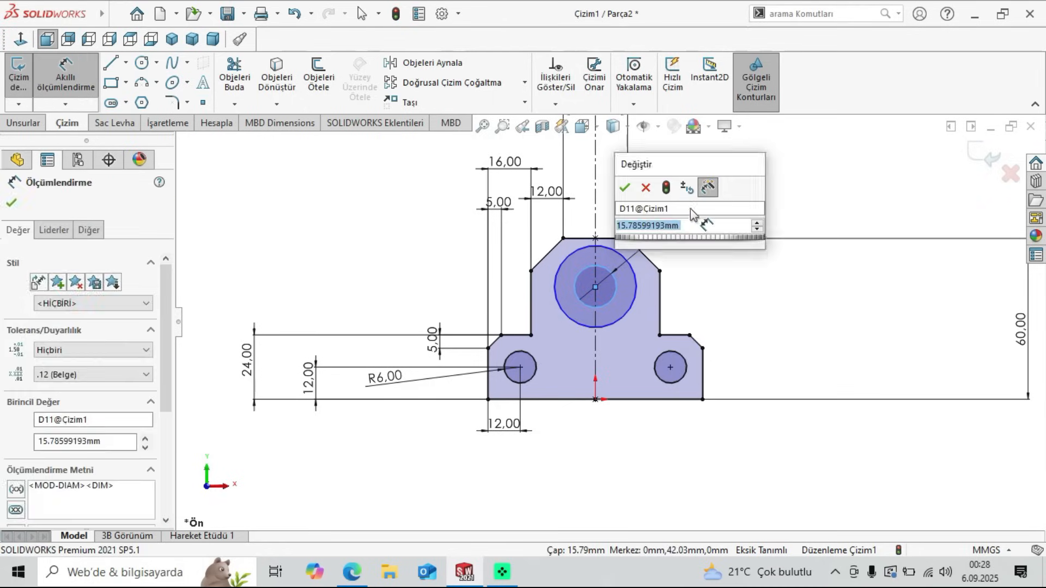
key(Return)
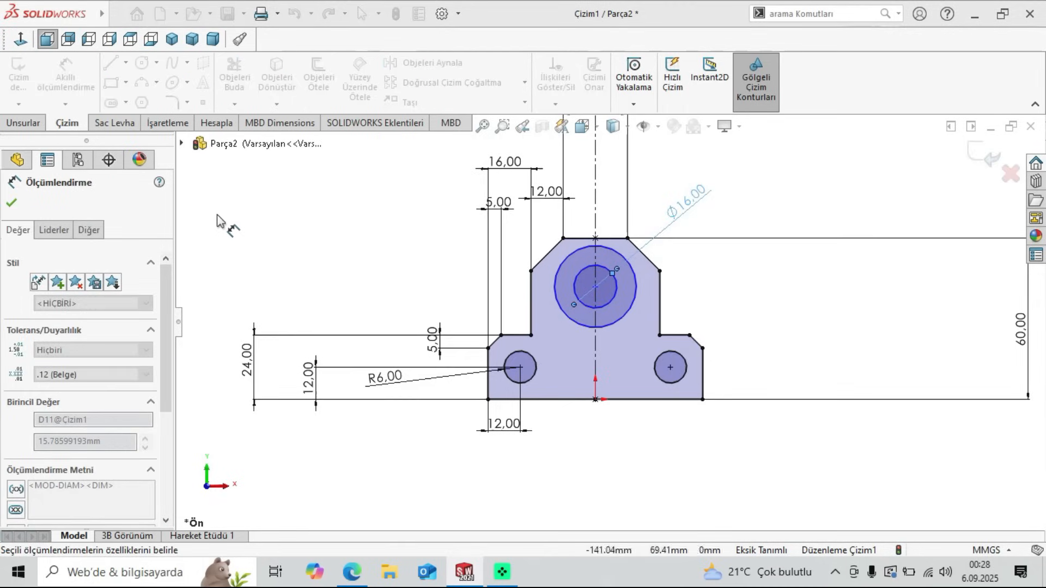
click(318, 224)
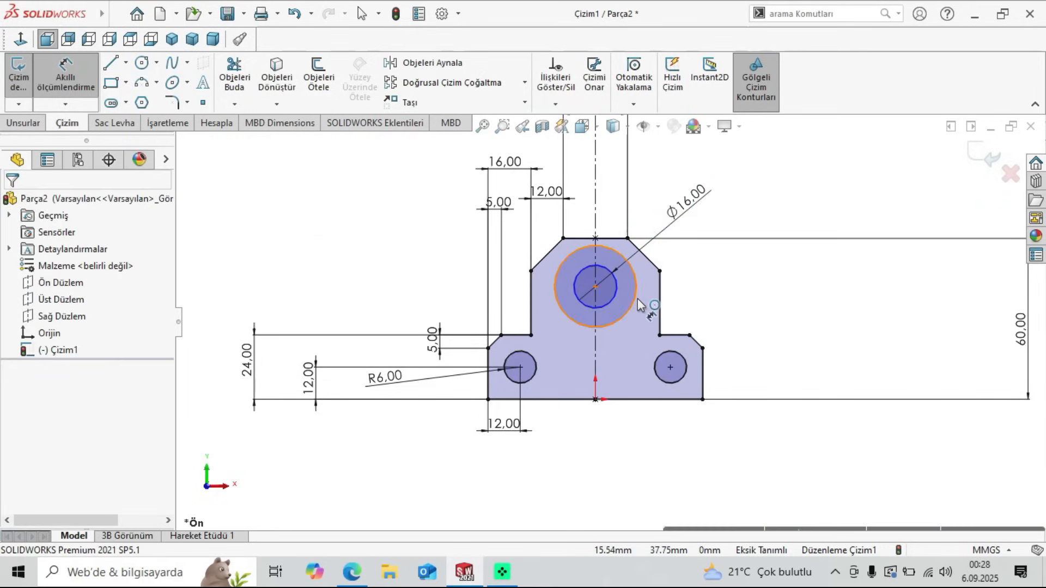
Step: Dimension the outer concentric circle's diameter as 32 mm
click(636, 299)
click(700, 287)
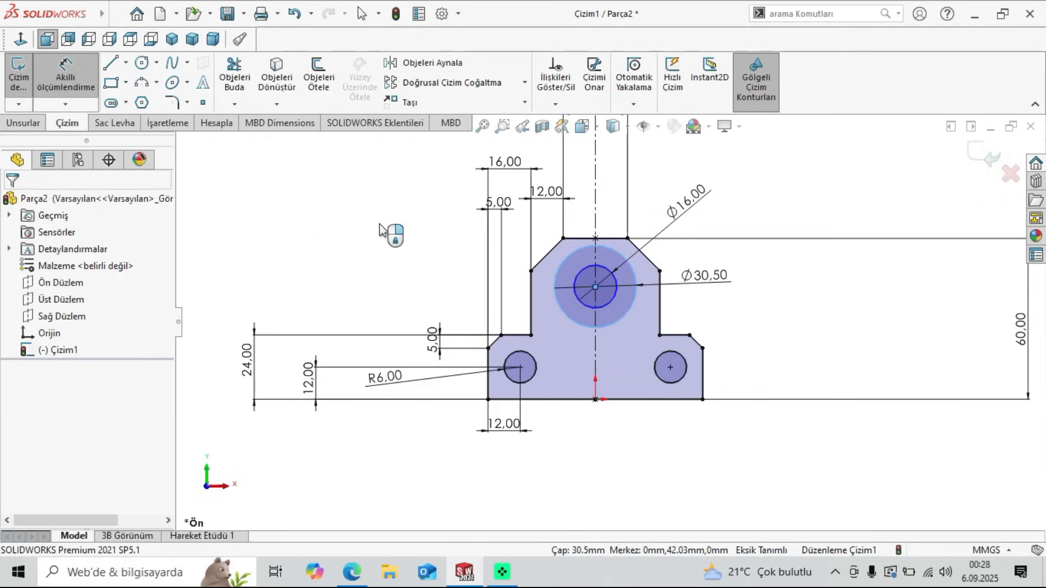
text(32)
key(Return)
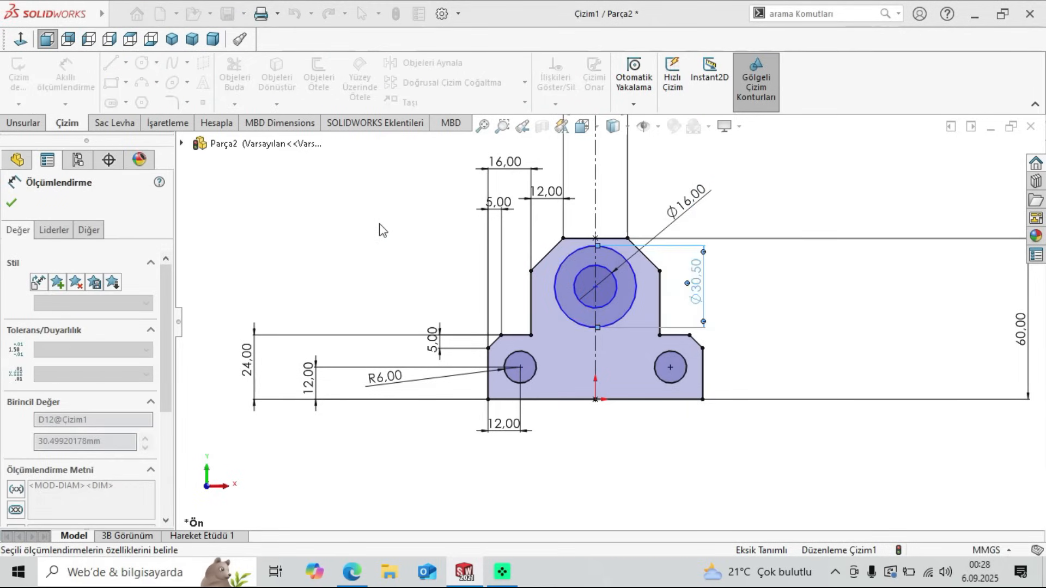
click(334, 241)
Step: Check the concentric circles' height in the PDF and dimension their center 36 mm above the origin
click(352, 573)
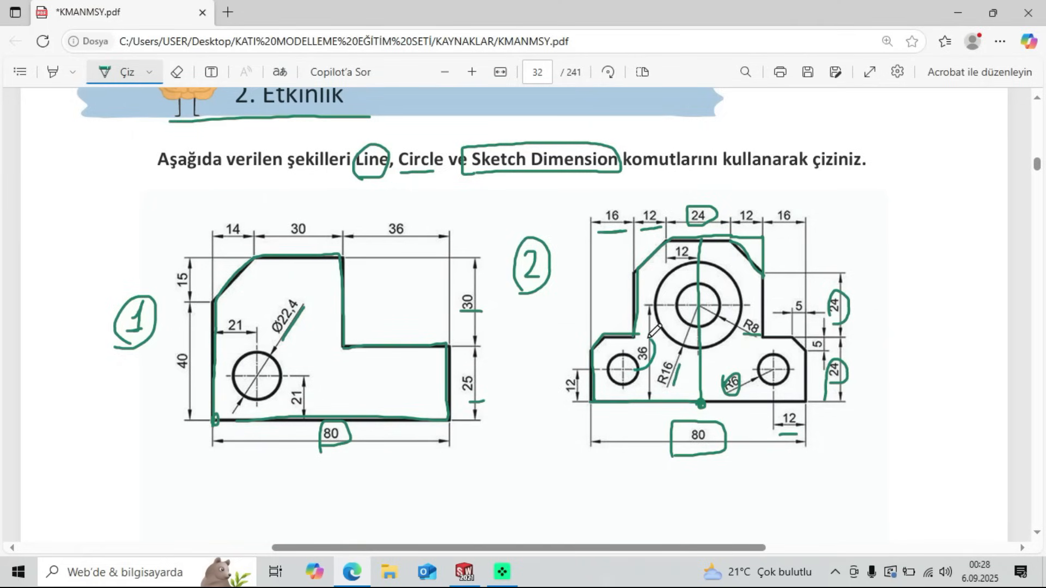
click(467, 572)
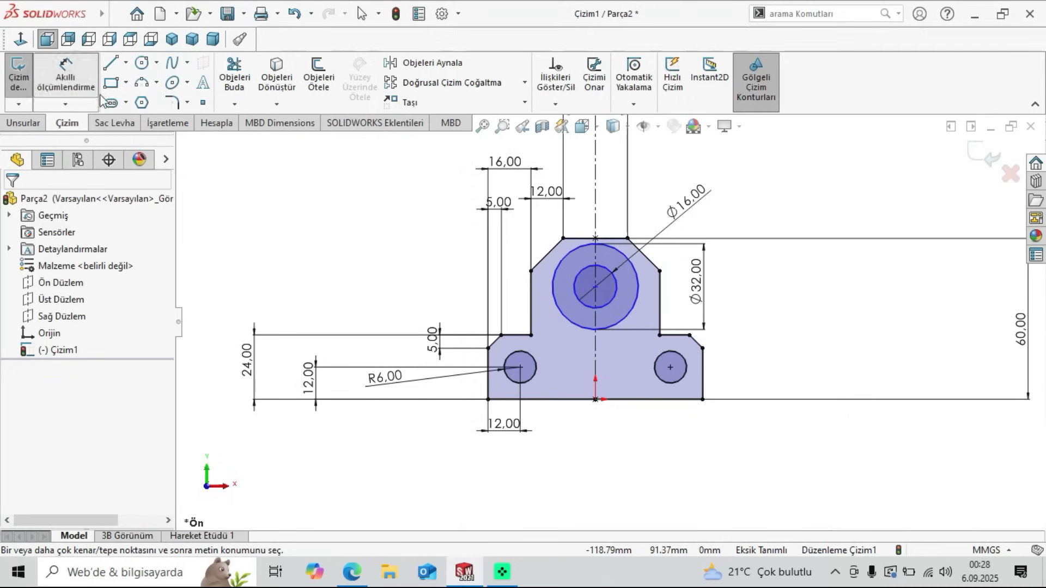
click(596, 287)
click(595, 399)
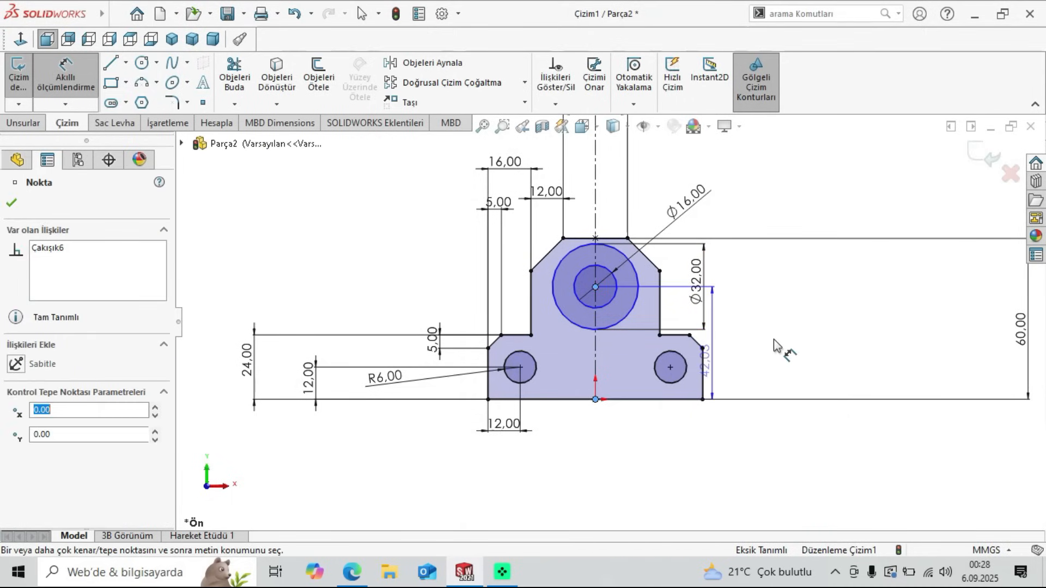
click(780, 354)
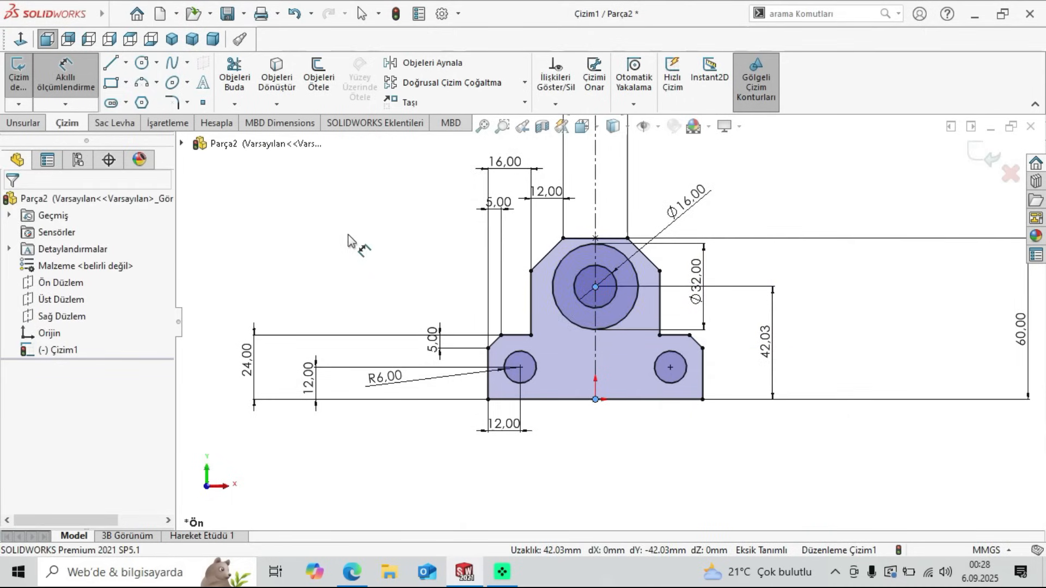
key(Return)
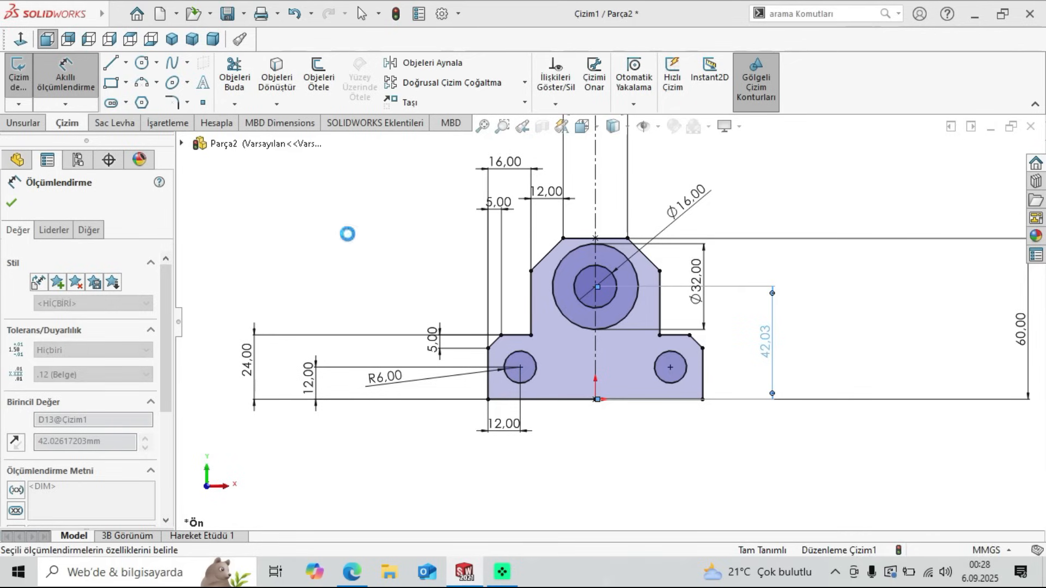
click(12, 204)
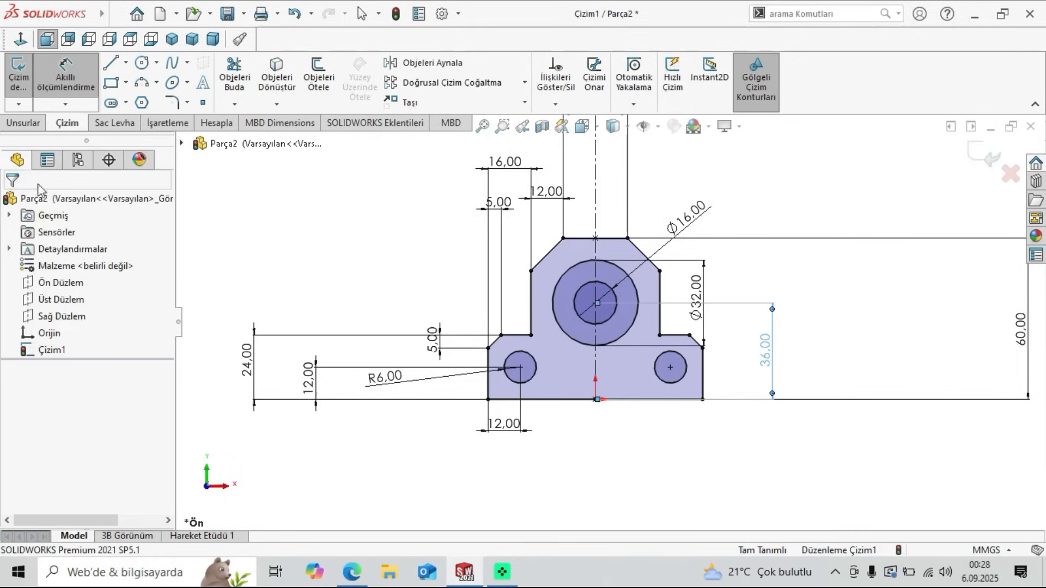
Step: Extrude both profile regions around the circles 10 mm blind from the sketch plane, and inspect the solid from several angles
click(172, 39)
click(23, 123)
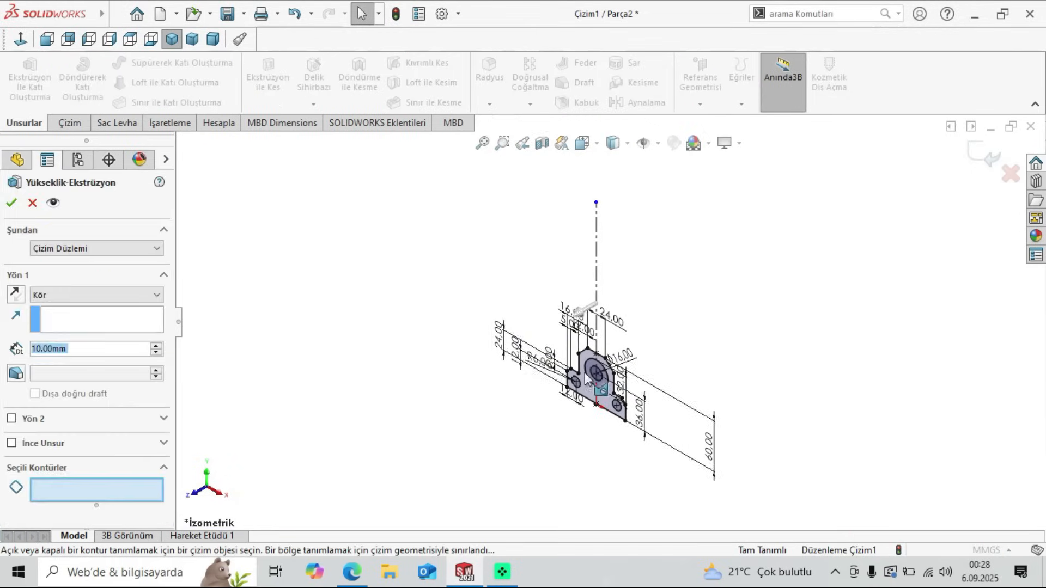
scroll(593, 390, down, 5)
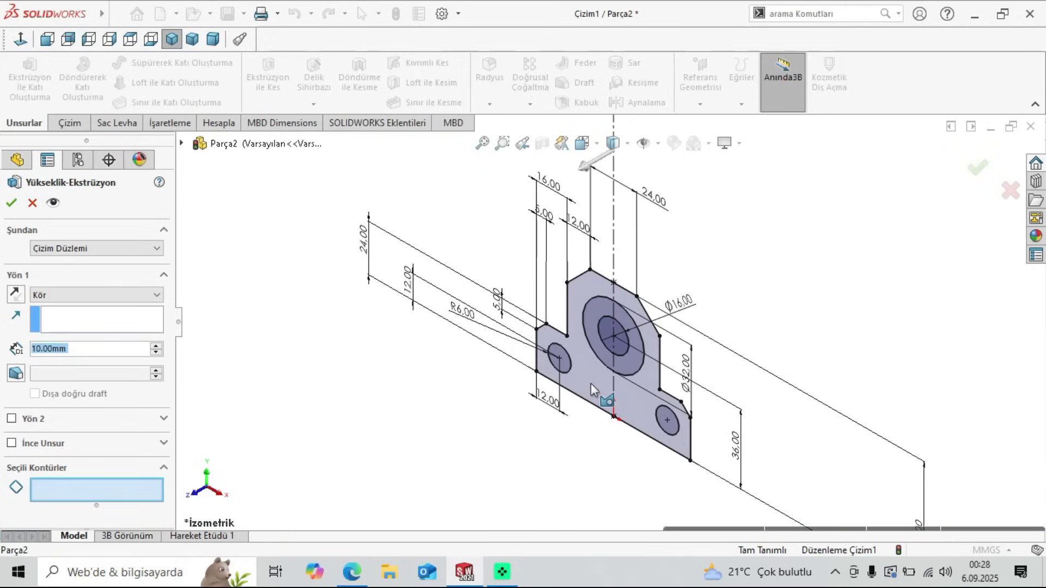
click(591, 384)
click(626, 403)
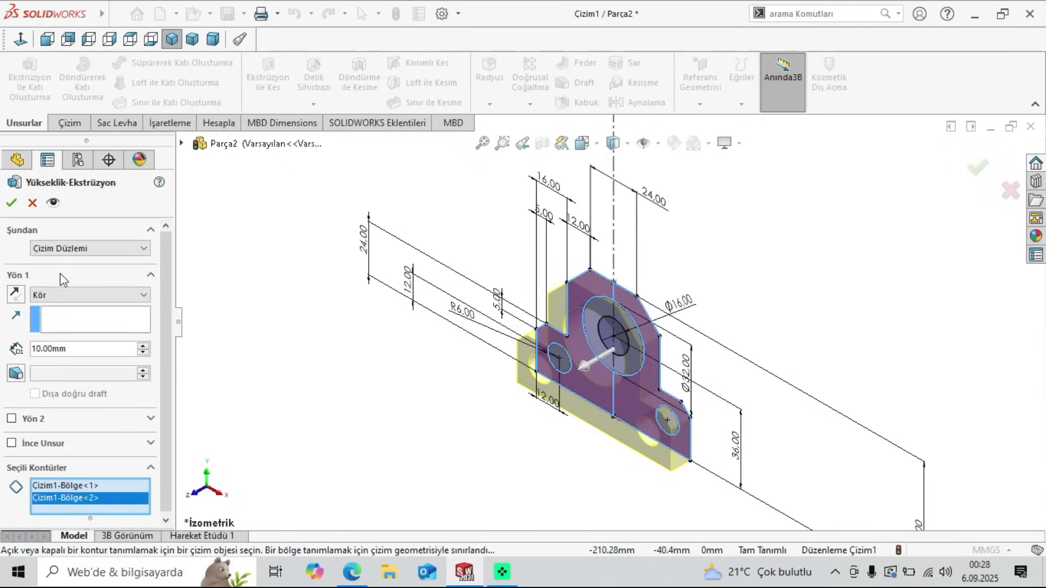
key(Return)
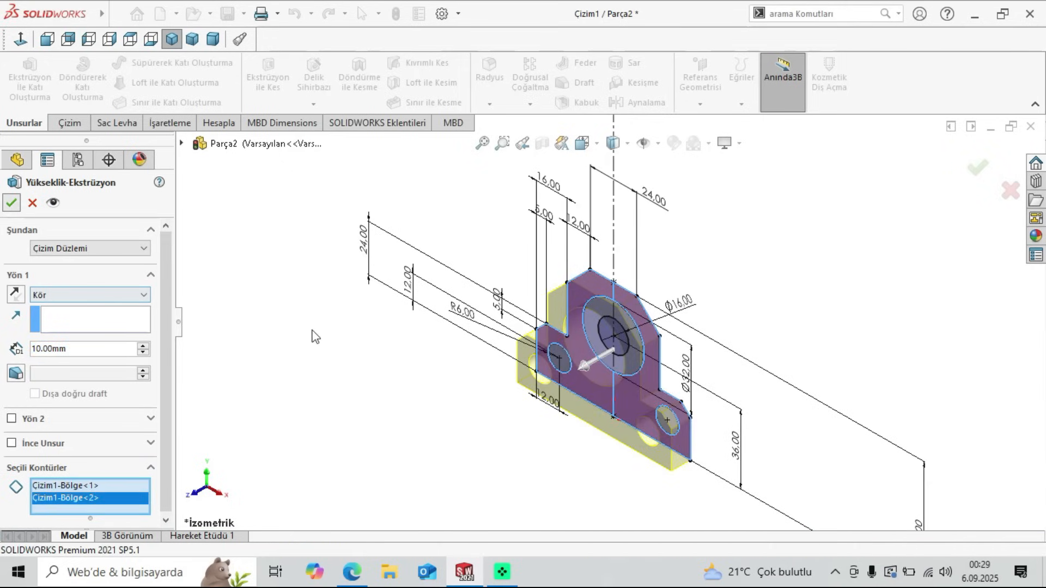
click(367, 373)
mouse_move(367, 373)
middle_down()
mouse_move(603, 329)
mouse_move(635, 414)
mouse_move(583, 418)
mouse_move(561, 444)
mouse_move(572, 407)
middle_up()
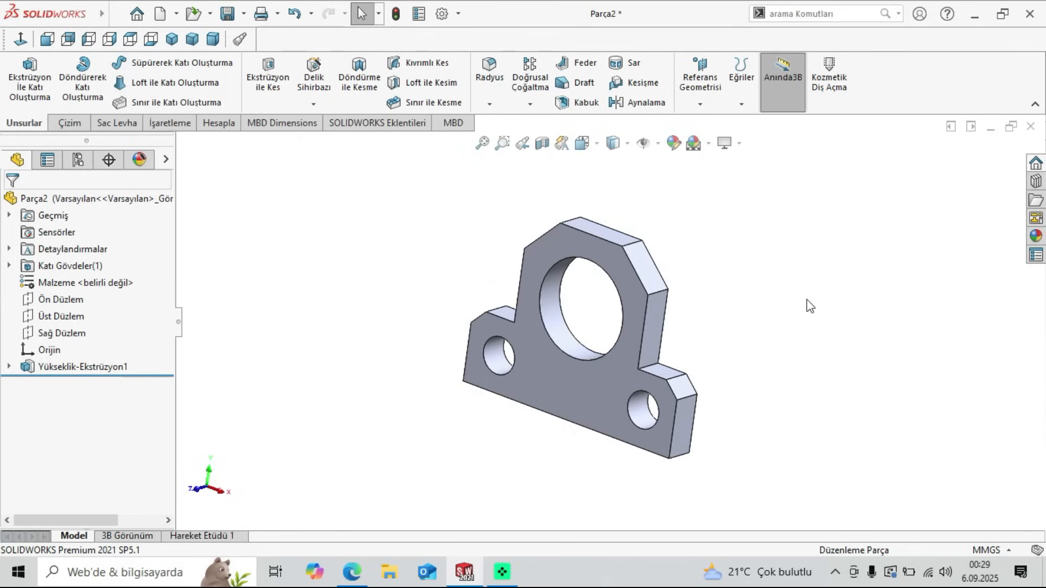
middle_drag(630, 362, 542, 397)
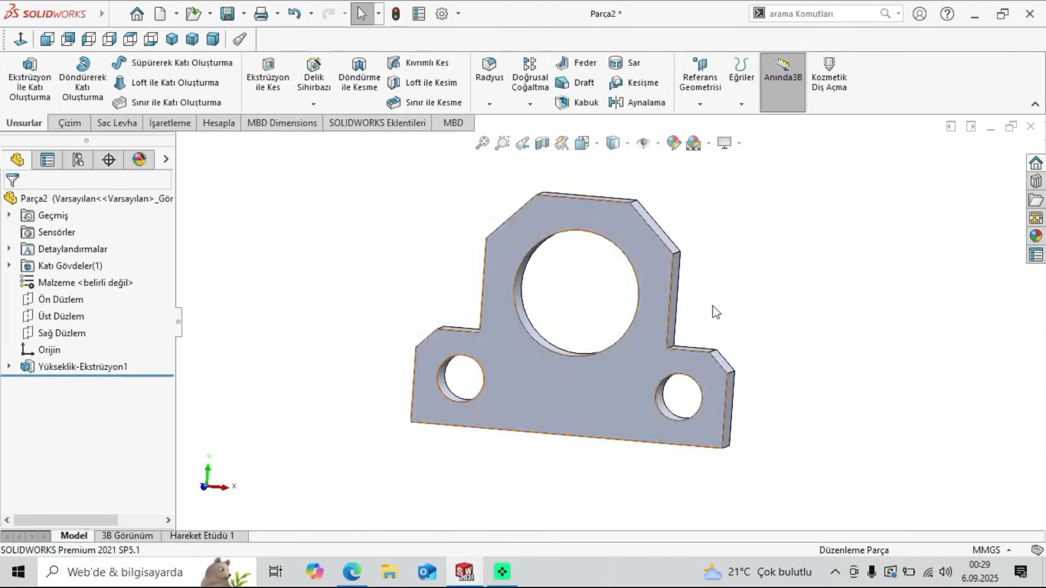
Step: Close the finished part without saving it and create a new part
click(1031, 129)
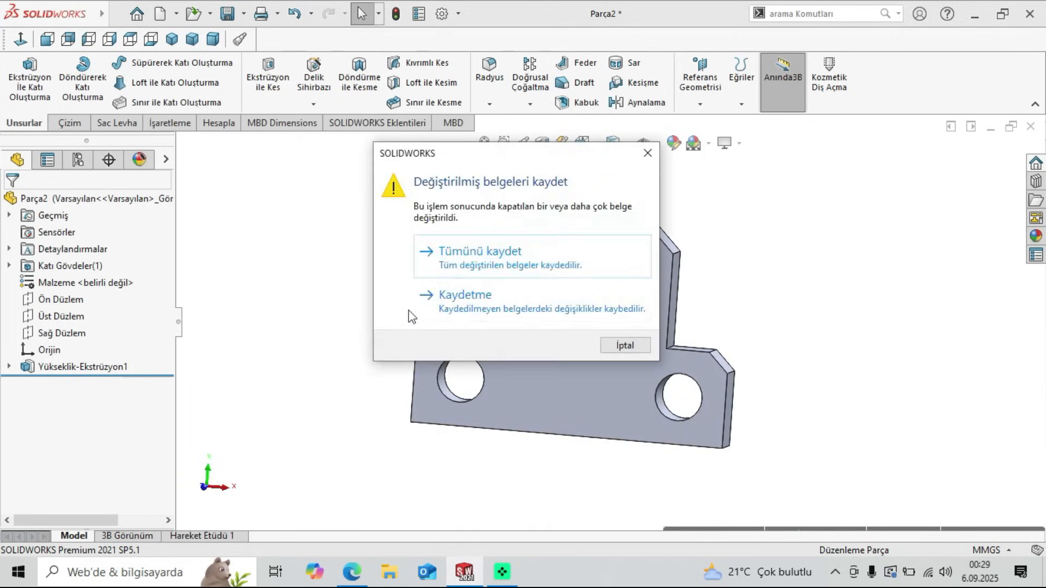
click(472, 315)
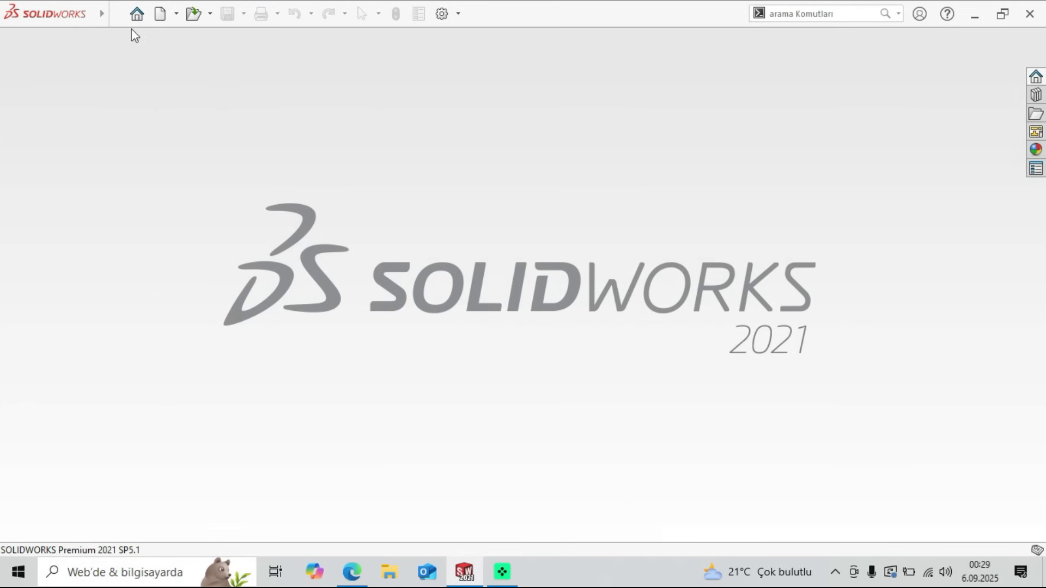
click(158, 14)
click(638, 478)
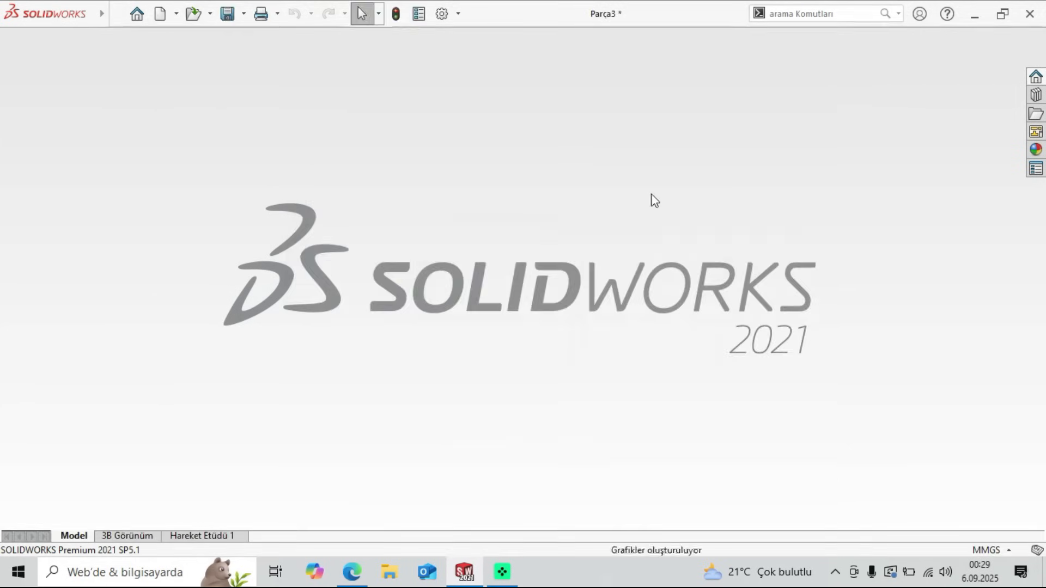
Step: Apply the Düz Beyaz scene to the new part and bring up figure 3 with its Ø120 diameter in the PDF
click(709, 143)
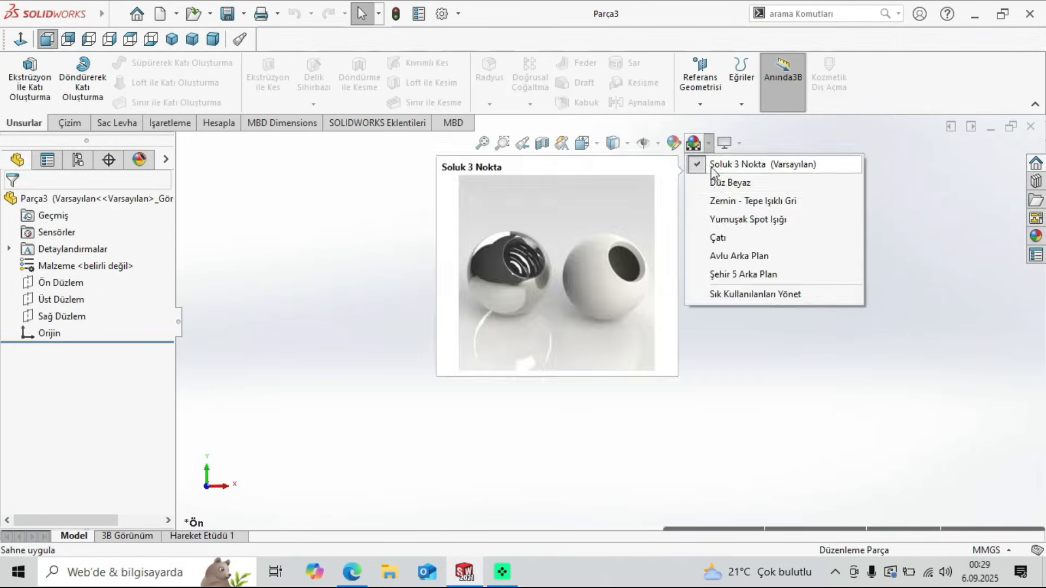
click(719, 183)
click(355, 571)
scroll(529, 397, down, 6)
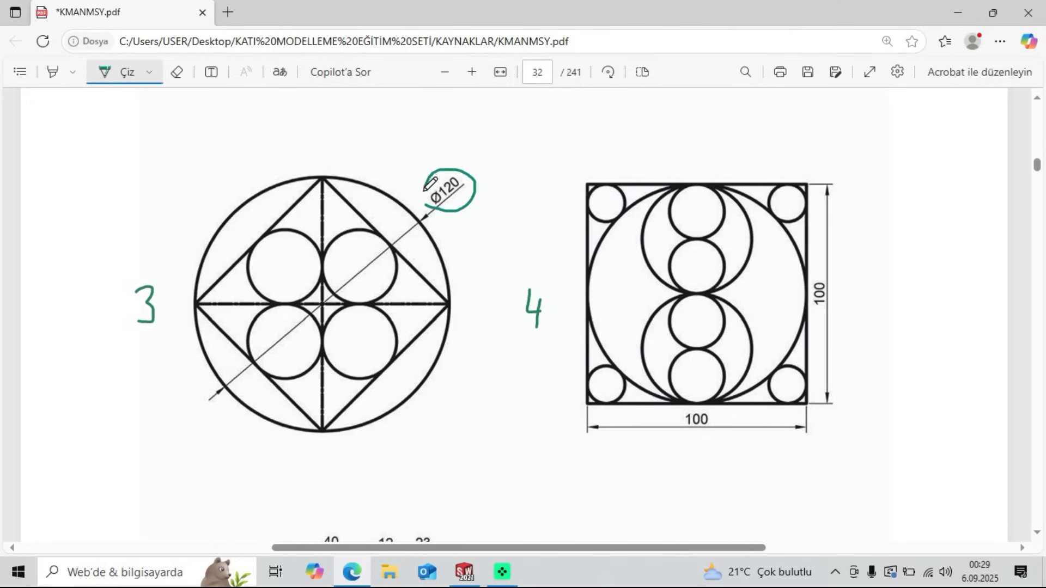
Step: Return to SOLIDWORKS and sketch a circle about 166 mm in diameter centered on the origin on the front plane
click(465, 572)
click(34, 284)
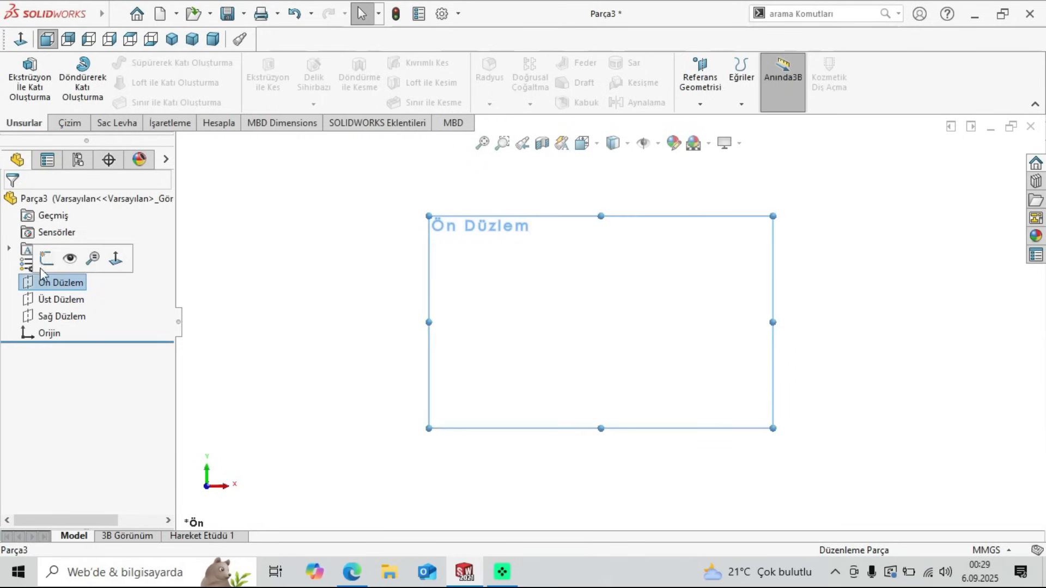
click(82, 256)
click(142, 64)
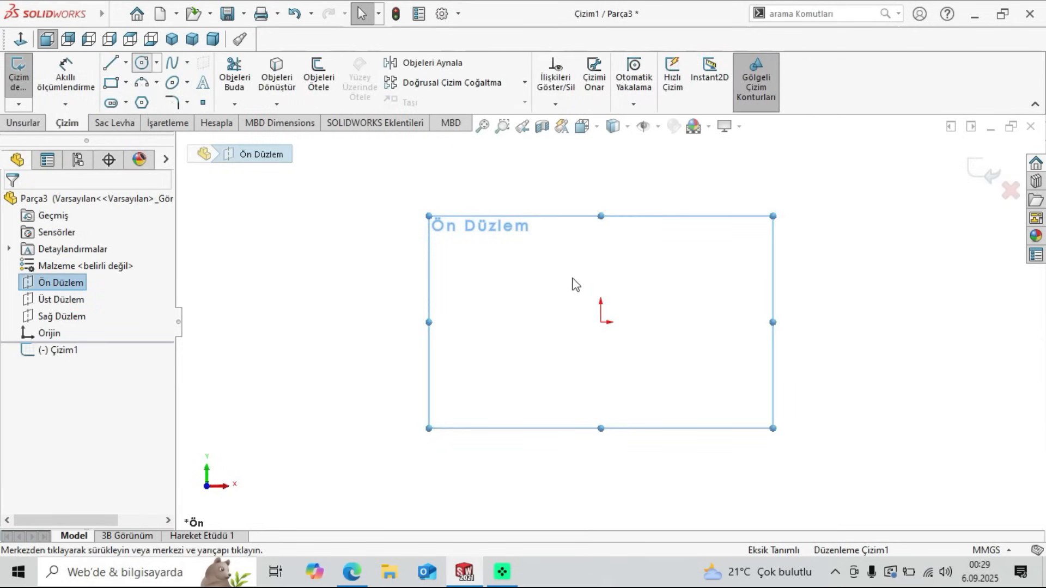
click(601, 321)
click(466, 236)
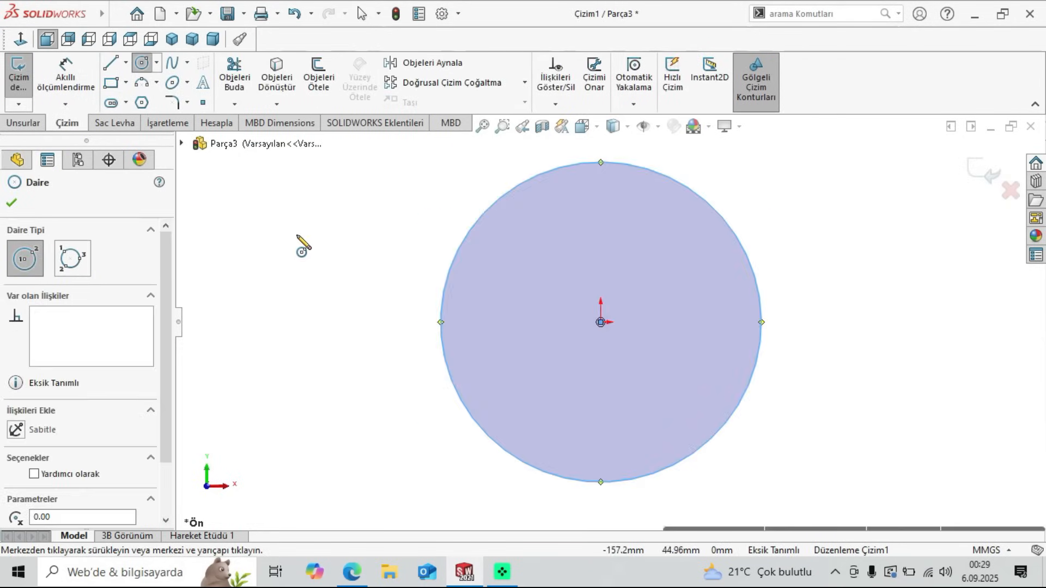
right_click(296, 234)
click(330, 247)
Step: Dimension the circle's diameter as 120 mm and place the dimension beside the circle at about mid-height
click(69, 81)
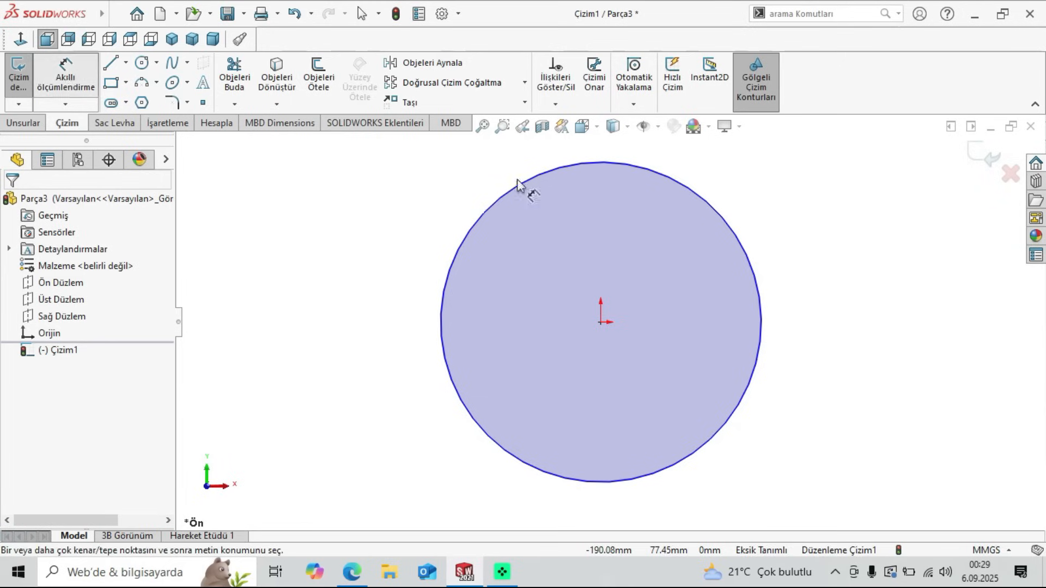
click(726, 222)
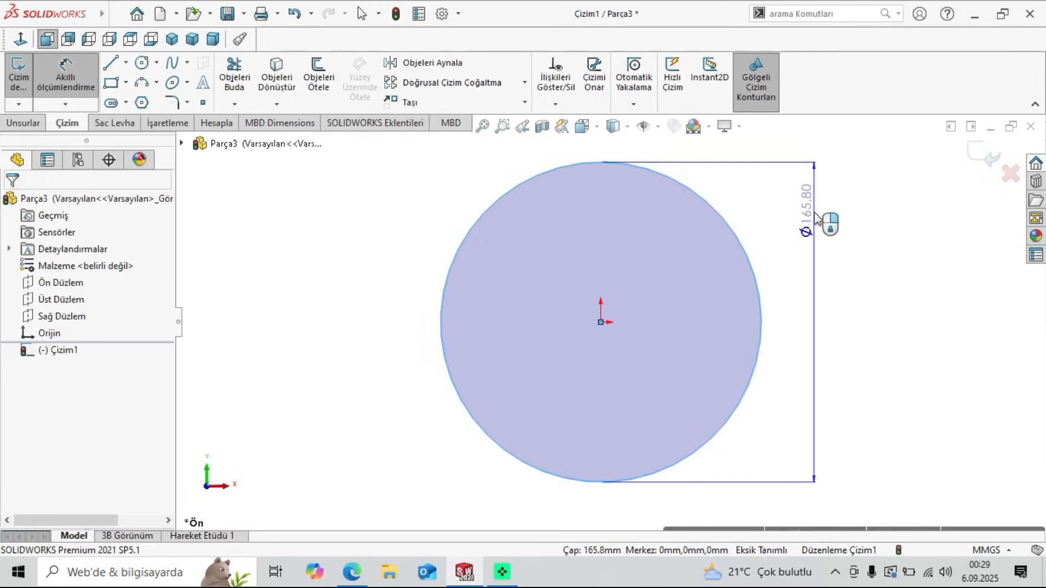
click(820, 220)
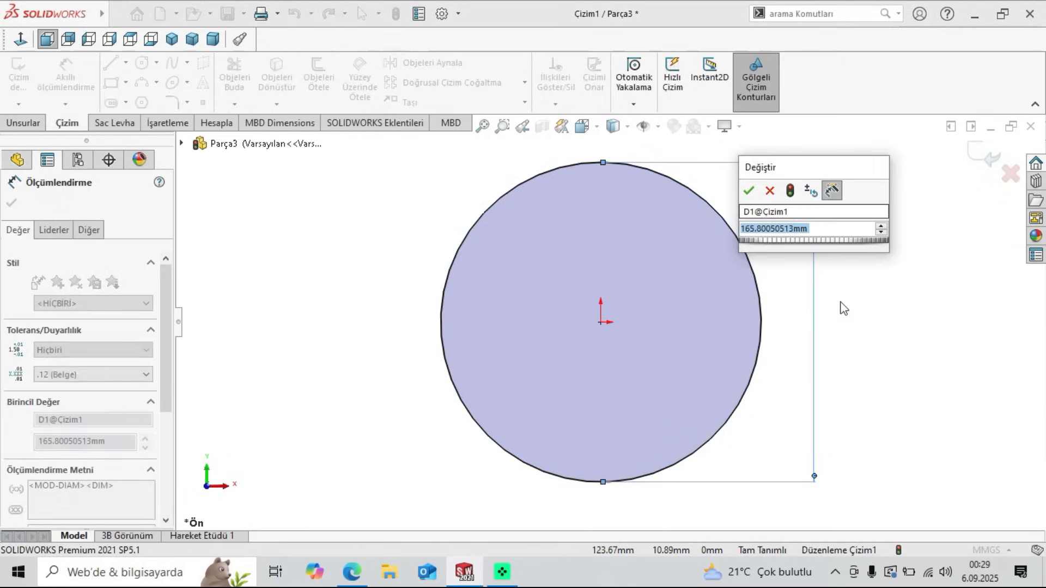
text(120)
key(Return)
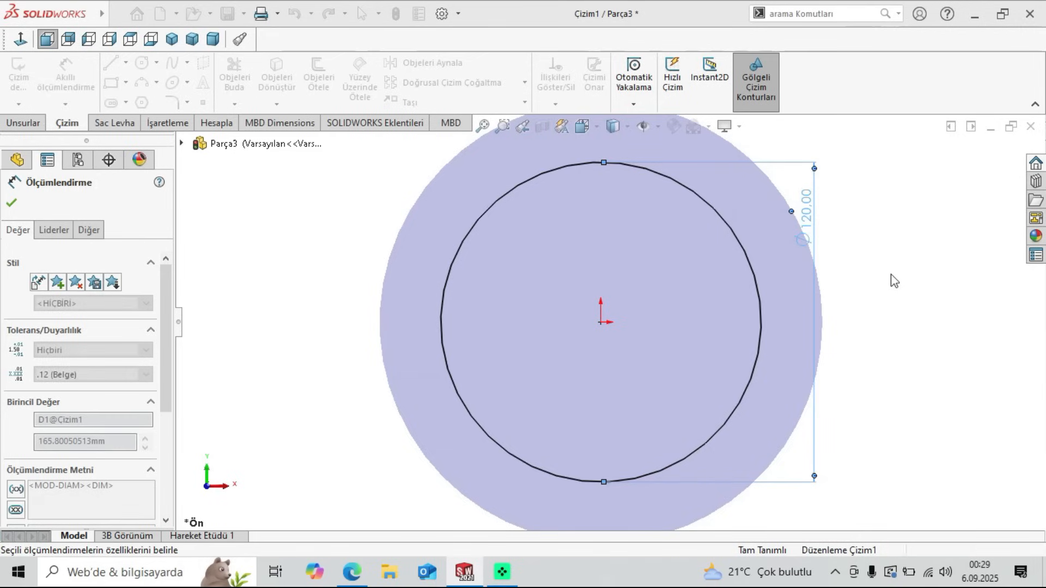
drag(810, 218, 832, 316)
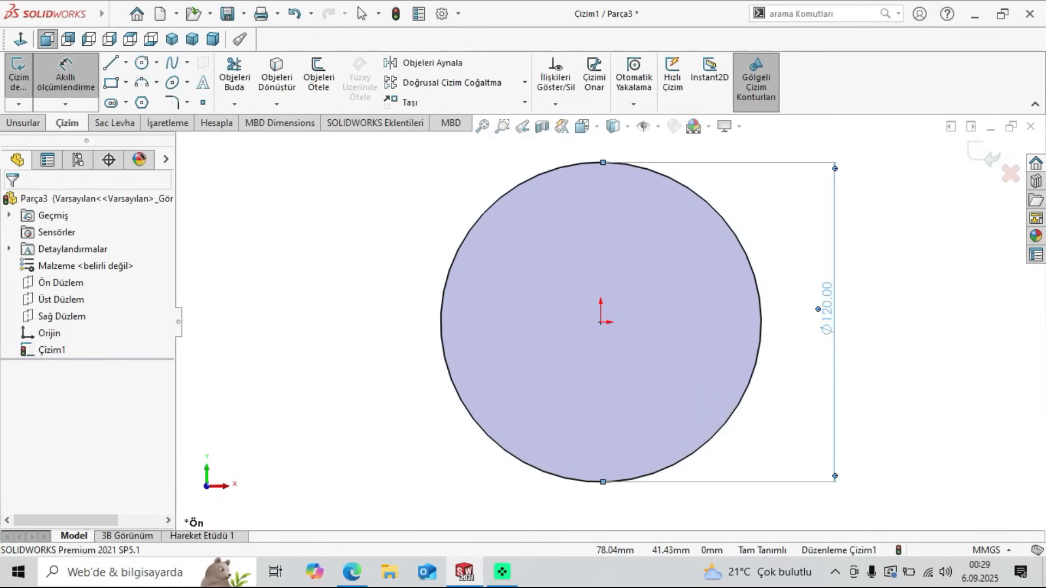
click(11, 202)
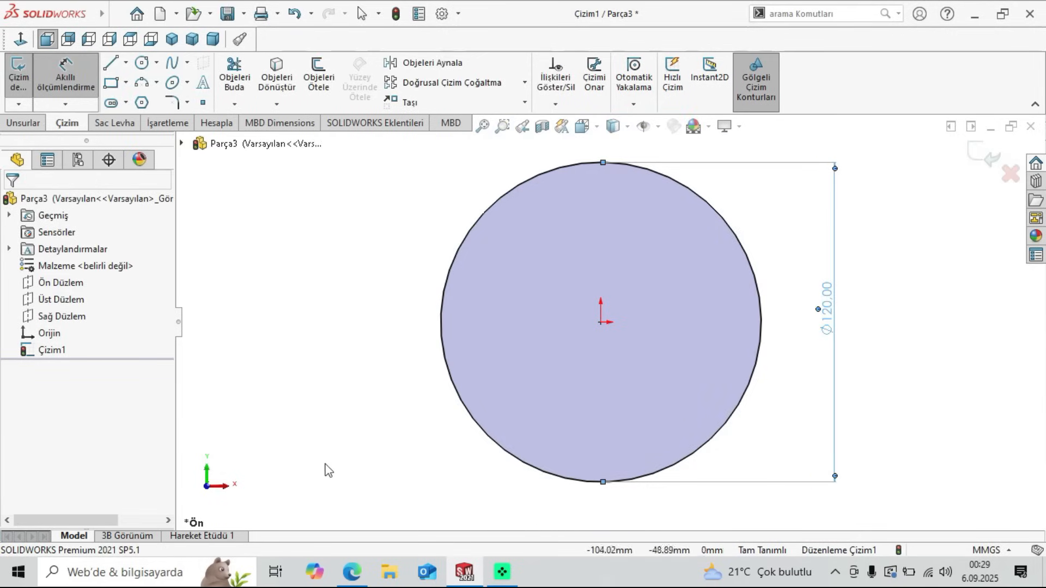
click(357, 585)
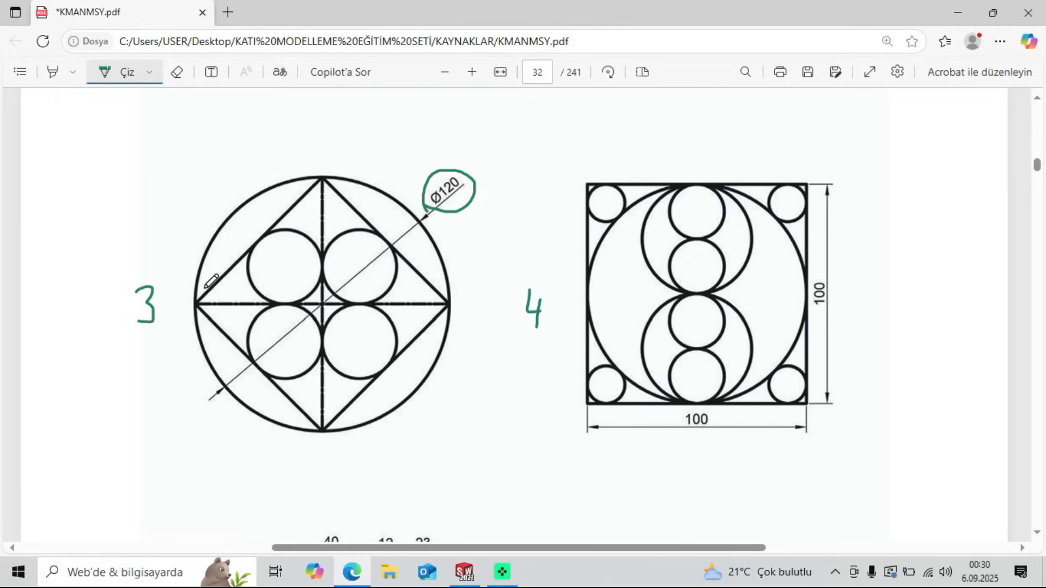
click(465, 572)
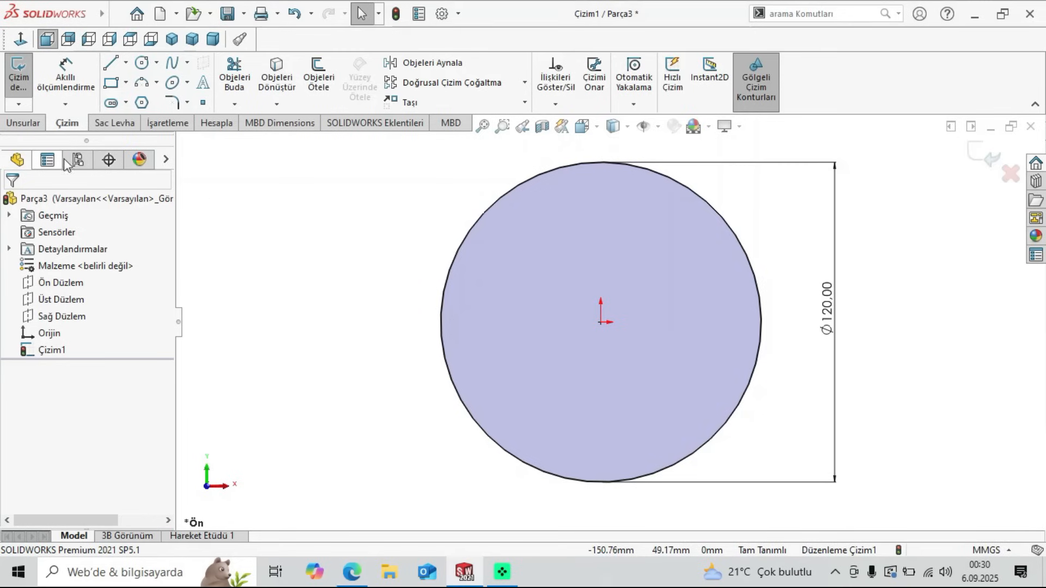
click(127, 85)
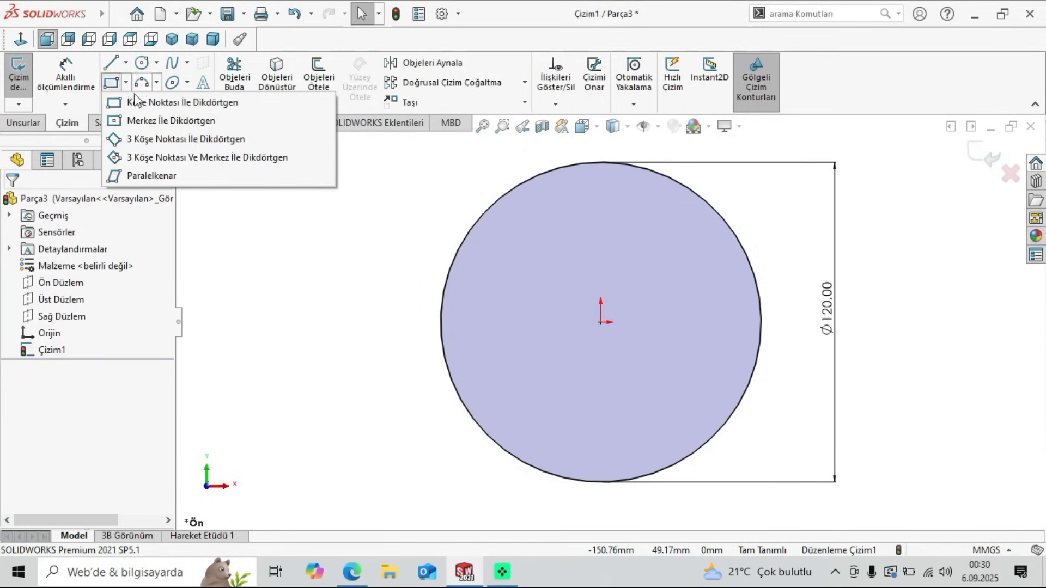
click(156, 144)
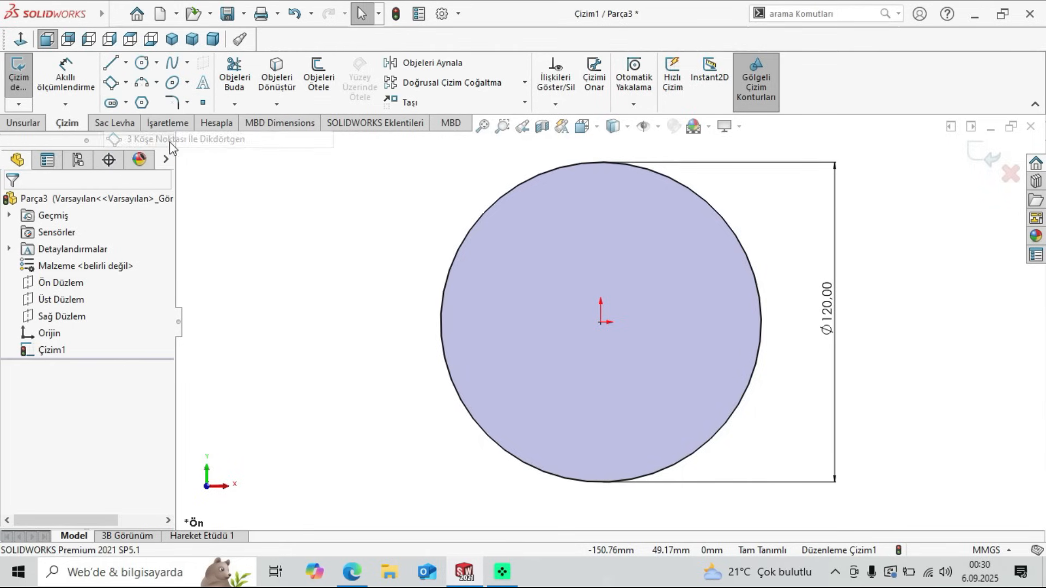
click(352, 573)
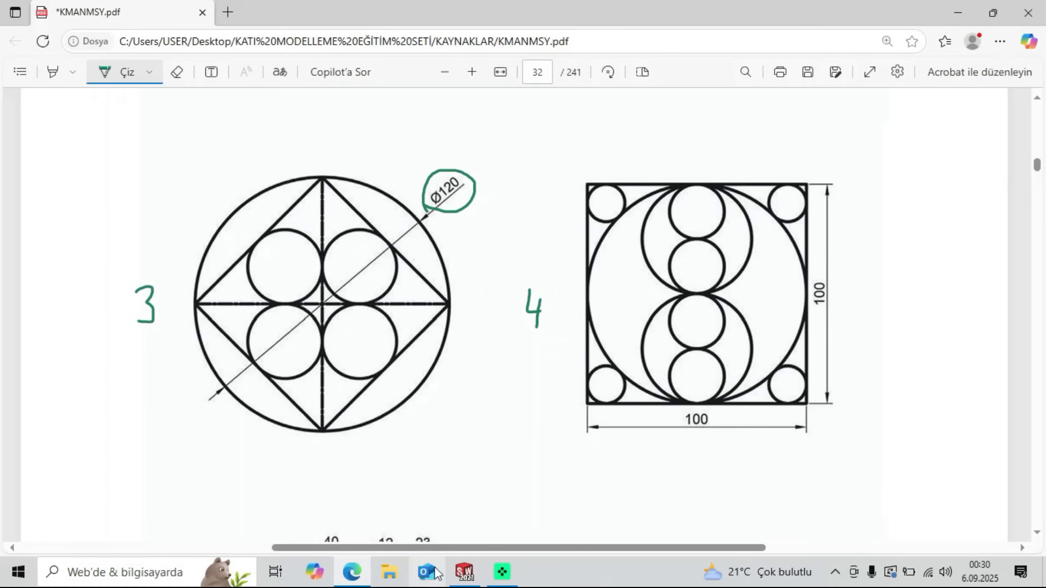
click(466, 577)
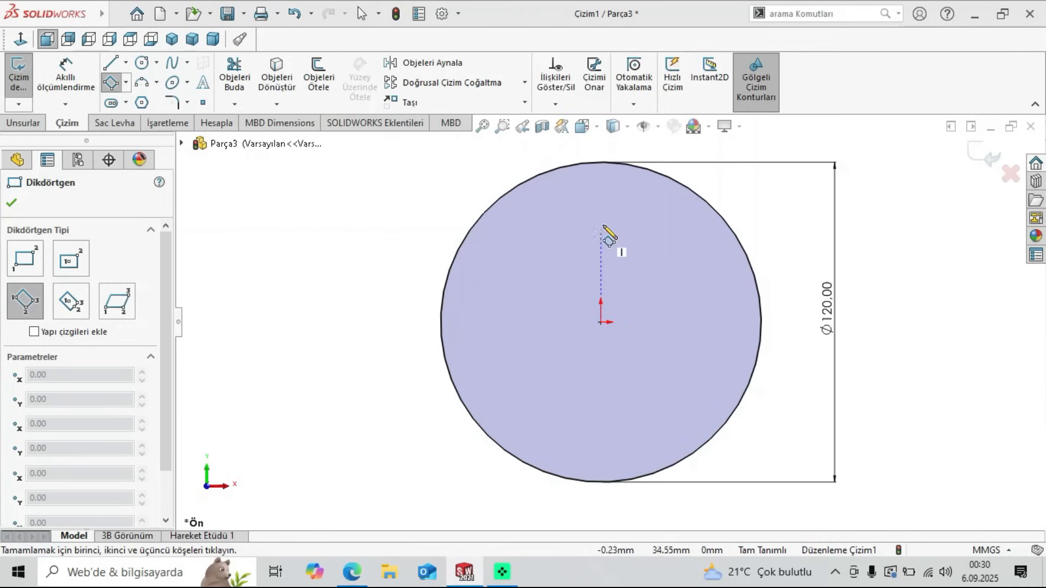
click(601, 162)
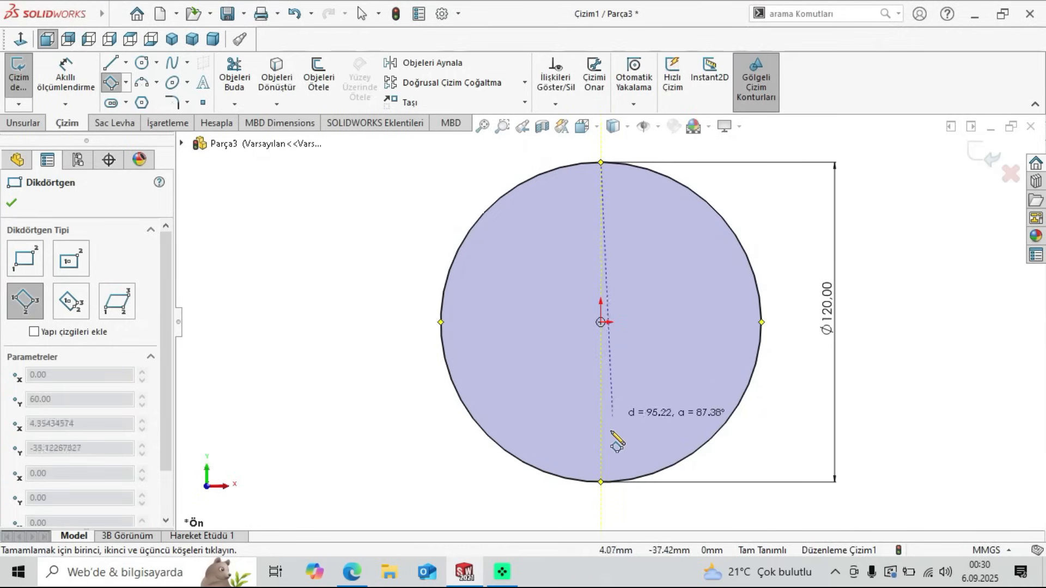
click(601, 481)
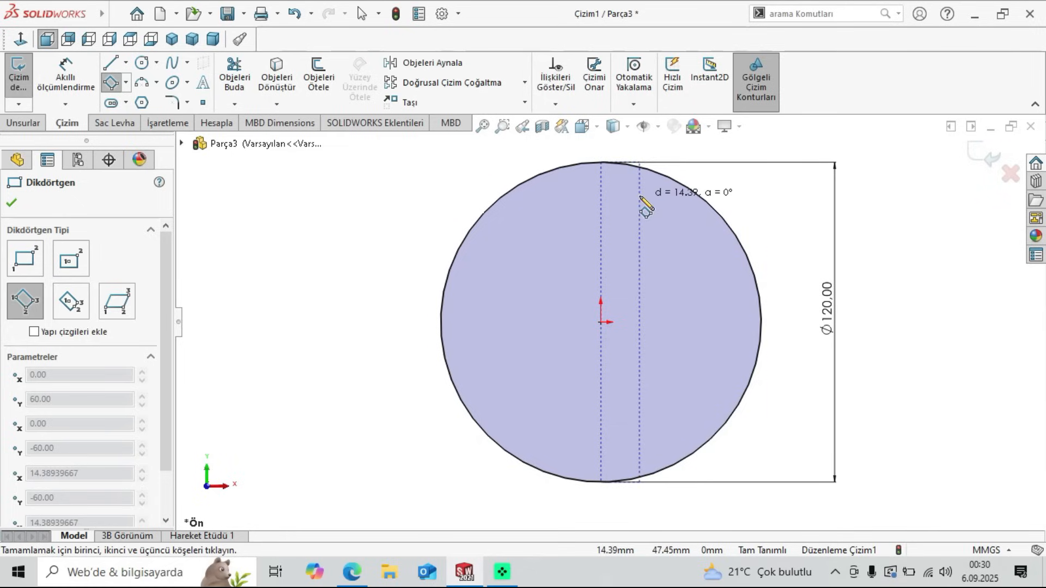
key(Escape)
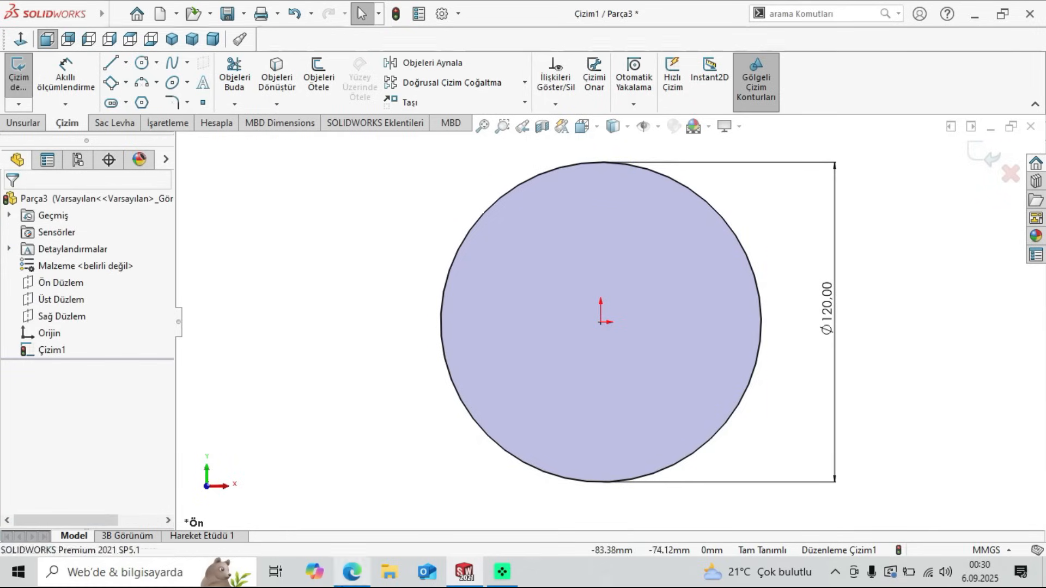
Step: Check figure 3 in the PDF, return to SOLIDWORKS and draw the 120 mm circle's vertical and horizontal diameter lines
click(350, 573)
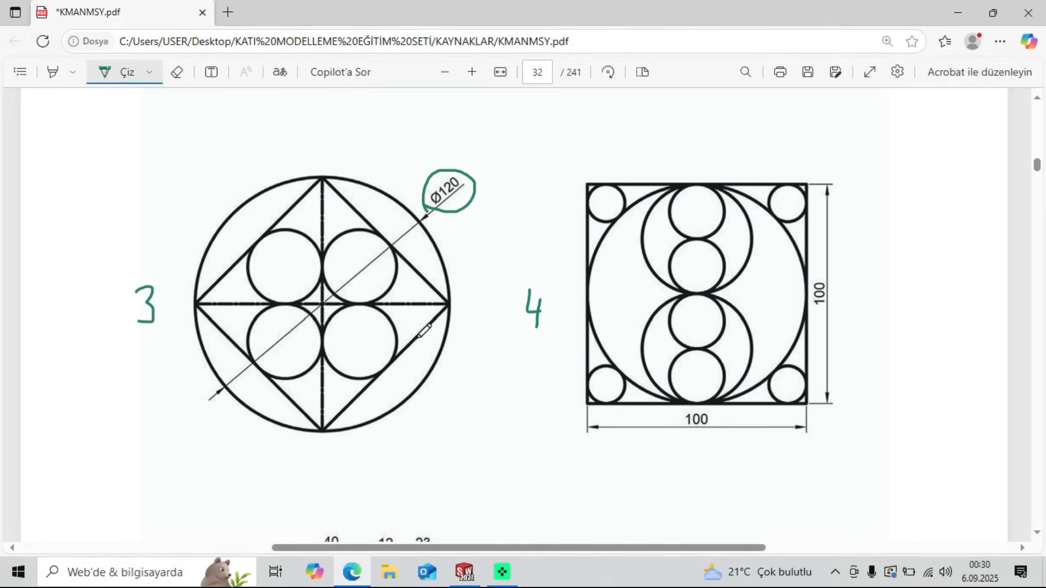
click(465, 576)
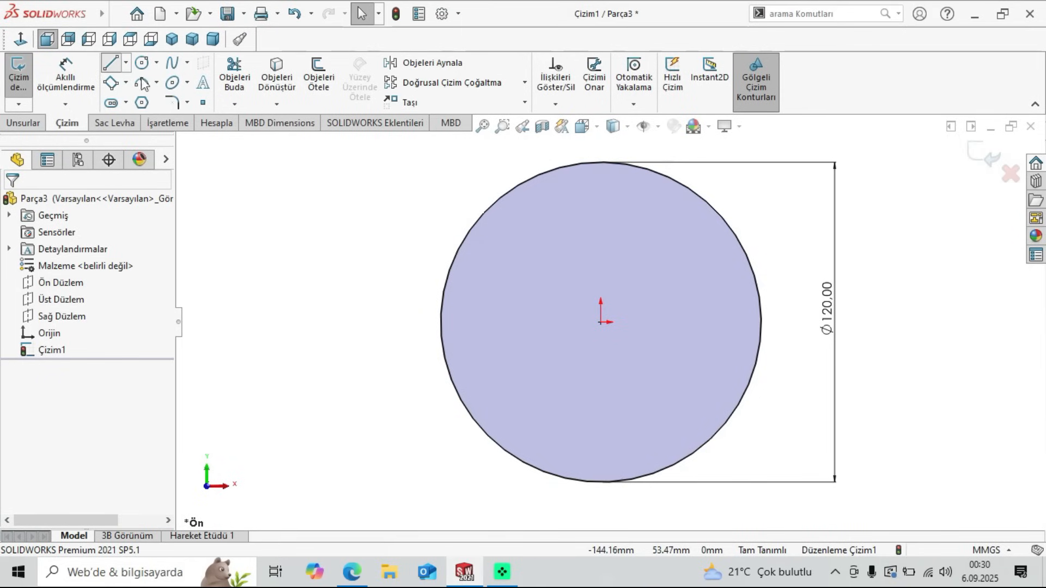
click(601, 483)
right_click(284, 193)
click(298, 205)
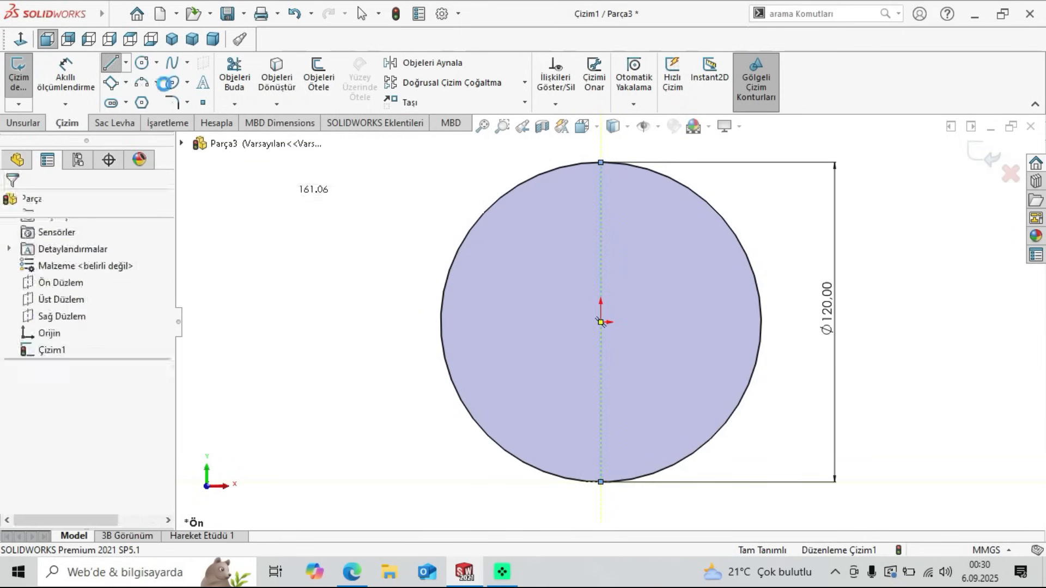
click(111, 65)
mouse_move(441, 321)
mouse_down()
mouse_move(701, 340)
mouse_move(761, 322)
mouse_up()
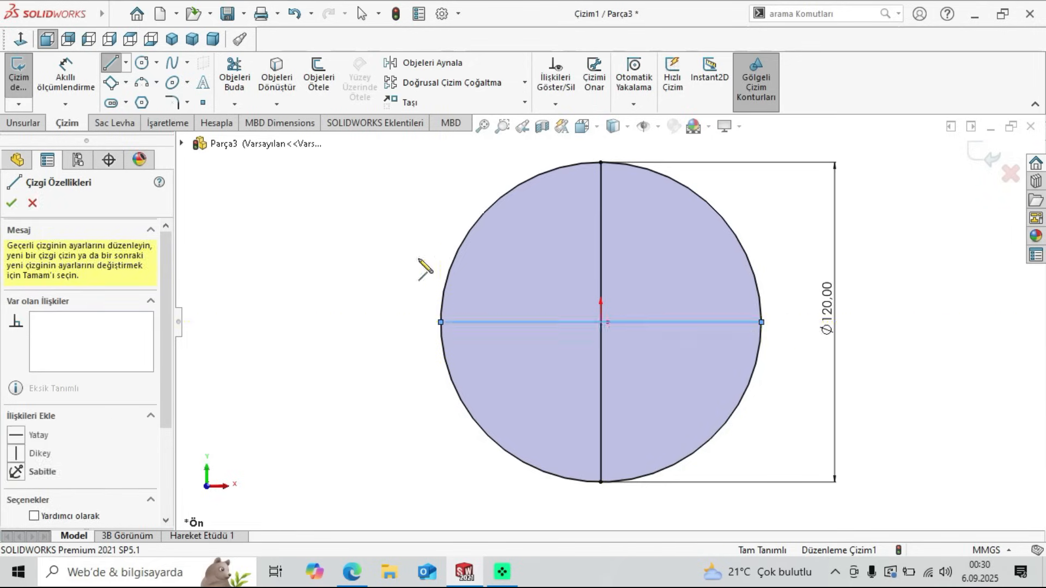
right_click(421, 263)
click(362, 244)
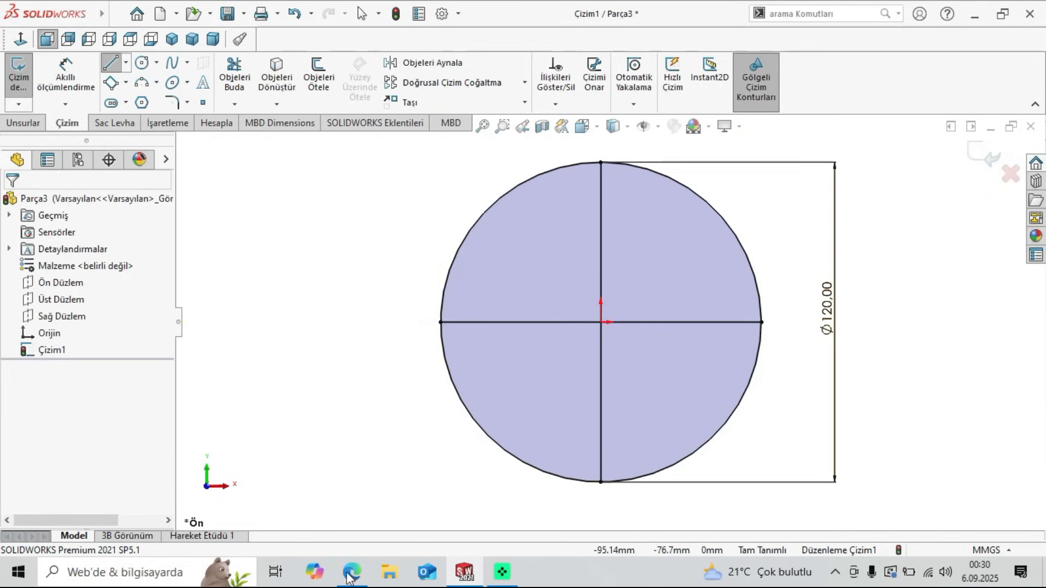
Step: Check the inner square in the PDF, then in SOLIDWORKS draw a line joining the circle's left and top quadrant points
click(351, 570)
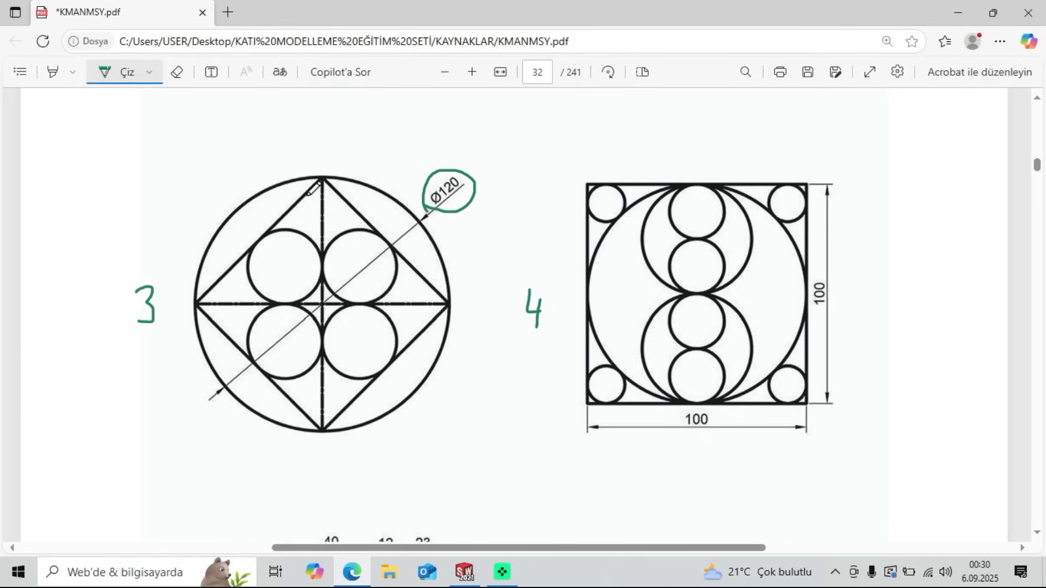
click(465, 572)
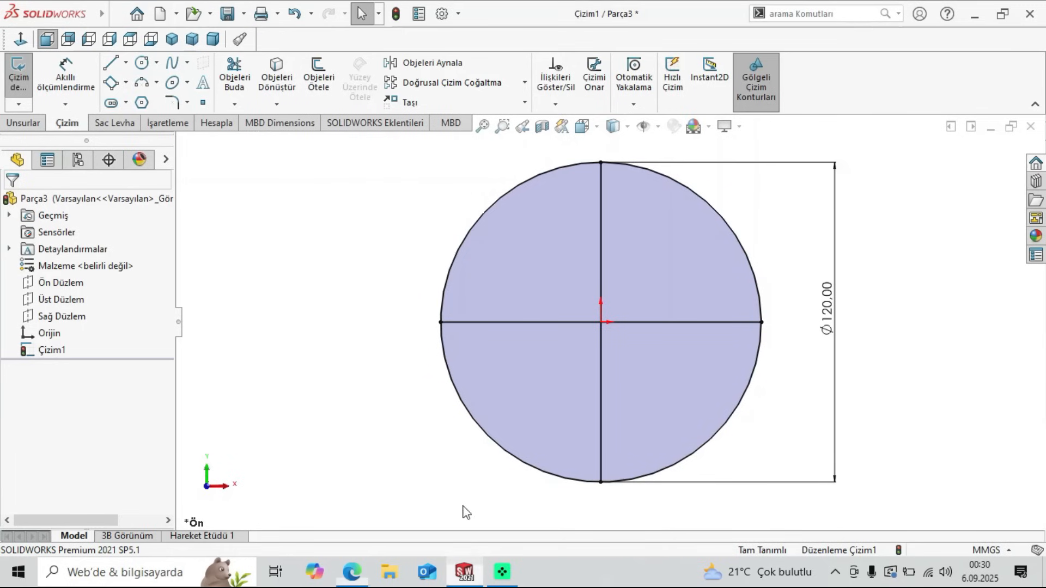
click(441, 322)
click(601, 162)
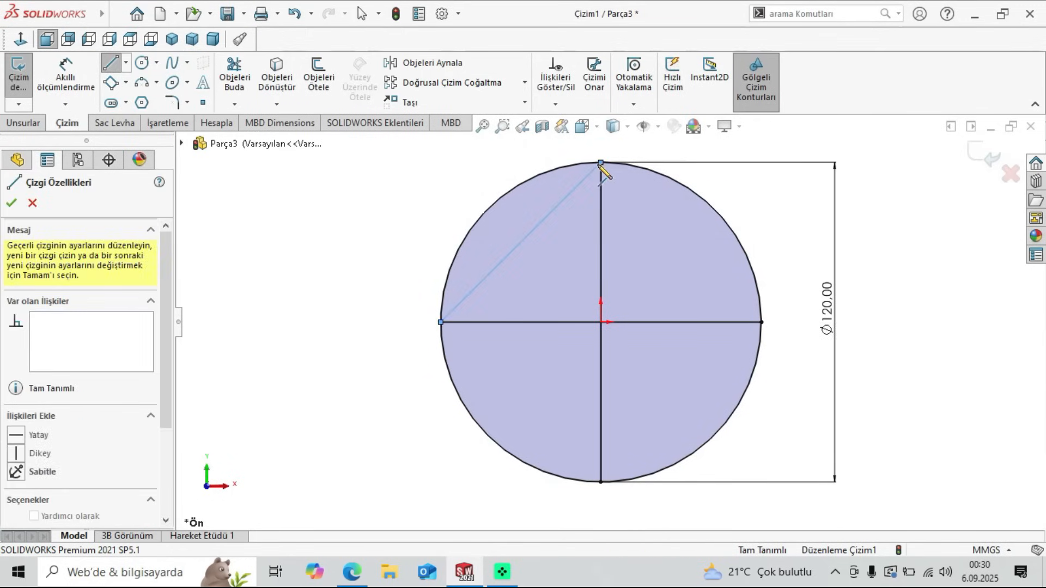
right_click(334, 225)
click(351, 229)
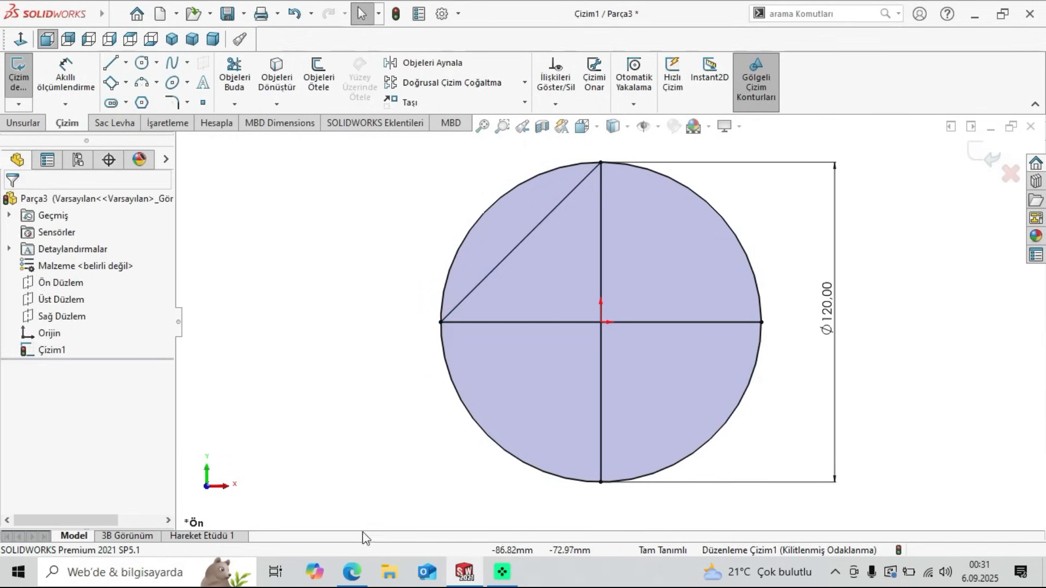
Step: Compare with the figure in the PDF, return to SOLIDWORKS and mirror the slanted line about the vertical diameter line
click(352, 572)
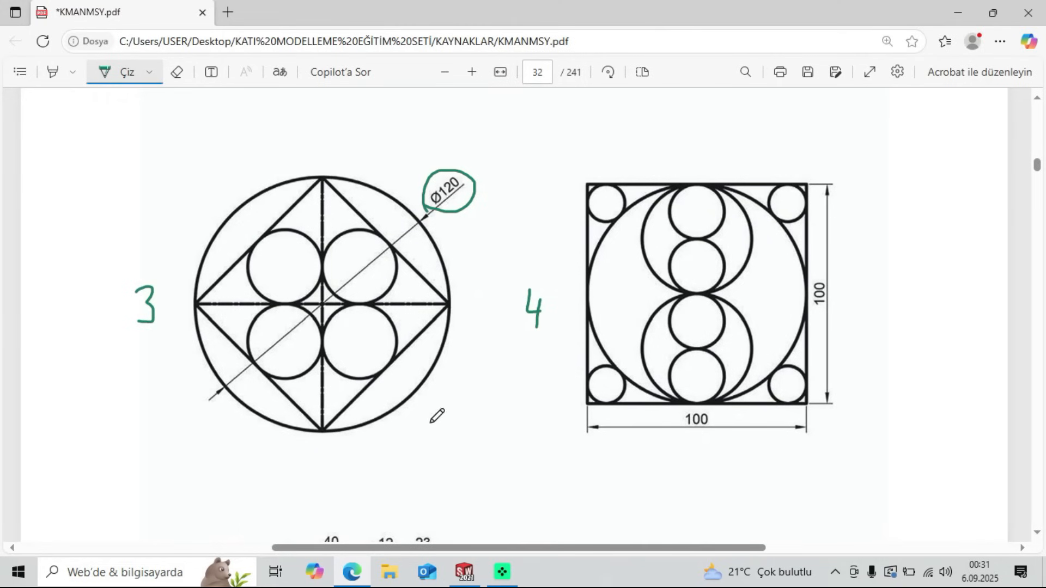
click(464, 572)
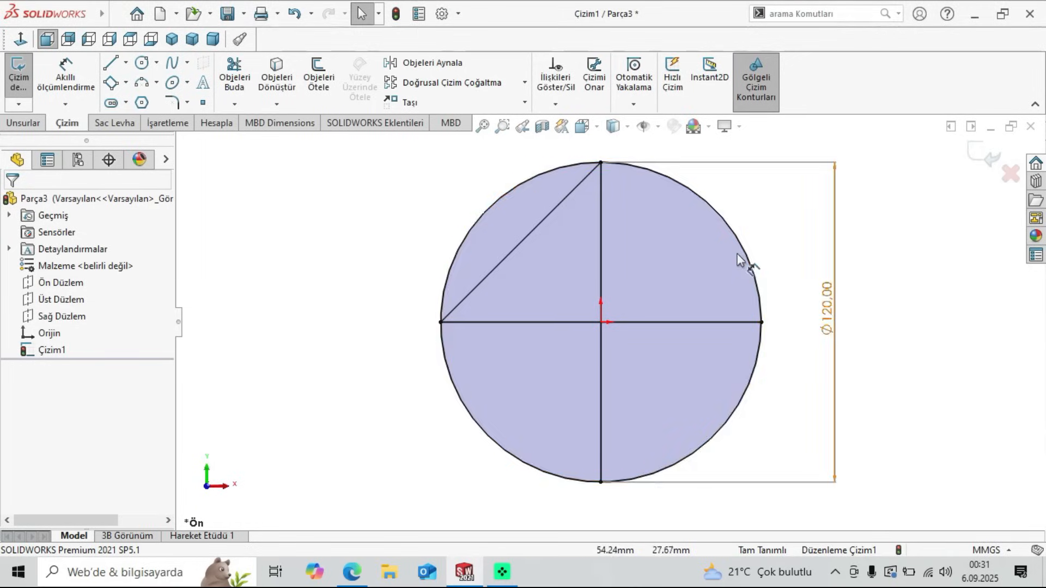
scroll(656, 289, up, 1)
scroll(655, 291, down, 1)
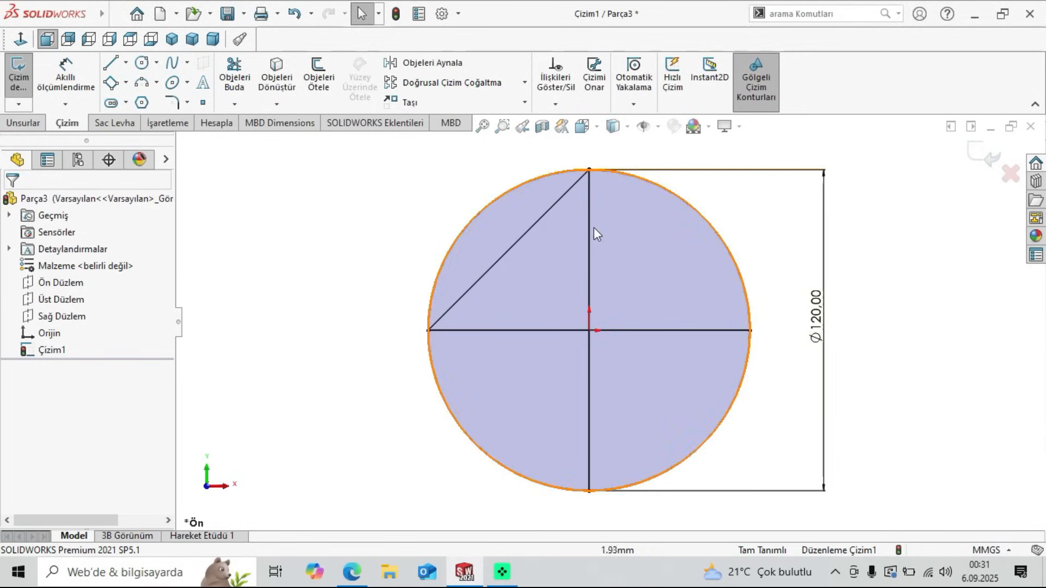
click(431, 64)
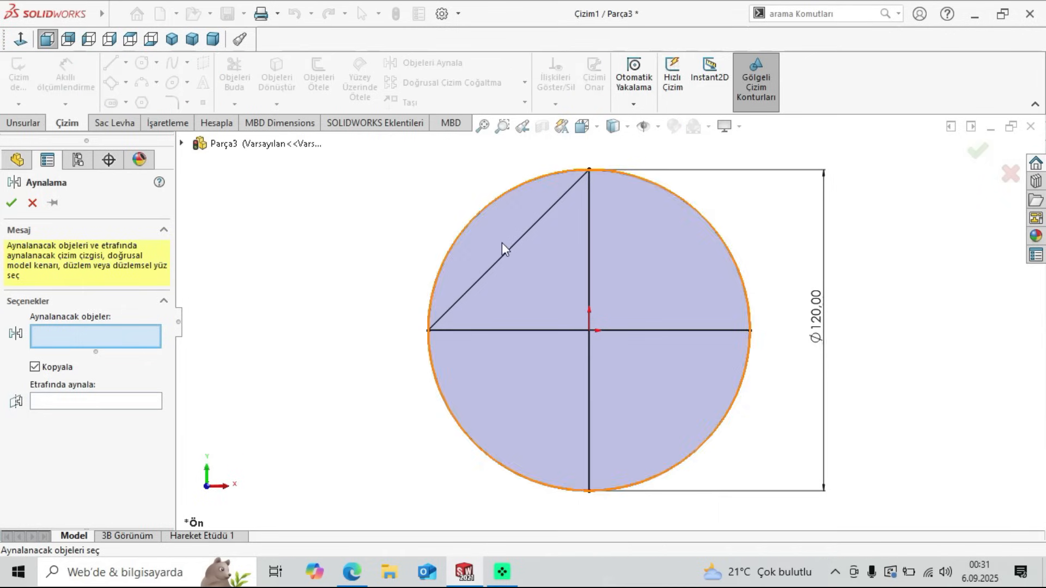
click(493, 266)
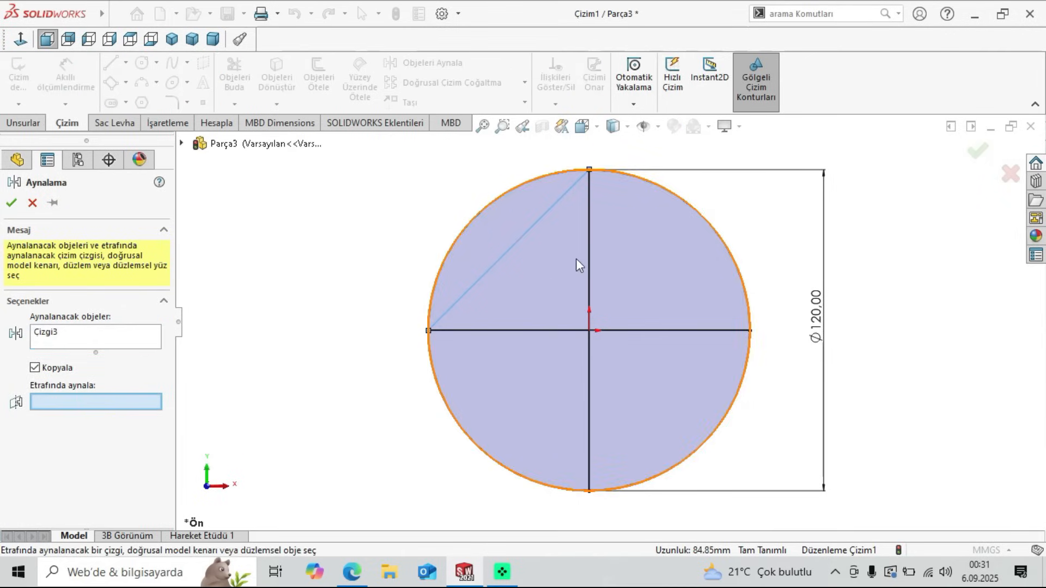
click(589, 253)
click(12, 204)
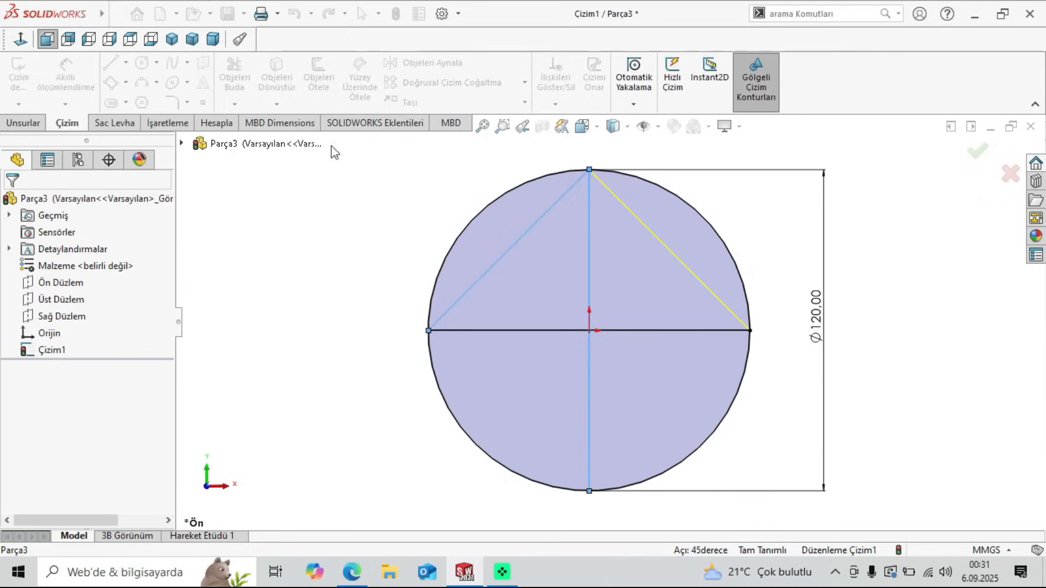
Step: Mirror the two upper slanted lines about the horizontal diameter line to complete the inner square
click(498, 258)
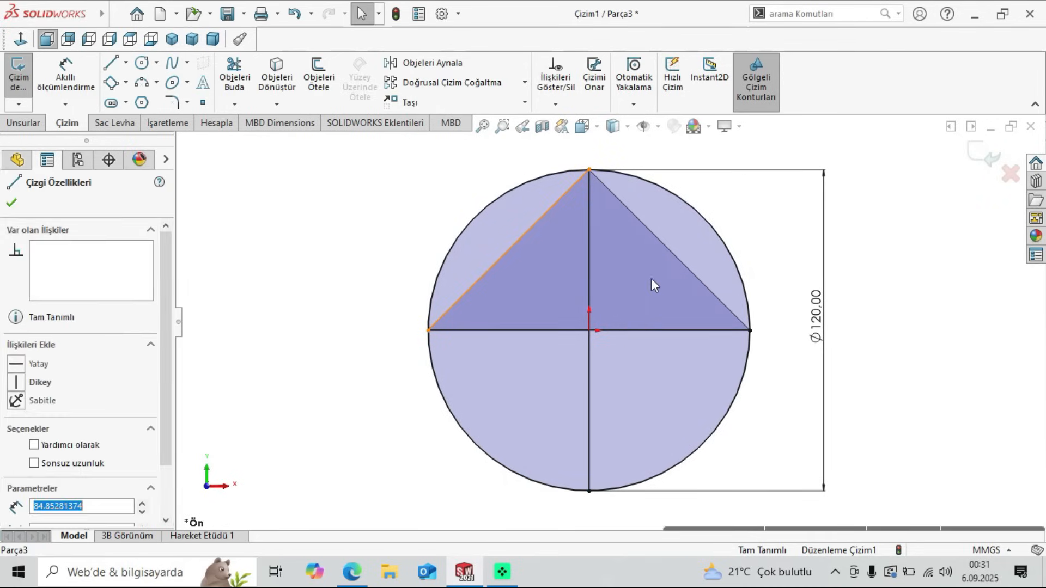
ctrl+click(673, 255)
click(416, 63)
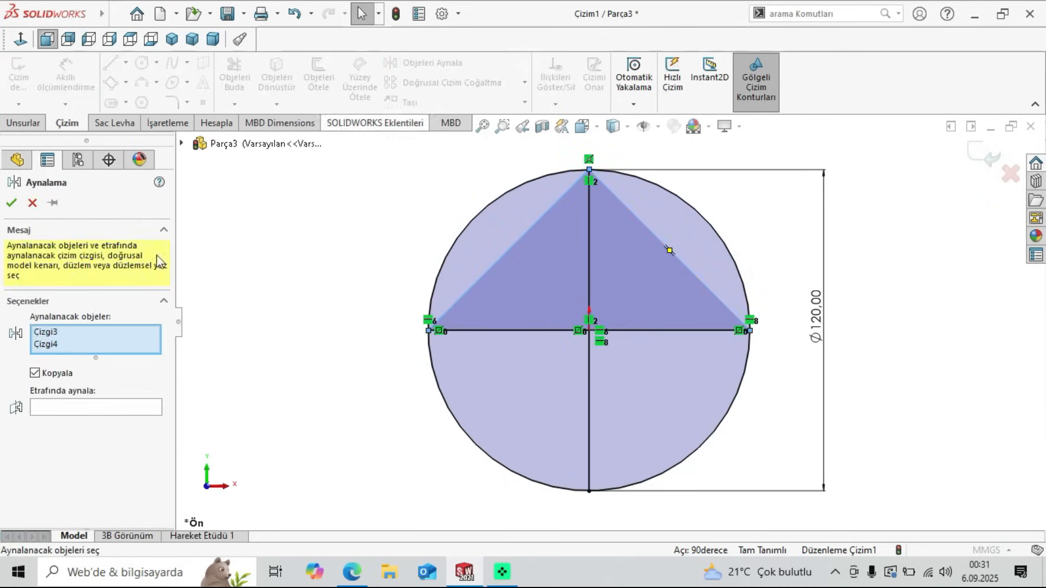
click(544, 331)
click(11, 203)
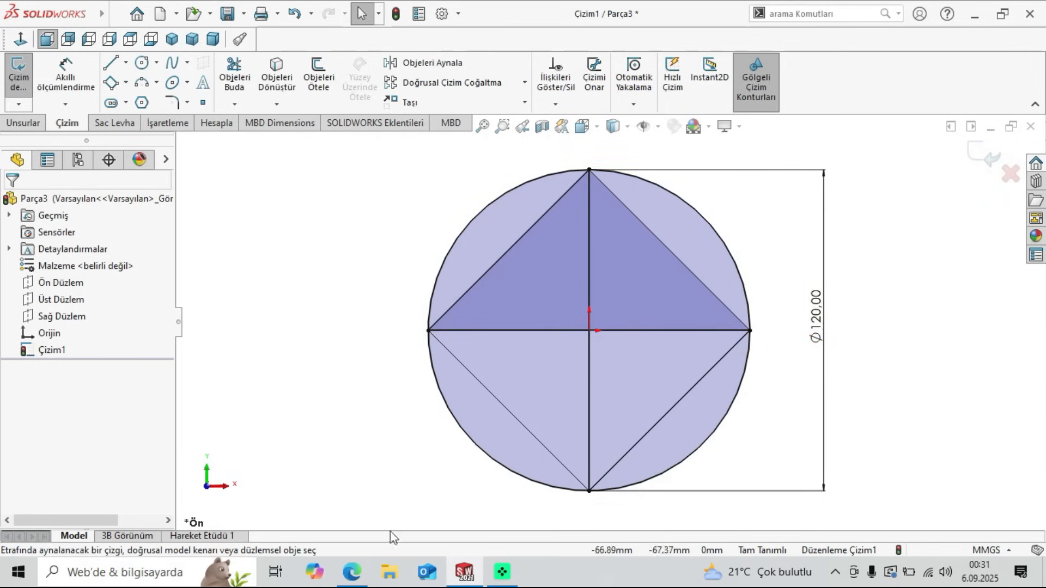
Step: Check the small circles in the PDF, then in SOLIDWORKS draw a three-point circle tangent to both diameter lines and the upper-left slanted line
click(358, 582)
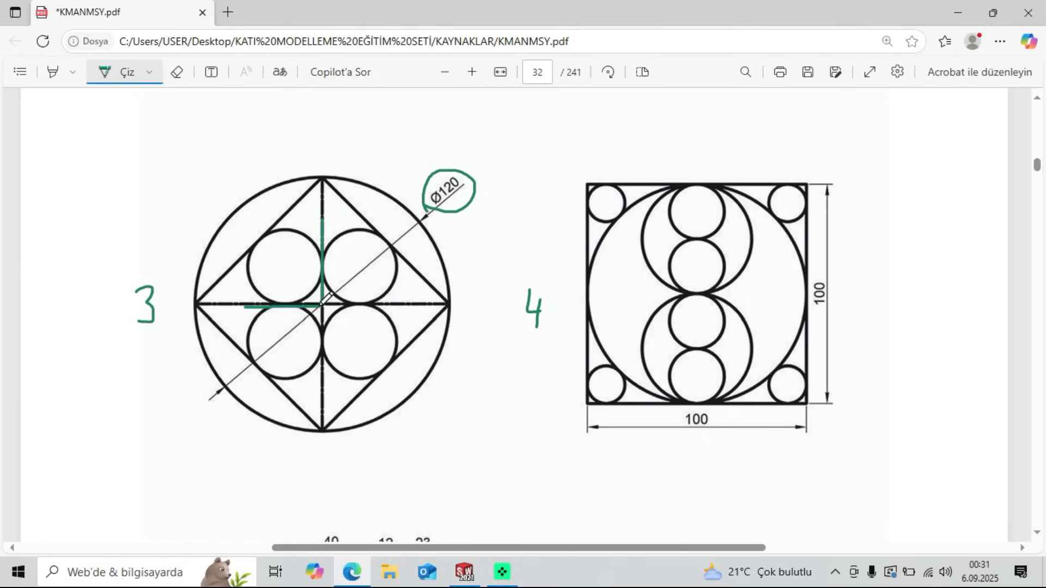
click(464, 572)
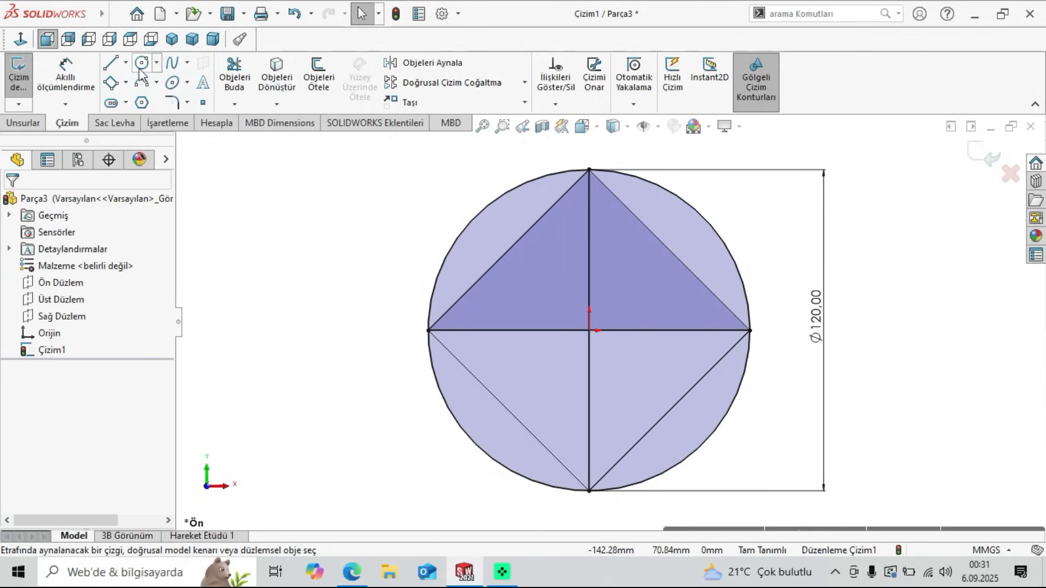
click(157, 64)
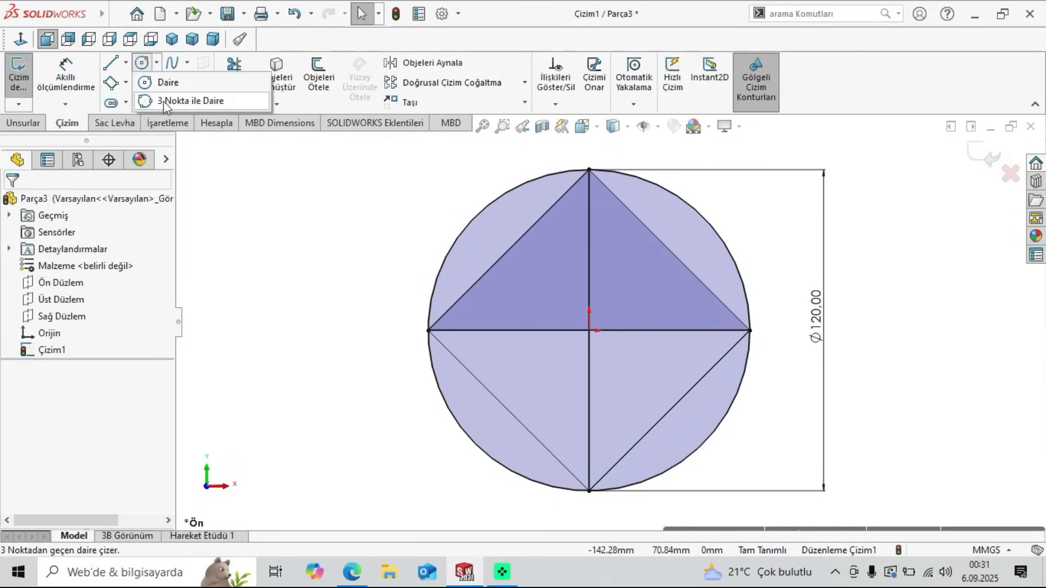
click(195, 101)
click(589, 289)
click(544, 330)
click(515, 247)
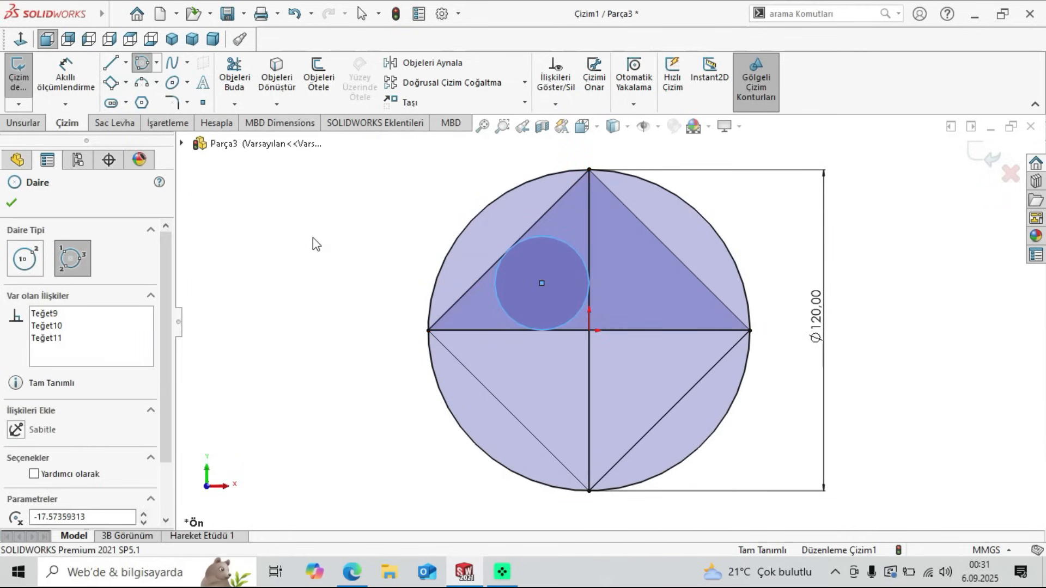
key(Escape)
key(Escape)
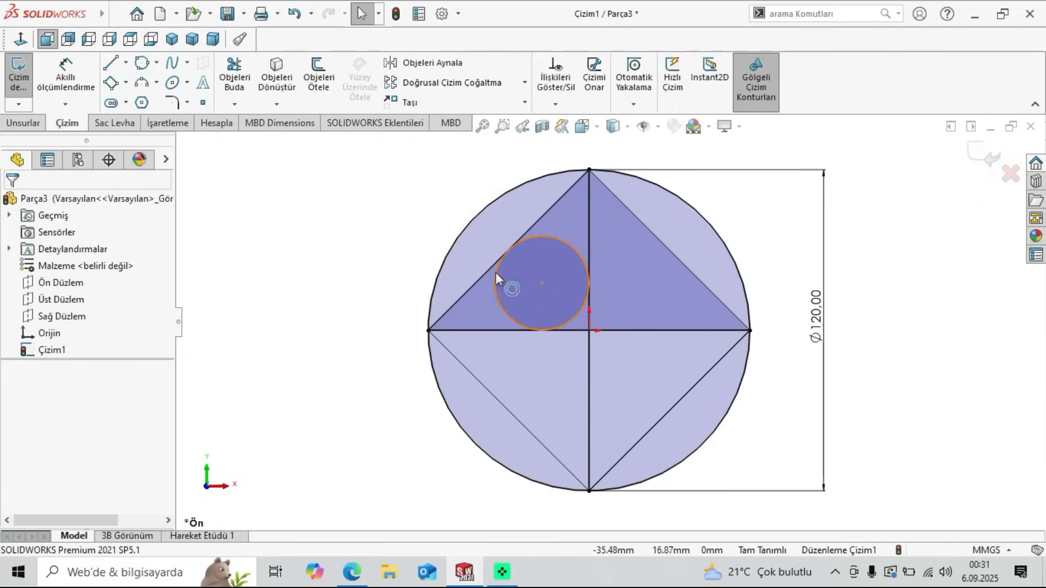
click(541, 284)
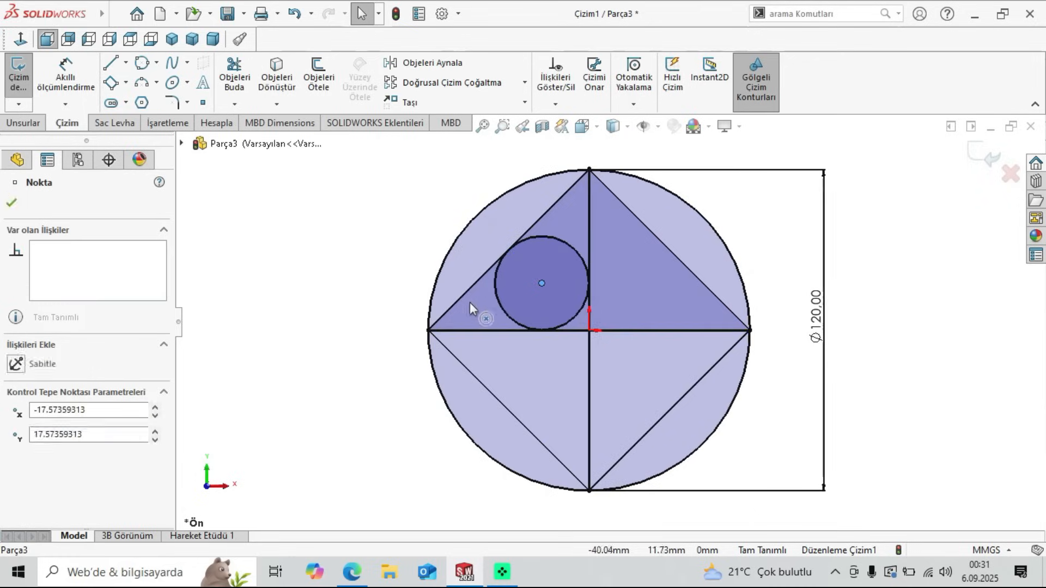
click(314, 286)
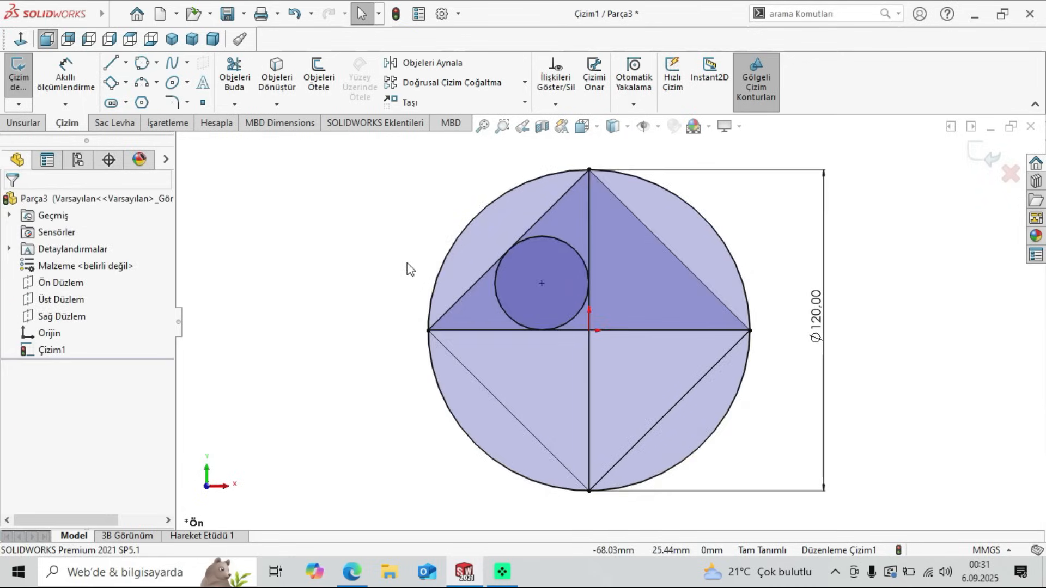
Step: Check the PDF figure again, return to SOLIDWORKS and mirror the small tangent circle about the vertical diameter line
click(352, 571)
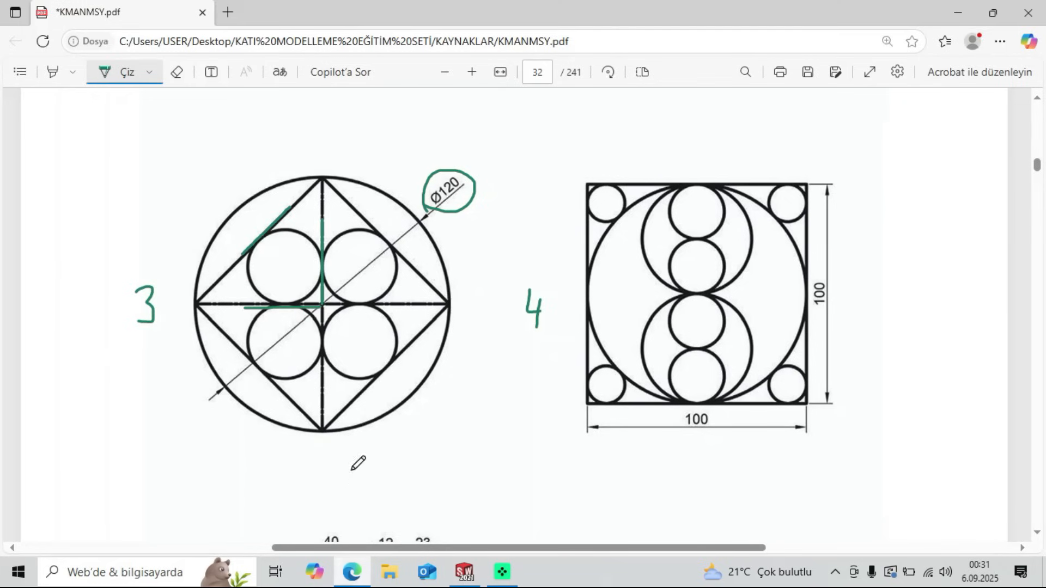
click(464, 571)
click(543, 241)
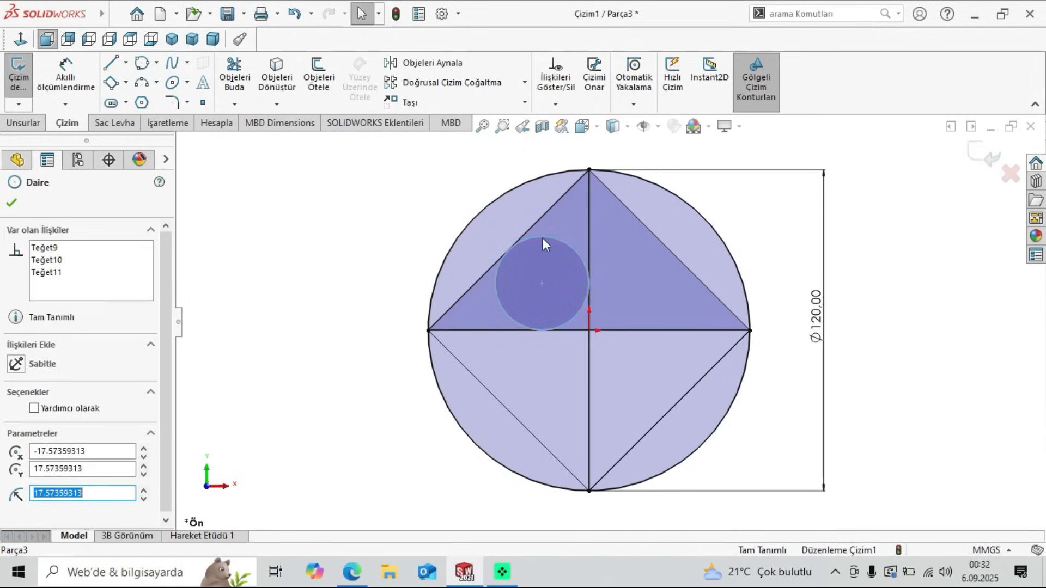
click(433, 64)
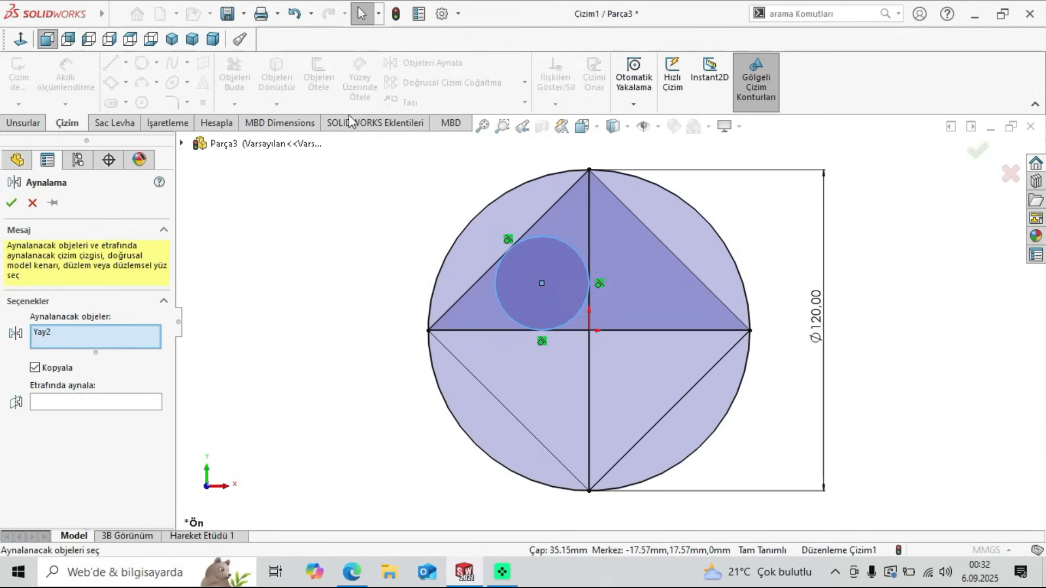
click(66, 402)
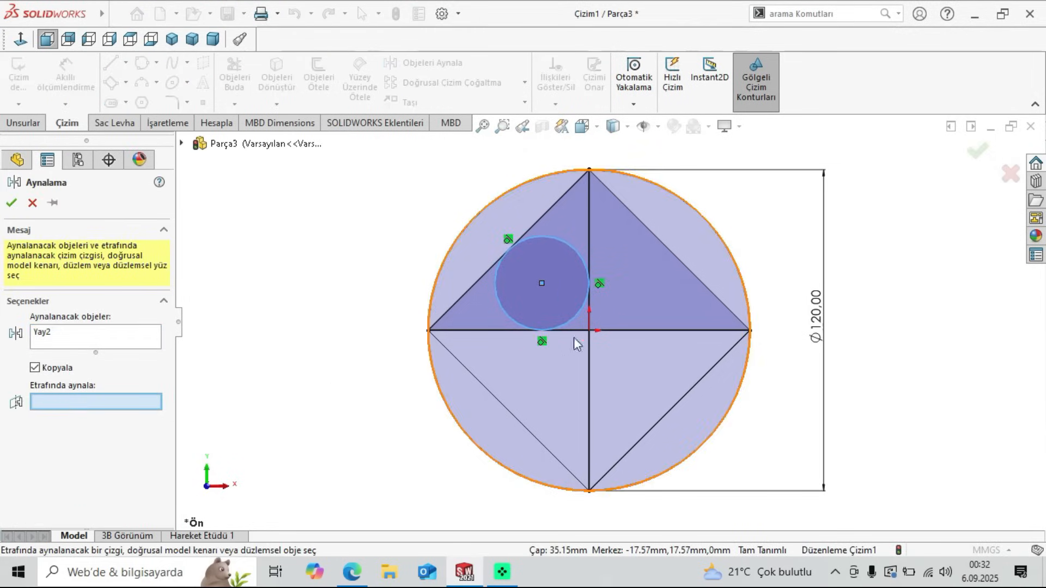
click(588, 234)
click(12, 204)
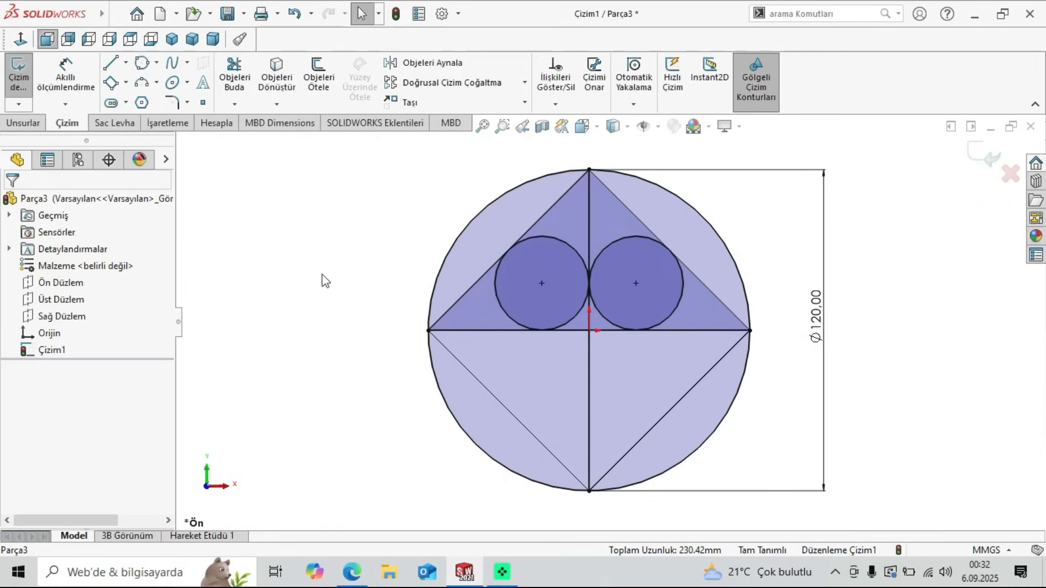
Step: Mirror the two upper small circles about the horizontal diameter line to complete the set of four
click(556, 239)
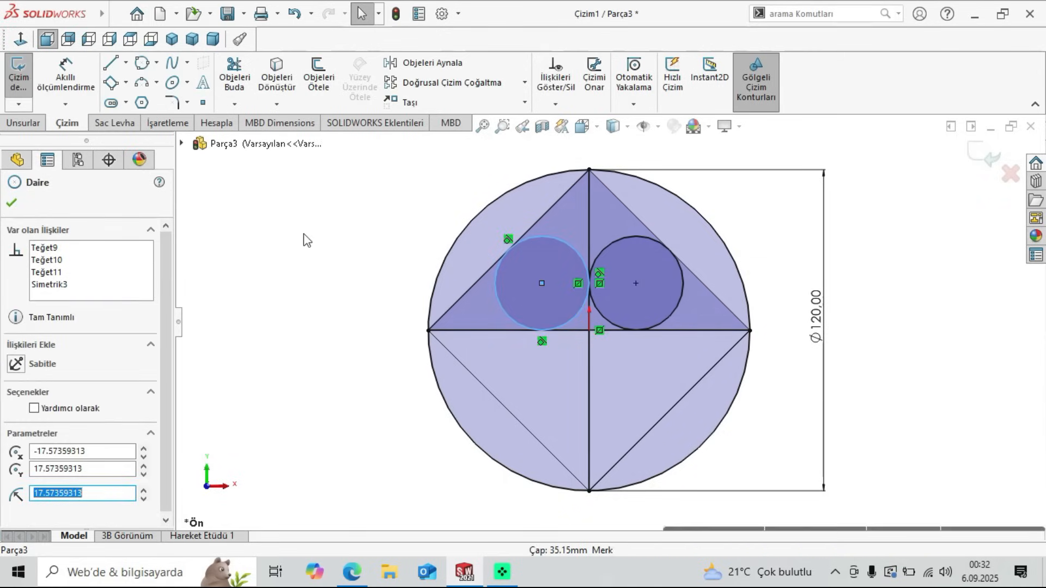
click(320, 224)
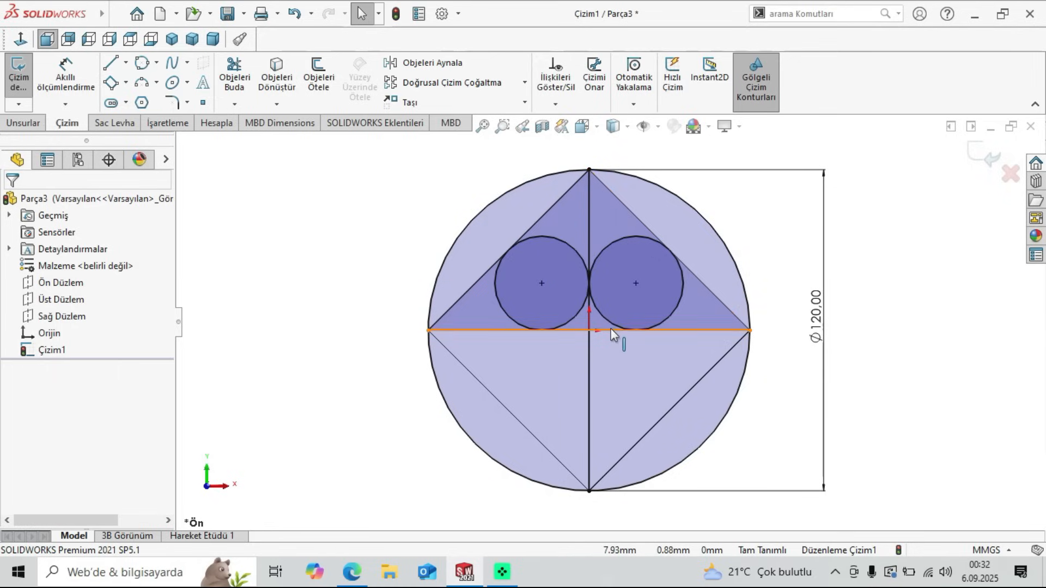
click(433, 65)
click(568, 251)
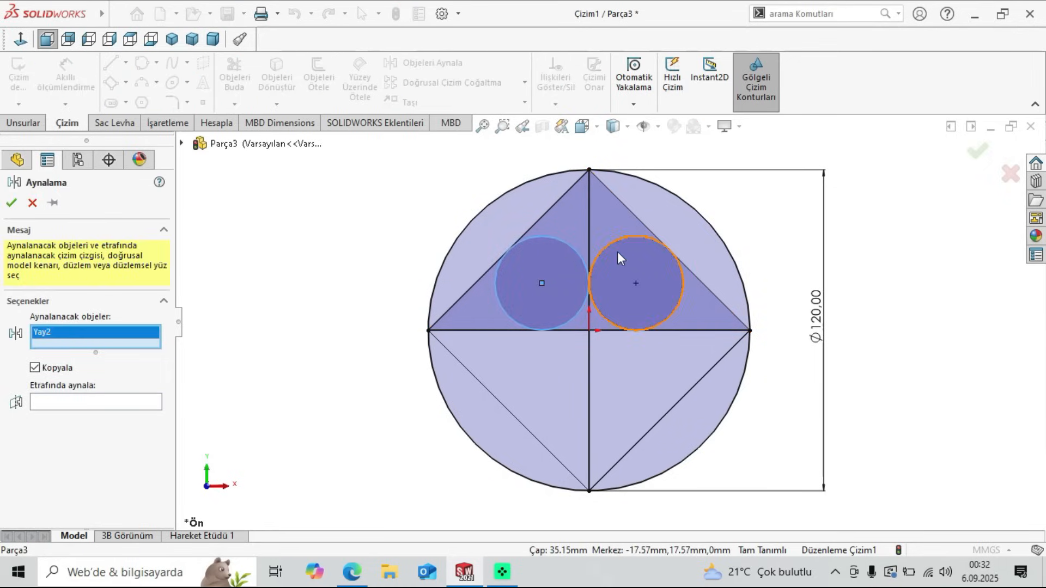
click(615, 250)
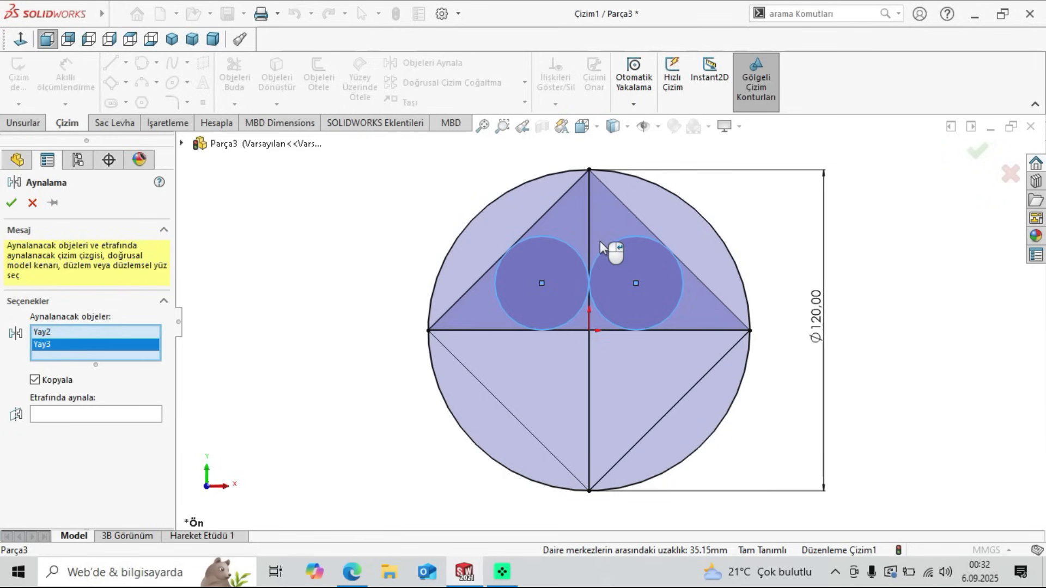
click(106, 413)
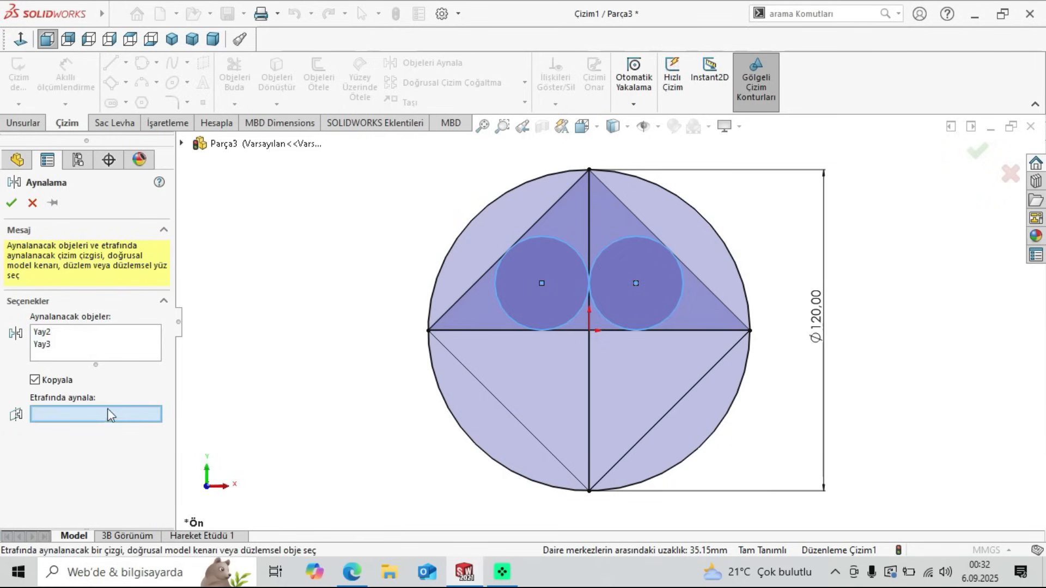
click(510, 331)
click(12, 203)
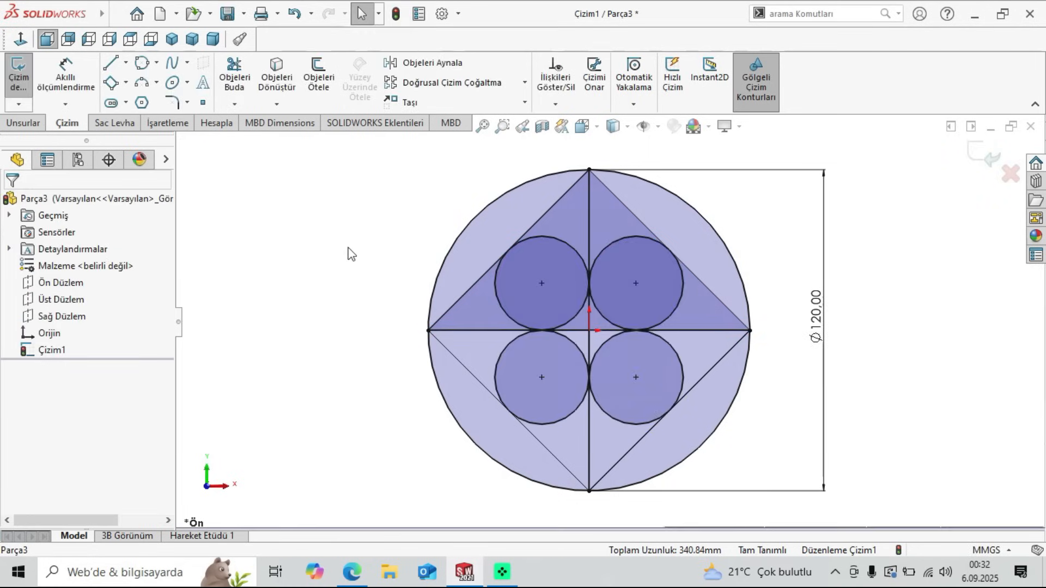
Step: Start a boss extrusion of the sketch and select the upper-half regions: the square's areas, both small circles and the outer segments
mouse_move(577, 324)
middle_down()
mouse_move(527, 338)
mouse_move(541, 339)
middle_up()
click(29, 126)
click(30, 88)
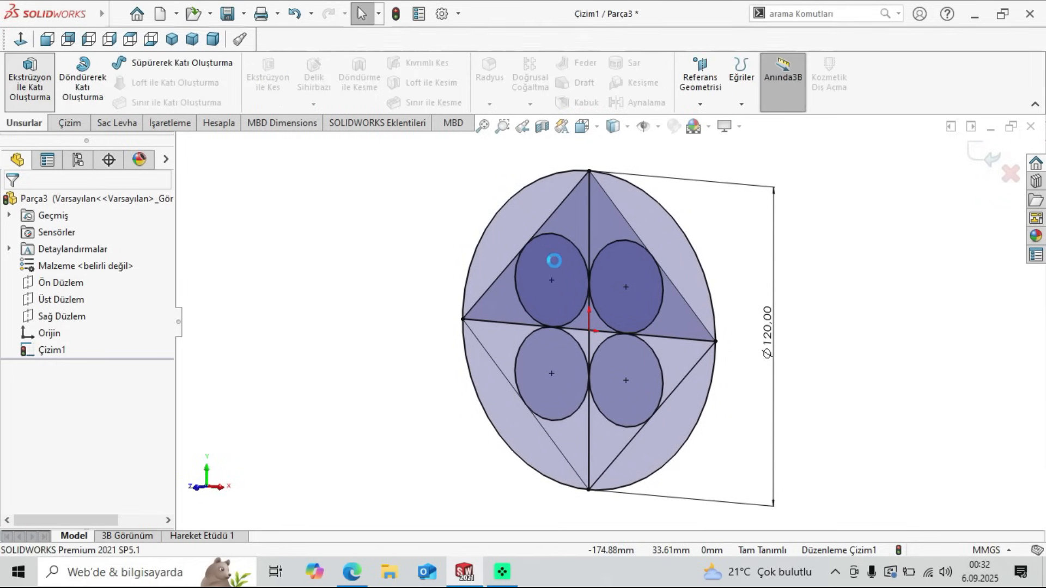
click(609, 233)
click(687, 324)
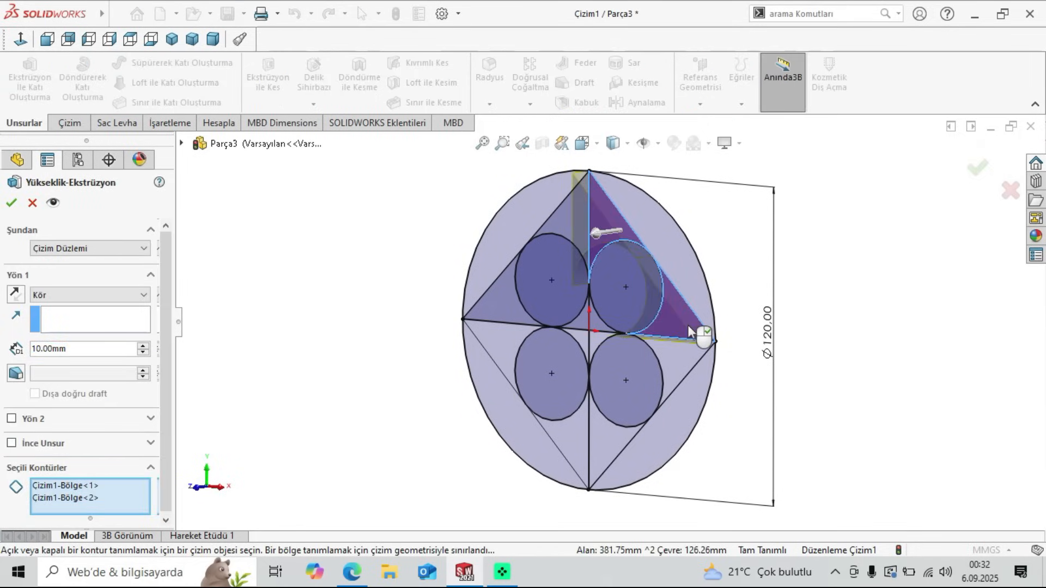
click(612, 301)
click(546, 276)
click(568, 226)
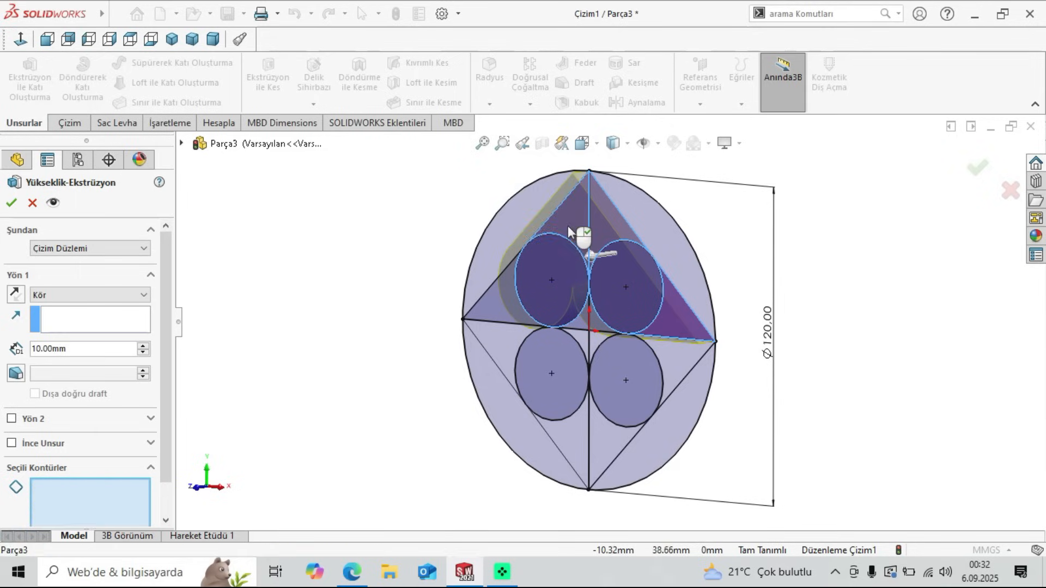
click(500, 265)
click(665, 246)
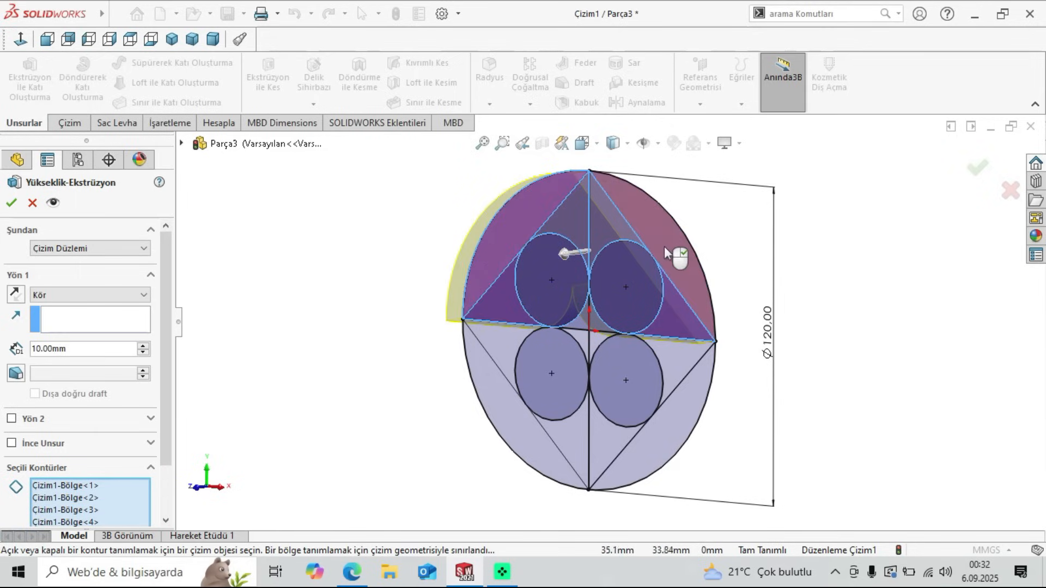
Step: Add the lower-half regions to the extrusion: the outer segments, both small circles and the surrounding square areas
click(669, 410)
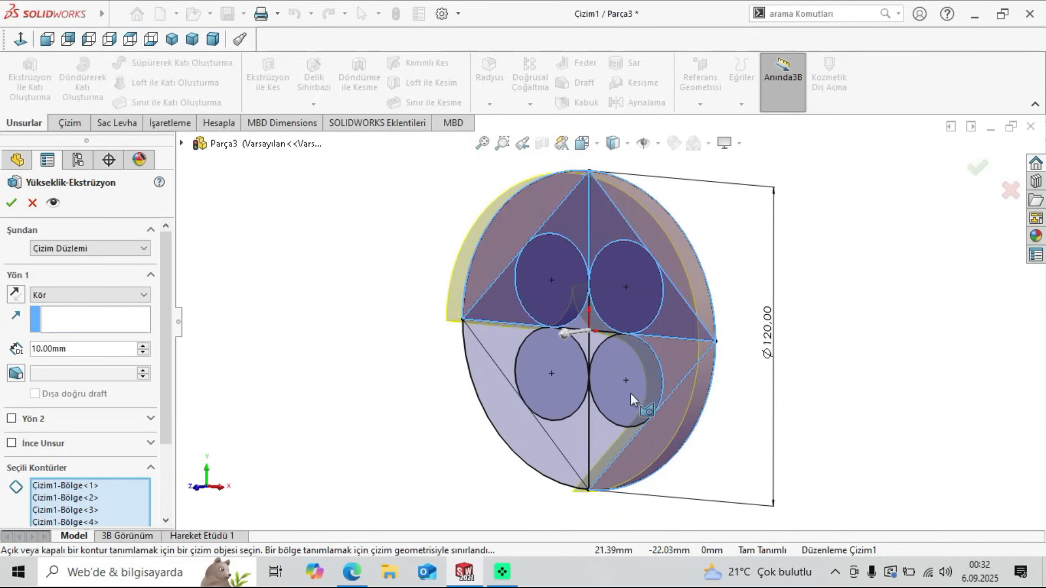
click(613, 392)
click(539, 357)
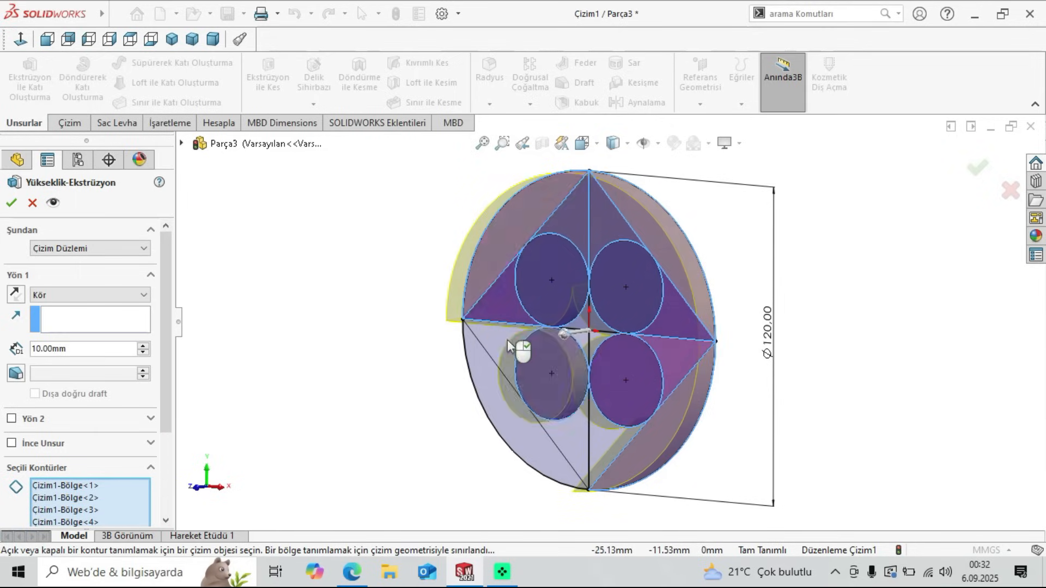
click(493, 376)
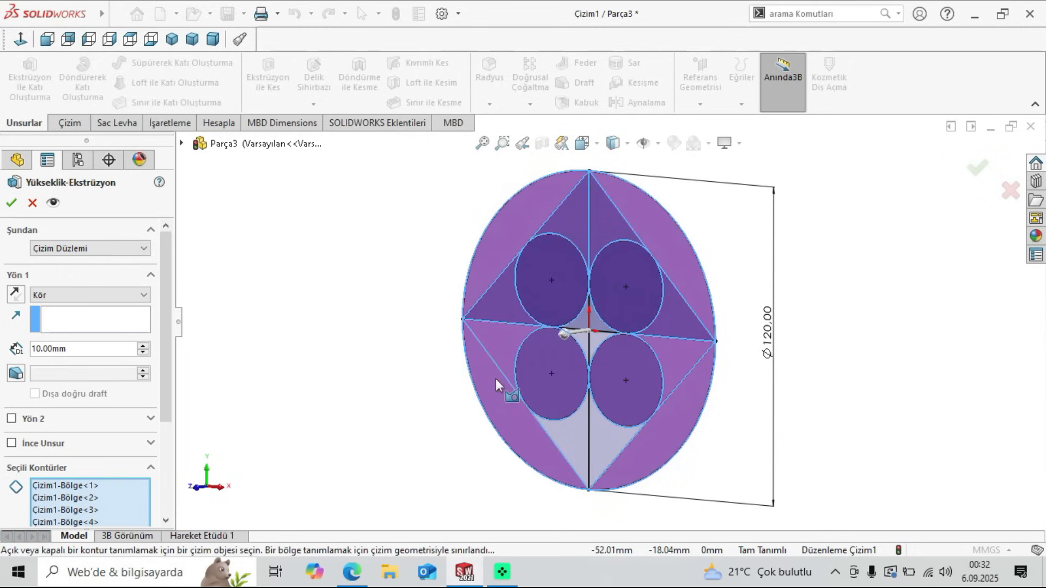
click(600, 434)
Step: Add the small central regions between the four circles and finish the extrusion at 10 mm
scroll(581, 381, down, 5)
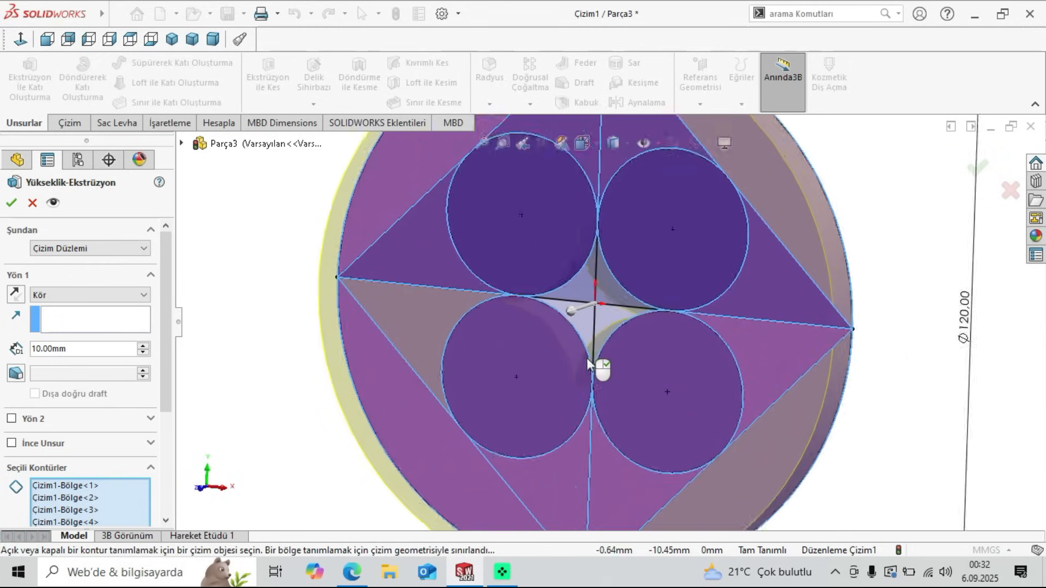
scroll(587, 358, down, 2)
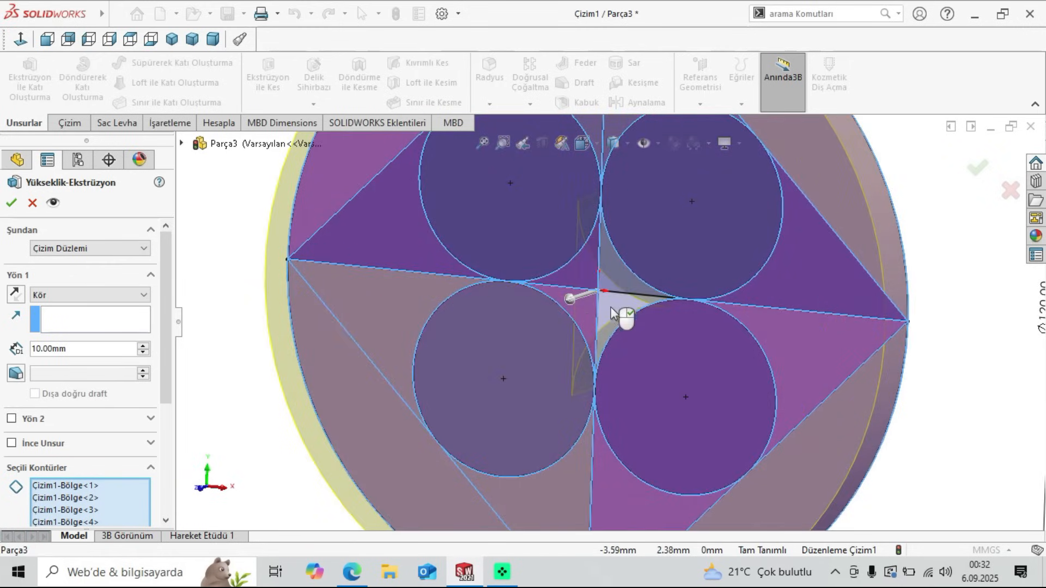
click(612, 310)
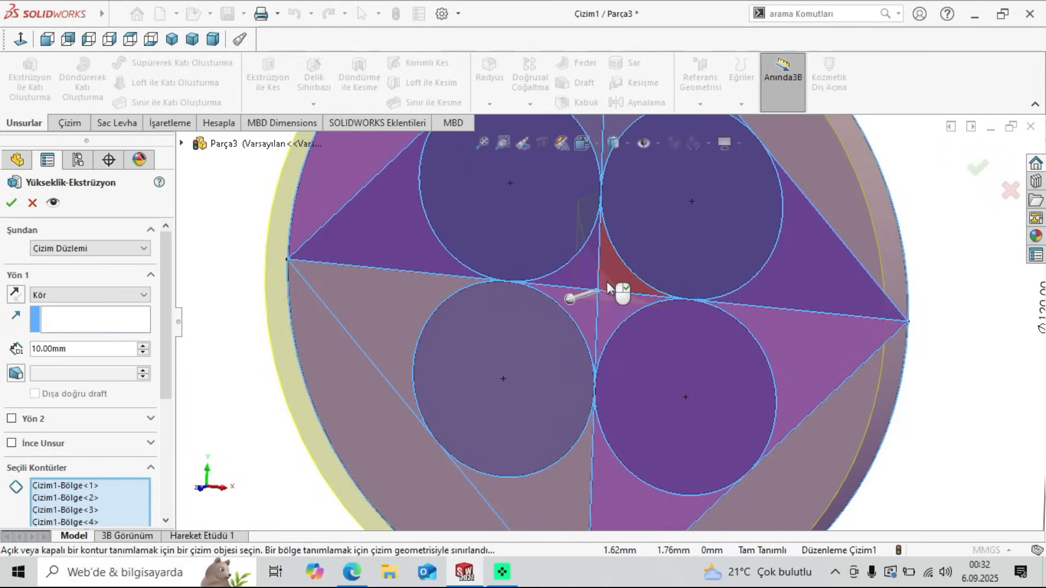
scroll(613, 354, up, 5)
middle_drag(592, 345, 568, 342)
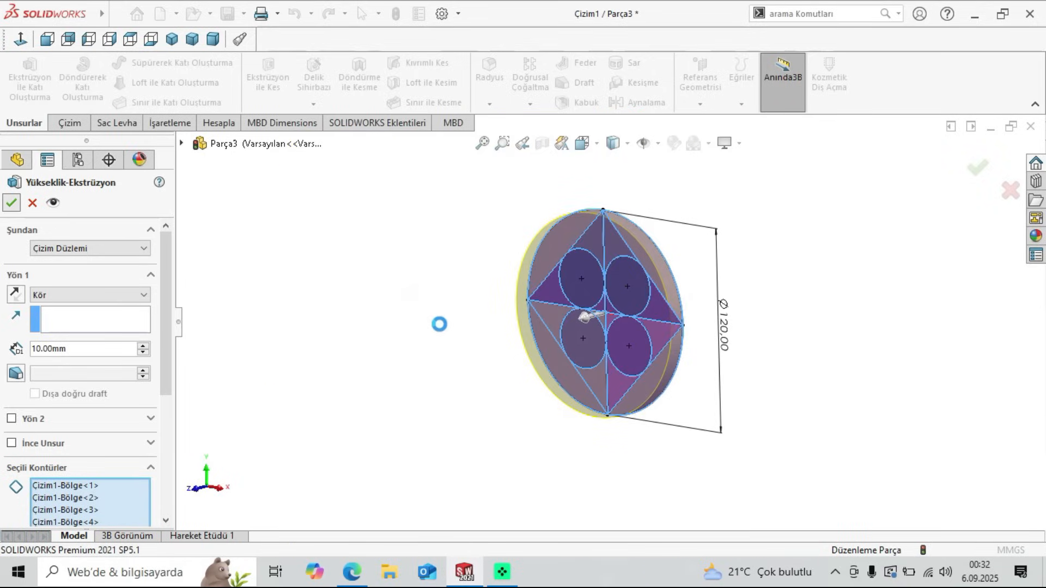
click(439, 330)
Step: Delete the disc extrusion while keeping its sketch
middle_drag(476, 357, 588, 367)
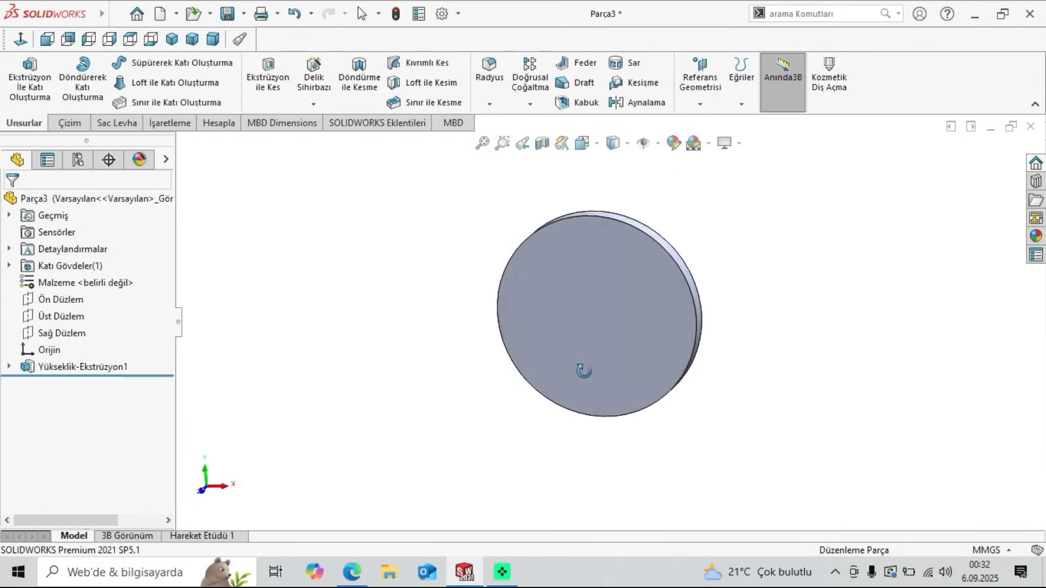
right_click(64, 367)
click(102, 349)
click(613, 208)
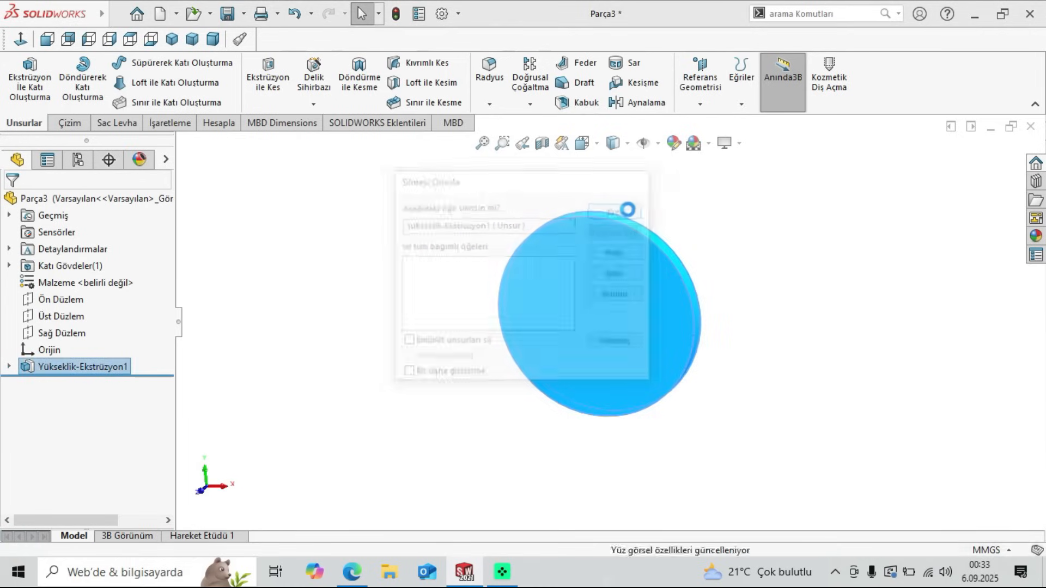
middle_drag(628, 288, 599, 294)
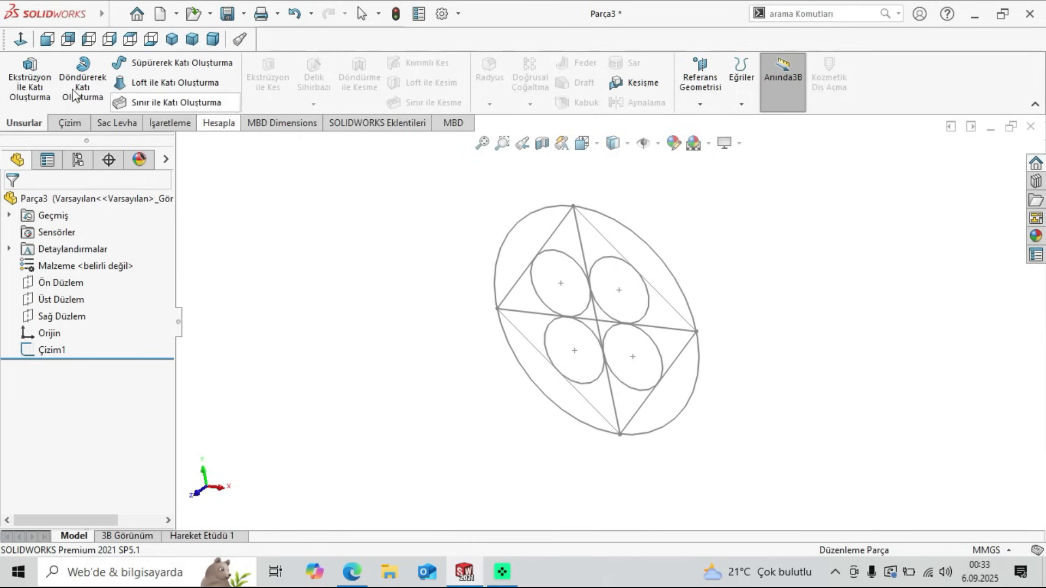
click(33, 94)
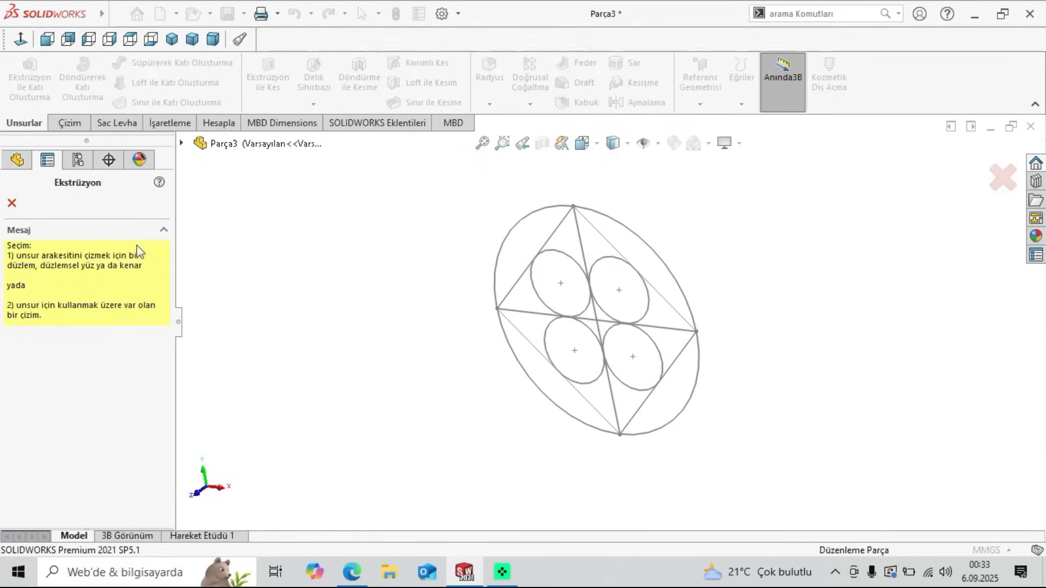
click(506, 225)
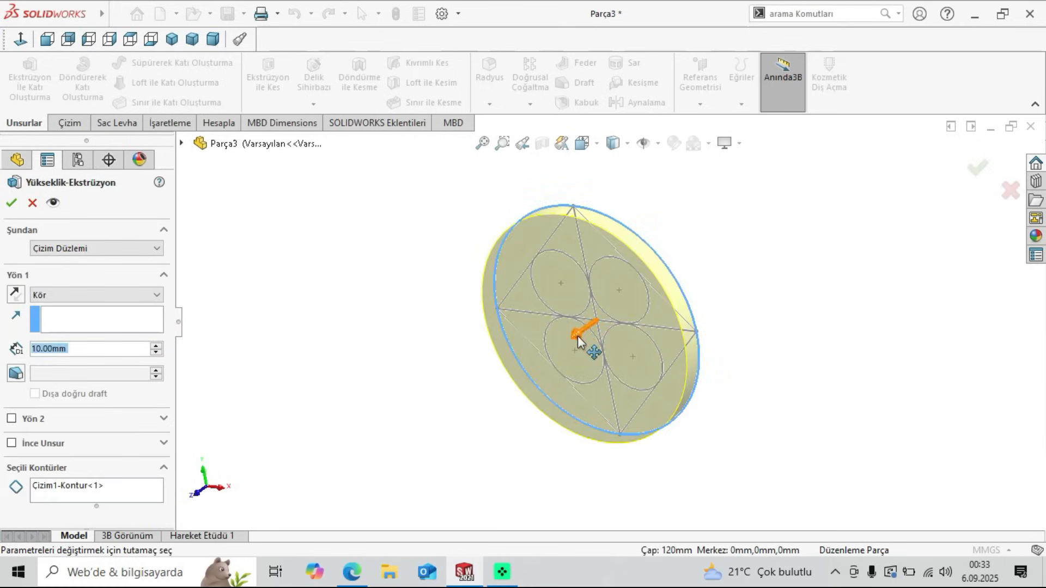
middle_drag(578, 336, 588, 330)
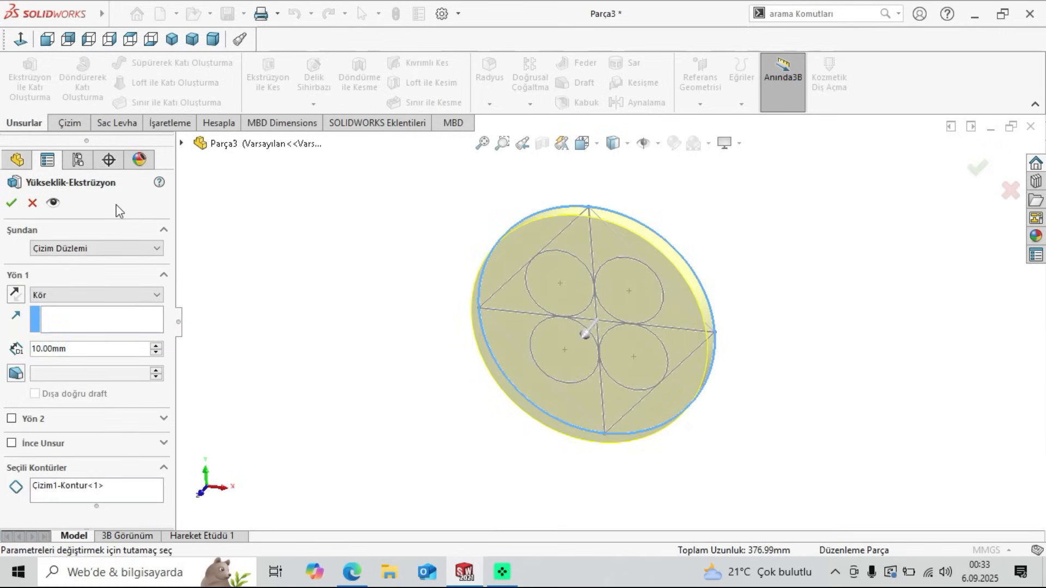
click(32, 203)
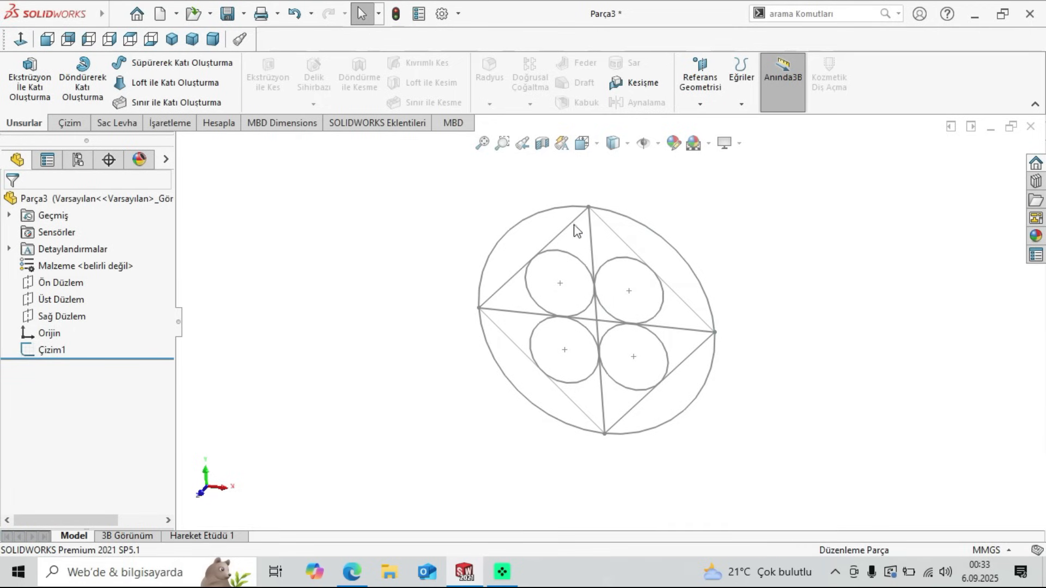
Step: Reopen the sketch and start a boss extrusion, selecting the upper outer segments and the upper square regions outside the small circles
click(561, 209)
click(607, 146)
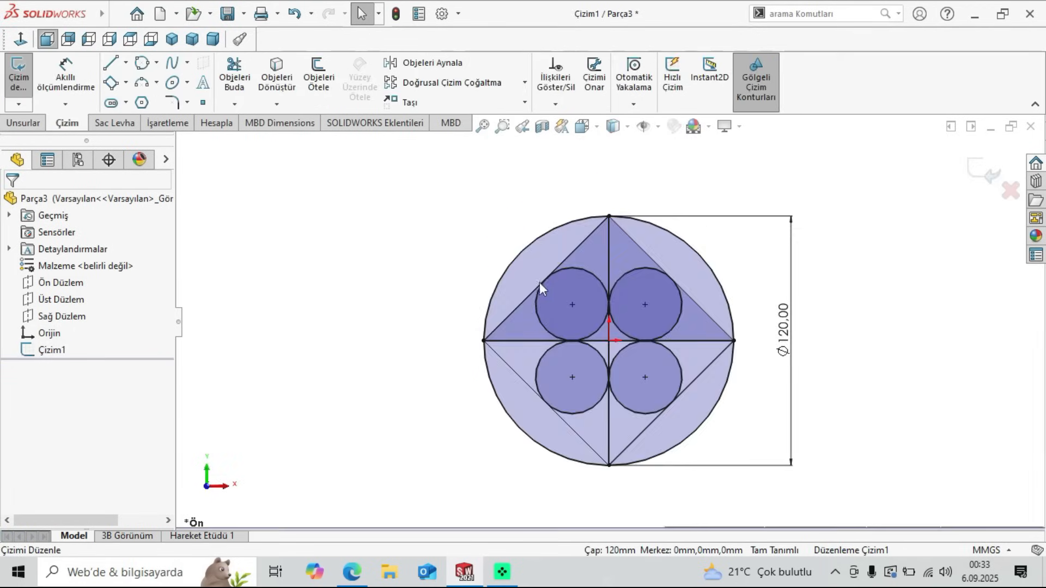
click(23, 123)
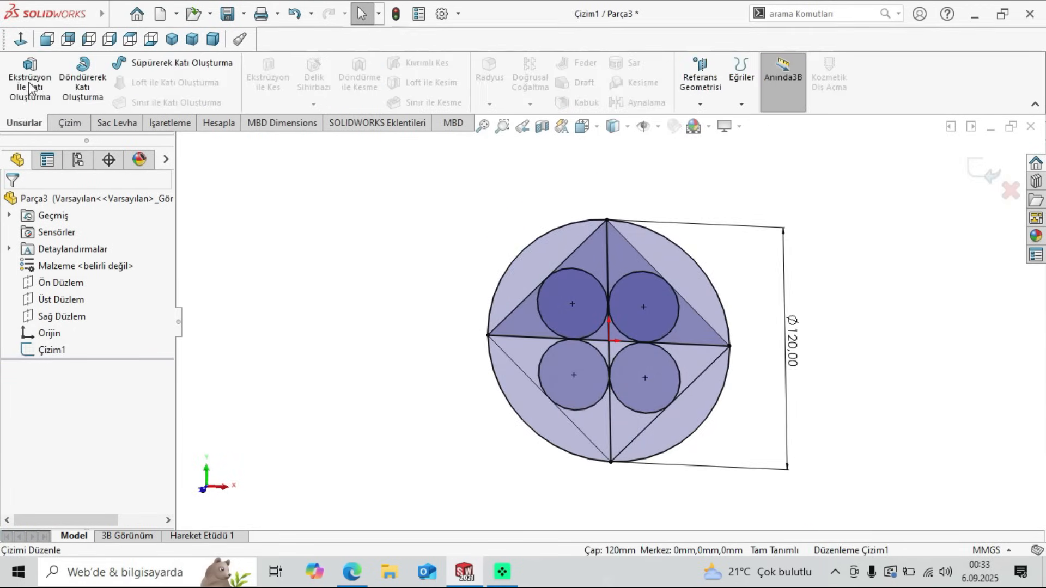
click(29, 82)
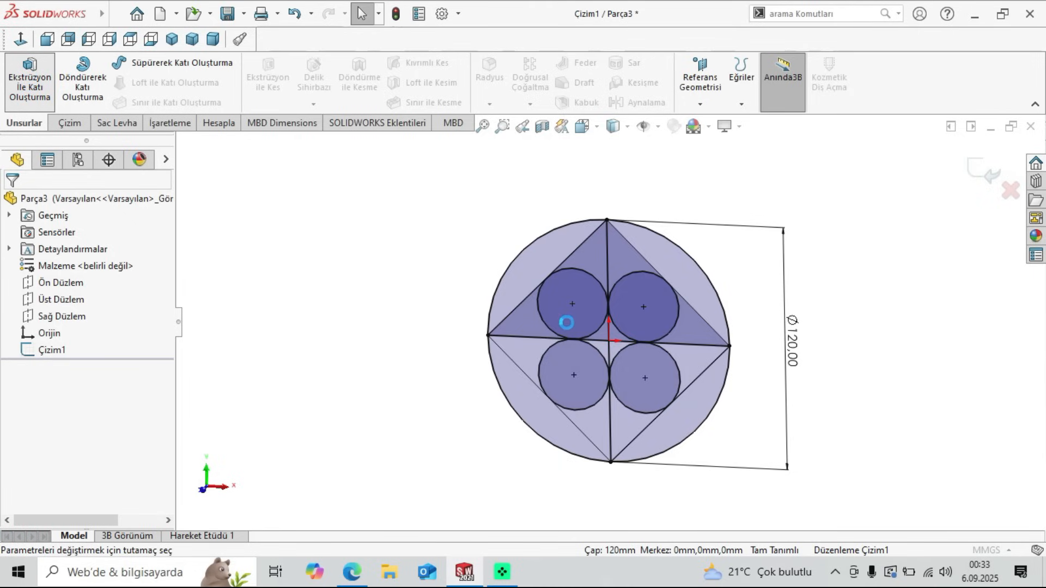
click(551, 253)
click(590, 263)
click(528, 322)
middle_drag(606, 326, 611, 318)
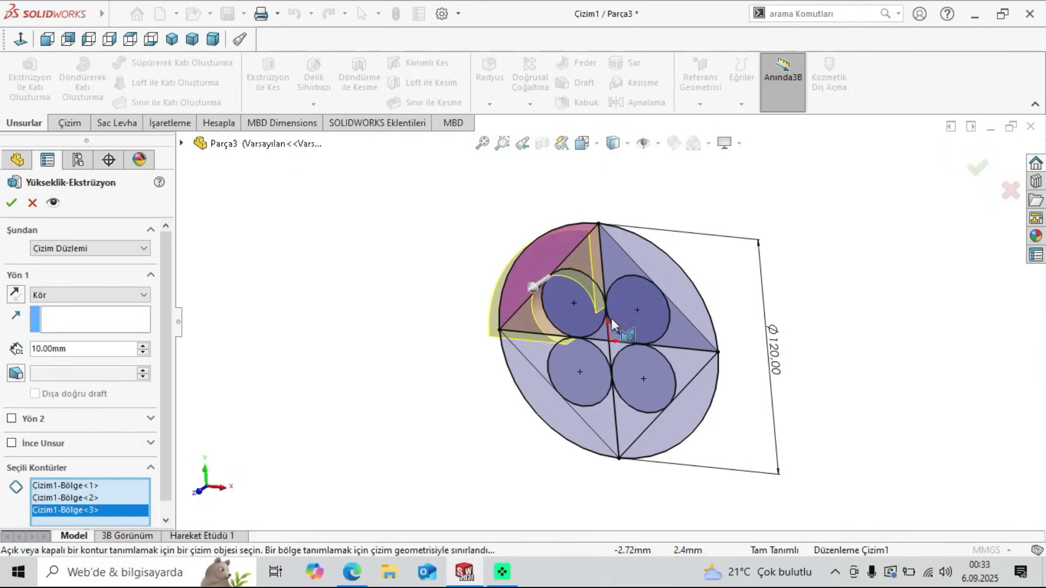
click(615, 260)
click(653, 260)
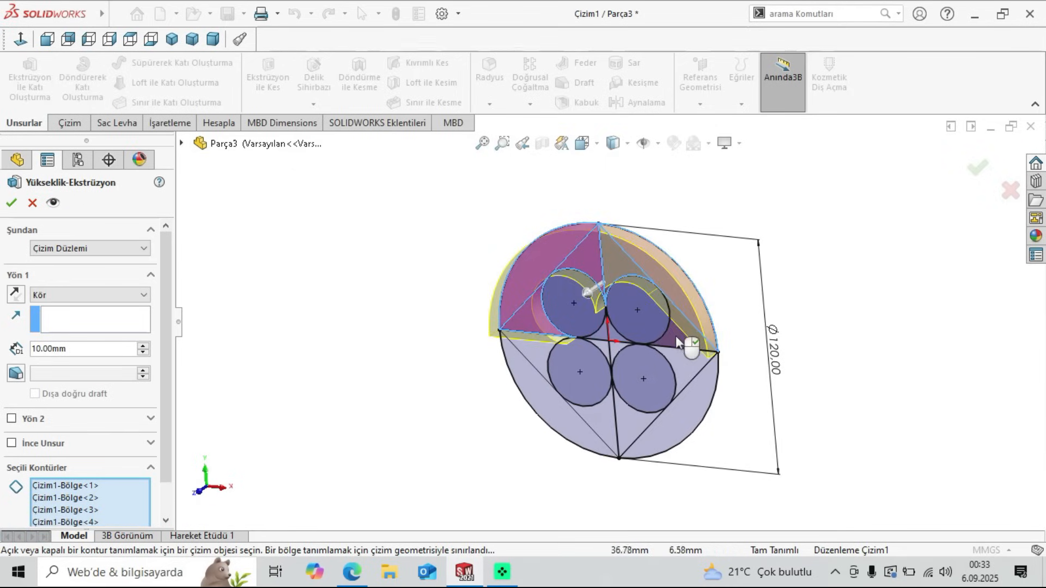
Step: Add the lower outer segments and the lower square regions outside the small circles to the extrusion
click(691, 399)
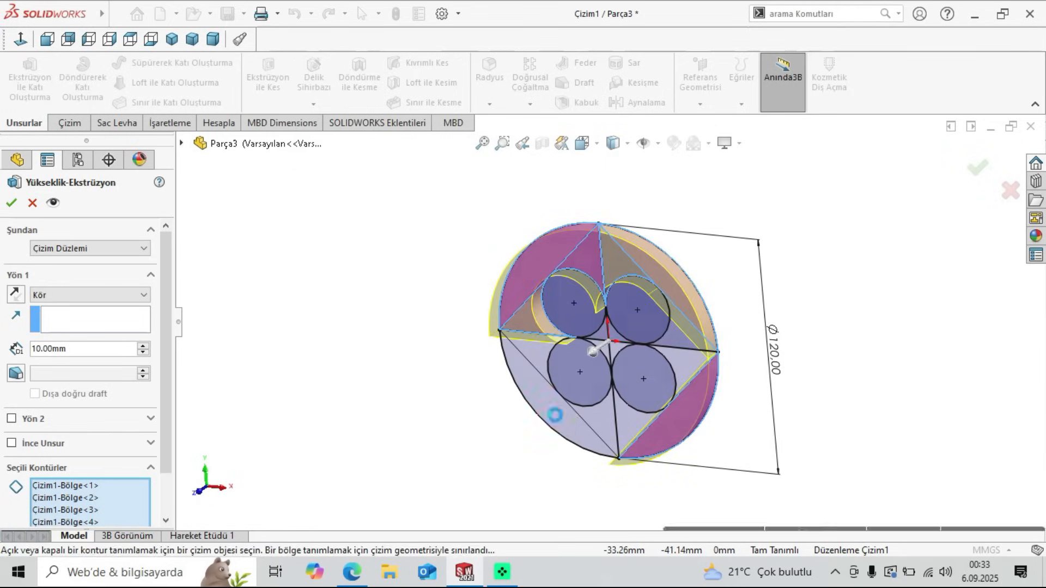
click(555, 416)
middle_drag(550, 406, 552, 407)
click(598, 416)
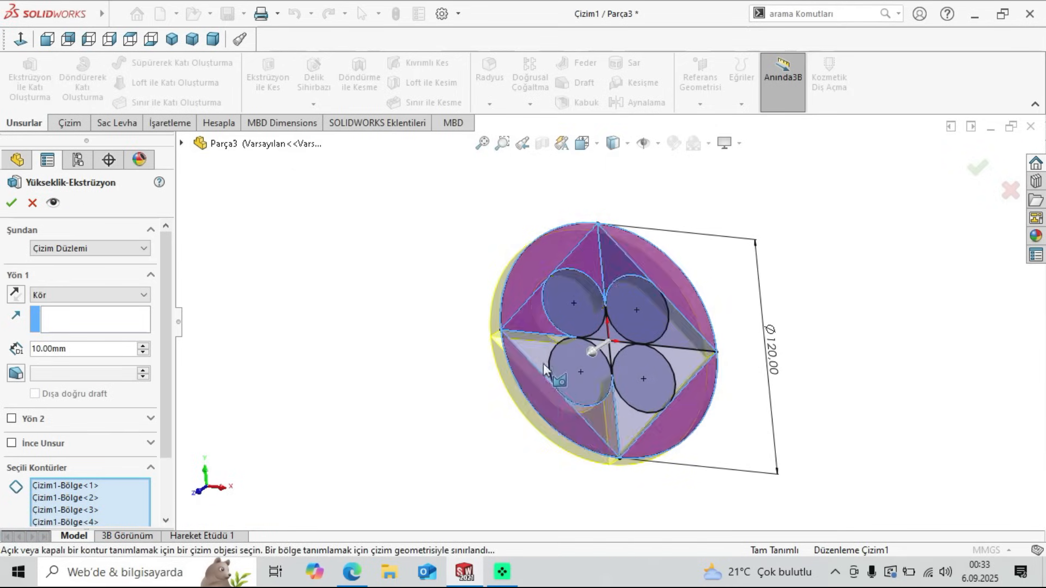
click(536, 351)
click(641, 415)
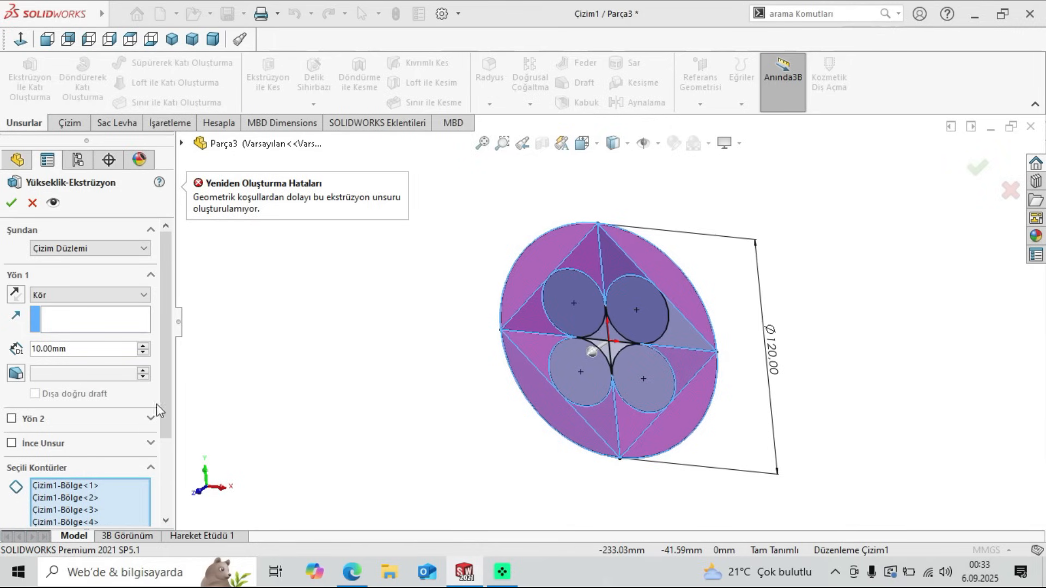
Step: Remove the last two selected regions from the contour list and accept the extrusion at 10 mm
scroll(162, 420, down, 3)
right_click(70, 518)
click(102, 487)
right_click(53, 517)
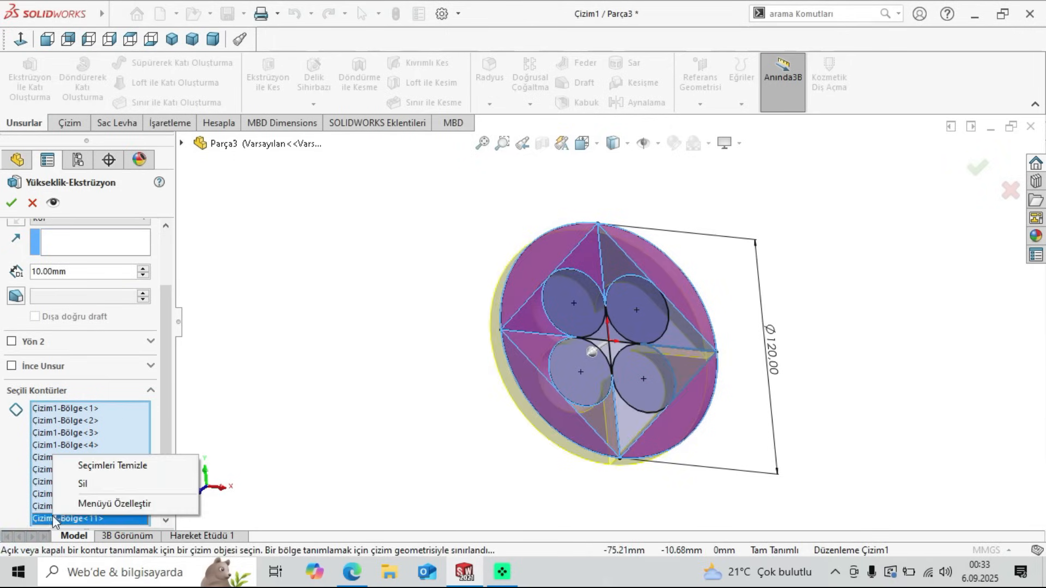
click(82, 484)
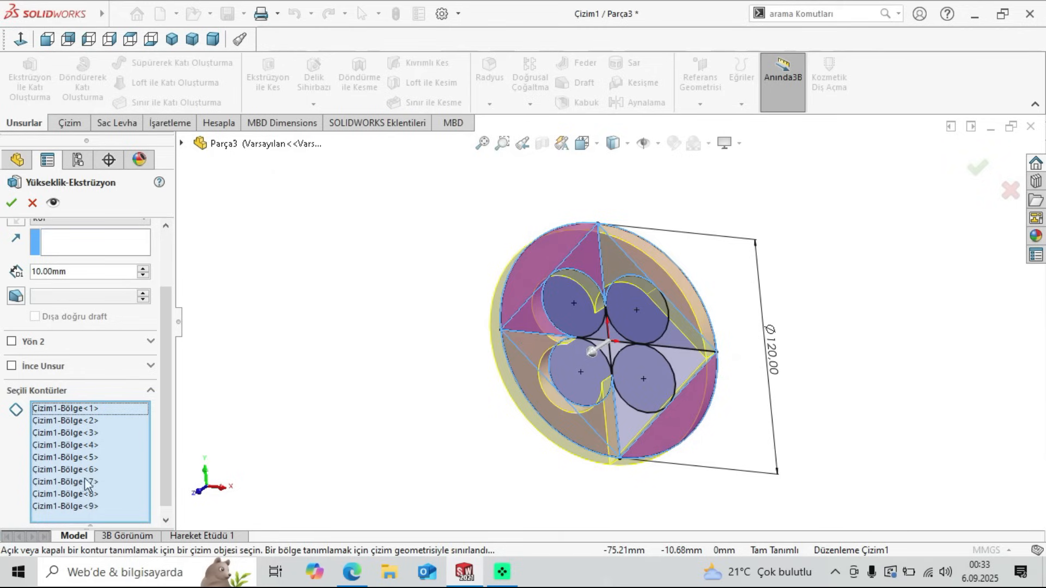
click(12, 201)
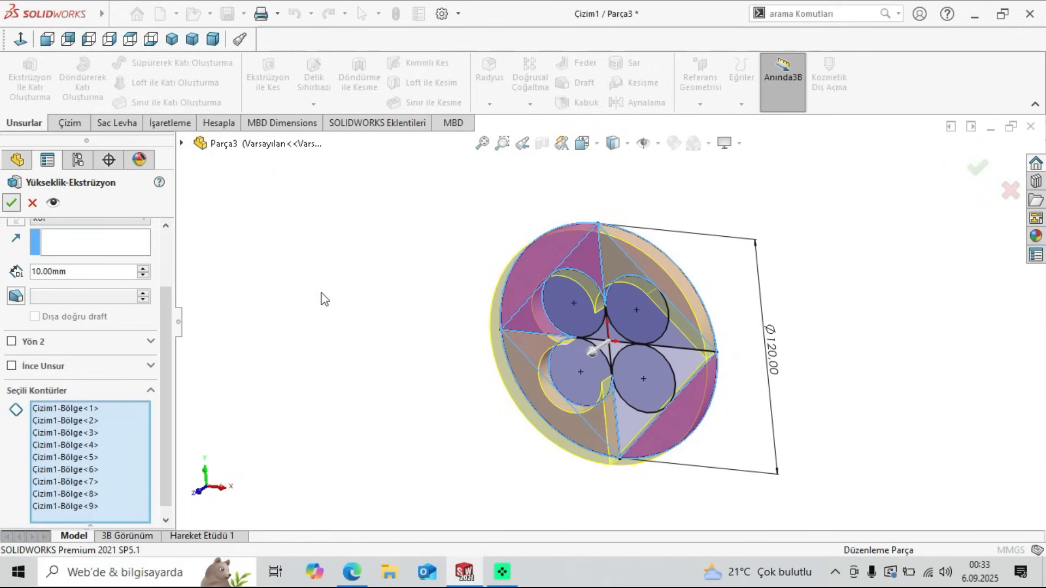
Step: Compare the extruded figure 3 body with the PDF drawing, and close its part without saving
mouse_move(367, 329)
middle_down()
mouse_move(631, 369)
mouse_move(681, 345)
mouse_move(629, 383)
mouse_move(626, 346)
mouse_move(647, 360)
mouse_move(622, 285)
mouse_move(626, 222)
mouse_move(626, 309)
mouse_move(591, 325)
mouse_move(652, 221)
mouse_move(614, 327)
mouse_move(584, 256)
mouse_move(599, 305)
middle_up()
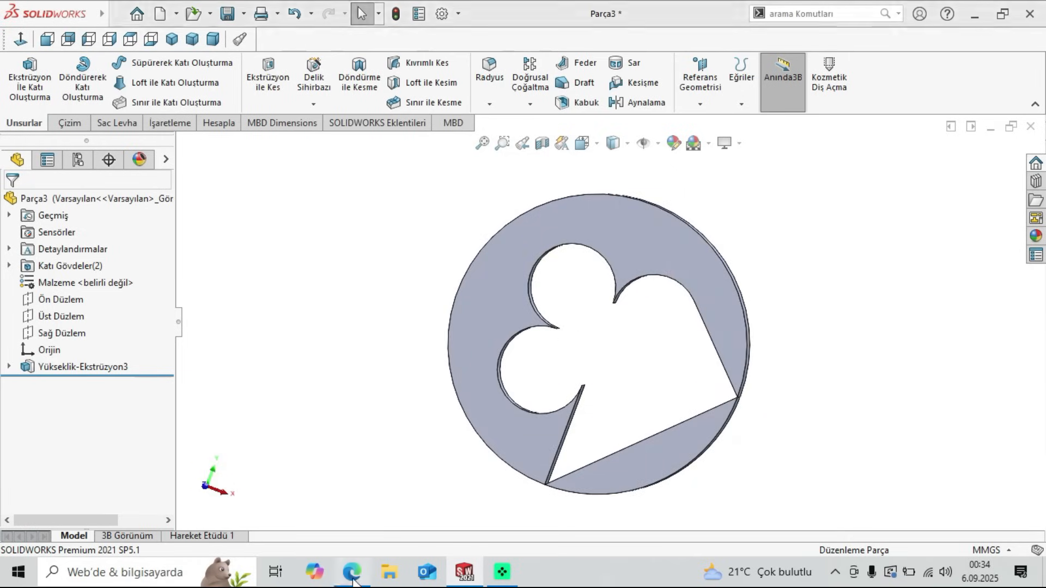
click(352, 573)
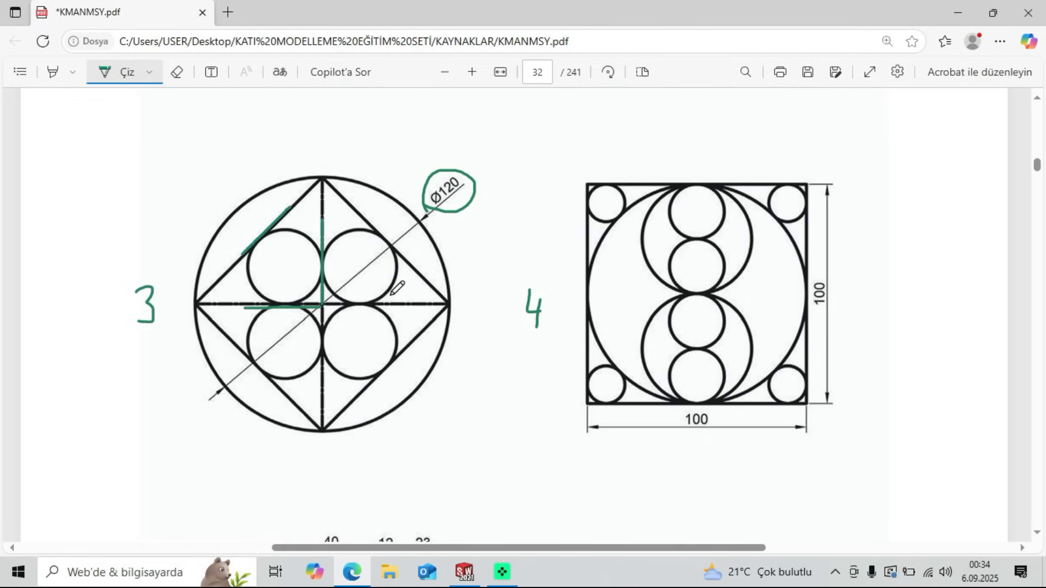
click(463, 573)
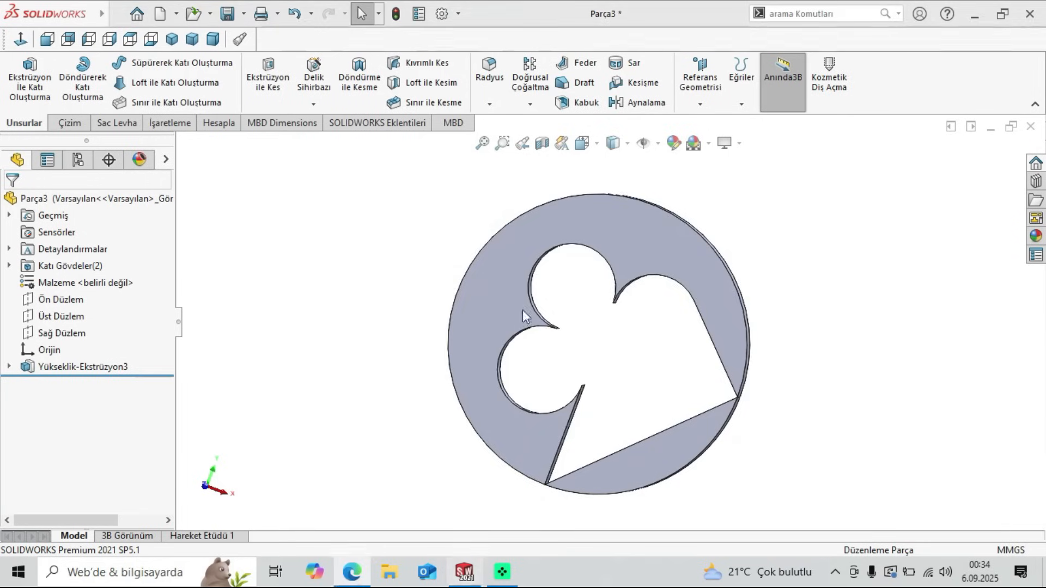
click(1031, 126)
click(488, 303)
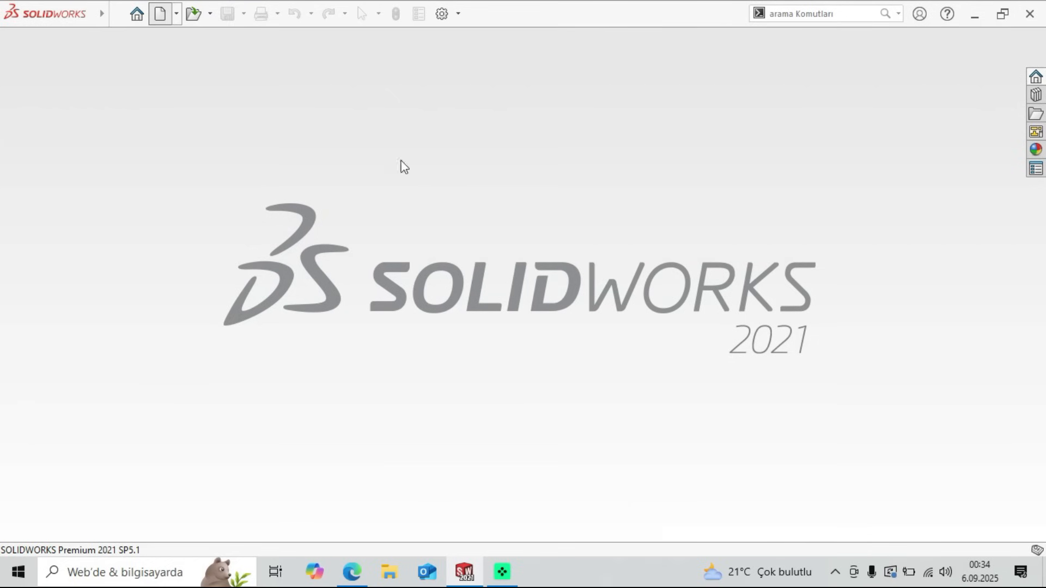
Step: Create a new part and apply the plain white scene to its background
key(ctrl+n)
click(631, 476)
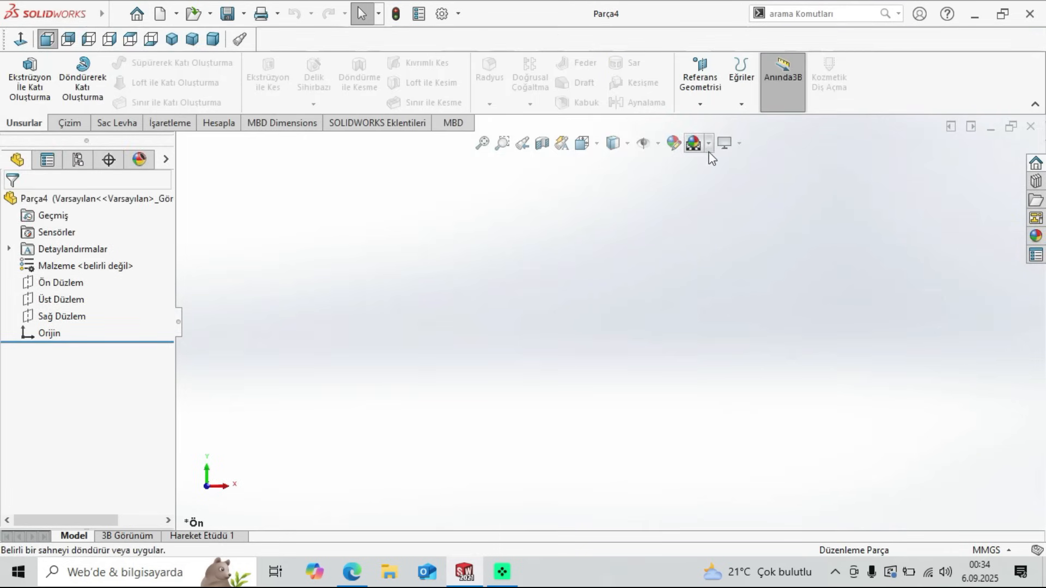
click(708, 145)
click(730, 180)
Step: Switch to the PDF in Edge, examine figure 4, and mark its outline as a 100 square
click(352, 572)
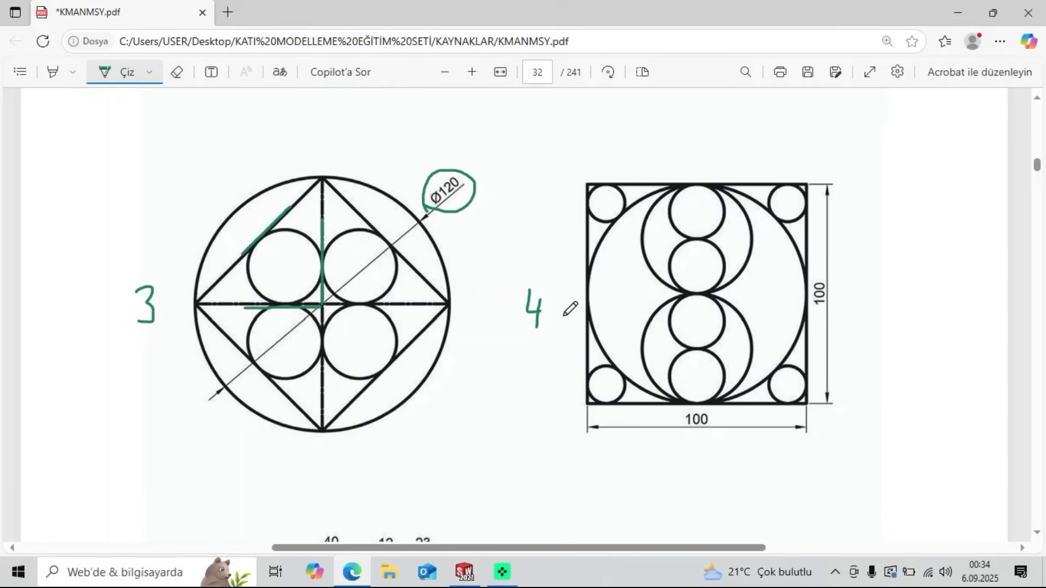
scroll(531, 362, down, 5)
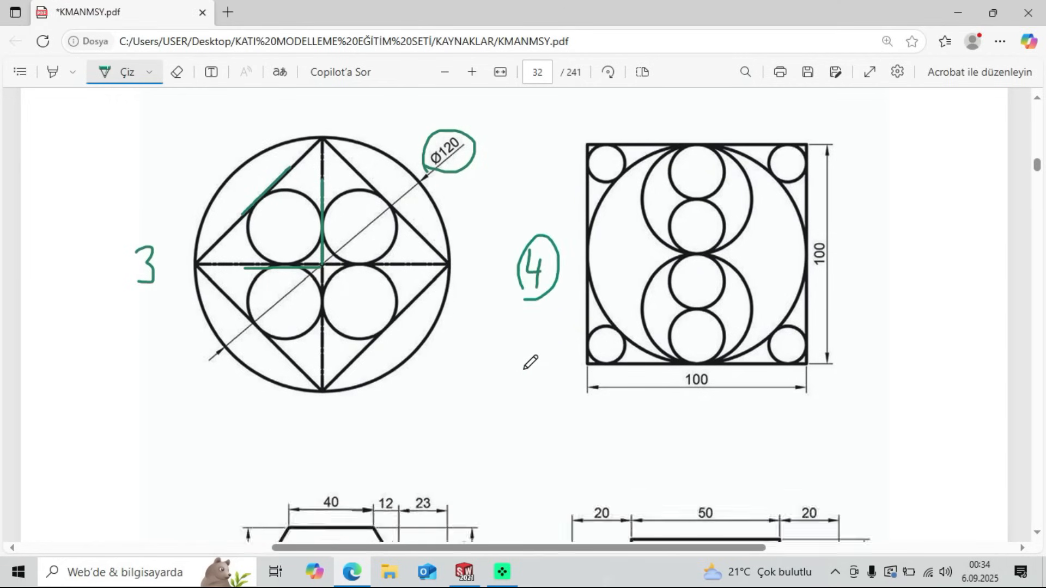
scroll(532, 327, up, 4)
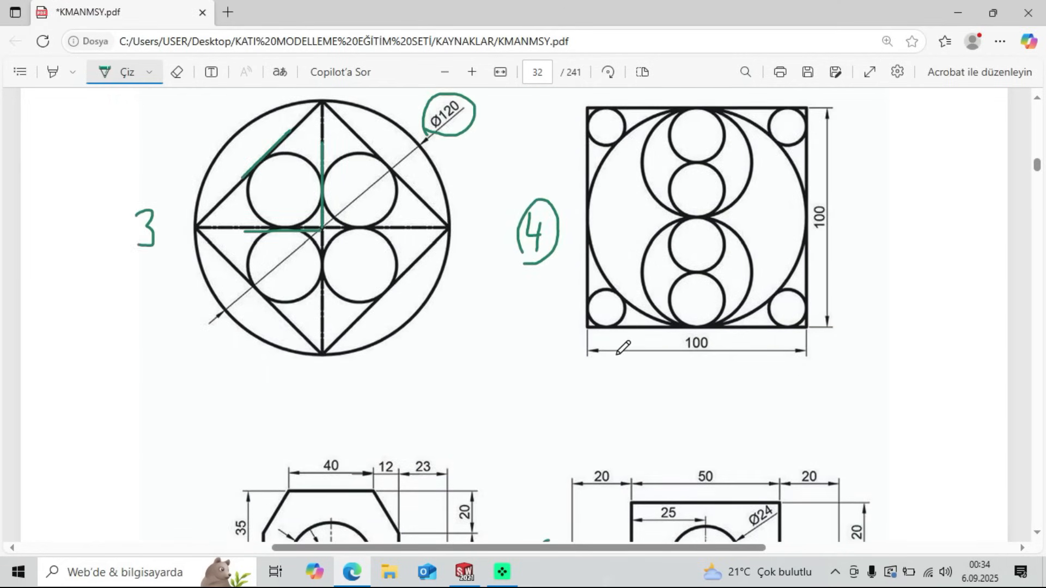
scroll(621, 346, down, 3)
scroll(614, 346, up, 6)
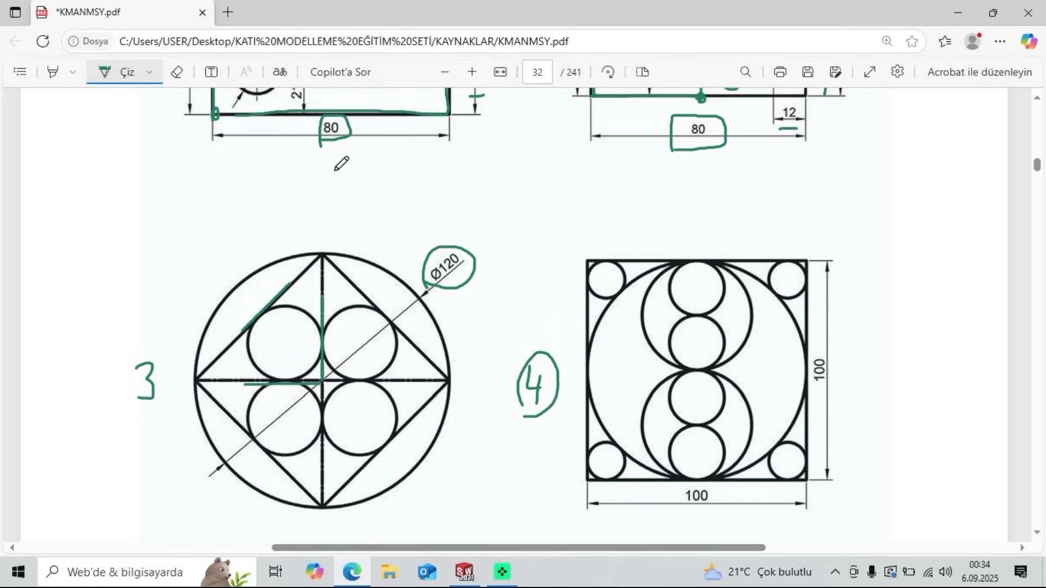
scroll(736, 273, down, 2)
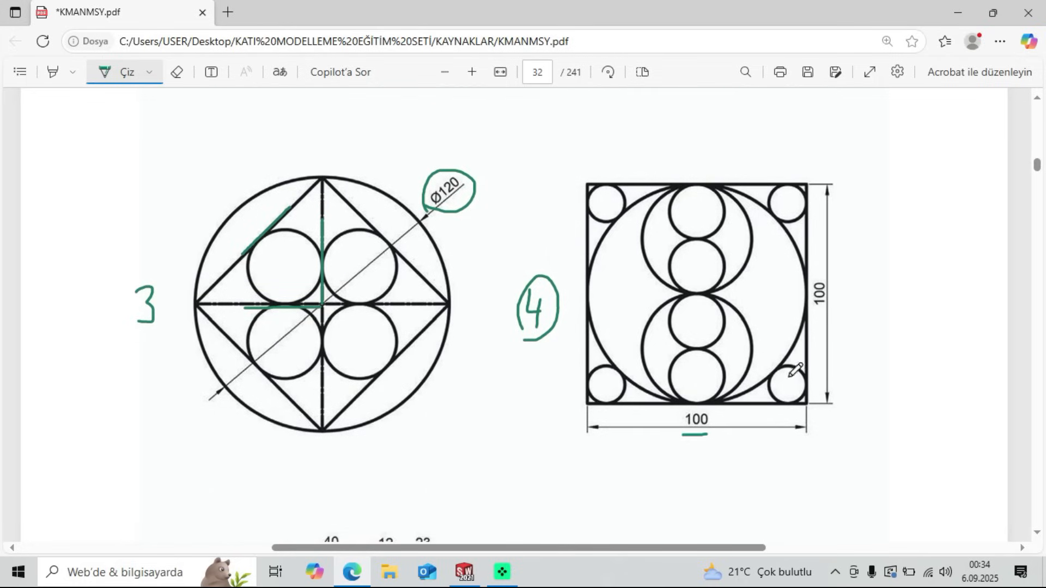
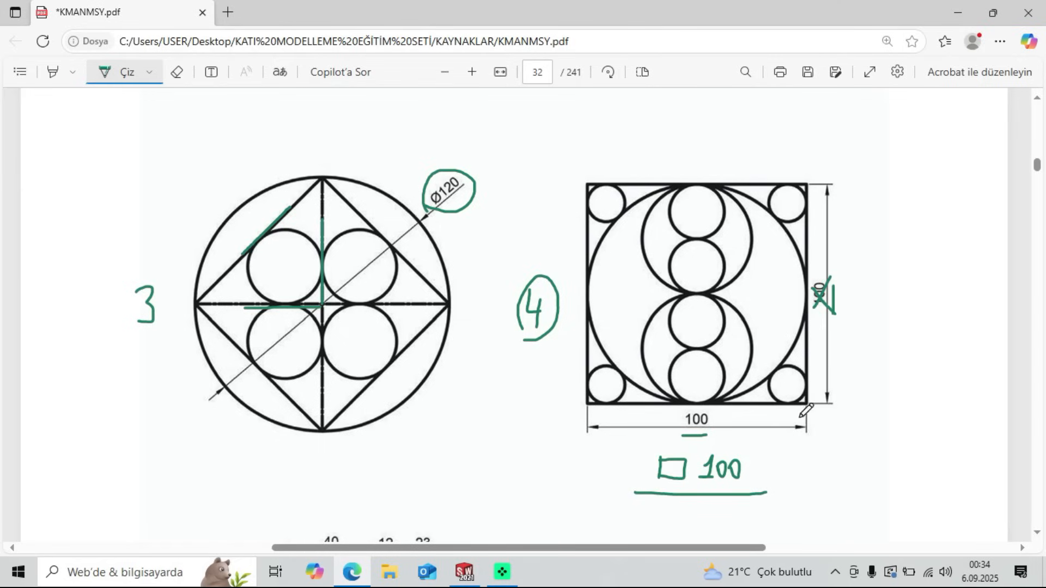
Step: Switch to SOLIDWORKS and sketch a center rectangle about 112 by 101 mm at the origin on the Top Plane (Üst Düzlem)
click(464, 571)
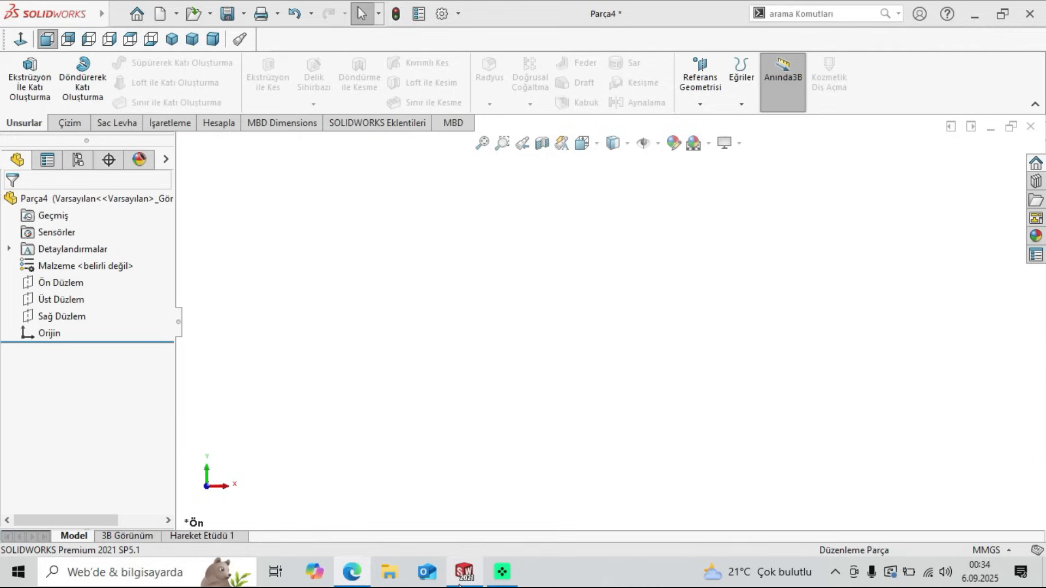
click(33, 300)
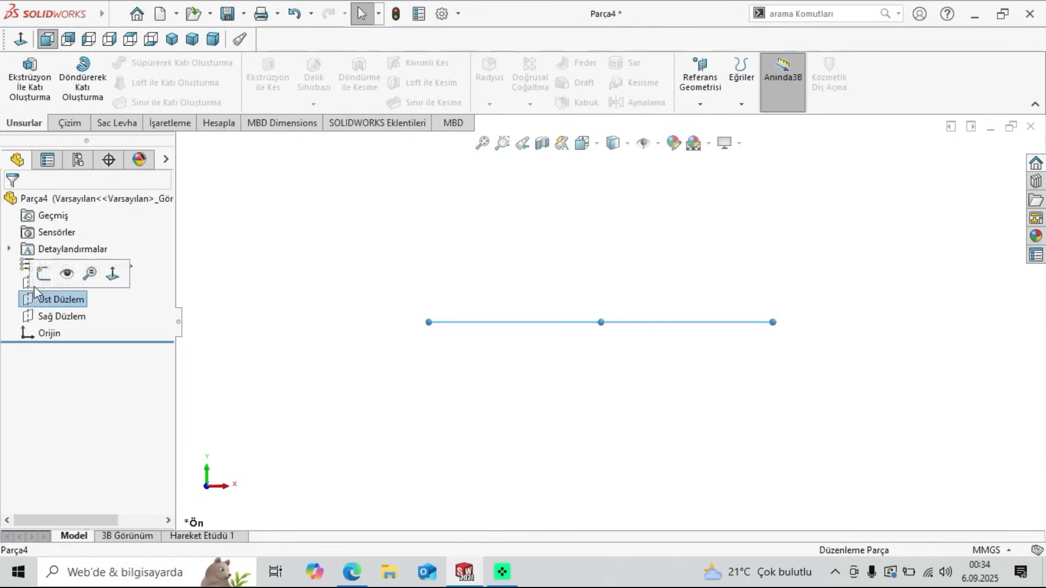
click(44, 275)
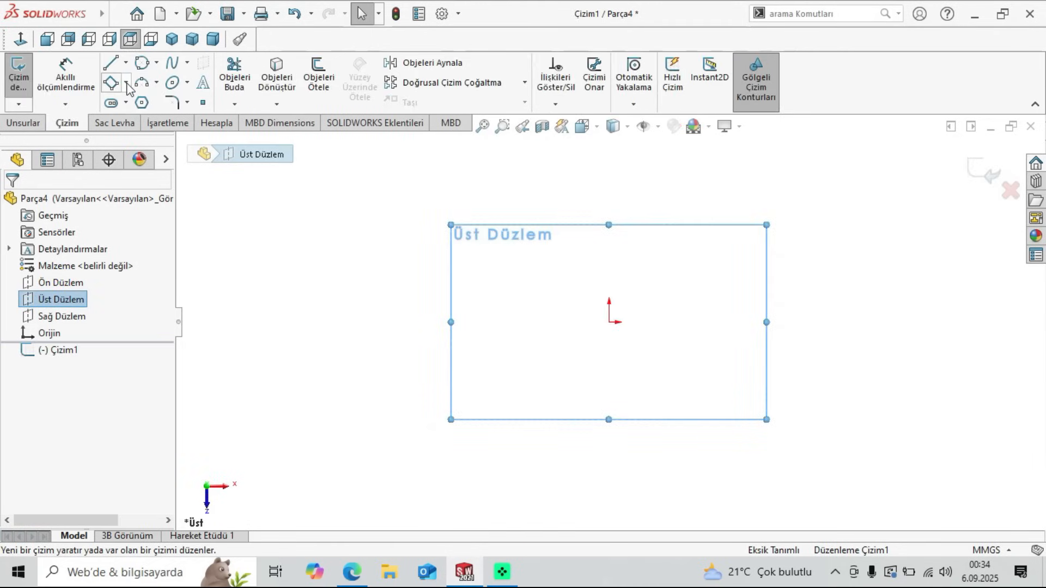
click(126, 82)
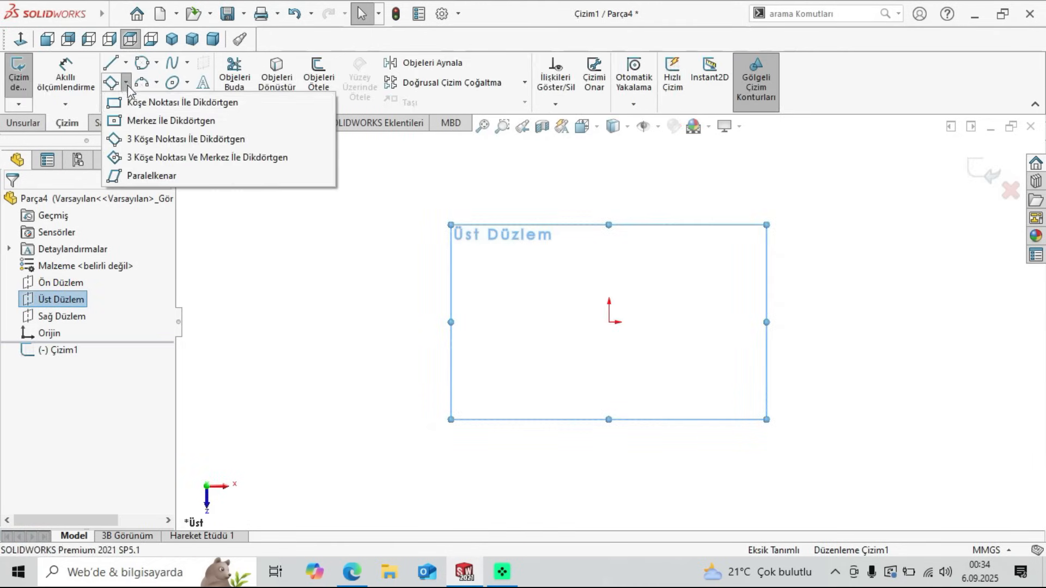
click(155, 122)
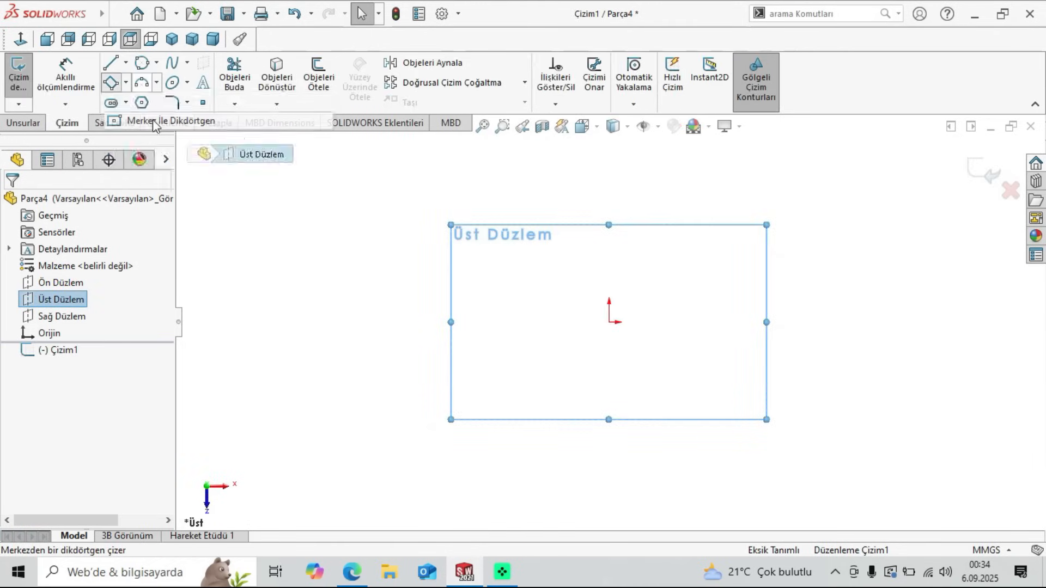
click(609, 322)
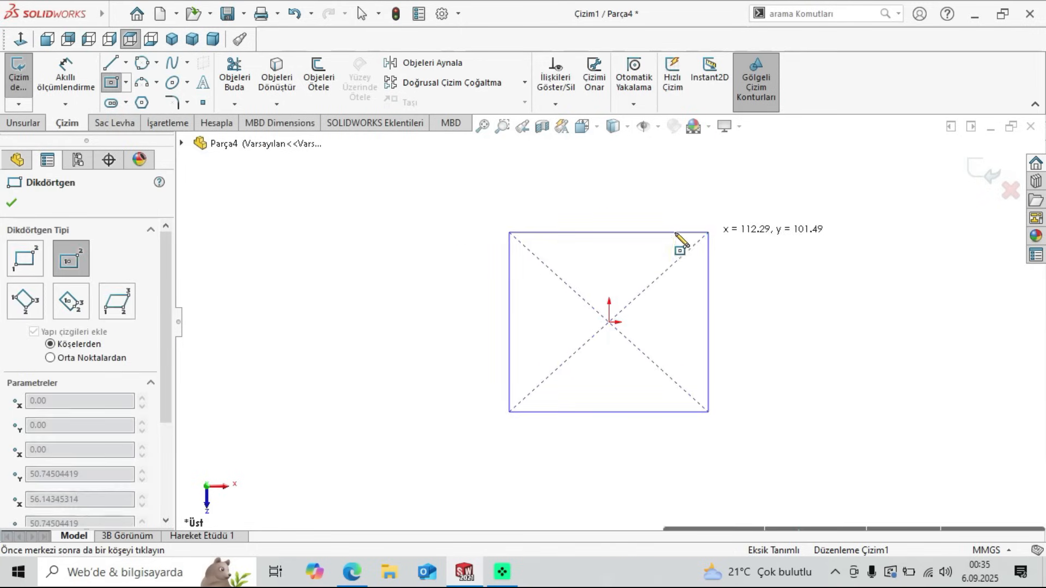
click(676, 234)
Step: Dimension the rectangle's top edge to 100 mm
click(65, 77)
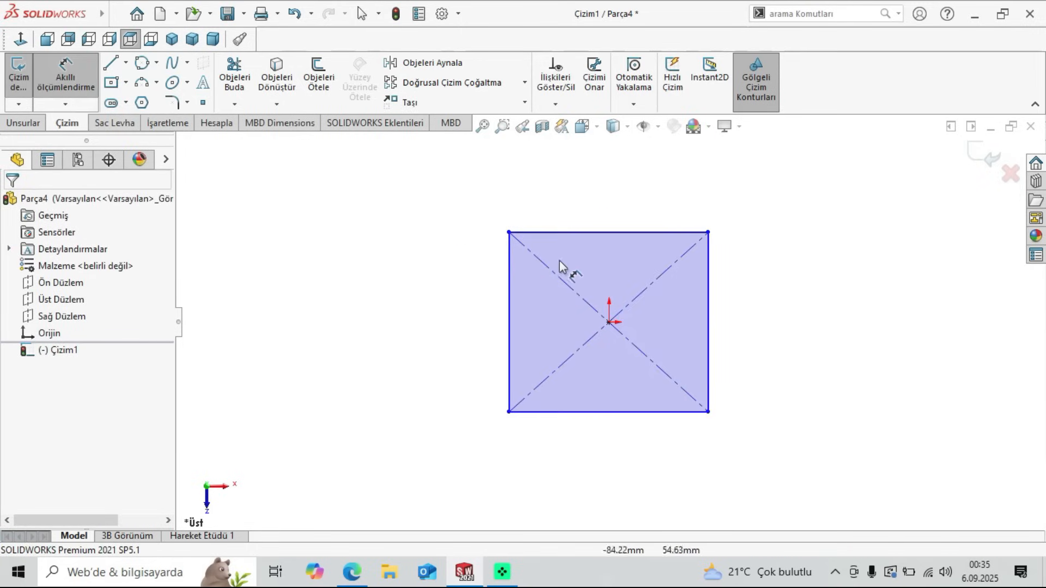
click(608, 233)
click(601, 216)
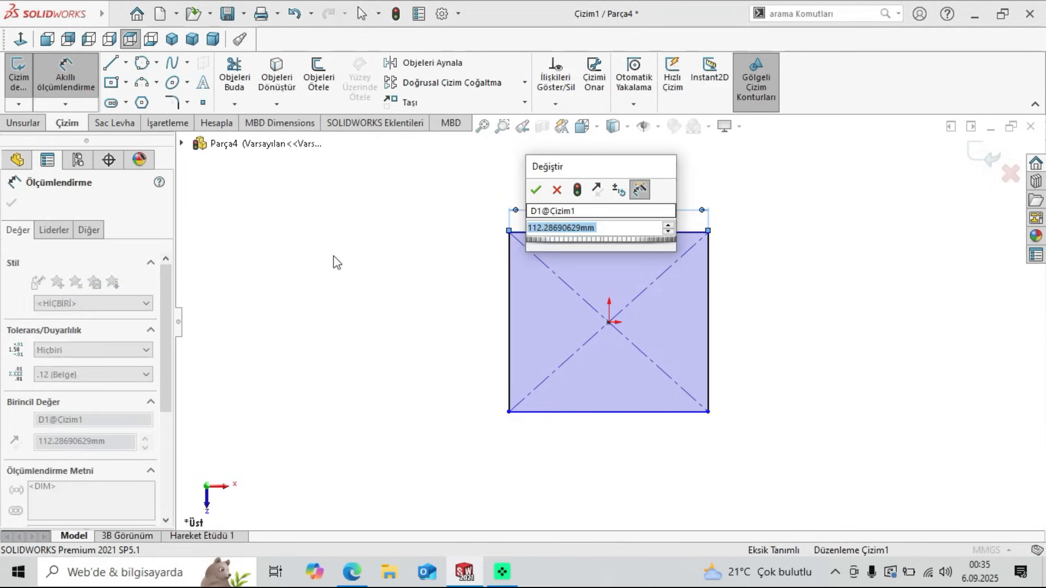
text(100)
key(Return)
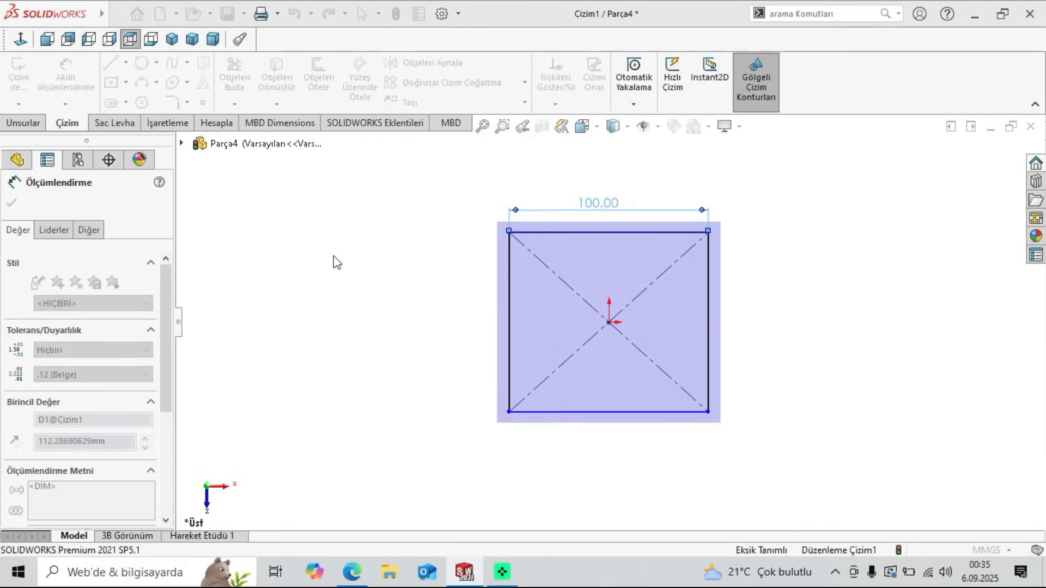
key(Escape)
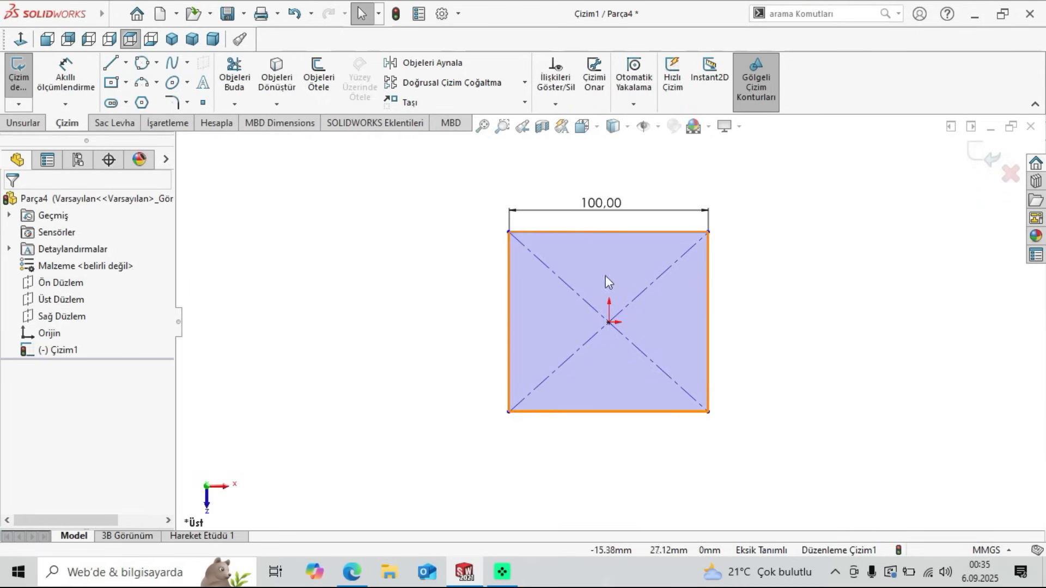
Step: Add an equal relation between the rectangle's top and left edges
click(577, 232)
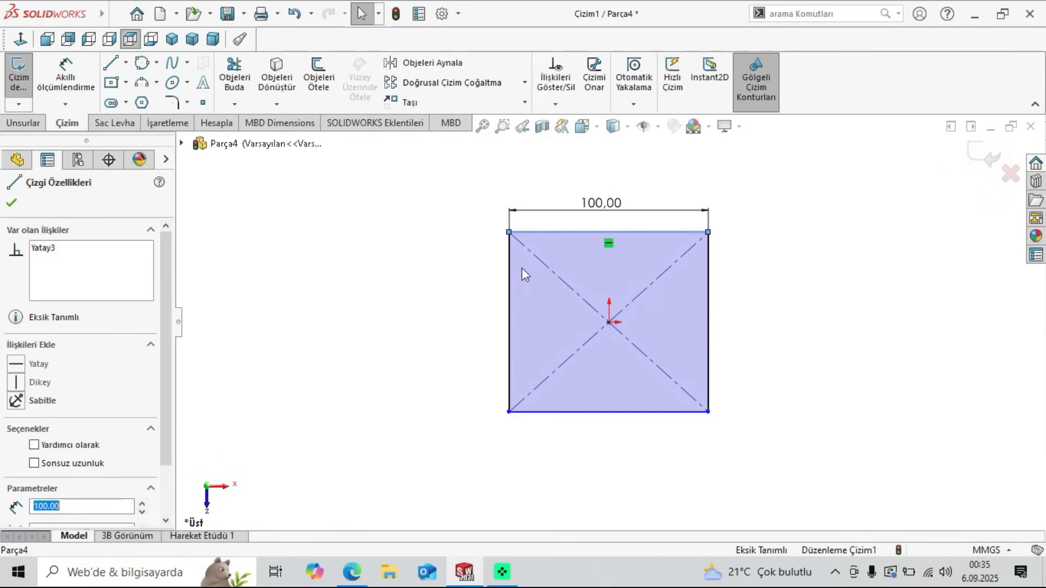
ctrl+click(510, 287)
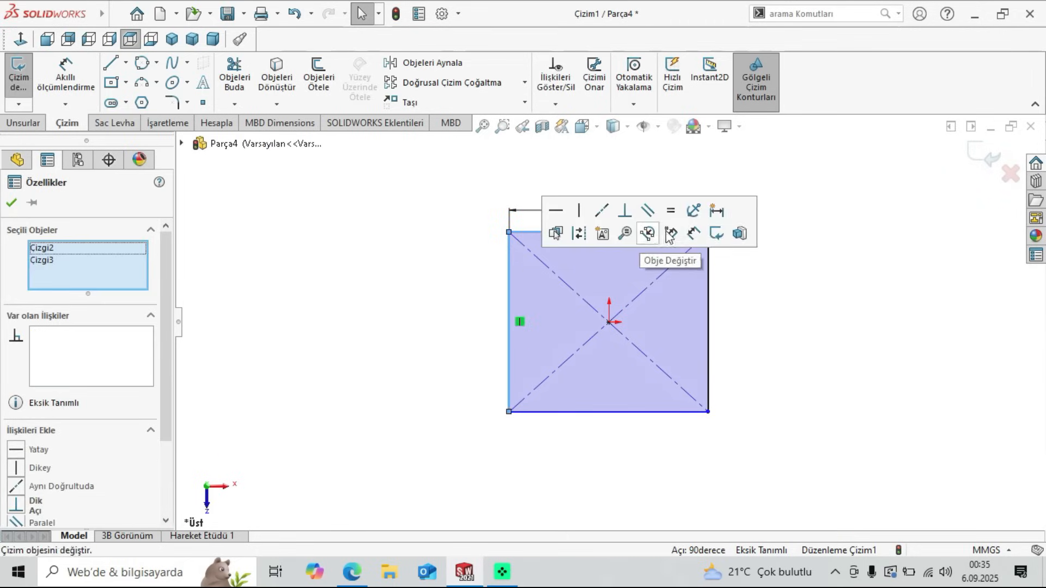
click(670, 210)
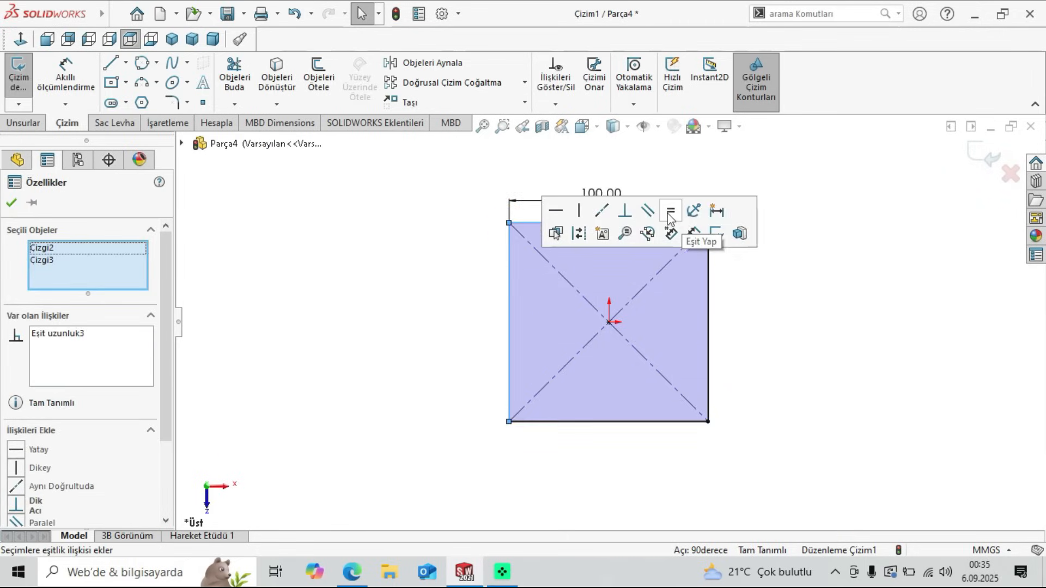
click(11, 206)
Step: Check figure 4 in the PDF and draw a three-point circle touching the square's top, bottom and right edges
click(352, 572)
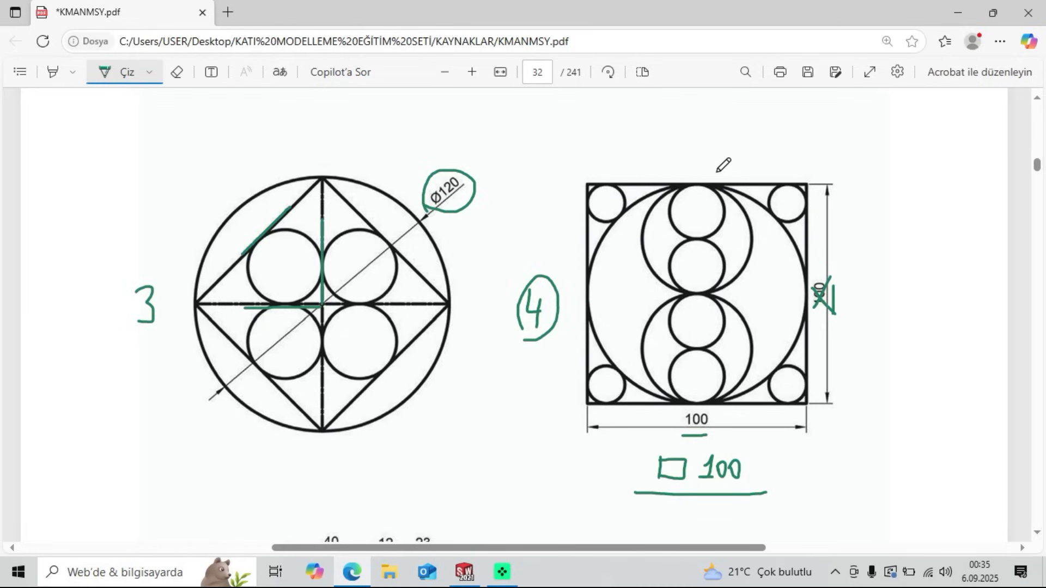
click(465, 572)
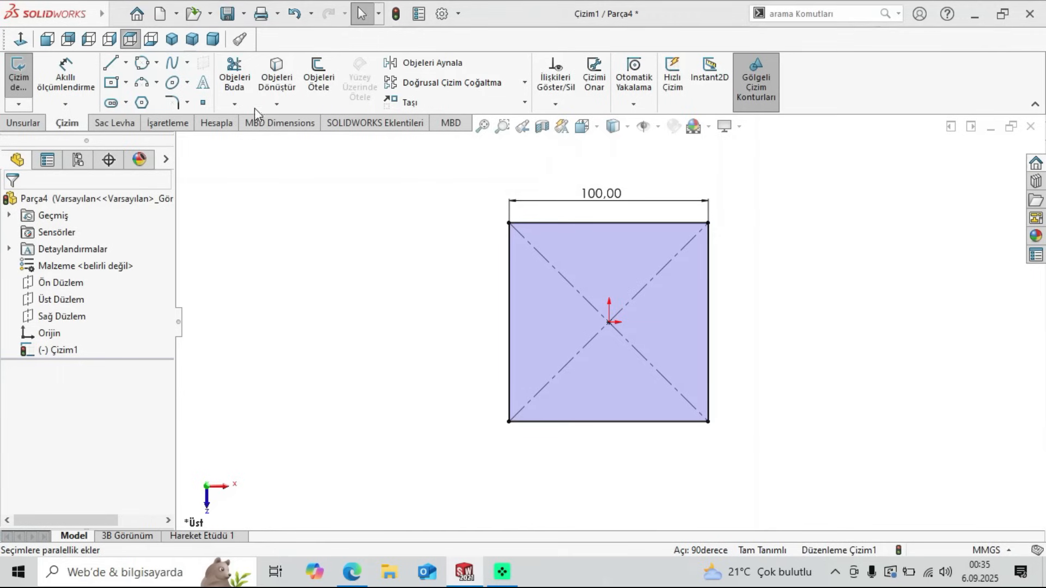
click(156, 63)
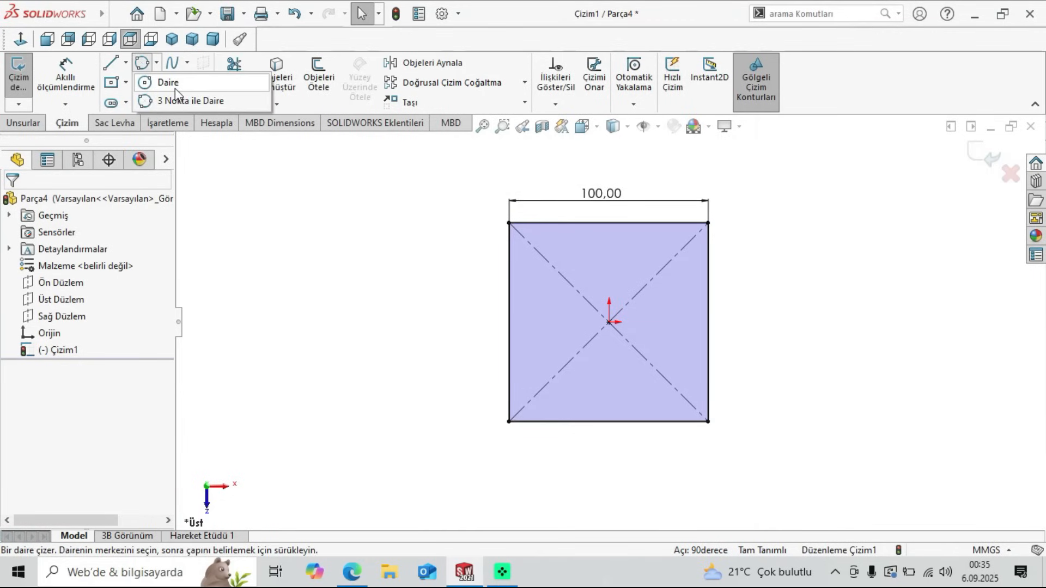
click(175, 100)
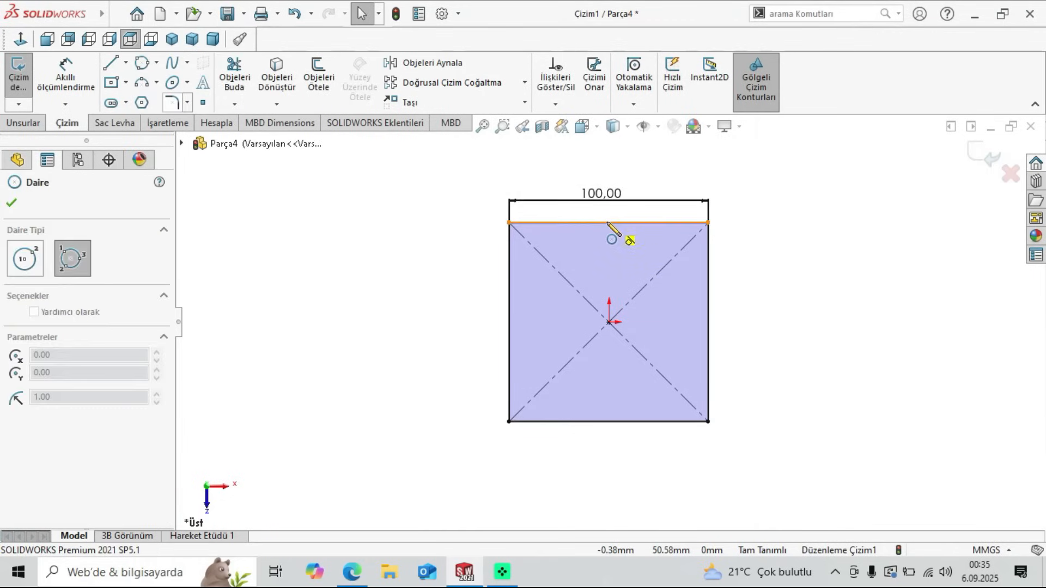
click(606, 222)
click(607, 421)
click(709, 335)
right_click(366, 269)
click(388, 272)
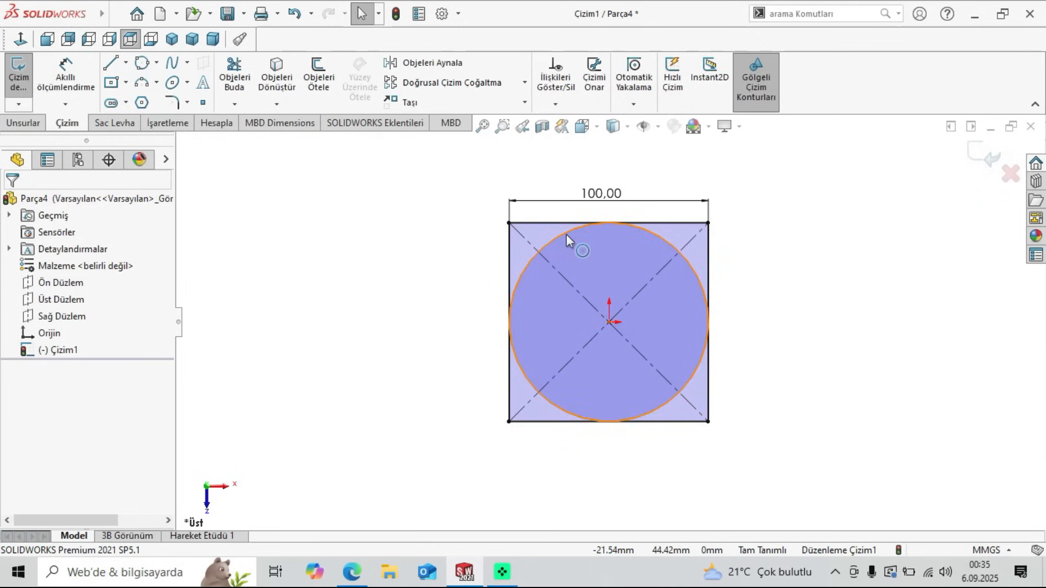
click(613, 201)
click(387, 221)
click(352, 572)
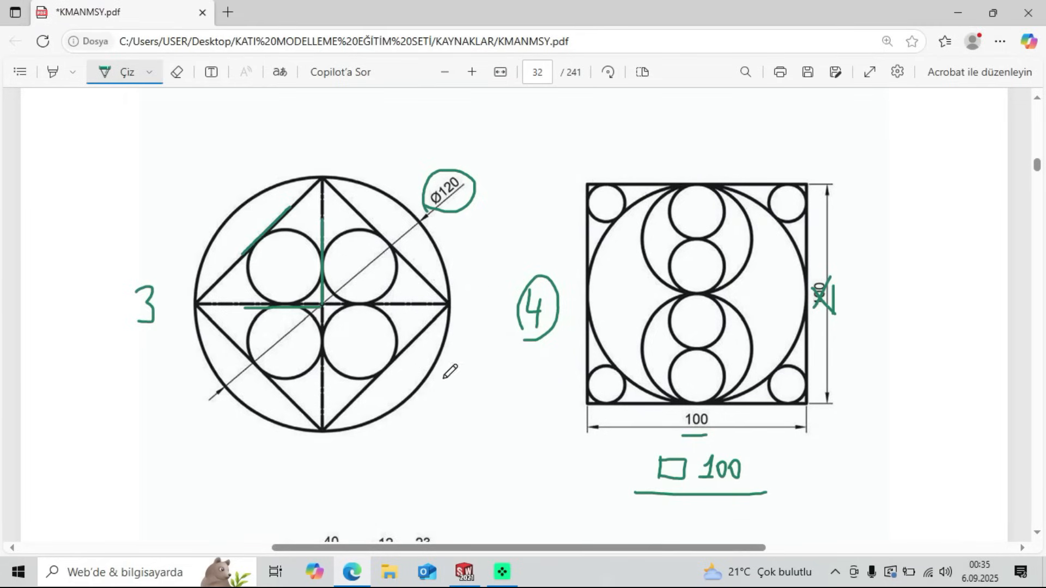
click(464, 572)
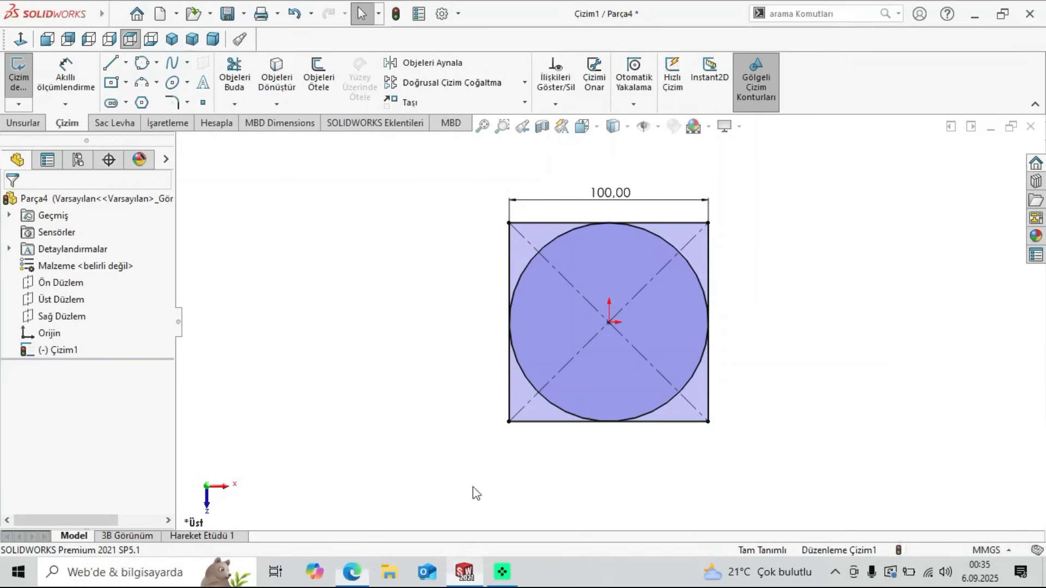
click(157, 63)
click(180, 101)
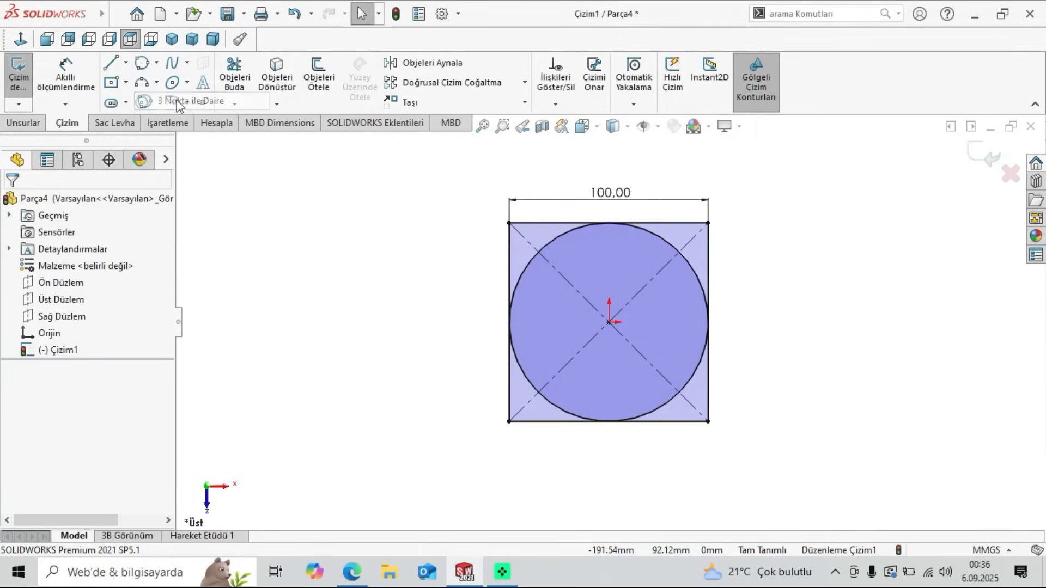
click(549, 224)
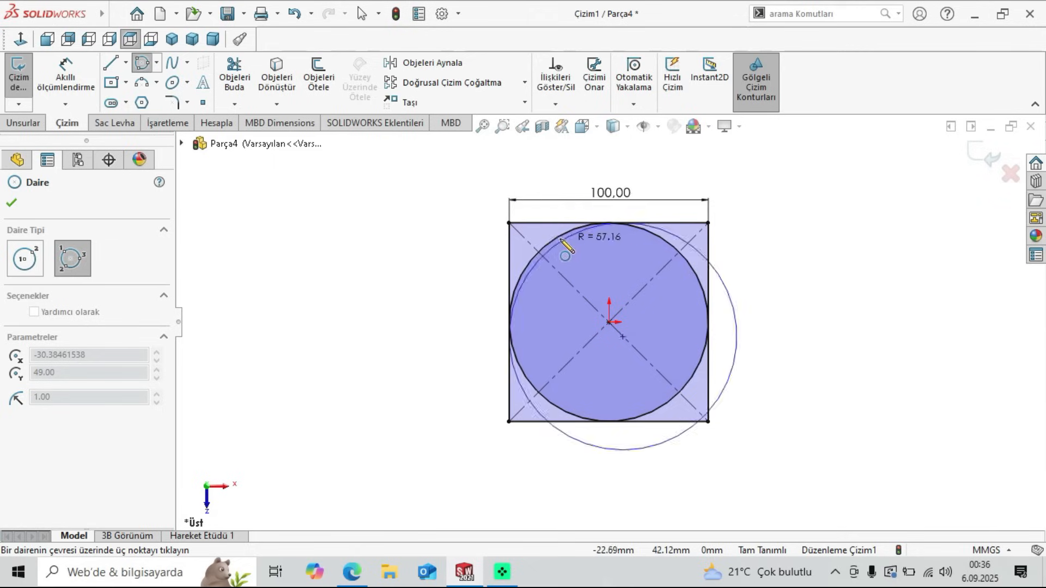
scroll(530, 239, down, 1)
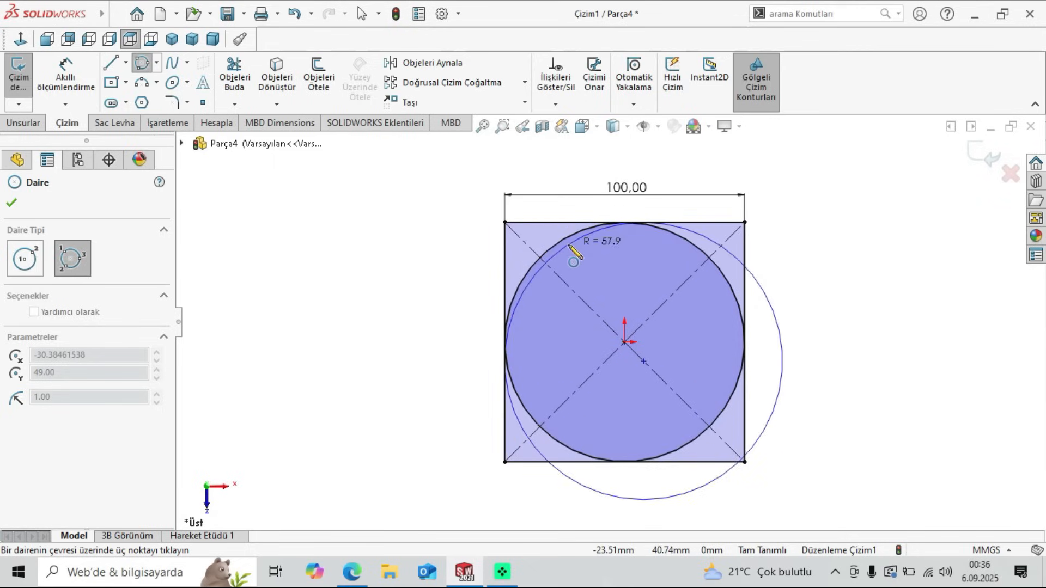
key(Escape)
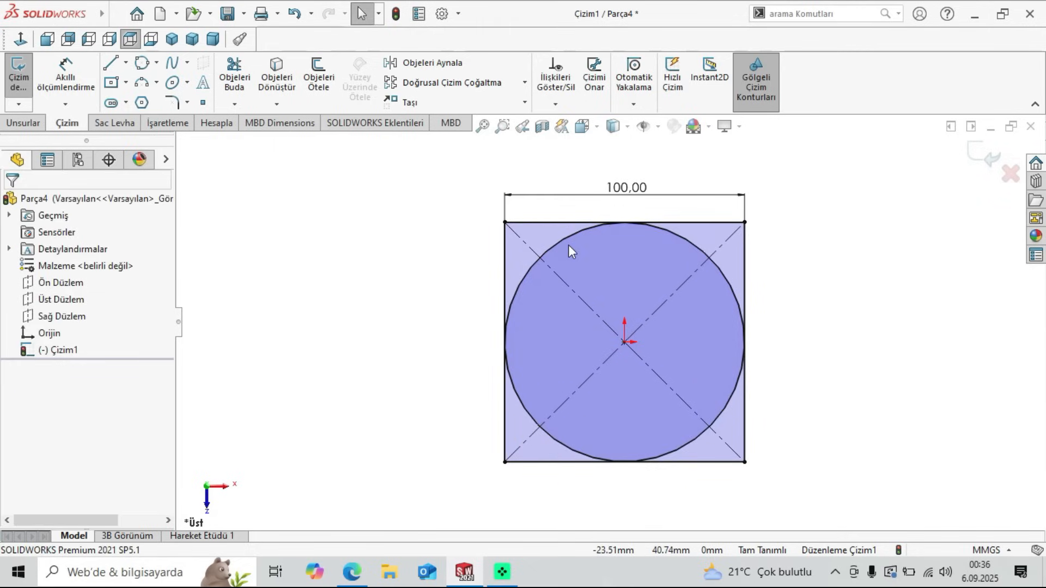
Step: Try to draw a three-point circle in the square's upper-left corner, tangent to its top and left edges and the large circle
click(142, 63)
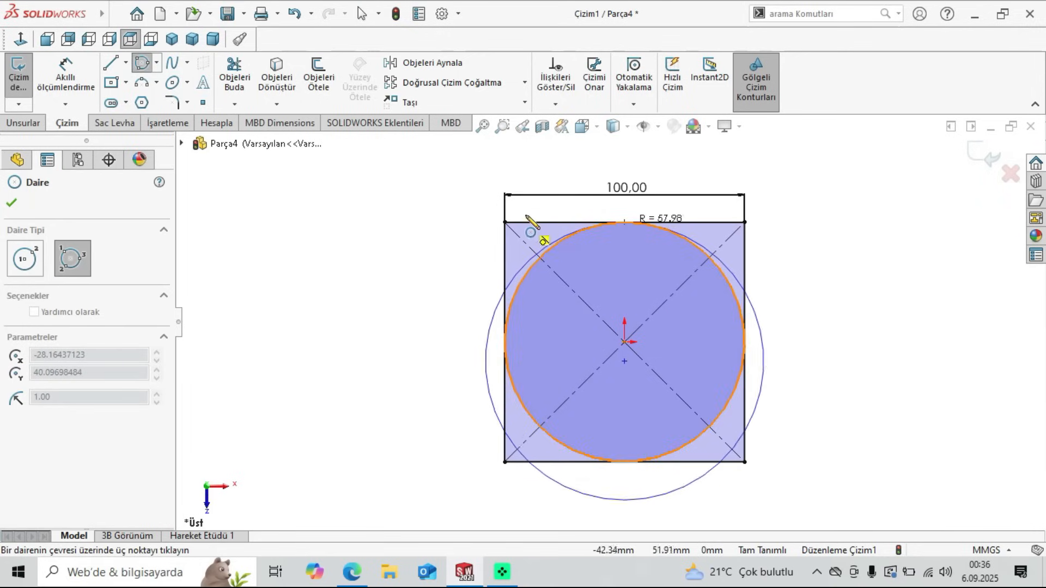
click(539, 223)
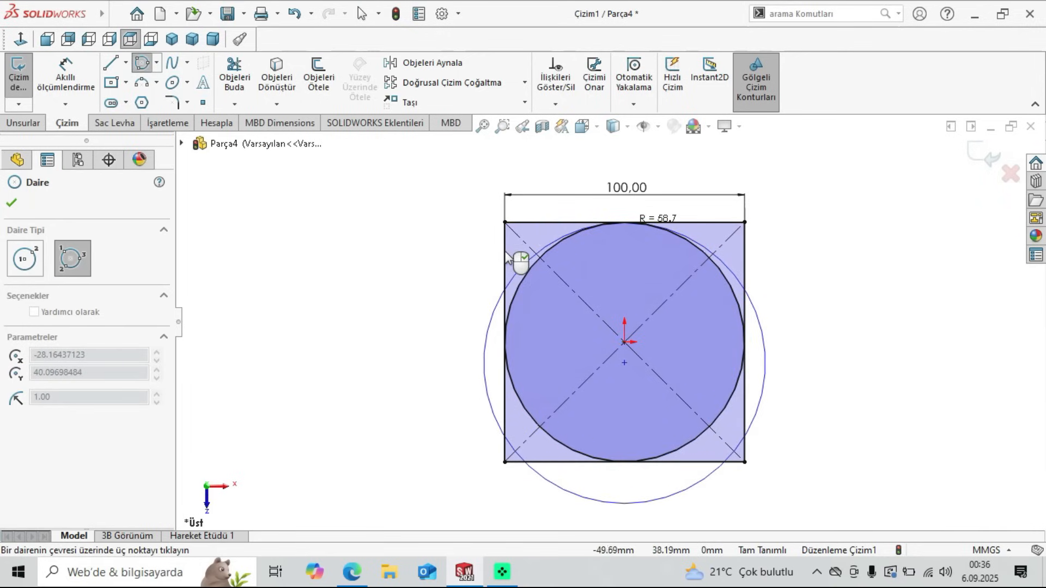
click(505, 271)
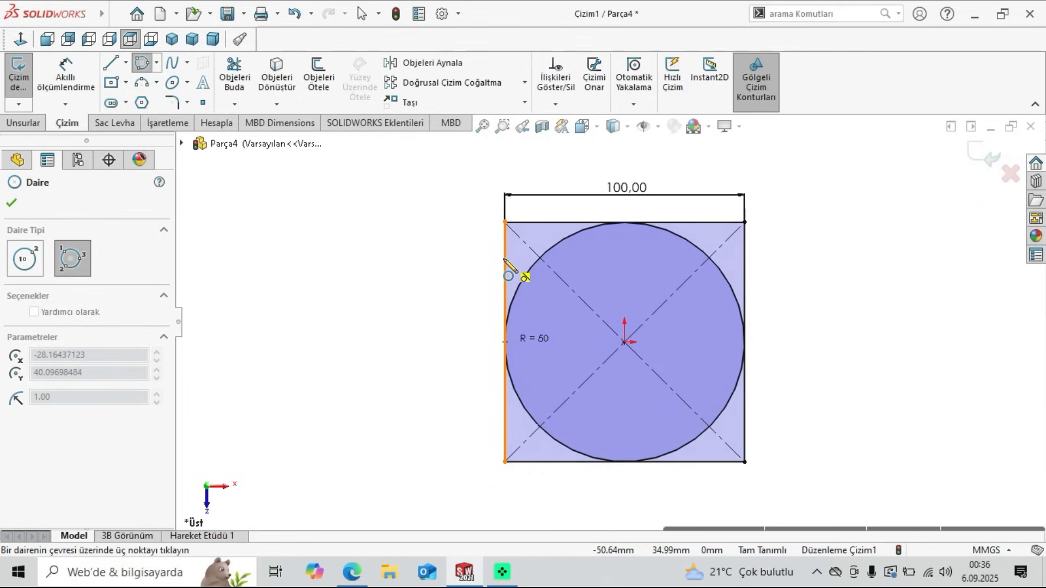
click(505, 261)
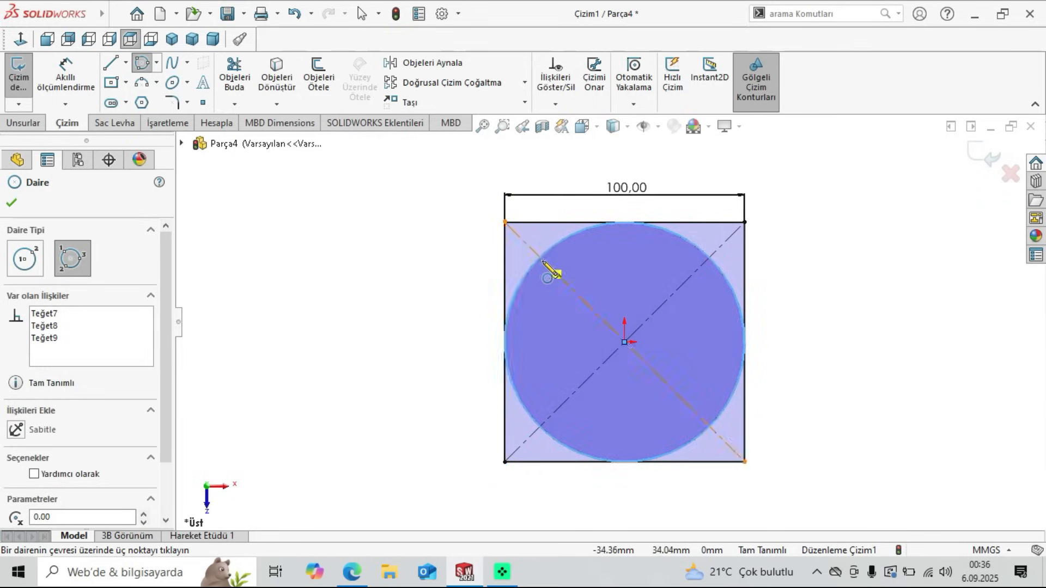
Step: Draw a center circle about 12.75 mm in radius near the square's upper-left corner, tangent to the top edge
click(23, 267)
click(544, 252)
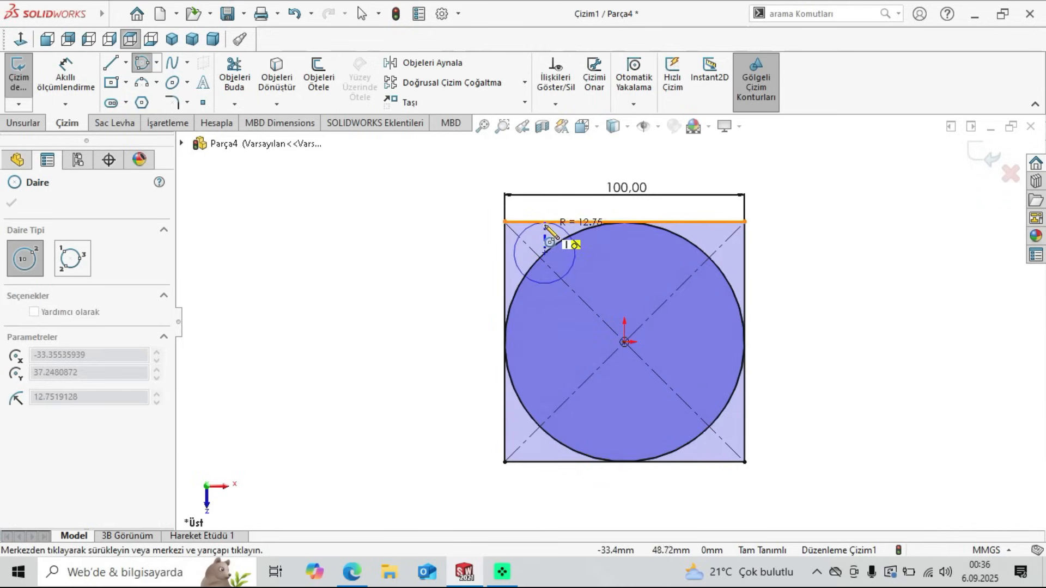
click(546, 225)
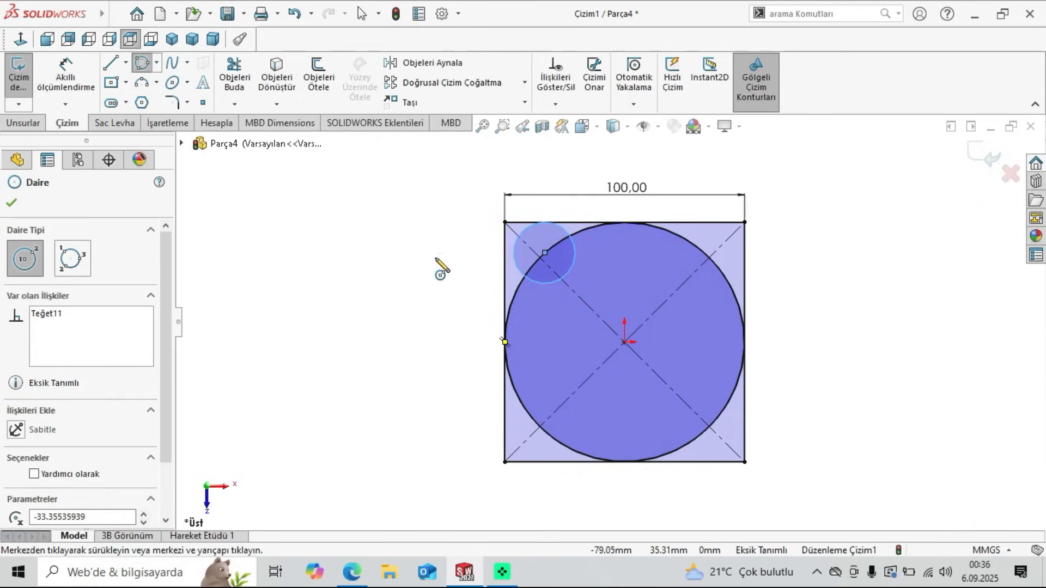
right_click(322, 183)
click(357, 197)
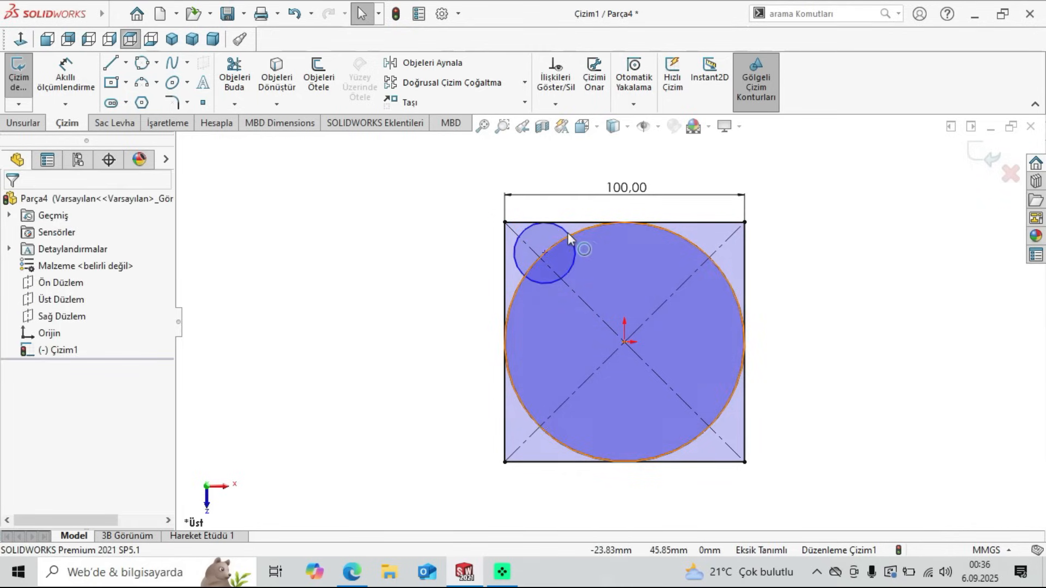
Step: Delete the small circle near the square's upper-left corner
click(568, 239)
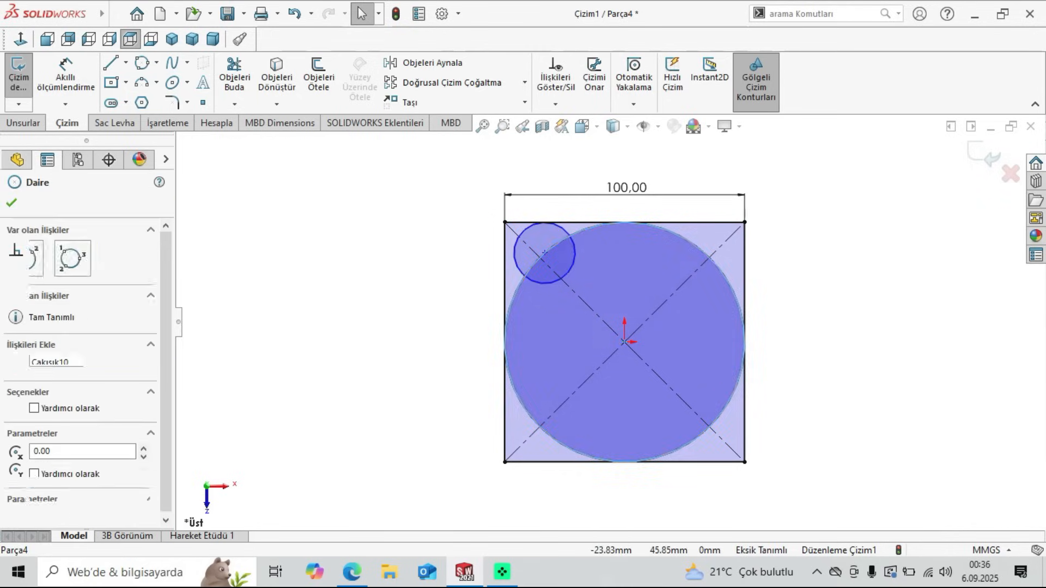
click(220, 205)
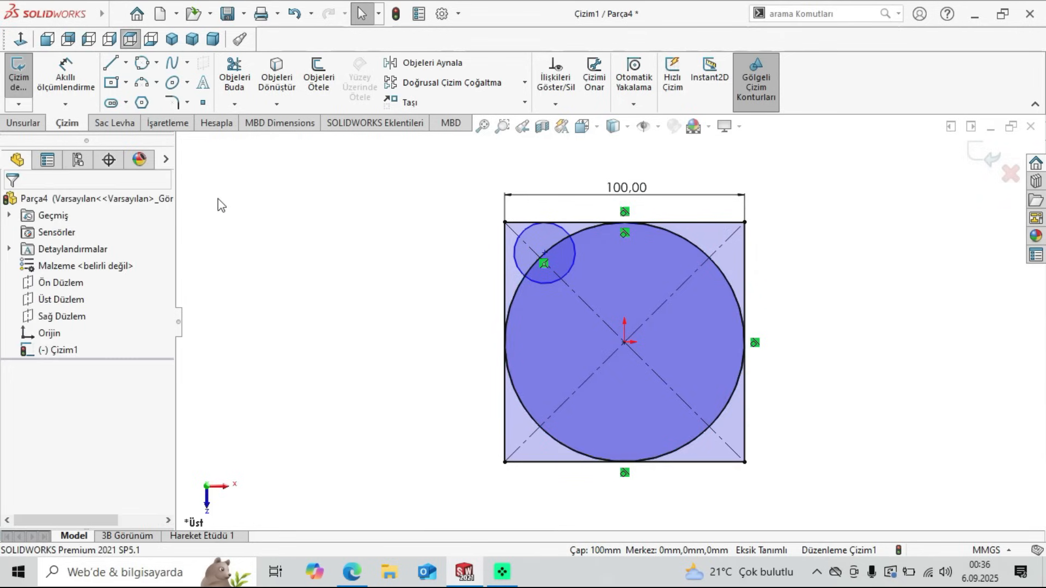
click(569, 271)
key(Delete)
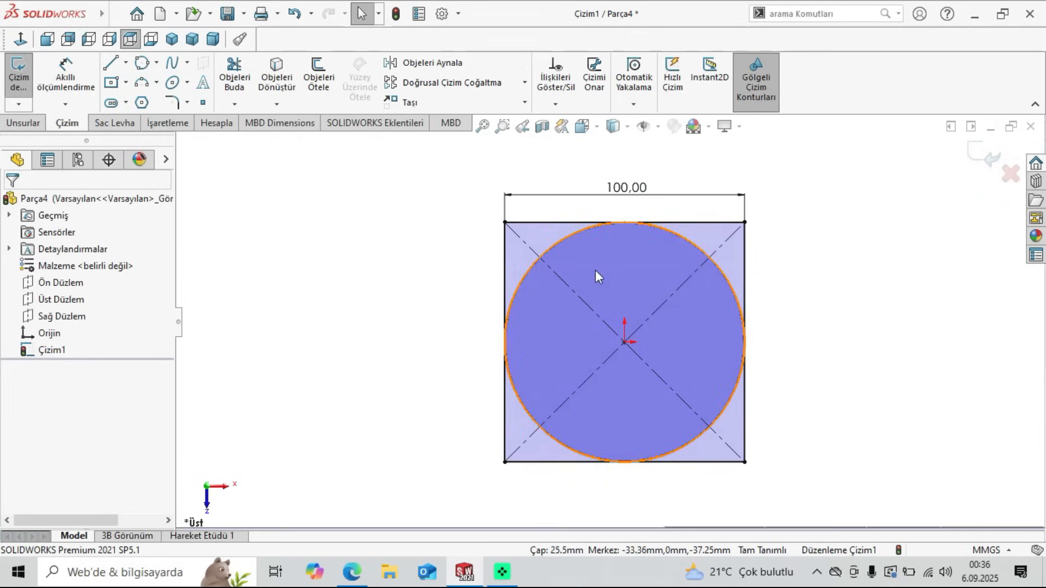
Step: Check figure 4 in the PDF, return to SOLIDWORKS and retry the three-point corner circle tangent to both edges and the large circle
click(352, 572)
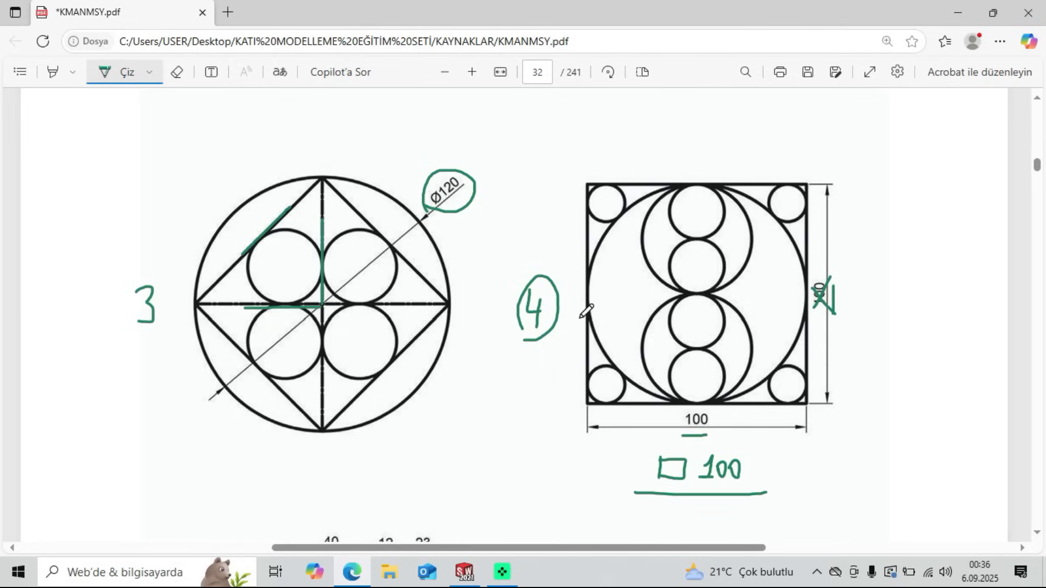
click(474, 572)
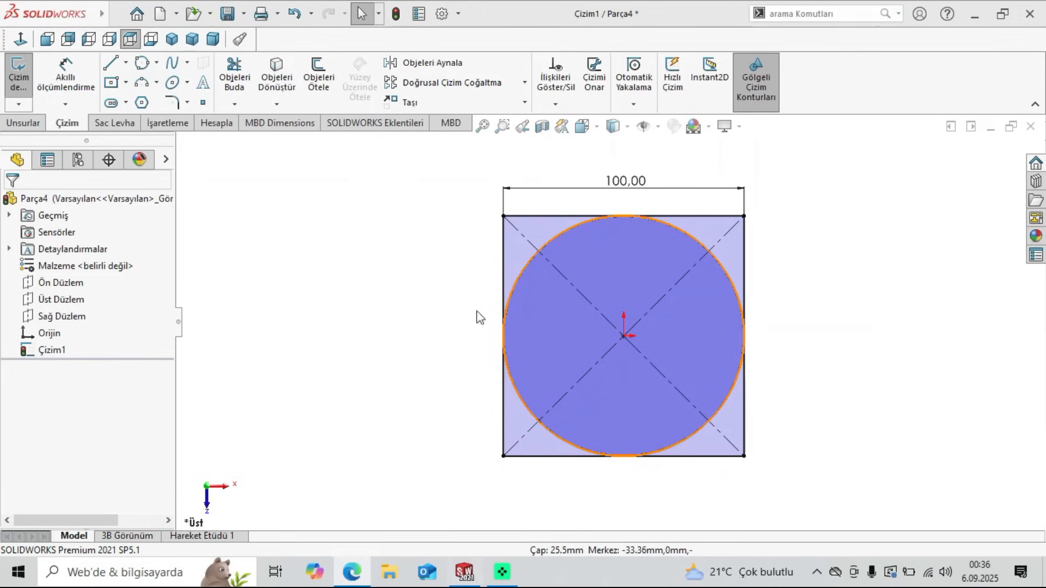
click(157, 63)
click(163, 83)
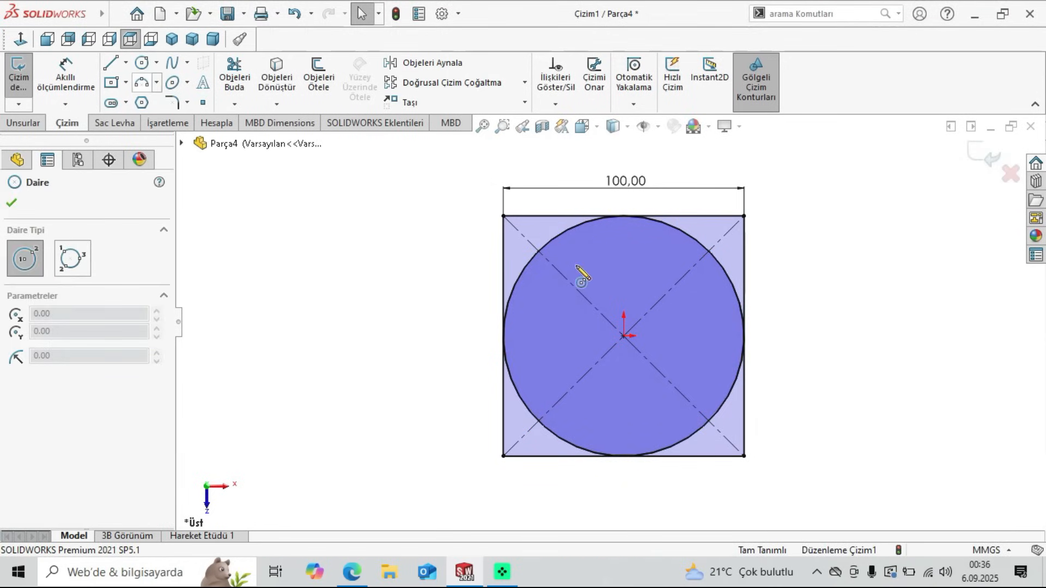
click(72, 258)
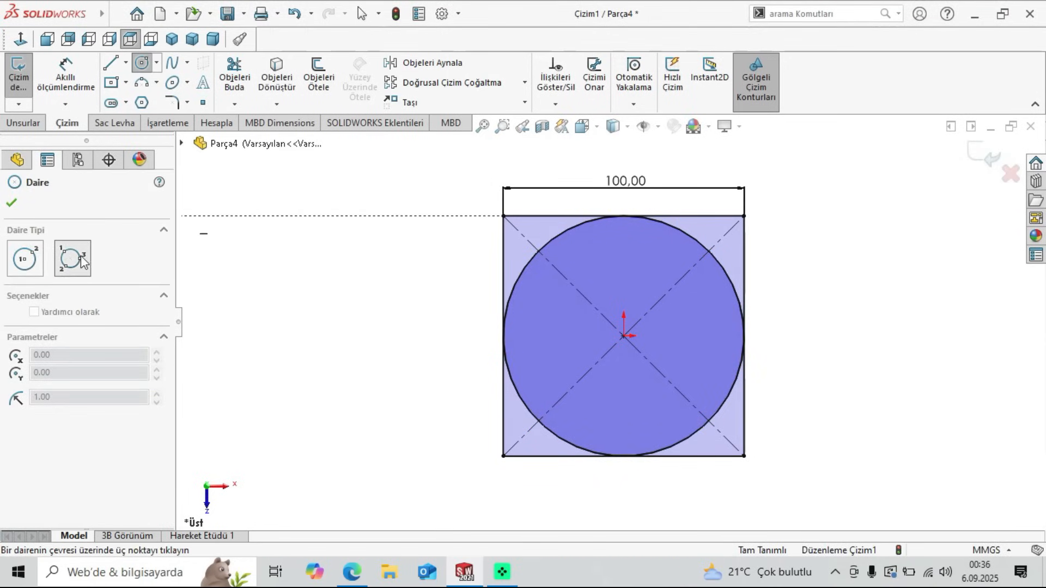
click(549, 217)
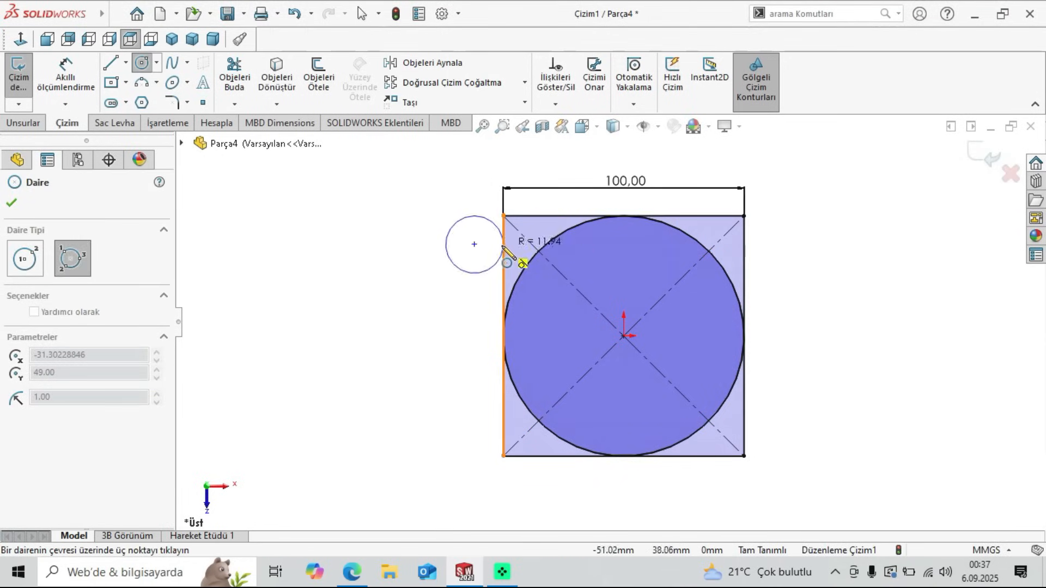
click(563, 233)
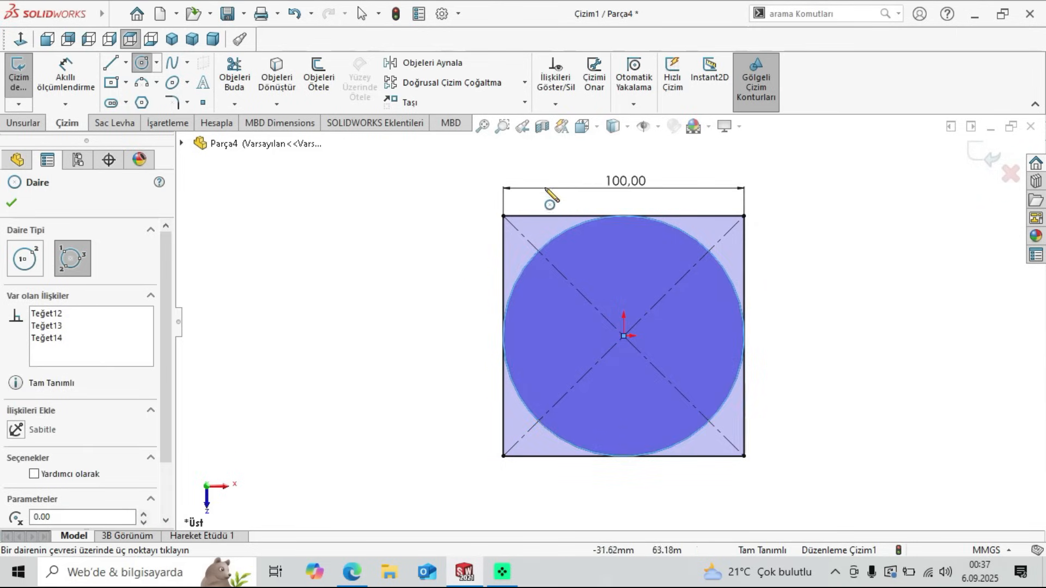
click(506, 251)
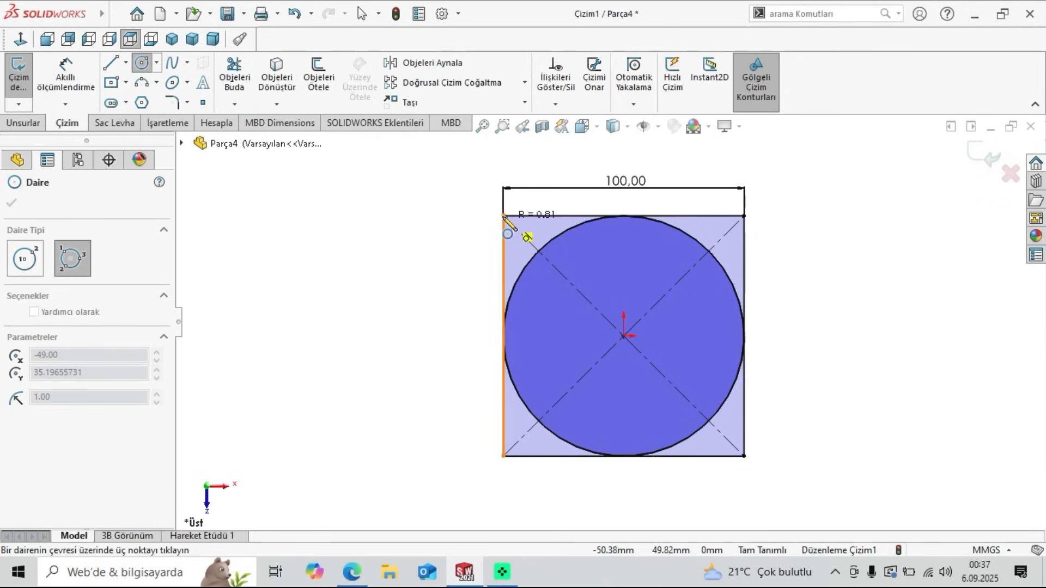
right_click(425, 211)
click(446, 216)
click(156, 63)
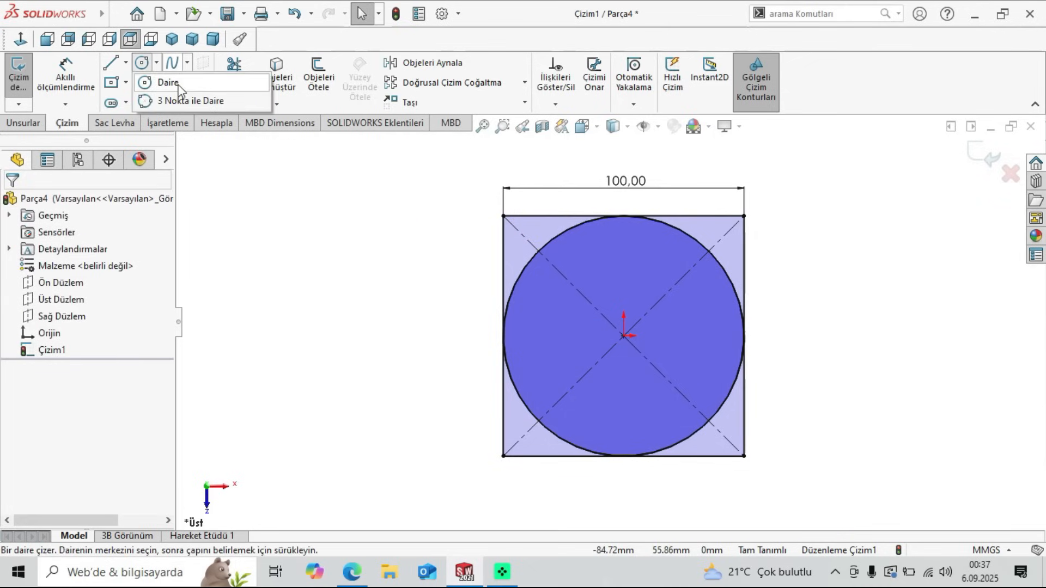
click(177, 86)
click(503, 215)
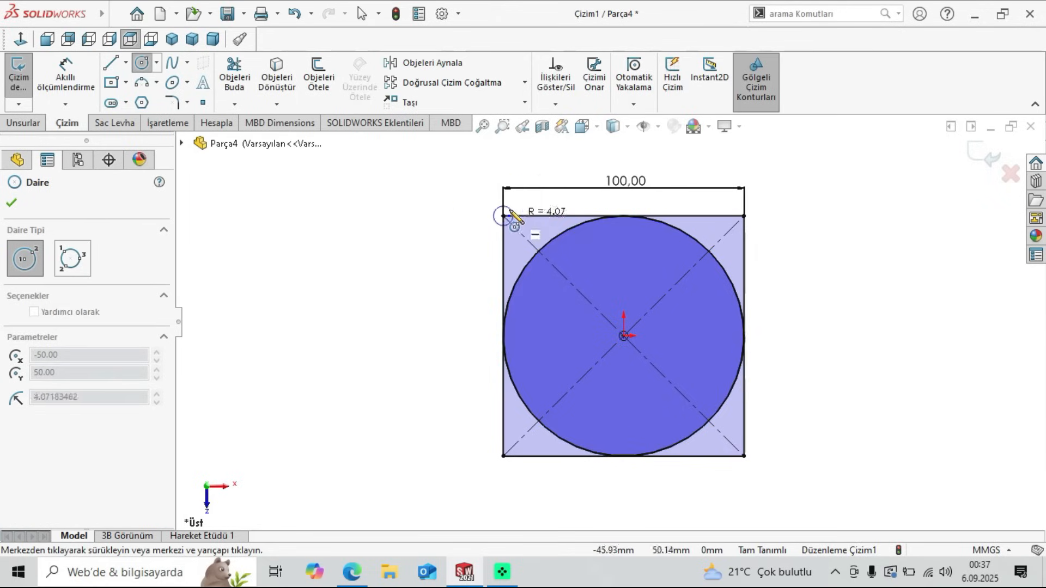
right_click(398, 190)
click(427, 202)
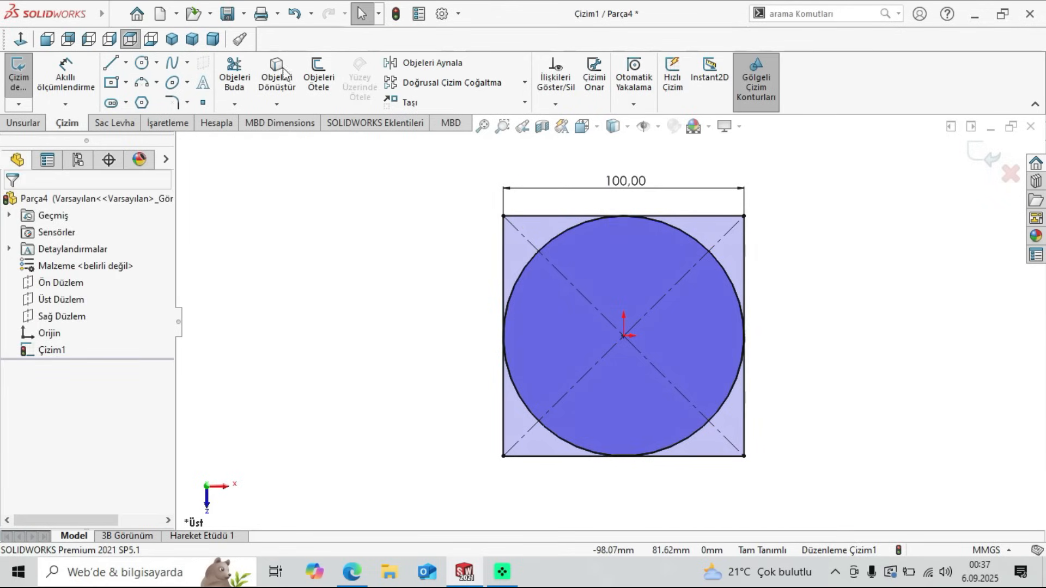
Step: Try to draw a circle about 13 mm in radius centered on the square's top edge and touching its left edge
click(157, 63)
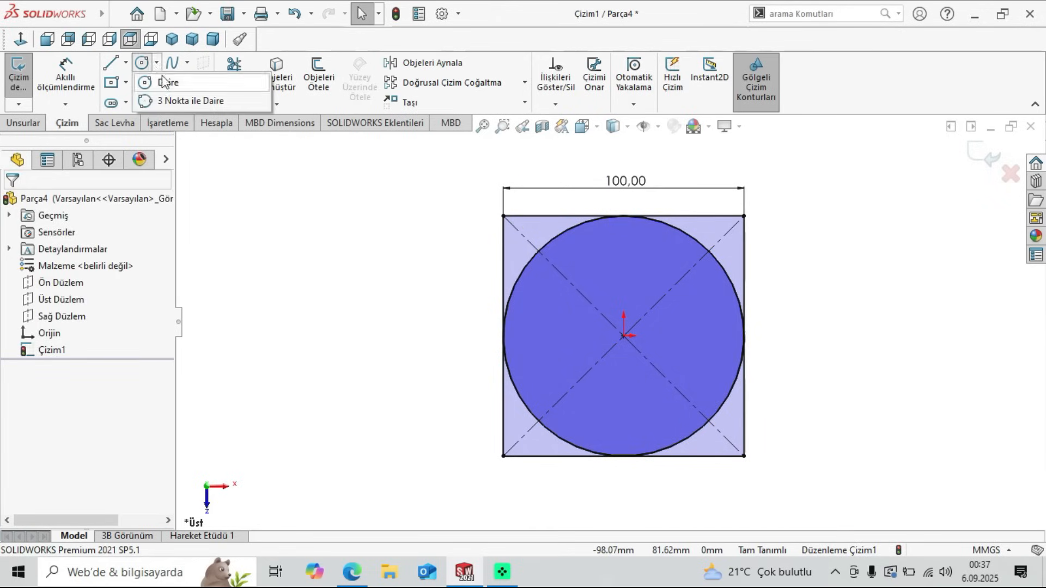
click(174, 101)
click(39, 264)
click(534, 215)
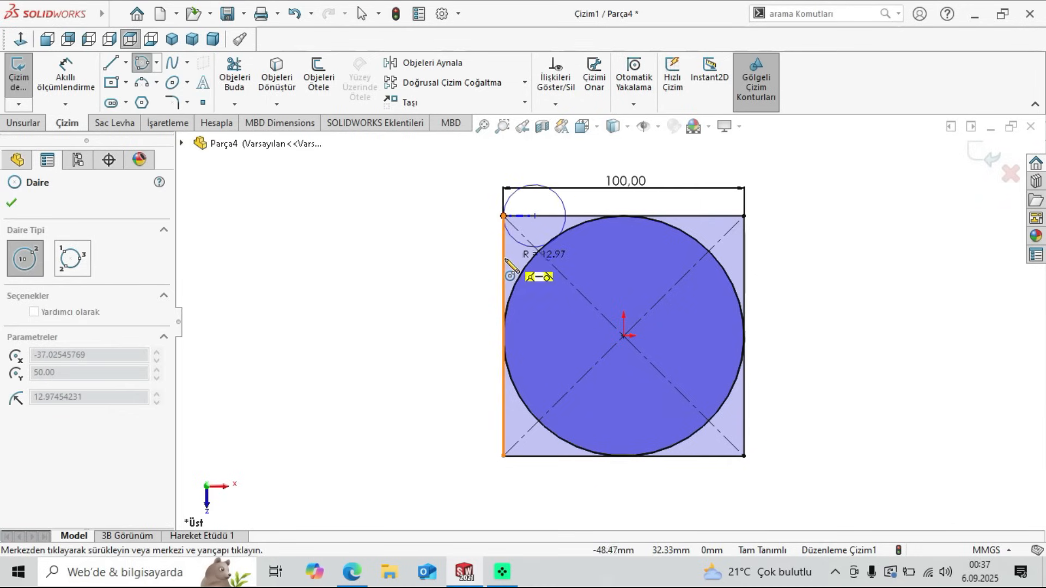
click(508, 267)
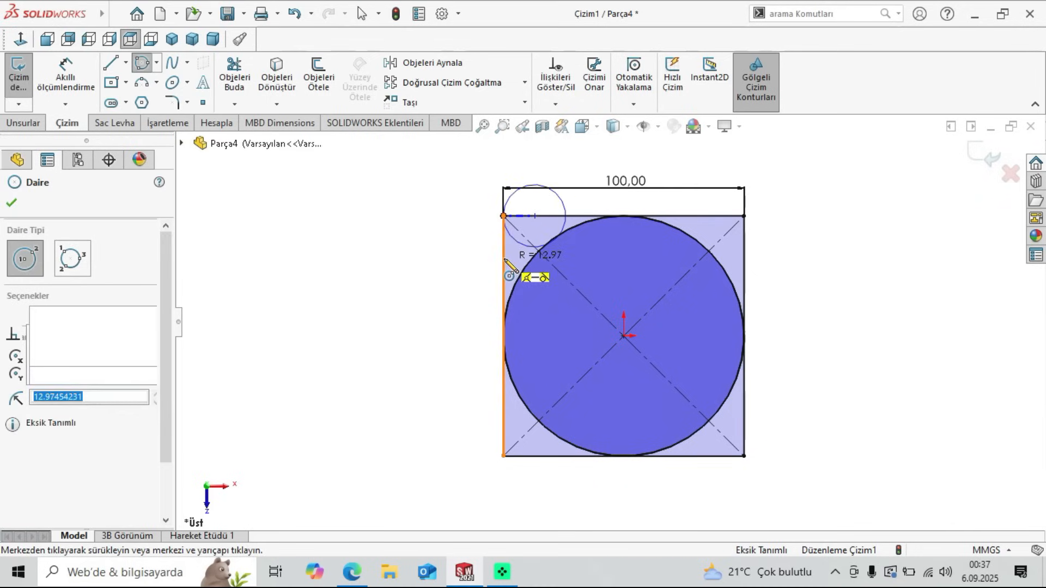
right_click(356, 186)
click(375, 191)
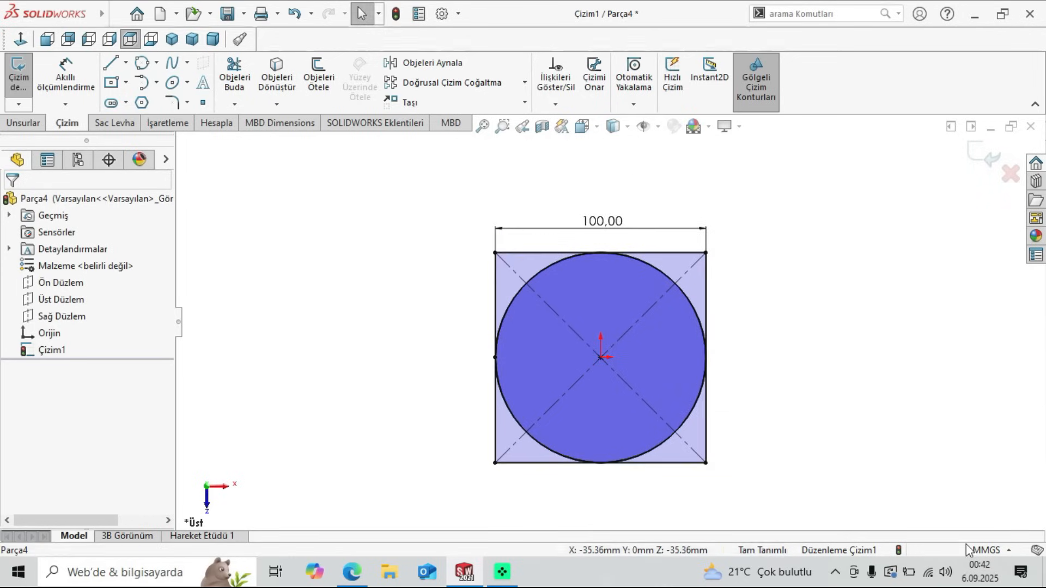
Step: Place a sketch point where the large circle crosses the square's diagonal near the upper-left corner
scroll(640, 379, down, 2)
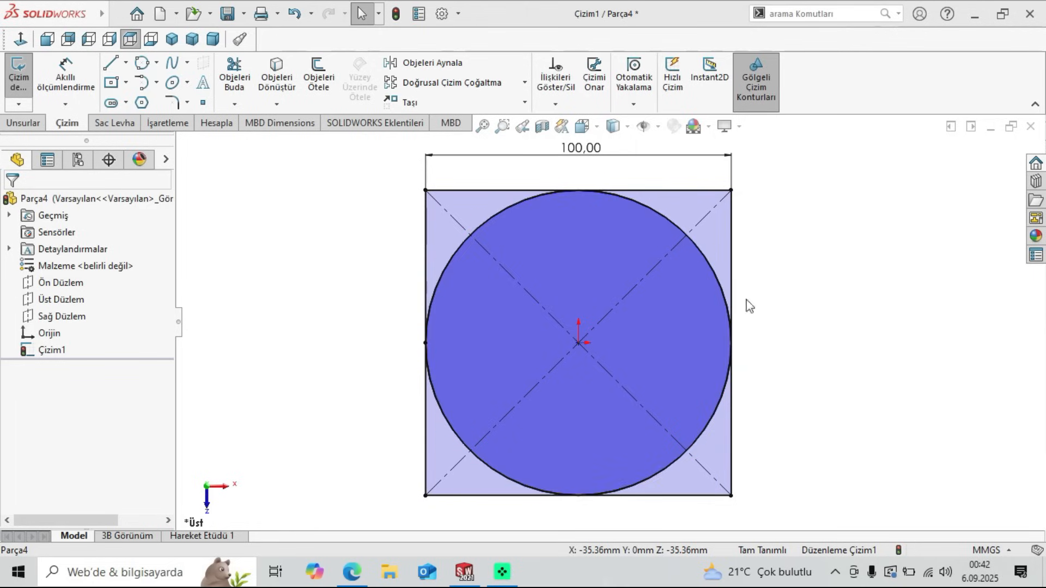
drag(422, 338, 436, 288)
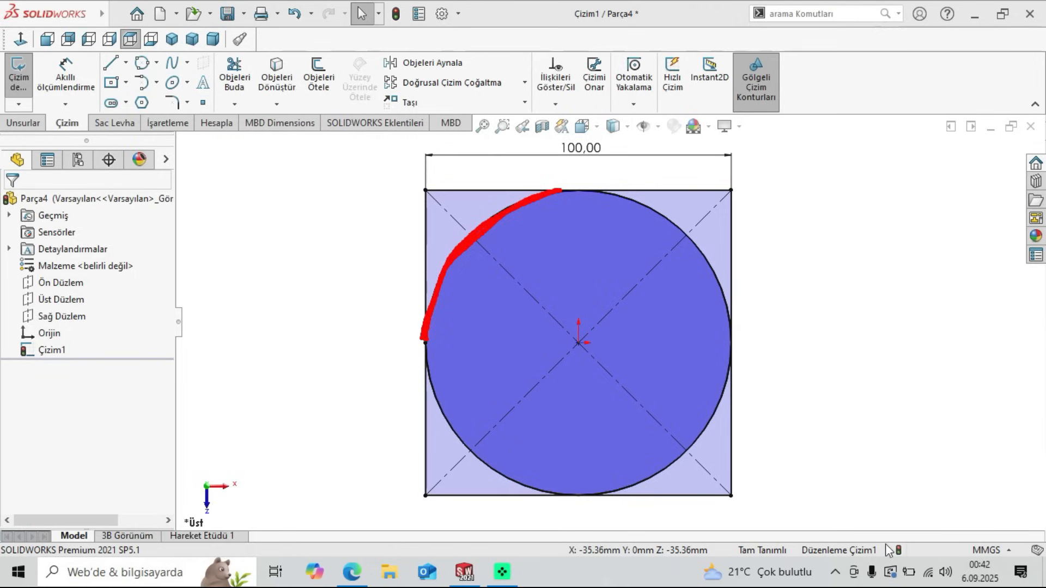
click(202, 107)
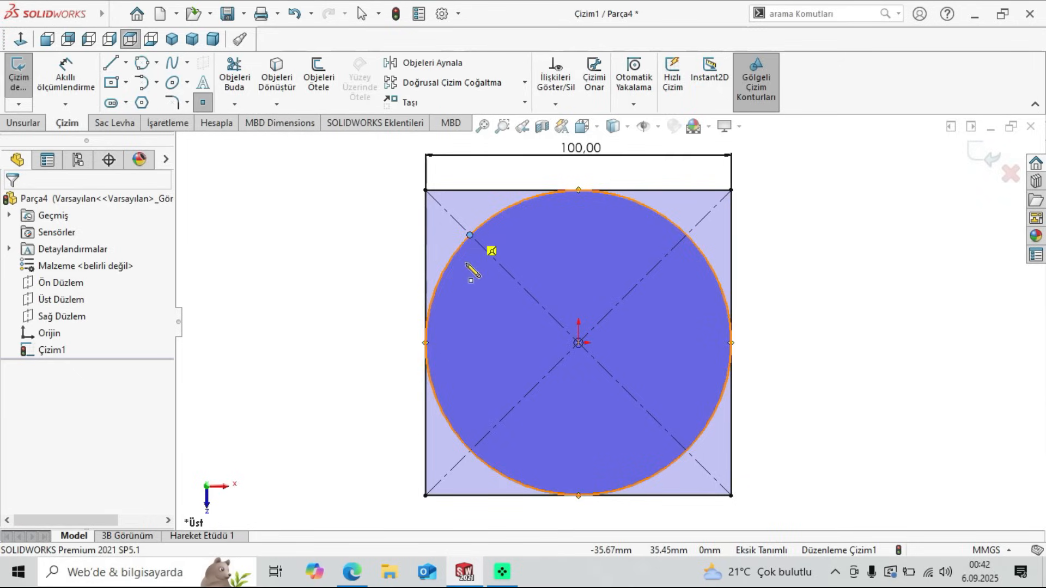
click(470, 235)
right_click(253, 192)
click(275, 201)
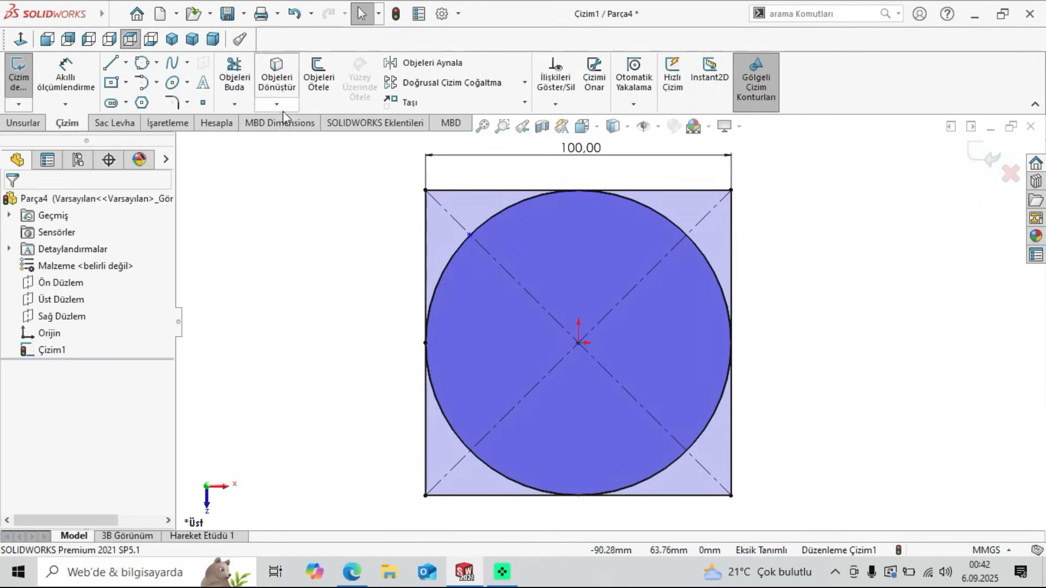
Step: Check the sketch point's relation to the large circle and constrain the point onto the square's upper-left diagonal
click(469, 236)
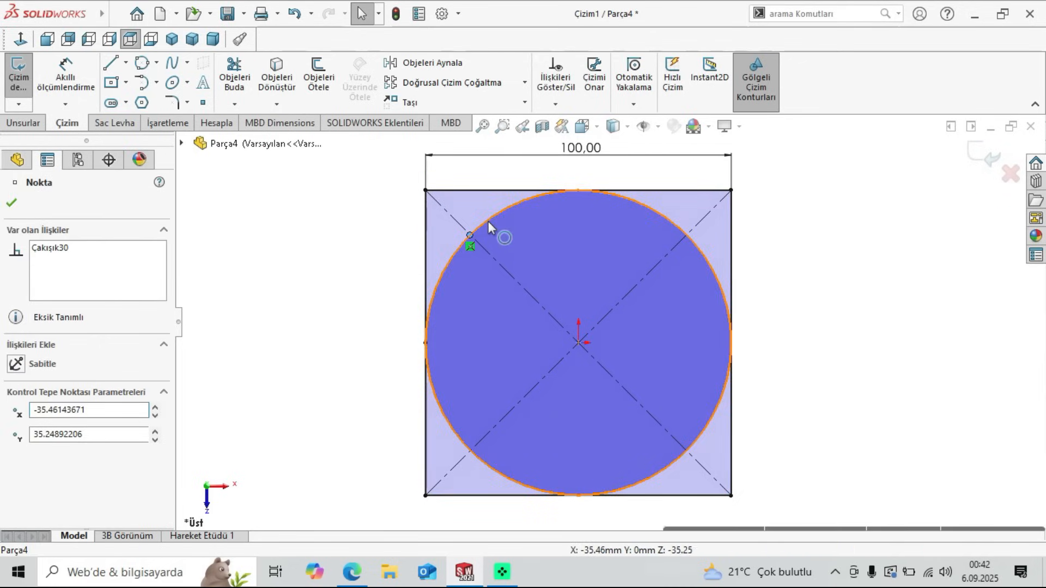
ctrl+click(488, 221)
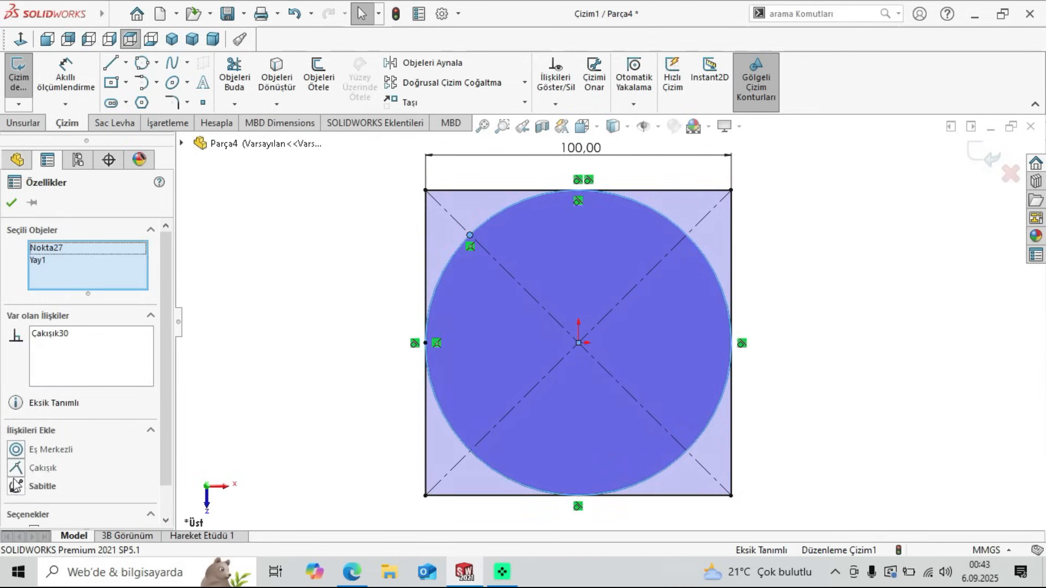
click(11, 205)
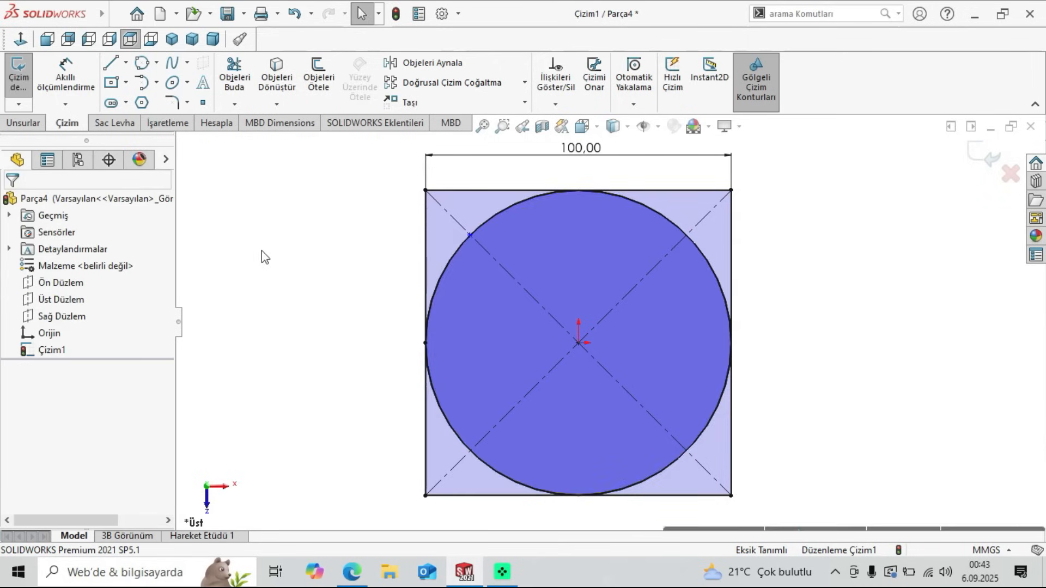
click(470, 235)
drag(497, 244, 477, 243)
click(311, 252)
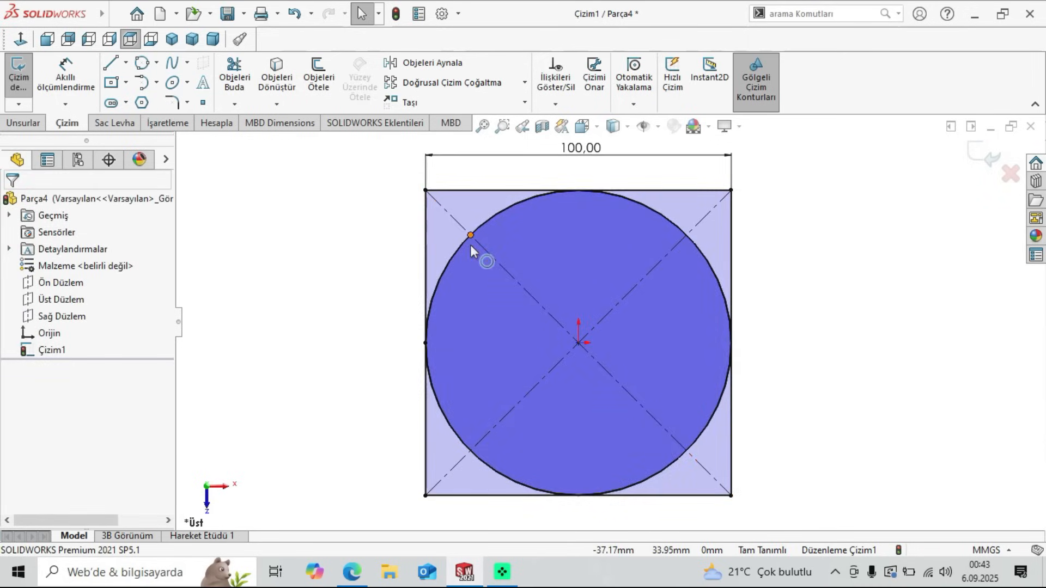
Step: Draw a three-point circle through the sketch point, tangent to the square's top and left edges
scroll(470, 244, down, 2)
scroll(428, 235, up, 5)
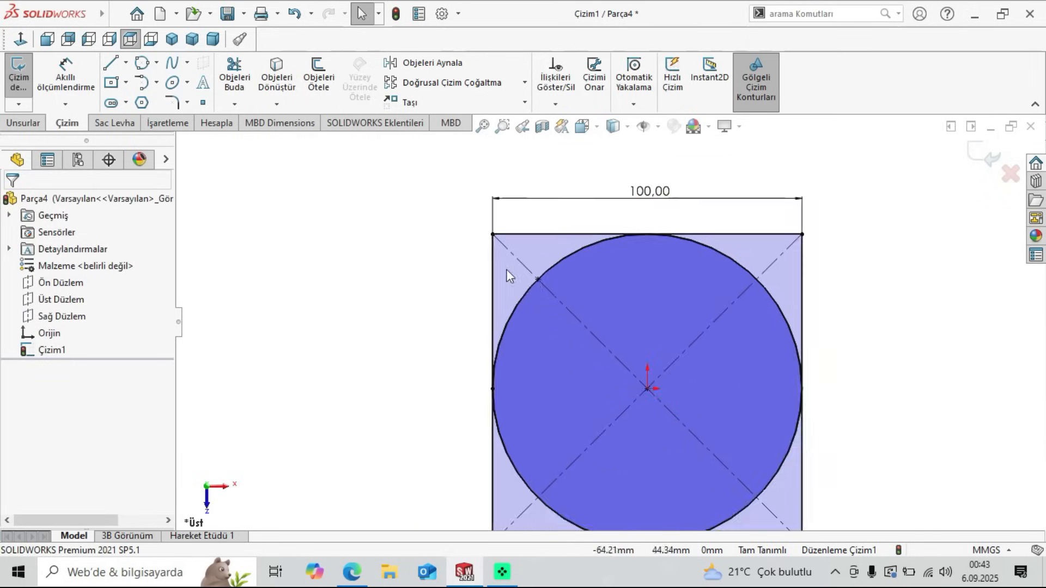
scroll(757, 390, down, 2)
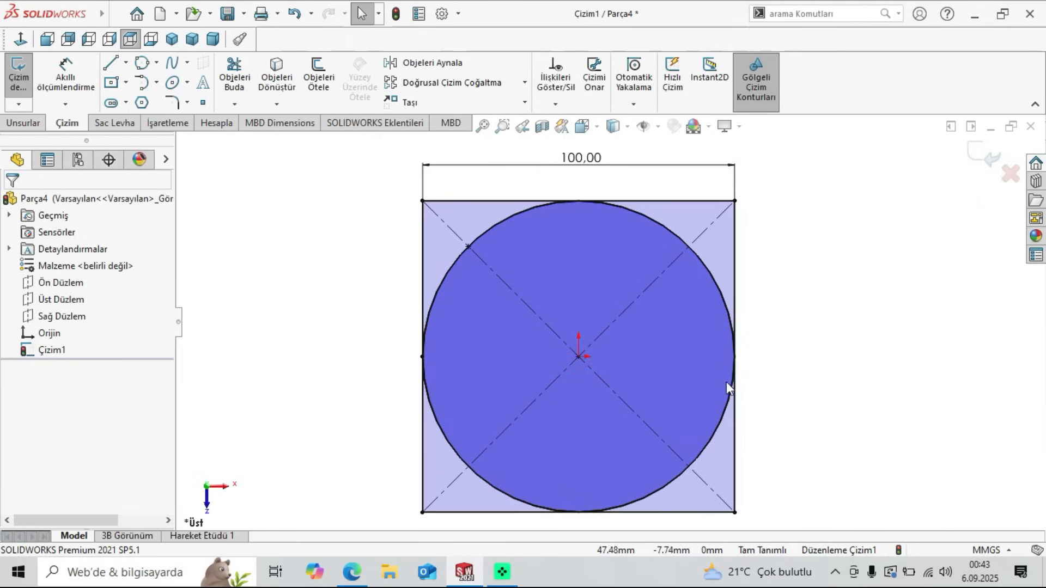
click(156, 62)
click(179, 100)
click(468, 246)
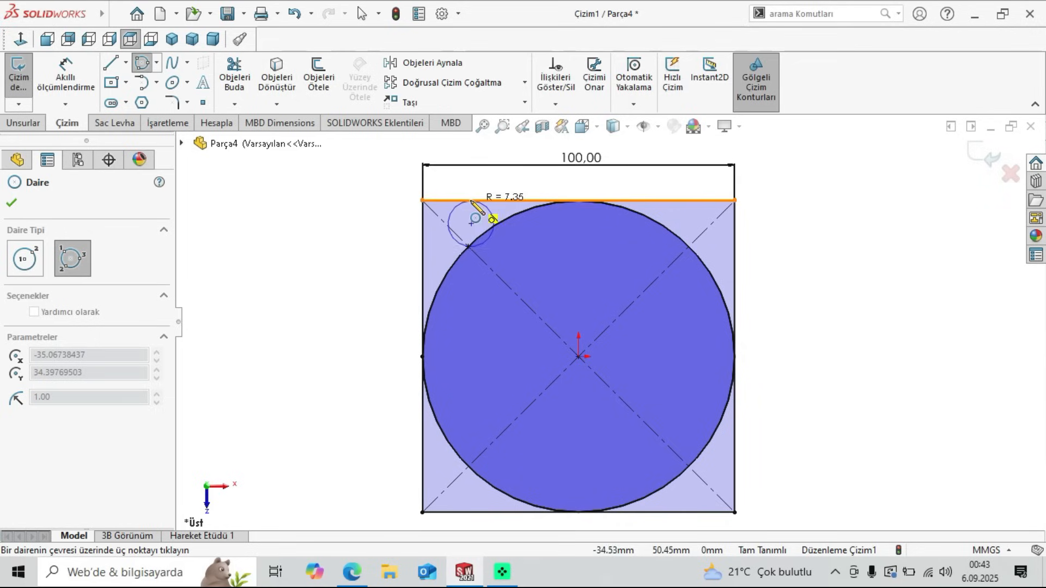
click(423, 229)
key(Escape)
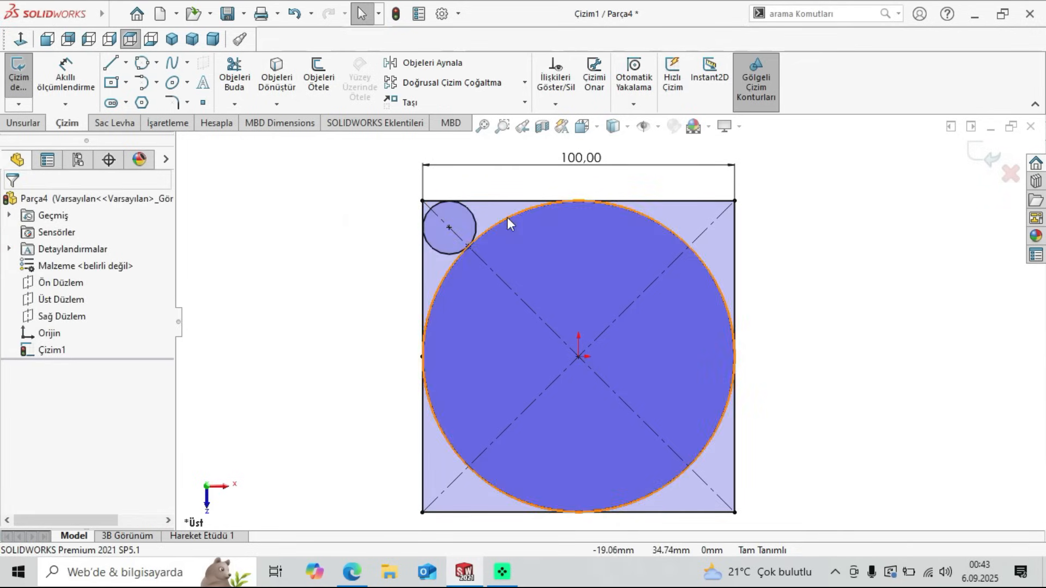
Step: Draw a vertical centerline from the origin up to just beyond the square's top edge
click(126, 62)
click(142, 98)
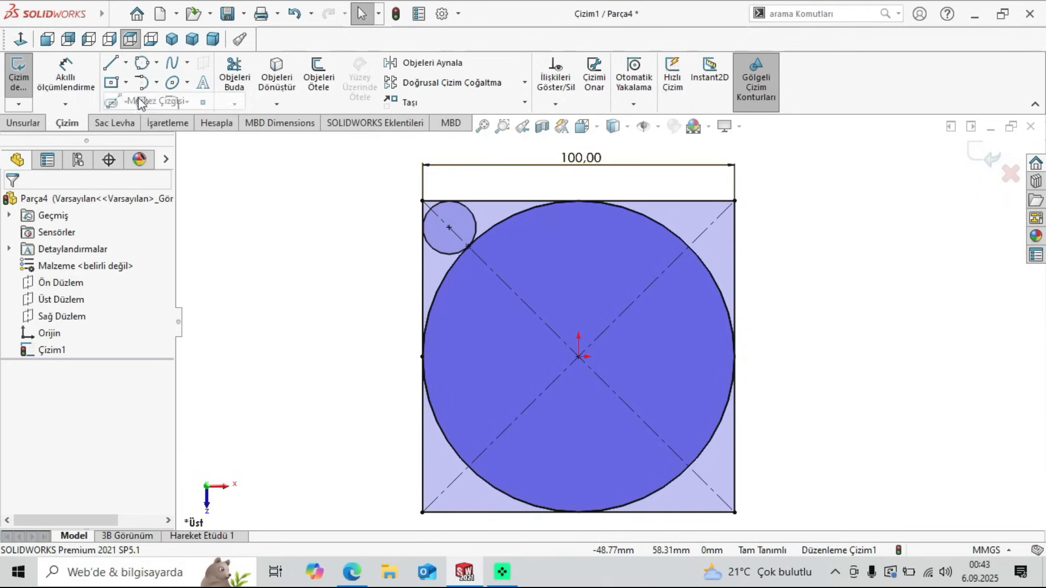
scroll(580, 354, up, 1)
click(581, 355)
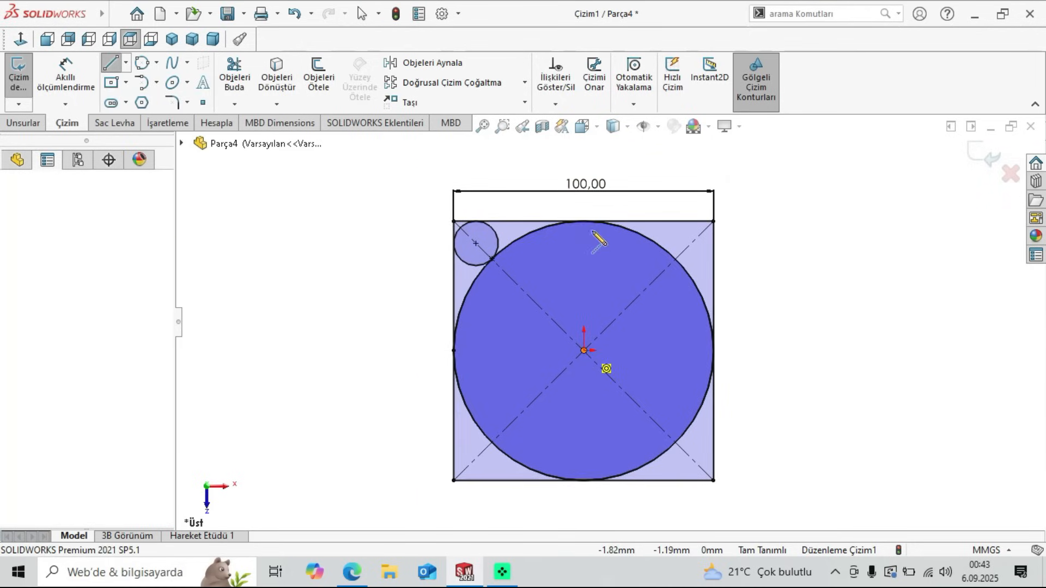
click(584, 210)
right_click(349, 220)
click(381, 234)
Step: Draw a horizontal centerline about 77 mm long from the origin leftward past the square's left edge
click(126, 62)
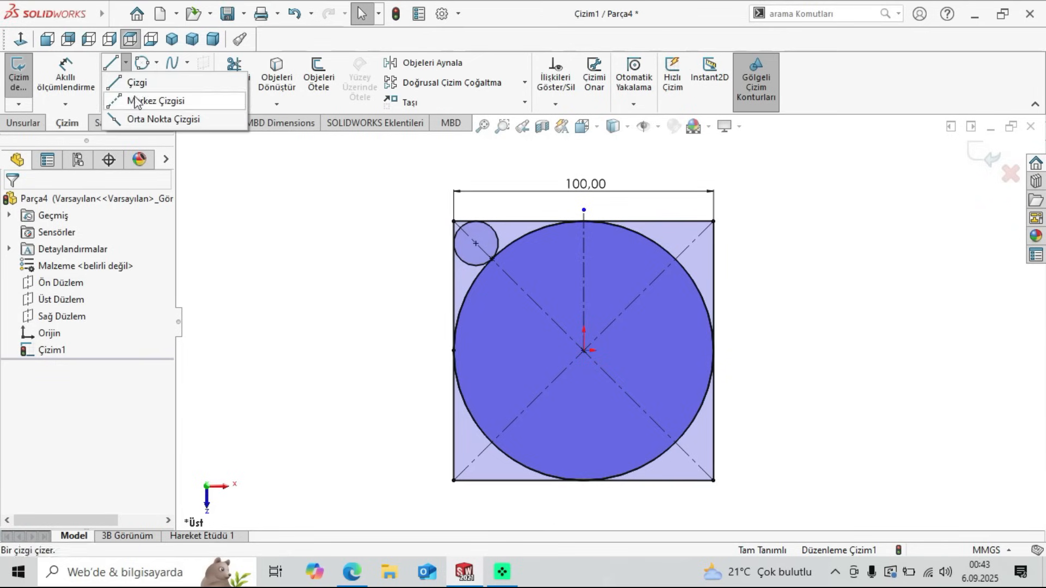
click(584, 351)
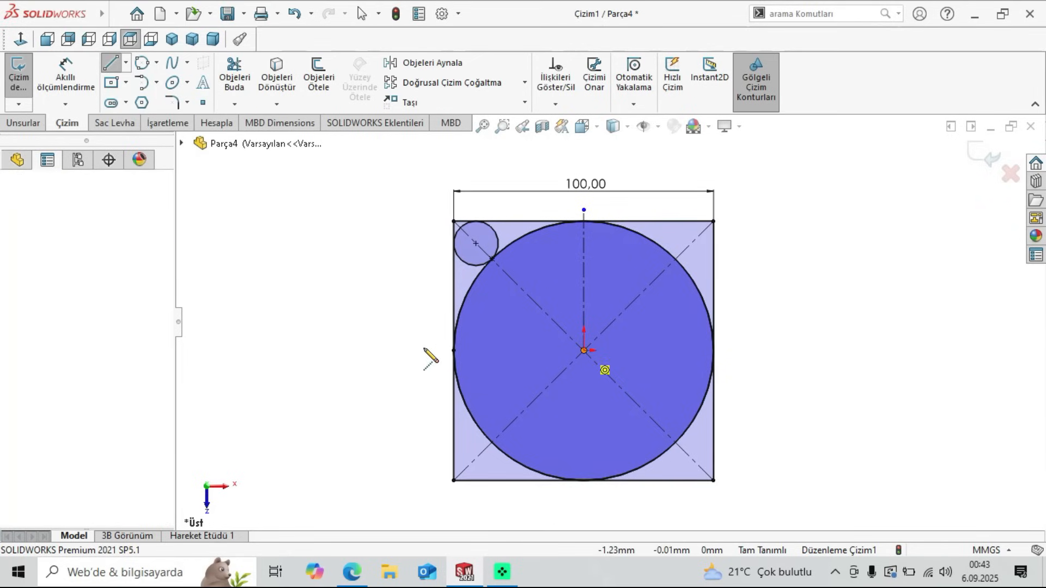
click(383, 350)
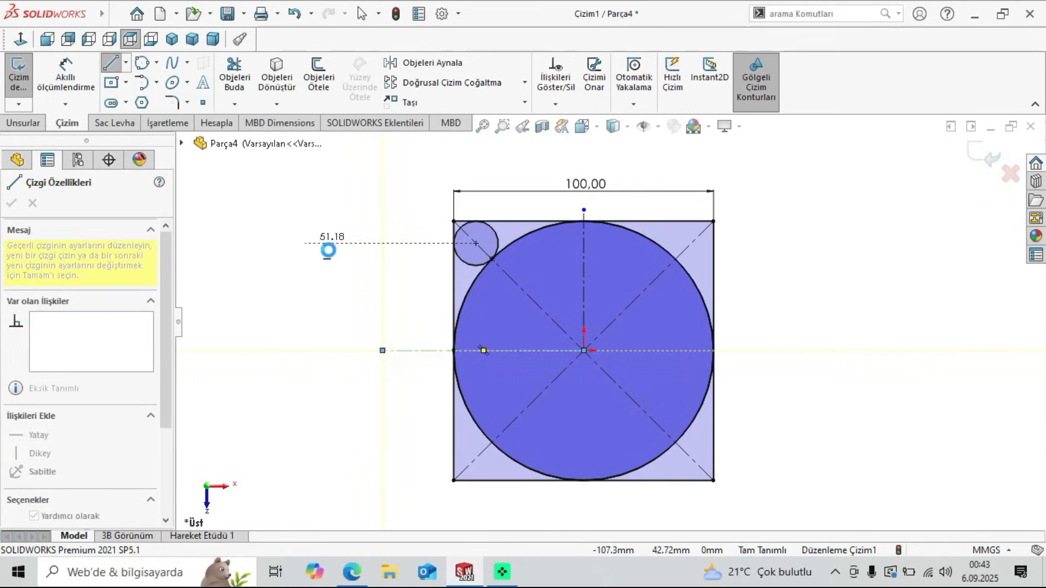
key(Escape)
Step: Mirror the small upper-left corner circle about the vertical centerline into the upper-right corner
click(423, 62)
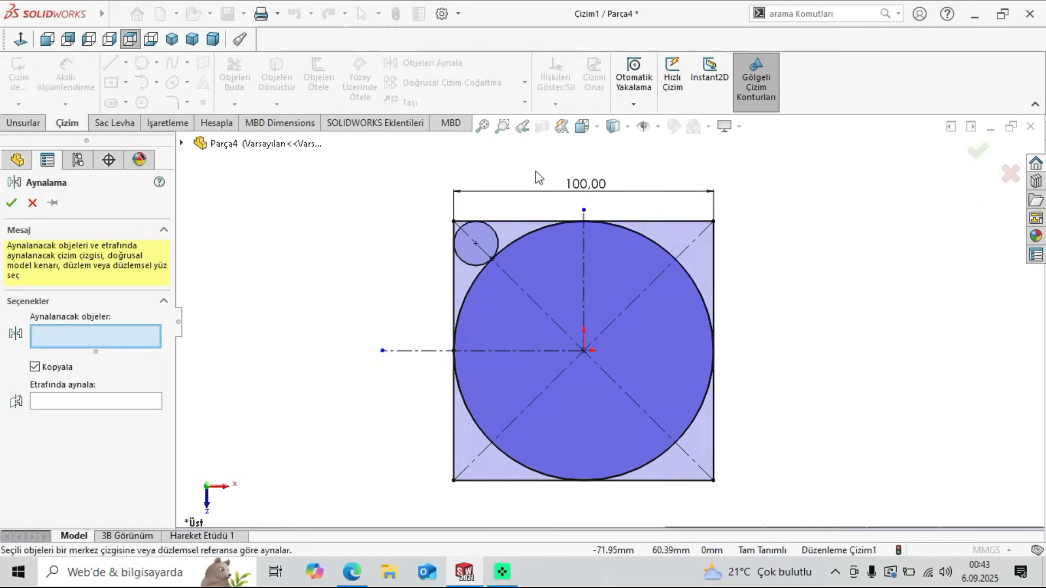
click(500, 246)
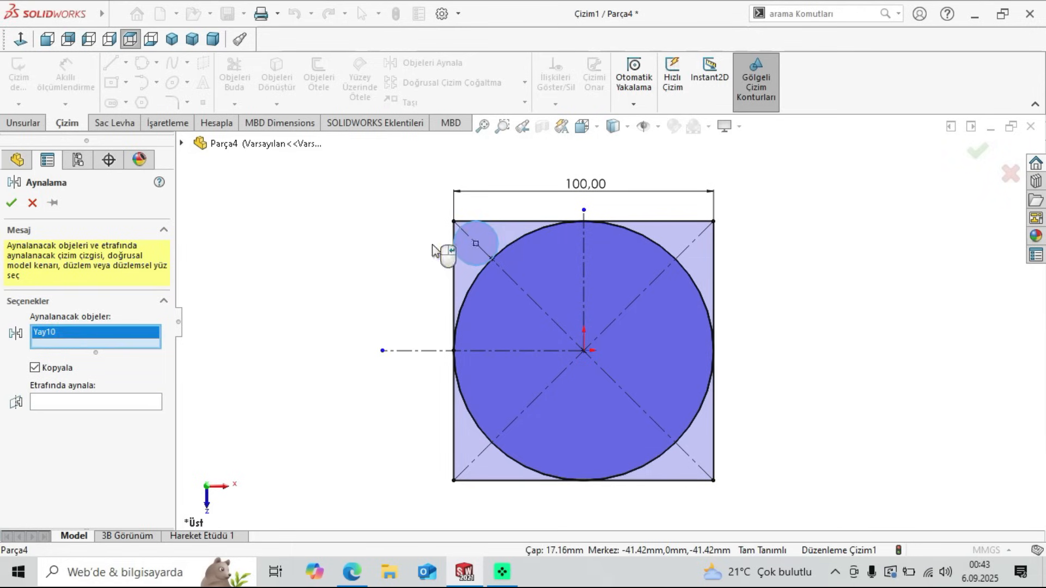
click(136, 403)
click(583, 289)
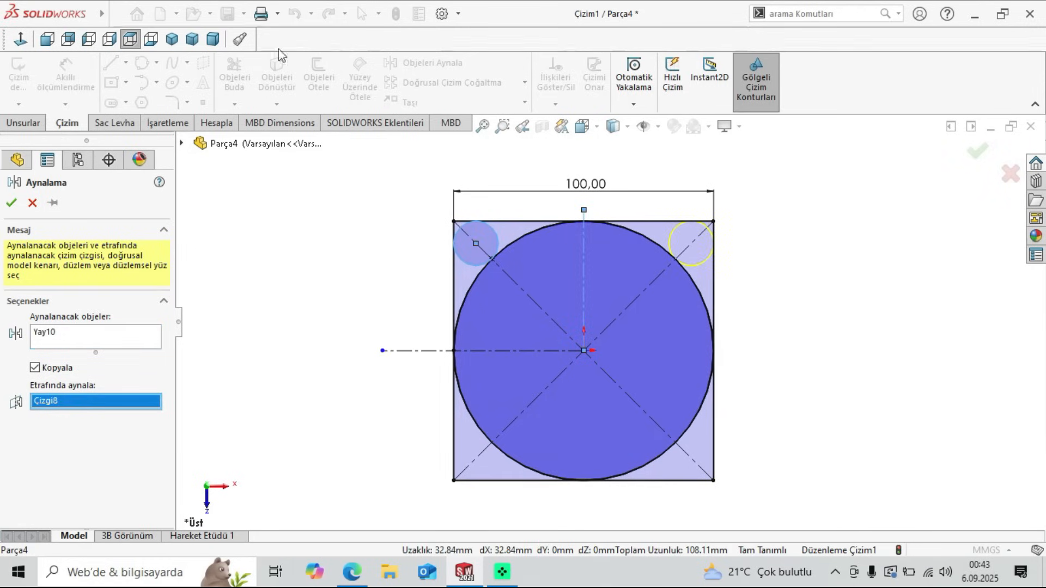
click(11, 203)
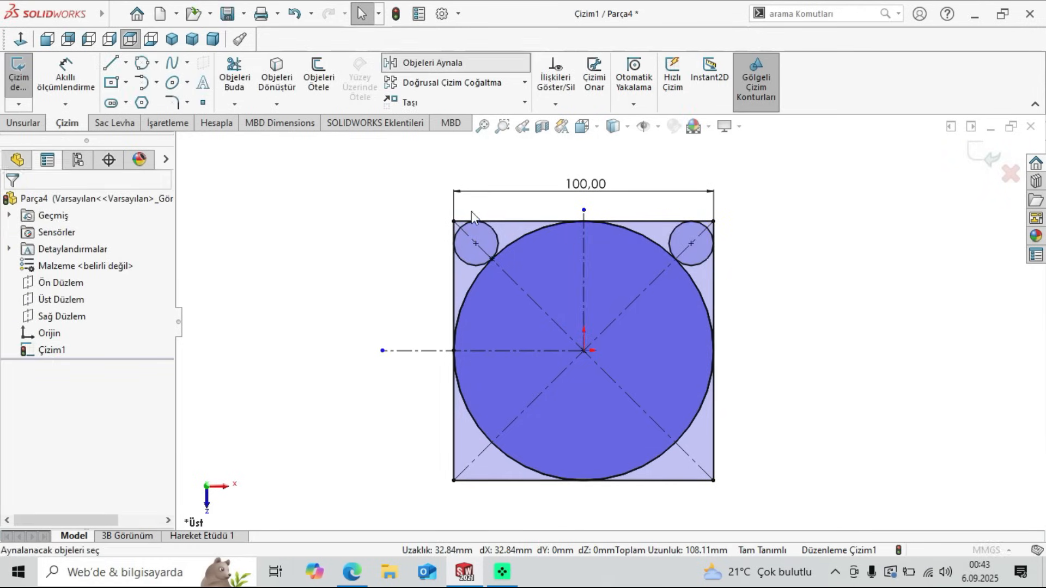
Step: Mirror both upper corner circles about the horizontal centerline into the two lower corners
click(496, 238)
click(688, 257)
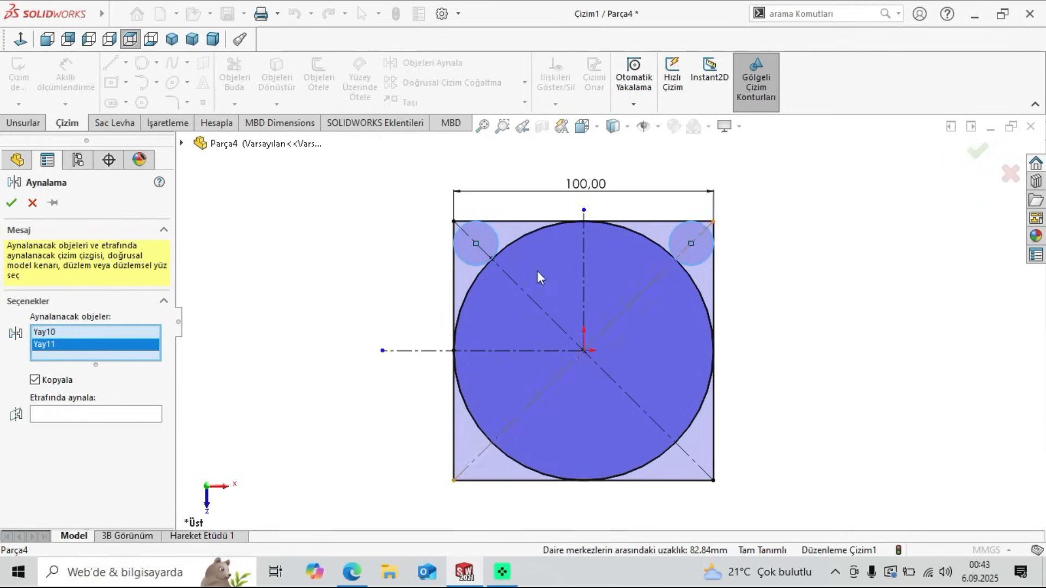
click(60, 417)
click(561, 350)
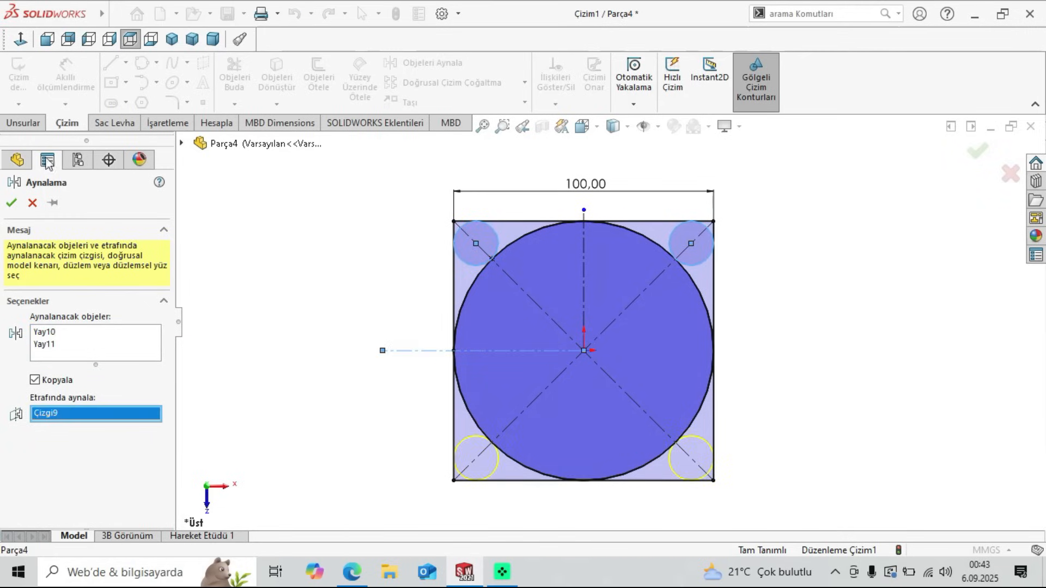
click(8, 207)
key(alt+p)
click(342, 295)
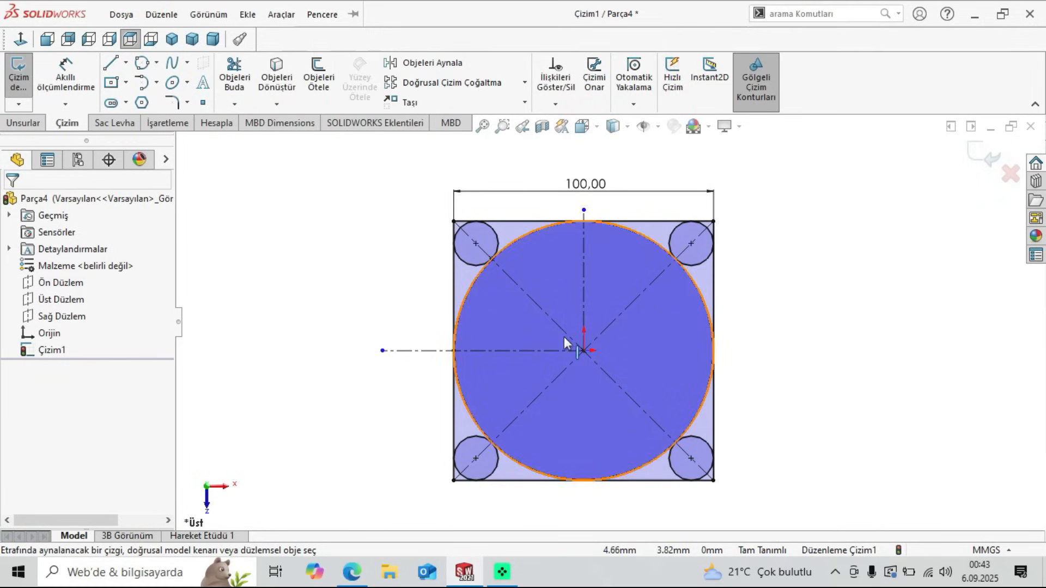
scroll(569, 337, up, 1)
scroll(690, 367, down, 1)
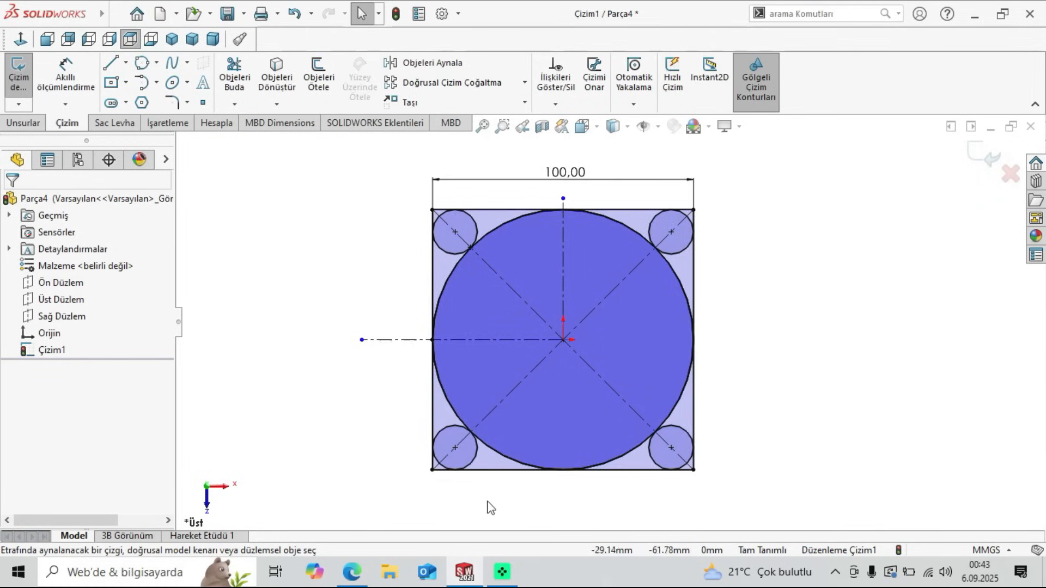
click(352, 572)
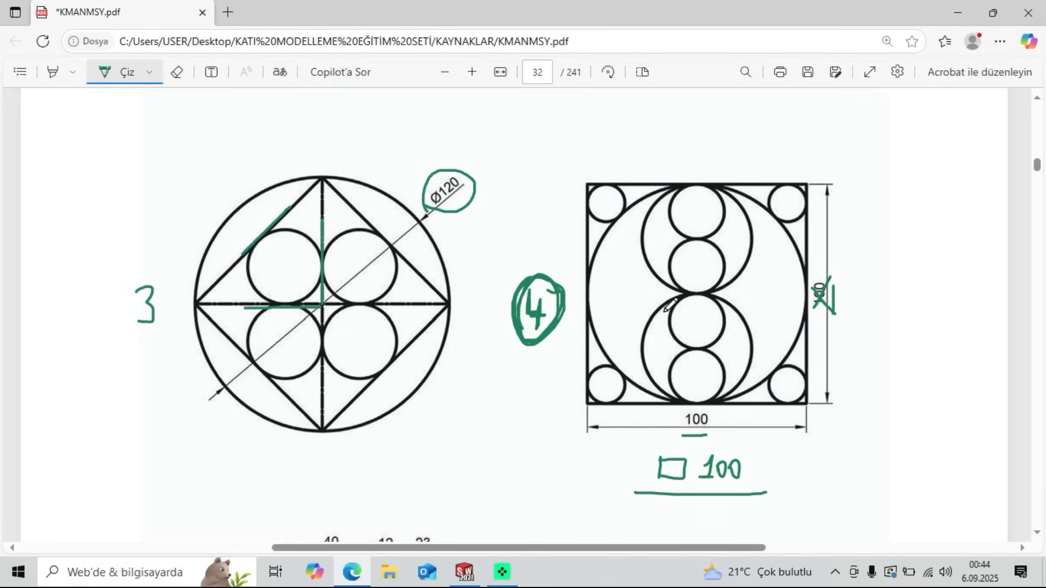
click(464, 572)
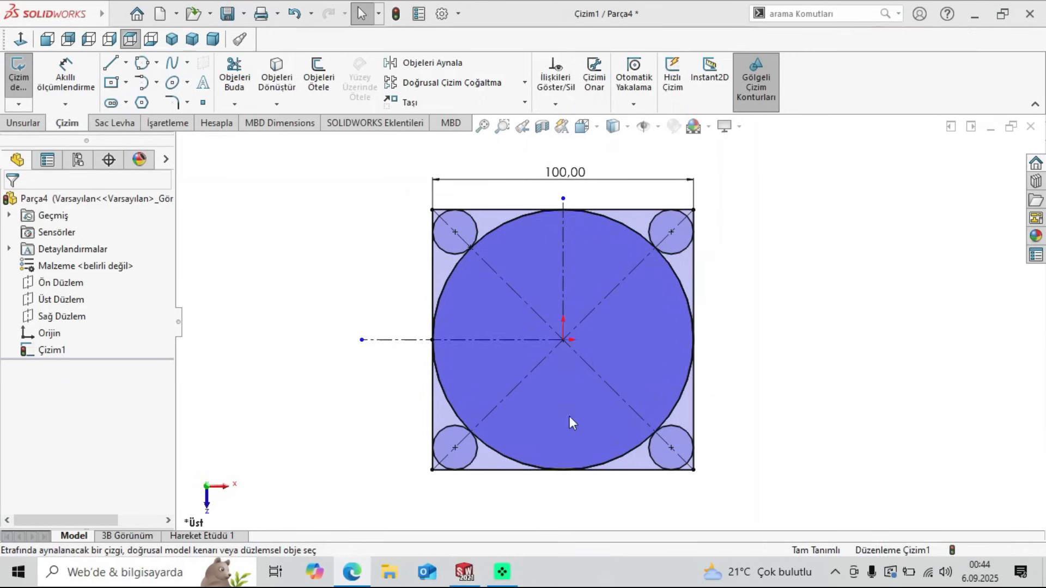
click(158, 65)
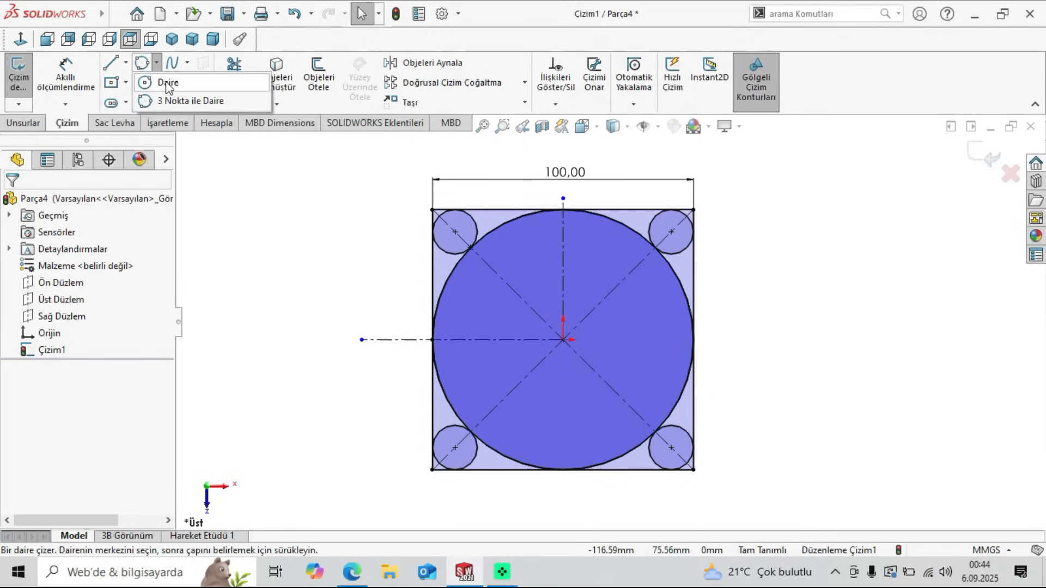
click(166, 83)
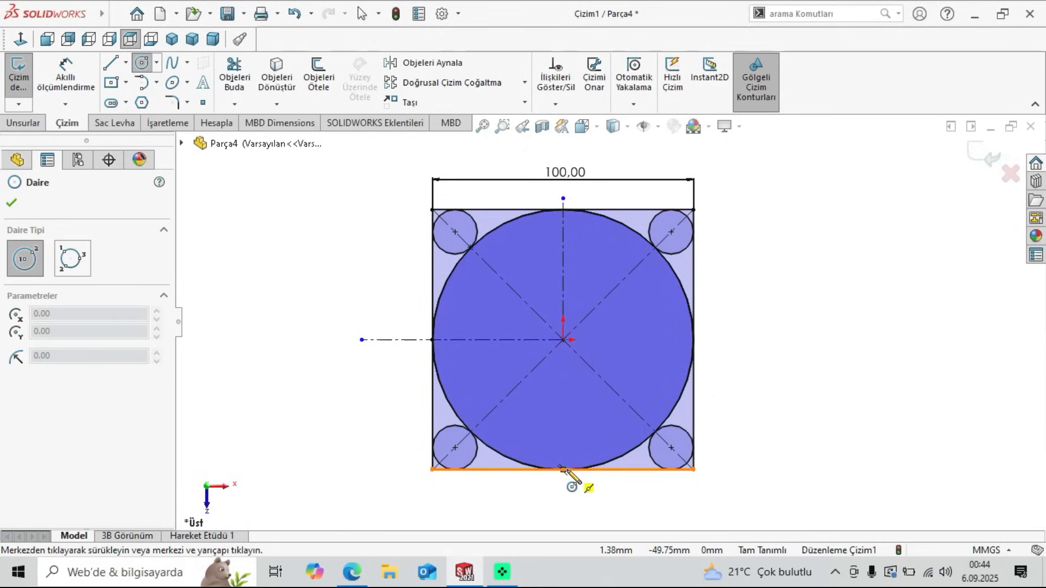
click(347, 574)
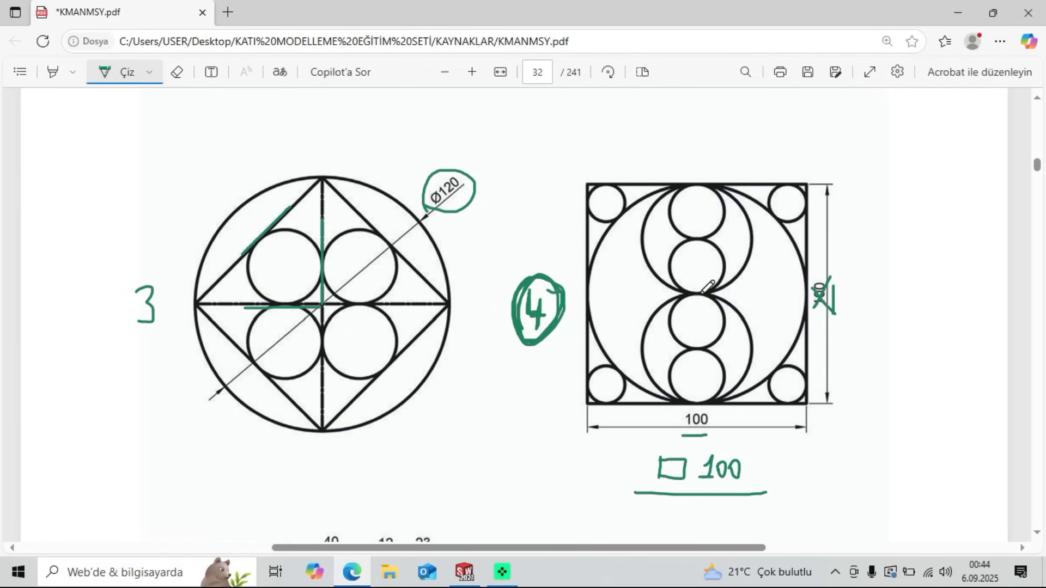
click(474, 580)
click(157, 62)
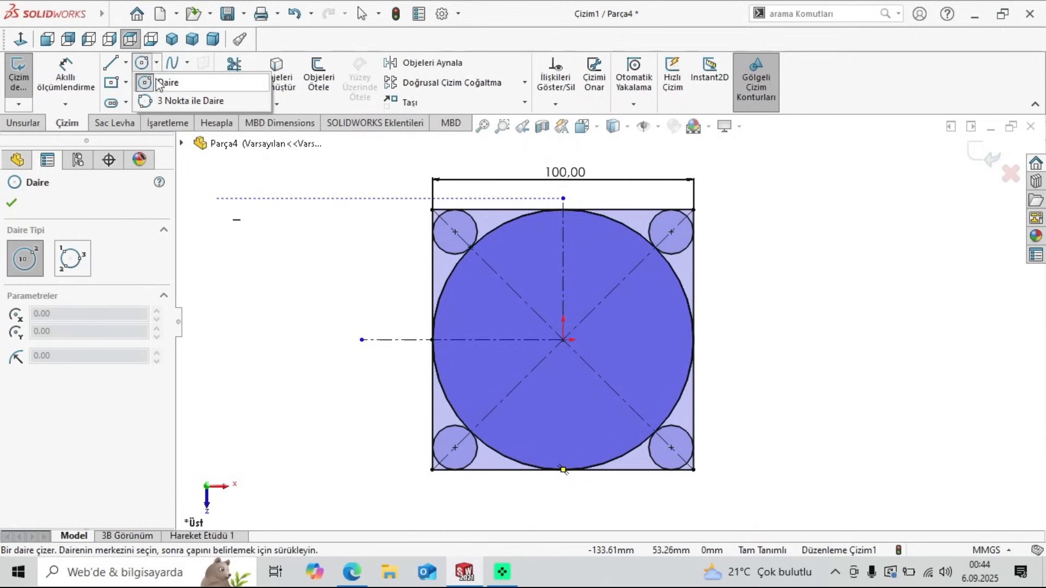
click(164, 82)
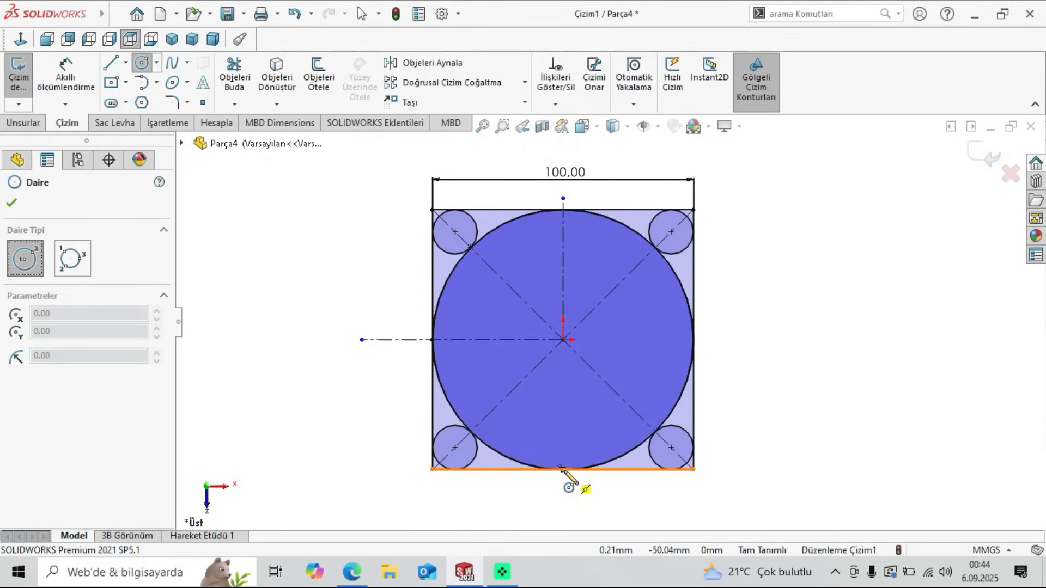
click(563, 468)
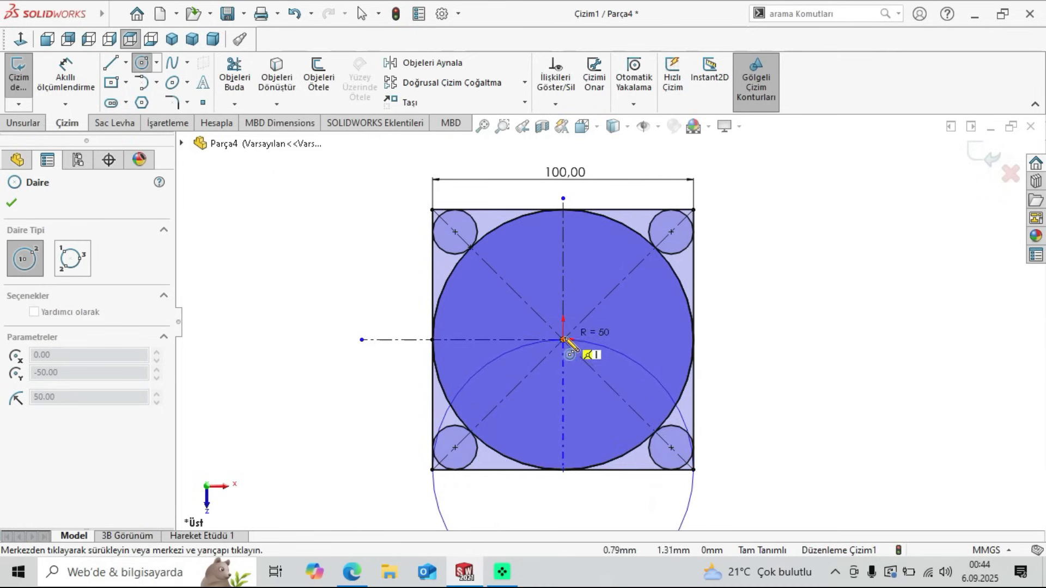
key(Escape)
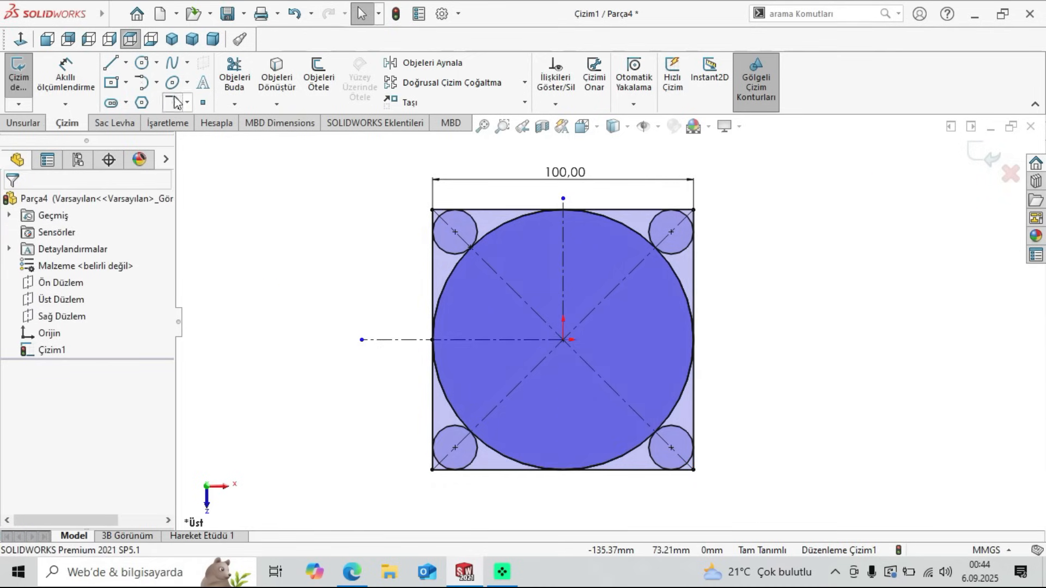
click(155, 65)
click(169, 100)
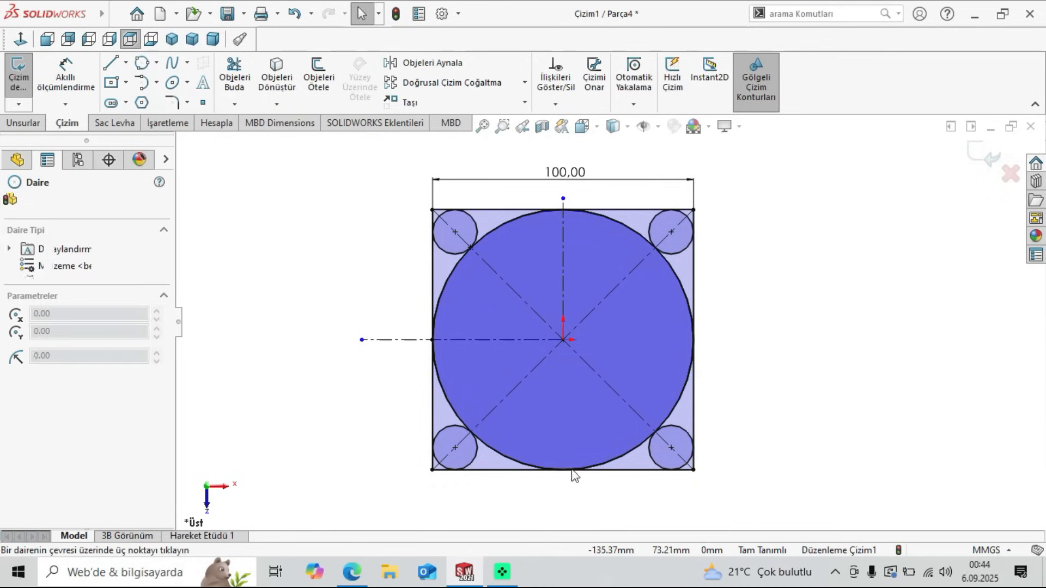
click(563, 468)
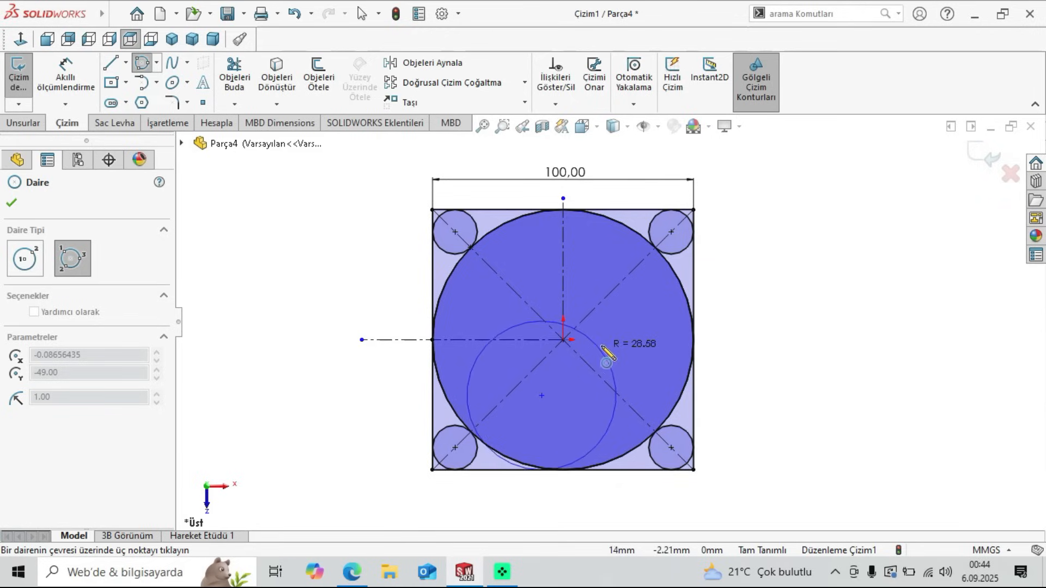
right_click(285, 269)
click(316, 281)
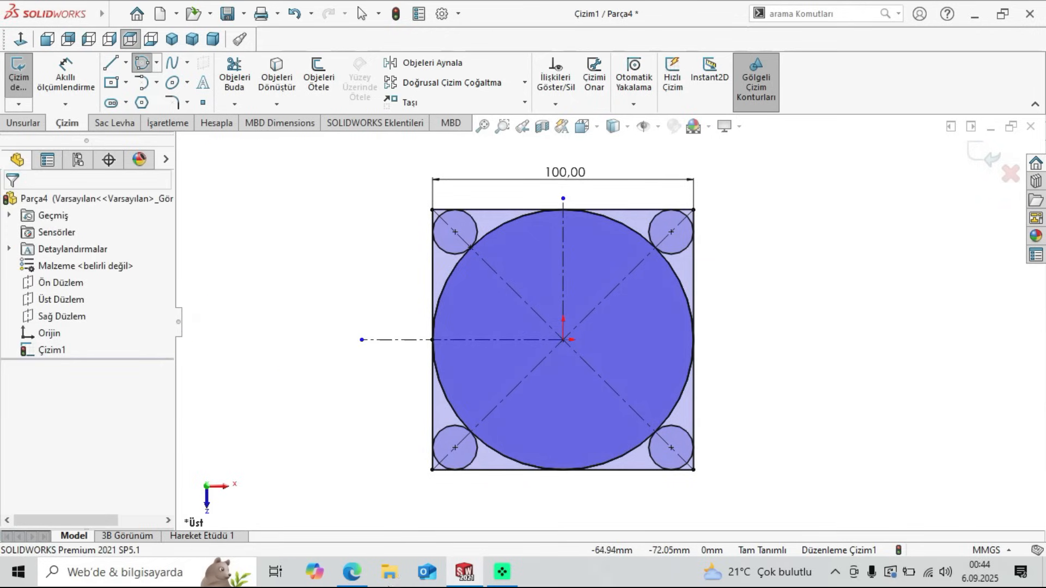
Step: Draw a three-point circle of about 20.7 mm radius from the bottom edge's midpoint, tangent to the two diagonals
click(157, 62)
click(166, 98)
click(156, 62)
click(169, 100)
click(156, 62)
click(166, 100)
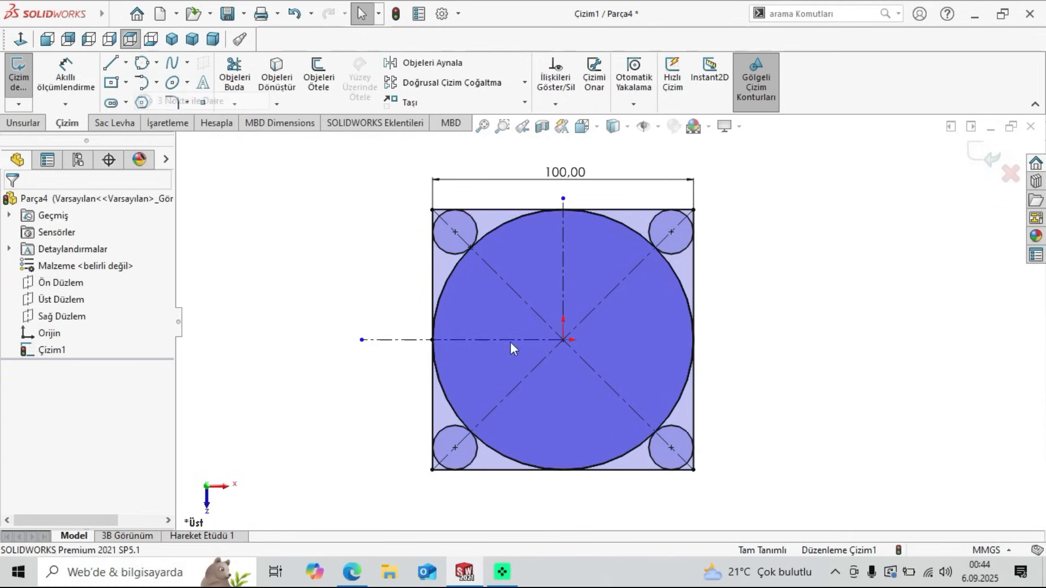
click(566, 473)
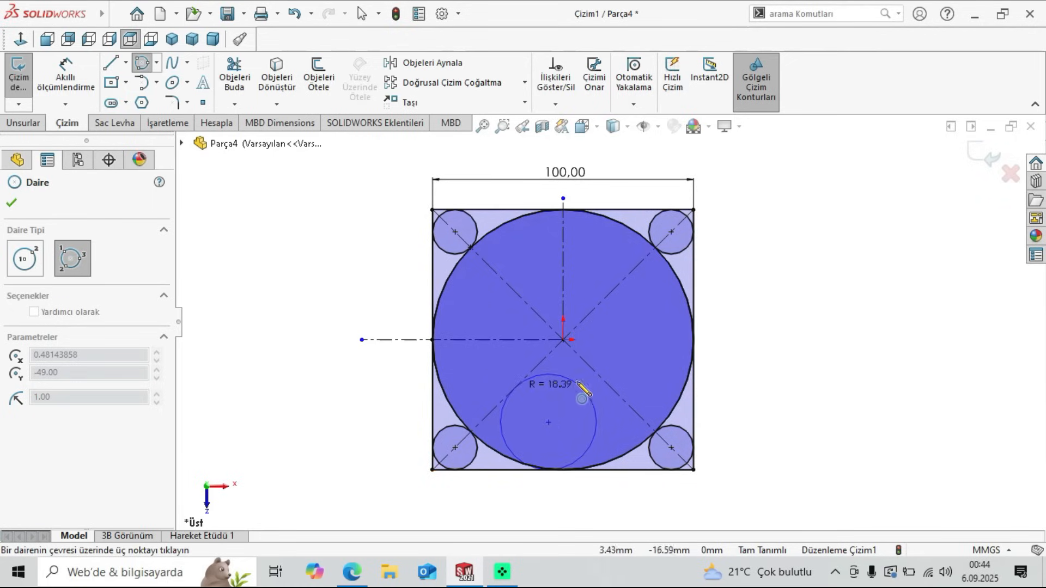
click(597, 374)
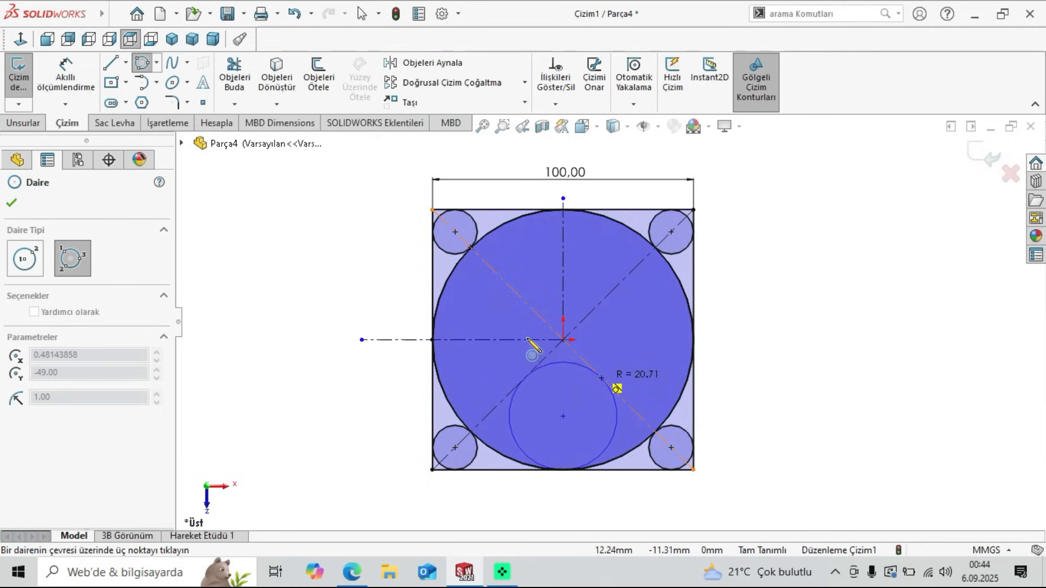
right_click(294, 267)
click(327, 273)
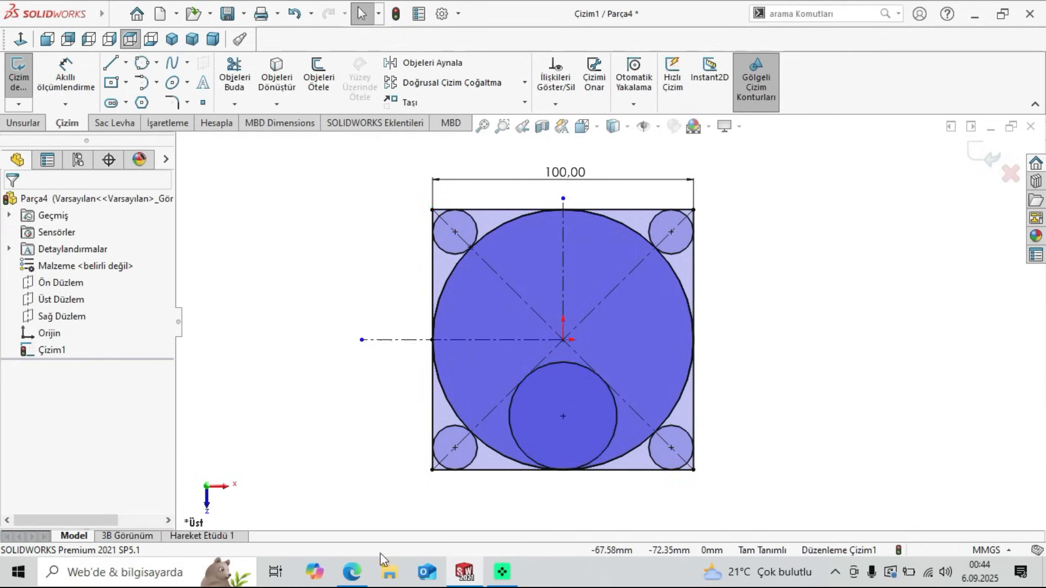
Step: Mirror the horizontal centerline about the vertical one and shorten its outer ends to sit closer to the square
click(355, 573)
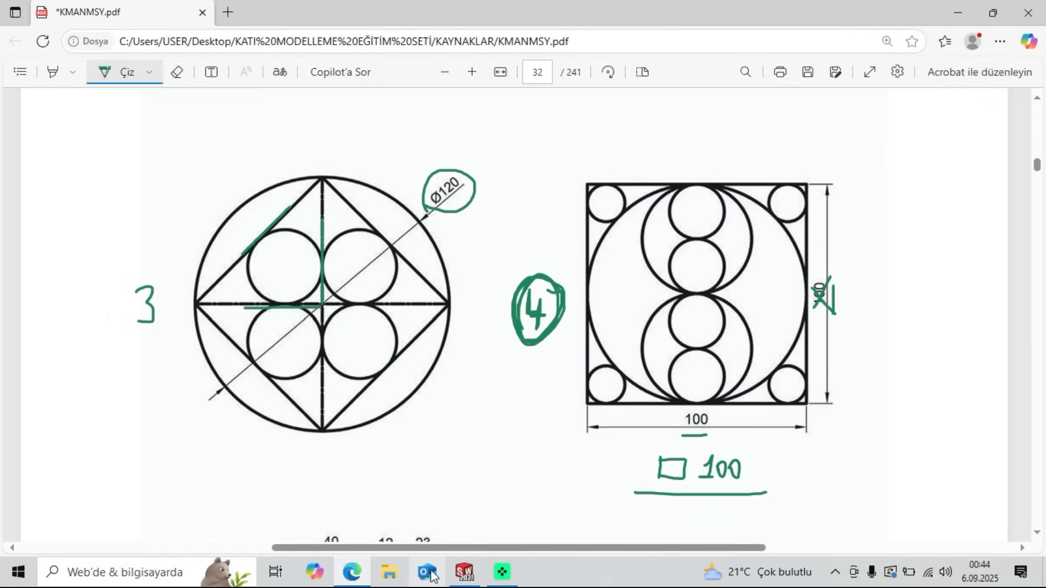
click(466, 575)
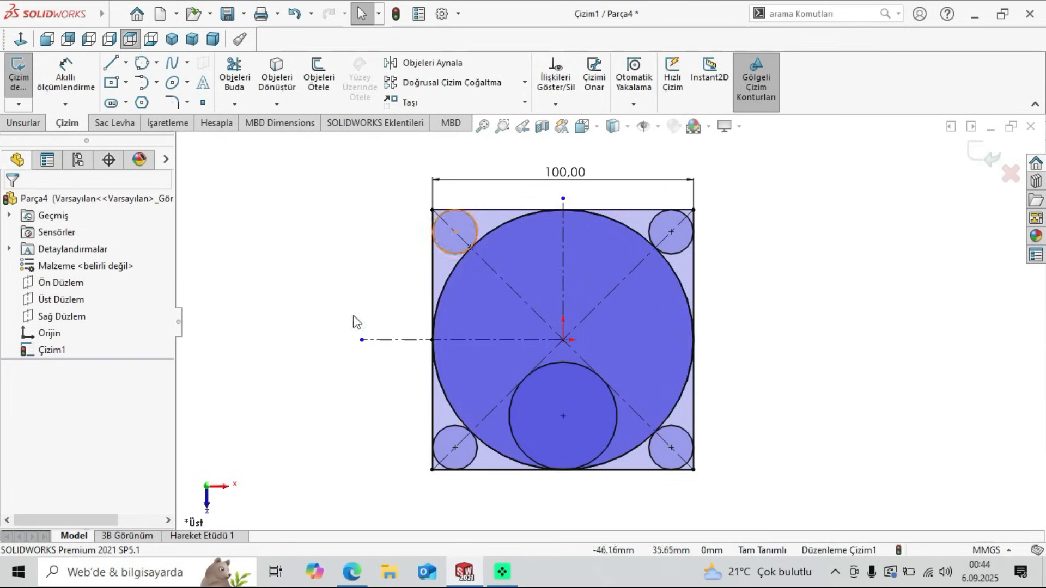
click(536, 339)
click(422, 63)
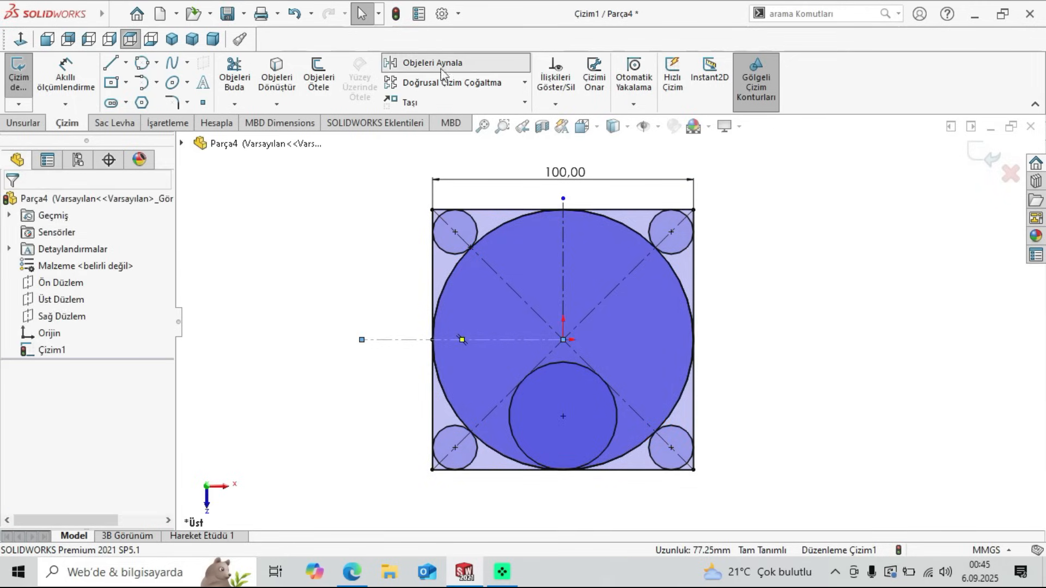
click(76, 402)
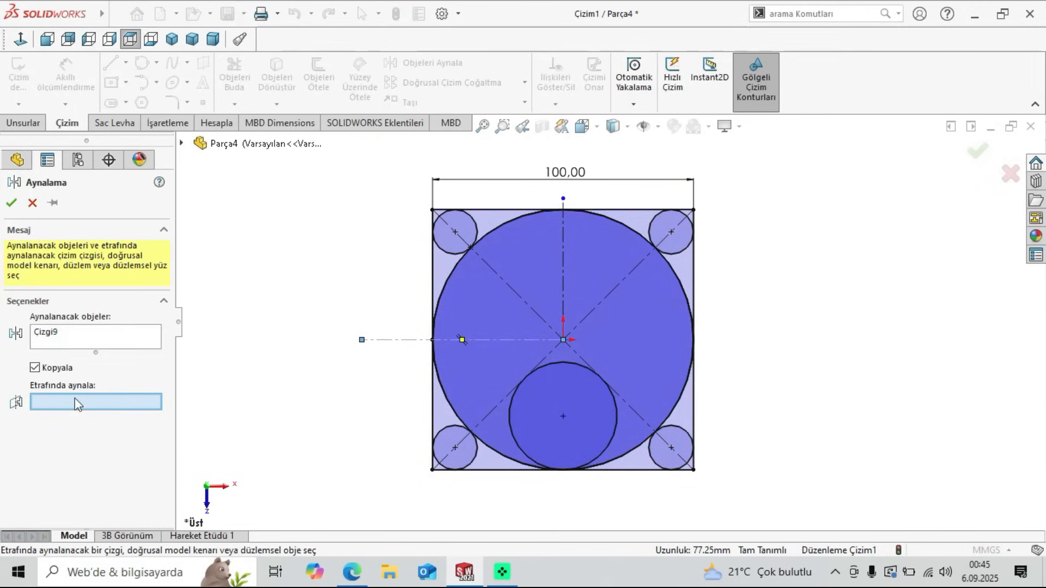
click(564, 273)
click(13, 202)
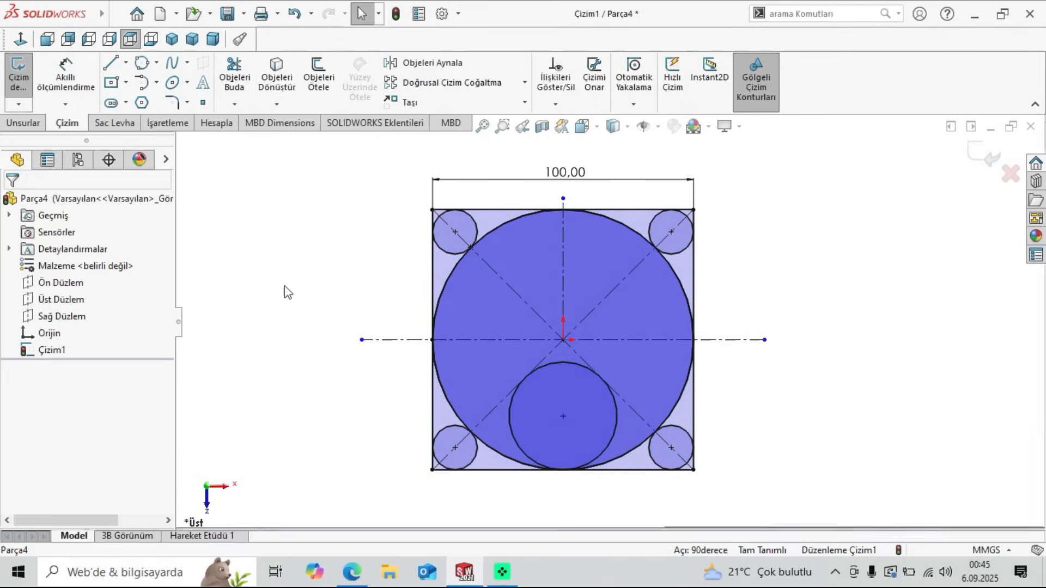
drag(765, 339, 733, 340)
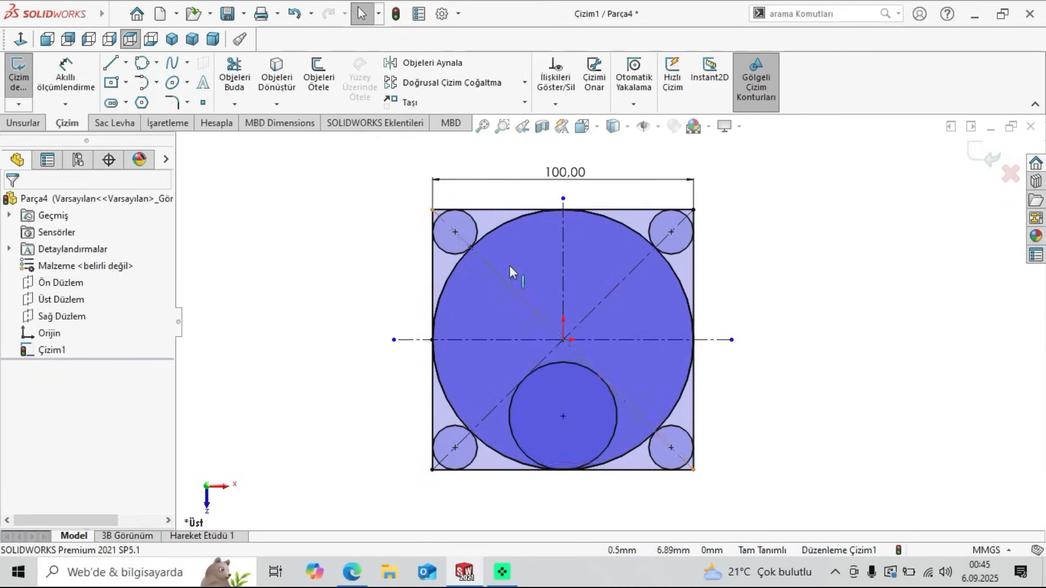
Step: Delete the inner circle tangent to the diagonals and check the inner circles of exercise 4 in the PDF
click(609, 435)
key(Delete)
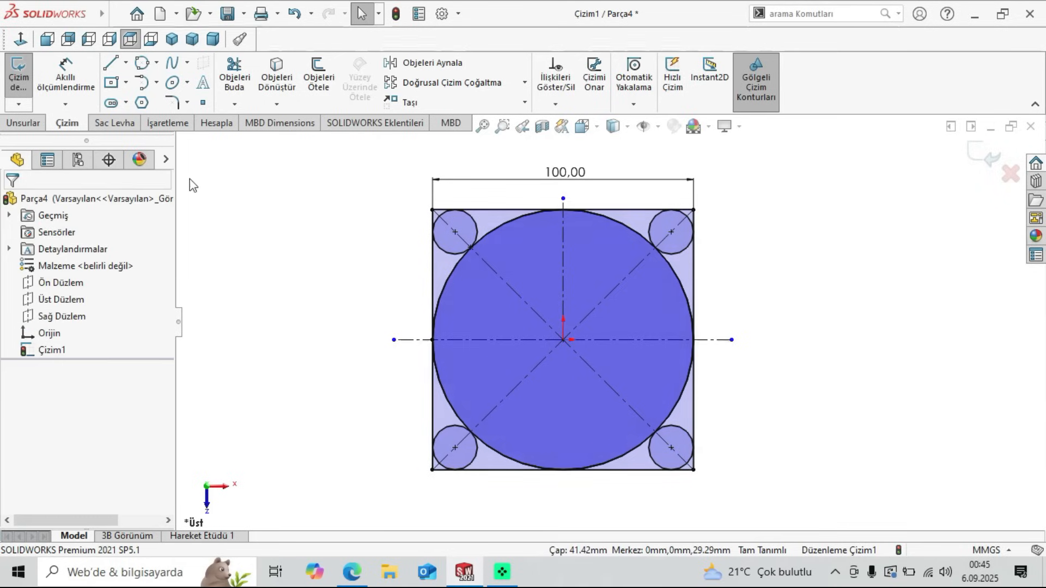
click(156, 62)
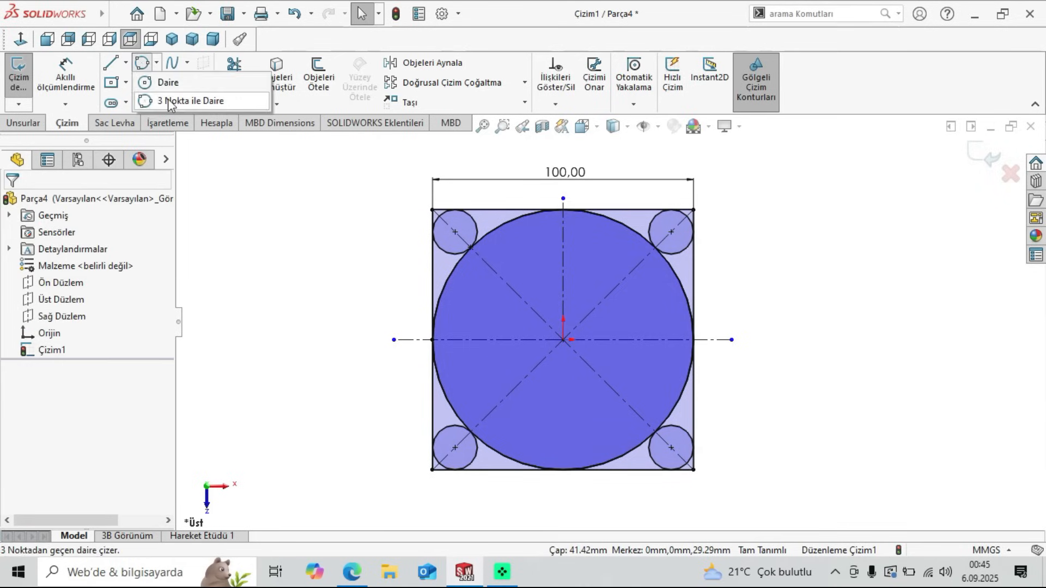
click(164, 101)
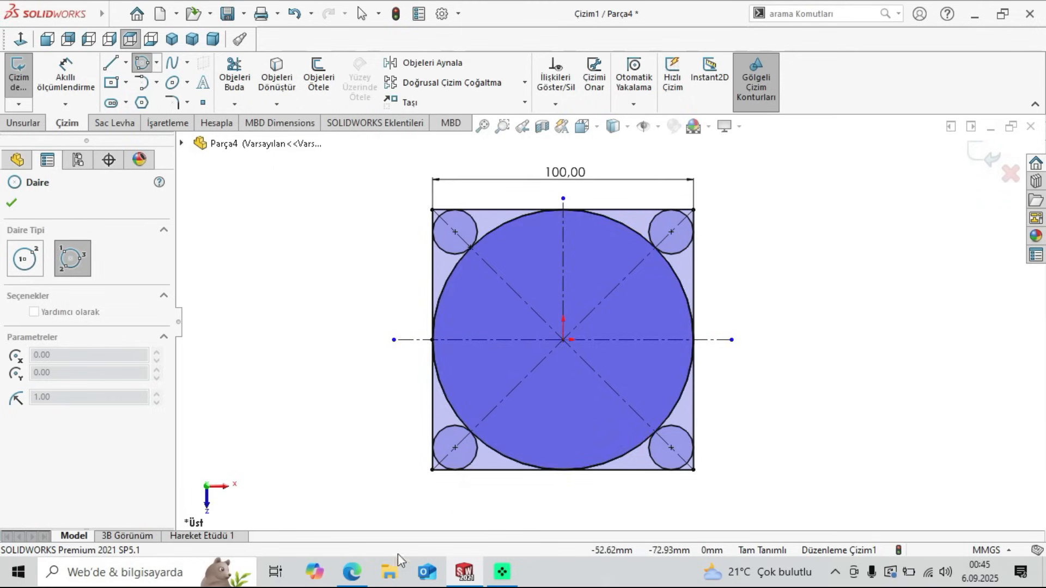
click(354, 579)
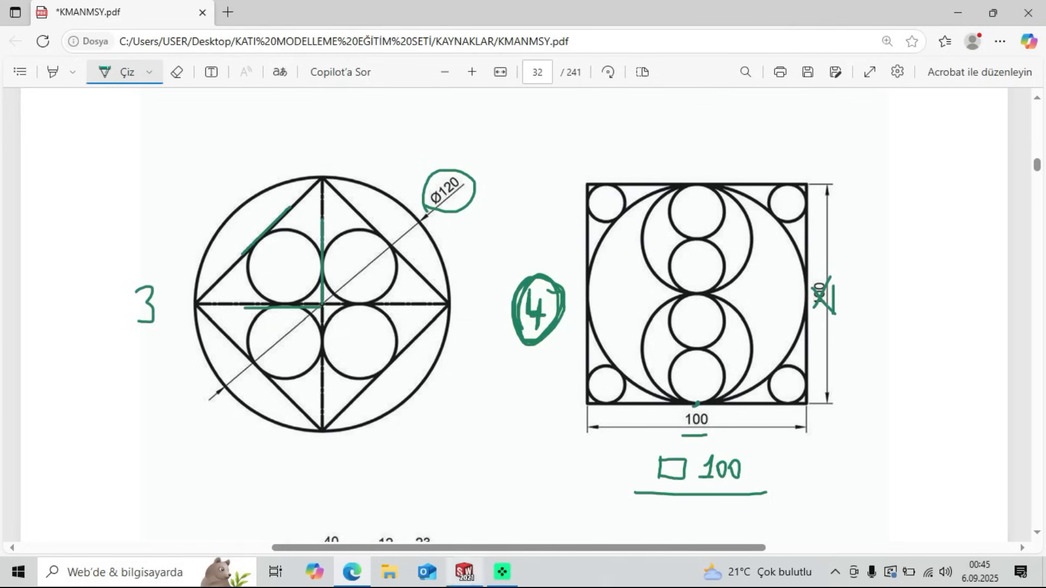
key(alt+Tab)
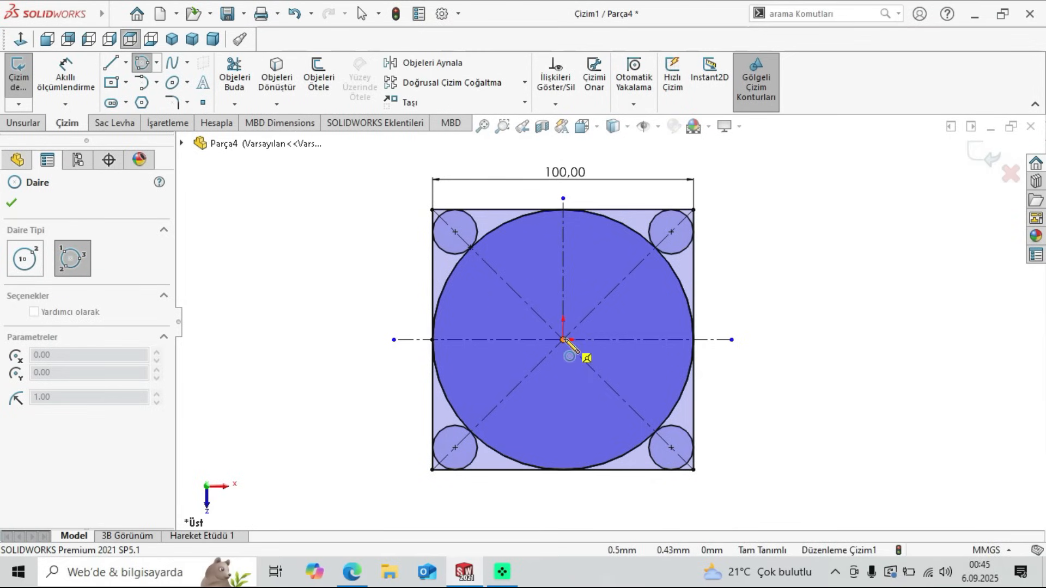
Step: Draw a vertical centerline from the origin down to the midpoint of the square's bottom edge
click(126, 62)
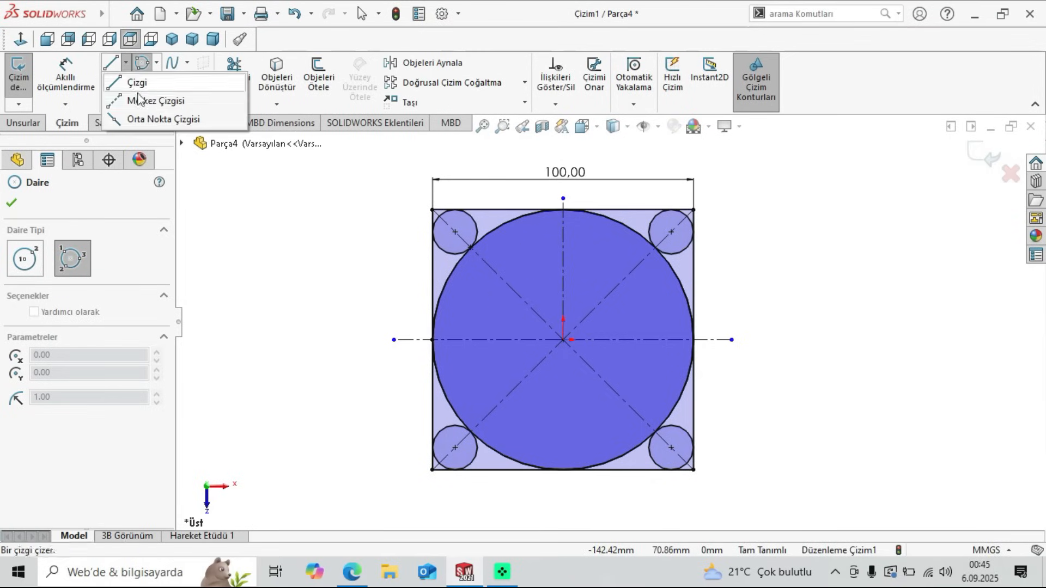
click(155, 101)
click(562, 340)
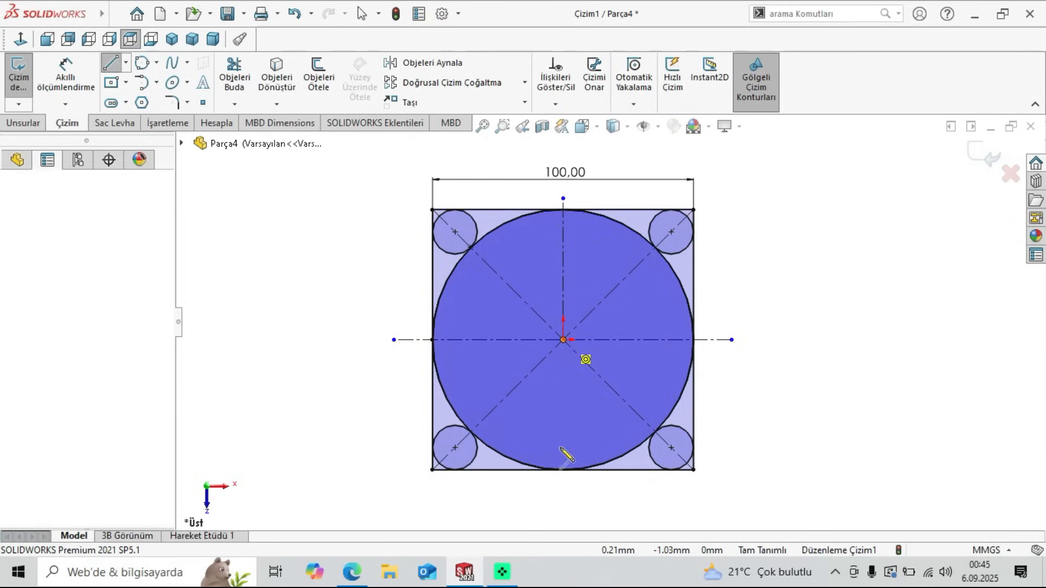
click(563, 470)
right_click(311, 286)
click(334, 298)
Step: Draw a three-point circle of 25 mm radius through the origin and the bottom edge's midpoint, and compare it with the PDF drawing
click(156, 62)
click(175, 100)
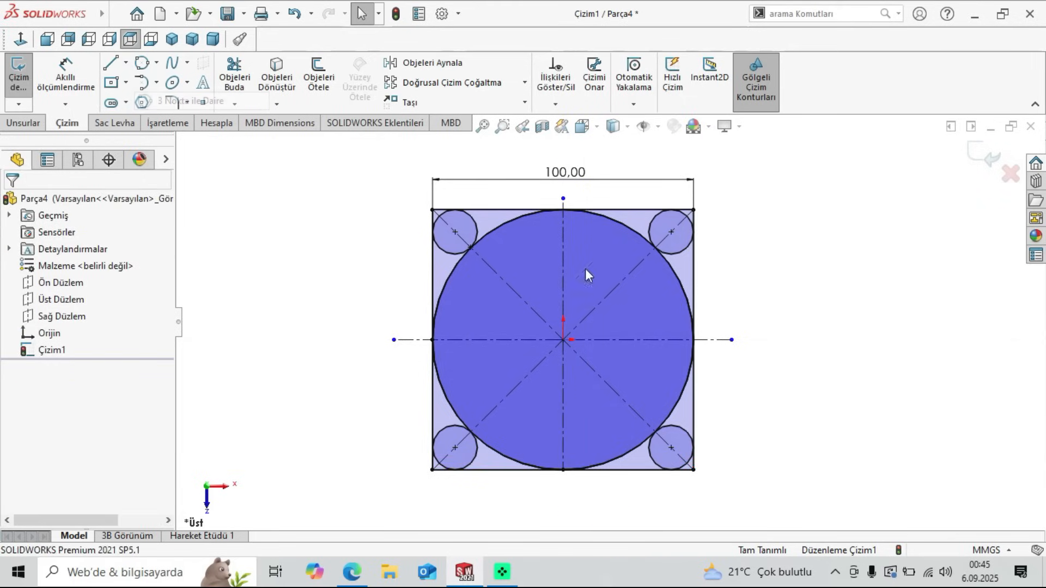
click(562, 340)
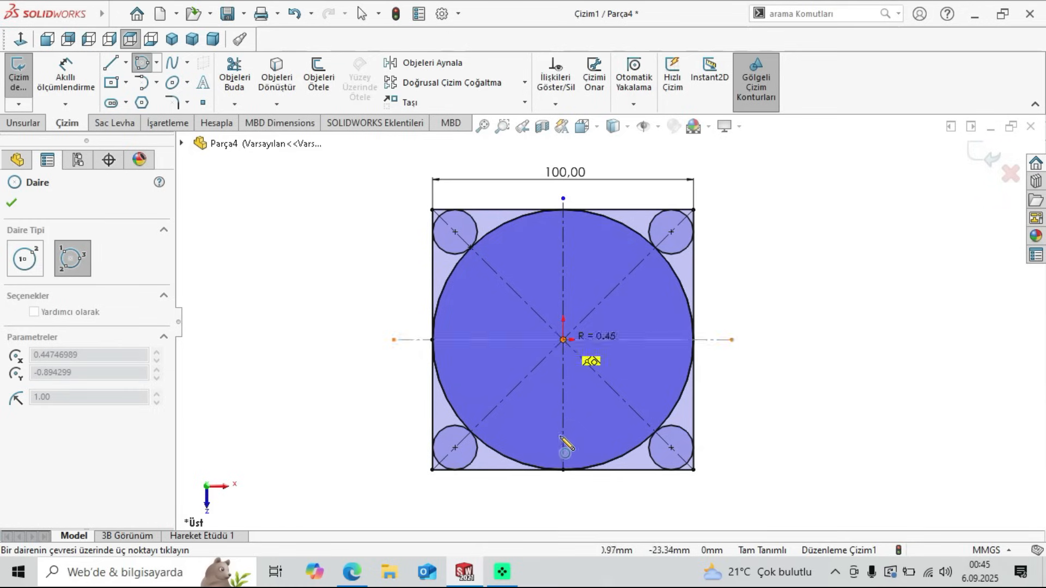
click(563, 469)
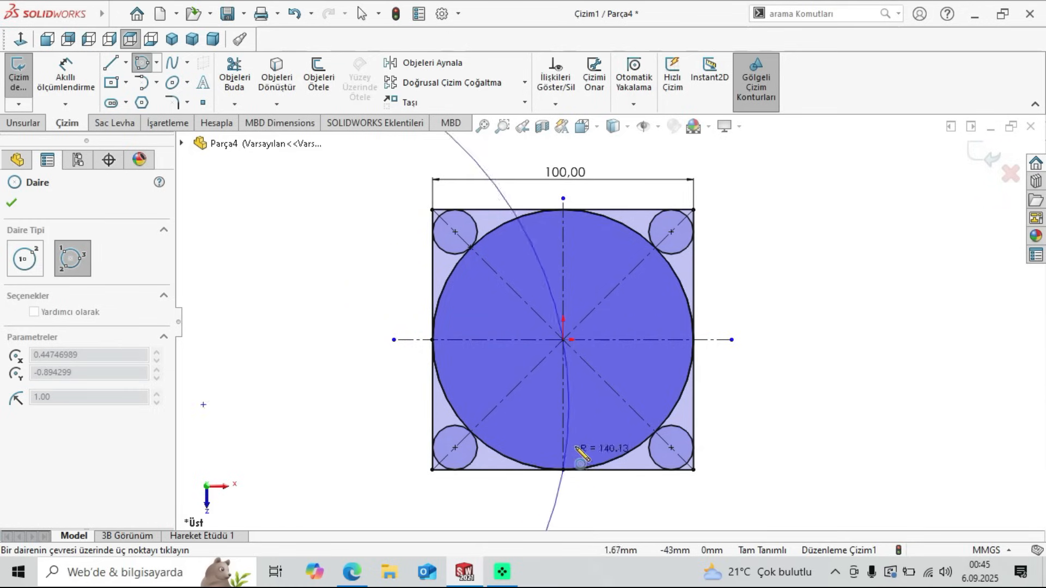
click(621, 399)
right_click(311, 263)
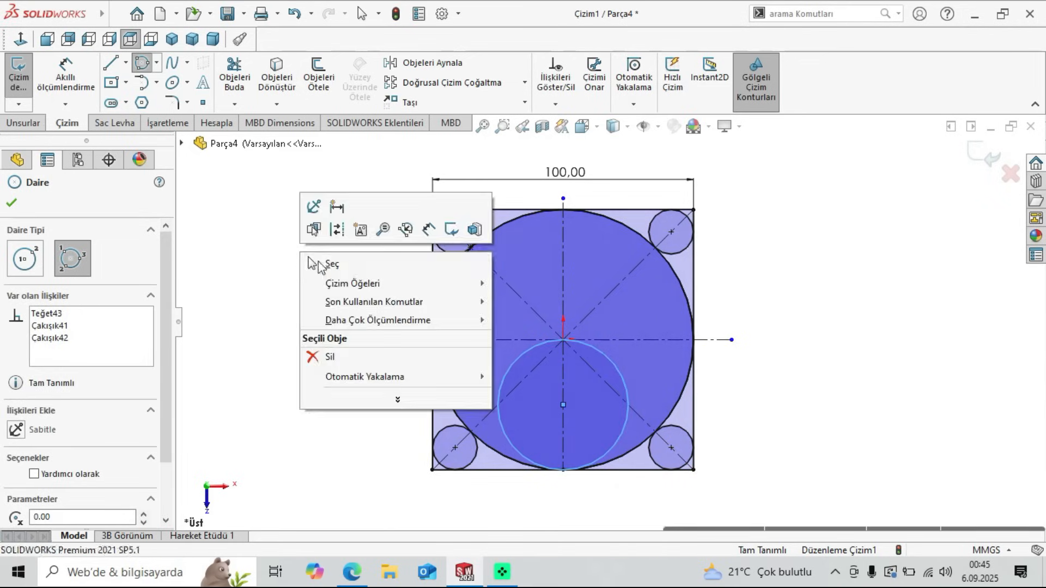
click(327, 266)
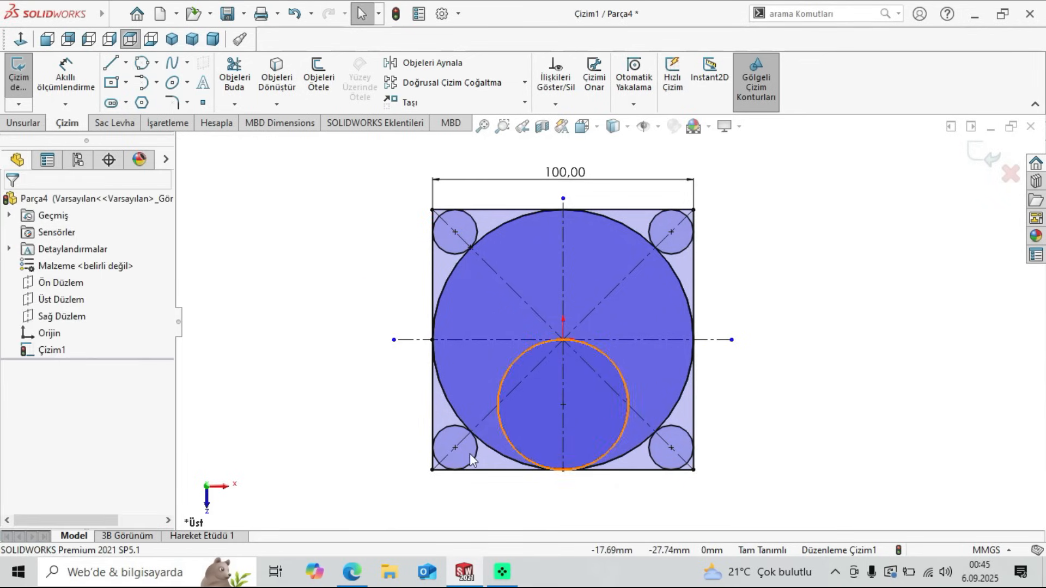
click(355, 579)
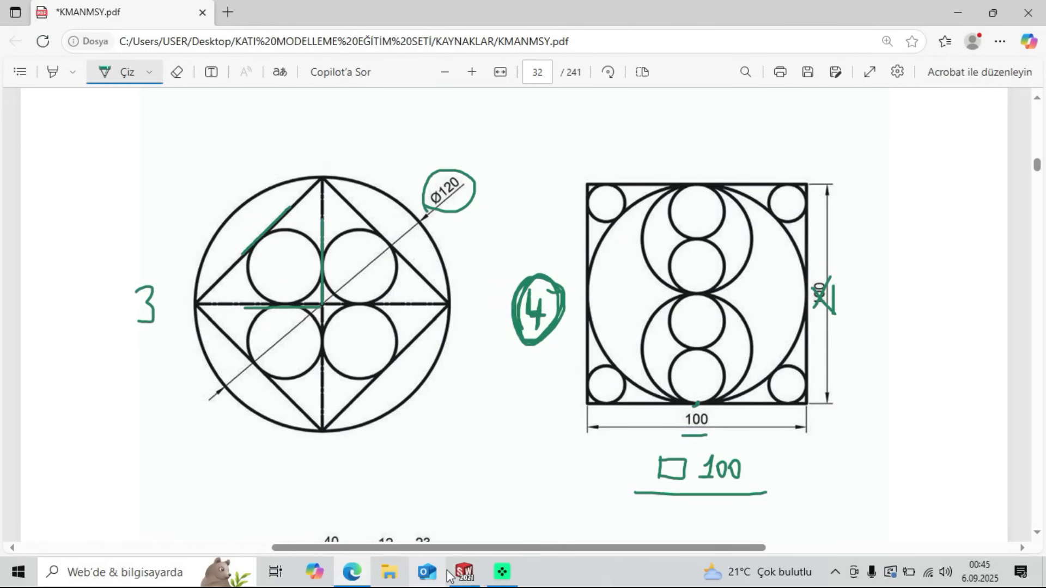
click(469, 577)
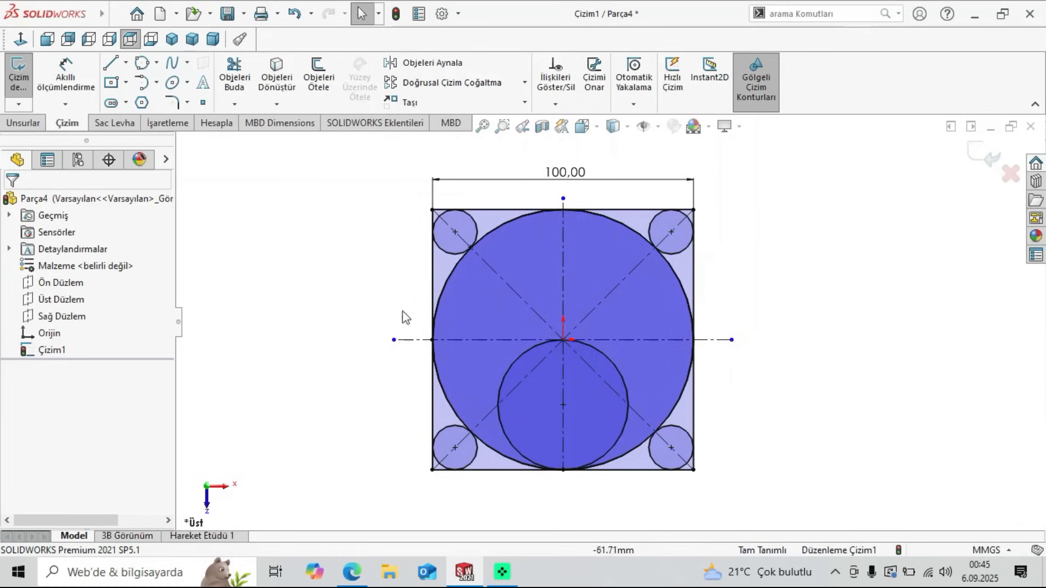
Step: Try to mirror the lower 25 mm radius circle about the horizontal centerline, and undo the mirror
click(625, 376)
click(400, 62)
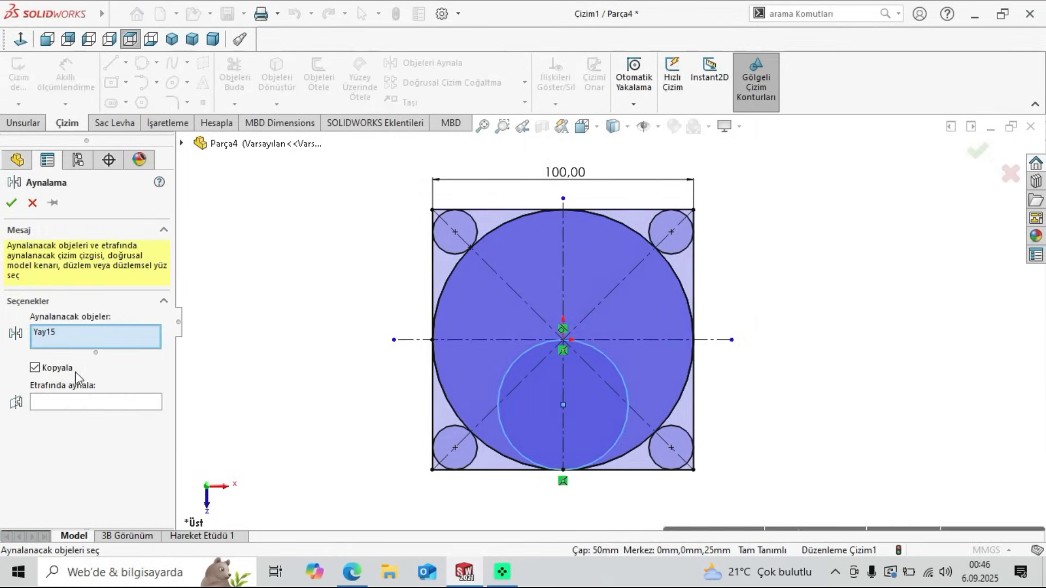
click(81, 406)
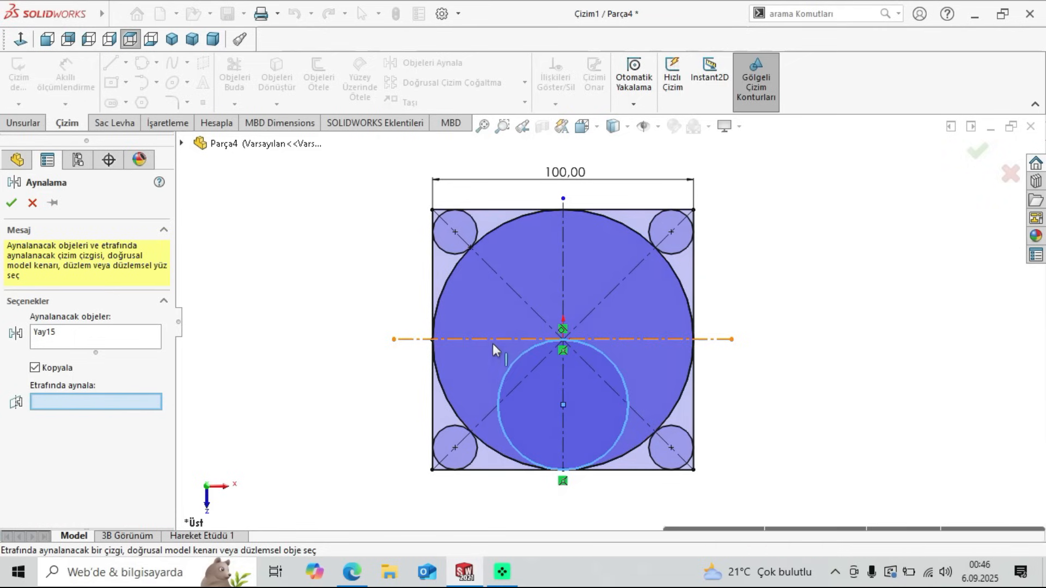
click(492, 340)
click(12, 203)
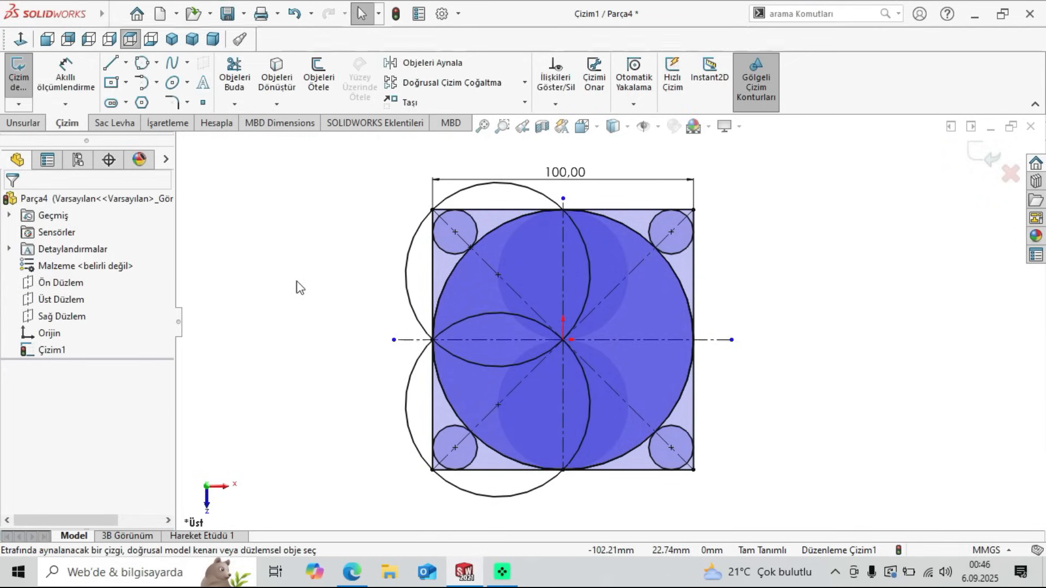
key(ctrl+z)
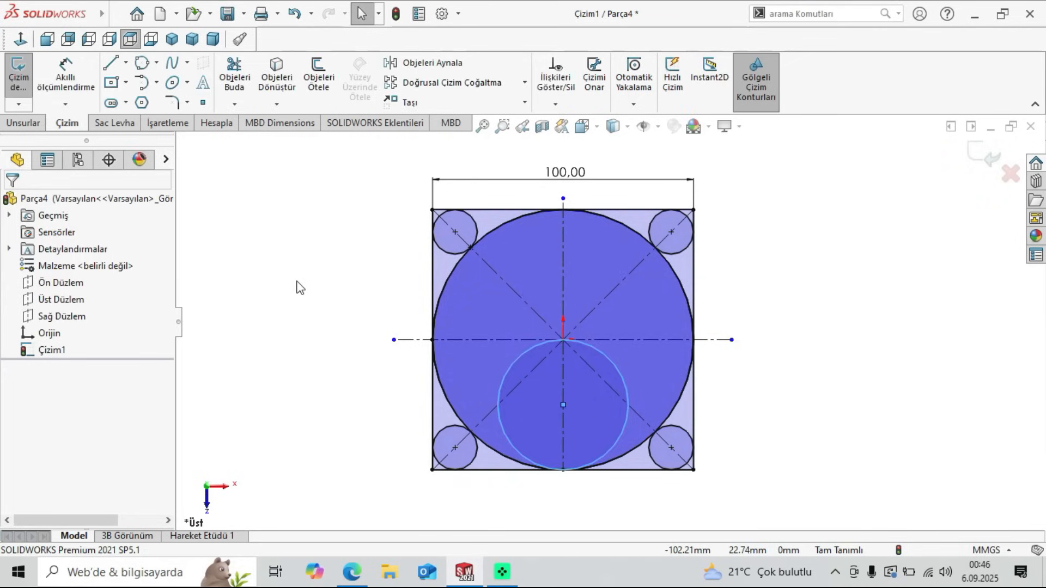
click(313, 308)
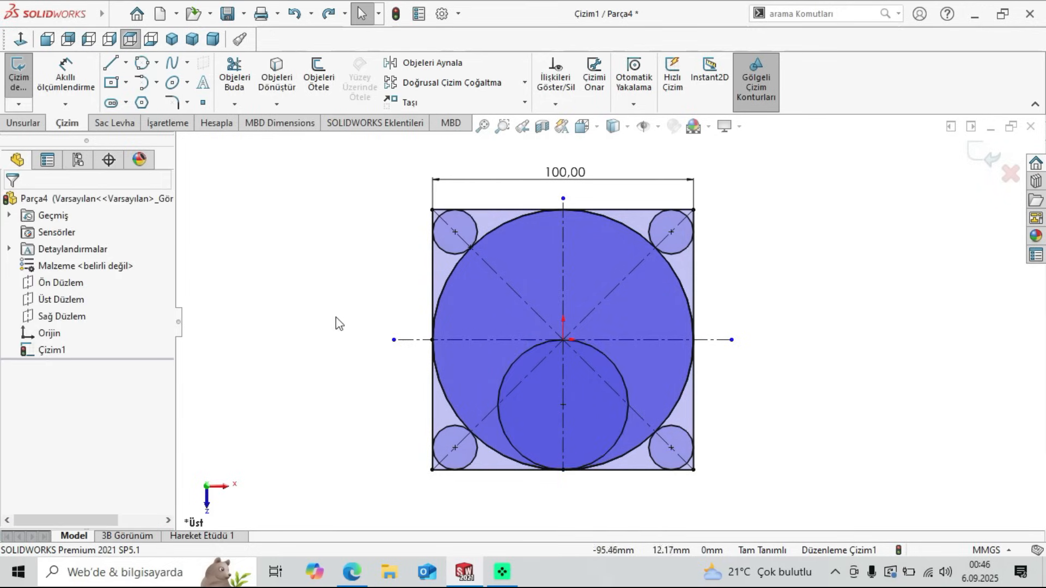
Step: Retry mirroring the lower inner circle about the horizontal centerline, and undo both the mirror and the circle itself
click(511, 368)
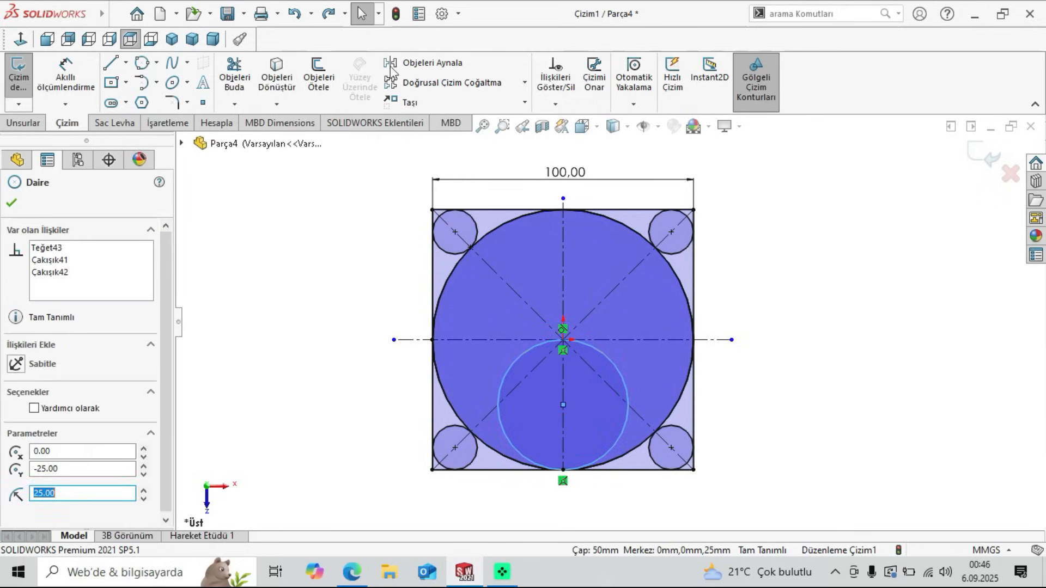
click(432, 63)
click(66, 403)
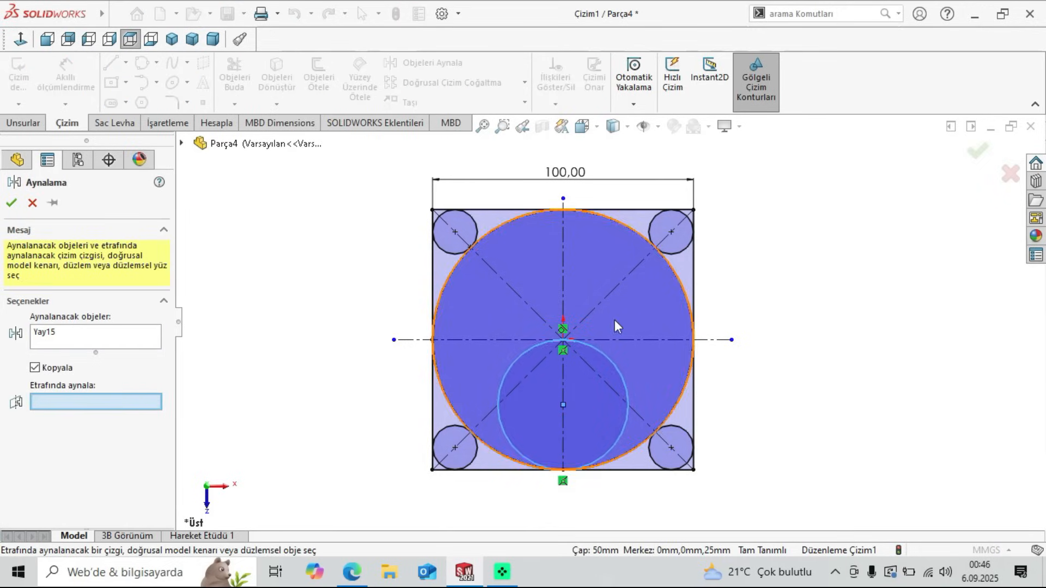
click(718, 340)
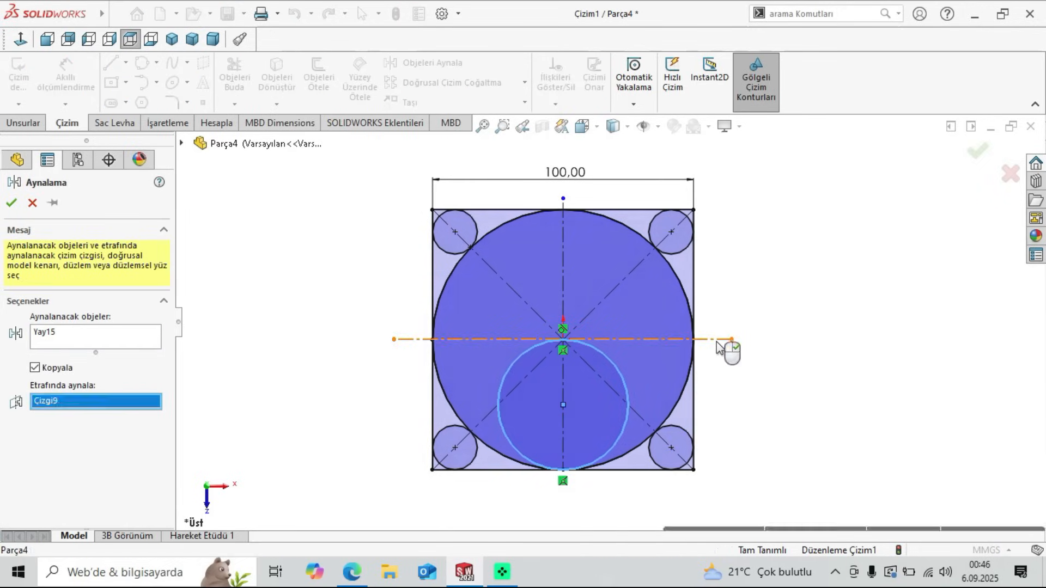
click(11, 205)
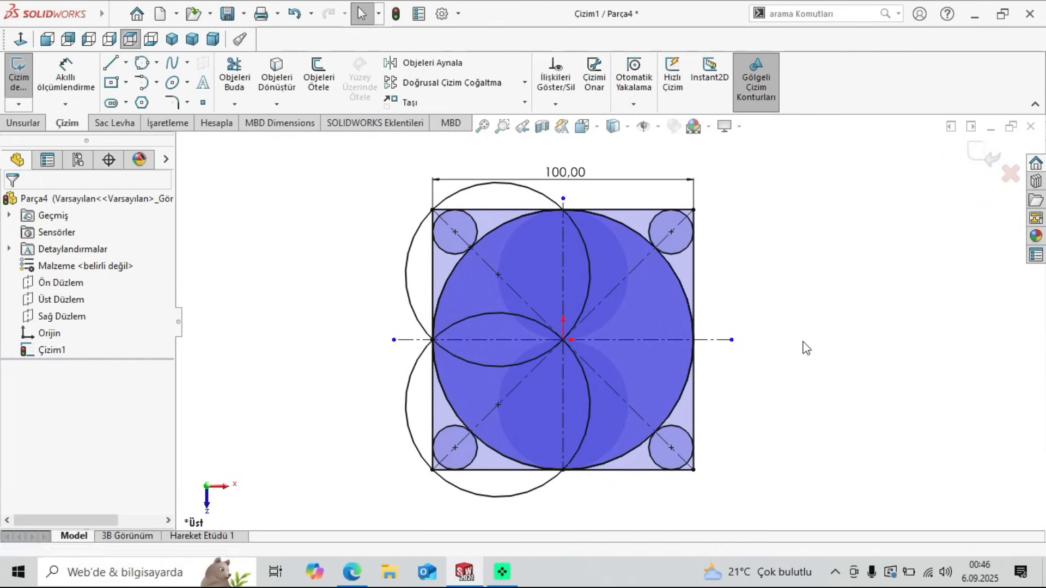
key(ctrl+z)
key(ctrl+z)
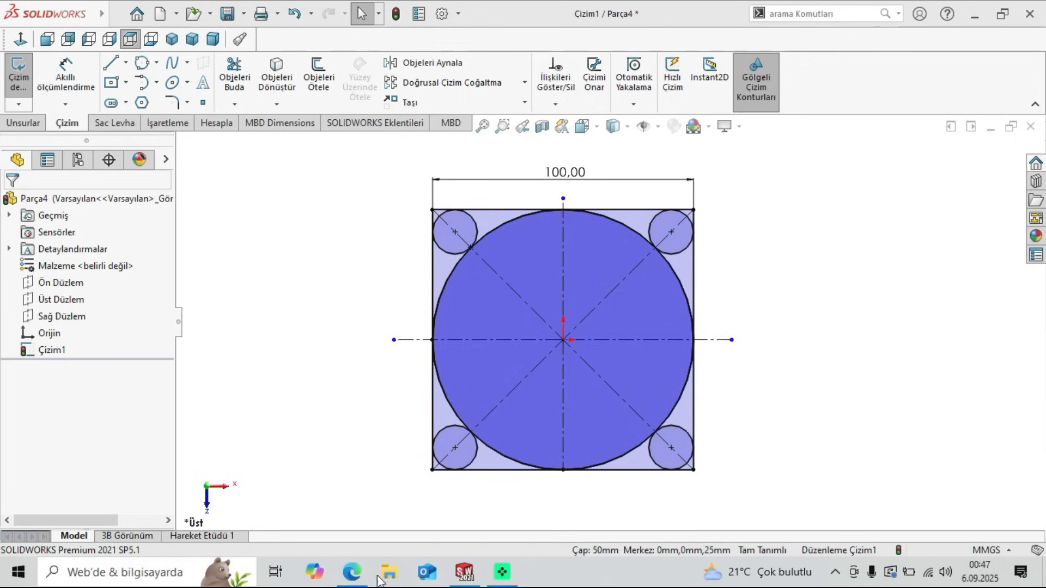
Step: Consult exercise 4 in the PDF and draw a three-point circle of 25 mm radius through the origin and bottom edge's midpoint, tangent to that edge
click(352, 572)
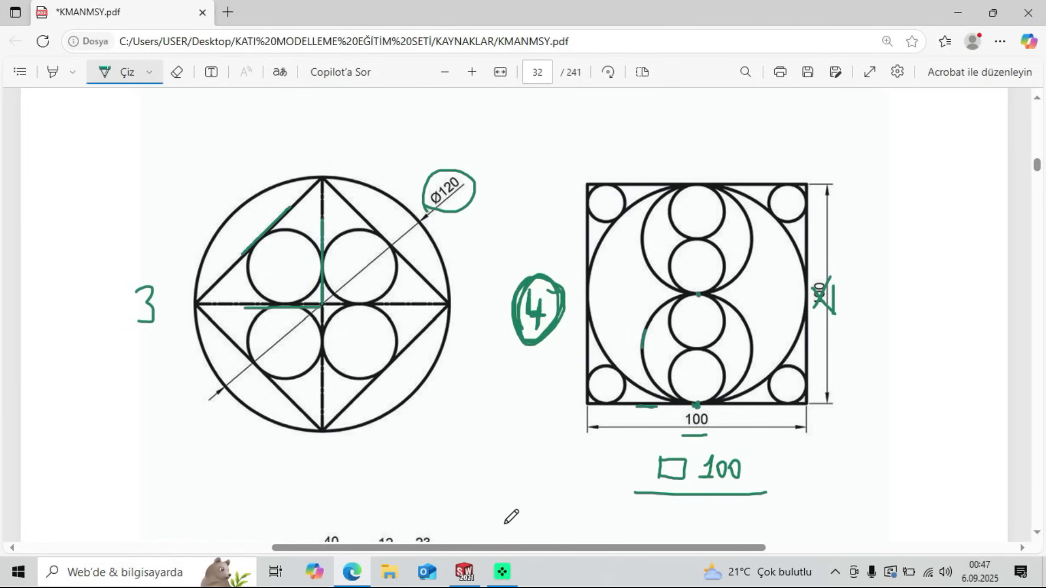
click(464, 571)
click(156, 63)
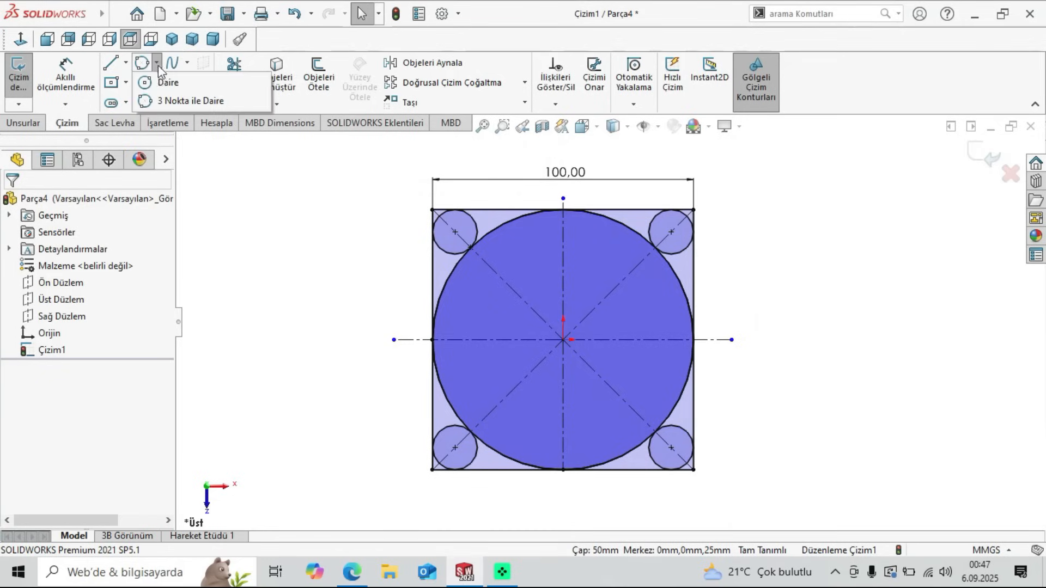
click(171, 101)
click(563, 340)
click(564, 467)
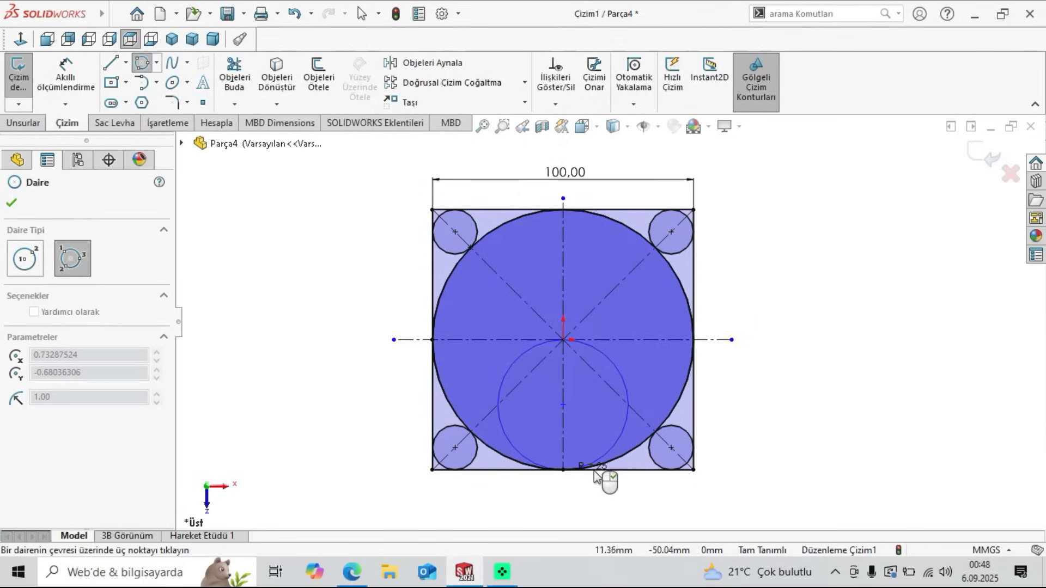
click(624, 483)
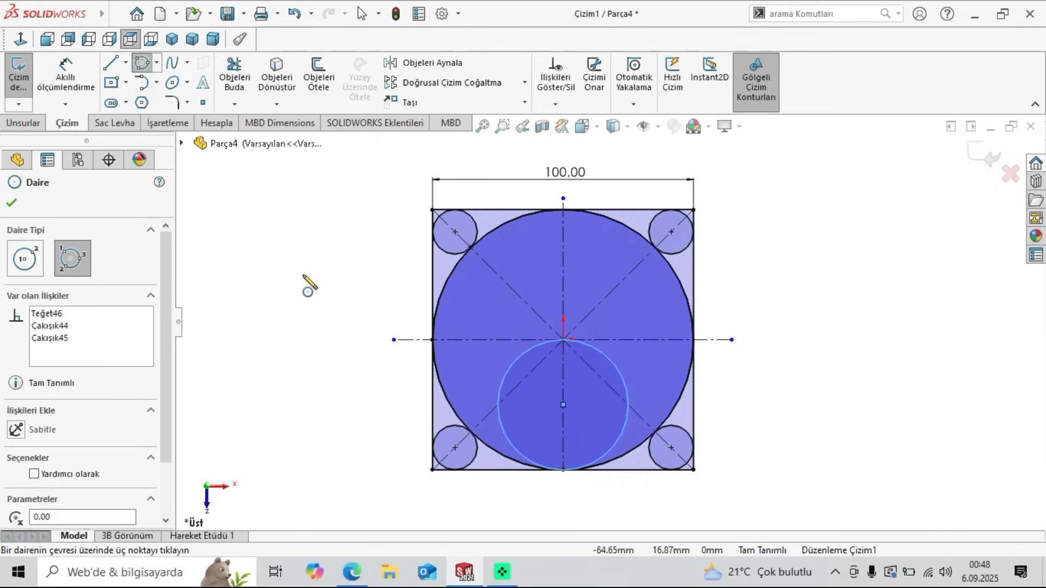
right_click(250, 265)
click(249, 265)
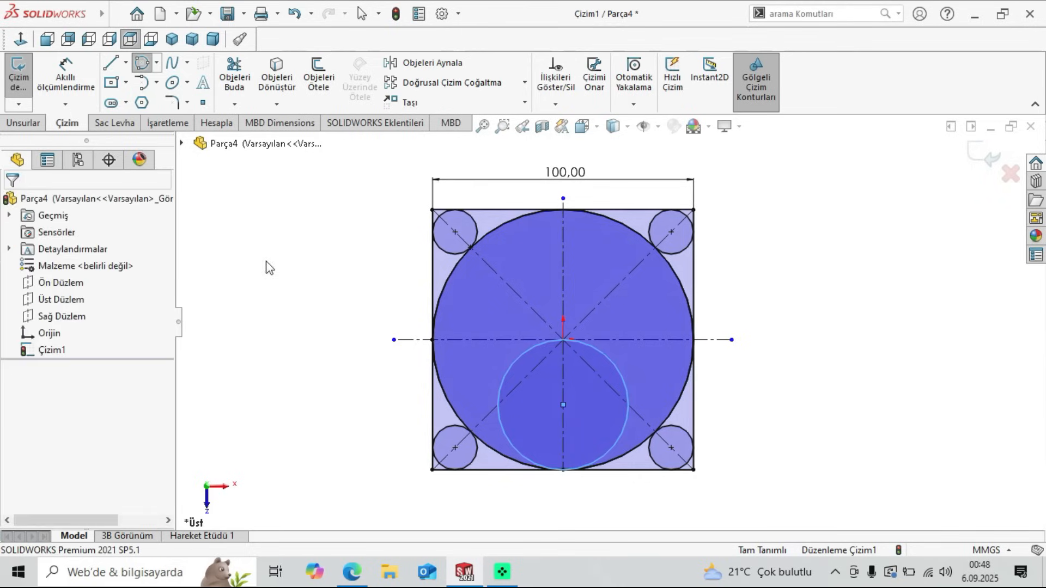
Step: Mirror the lower inner circle about the horizontal centerline into the upper half of the large circle
click(606, 359)
click(425, 63)
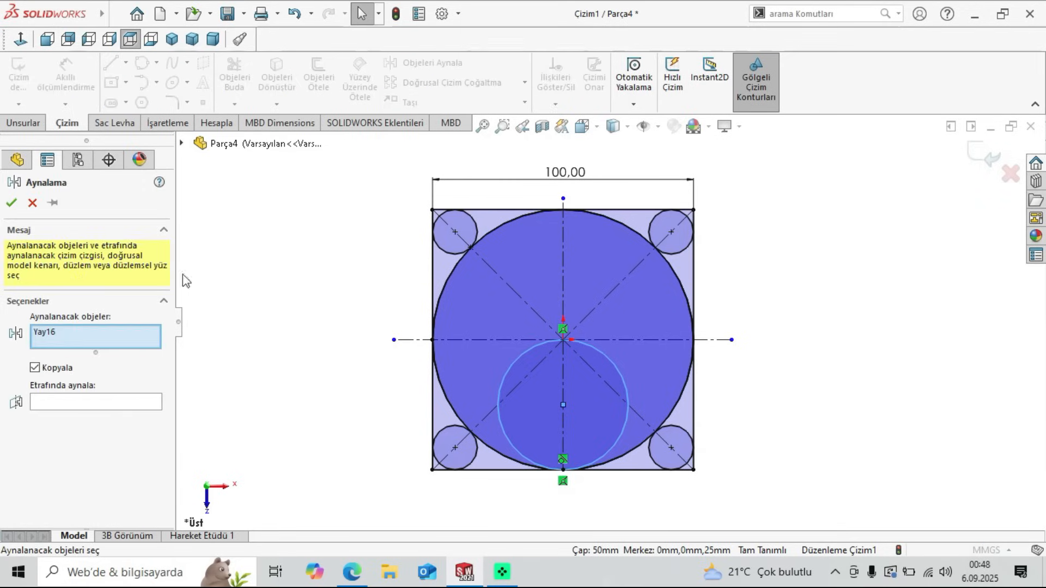
click(122, 402)
click(469, 340)
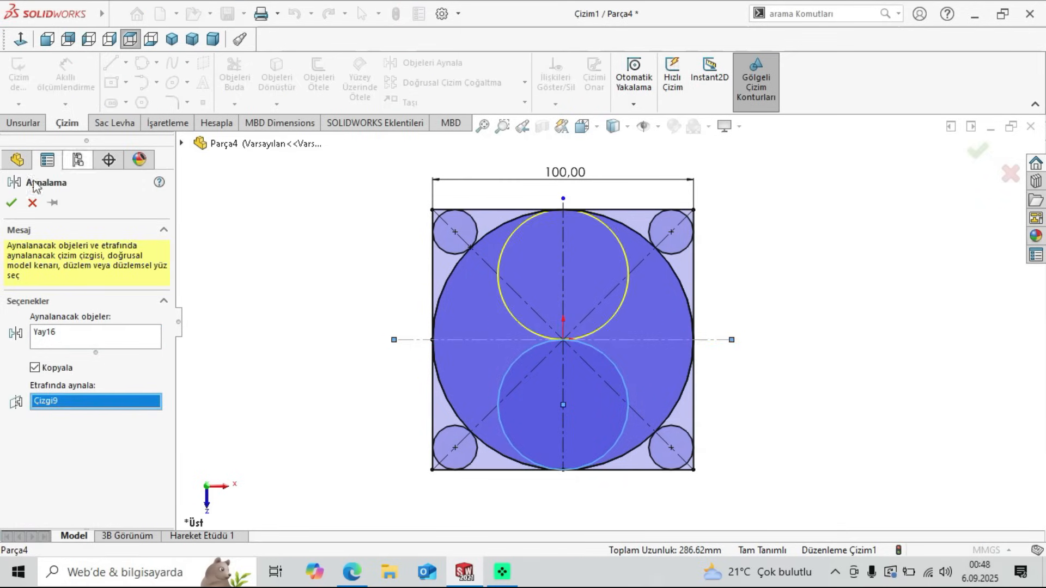
click(11, 204)
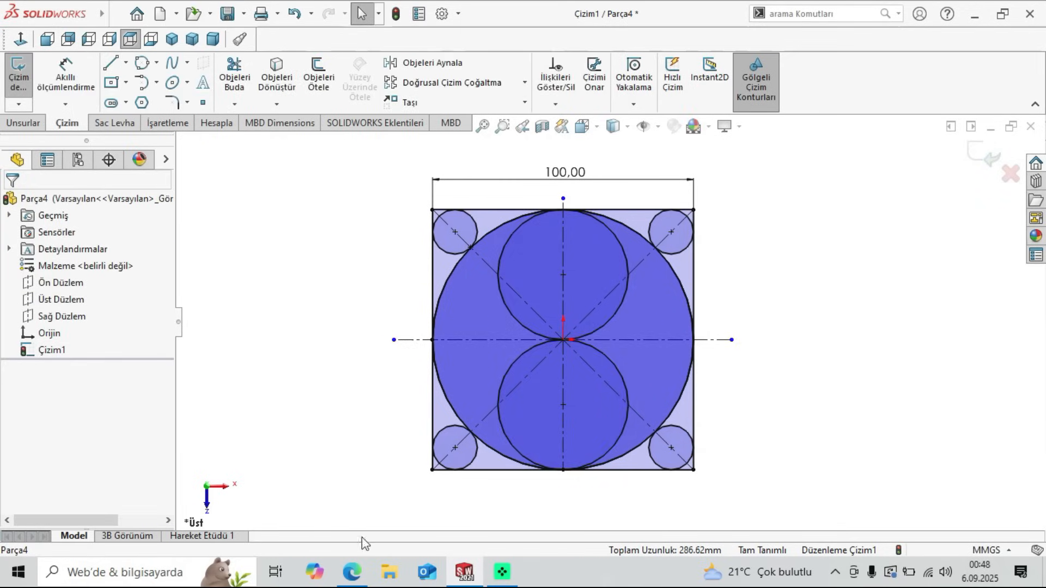
Step: Examine exercise 4 in the PDF for how the small circles are placed inside the two inner circles
click(353, 571)
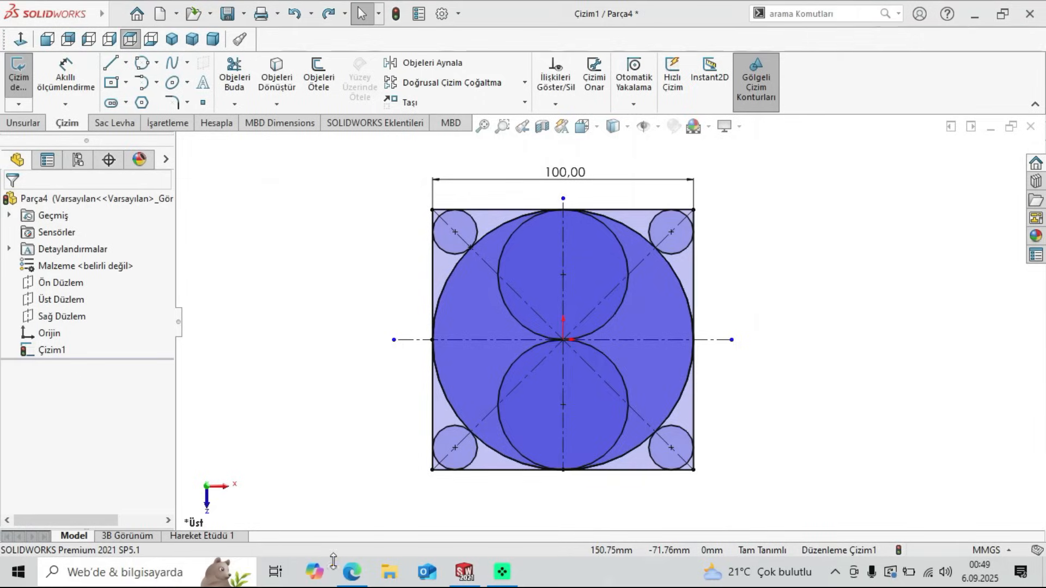
click(352, 575)
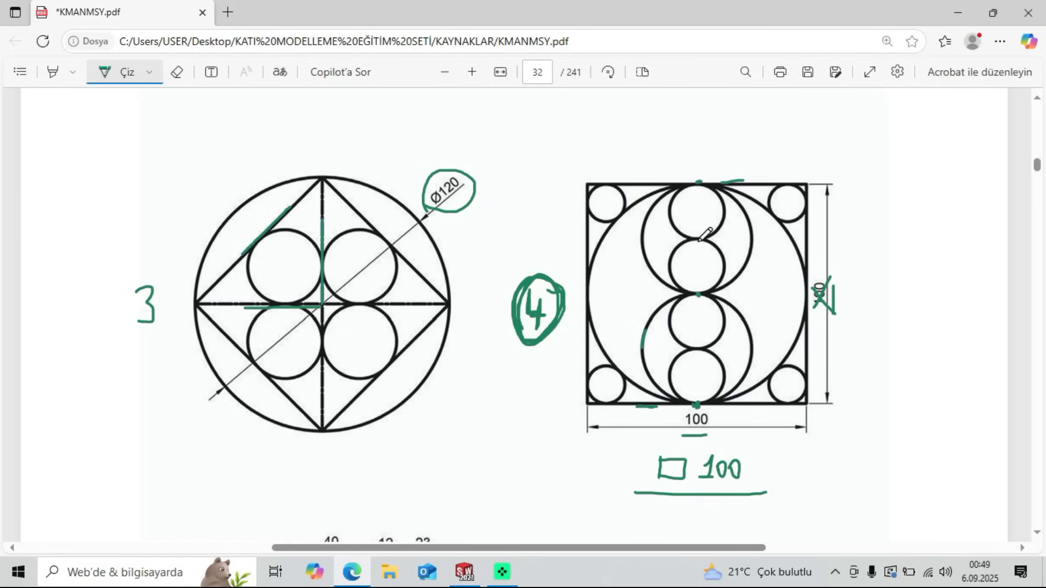
click(463, 573)
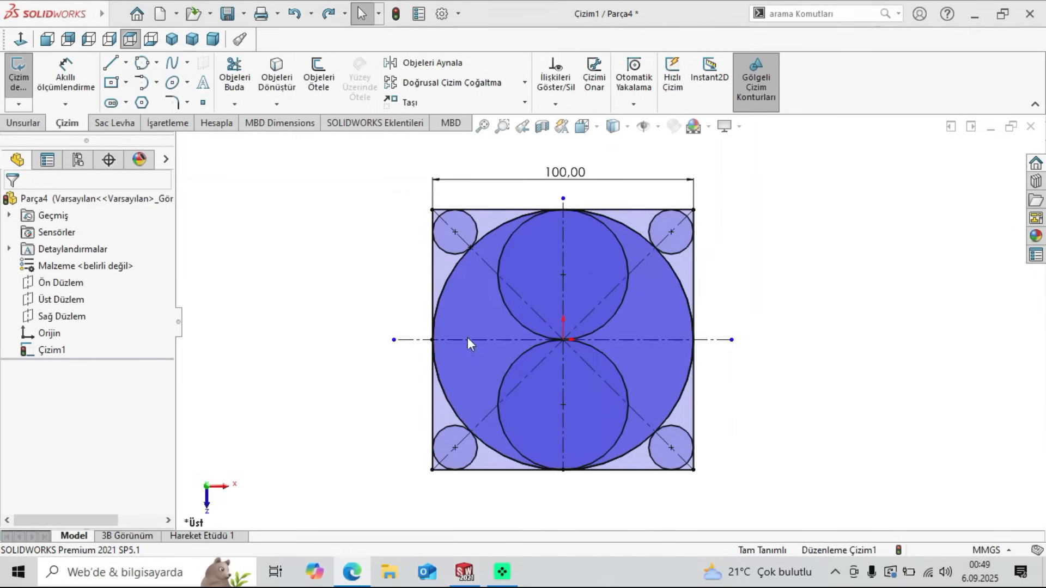
Step: Shorten the vertical centerline so its upper end lies on the midpoint of the square's top edge
scroll(583, 245, down, 2)
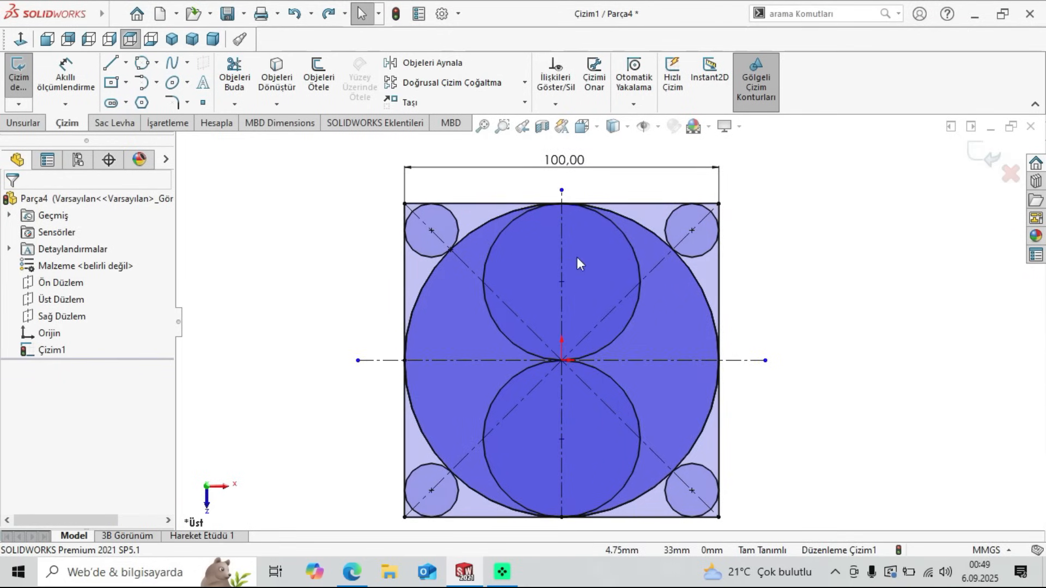
mouse_move(562, 190)
mouse_down()
mouse_move(563, 243)
mouse_move(563, 206)
mouse_up()
key(Escape)
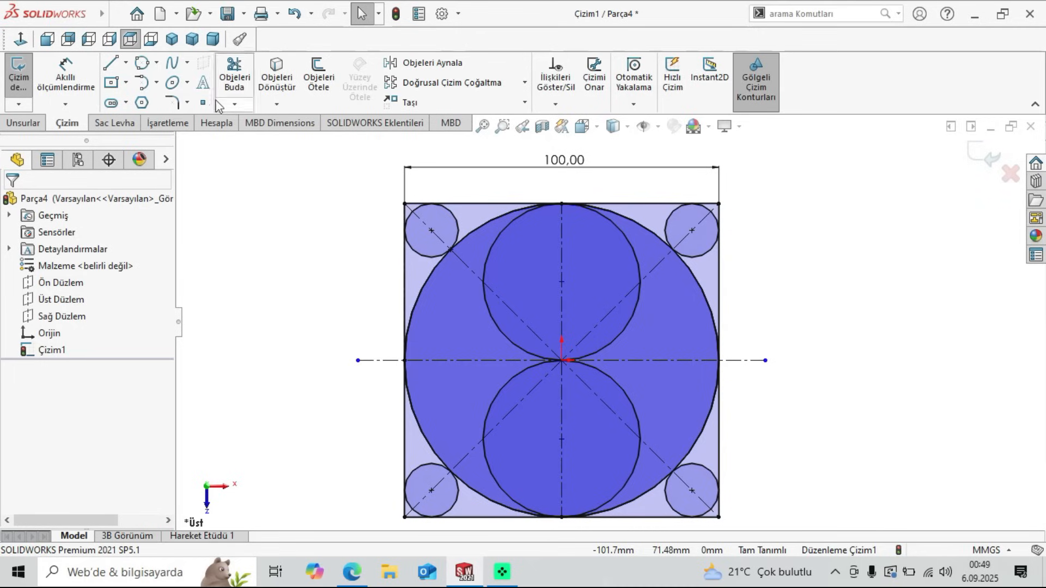
Step: Draw a three-point circle of 25 mm diameter through the upper inner circle's center and the top edge's midpoint, tangent to that edge
click(157, 62)
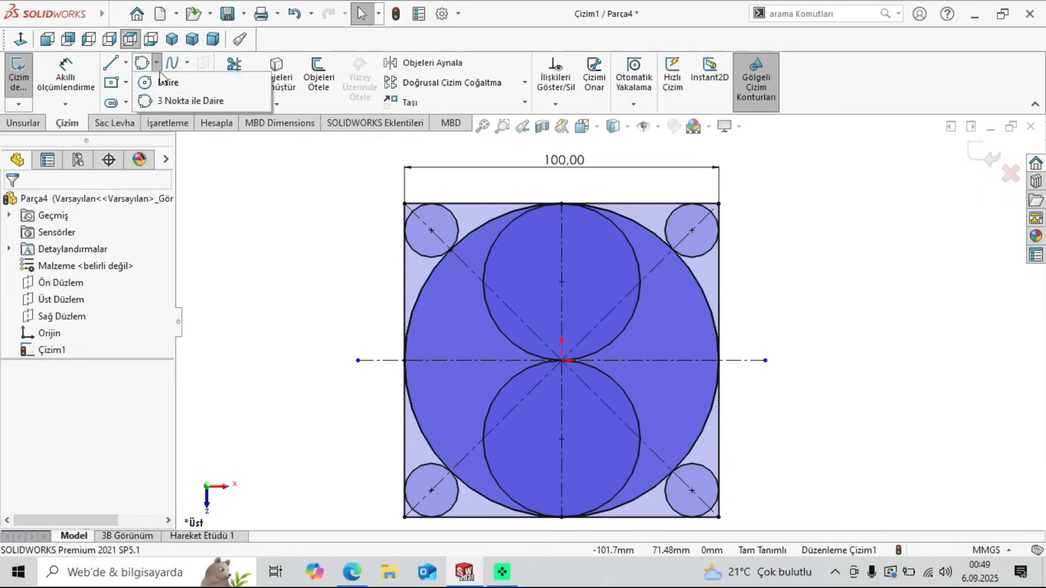
click(187, 102)
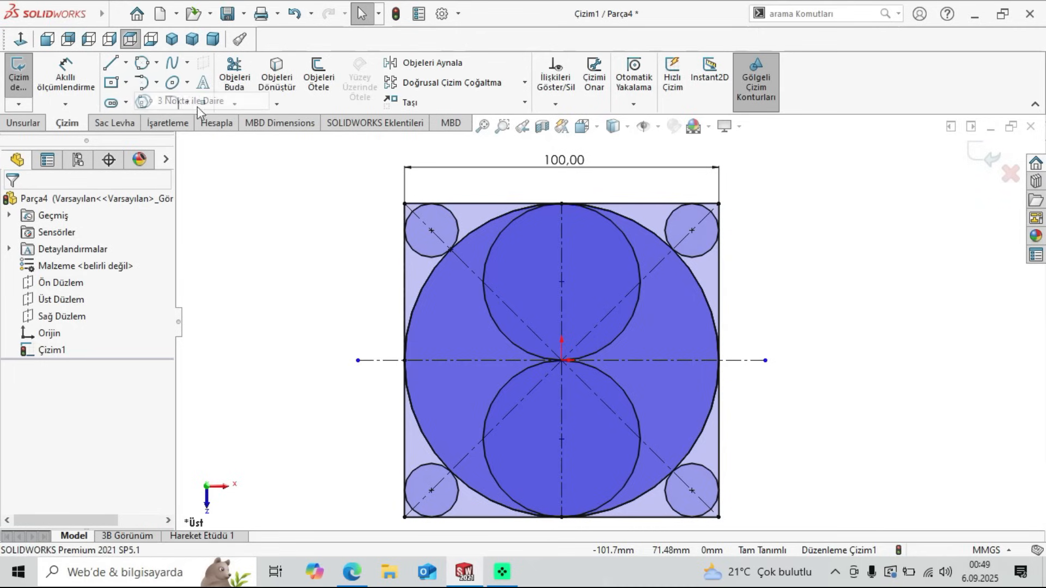
click(561, 282)
click(563, 204)
click(645, 205)
right_click(320, 252)
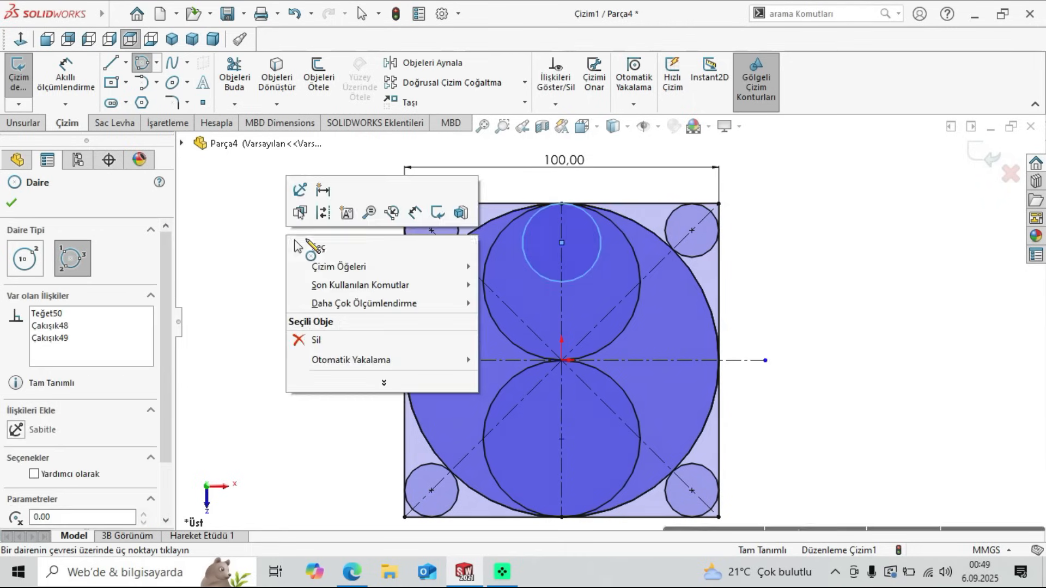
click(299, 243)
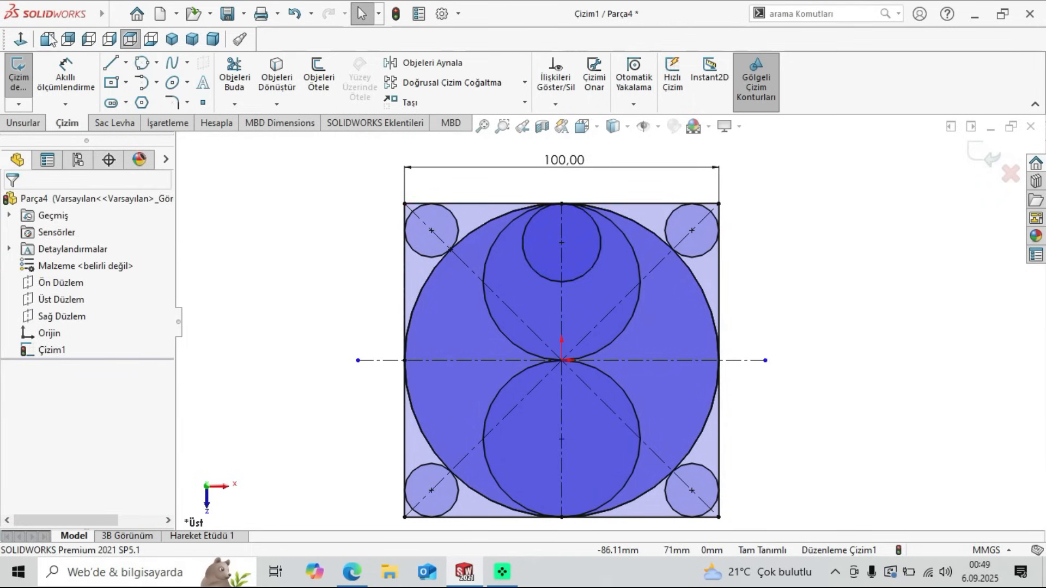
Step: Draw a horizontal centerline from the upper inner circle's center past the right edge of the square
click(126, 63)
click(155, 101)
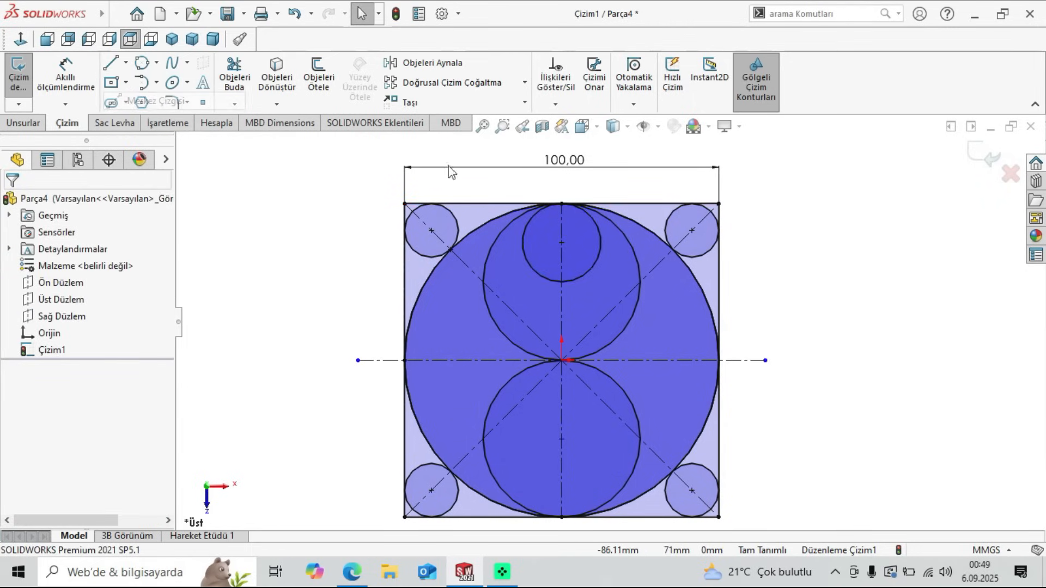
click(562, 282)
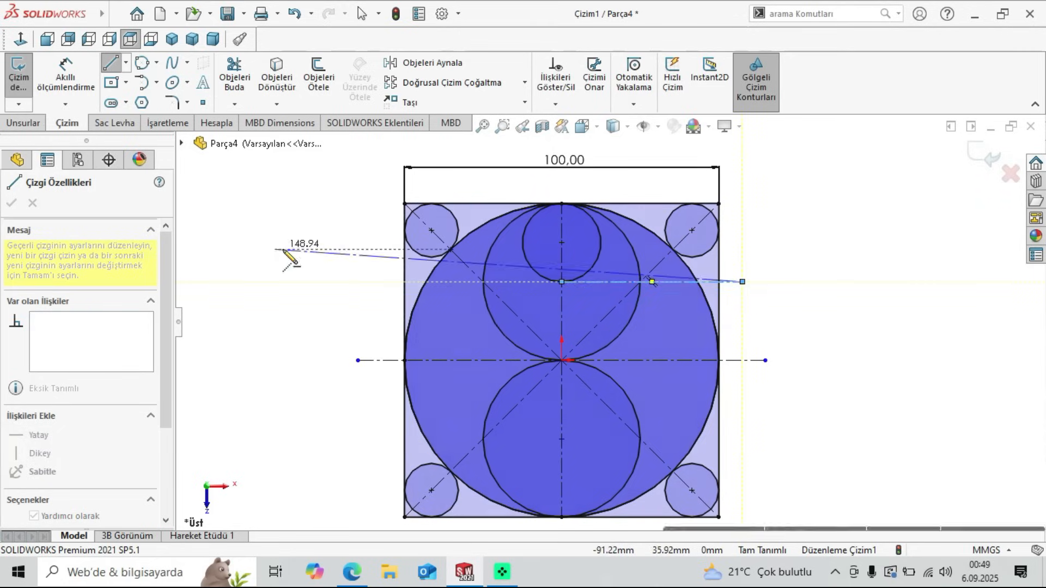
key(Escape)
key(Escape)
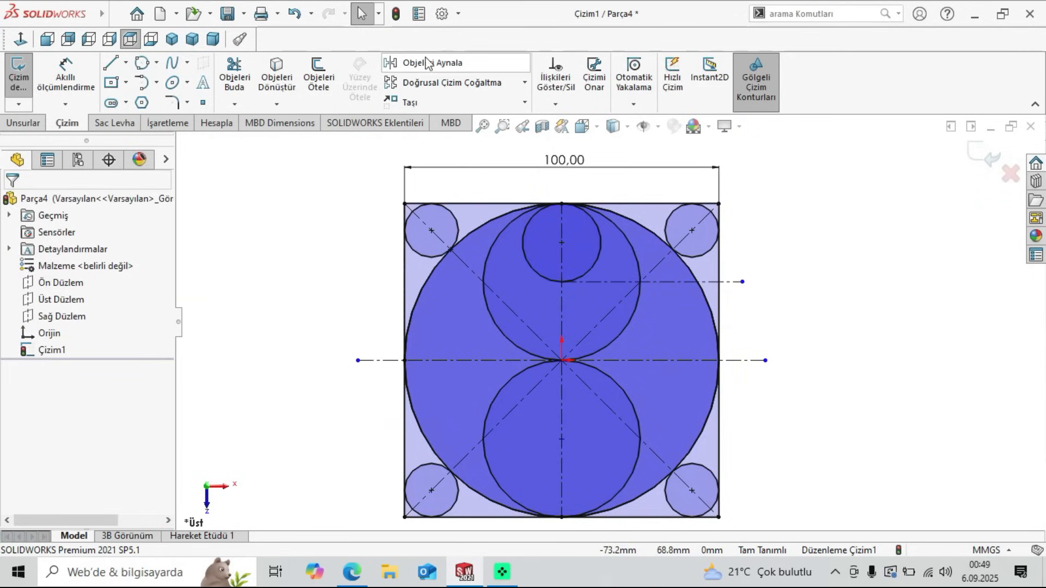
Step: Mirror the 25 mm circle about the new horizontal centerline through the upper inner circle's center
click(403, 64)
click(594, 271)
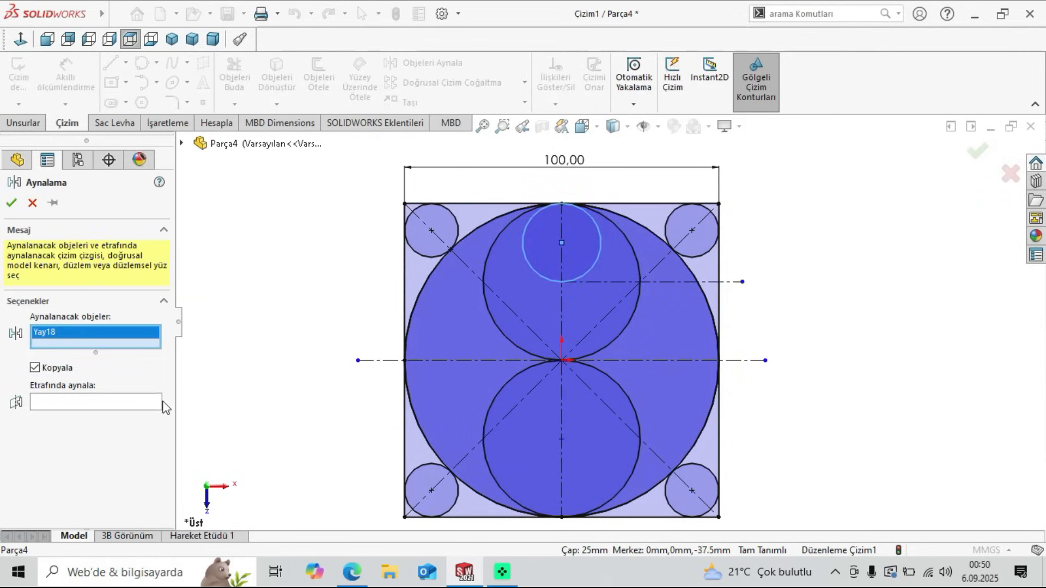
click(139, 406)
click(671, 284)
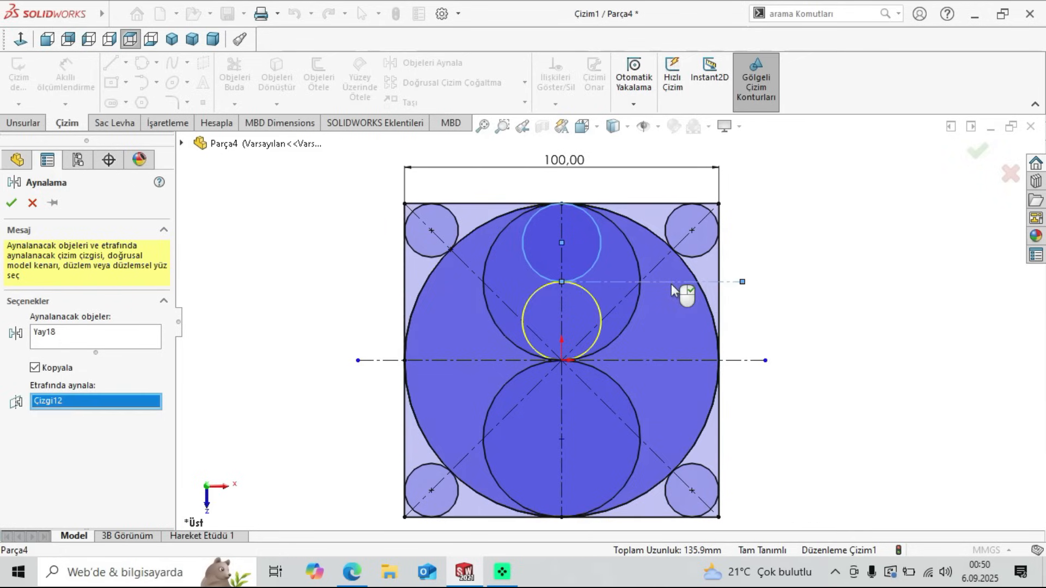
click(11, 203)
Step: Mirror both 25 mm circles about the main horizontal centerline into the lower inner circle
scroll(607, 305, up, 2)
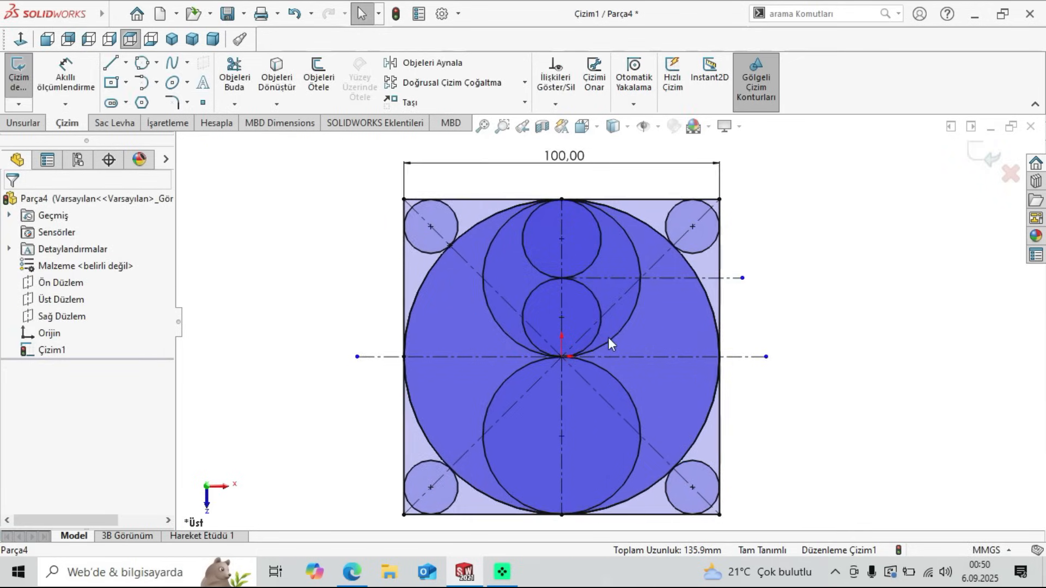
click(450, 64)
click(596, 274)
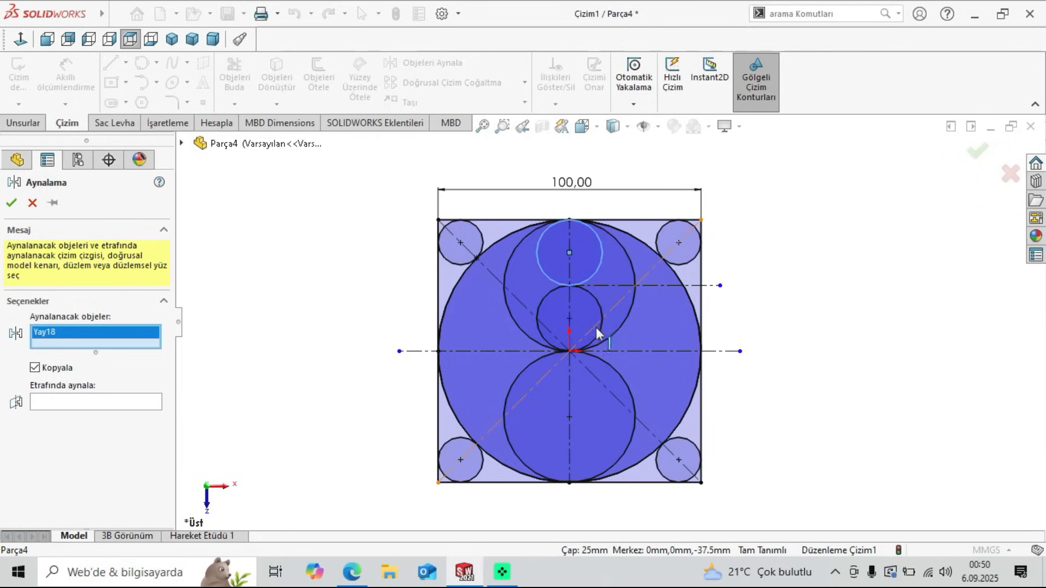
click(599, 333)
click(111, 416)
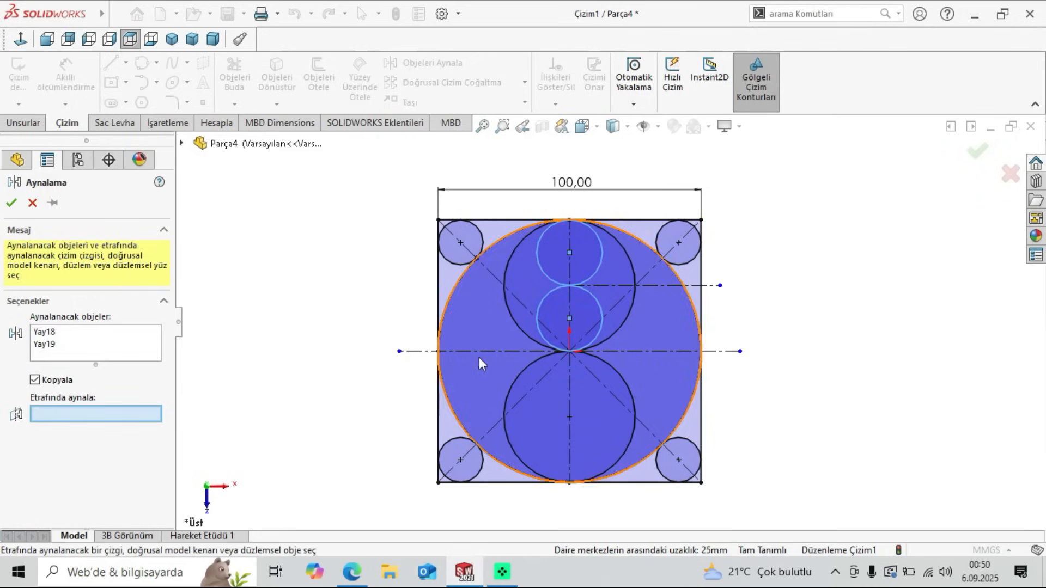
click(489, 352)
click(12, 203)
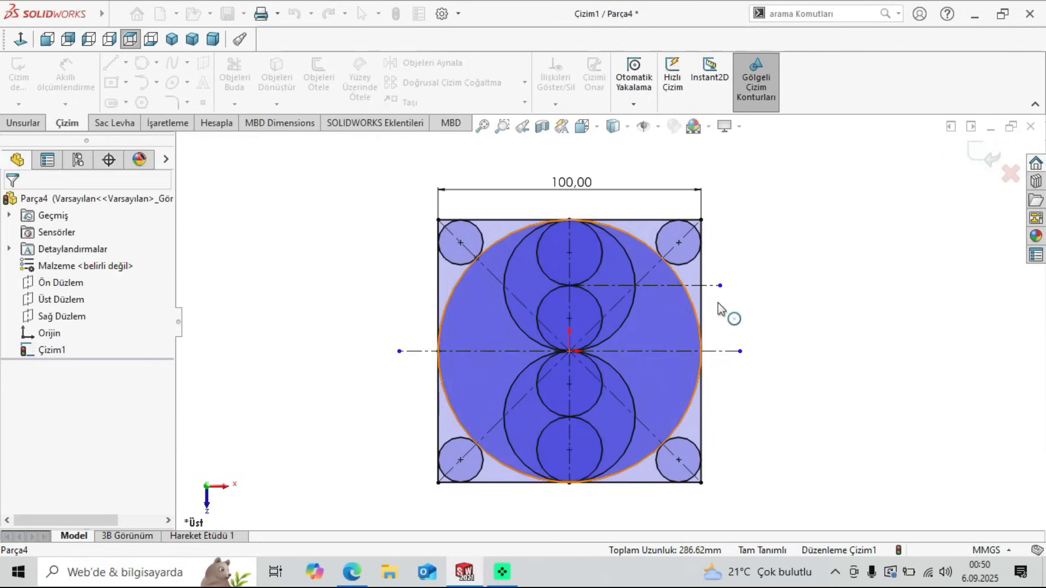
Step: Switch to the PDF and compare exercise 4 with the finished sketch
scroll(639, 398, down, 1)
scroll(639, 388, up, 1)
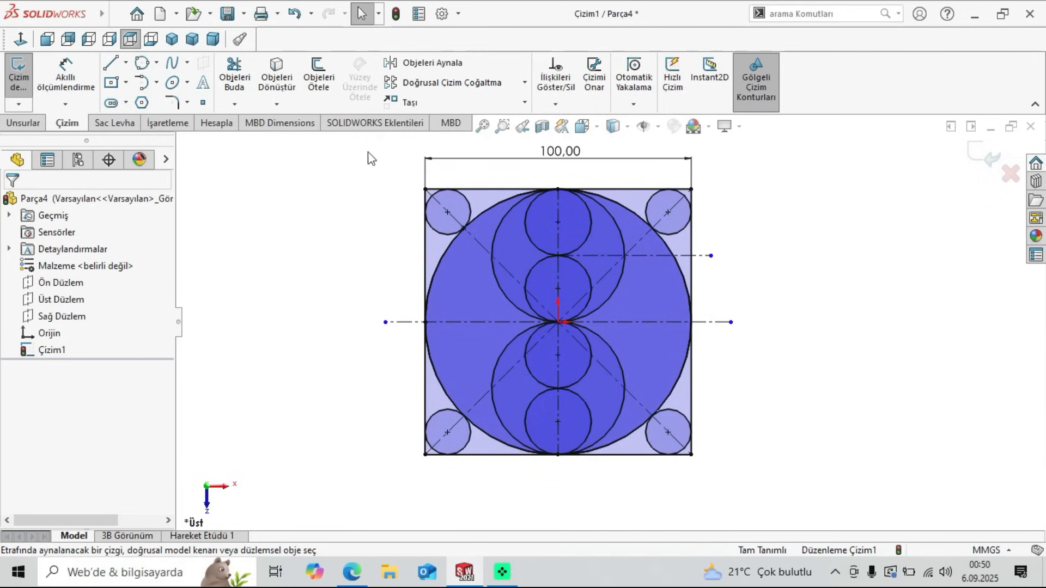
click(352, 573)
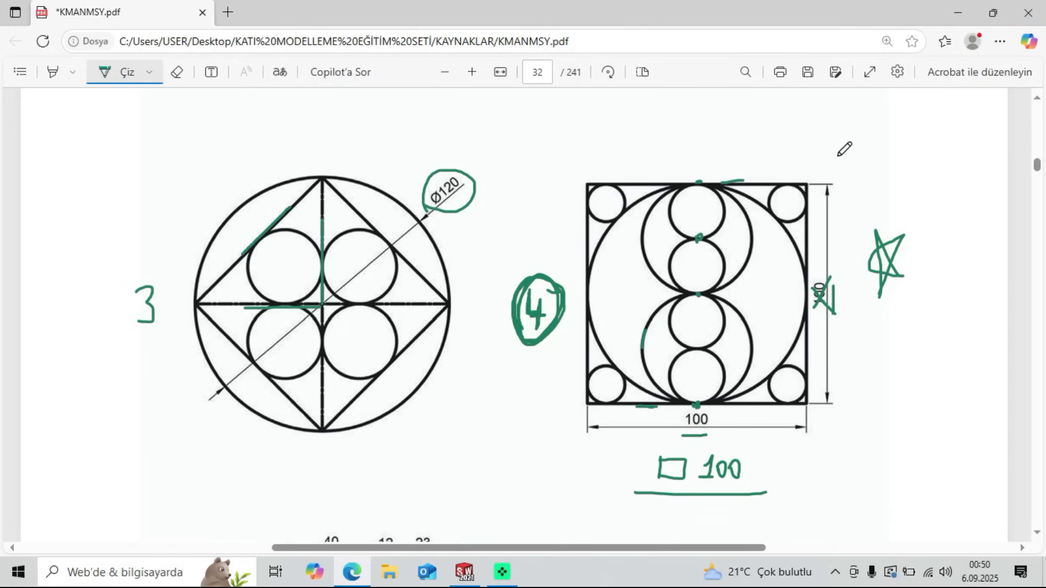
Step: Return to SOLIDWORKS and set up a 10 mm boss extrusion of the large circle's regions outside the inner circles and the left corner's regions
click(462, 572)
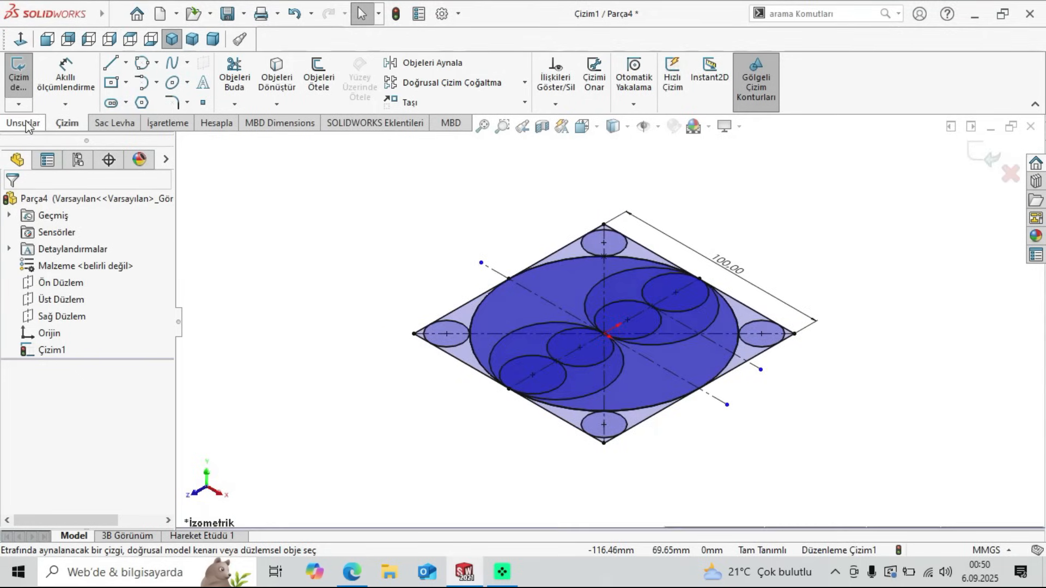
click(22, 122)
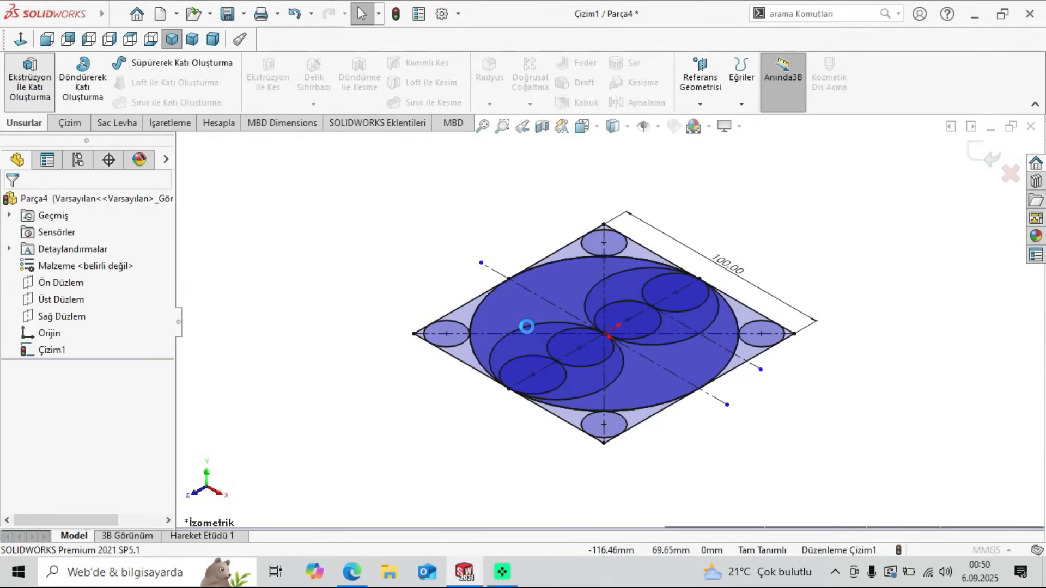
scroll(495, 309, down, 2)
click(460, 336)
click(492, 322)
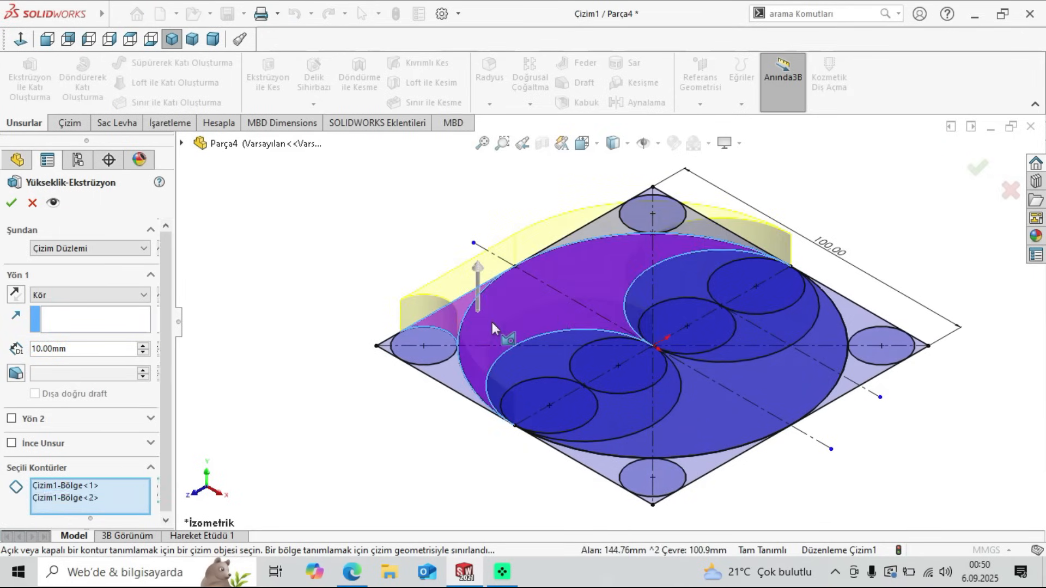
click(718, 419)
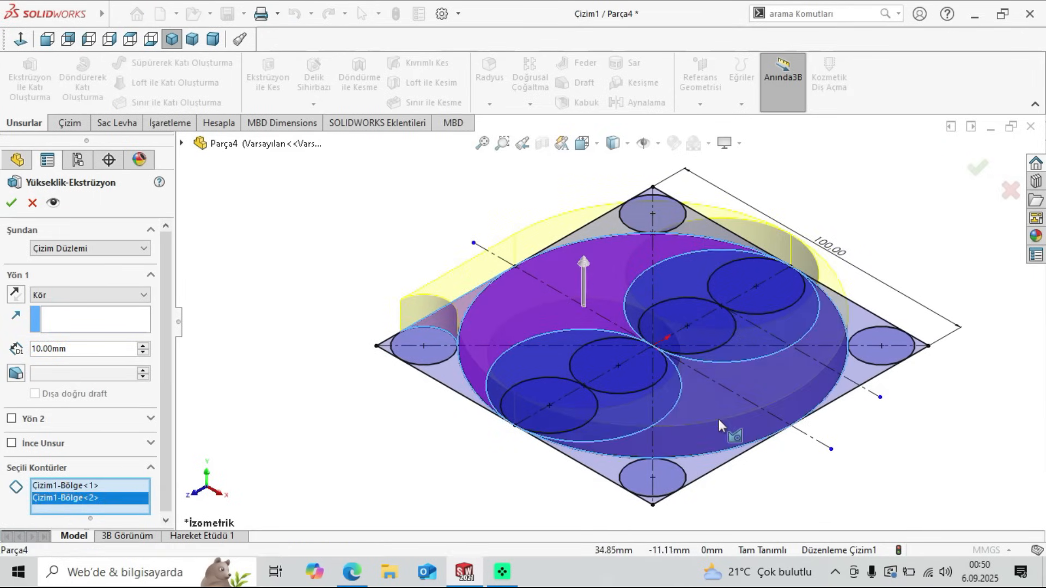
click(447, 372)
Step: Add the remaining corner regions between the large circle and the square's edges, excluding the corner circles, and finish the 10 mm extrusion
scroll(416, 354, down, 2)
scroll(415, 354, up, 3)
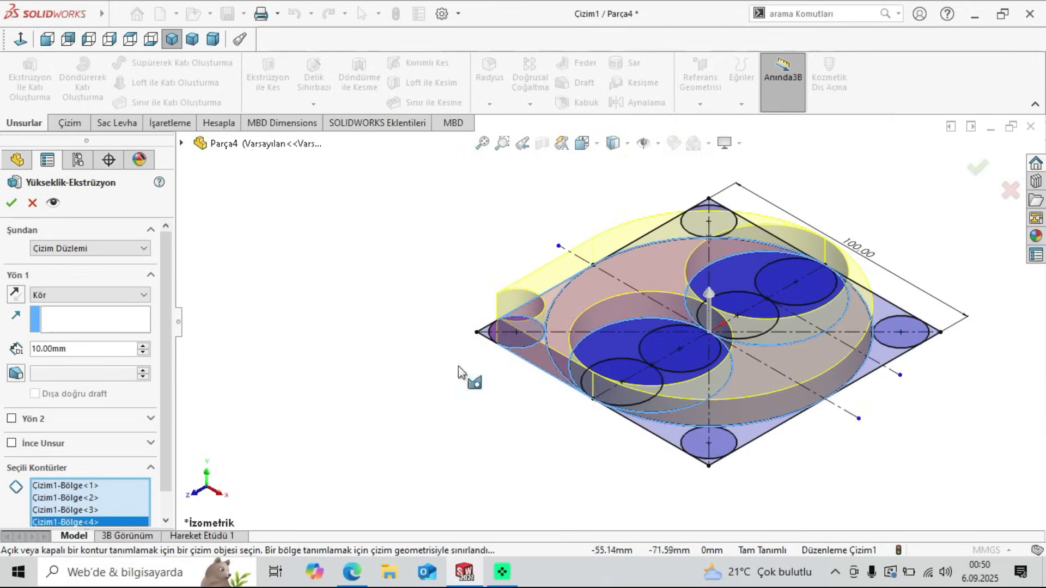
click(676, 433)
click(748, 434)
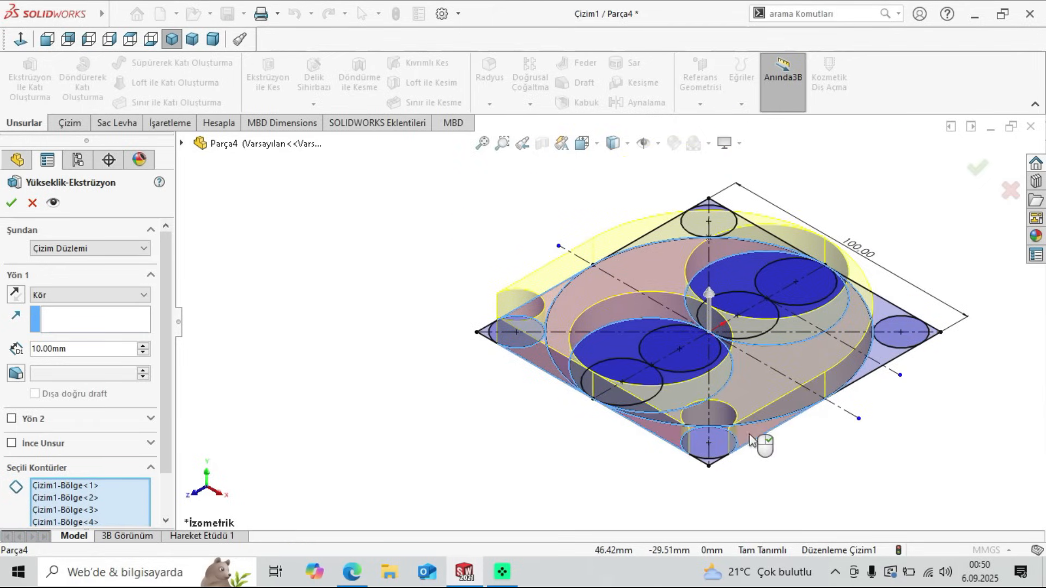
click(887, 308)
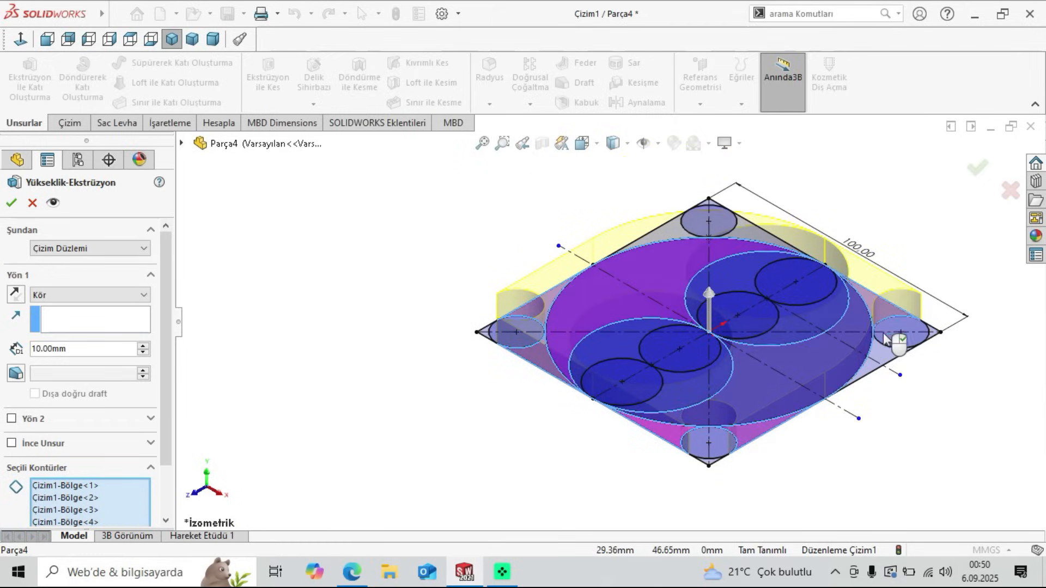
middle_drag(888, 361, 713, 204)
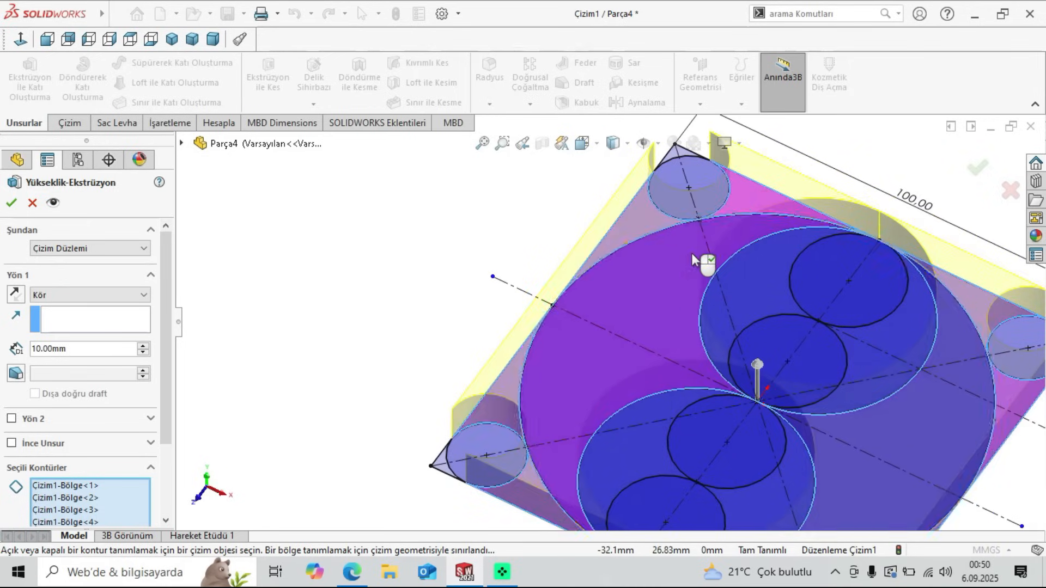
scroll(681, 264, up, 3)
middle_drag(672, 276, 675, 305)
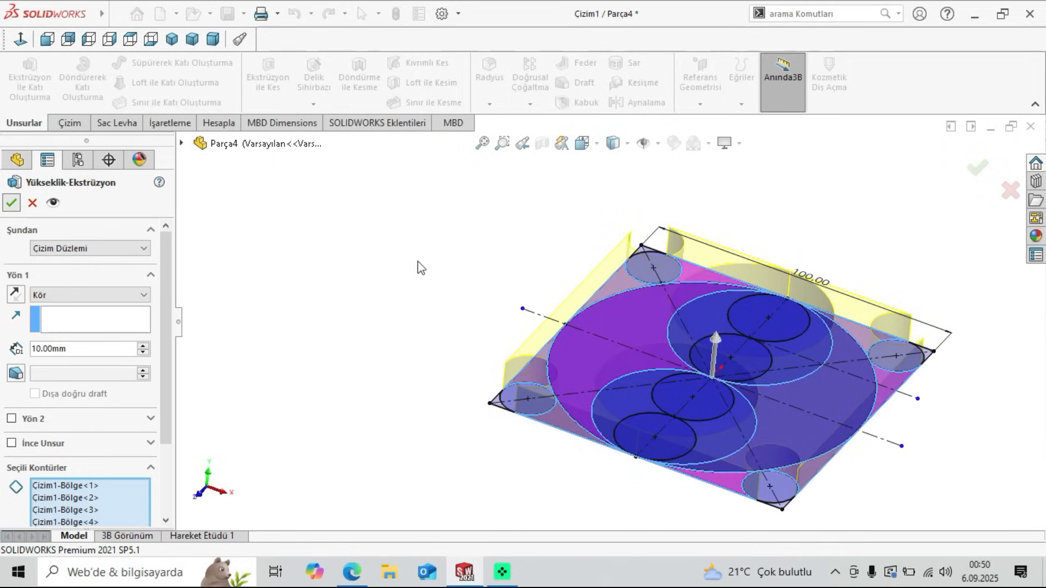
mouse_move(396, 346)
middle_down()
mouse_move(698, 434)
mouse_move(701, 308)
mouse_move(642, 446)
mouse_move(638, 436)
mouse_move(684, 420)
mouse_move(661, 428)
middle_up()
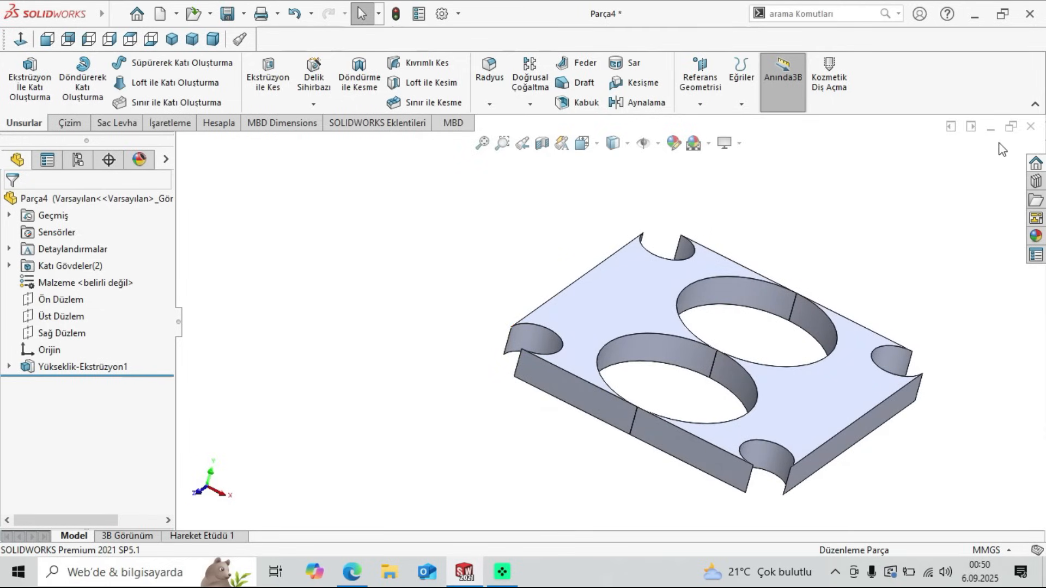
Step: Close the exercise 4 part without saving it
click(1028, 130)
click(523, 303)
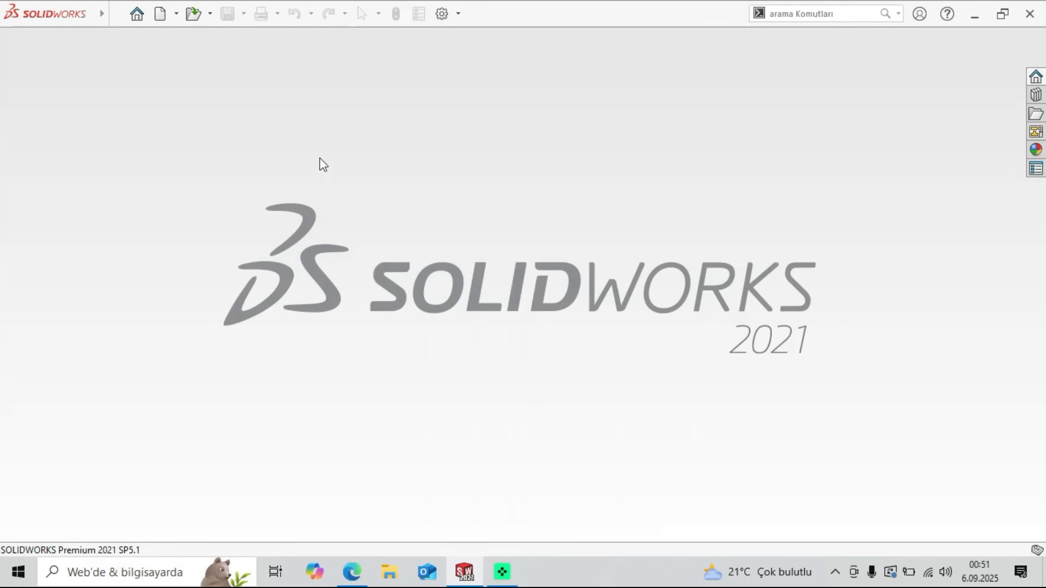
Step: Switch to the PDF, mark the two lower drawings as exercises 5 and 6, and underline exercise 5's 110 mm overall width
click(359, 584)
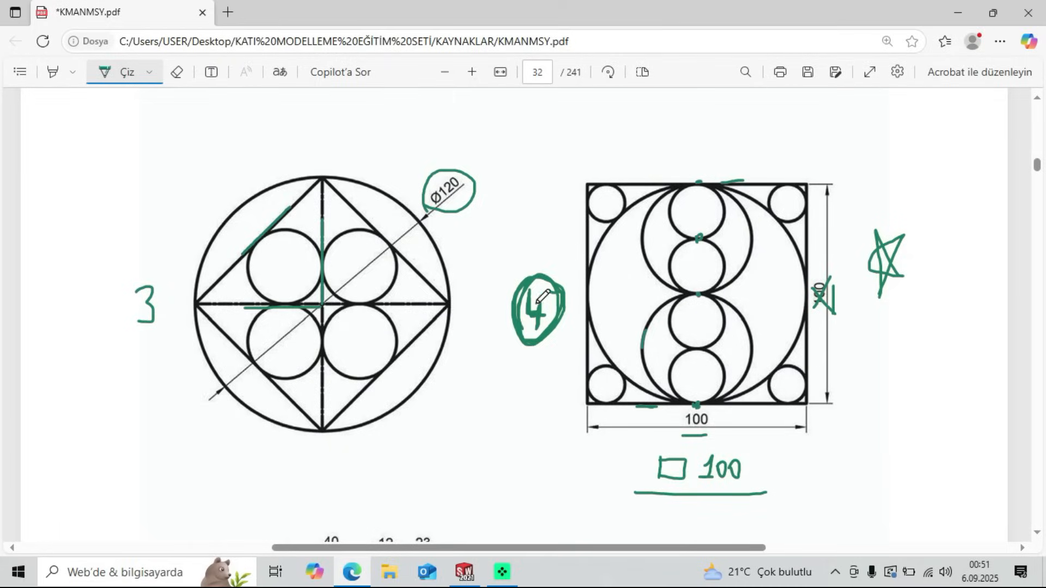
scroll(542, 297, down, 7)
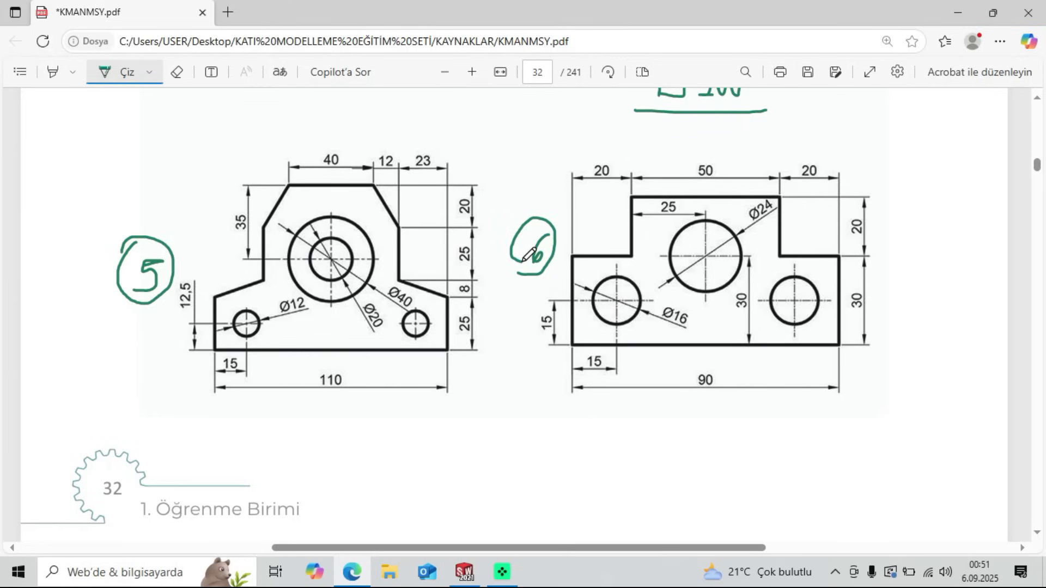
scroll(545, 305, down, 2)
scroll(499, 357, up, 5)
scroll(494, 255, down, 2)
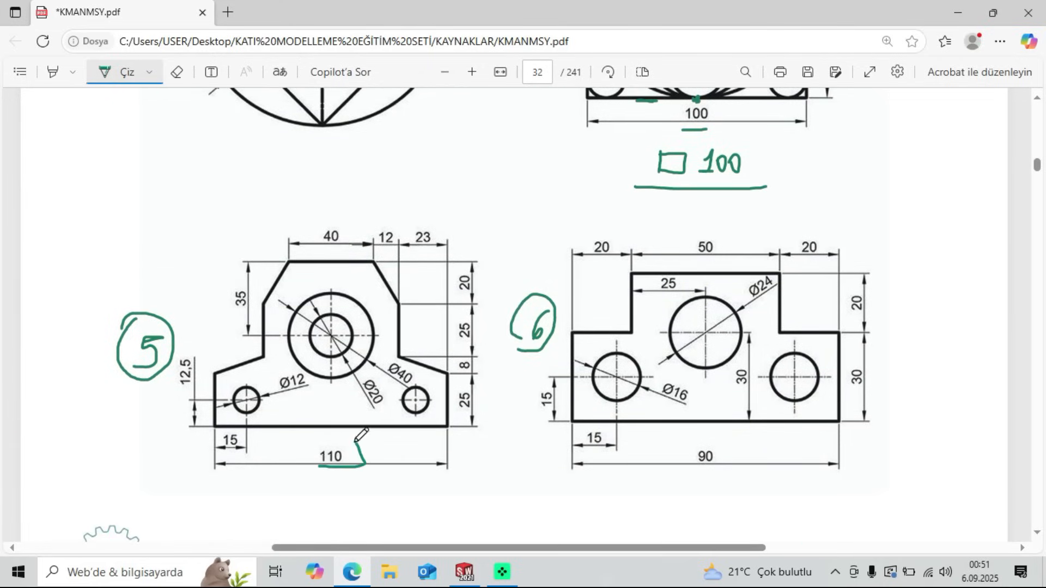
Step: Switch to SOLIDWORKS and create a new part document
click(465, 579)
click(160, 14)
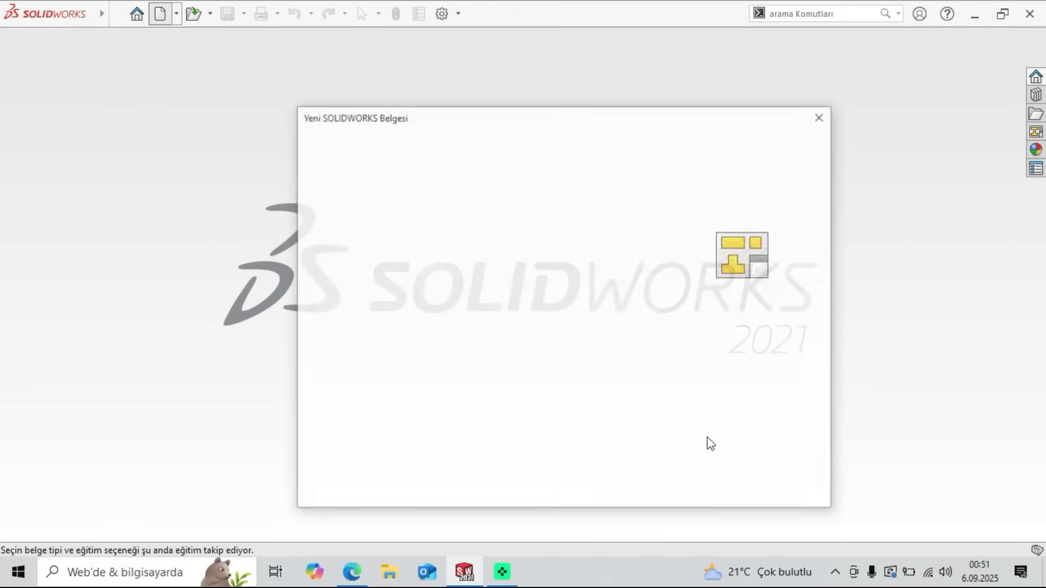
click(638, 478)
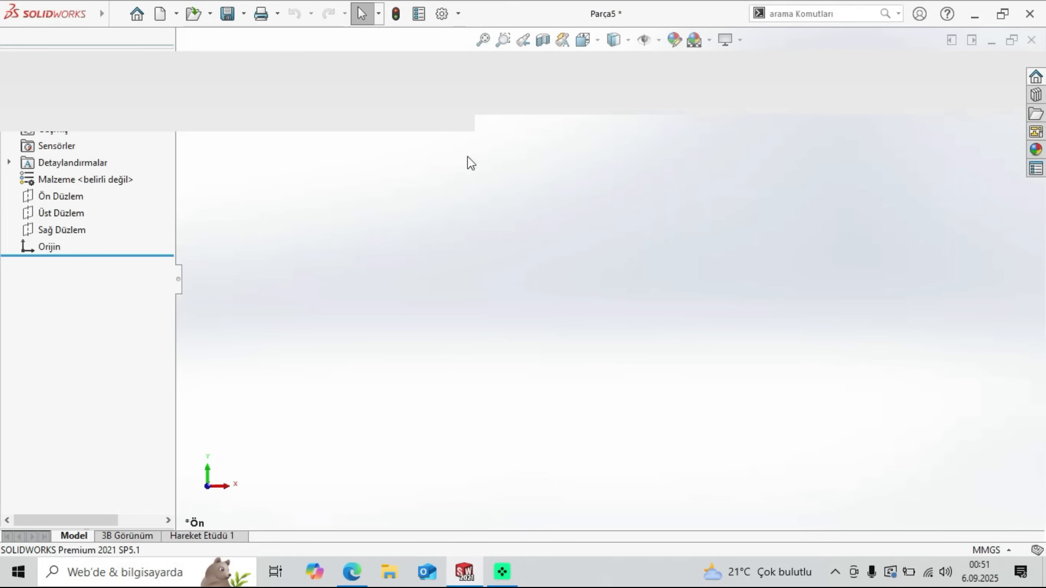
Step: Apply the plain white background scene and start a sketch on the Front Plane (Ön Düzlem)
click(709, 145)
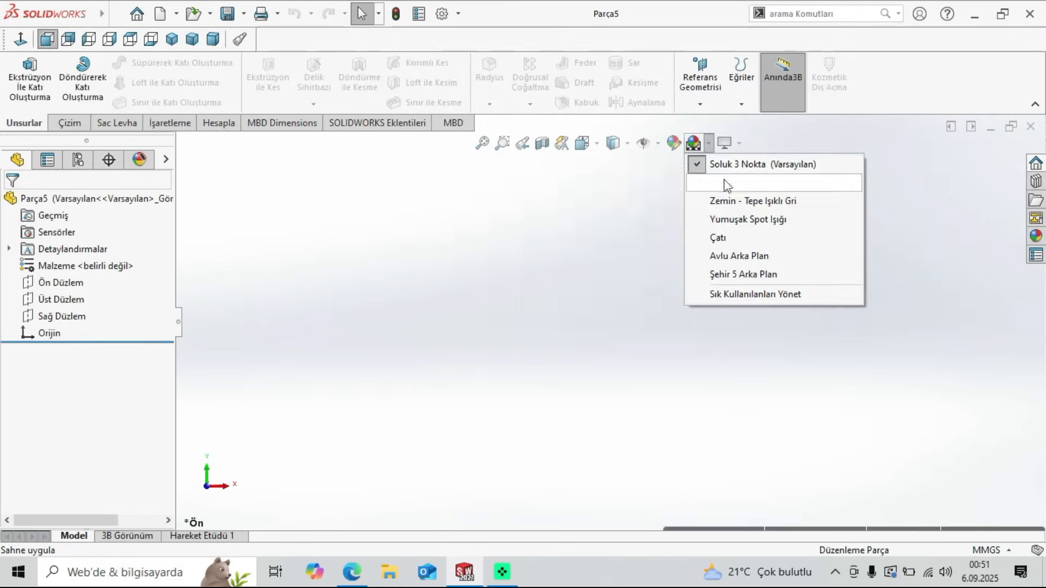
click(725, 184)
click(48, 282)
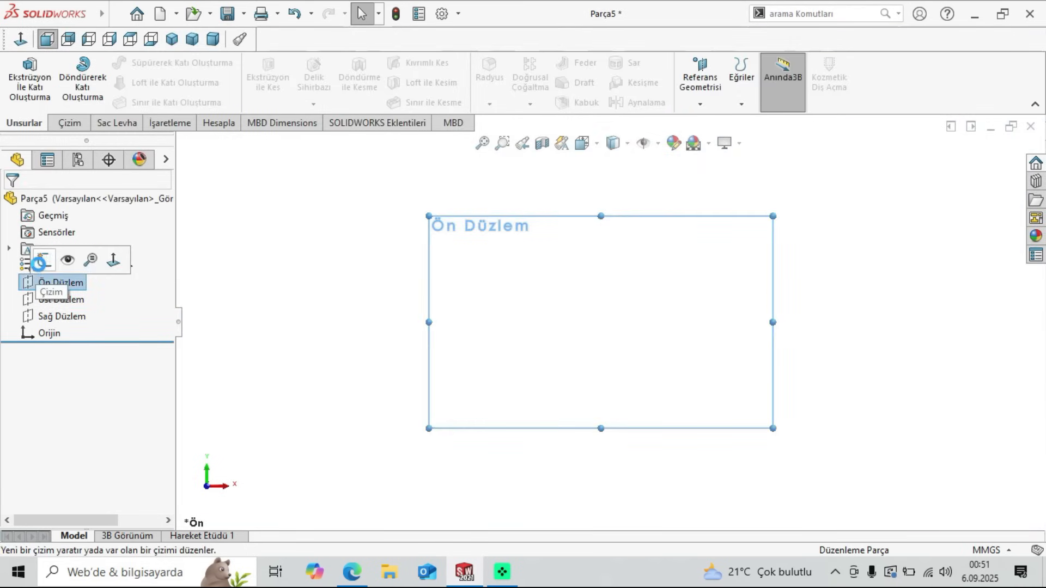
click(36, 261)
Step: Draw a horizontal midpoint line centred on the origin as the profile's baseline
click(125, 62)
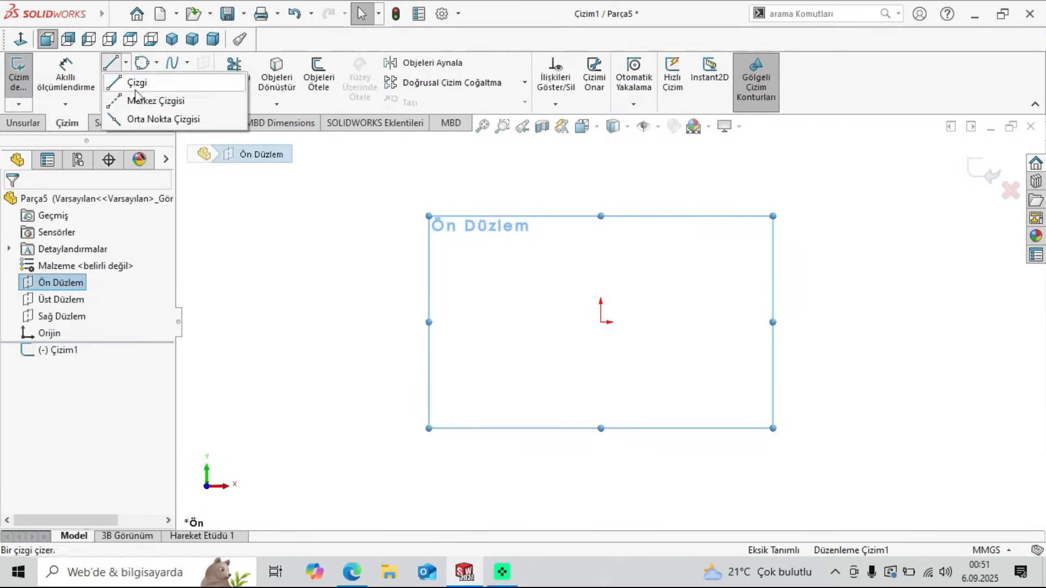
click(150, 120)
click(601, 322)
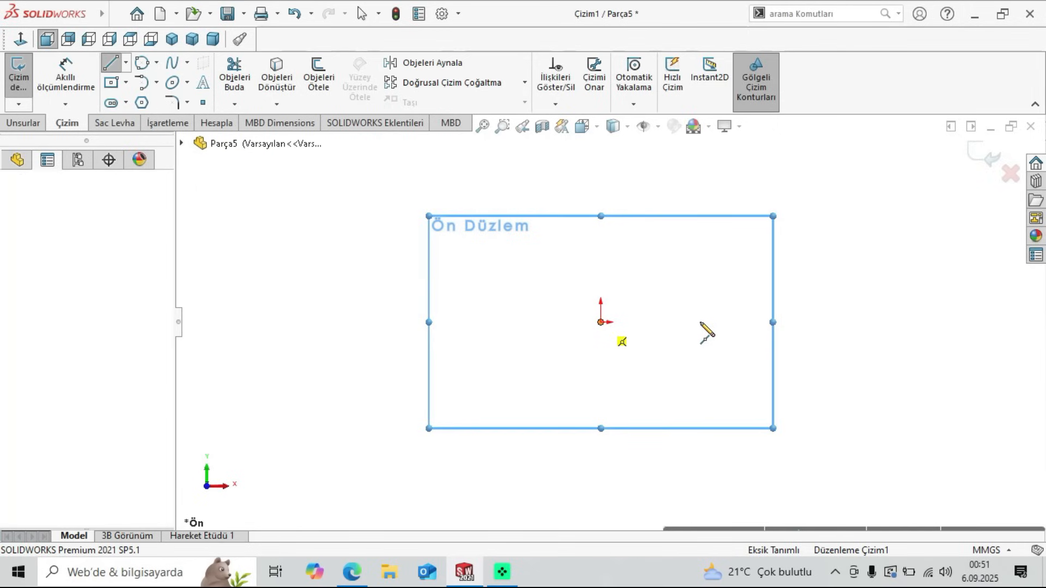
click(731, 322)
right_click(369, 274)
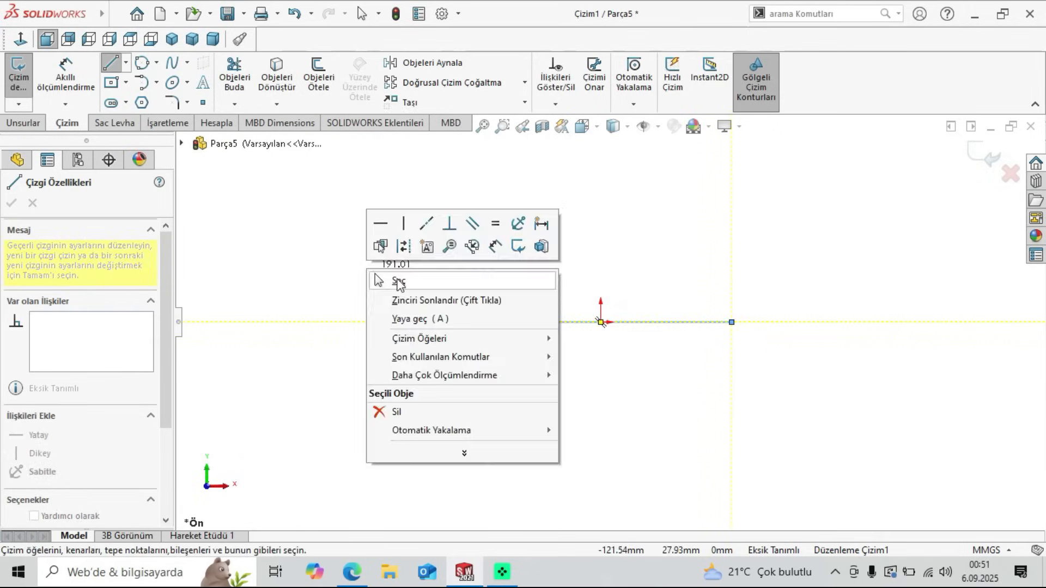
click(397, 280)
click(542, 358)
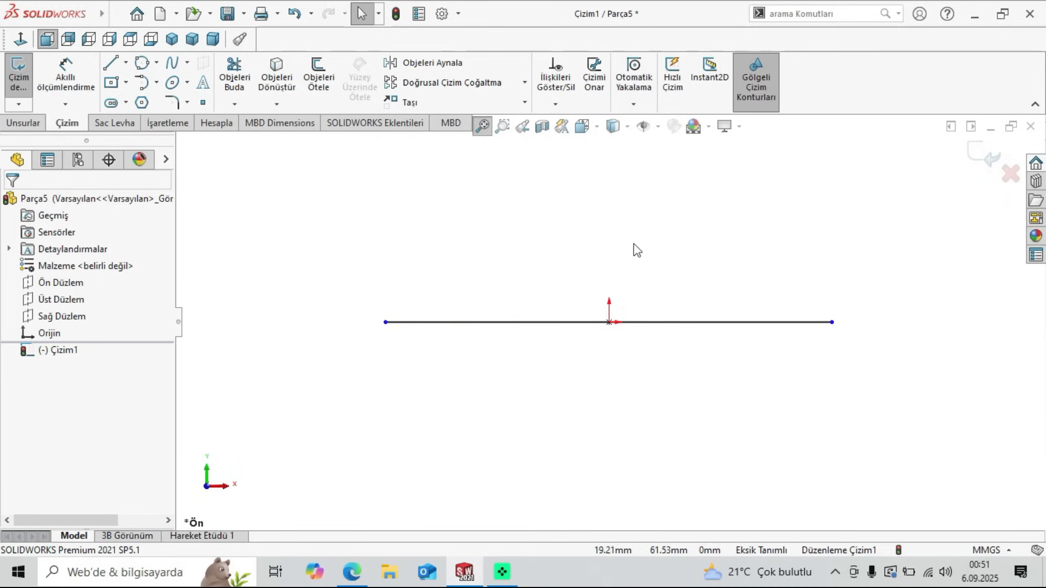
scroll(631, 246, up, 8)
scroll(601, 322, down, 2)
scroll(602, 333, down, 1)
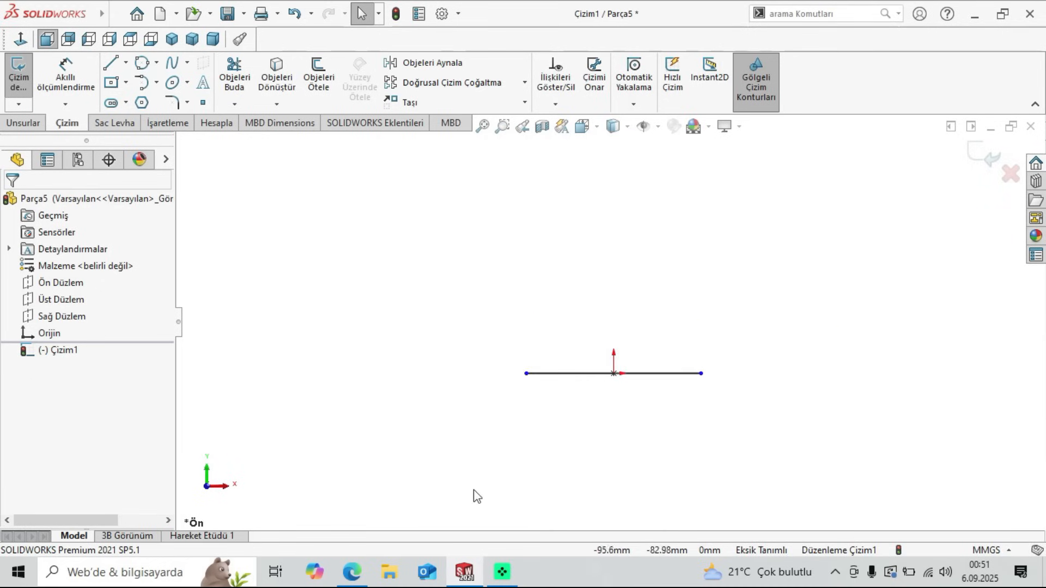
Step: Following the PDF's exercise 5, draw a vertical line up from the baseline's left end, a diagonal inward and a second vertical line
click(352, 572)
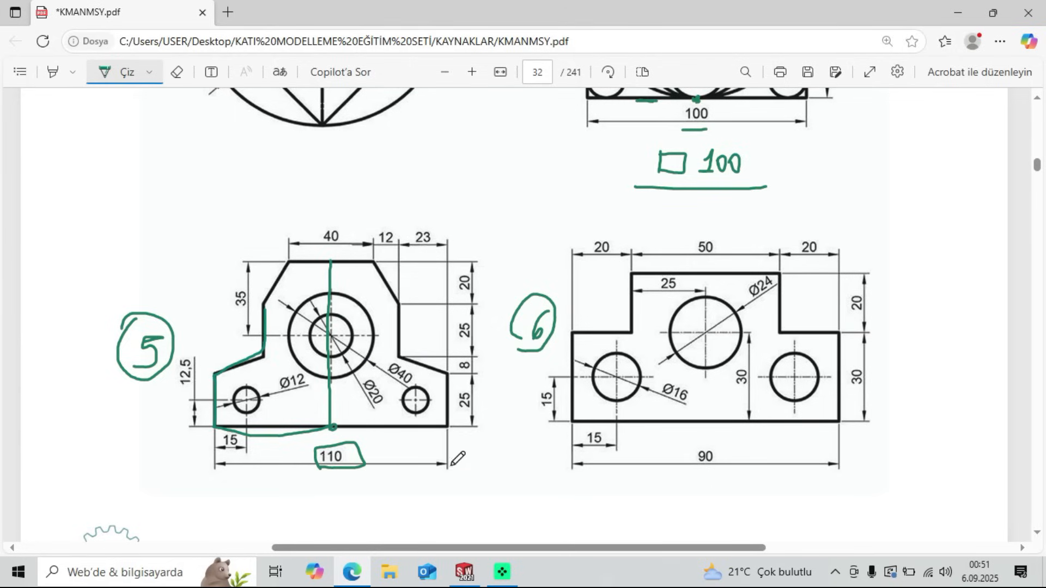
click(465, 572)
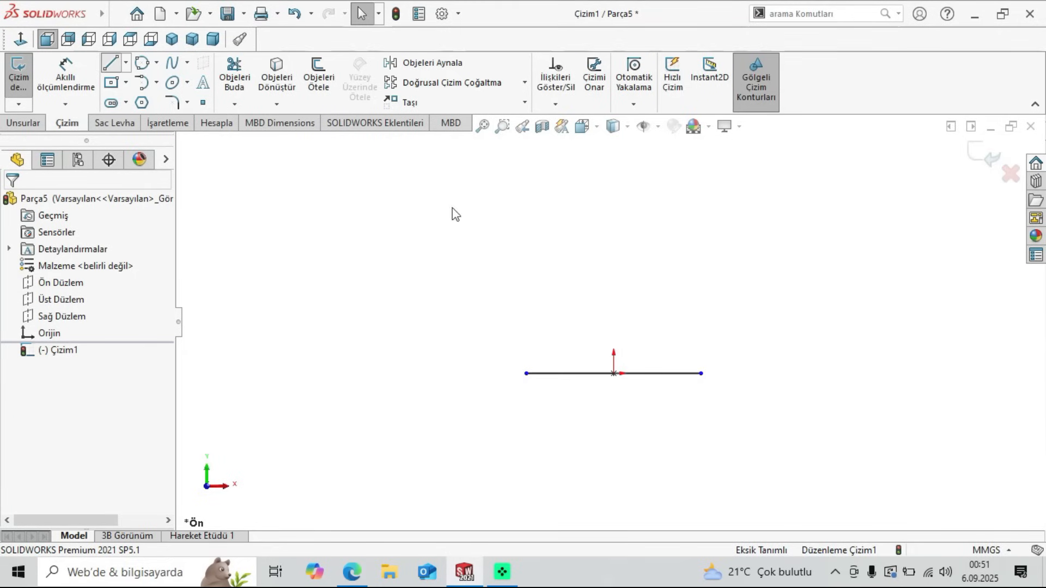
key(l)
click(526, 374)
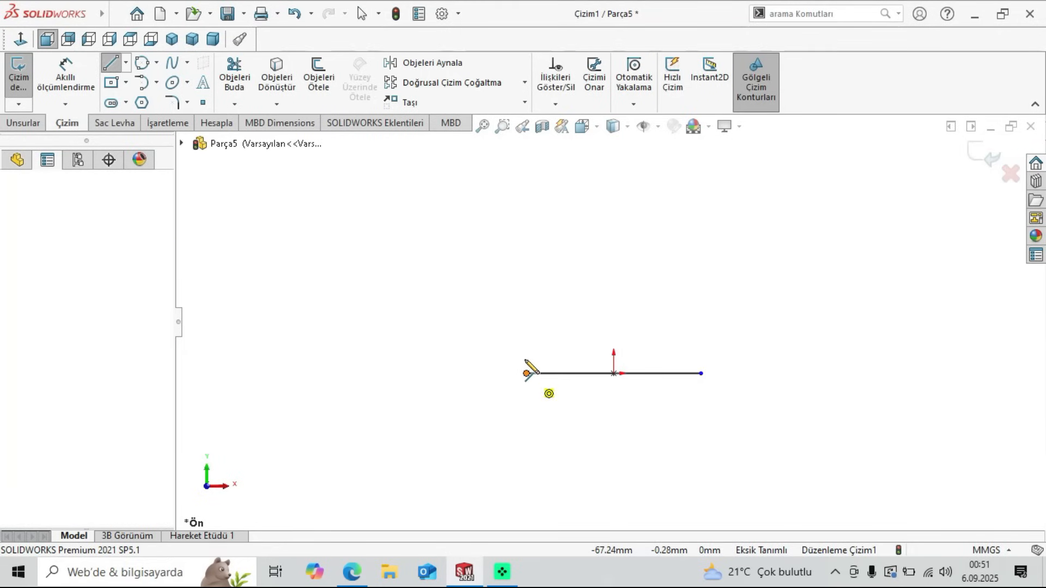
click(526, 322)
click(553, 295)
click(553, 236)
Step: Complete the half outline with a diagonal, a horizontal top edge and a vertical line down to the origin, and make that vertical construction geometry
click(352, 572)
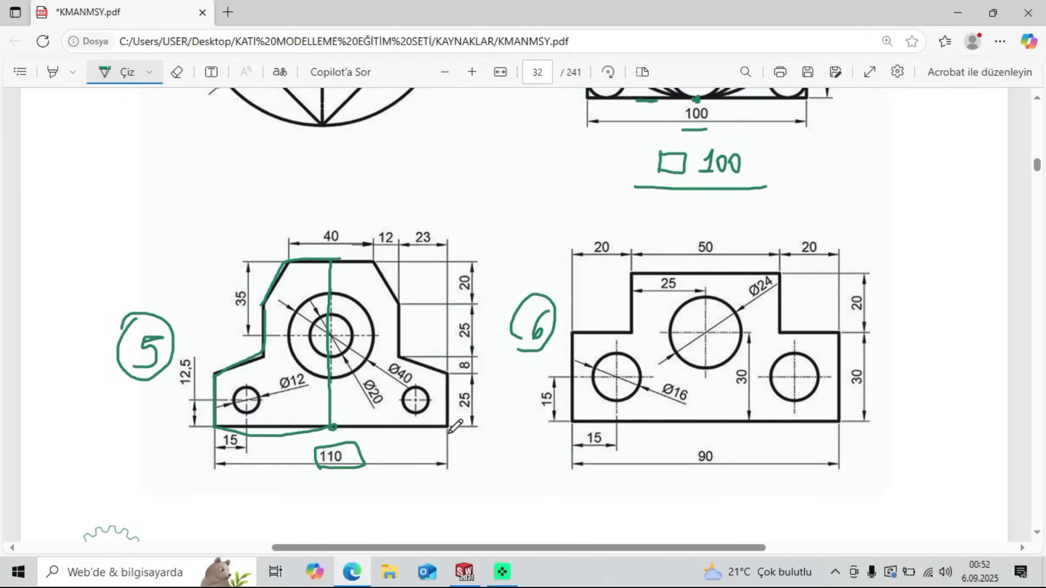
click(468, 580)
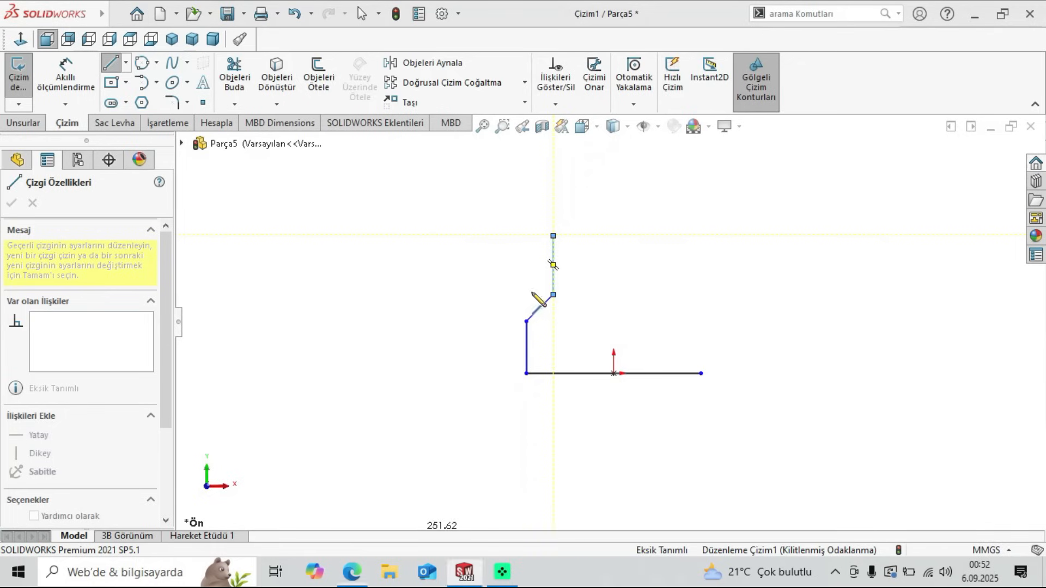
click(581, 208)
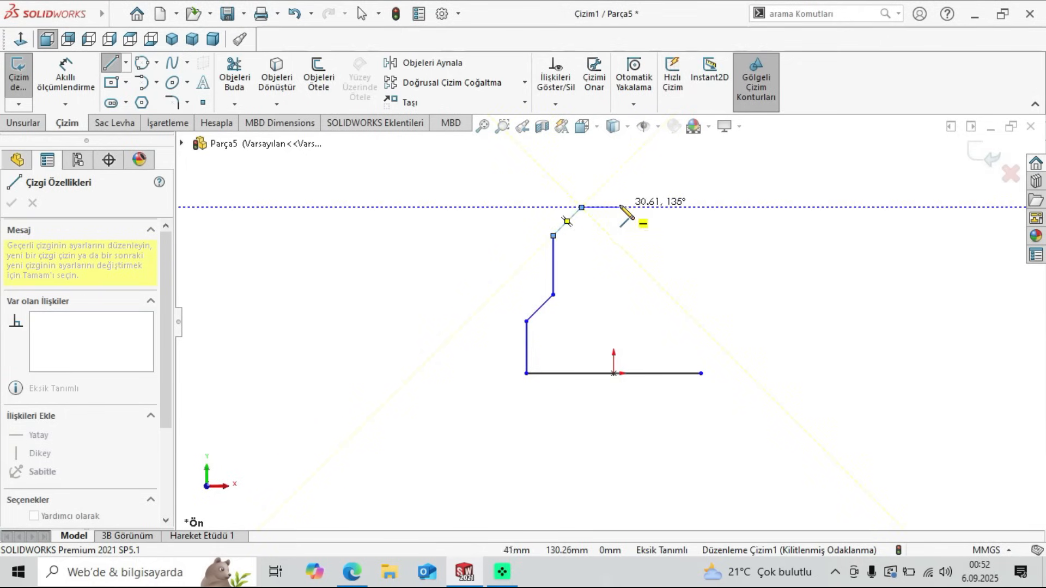
click(614, 208)
click(614, 374)
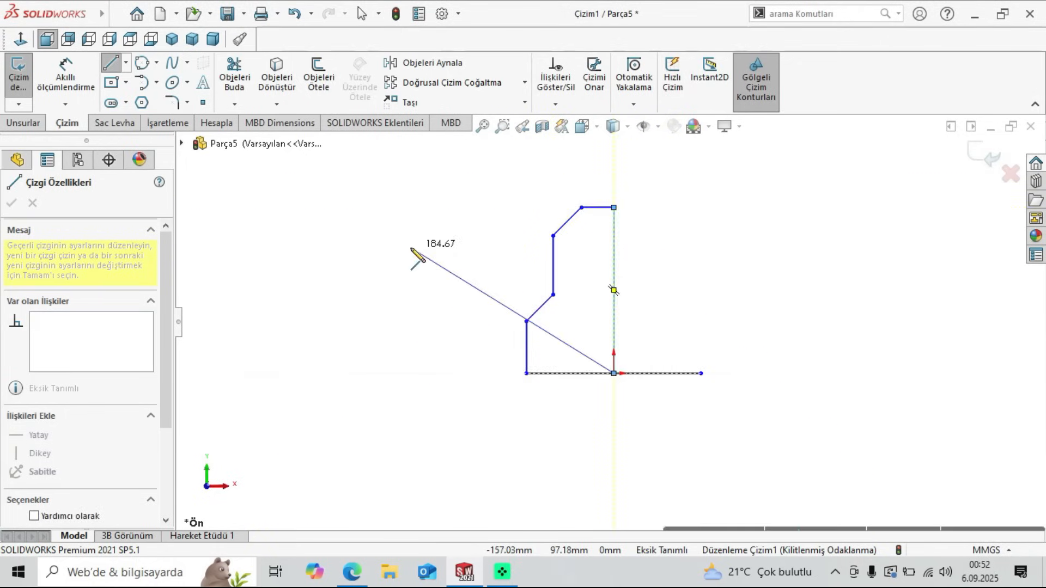
key(Escape)
click(616, 256)
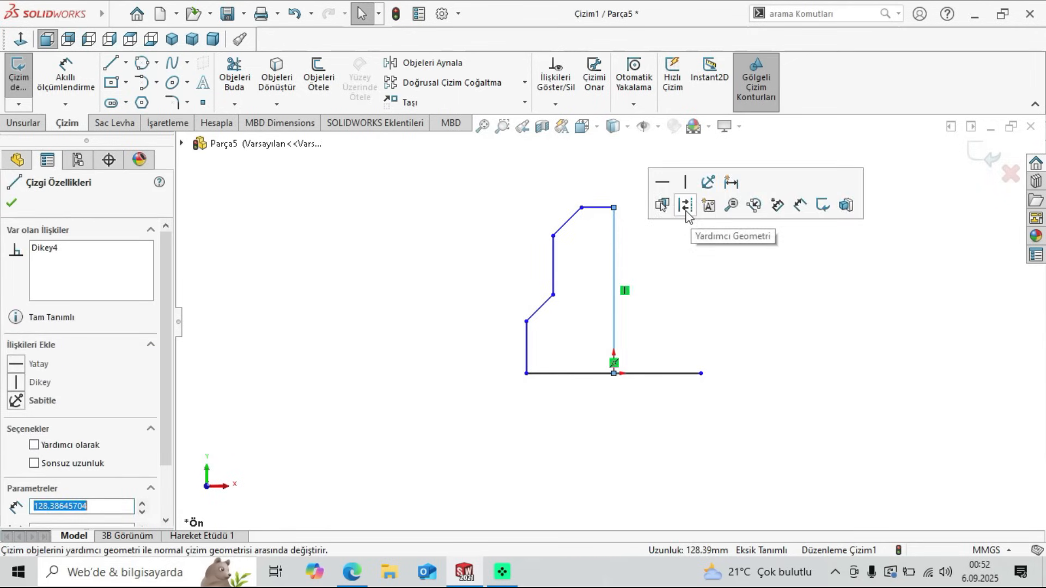
click(482, 127)
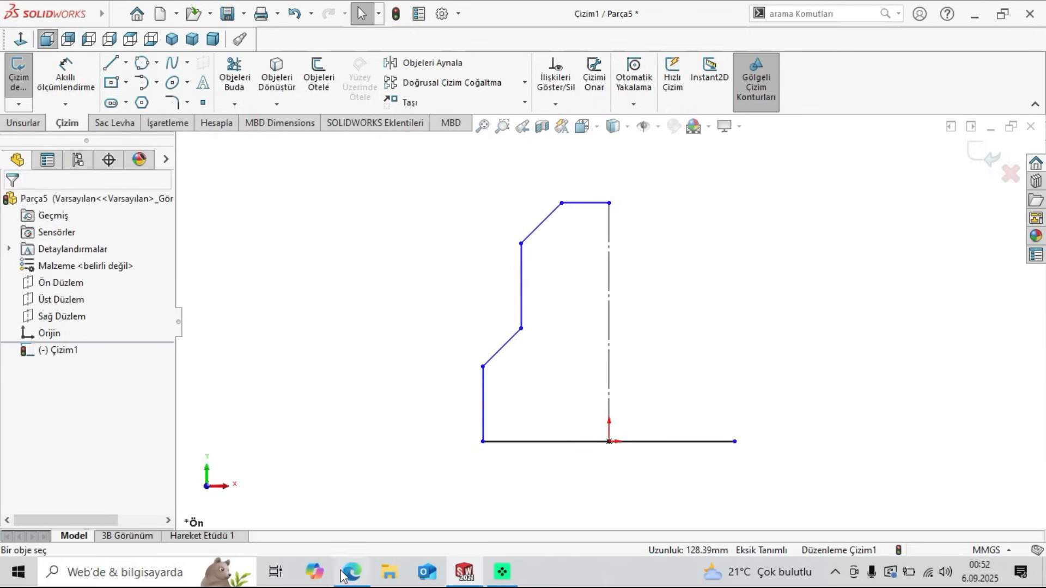
Step: Check exercise 5's heights in the PDF and dimension the lower left vertical edge as 25 mm
click(343, 573)
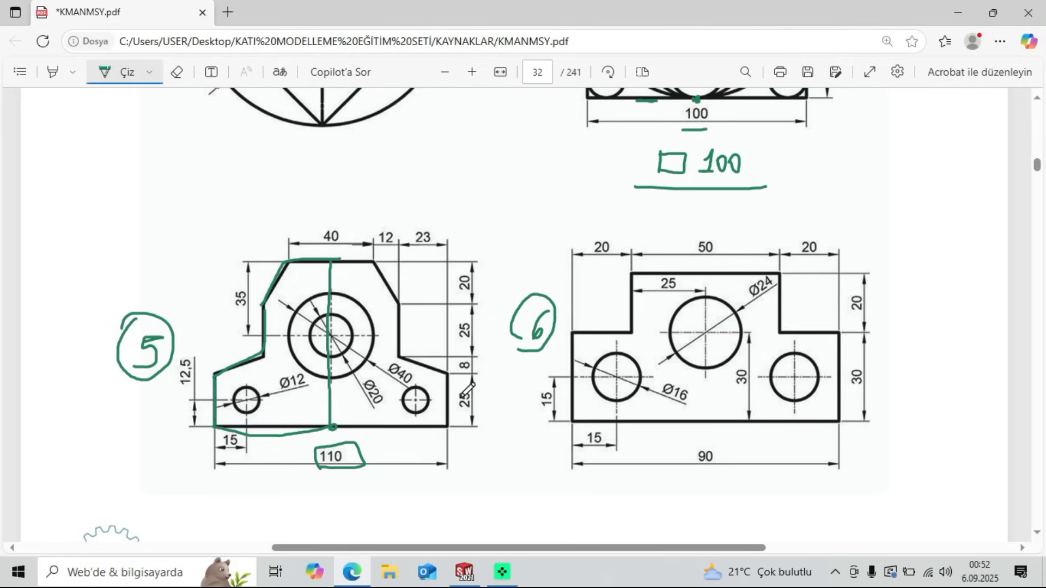
click(464, 572)
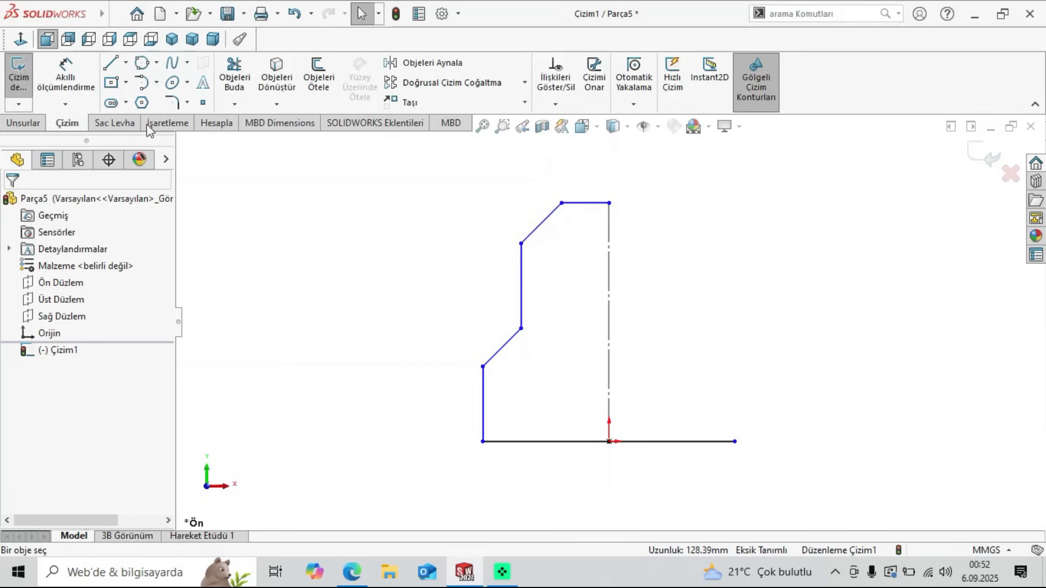
click(65, 76)
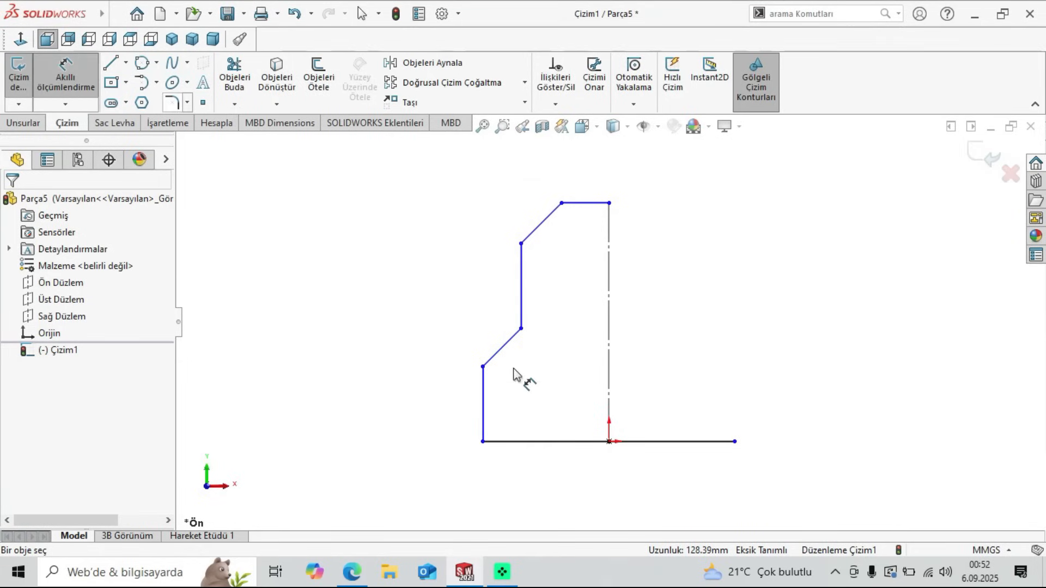
click(481, 410)
click(449, 409)
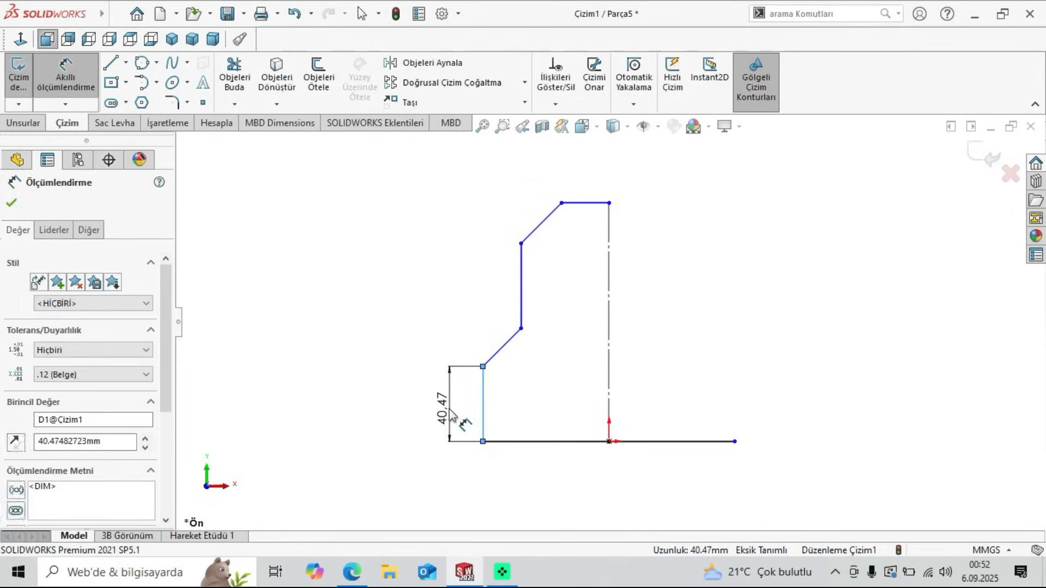
text(25)
key(Return)
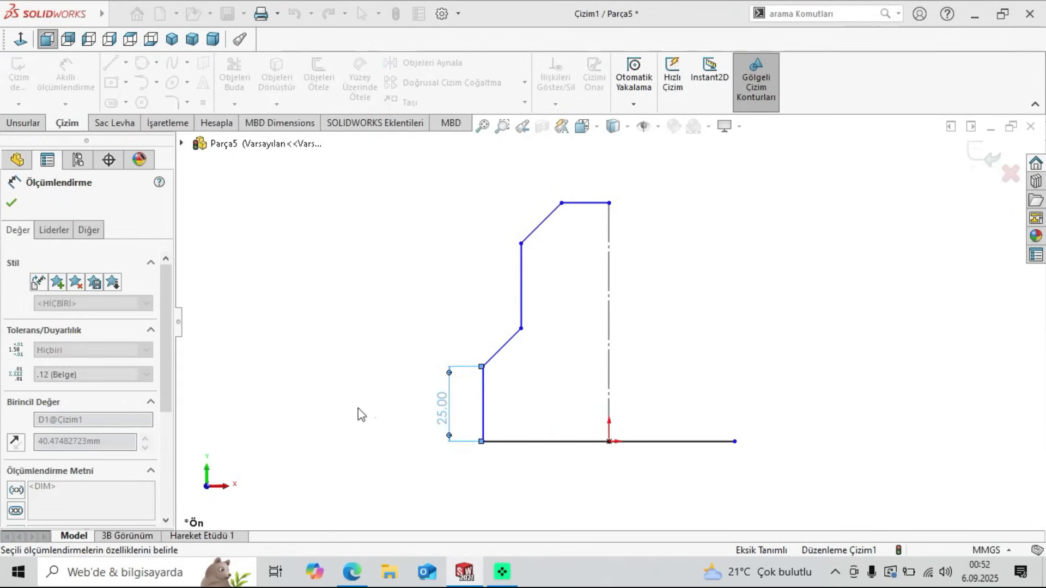
click(357, 408)
Step: Dimension the vertical height of the lower diagonal, between its two endpoints, as 8 mm
click(482, 366)
click(521, 328)
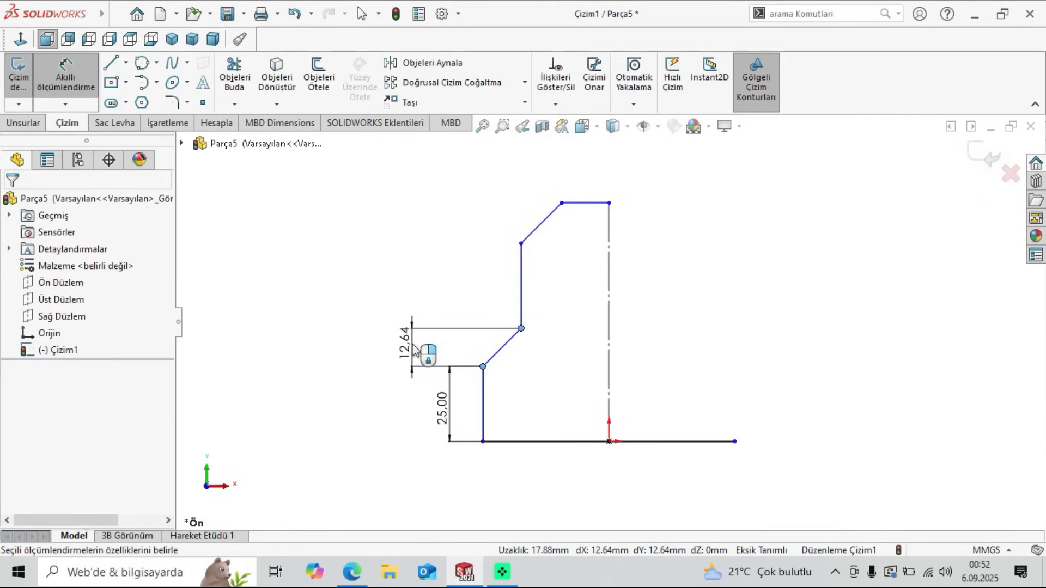
click(415, 351)
key(Return)
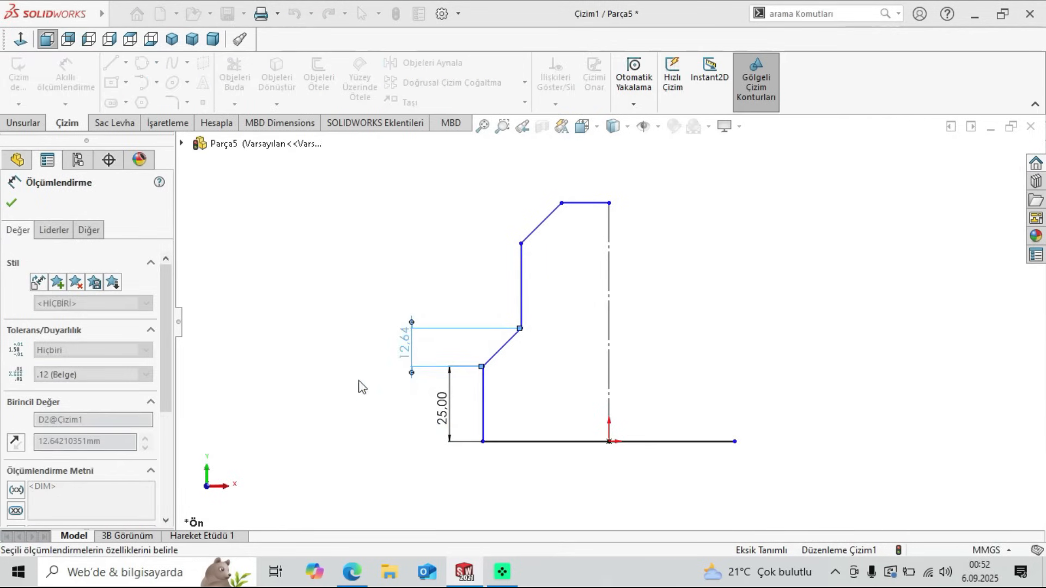
click(339, 472)
Step: Check the PDF drawing and dimension the upper vertical edge between its endpoints as 25 mm
click(352, 572)
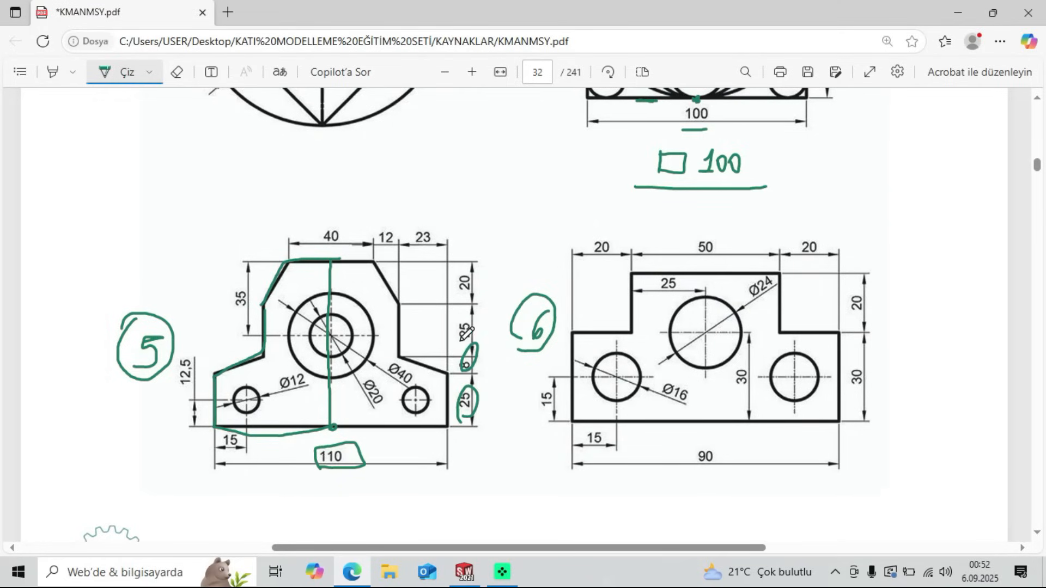
click(464, 572)
click(522, 257)
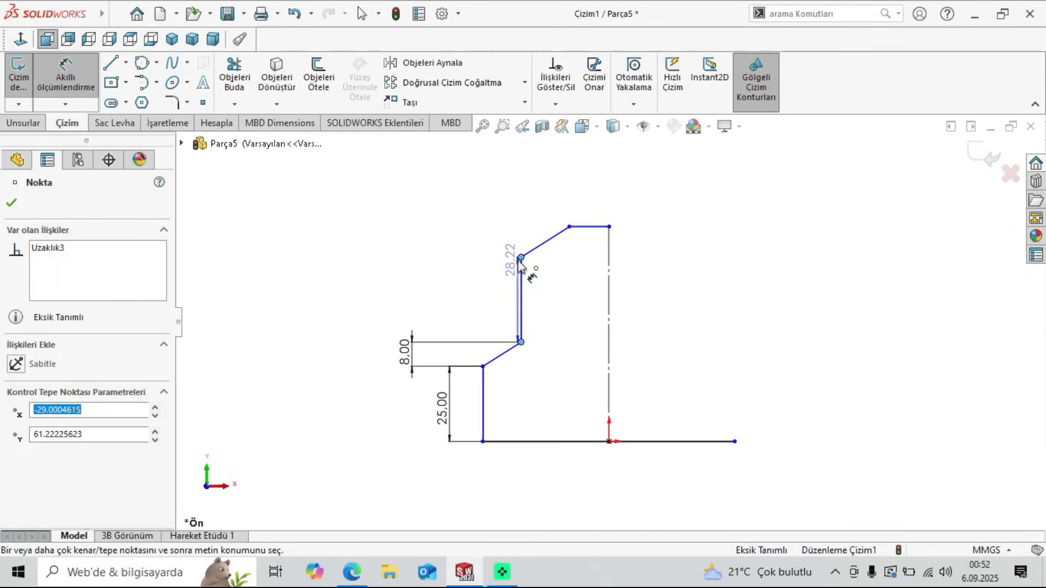
click(450, 293)
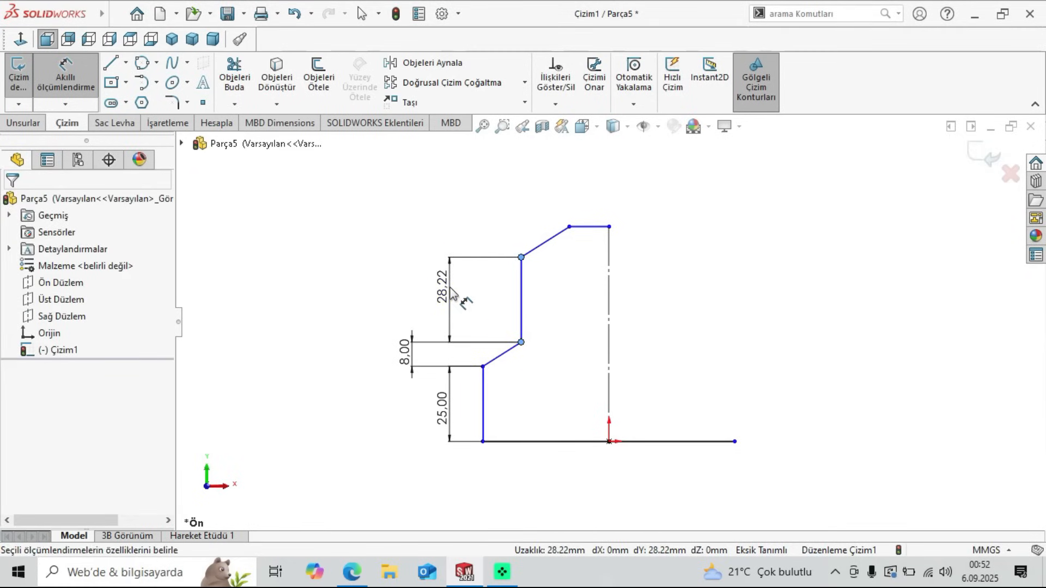
text(28)
key(Return)
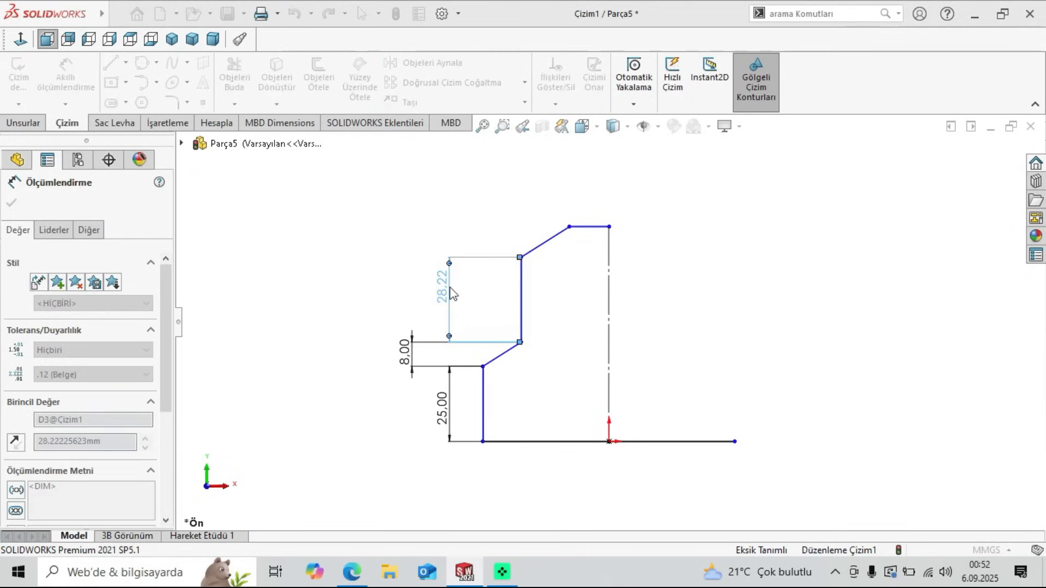
Step: Dimension the vertical height of the upper diagonal, between its two endpoints, as 20 mm
click(570, 236)
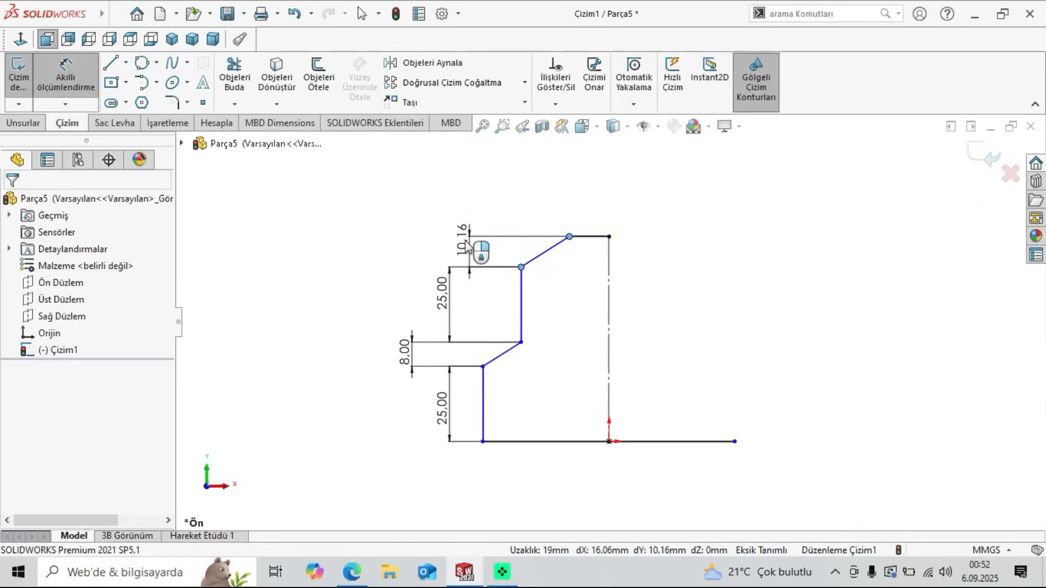
click(466, 246)
key(Return)
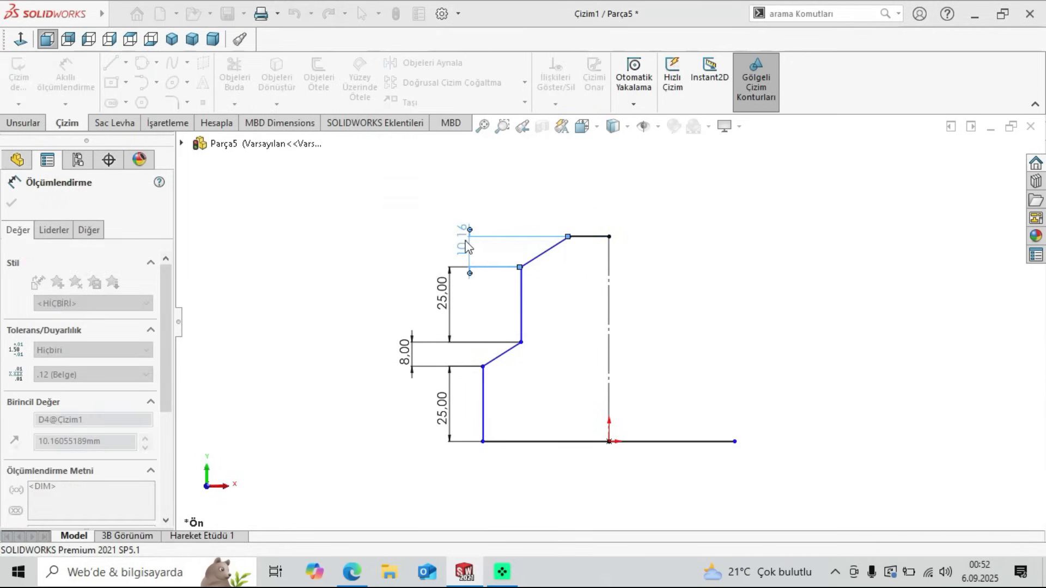
click(311, 285)
Step: Check exercise 5's widths in the PDF and move the upper diagonal's top endpoint back to the left side of the centerline
click(353, 571)
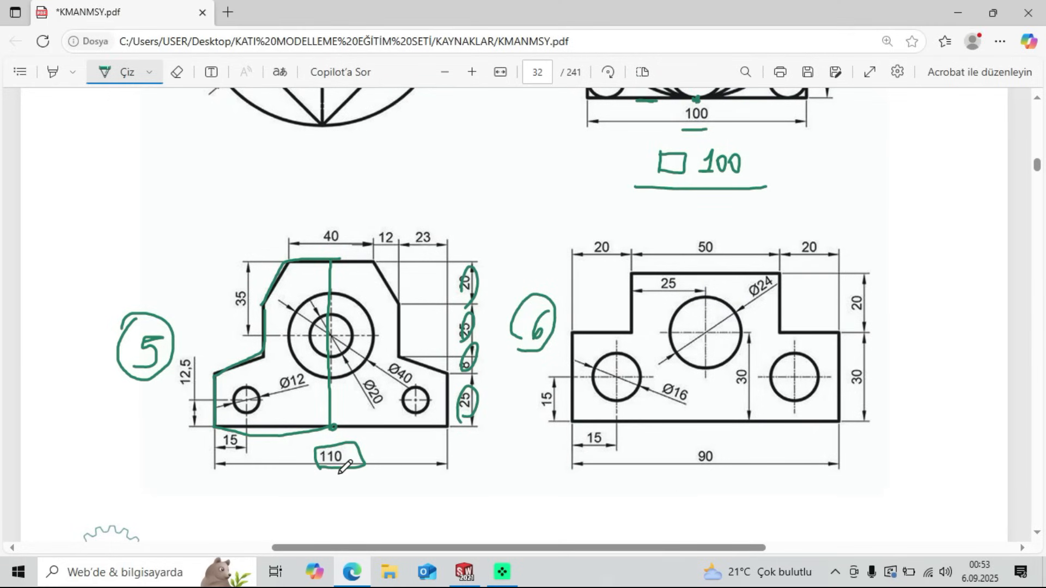
click(465, 571)
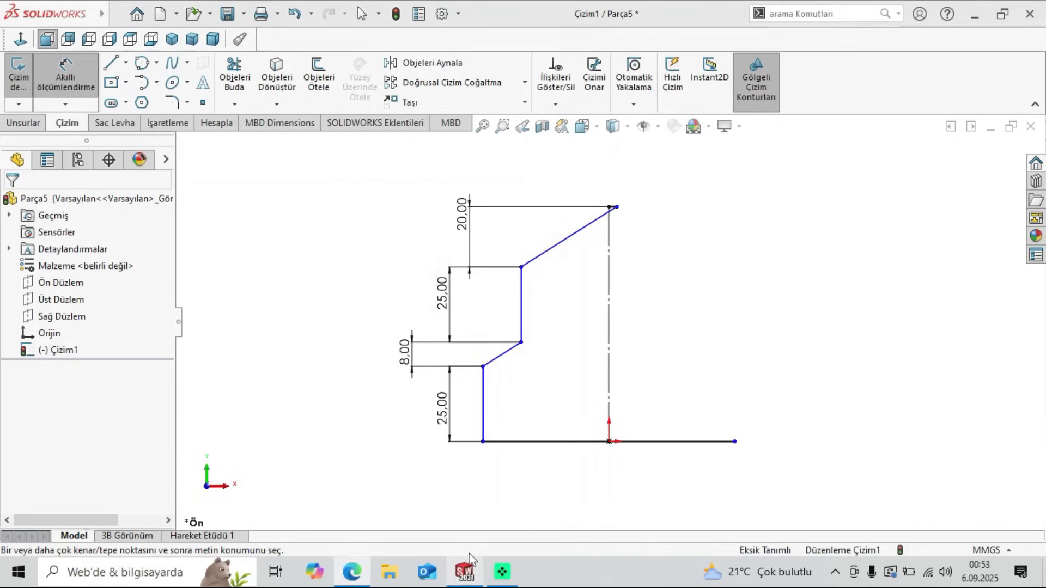
key(Escape)
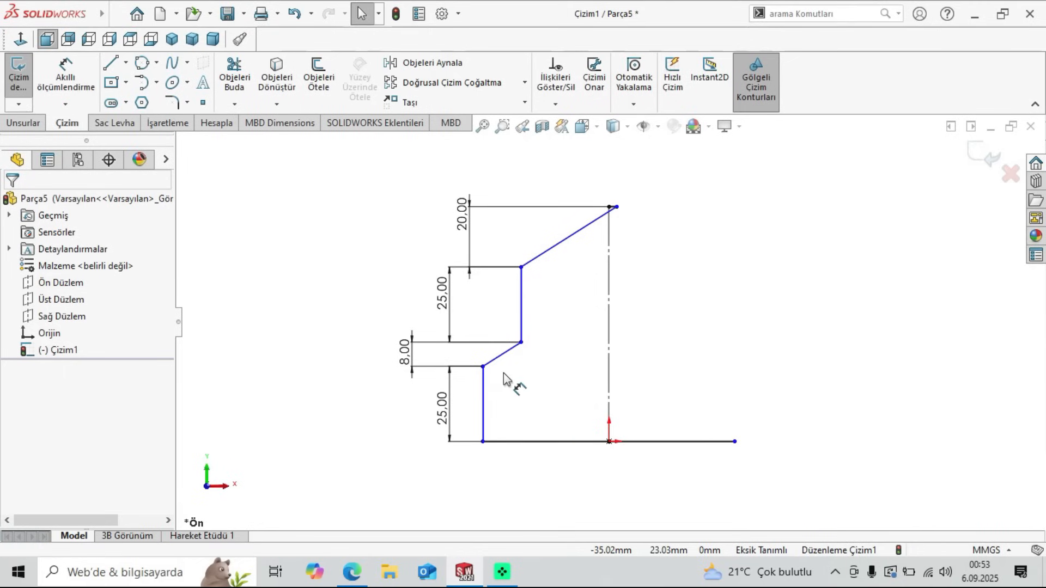
scroll(627, 217, down, 3)
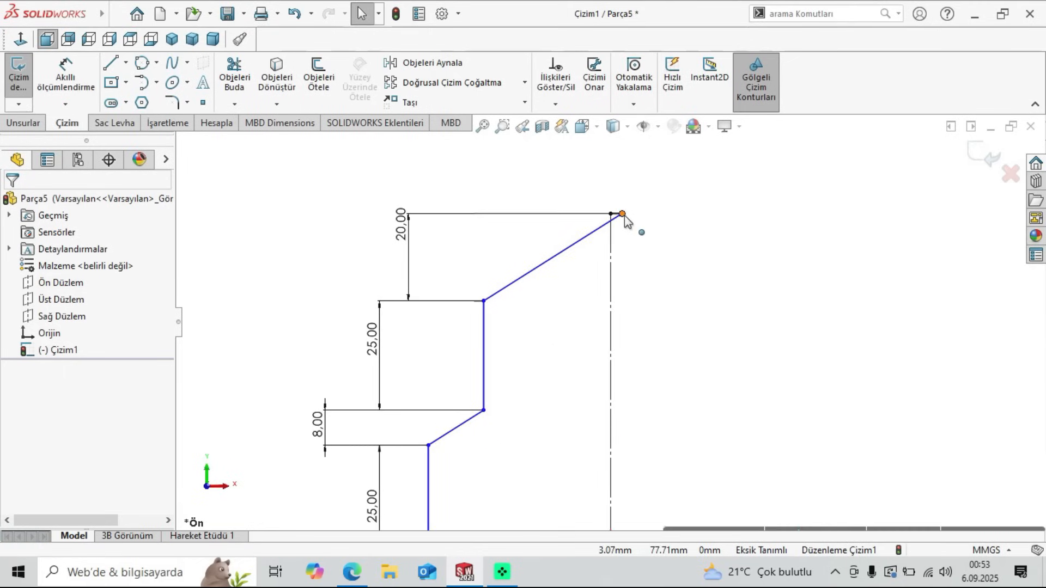
drag(625, 214, 577, 215)
scroll(609, 324, up, 3)
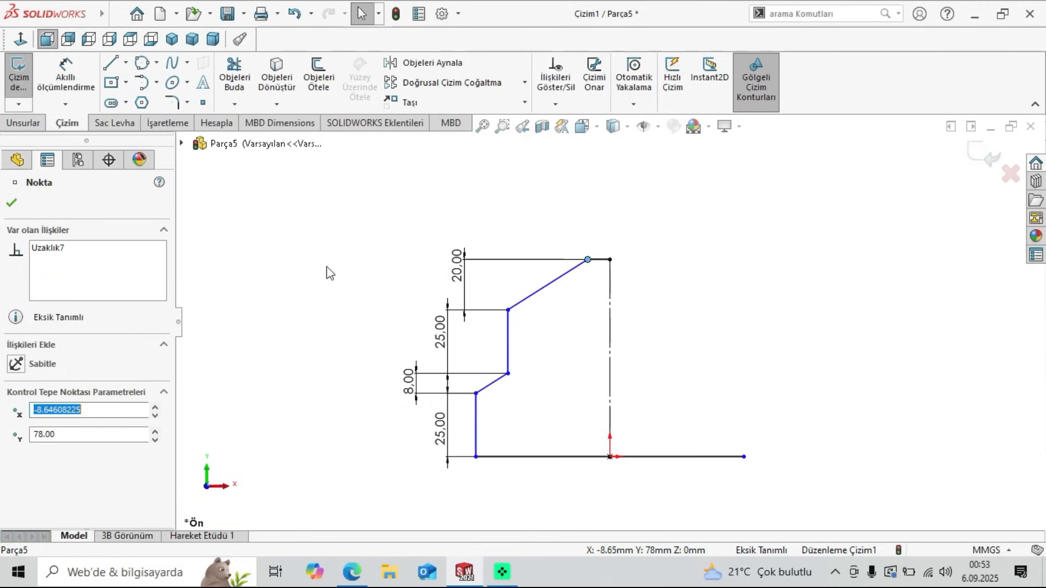
click(325, 265)
Step: Dimension the profile's top width from the upper diagonal's top endpoint across the centerline as a doubled 40 mm distance
click(78, 81)
click(588, 260)
click(610, 298)
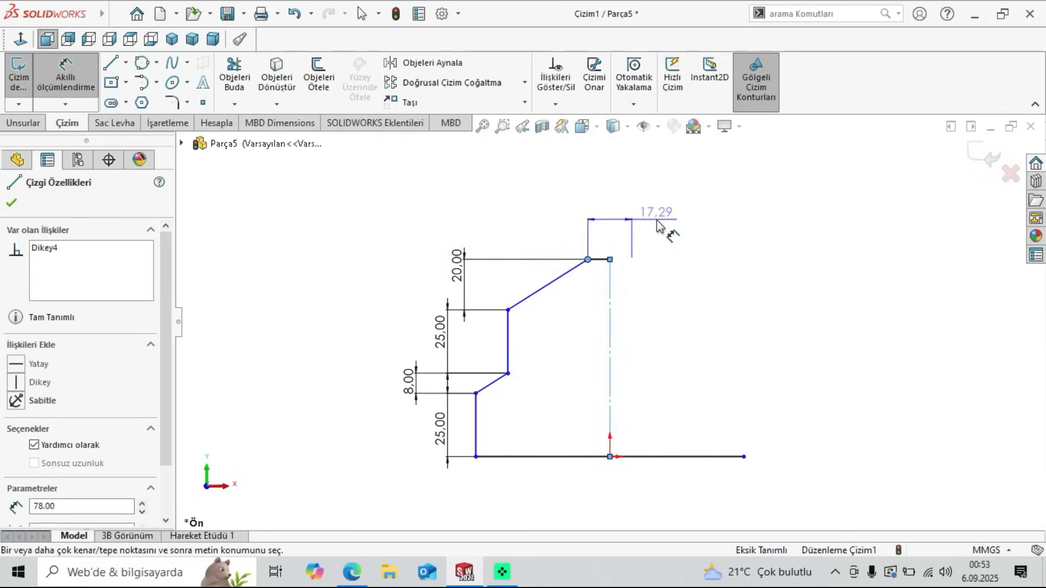
click(659, 224)
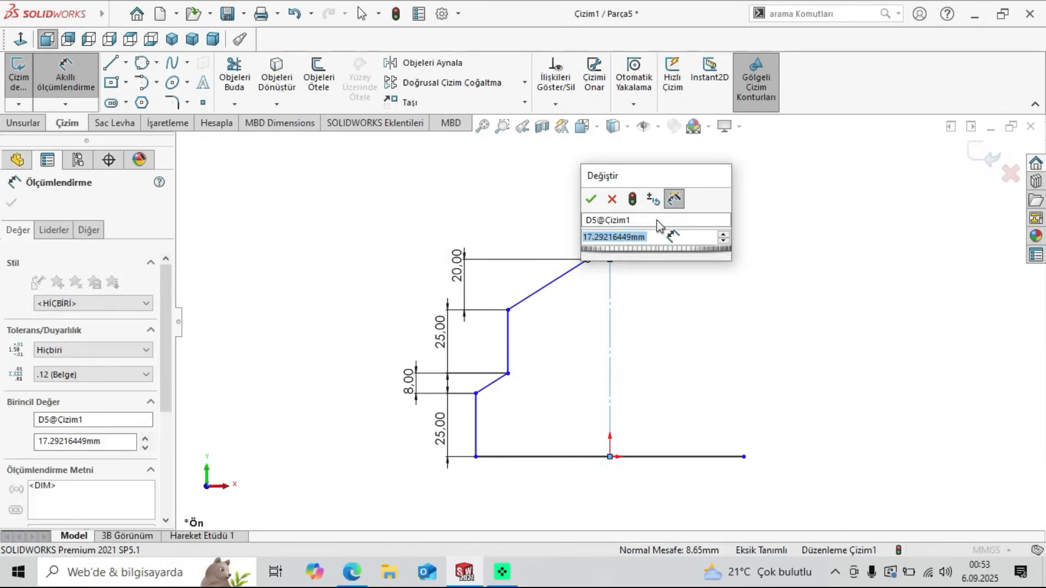
text(40)
key(Return)
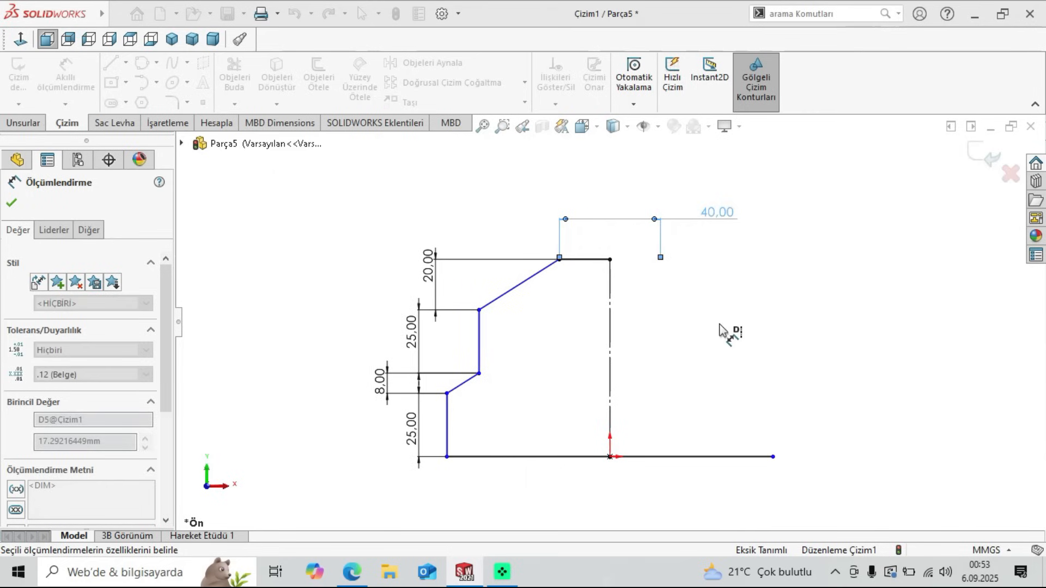
click(722, 324)
Step: Dimension the horizontal base line below the profile as 110 mm
click(695, 459)
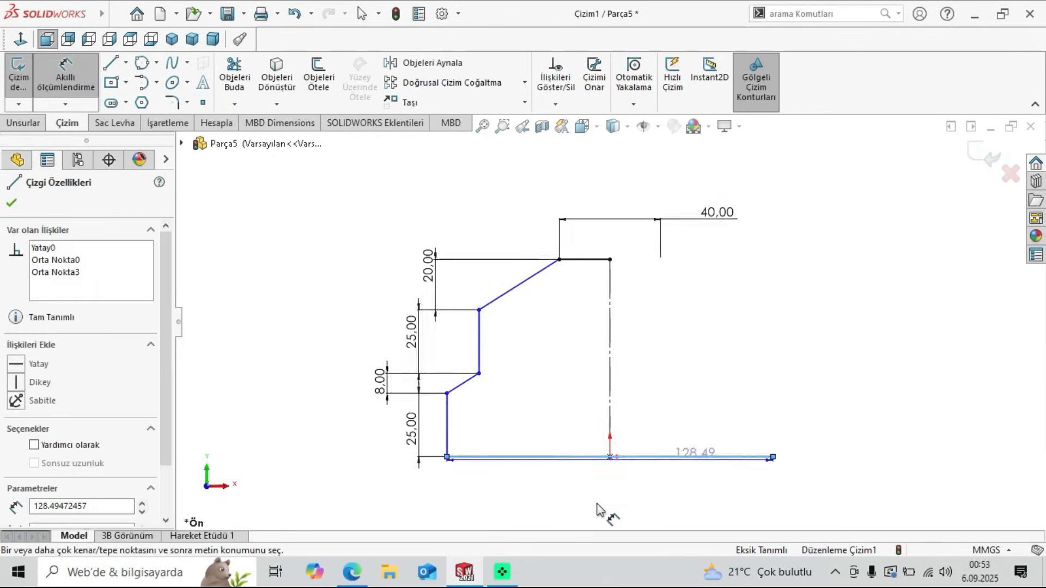
click(604, 509)
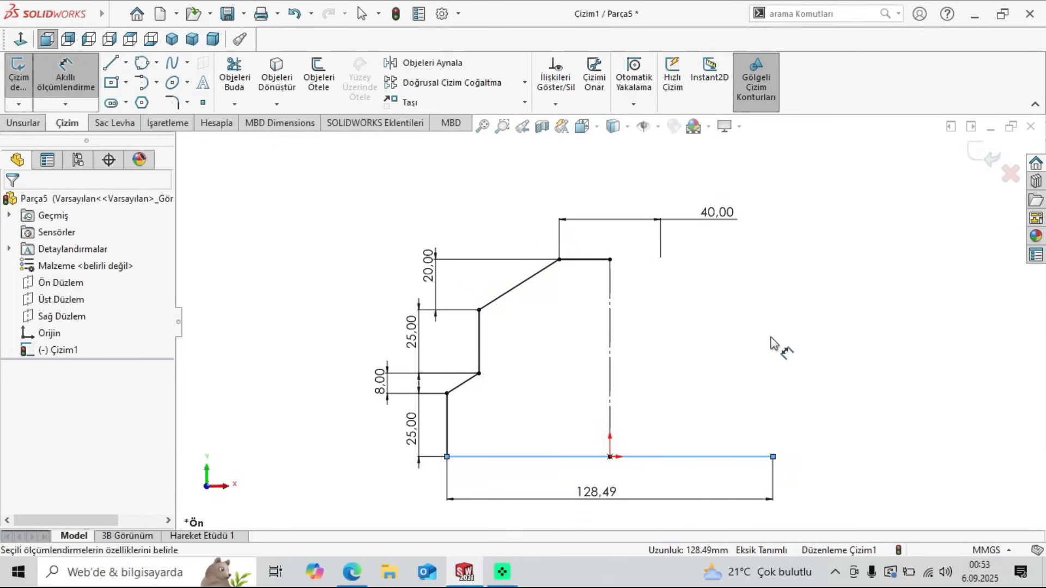
text(110)
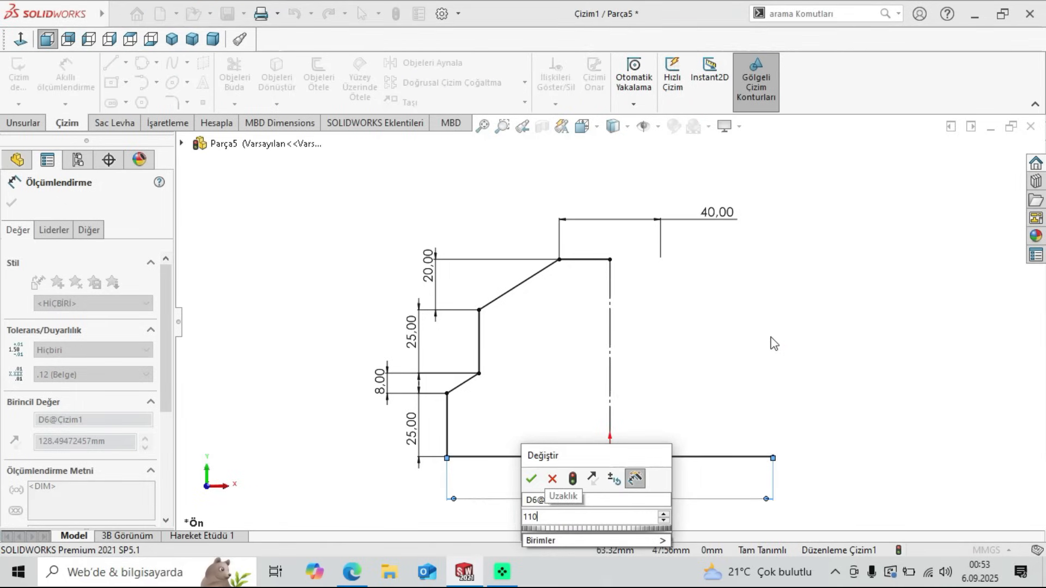
key(Return)
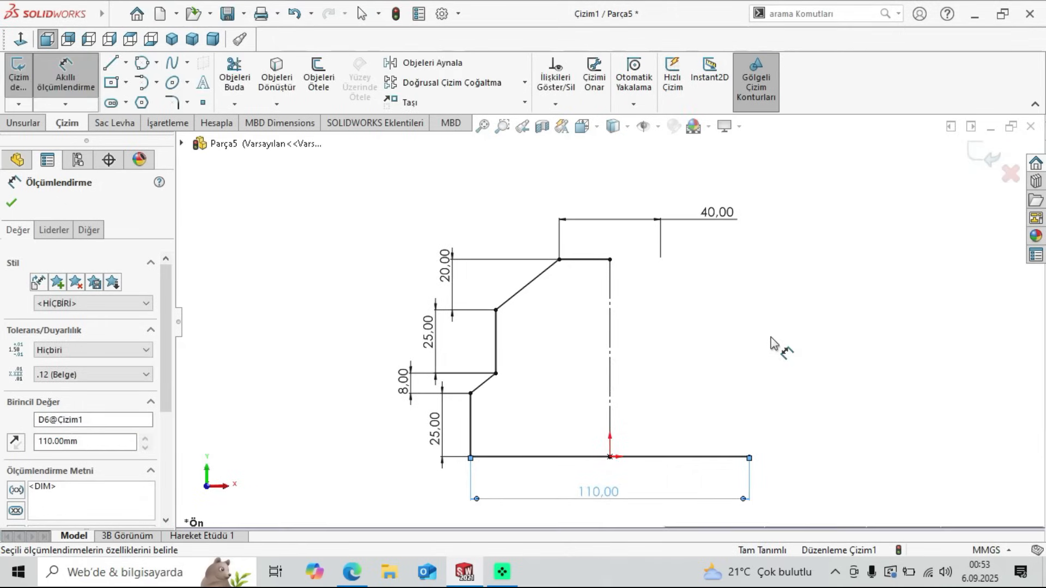
key(Escape)
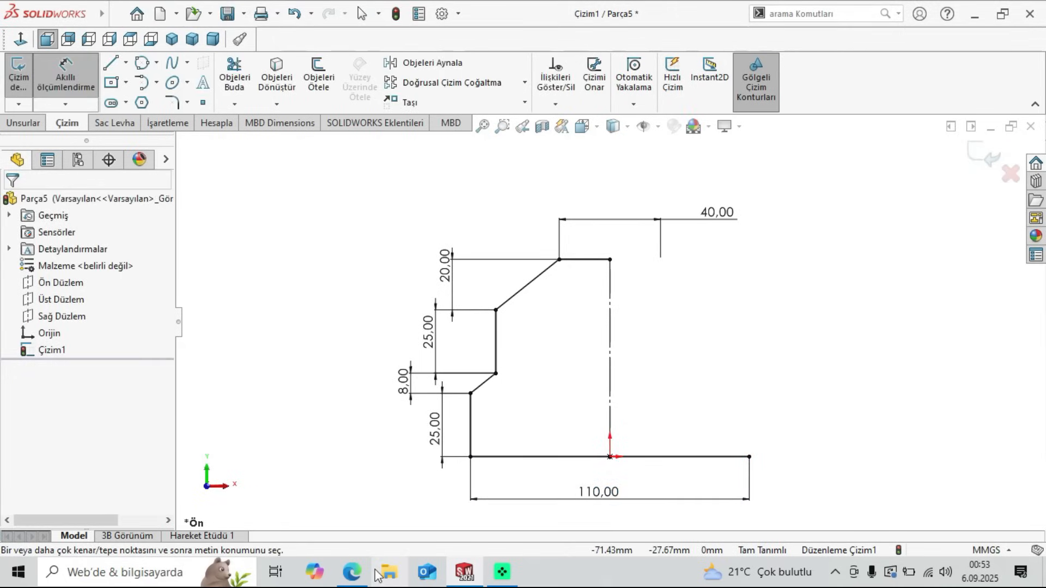
Step: Check exercise 5 in the PDF and draw a circle about 16.6 mm in diameter inside the profile's lower-left corner
click(352, 572)
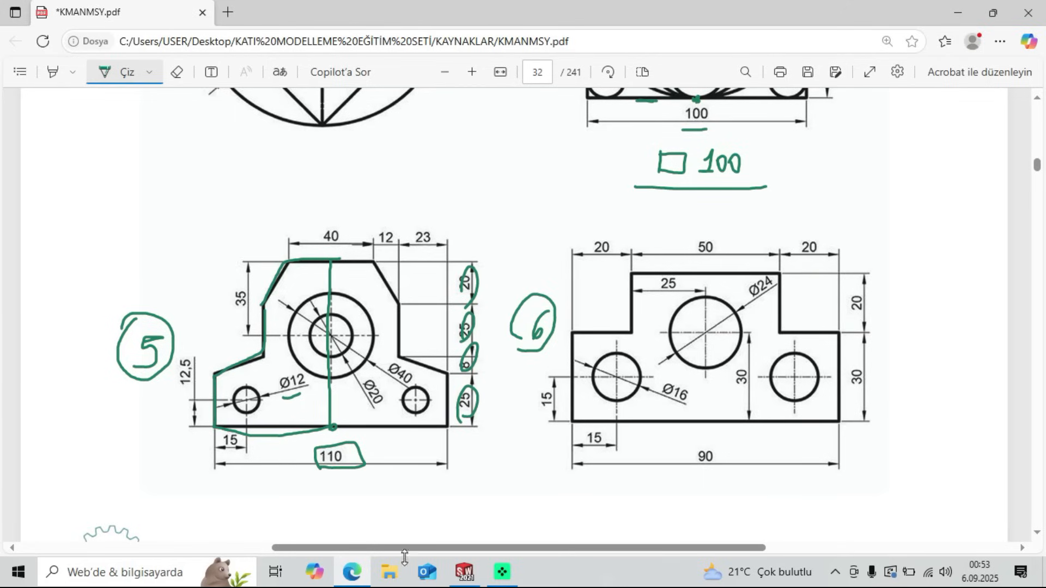
click(464, 573)
click(156, 63)
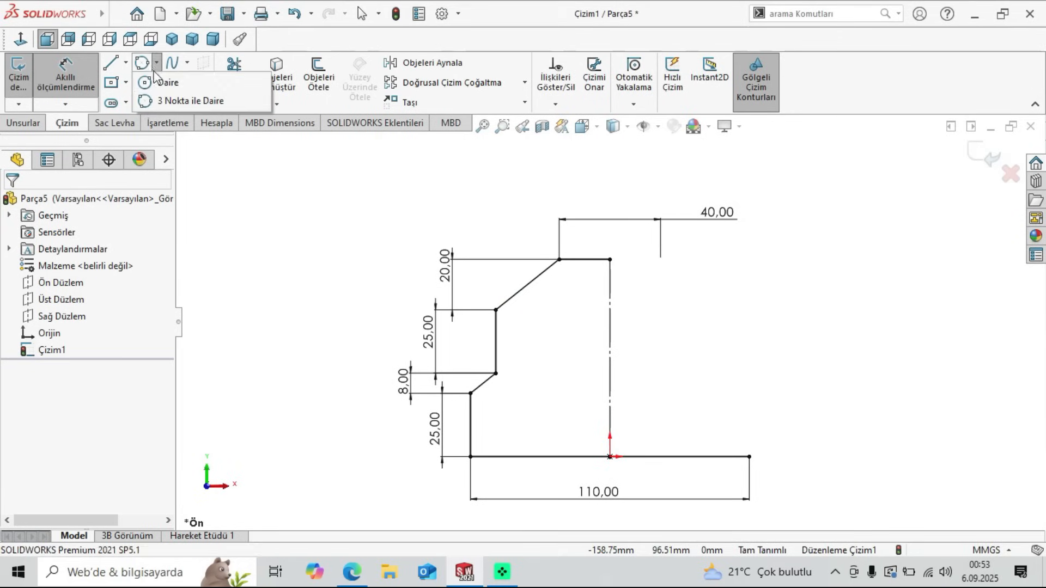
click(164, 82)
click(507, 425)
click(521, 443)
right_click(327, 303)
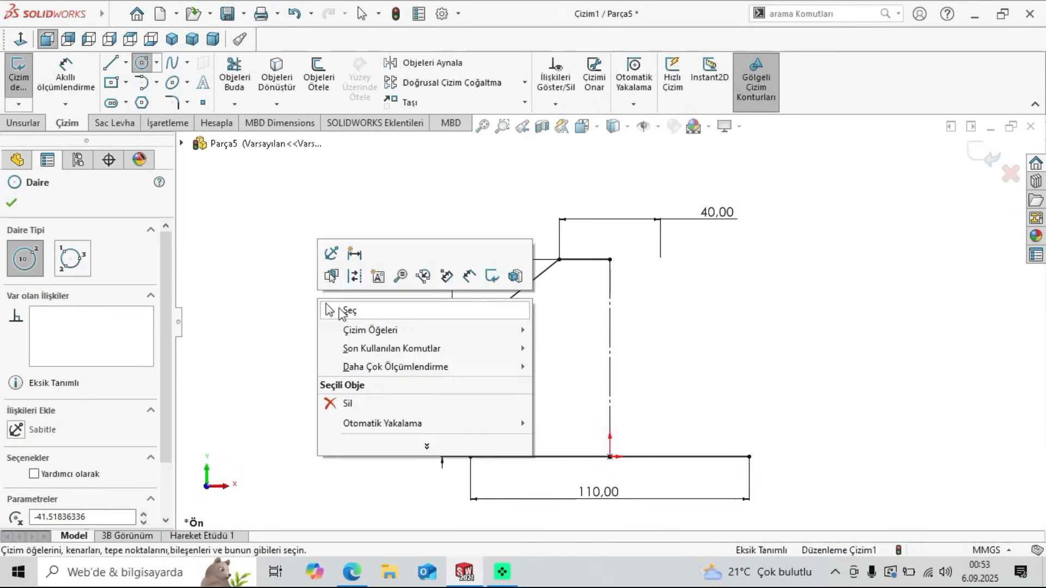
click(342, 314)
Step: Check the hole position in the PDF and dimension the circle's center 12.5 mm above the base line
click(69, 86)
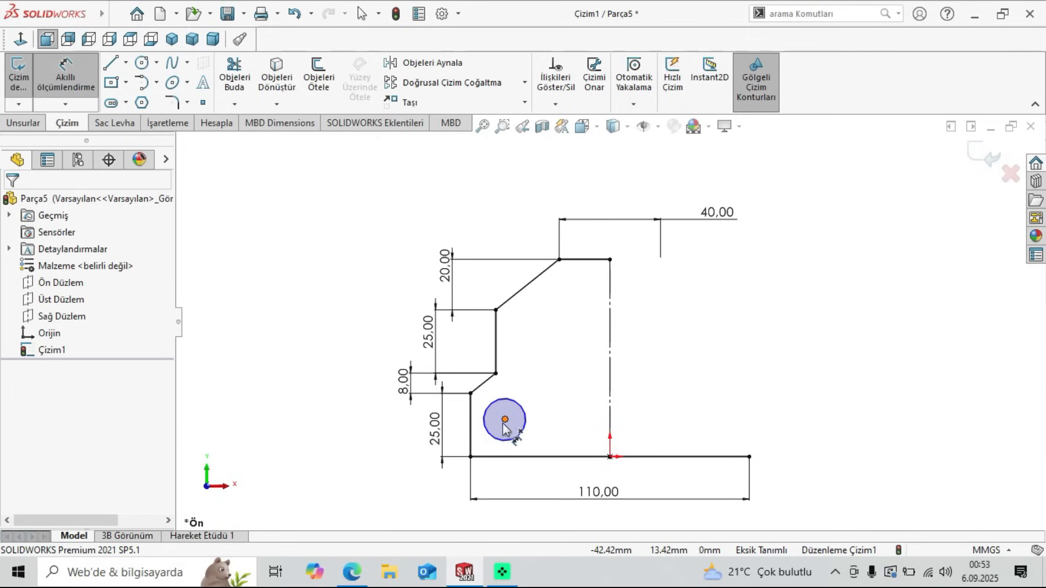
click(364, 576)
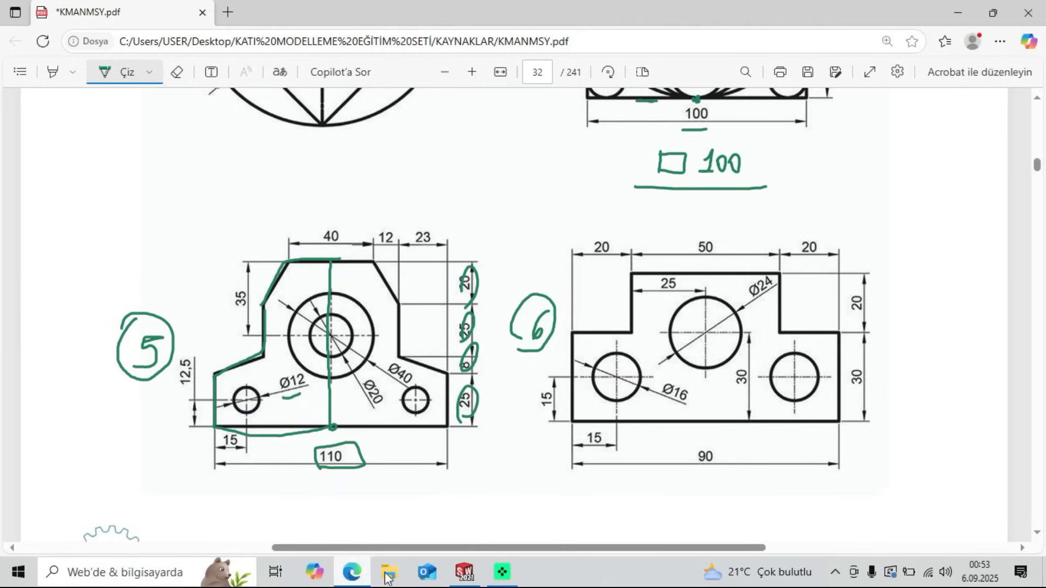
click(464, 572)
click(505, 419)
click(536, 457)
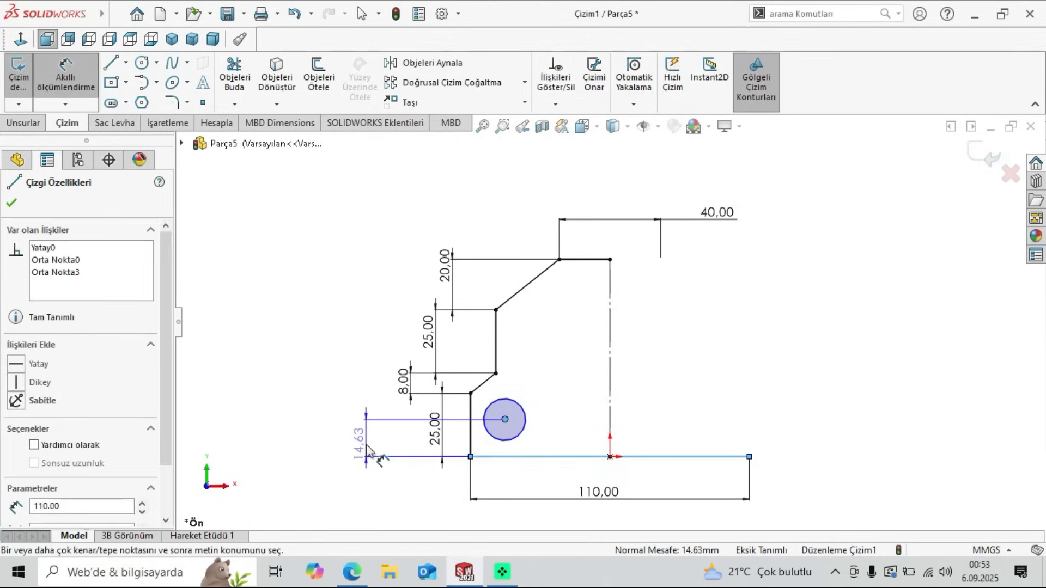
click(368, 451)
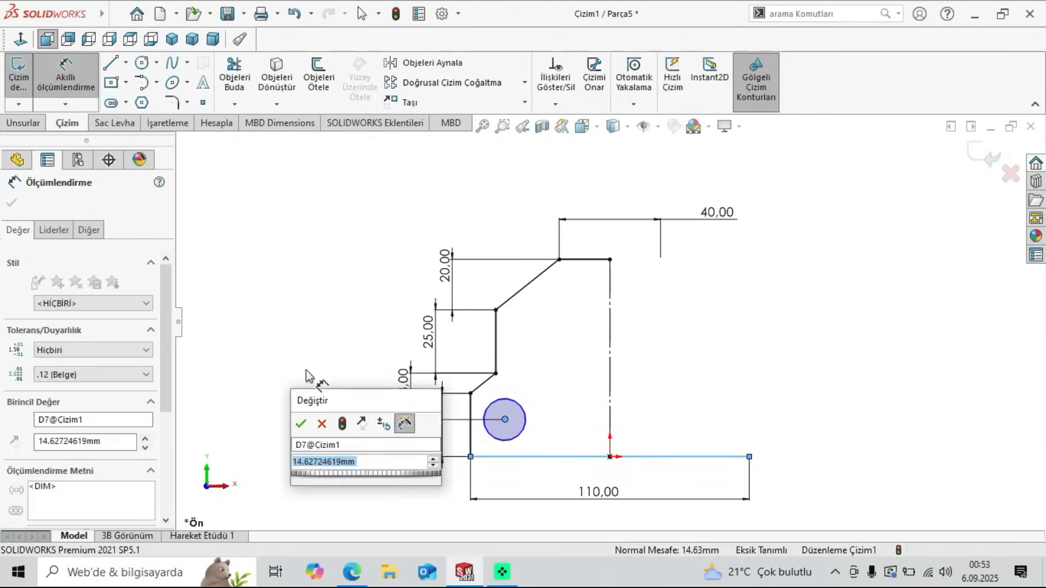
text(12.5)
key(Return)
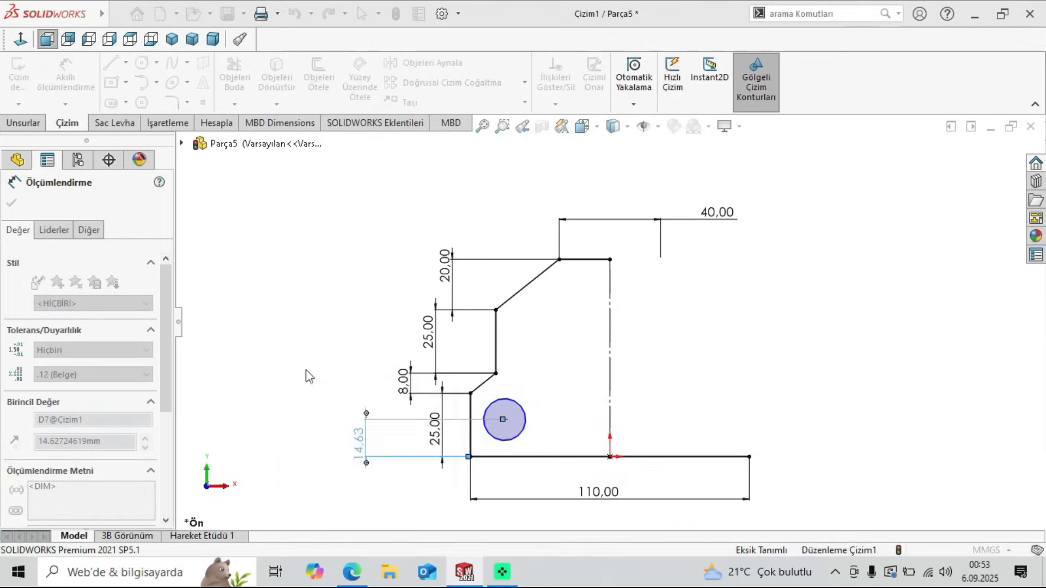
Step: Dimension the circle's center 15 mm from the lower-left vertical edge
click(505, 425)
click(471, 439)
click(485, 486)
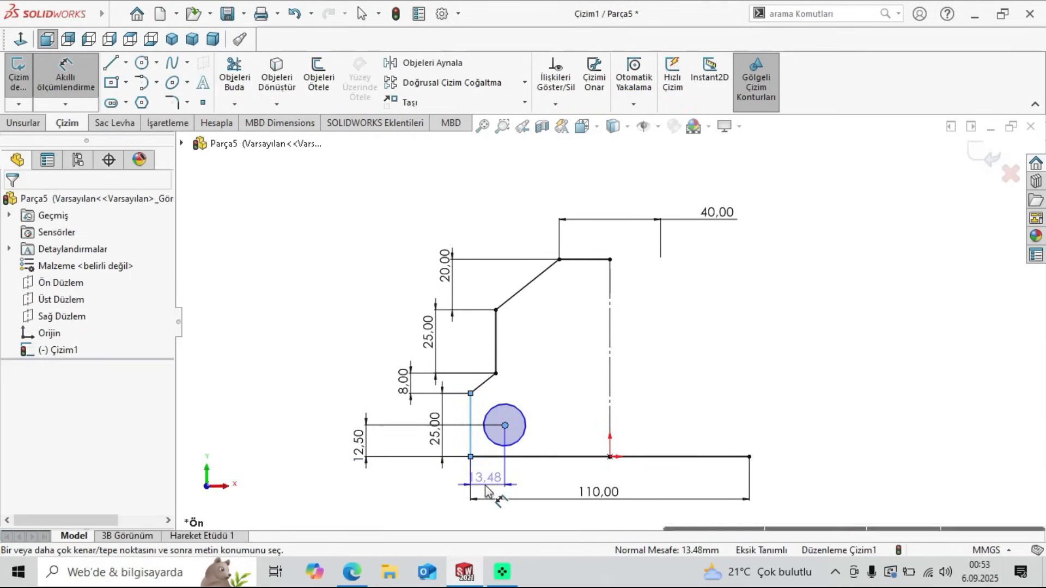
text(1)
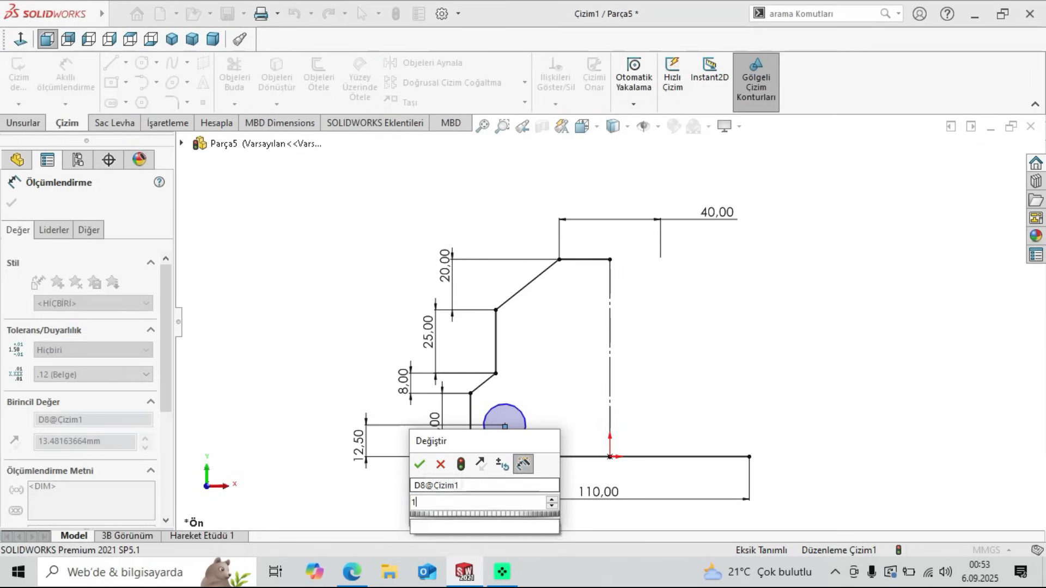
text(5)
key(Return)
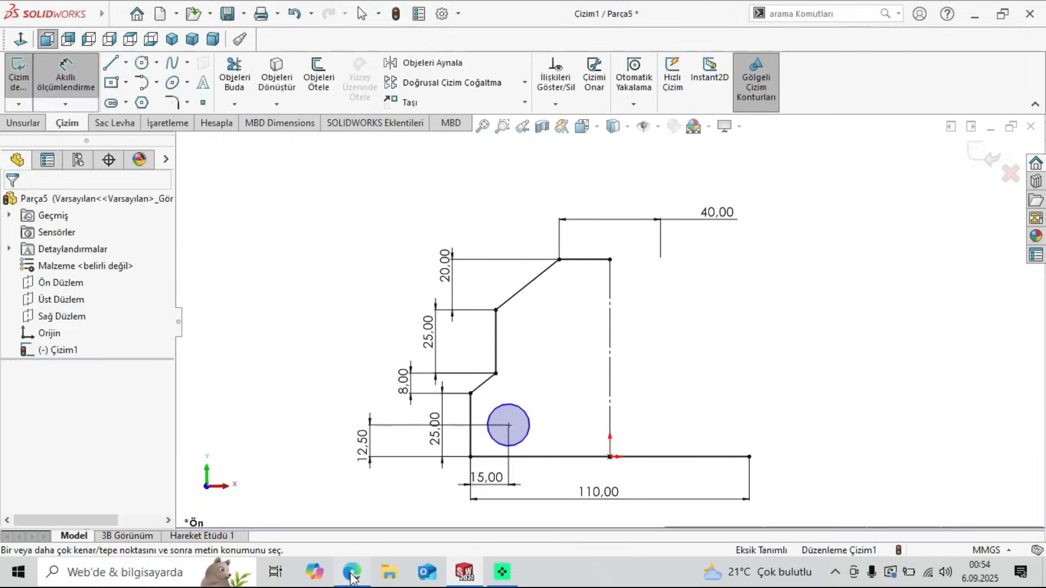
Step: Check the hole size in the PDF and dimension the circle's diameter as 12 mm
click(351, 572)
click(464, 572)
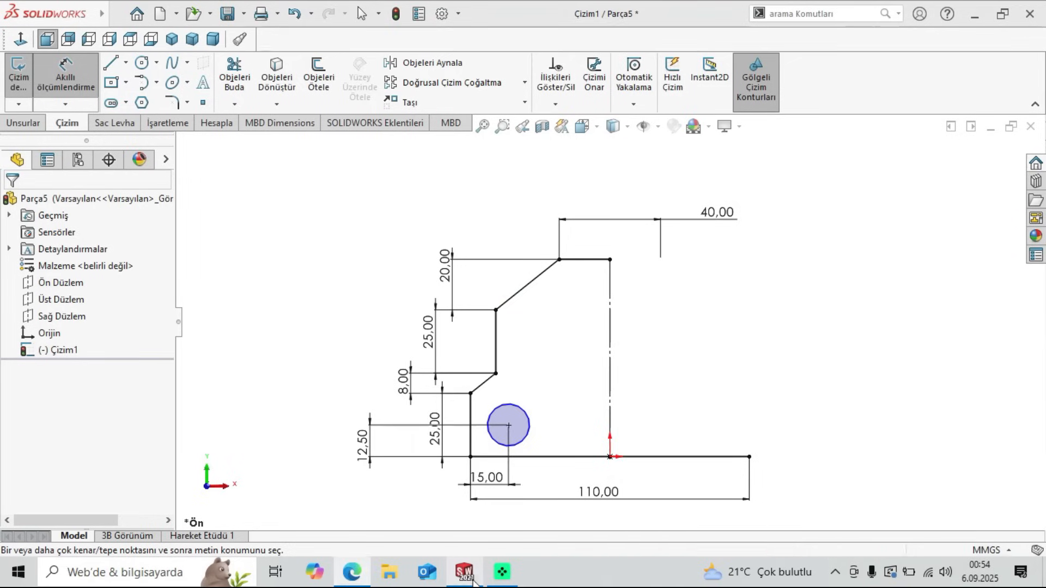
click(489, 439)
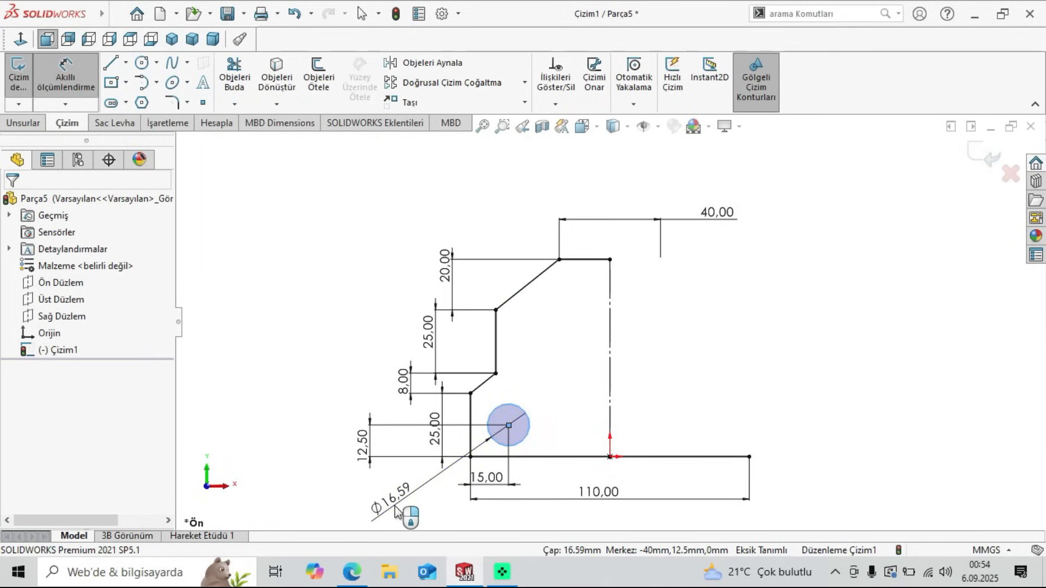
click(397, 512)
key(Return)
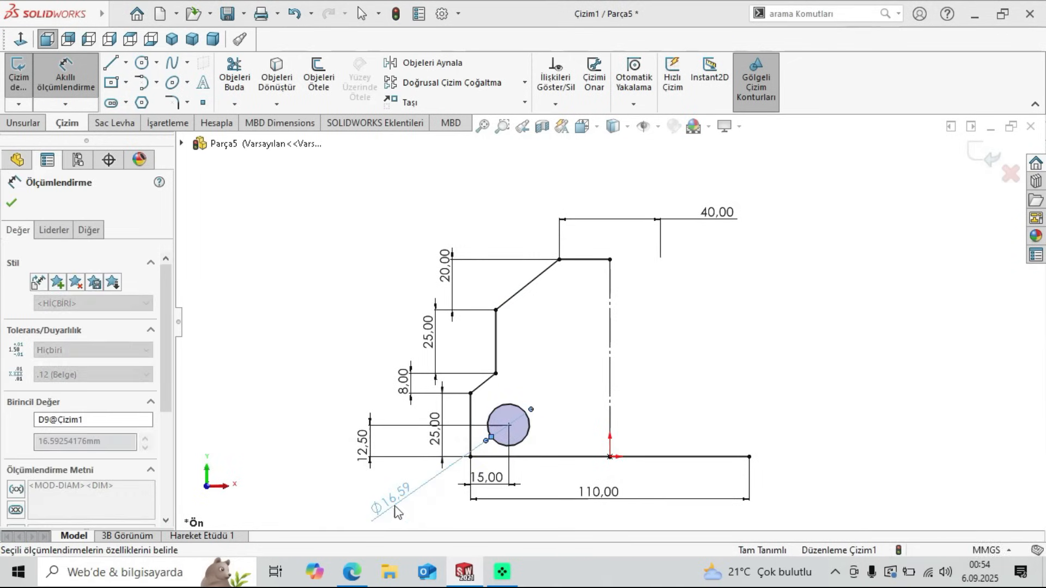
click(11, 203)
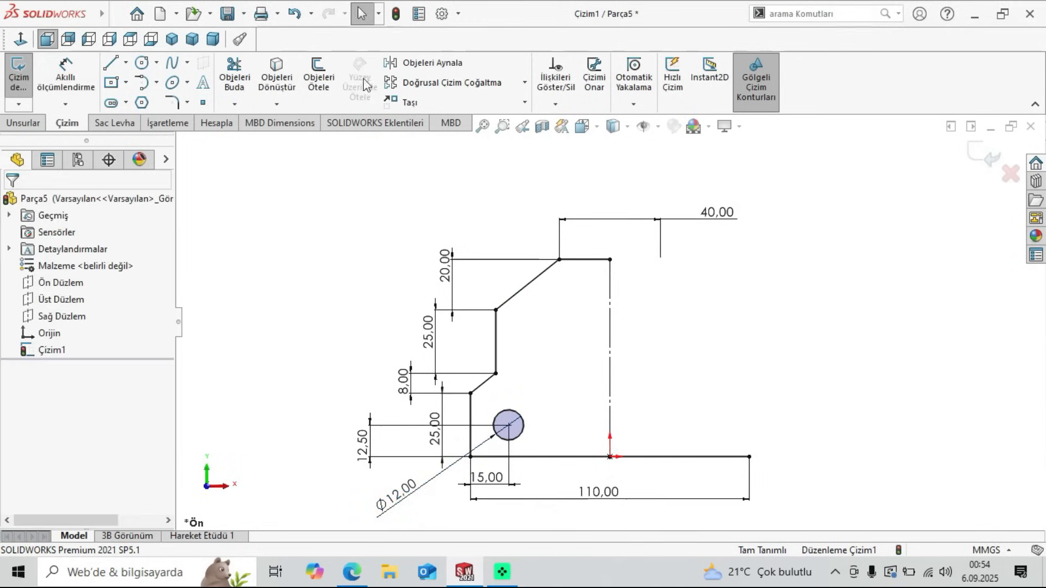
Step: Mirror the 12 mm circle about the vertical centerline
click(412, 64)
click(522, 433)
click(109, 401)
click(609, 327)
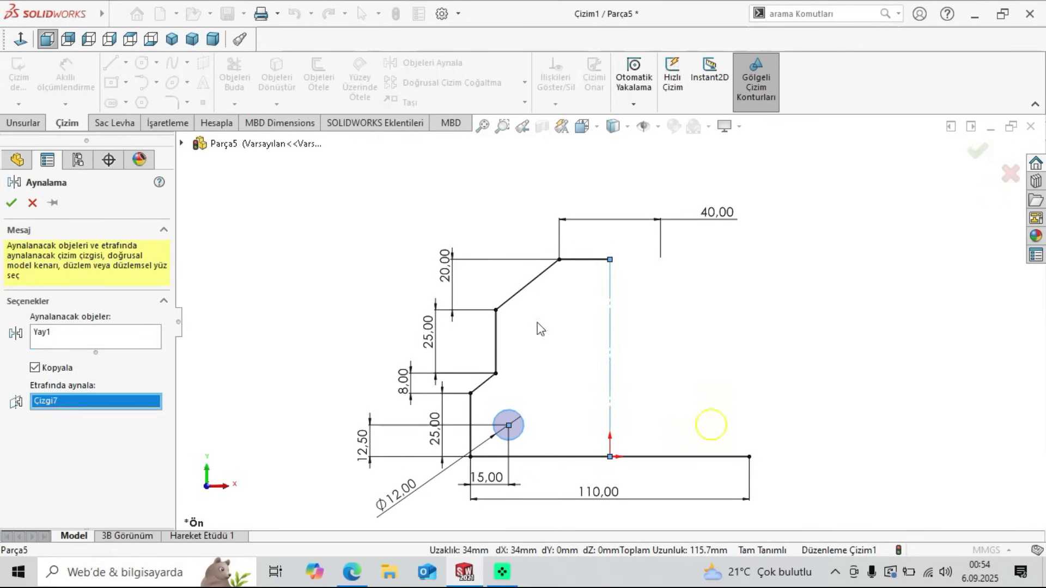
click(11, 204)
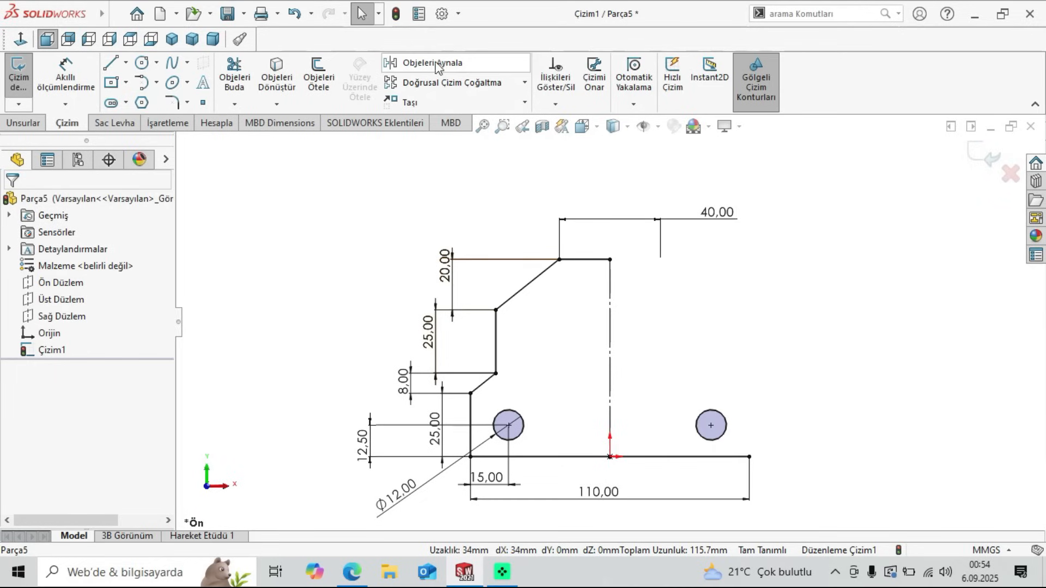
click(414, 63)
click(583, 259)
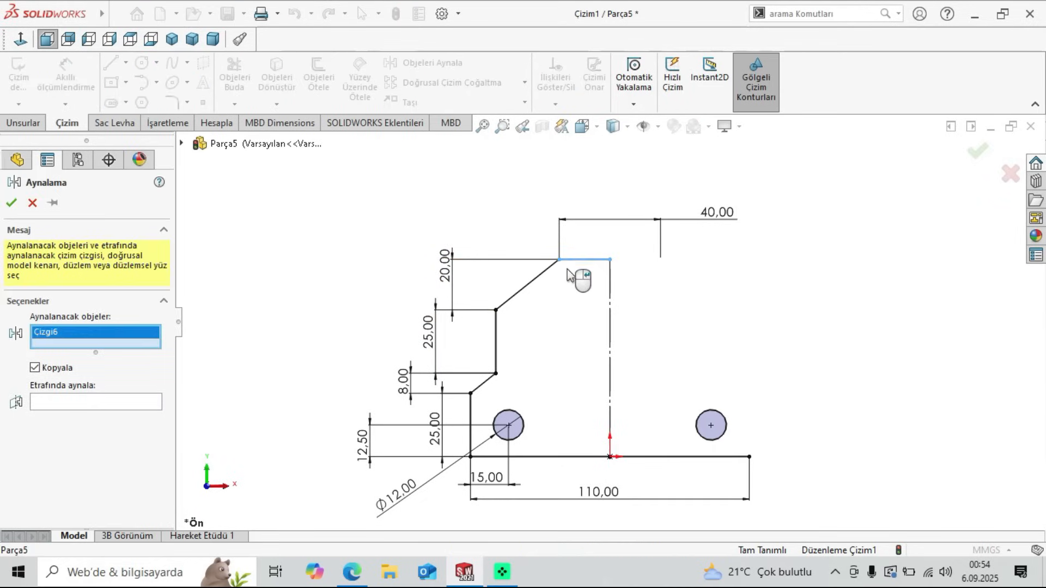
click(538, 276)
click(496, 340)
click(485, 383)
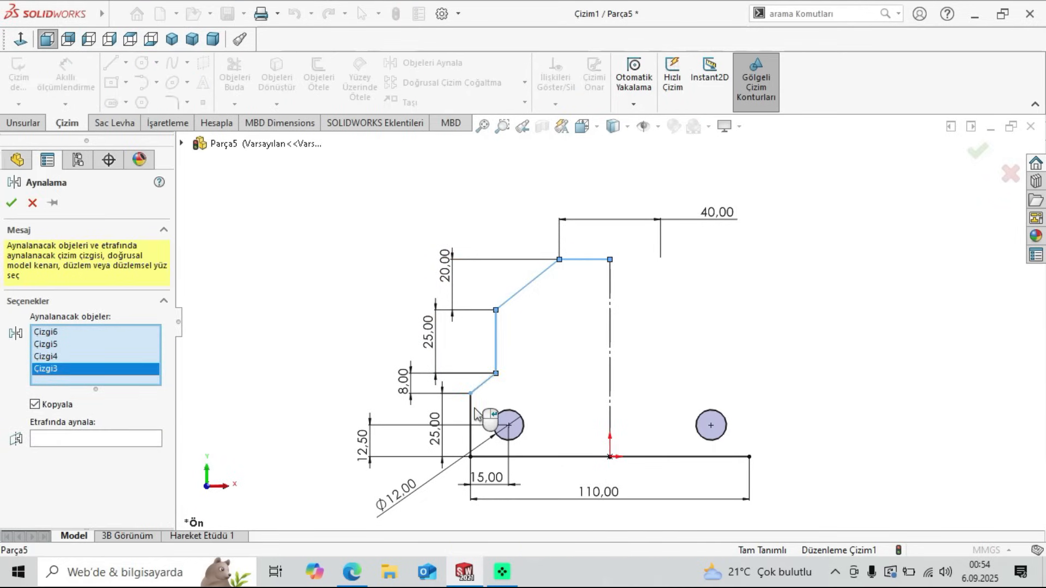
click(471, 419)
key(Escape)
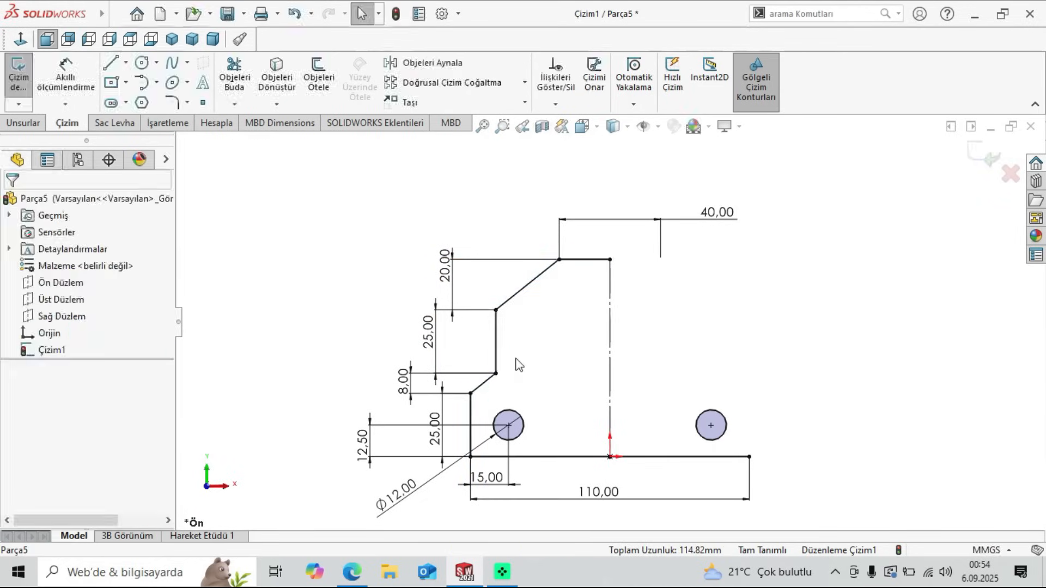
Step: Undo the mirroring of the 12 mm circle
key(ctrl+z)
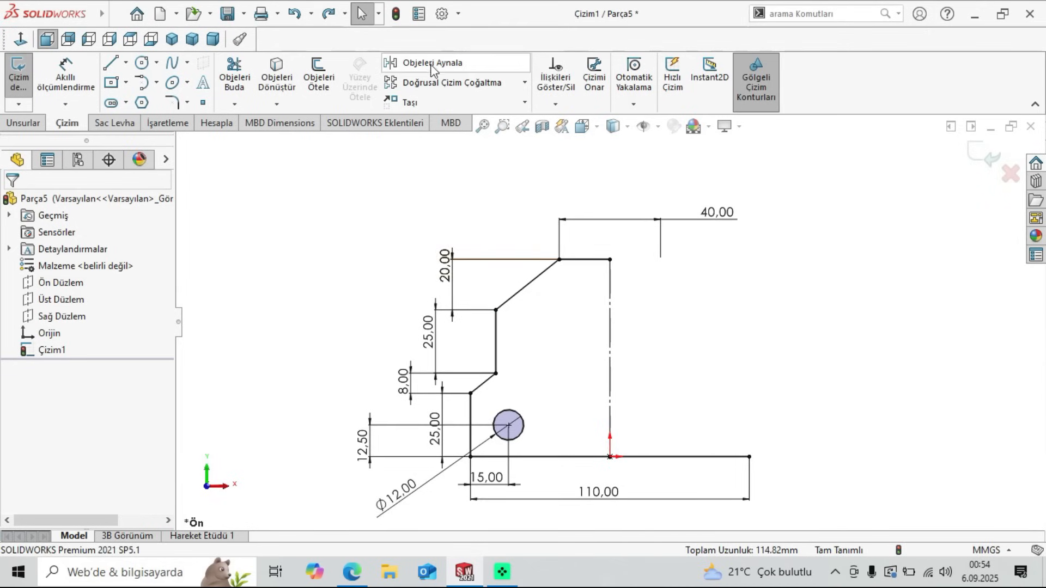
Step: Mirror the five left-side outline lines together with the 12 mm circle about the vertical centerline
click(431, 63)
click(582, 260)
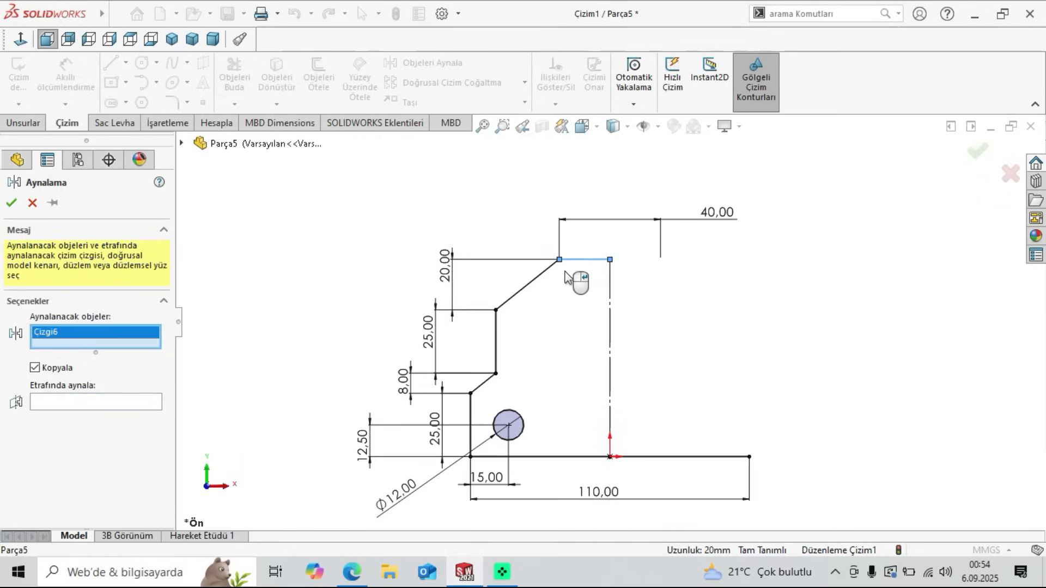
click(541, 277)
click(497, 335)
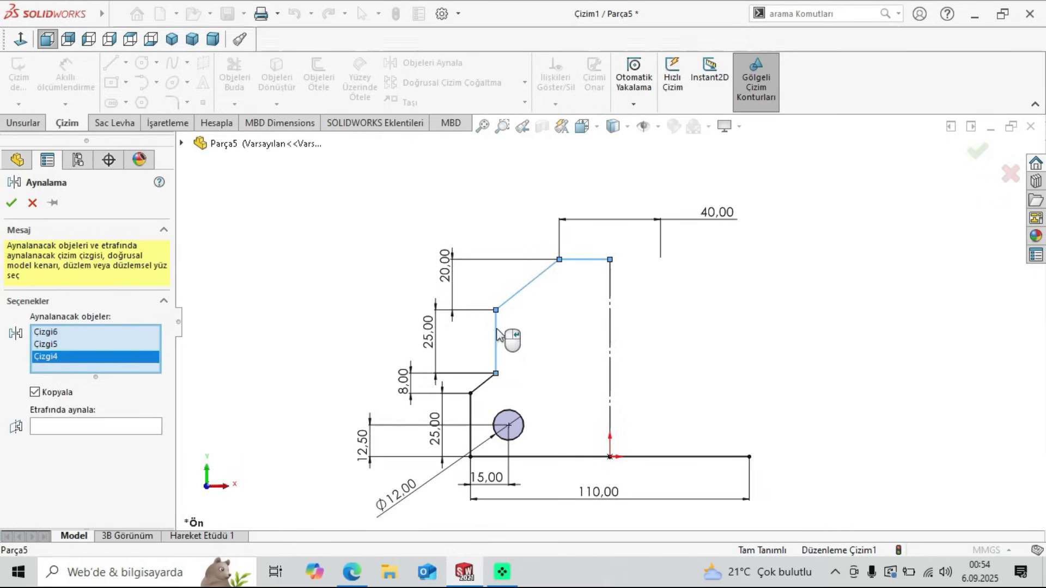
click(481, 384)
click(472, 419)
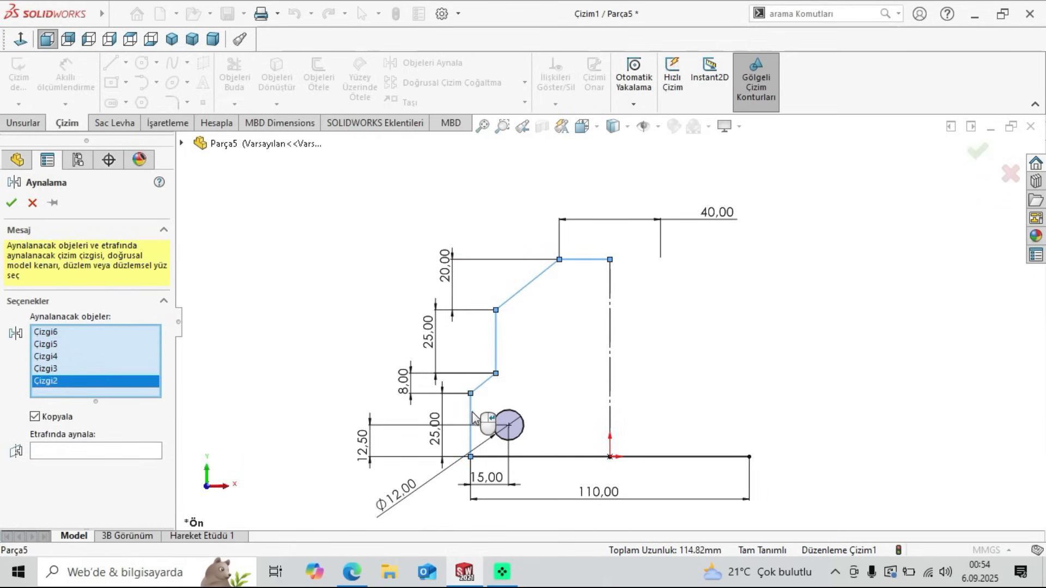
click(523, 428)
click(125, 464)
click(603, 306)
click(11, 204)
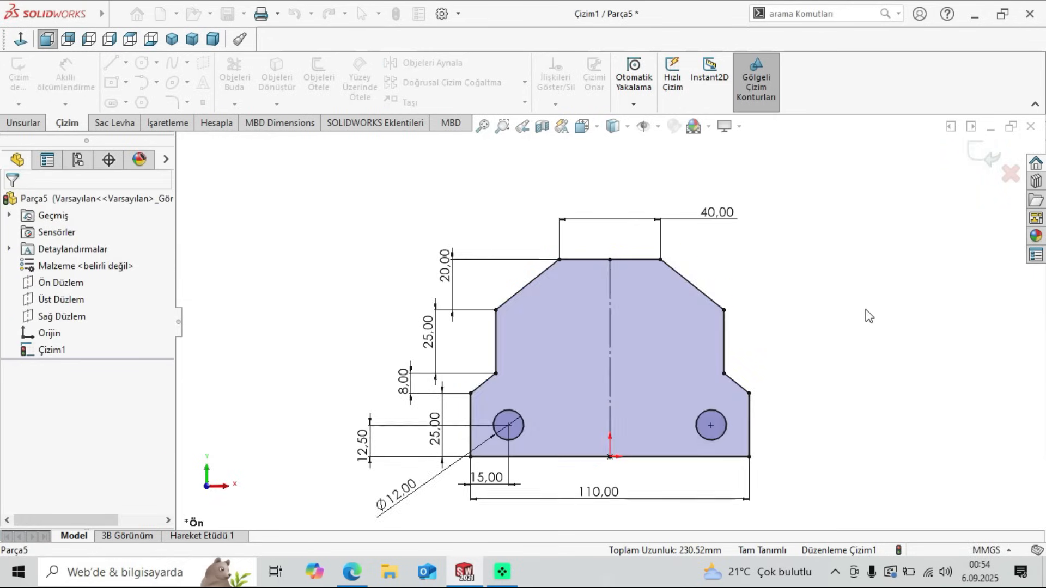
Step: Compare the mirrored profile with exercise 5 in the PDF, moving the 40 mm dimension closer to the top edge
click(348, 582)
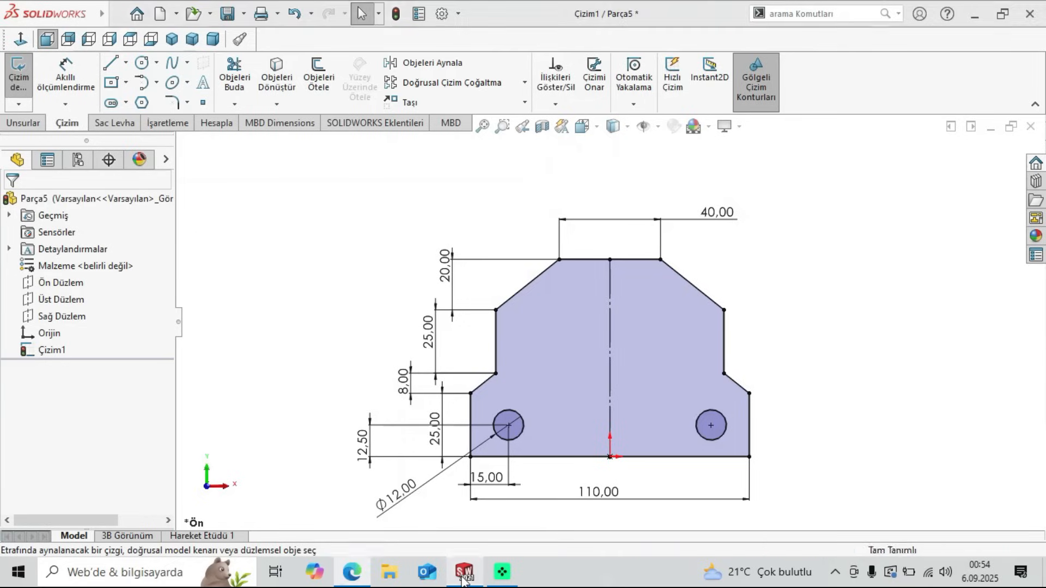
click(464, 578)
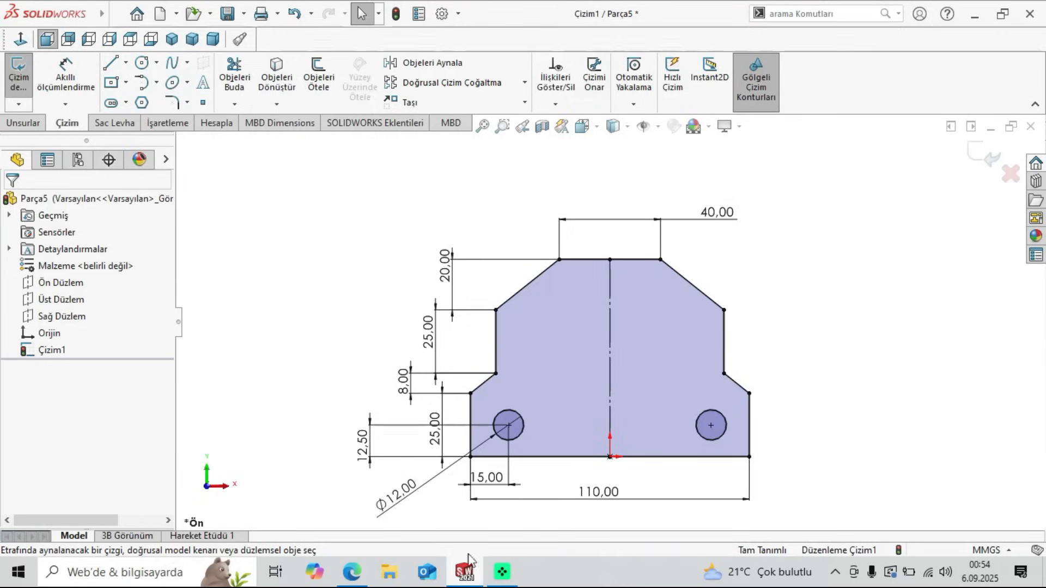
scroll(585, 376, up, 1)
drag(677, 233, 626, 219)
click(368, 574)
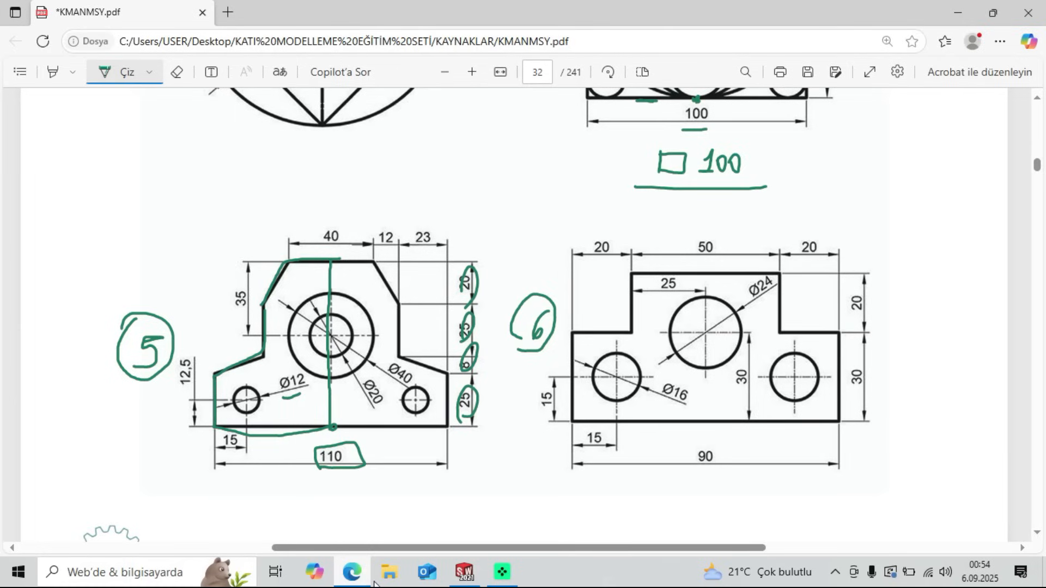
click(464, 572)
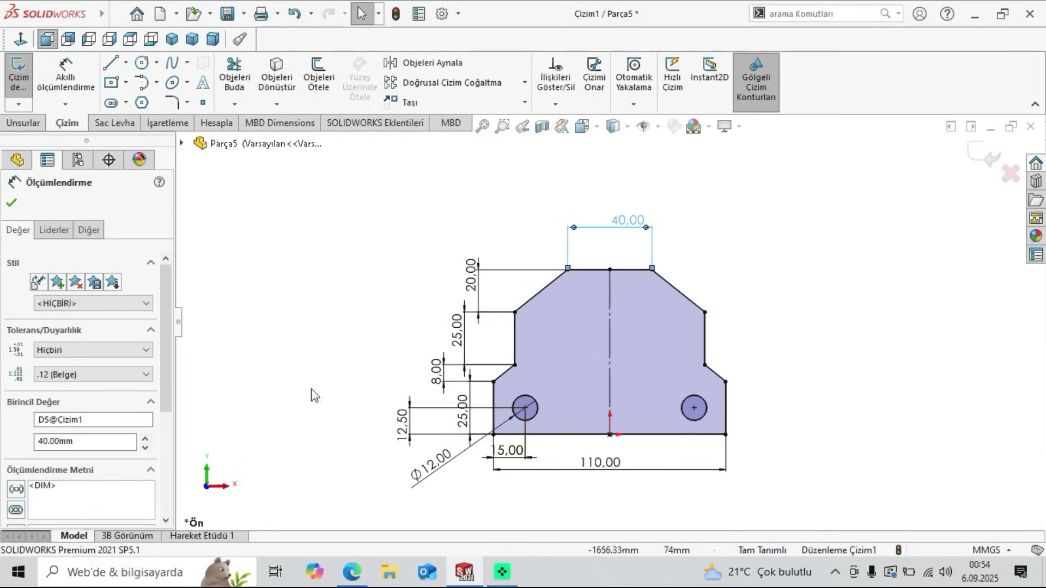
click(352, 572)
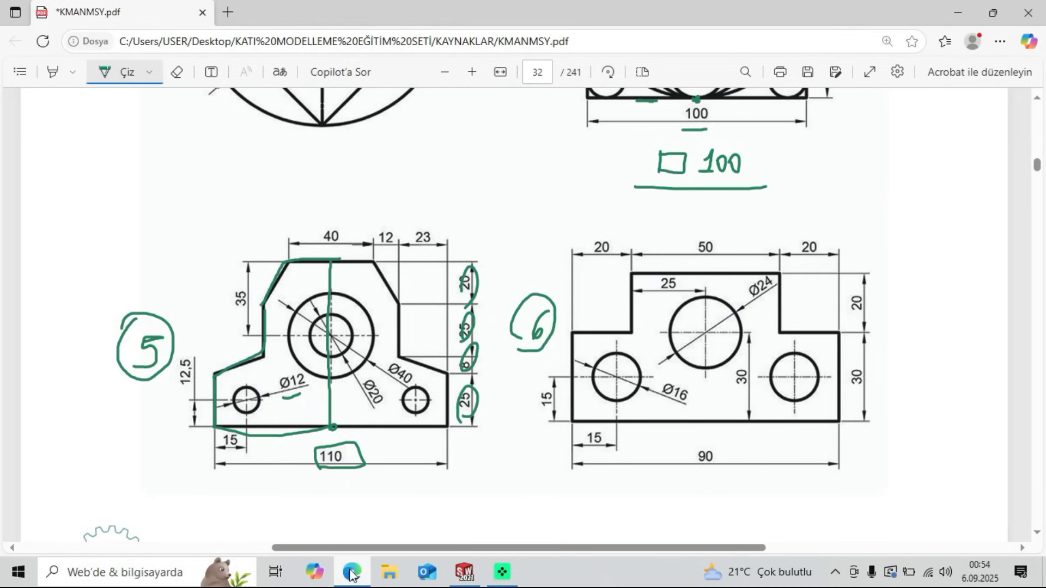
click(463, 572)
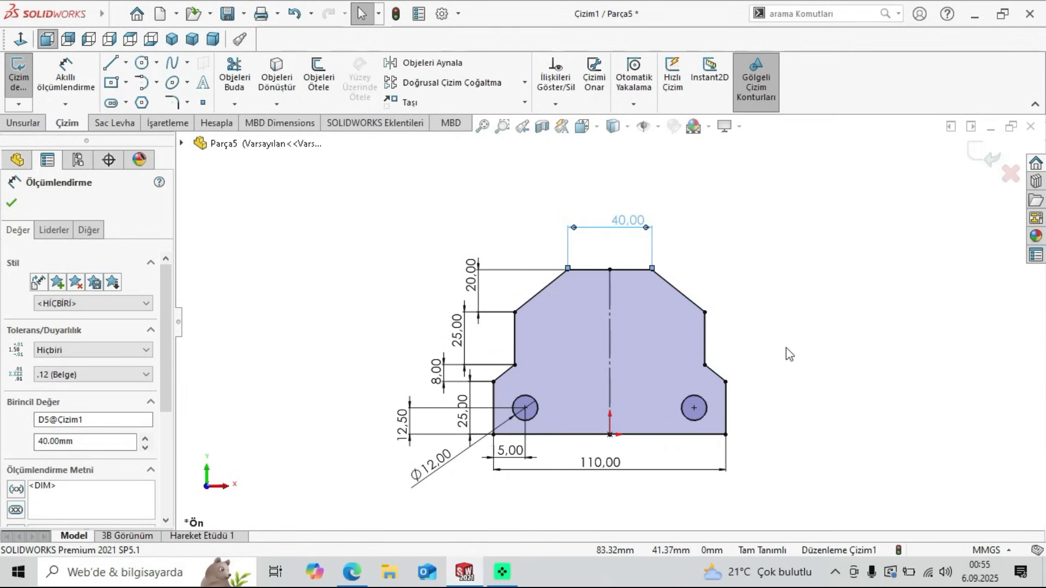
Step: Check the horizontal distance between the endpoints of the lower slanted line on the profile's right side
click(52, 84)
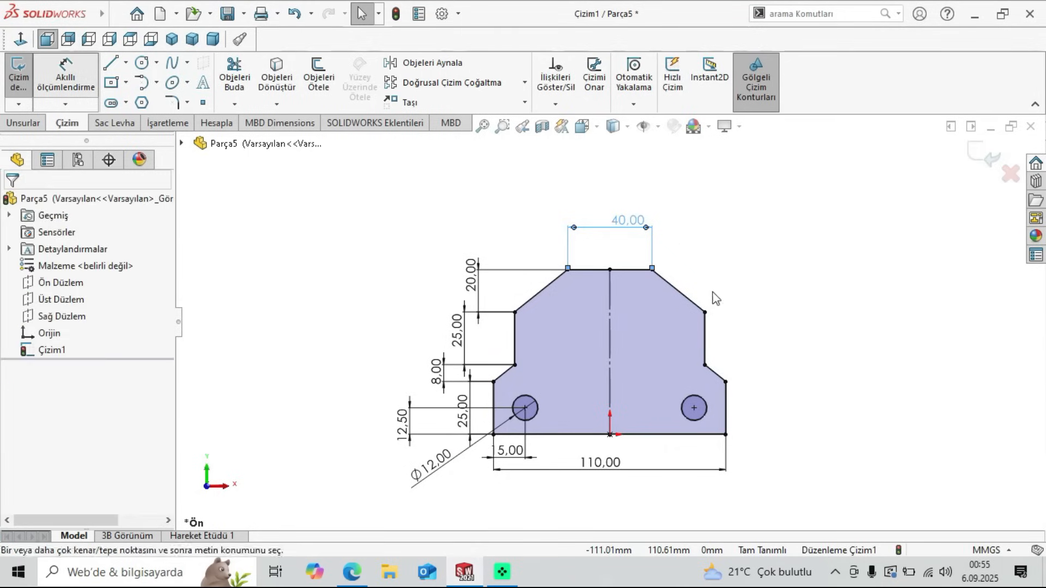
click(726, 382)
click(705, 365)
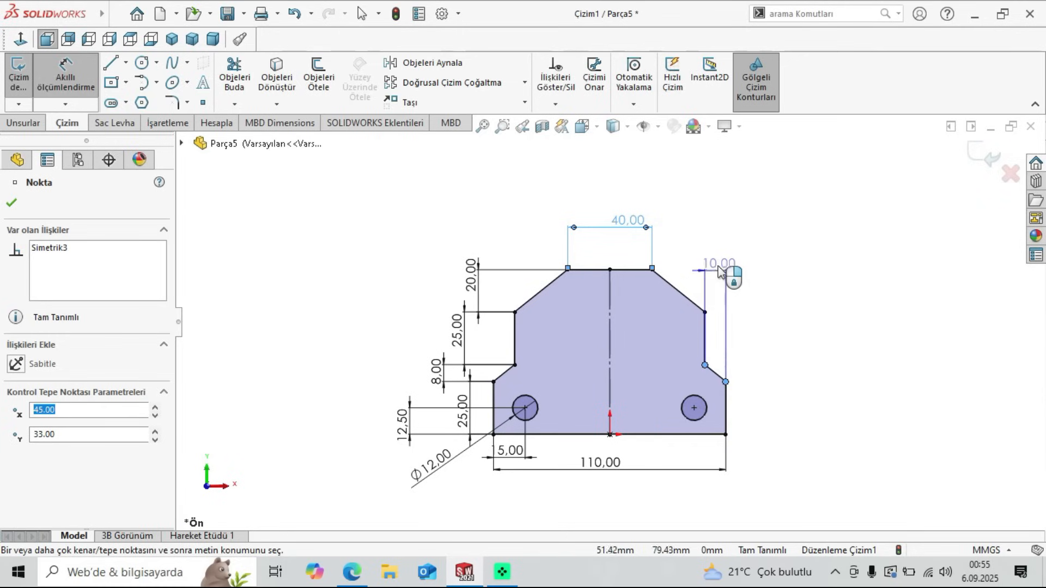
key(Escape)
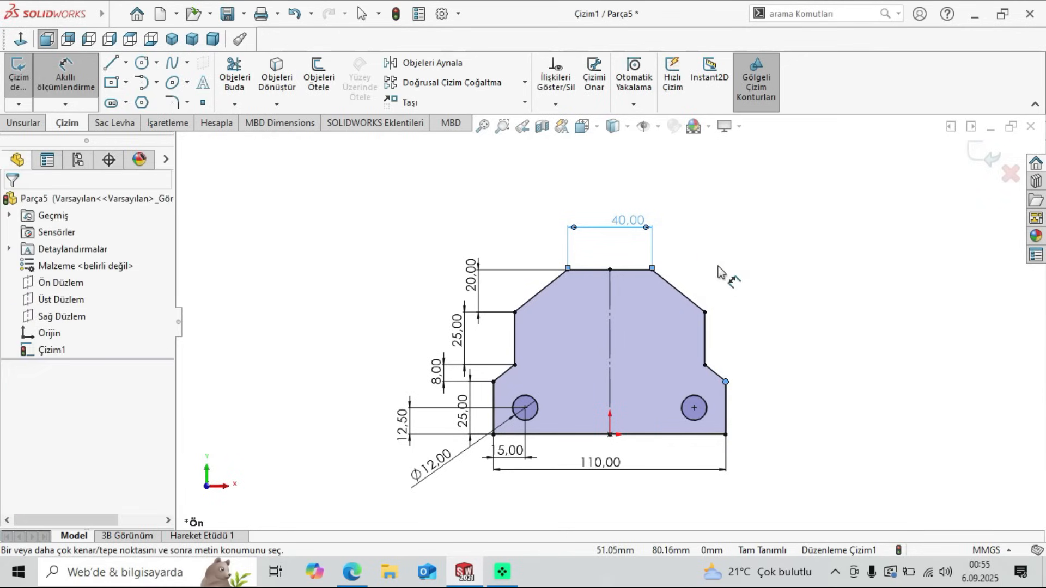
Step: Undo the mirroring, the 12 mm circle with its dimensions, the 110 mm base dimension and the 40 mm top width value
key(ctrl+z)
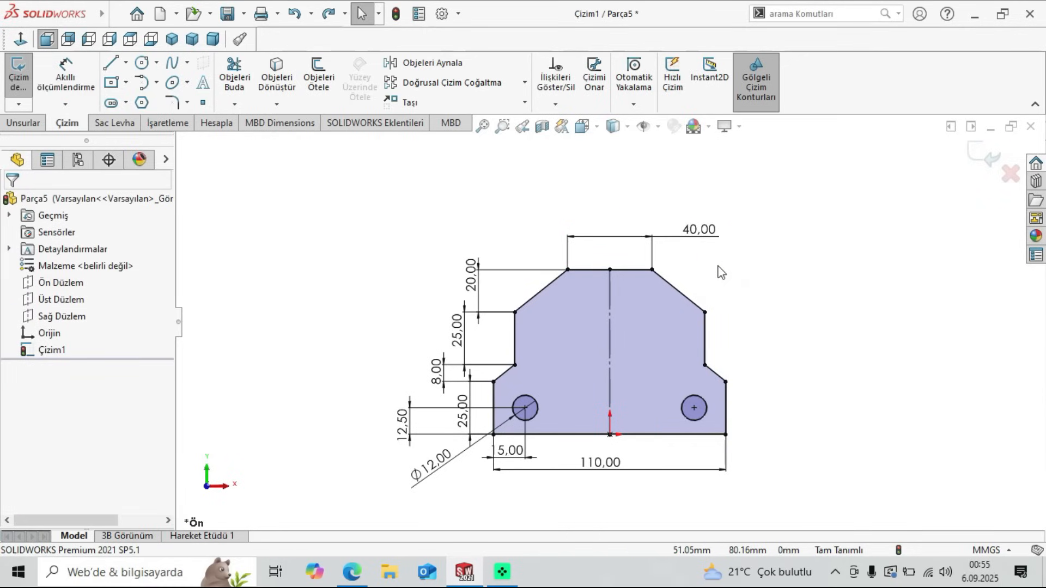
key(ctrl+z)
key(ctrl+z)
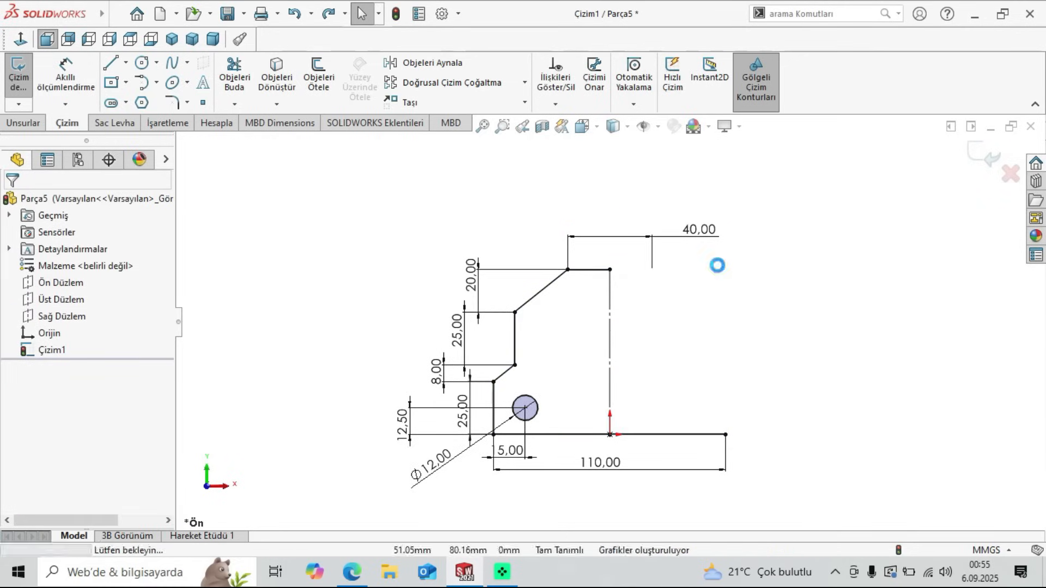
key(ctrl+z)
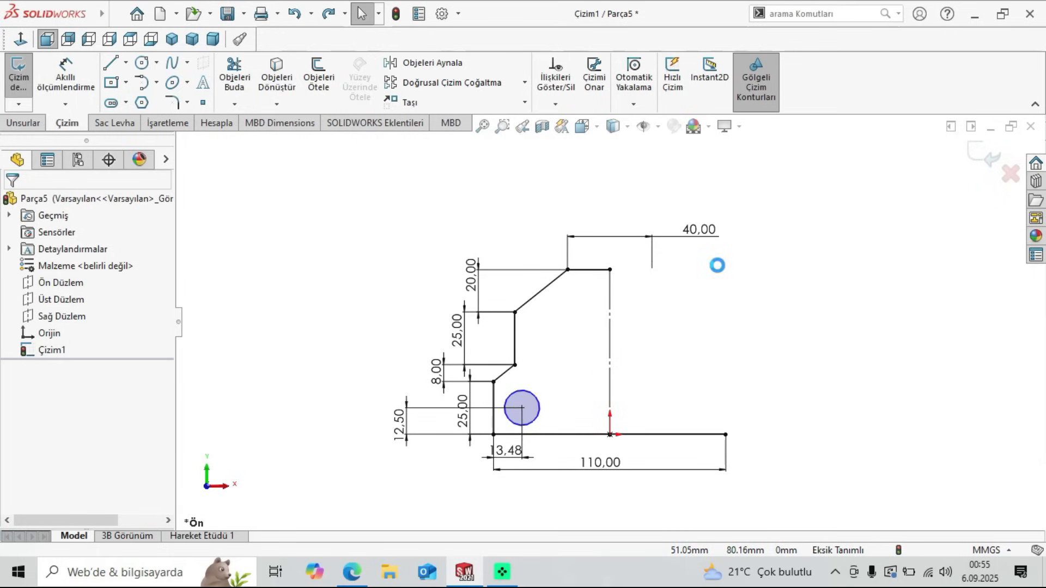
key(ctrl+z)
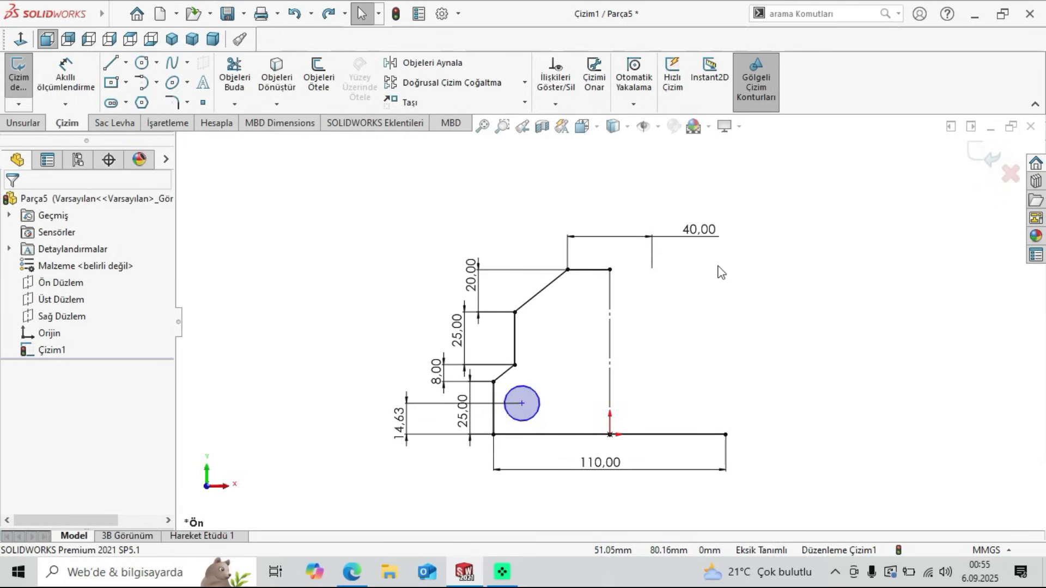
key(ctrl+z)
key(ctrl+z)
key(ctrl+z)
key(ctrl+z)
key(ctrl+z)
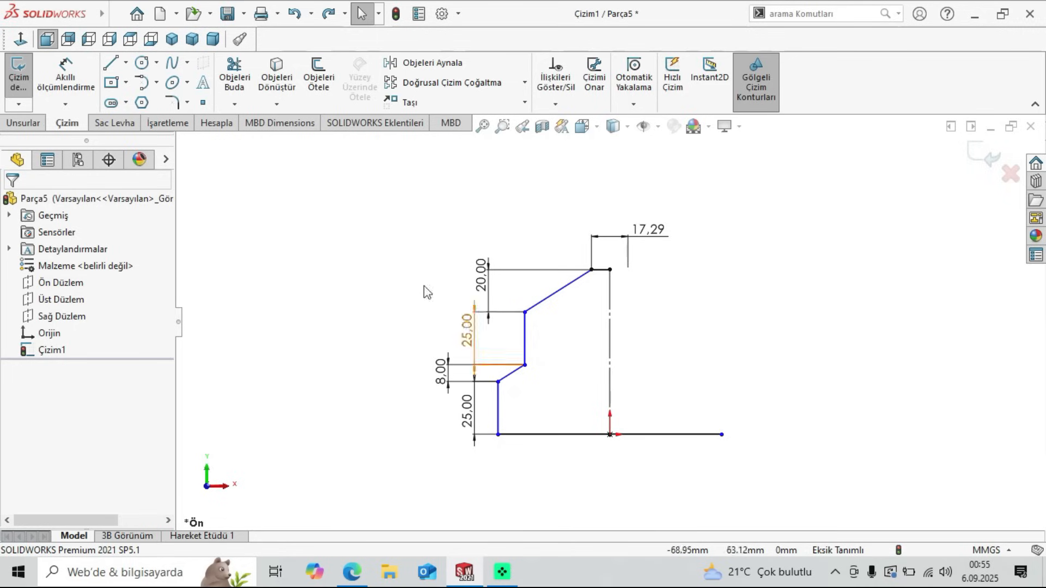
Step: Set the symmetric top width dimension across the centerline to 40 mm
scroll(588, 348, down, 1)
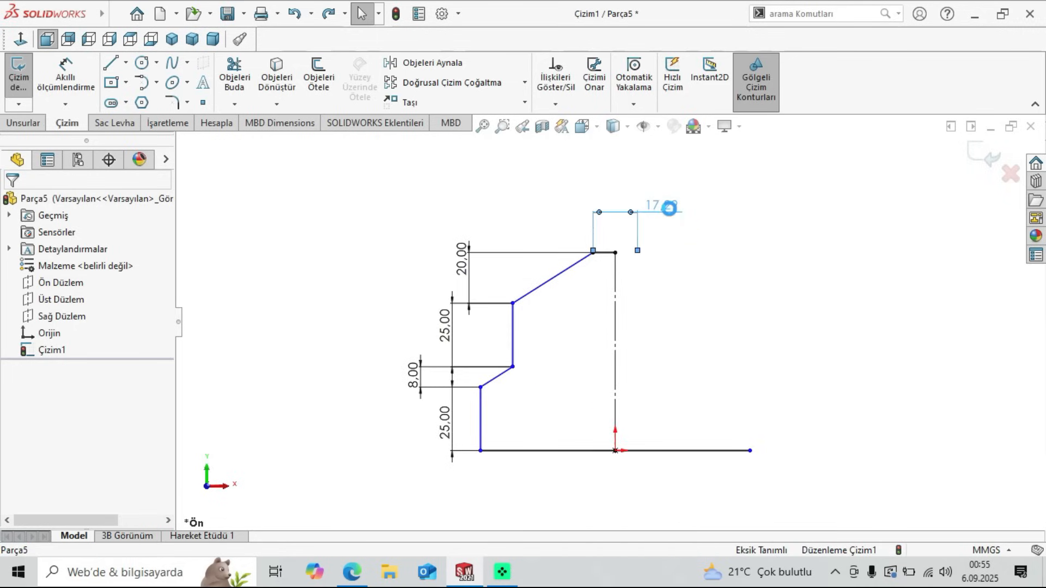
double_click(662, 207)
text(40)
key(Escape)
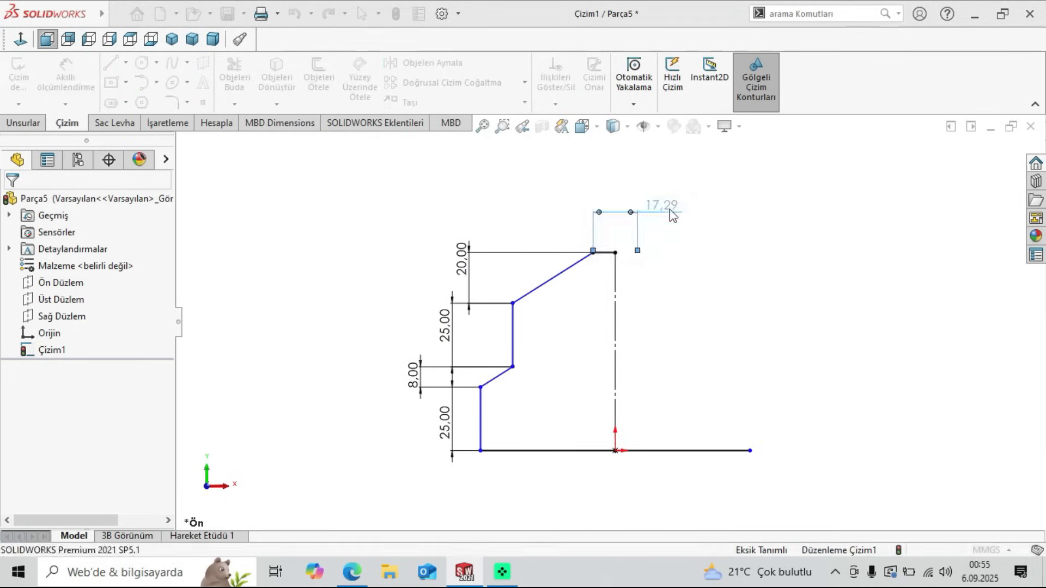
click(731, 328)
Step: Dimension the horizontal base line's length as 110 mm
click(66, 76)
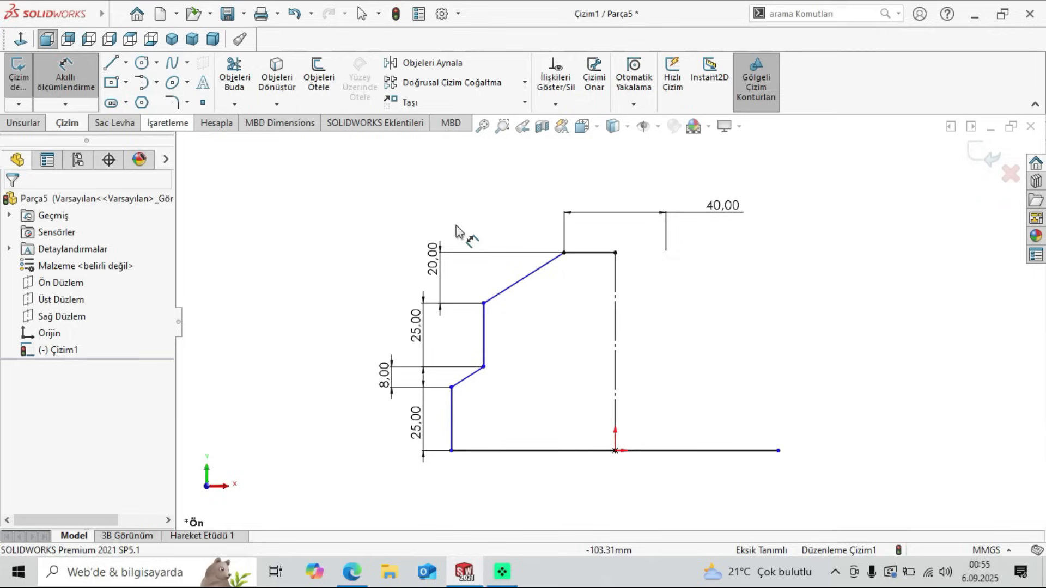
click(697, 452)
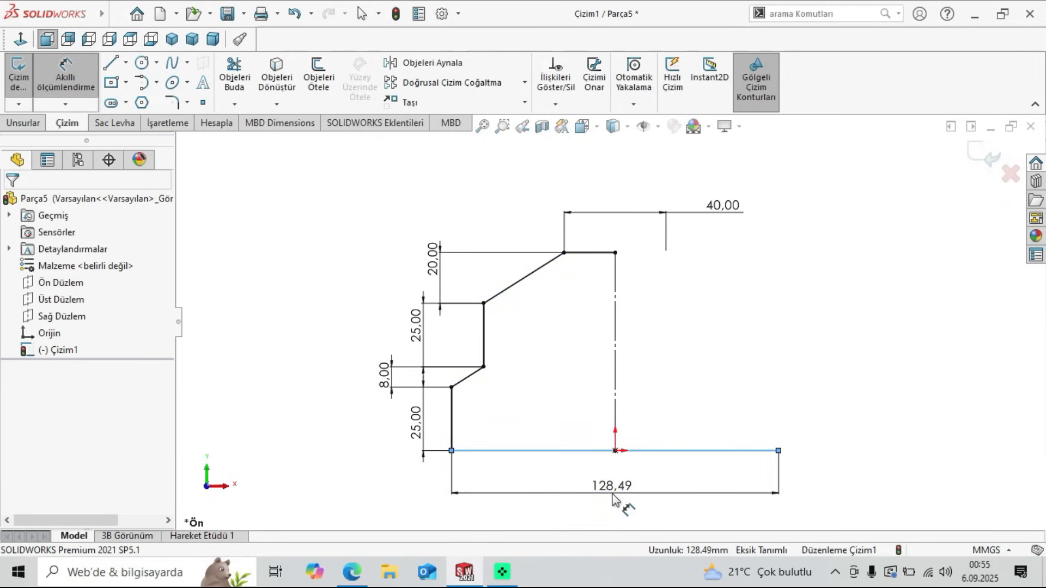
click(613, 498)
text(110)
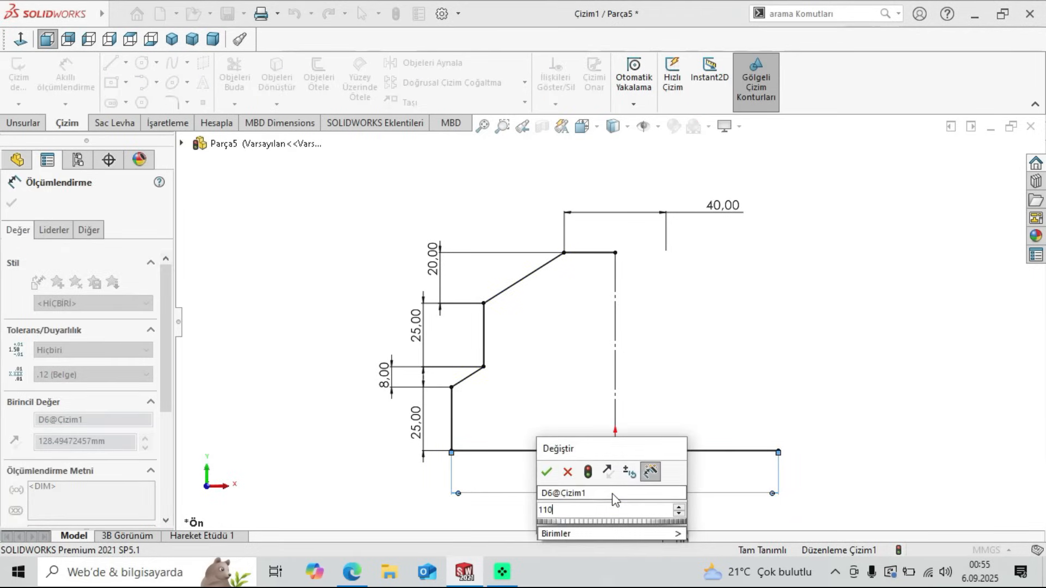
key(Return)
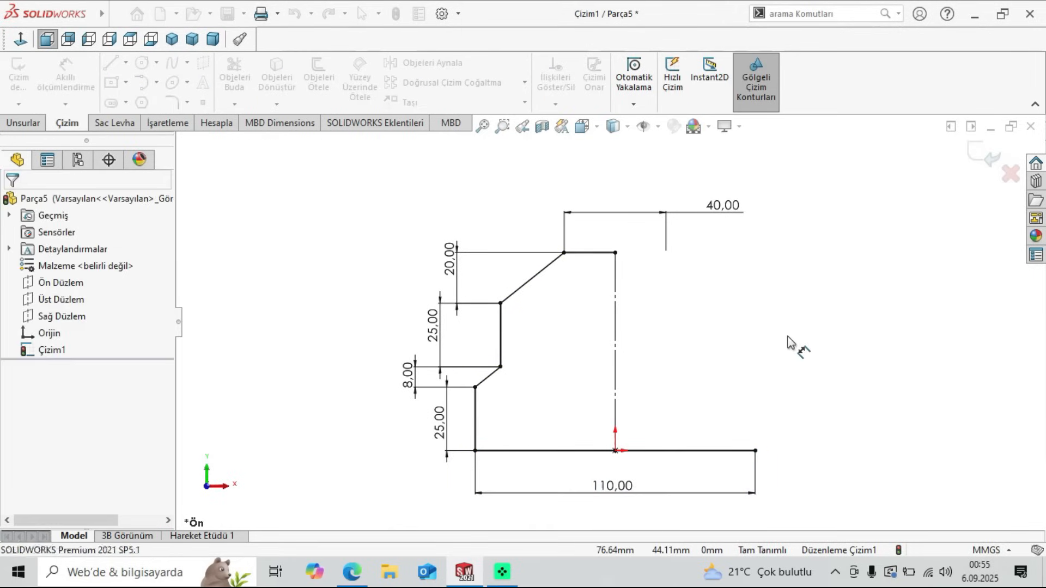
Step: In the PDF's exercise 5, erase the ring around the 8 mm dimension, underline 40, 12 and 23, and mark the left-side offsets
click(353, 574)
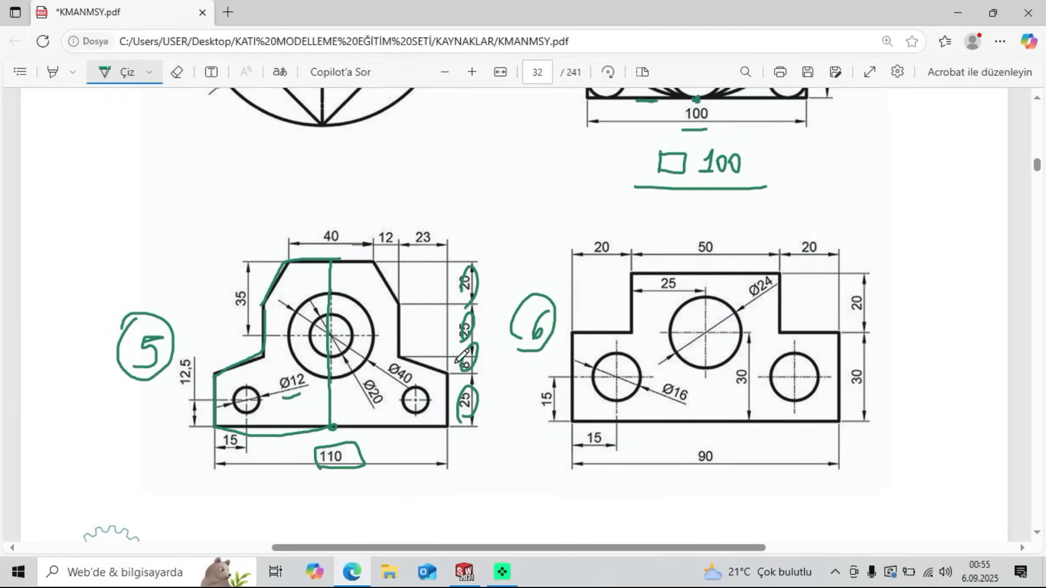
click(178, 73)
click(474, 374)
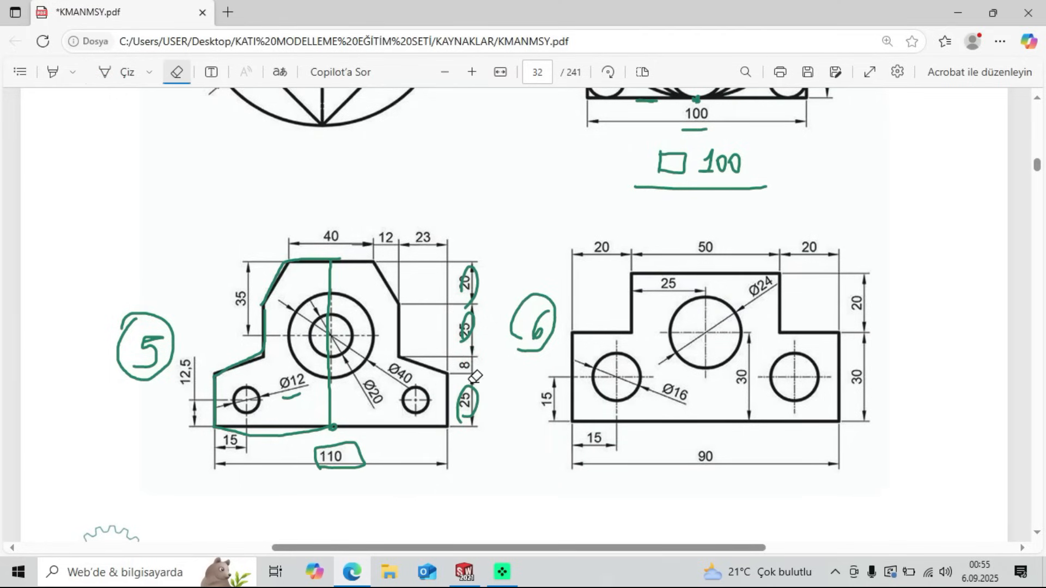
click(109, 73)
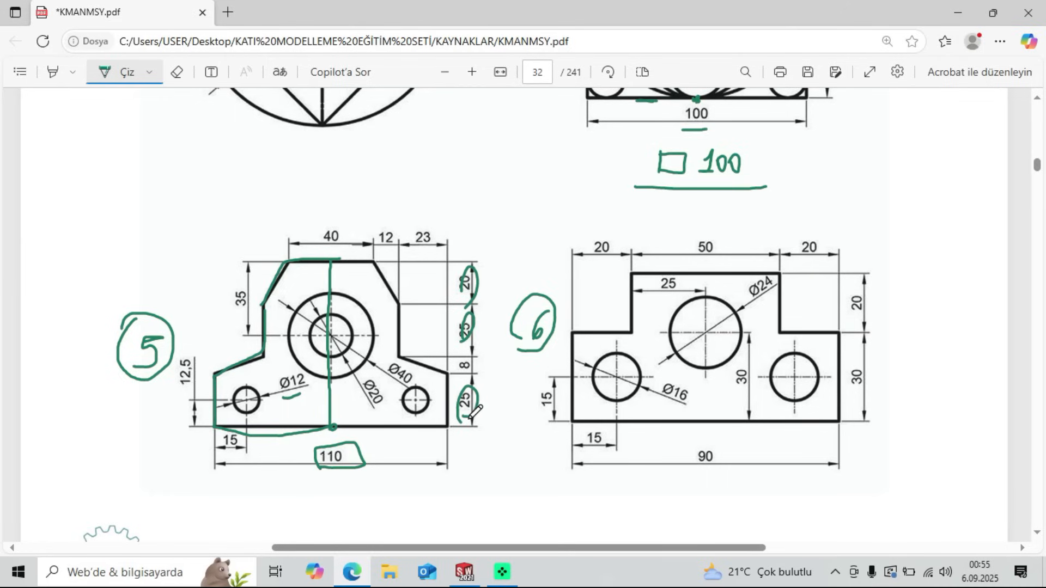
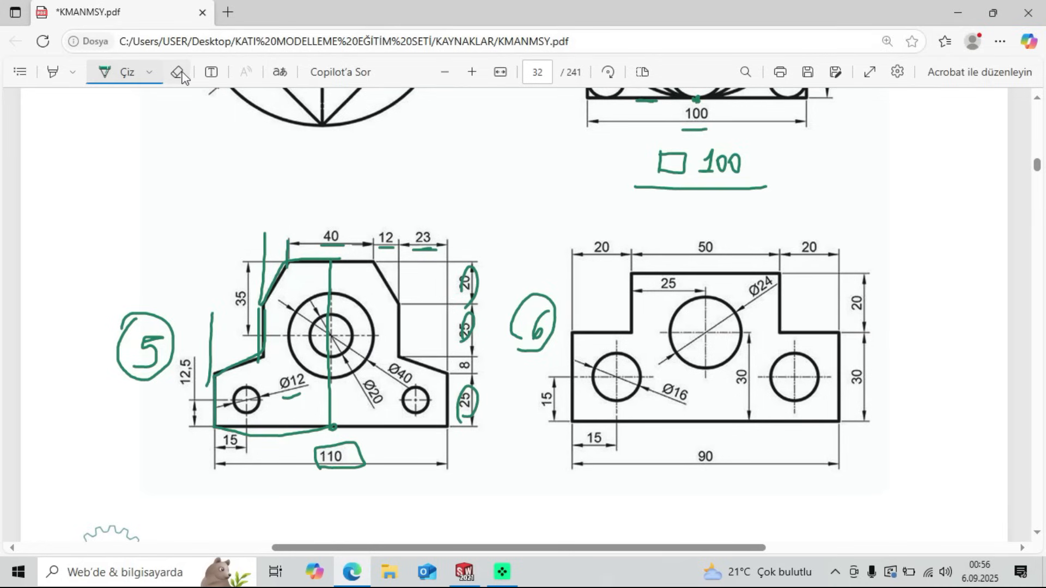
Step: Check the horizontal offset of the upper left slanted line in SOLIDWORKS against the PDF drawing
click(462, 573)
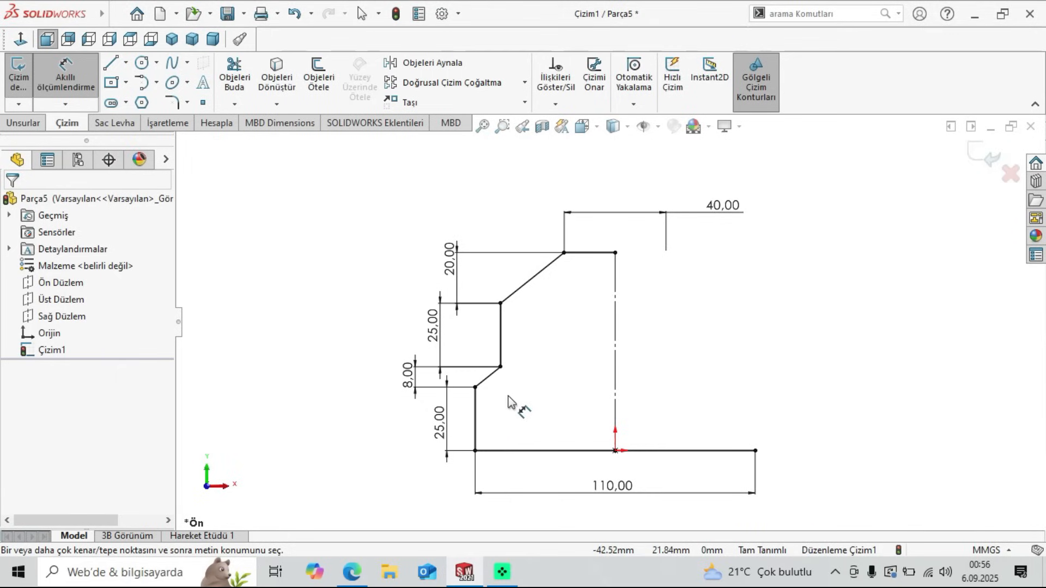
click(500, 303)
click(564, 253)
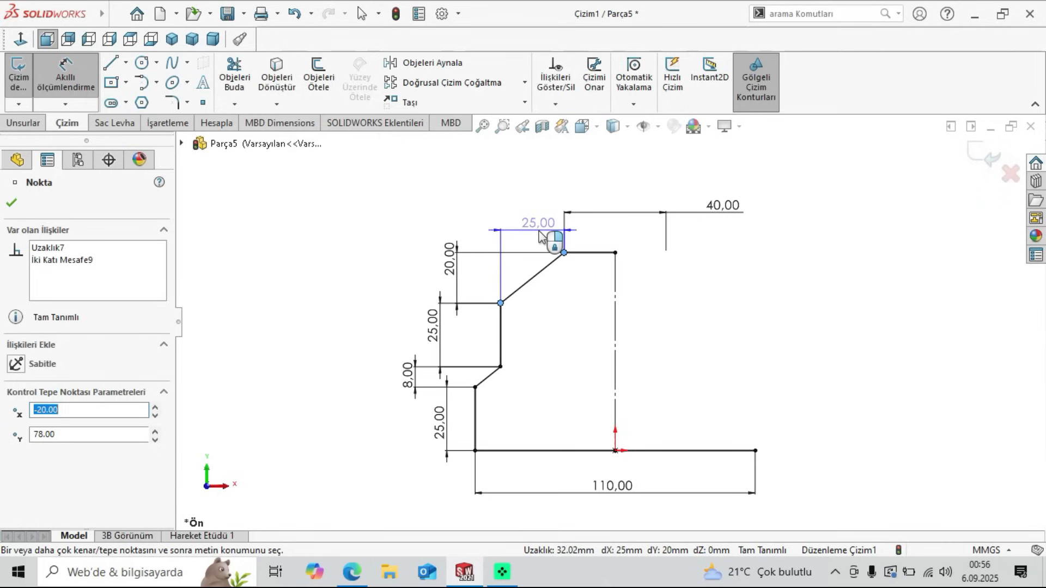
key(Escape)
key(Escape)
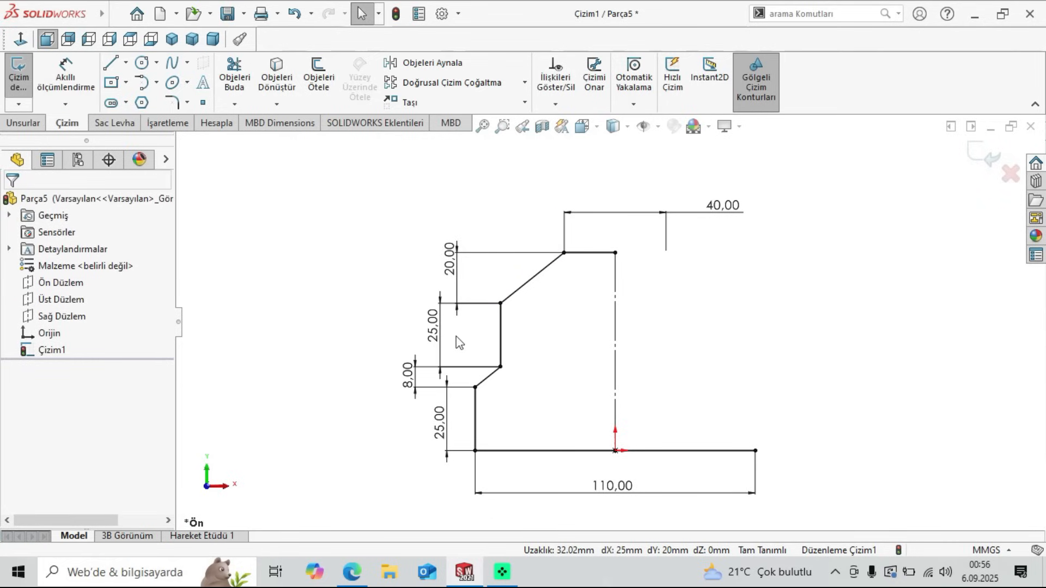
click(352, 572)
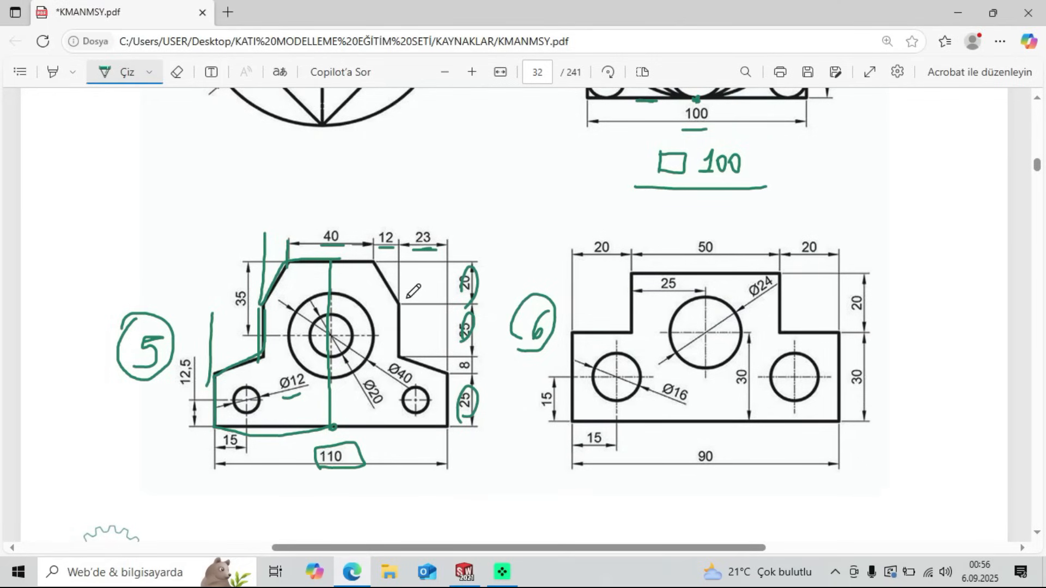
click(464, 572)
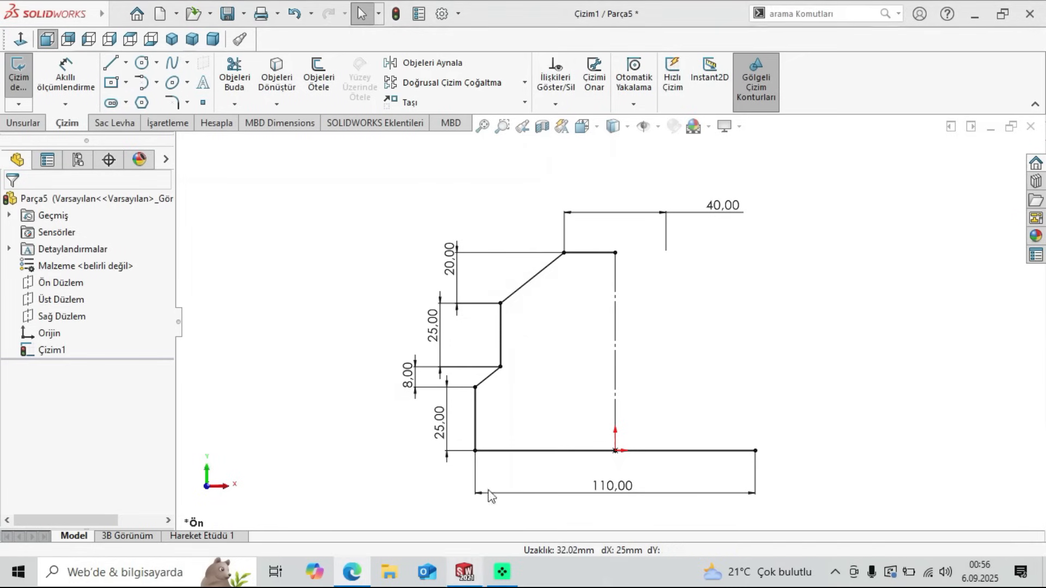
Step: Delete the parallel relation between the two slanted lines on the left side
click(548, 279)
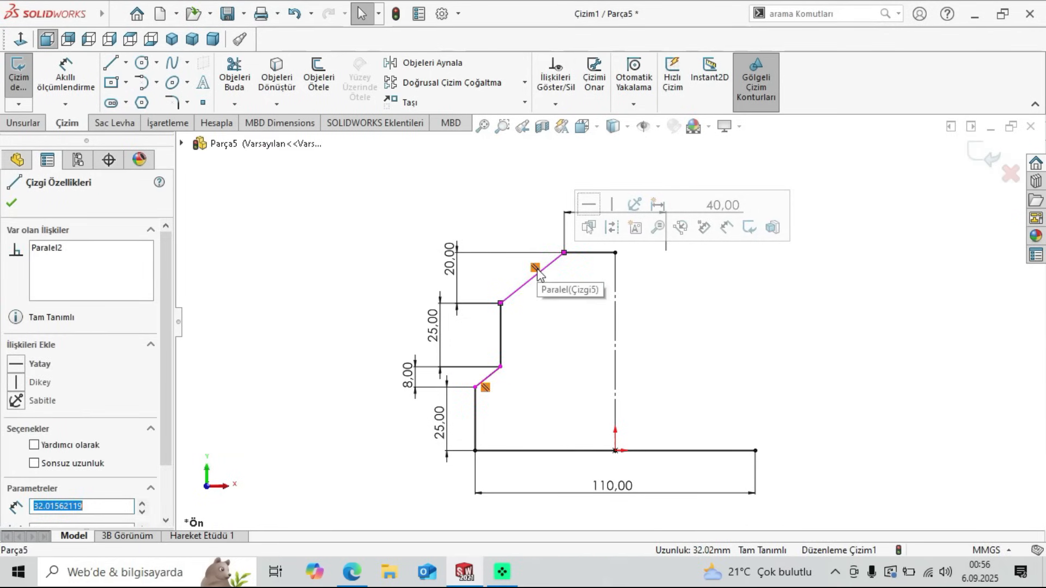
right_click(538, 274)
click(576, 453)
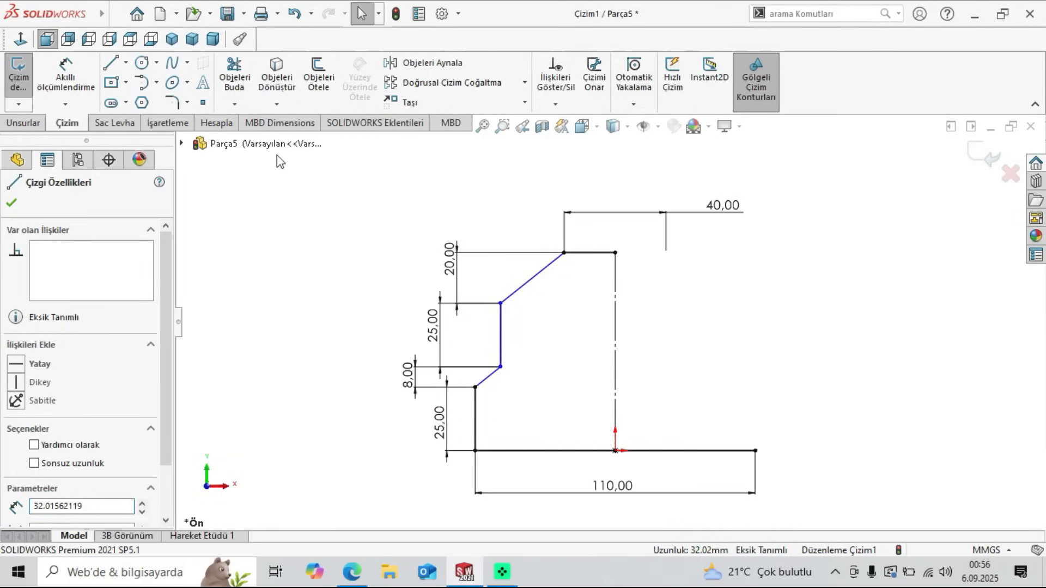
Step: Dimension the horizontal distance between the upper left slanted line's endpoints as 12 mm
click(65, 76)
click(564, 253)
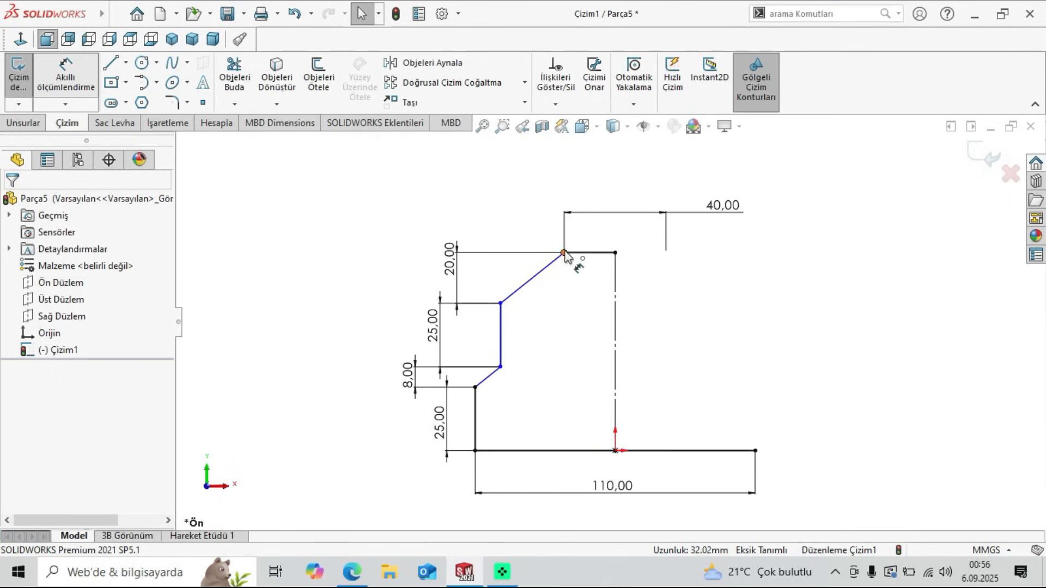
click(501, 303)
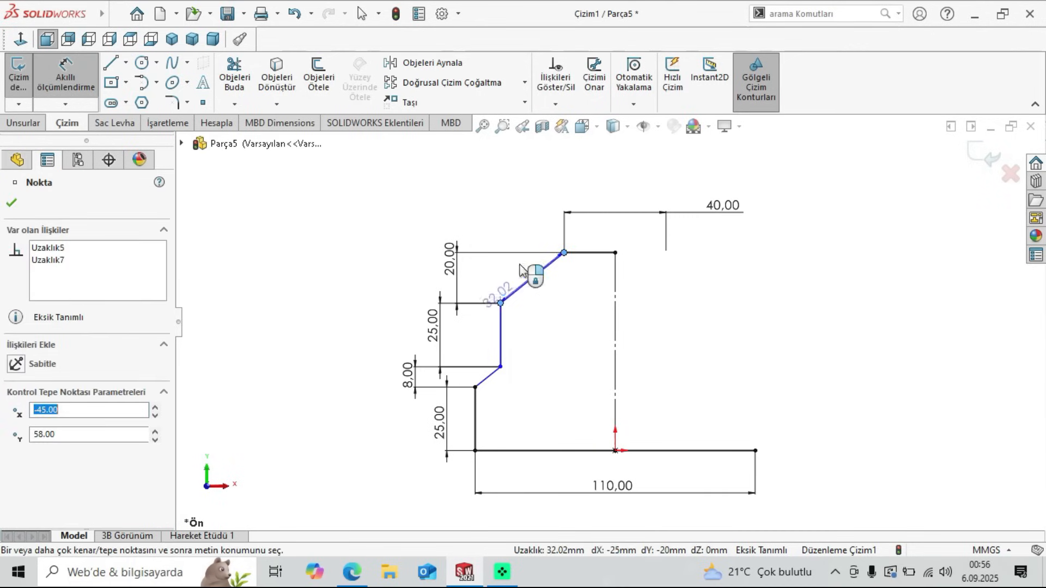
click(375, 182)
key(Return)
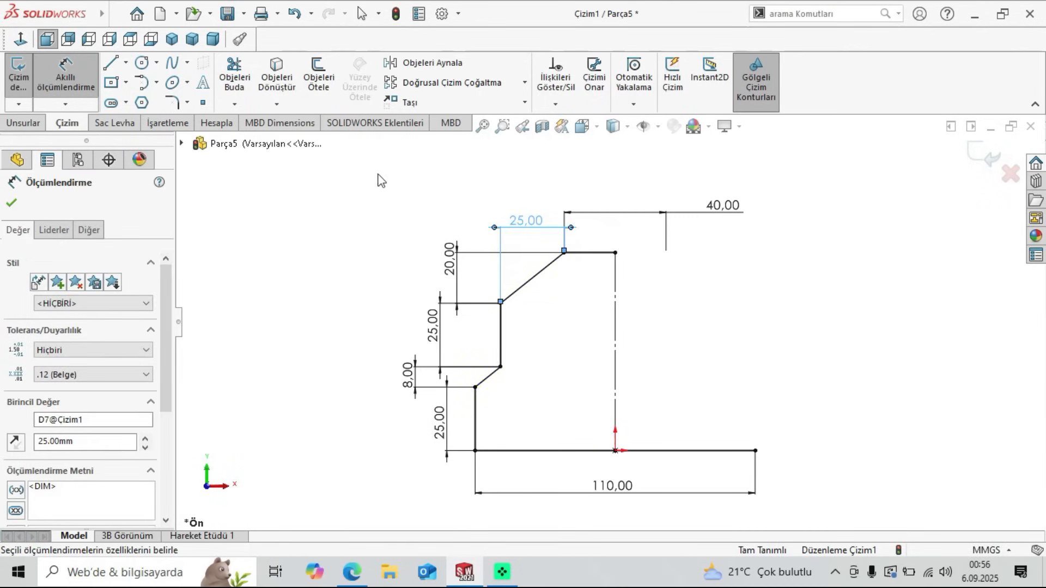
click(352, 255)
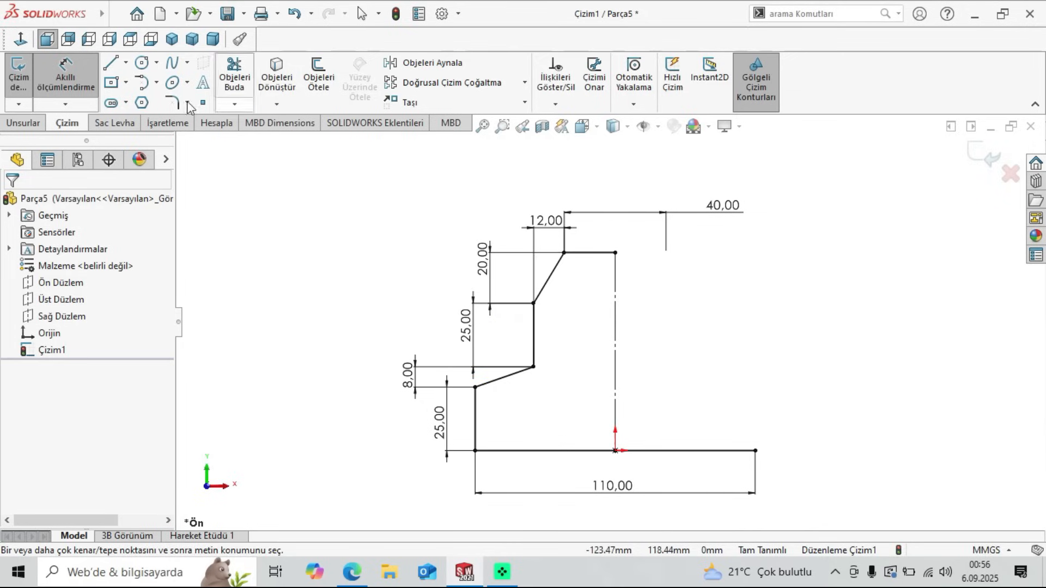
Step: Check the horizontal offset between the endpoints of the lower left slanted line
click(533, 367)
click(475, 387)
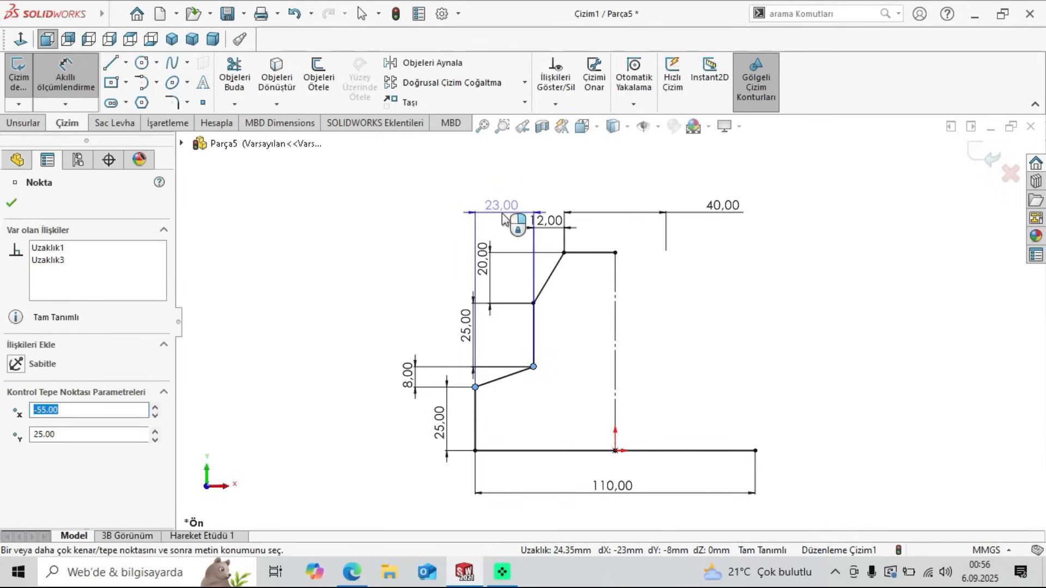
key(Escape)
key(Escape)
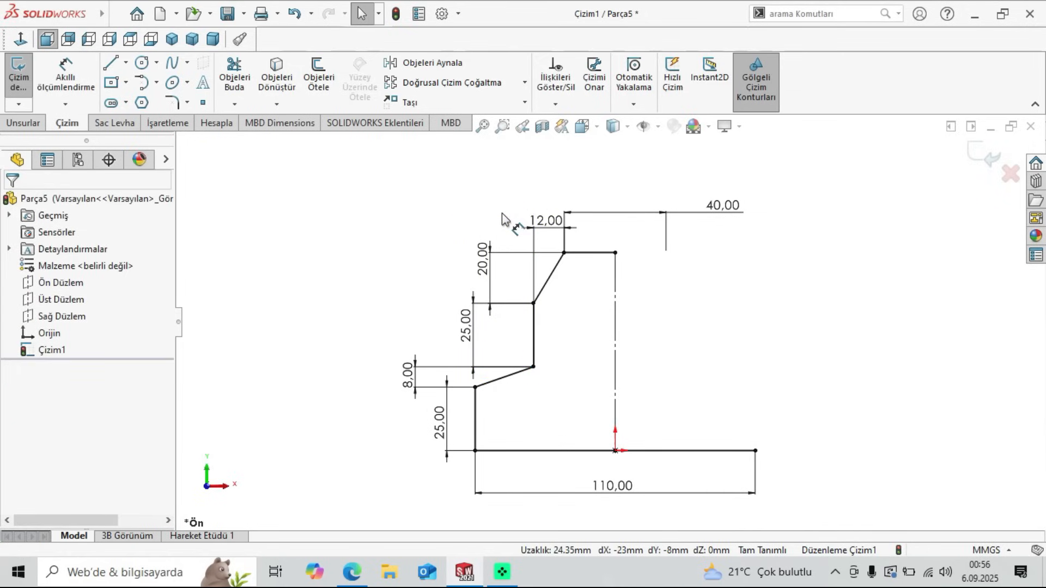
Step: Show the sketch relations, hide them again, and inspect the relations of the upper left slanted line
click(659, 128)
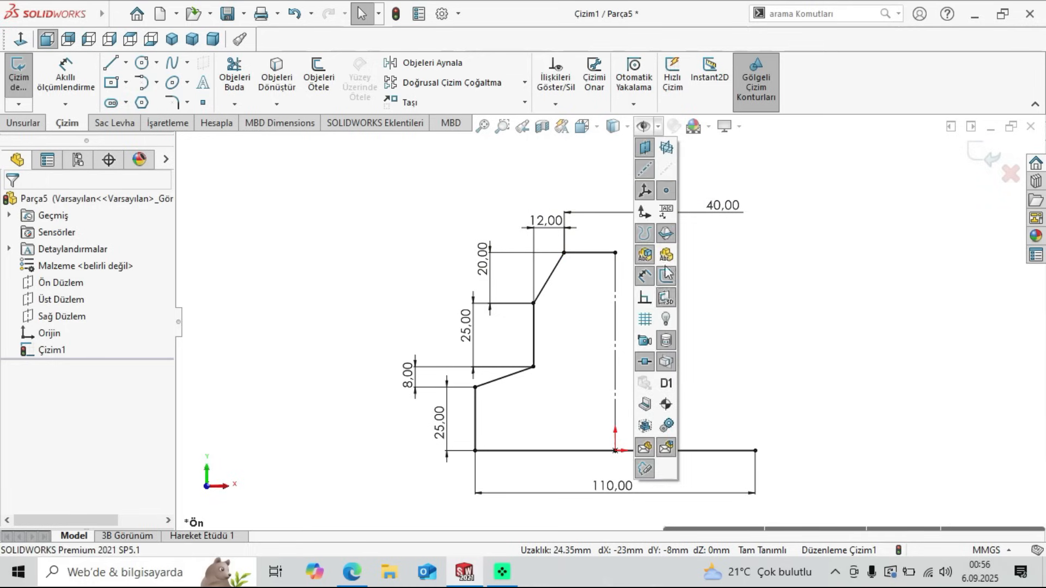
click(645, 300)
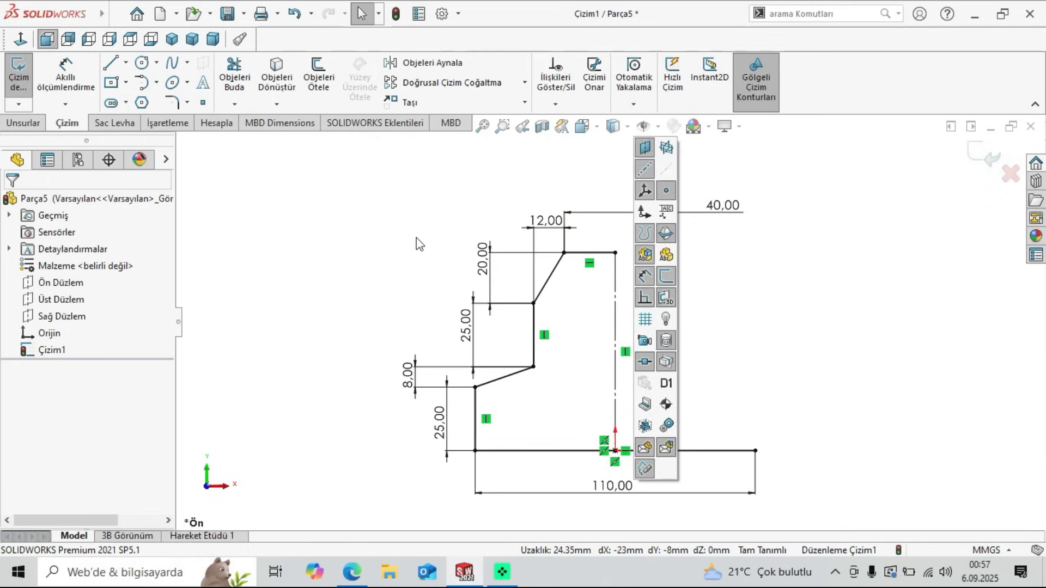
click(645, 300)
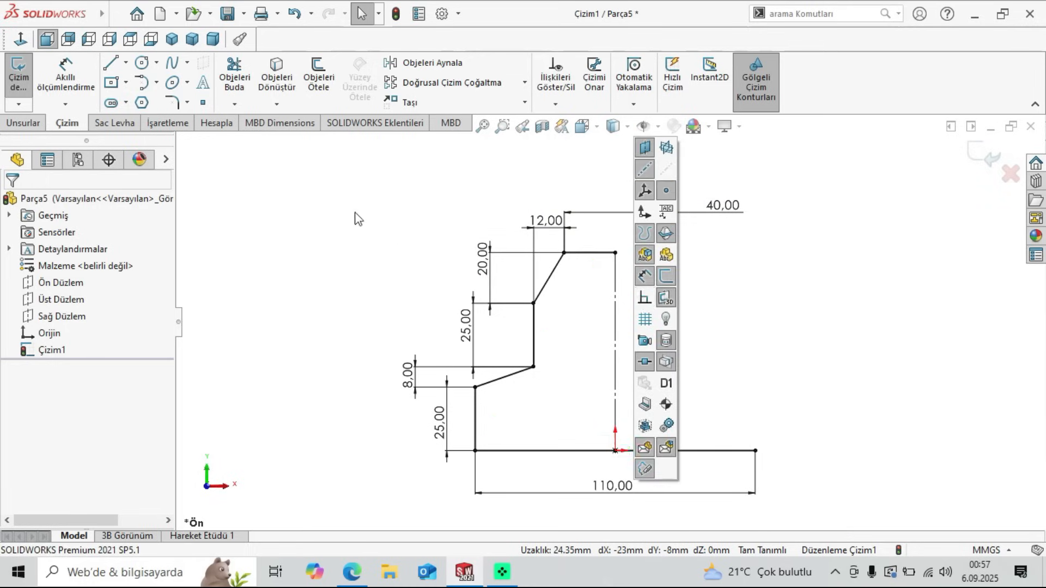
click(561, 262)
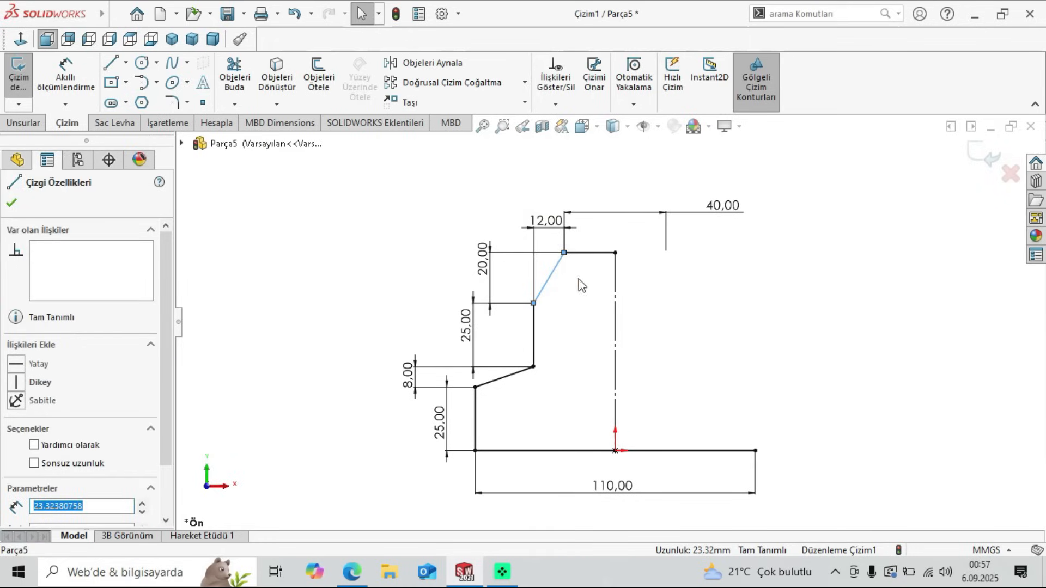
click(362, 223)
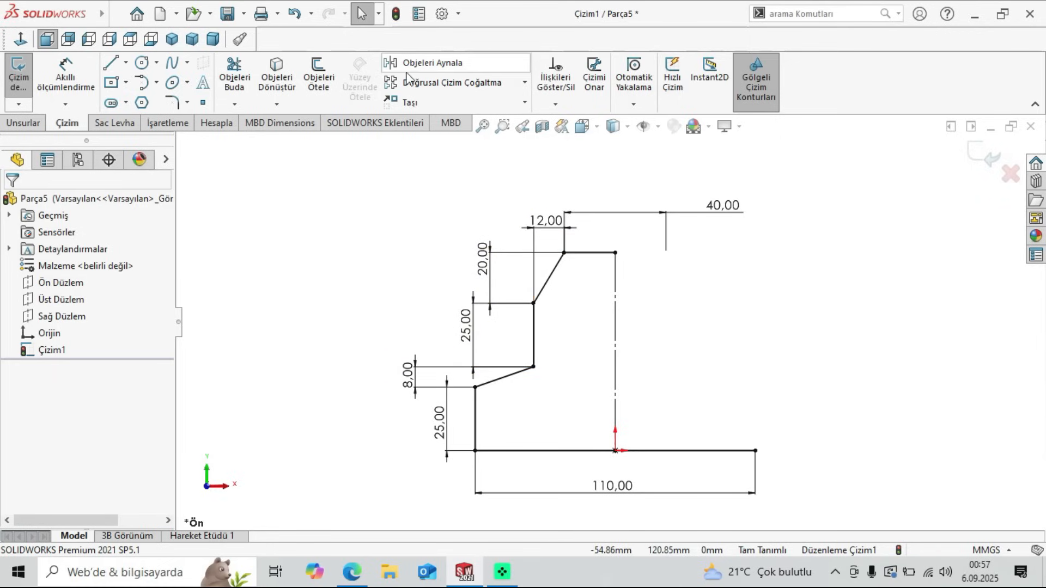
Step: Sketch a circle about 7 mm in diameter inside the lower left part of the profile
click(140, 69)
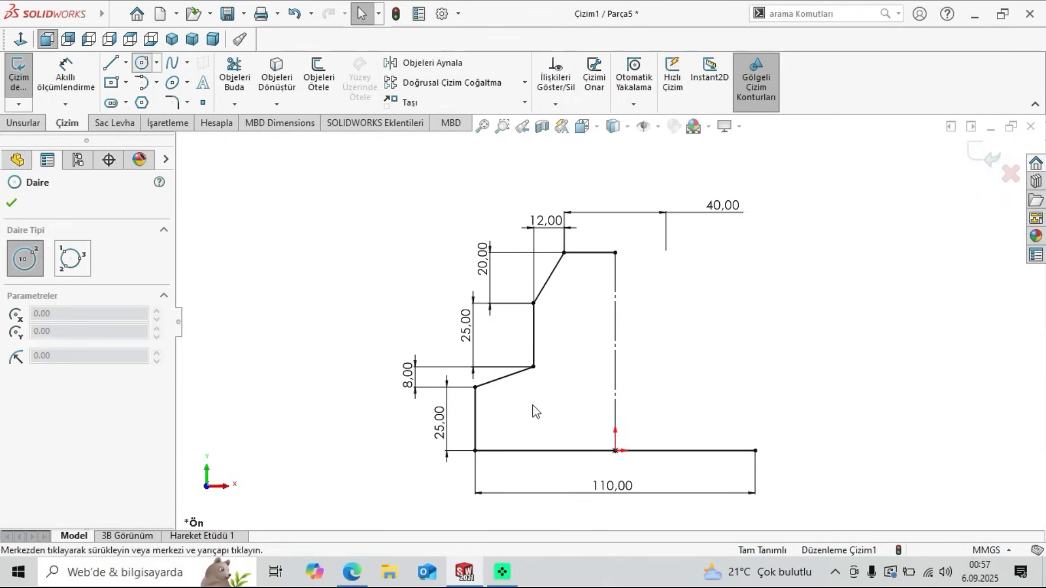
drag(502, 415, 508, 423)
right_click(309, 274)
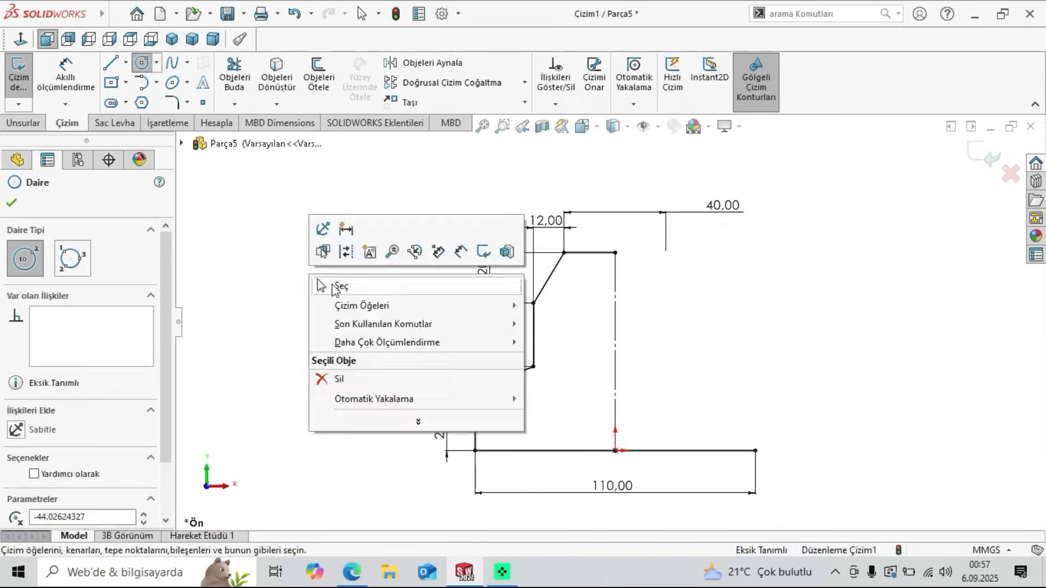
click(331, 286)
Step: Check the hole size in the PDF's exercise 5 and dimension the lower left circle's diameter as 12 mm
click(76, 82)
click(496, 422)
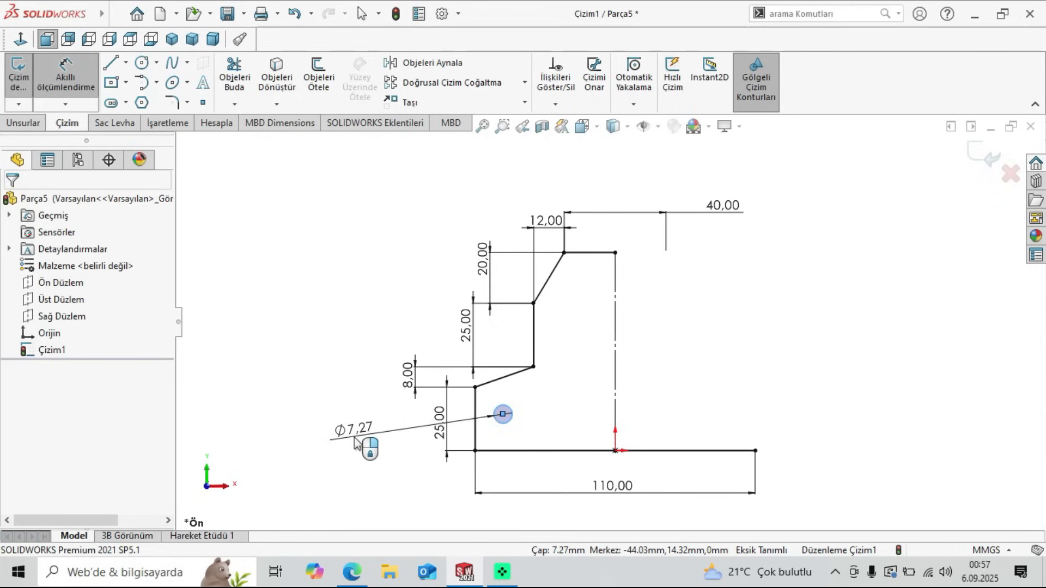
click(355, 442)
click(346, 578)
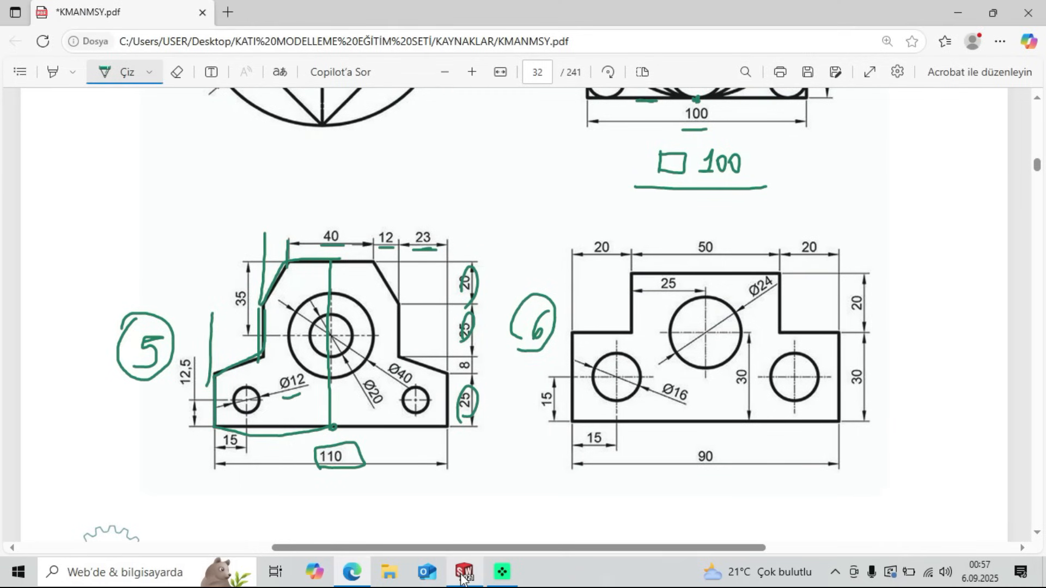
mouse_move(461, 578)
click(443, 508)
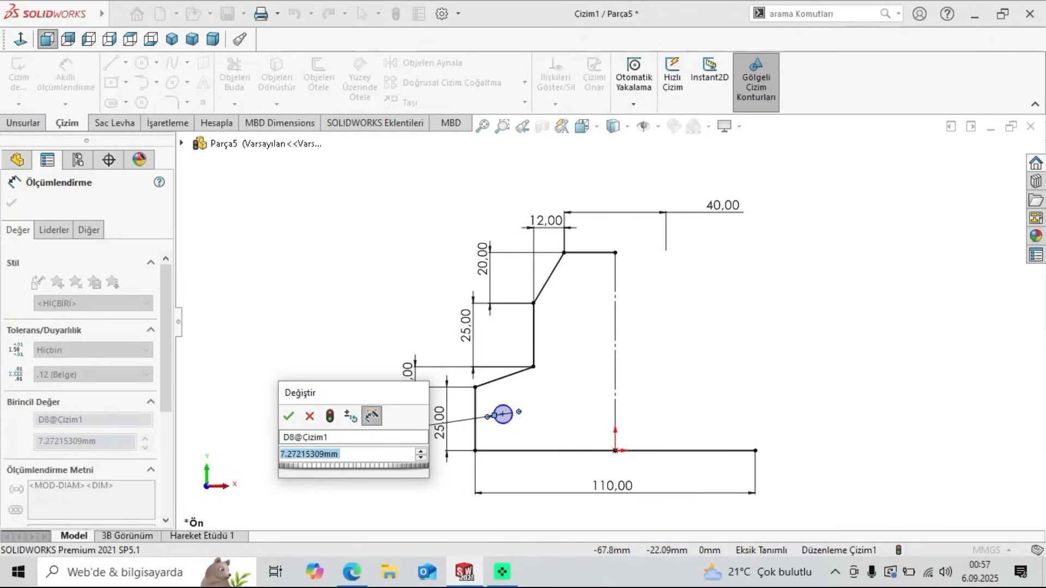
text(12)
key(Return)
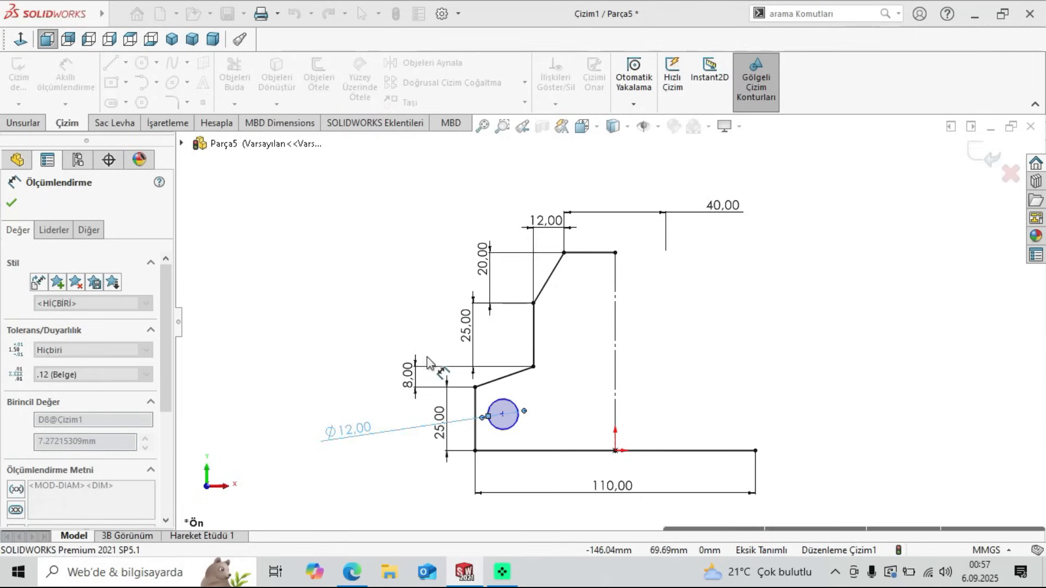
key(Escape)
Step: Dimension the 12 mm circle's centre 12.5 mm above the base line
click(503, 414)
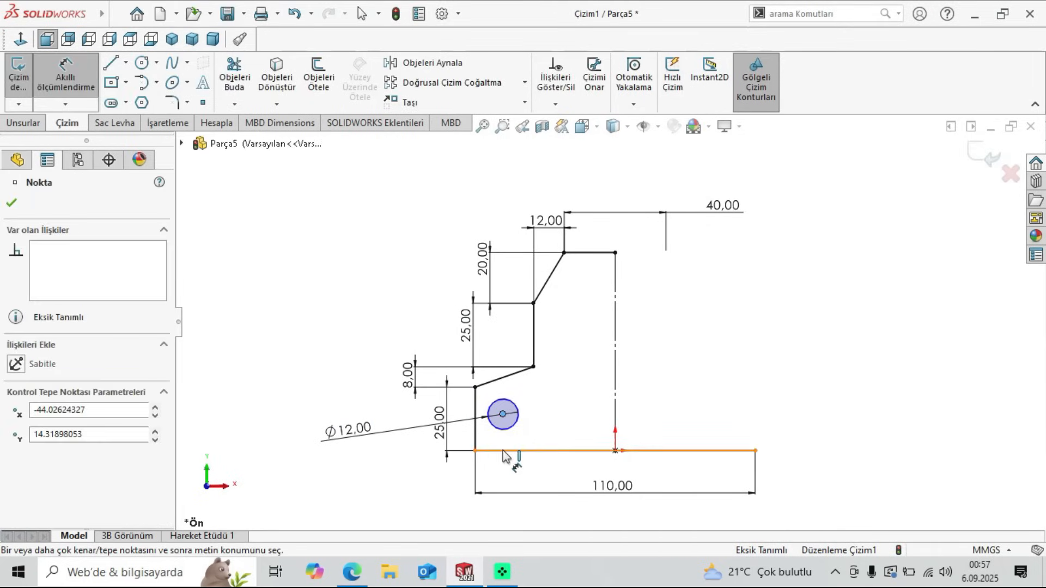
click(372, 445)
click(289, 442)
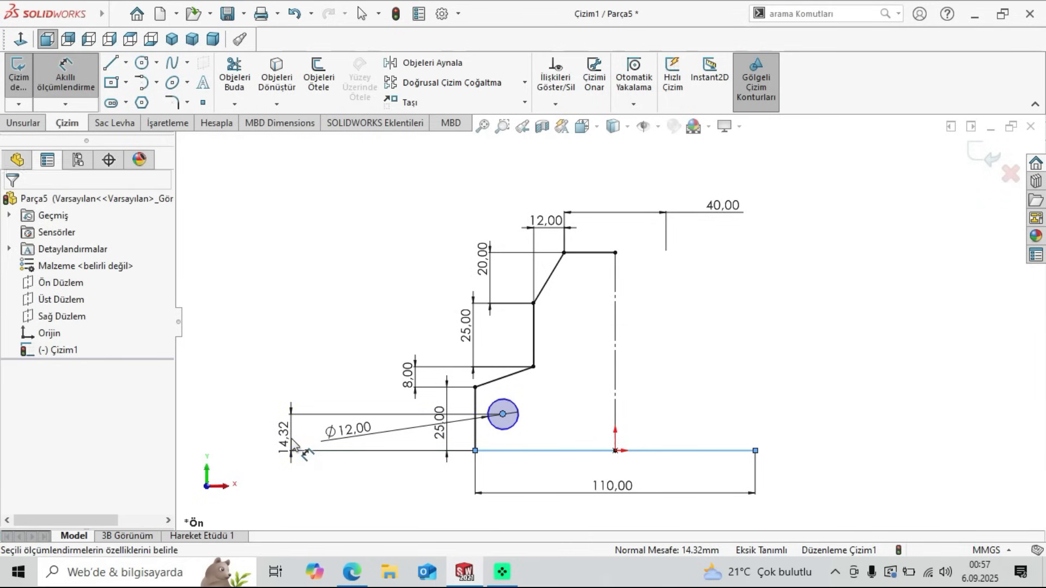
text(12.5)
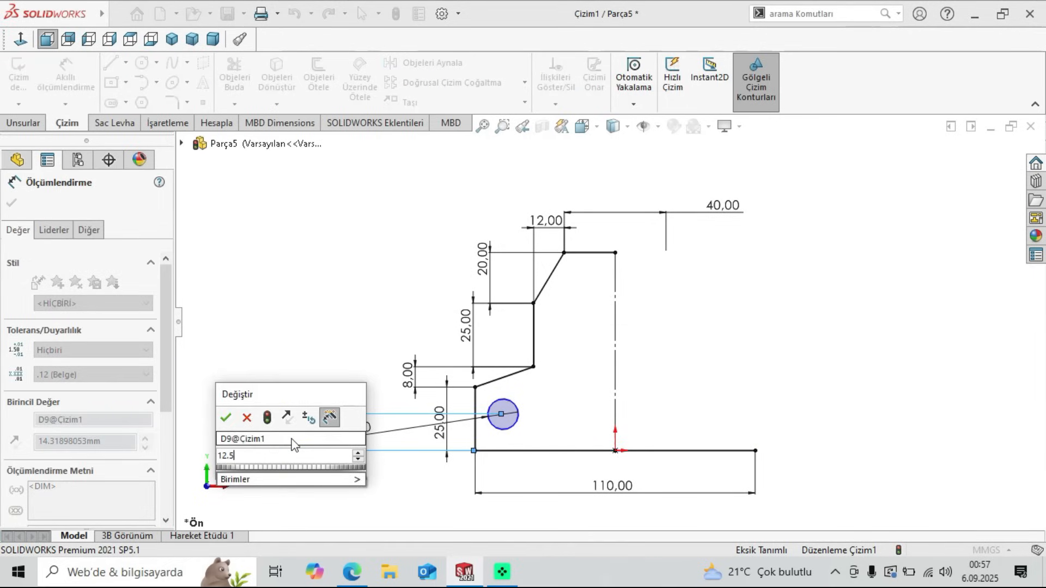
key(Return)
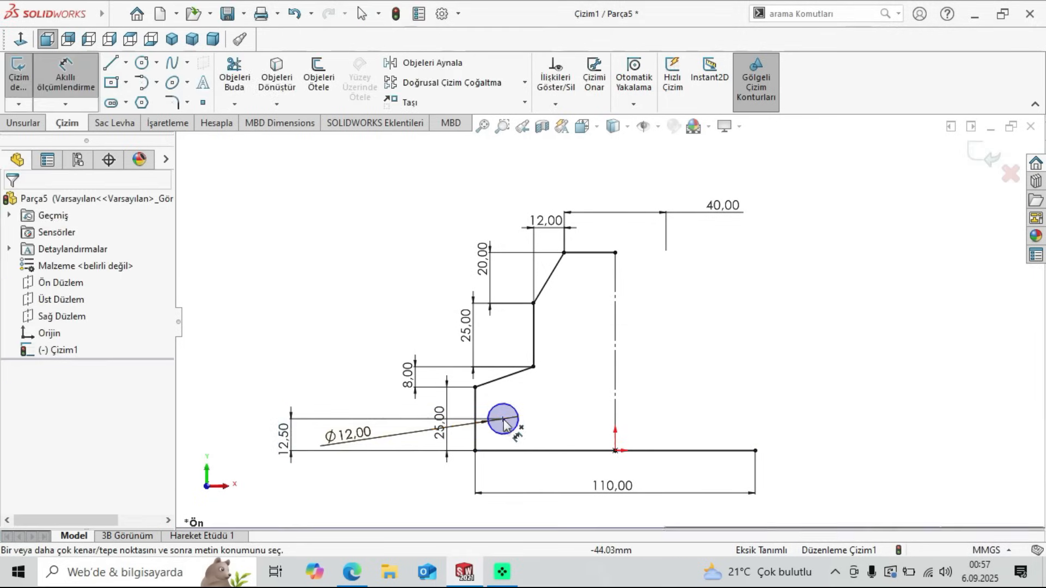
Step: Dimension the 12 mm circle's centre 15 mm from the lower left vertical edge
click(502, 419)
click(475, 433)
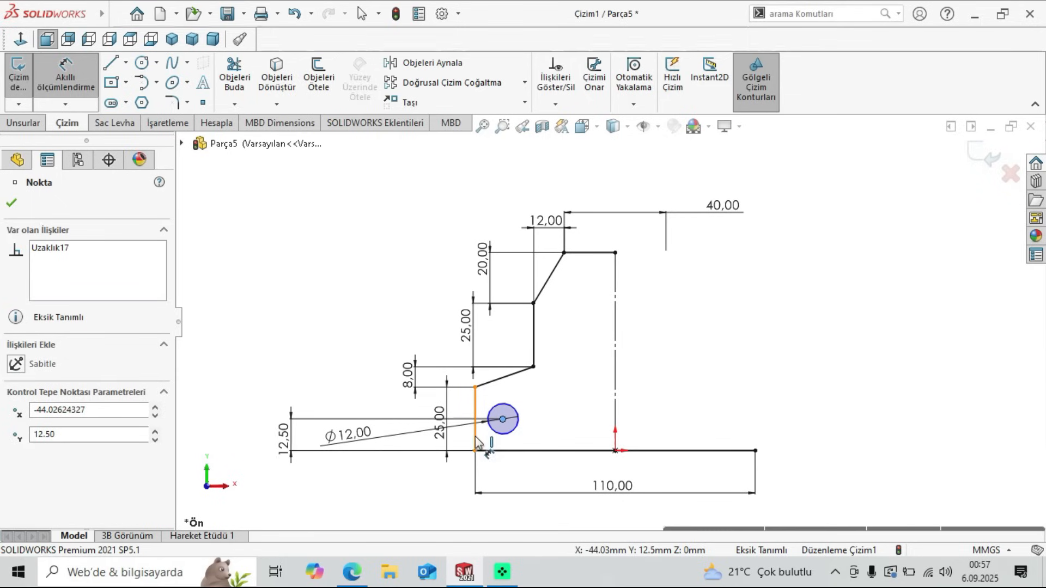
click(490, 515)
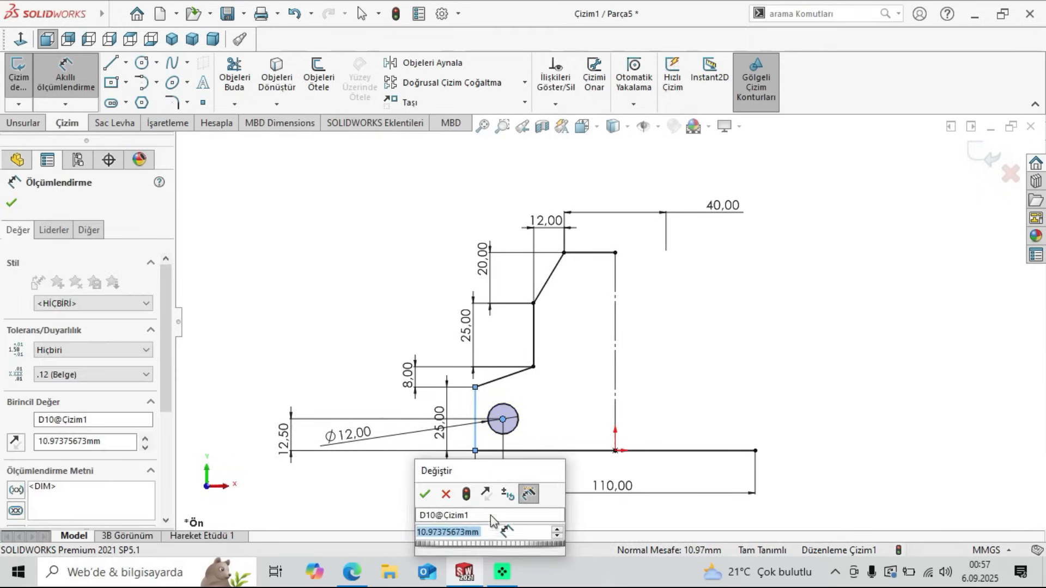
text(10)
key(Return)
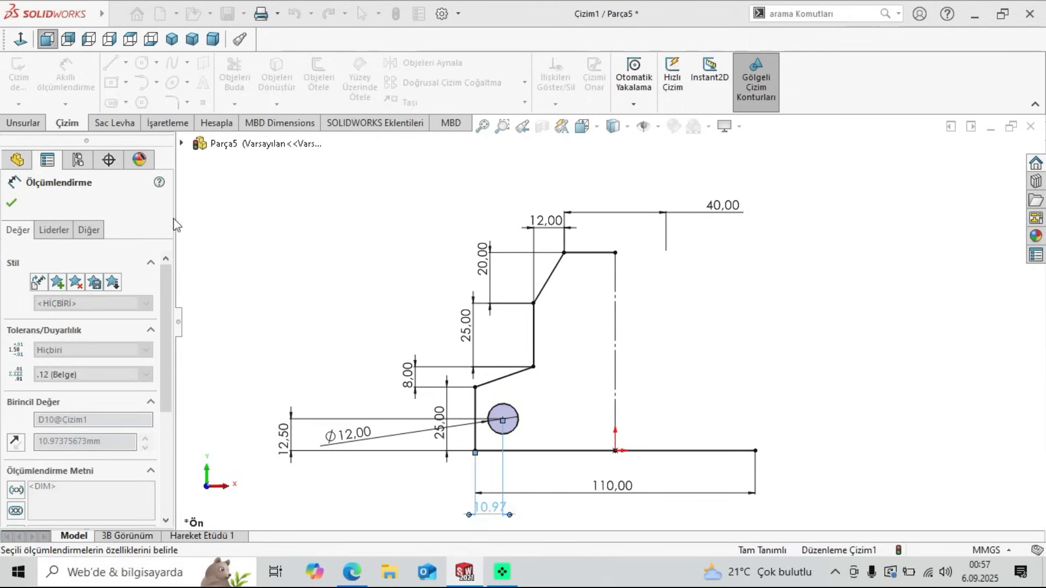
click(11, 203)
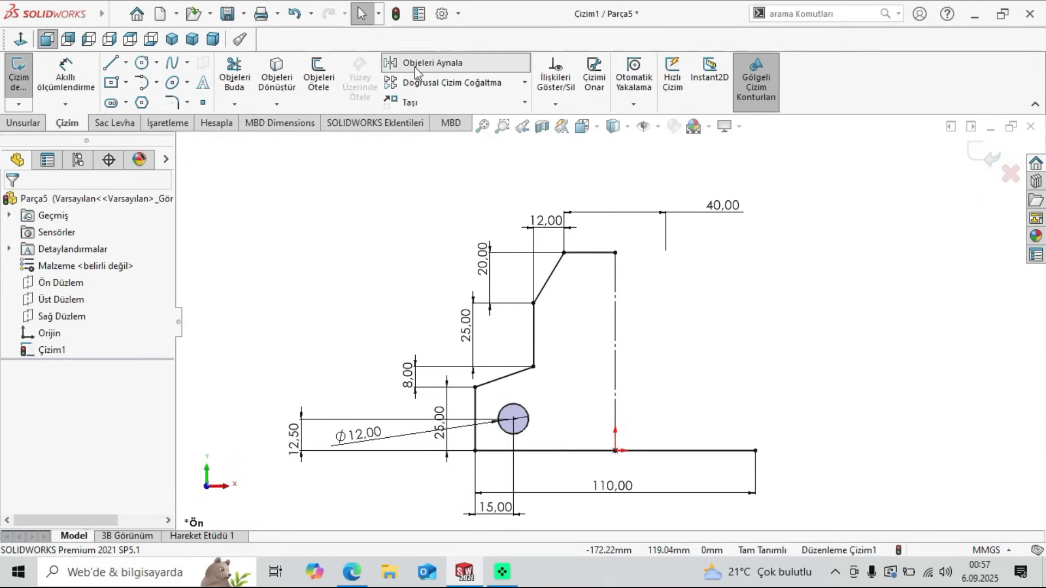
Step: Mirror the left profile lines, including the top line, and the 12 mm circle about the vertical centreline
click(432, 63)
click(590, 257)
click(547, 282)
click(534, 346)
click(519, 374)
click(474, 406)
click(512, 405)
click(99, 468)
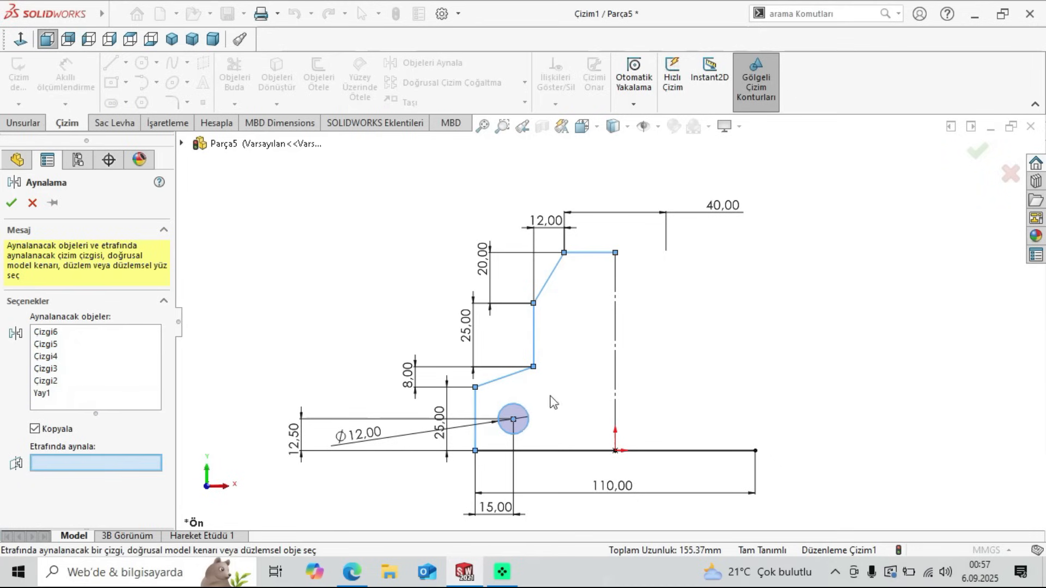
click(619, 316)
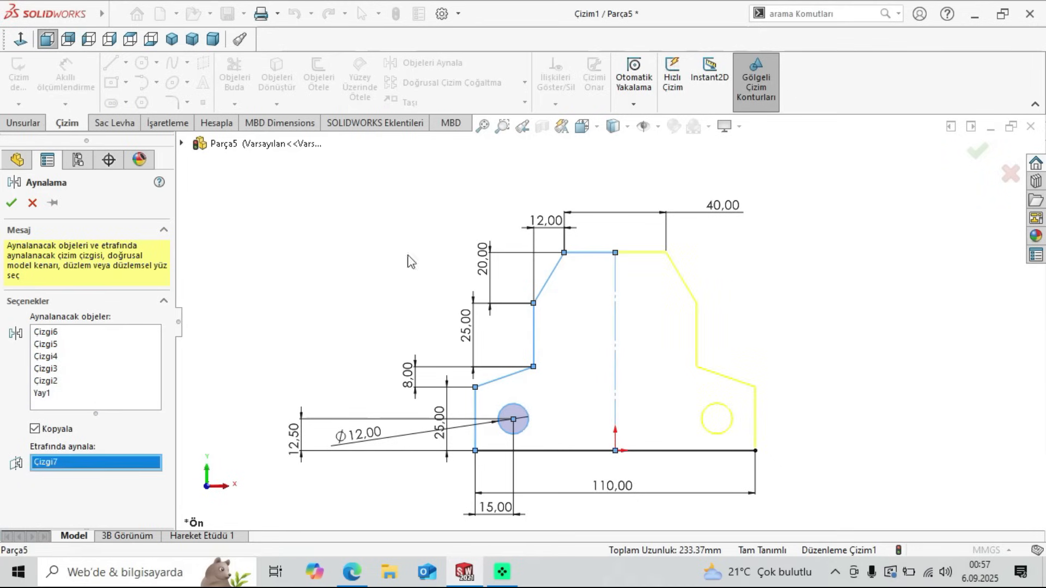
click(12, 204)
Step: Switch to the PDF, circle 35 and underline Ø40 and Ø20 in exercise 5, and return to SOLIDWORKS
scroll(608, 322, up, 1)
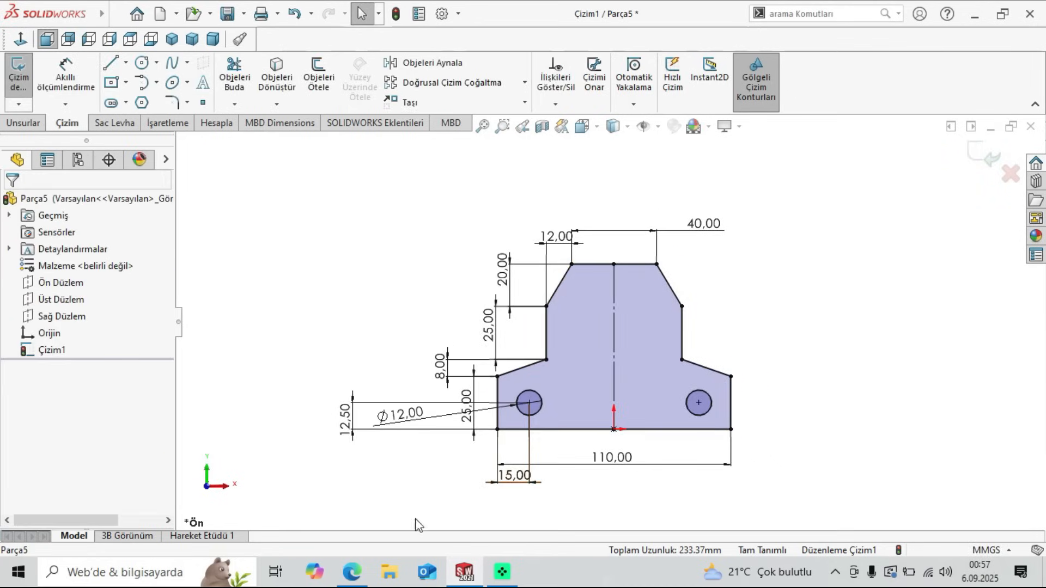
click(351, 572)
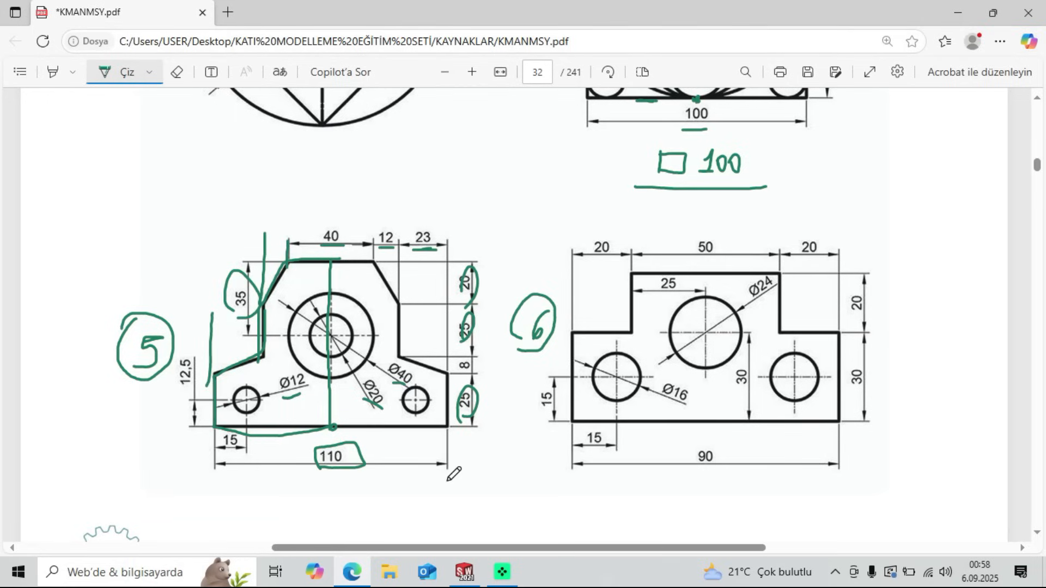
click(465, 572)
Step: Sketch two concentric circles centred on the upper part of the vertical centreline, about 26 mm and 41 mm in diameter
click(142, 63)
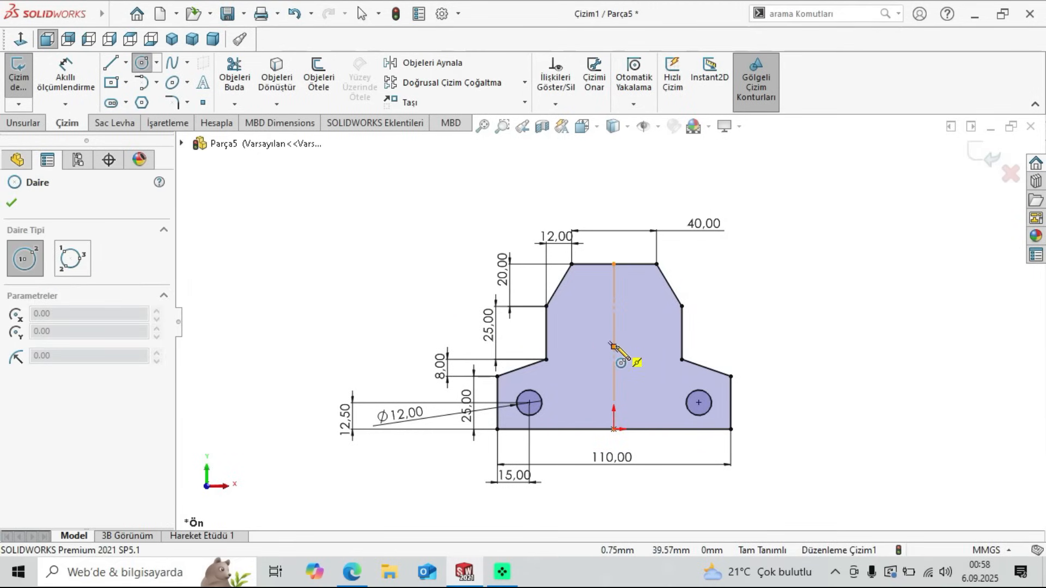
click(614, 314)
click(635, 333)
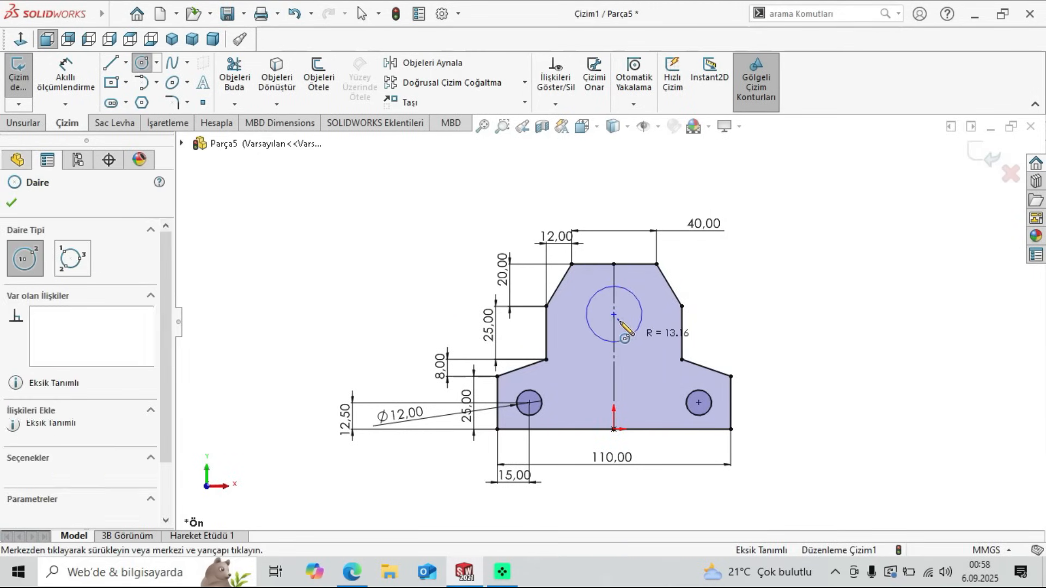
click(614, 315)
click(628, 356)
right_click(352, 264)
click(358, 270)
Step: Check the central circle sizes in the PDF's exercise 5 and dimension the inner circle's diameter as 20 mm
click(352, 572)
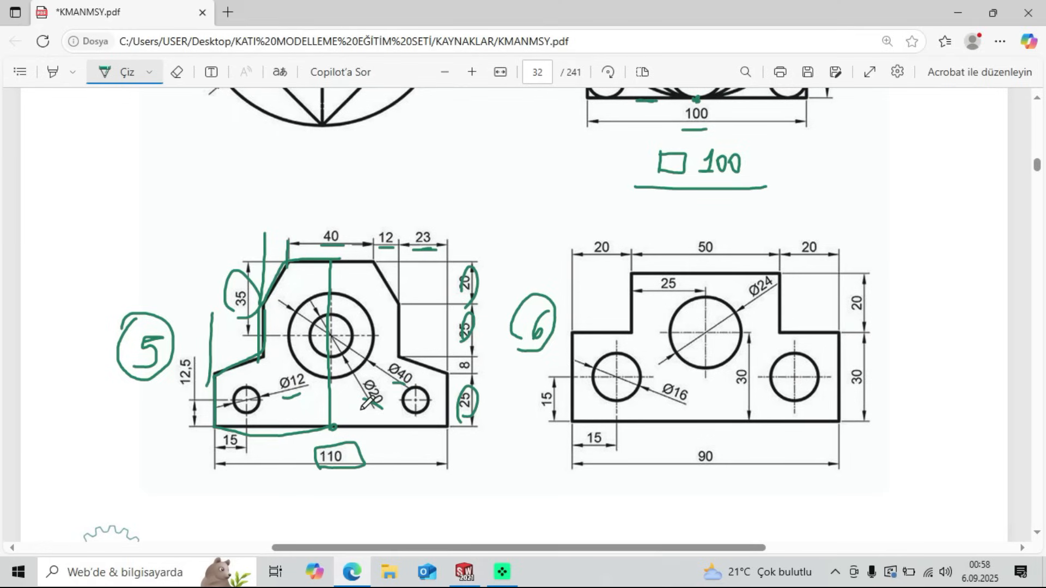
click(464, 572)
click(66, 76)
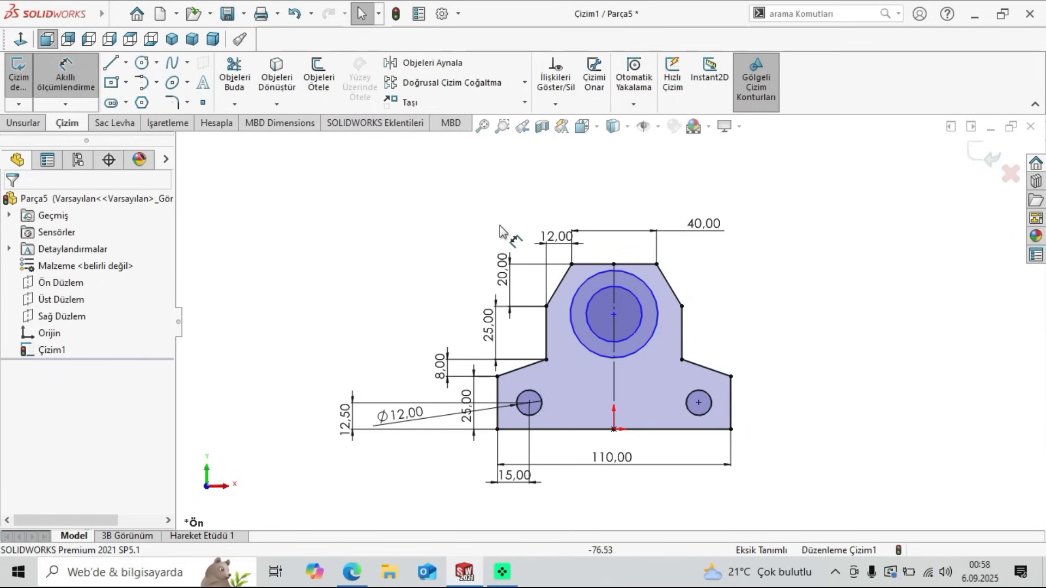
click(587, 351)
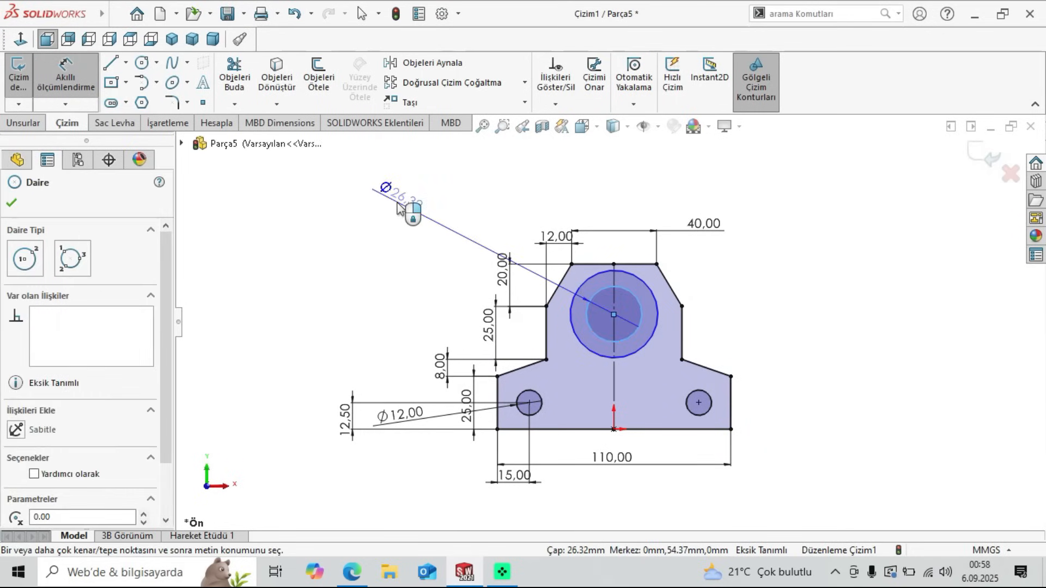
click(401, 207)
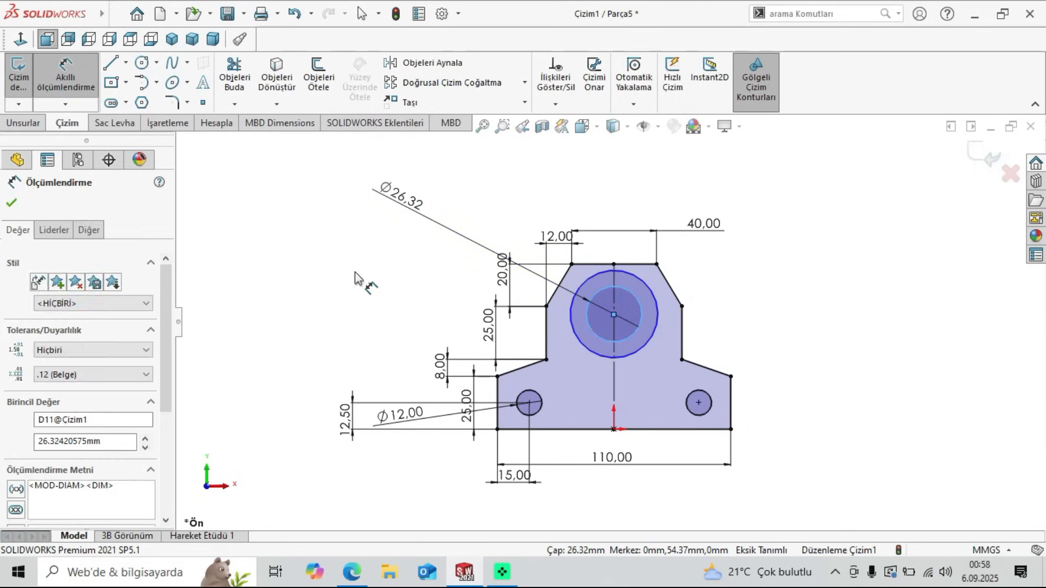
text(20)
key(Return)
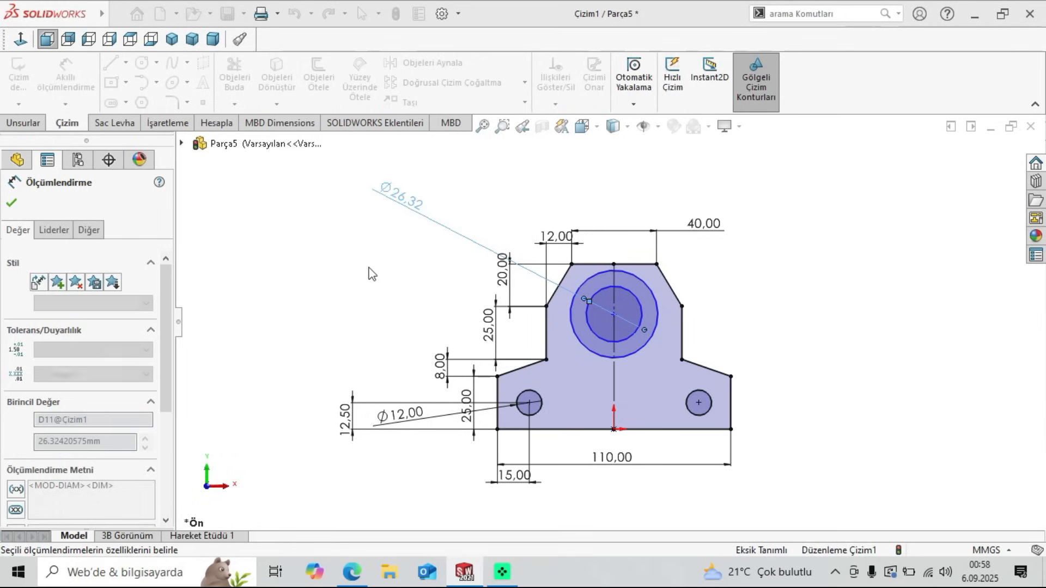
Step: Dimension the outer central circle's diameter as 40 mm
click(572, 332)
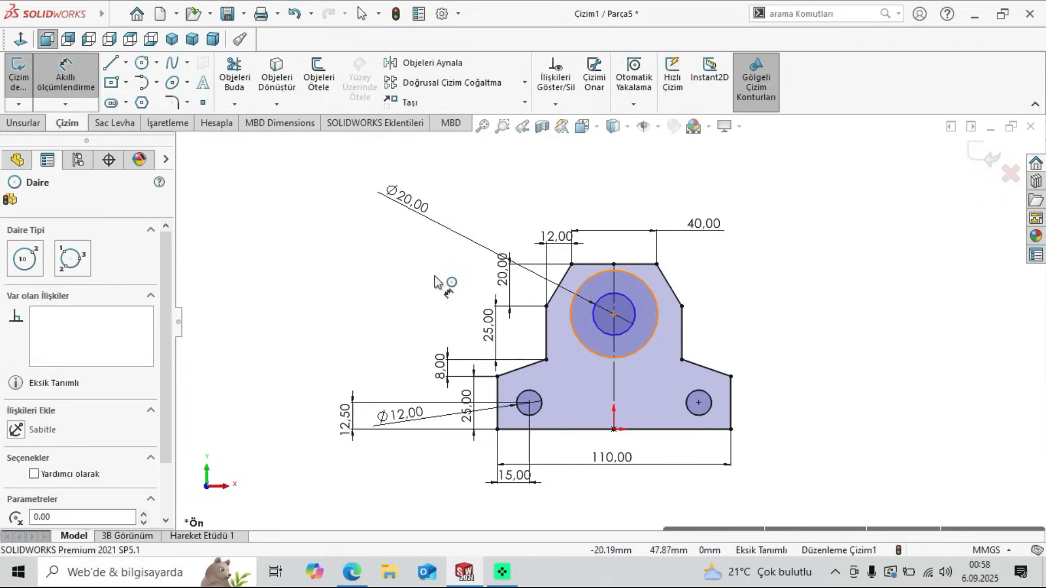
click(366, 262)
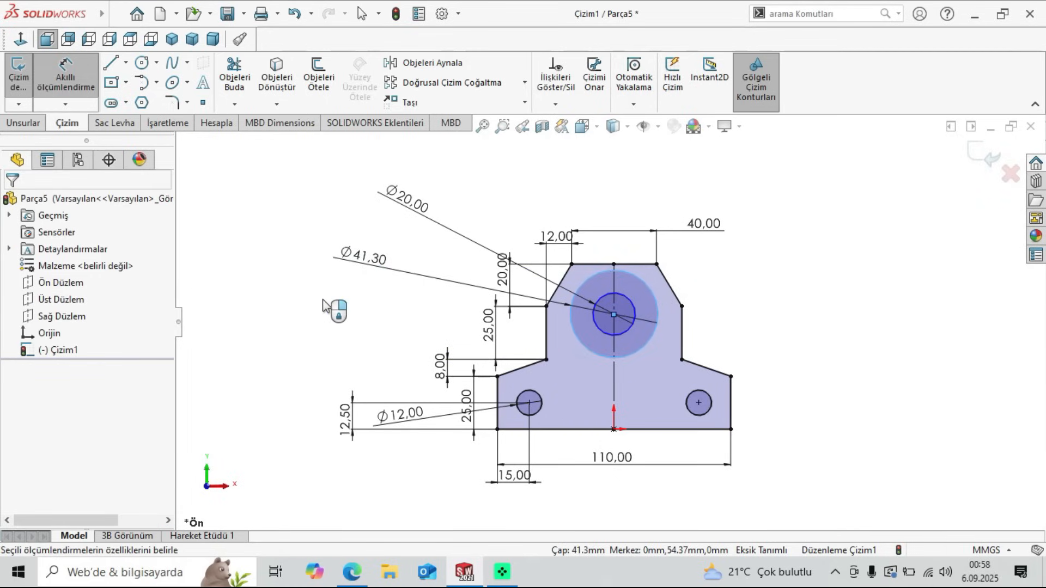
key(Return)
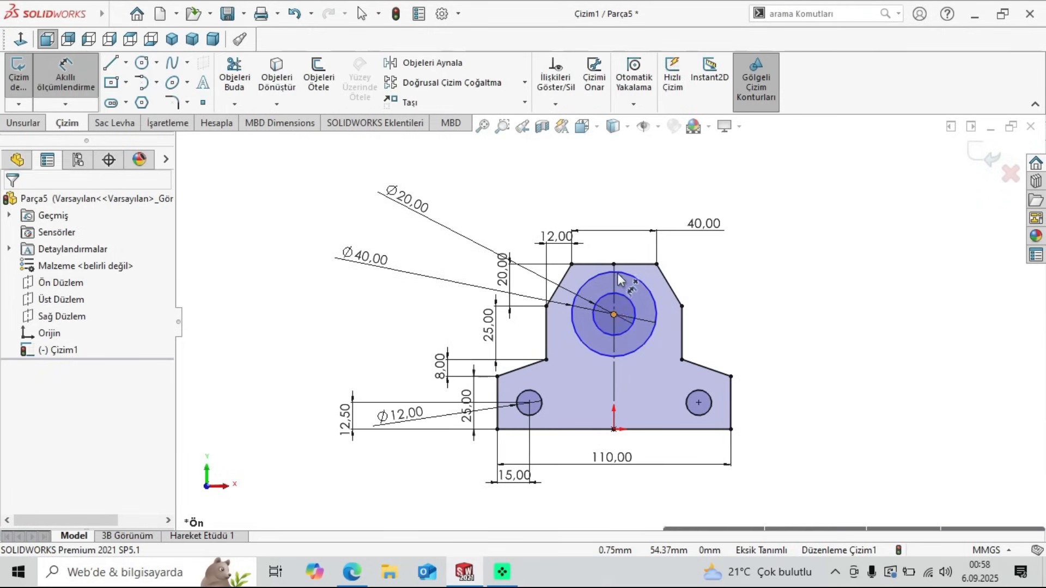
Step: Dimension the concentric circles' centre 35 mm below the profile's top edge and check exercise 5 in the PDF
click(614, 315)
click(614, 264)
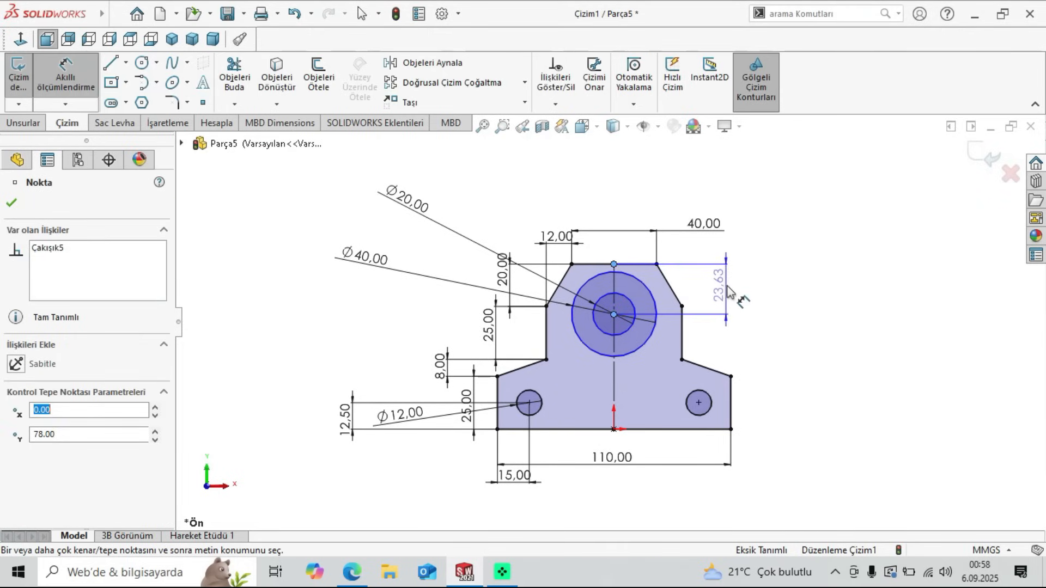
click(826, 345)
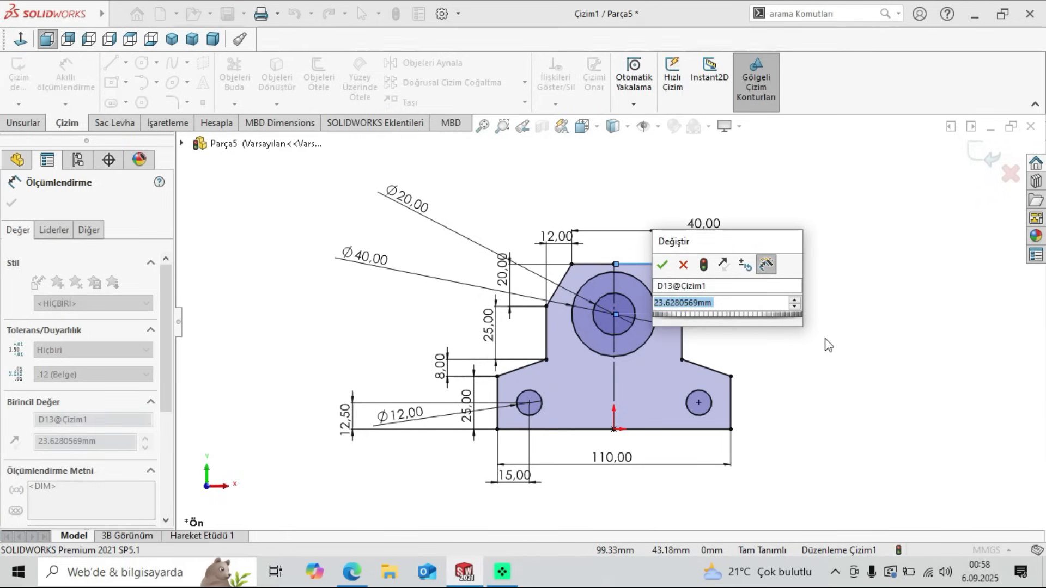
text(35)
key(Return)
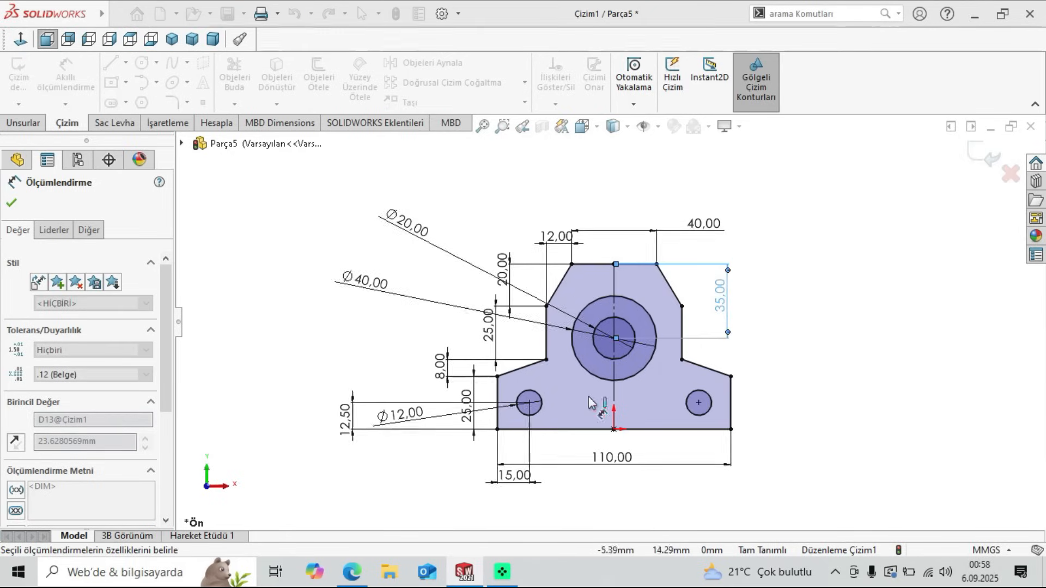
click(352, 581)
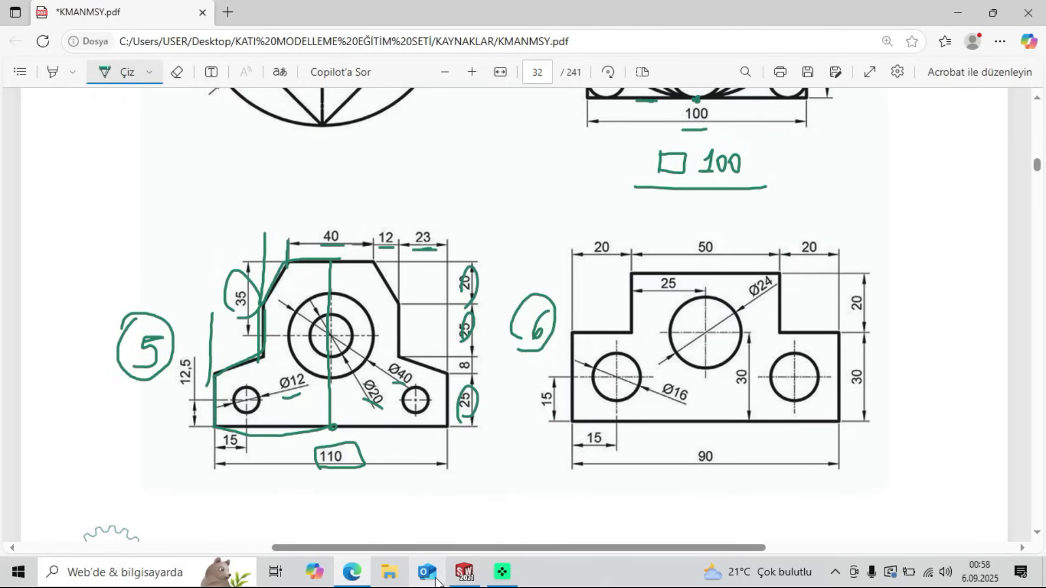
click(465, 574)
click(12, 203)
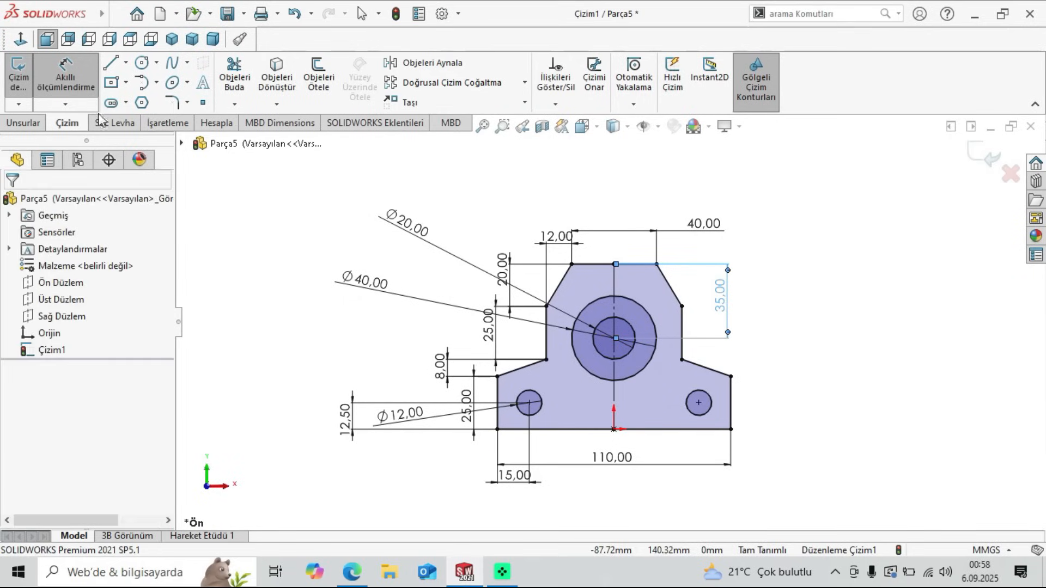
Step: Extrude both halves of the profile 10 mm, leaving the 40 mm circle and the two 12 mm holes open
click(171, 38)
click(23, 123)
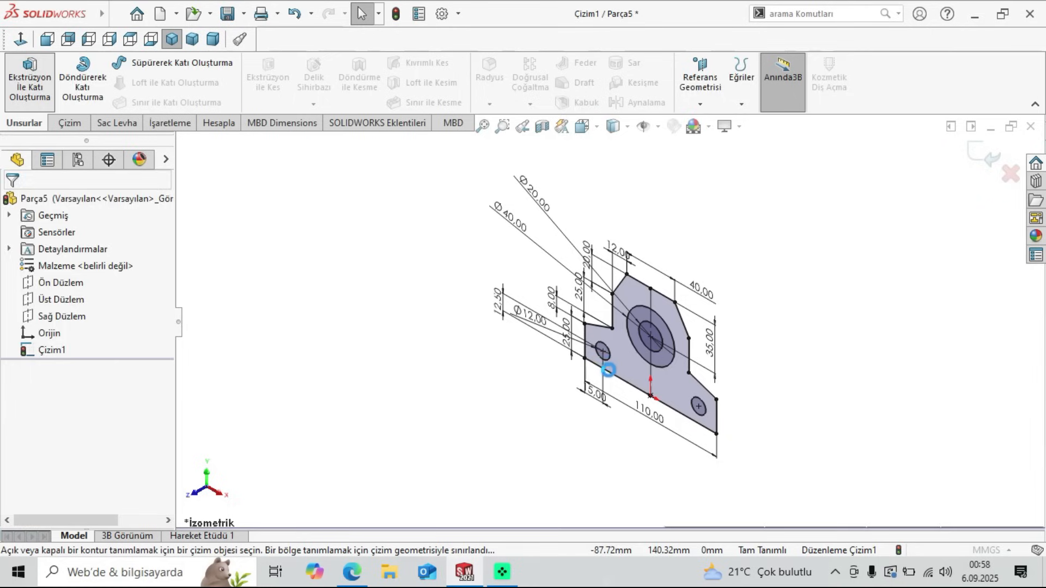
scroll(662, 386, down, 3)
click(662, 385)
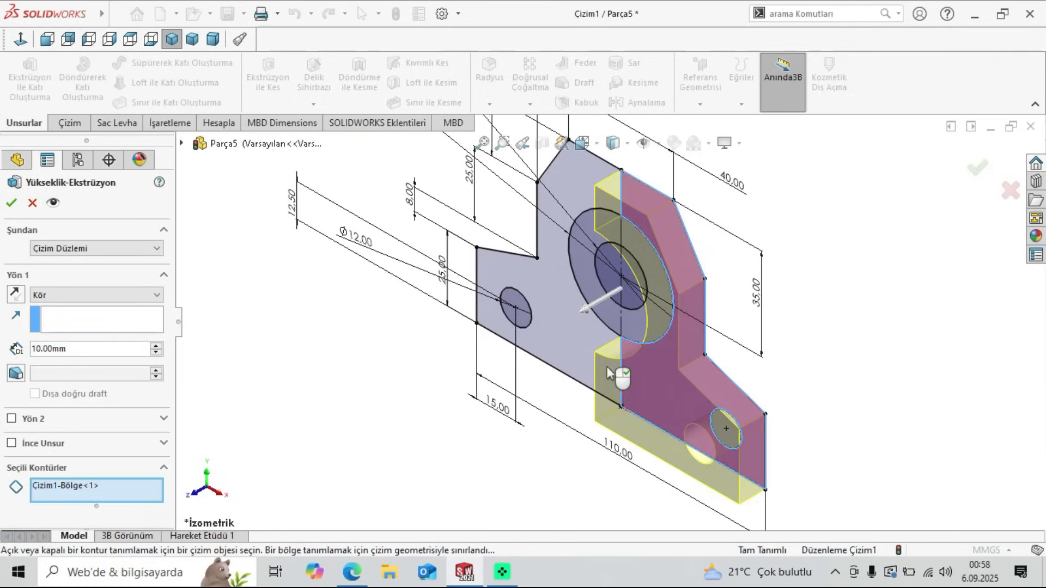
click(610, 367)
click(53, 205)
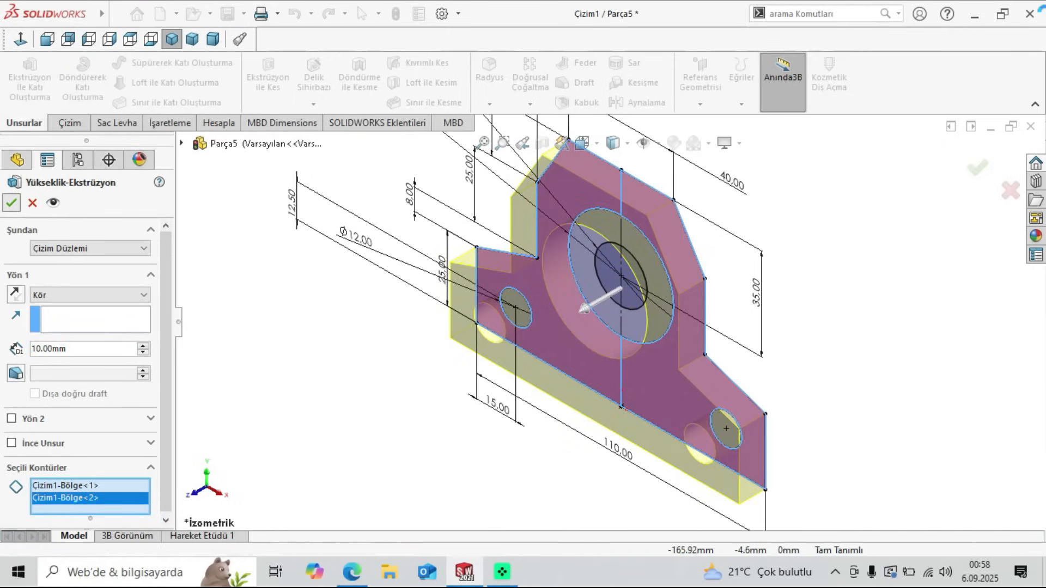
scroll(574, 304, up, 3)
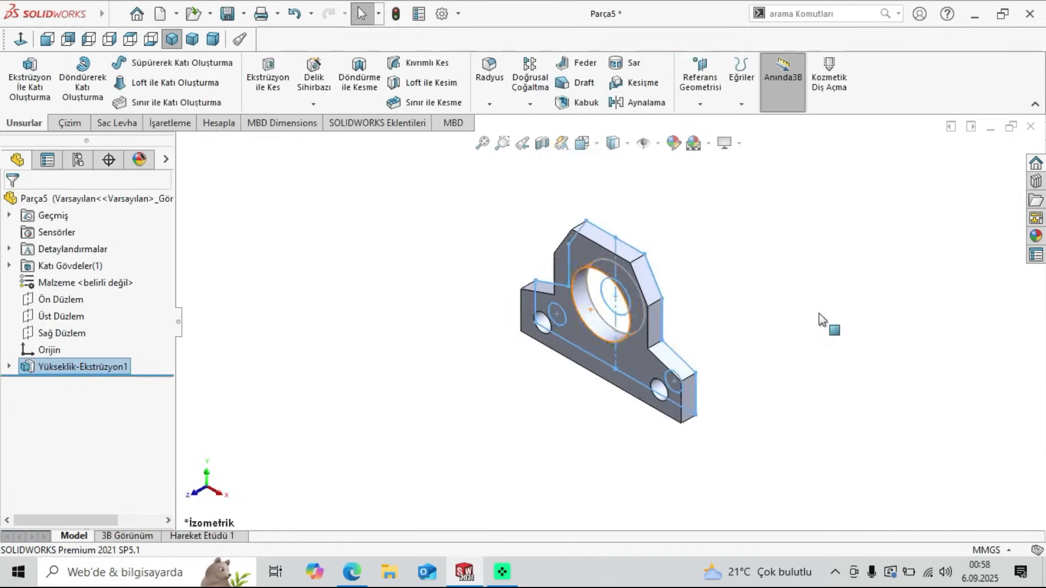
click(819, 313)
mouse_move(665, 337)
middle_down()
mouse_move(678, 325)
mouse_move(680, 350)
middle_up()
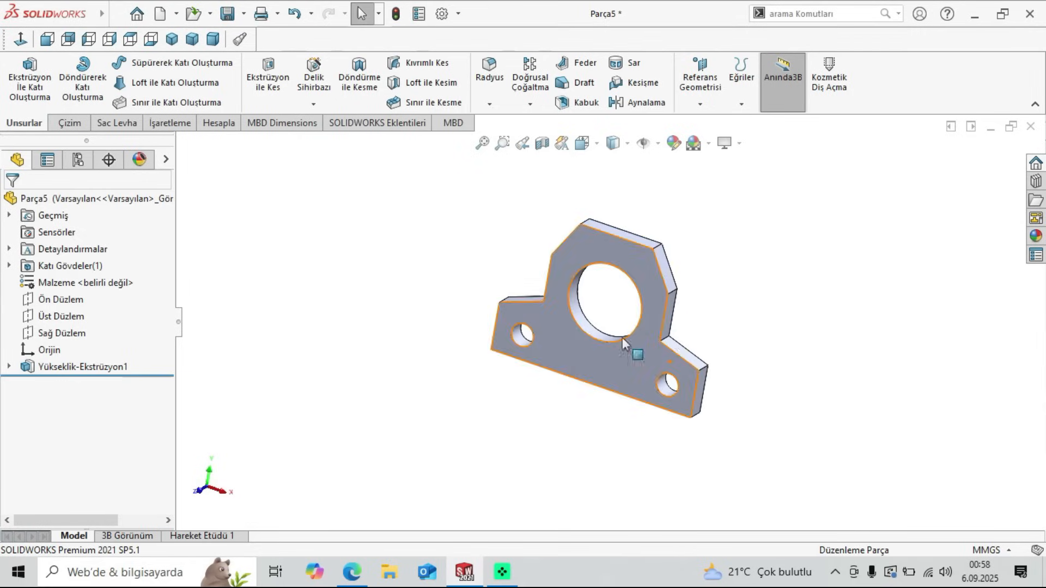
Step: Switch to the PDF, look over the exercises on page 32, and return to SOLIDWORKS
click(351, 580)
scroll(567, 351, up, 10)
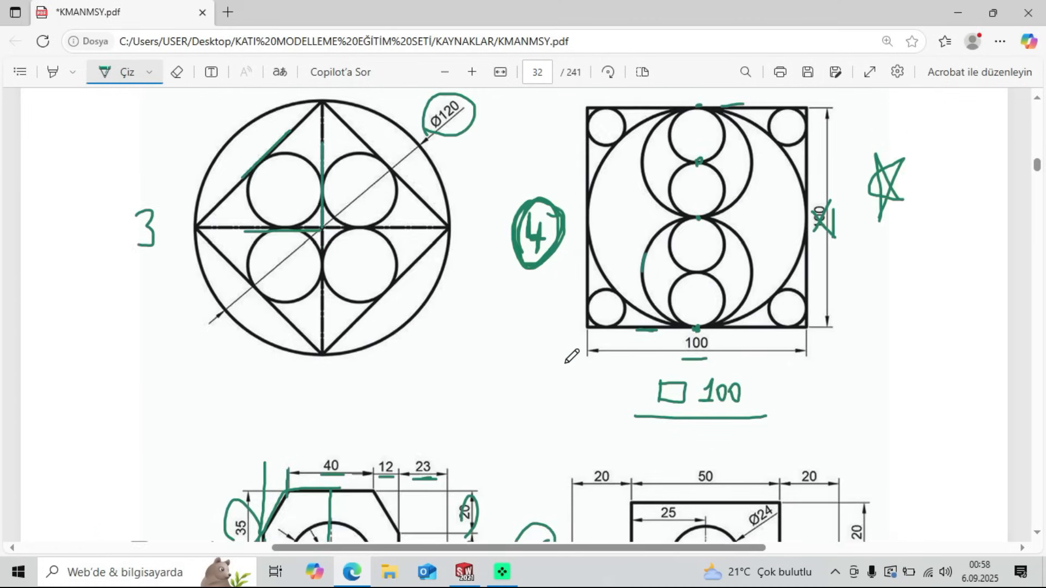
scroll(571, 356, up, 1)
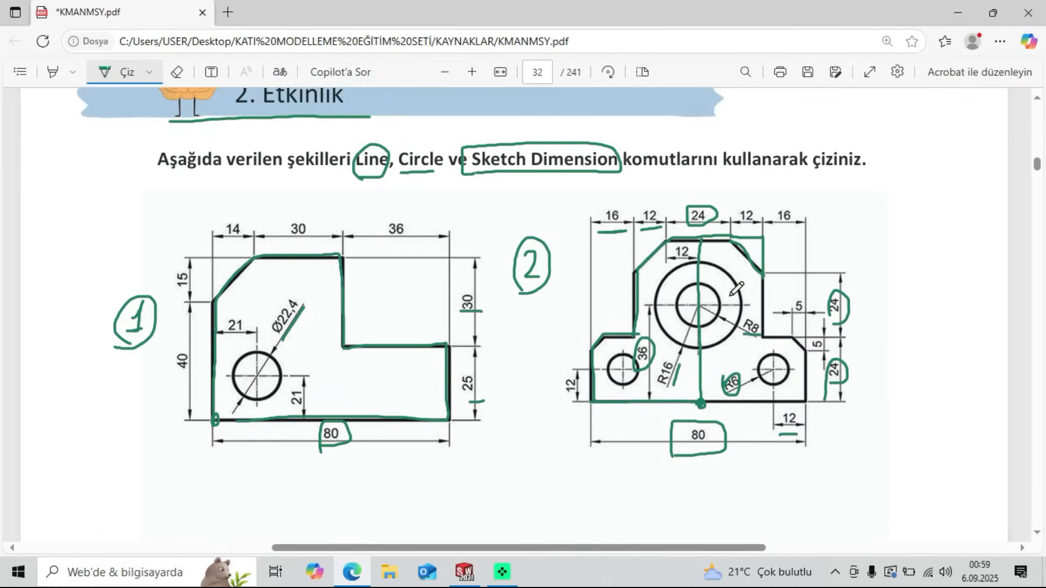
scroll(614, 334, down, 12)
scroll(730, 335, up, 2)
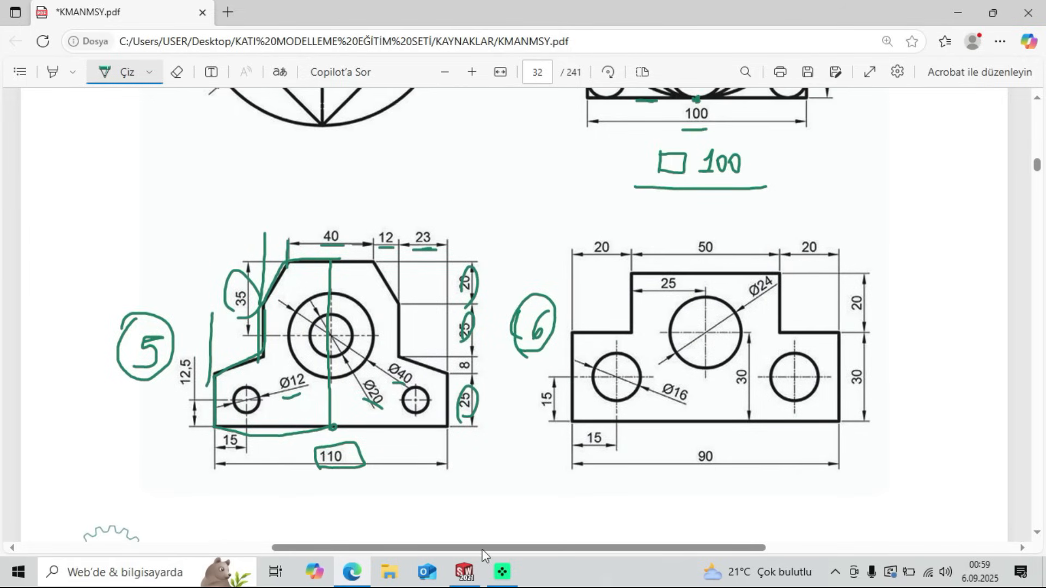
click(465, 572)
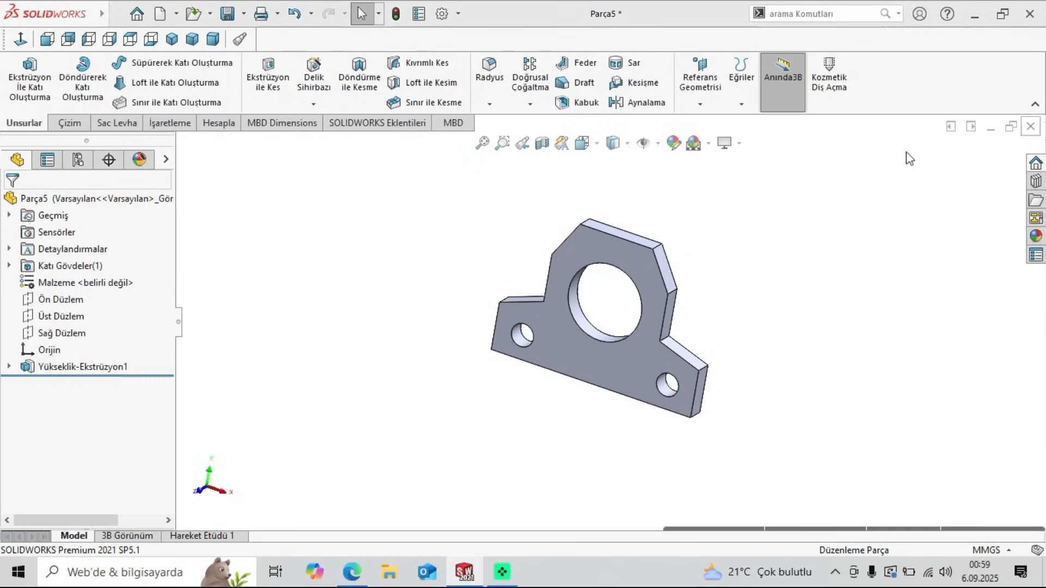
Step: Close the exercise 5 part and set up a new part with a plain white background
click(1028, 130)
click(483, 316)
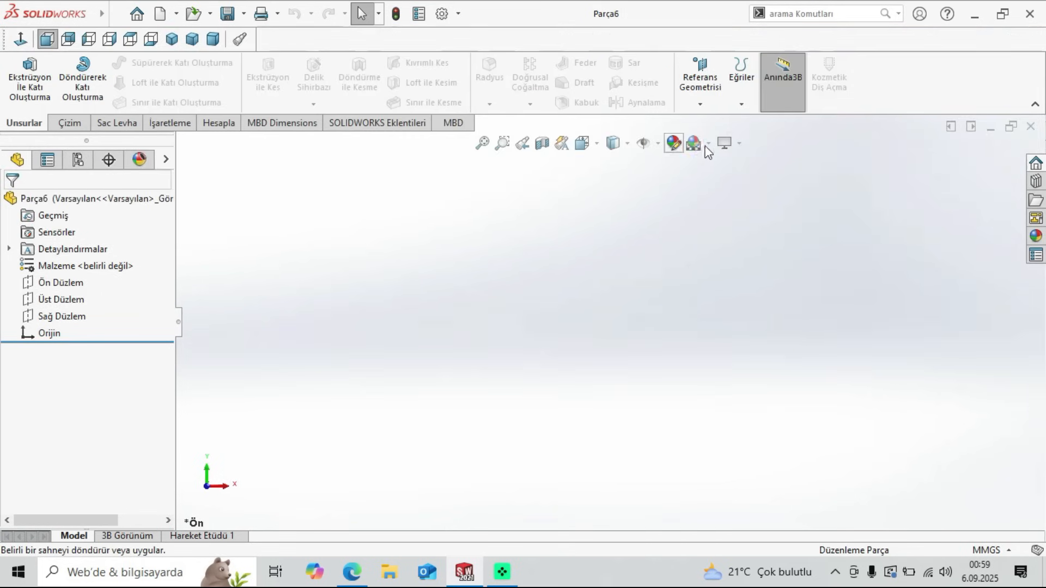
click(708, 144)
click(725, 184)
Step: Mark exercise 6's centreline and 90 mm width in the PDF, and sketch a horizontal midpoint line about 91 mm long at the Front Plane's origin
click(352, 571)
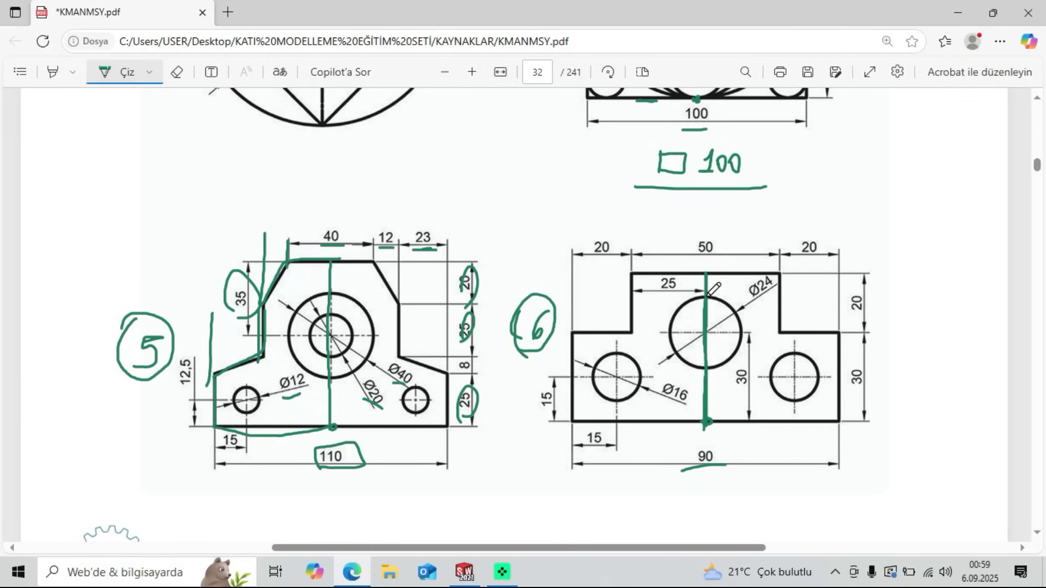
click(479, 577)
click(27, 284)
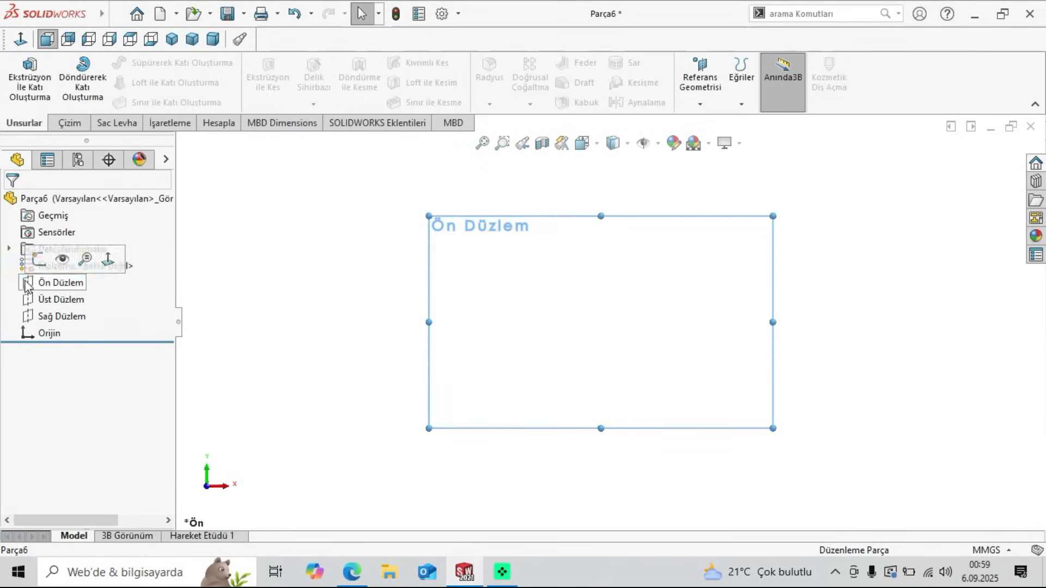
click(38, 259)
click(125, 63)
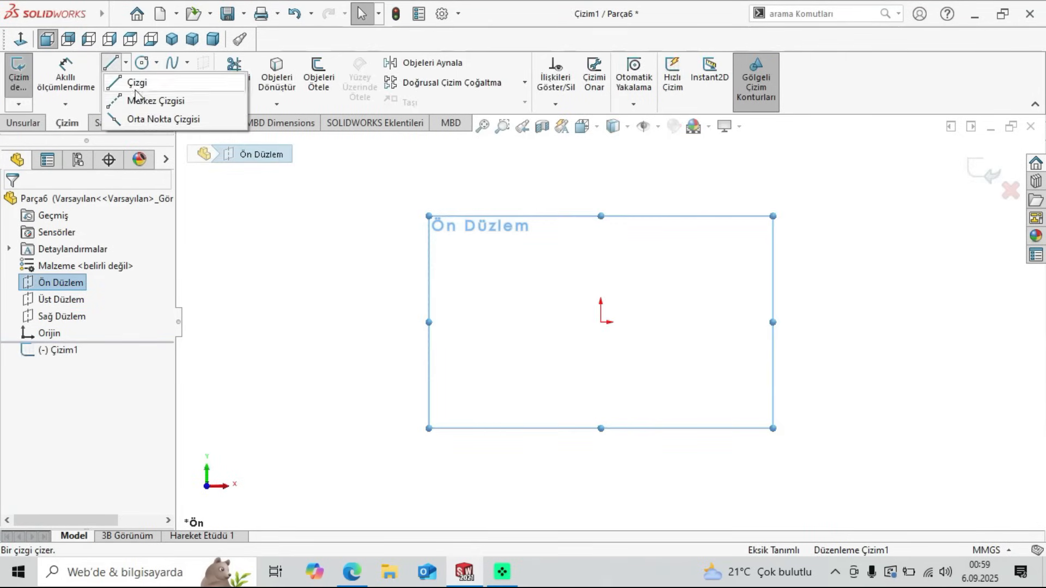
click(154, 120)
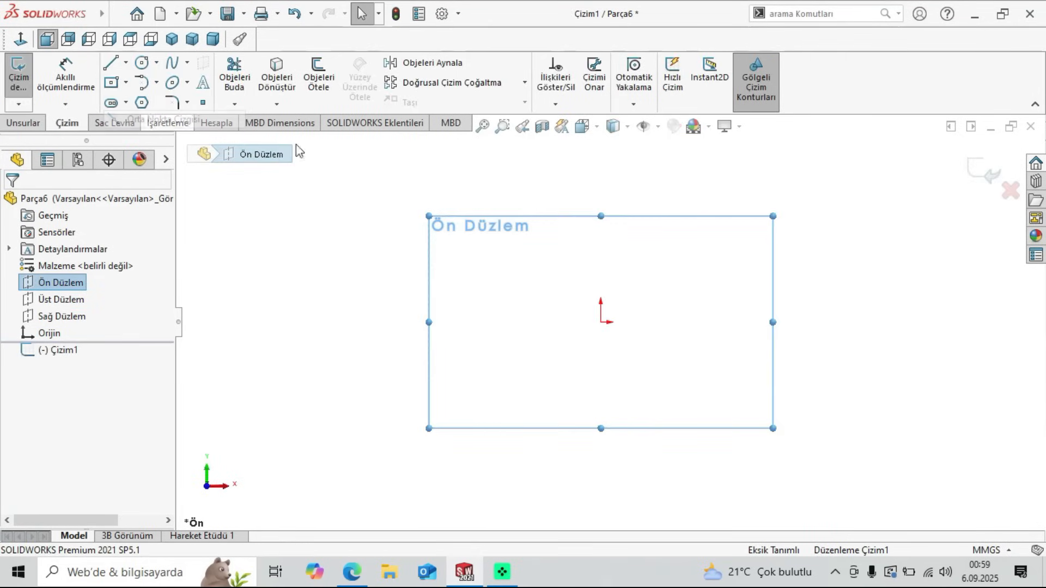
click(601, 322)
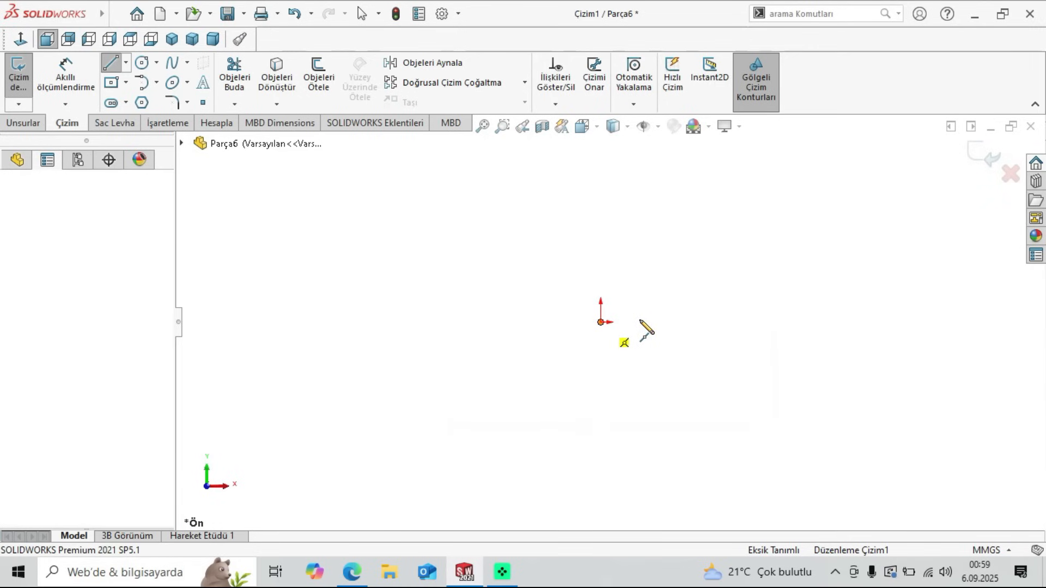
click(689, 322)
key(Escape)
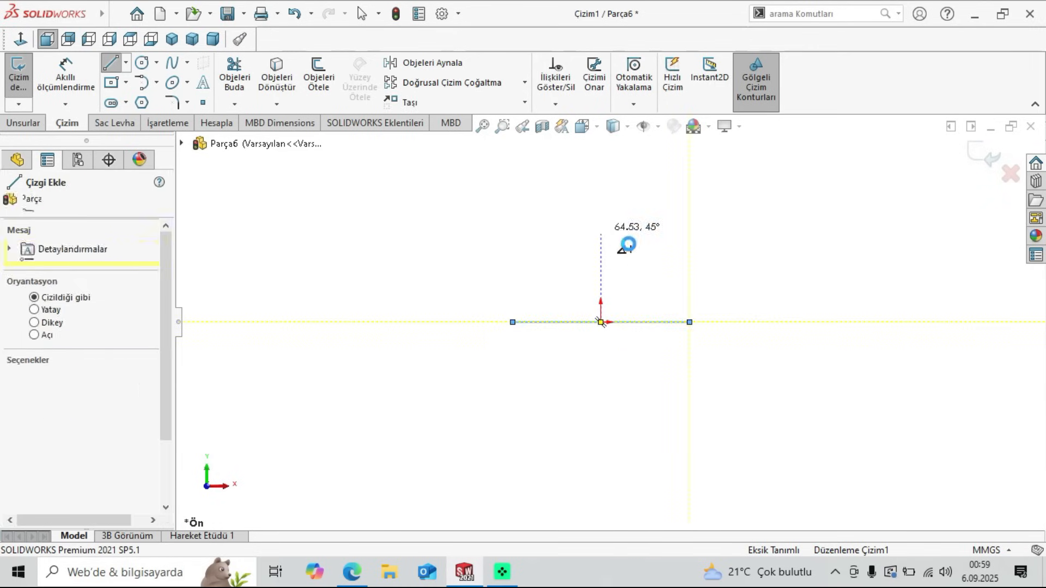
key(Escape)
Step: Dimension the horizontal base line's length as 90 mm
click(67, 79)
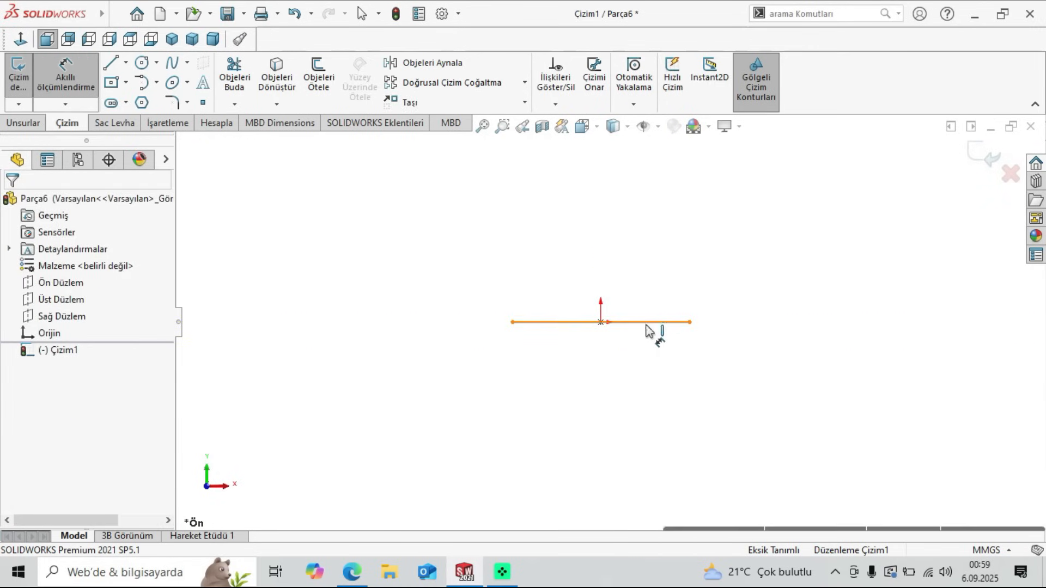
click(596, 386)
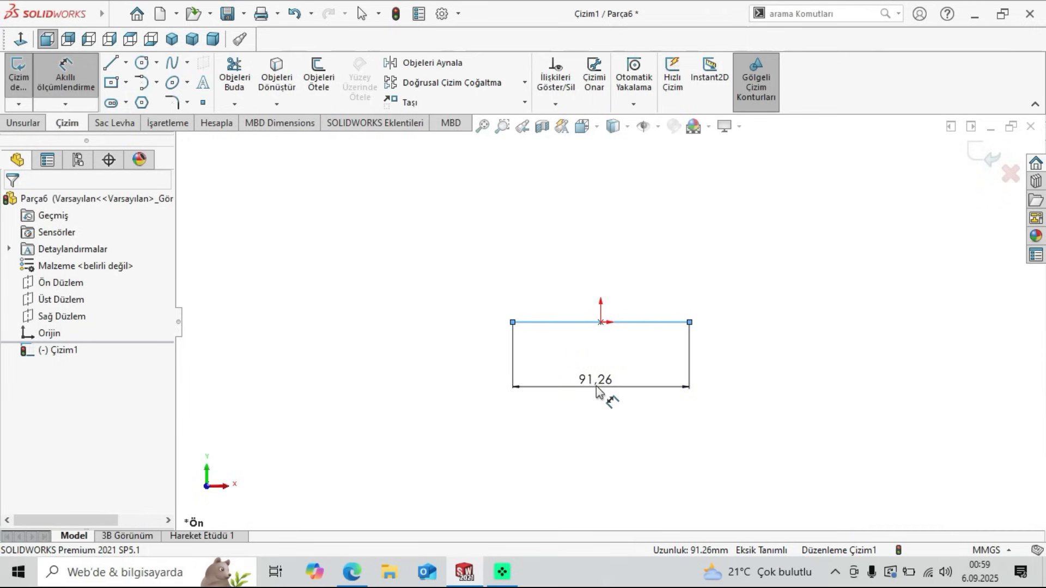
text(90)
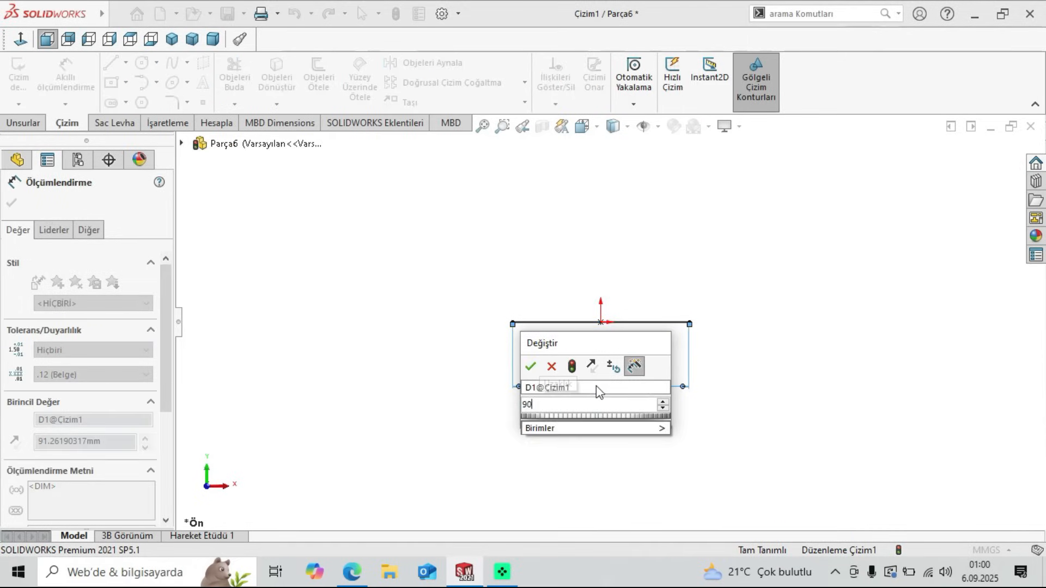
key(Return)
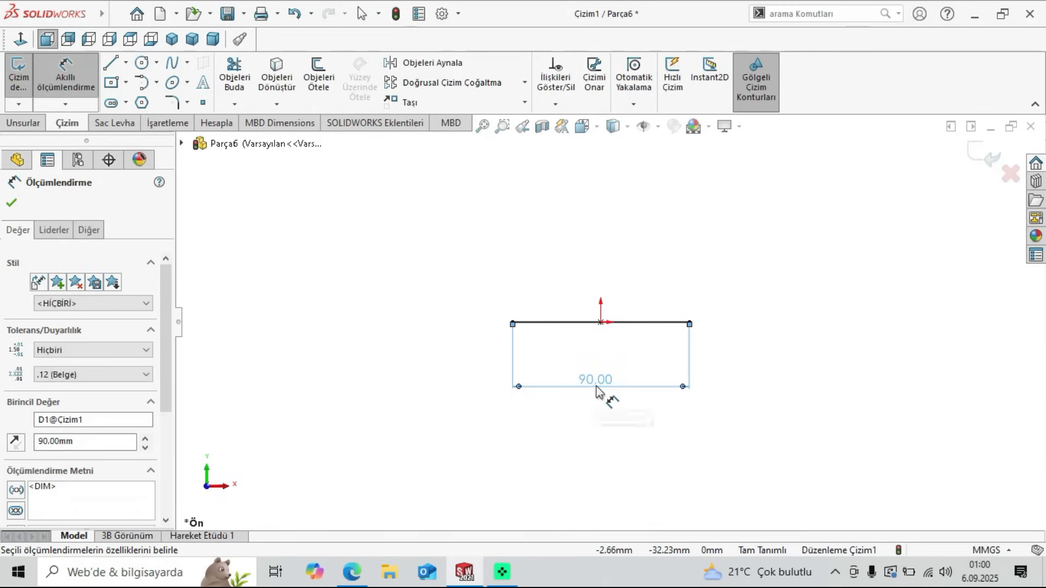
click(298, 207)
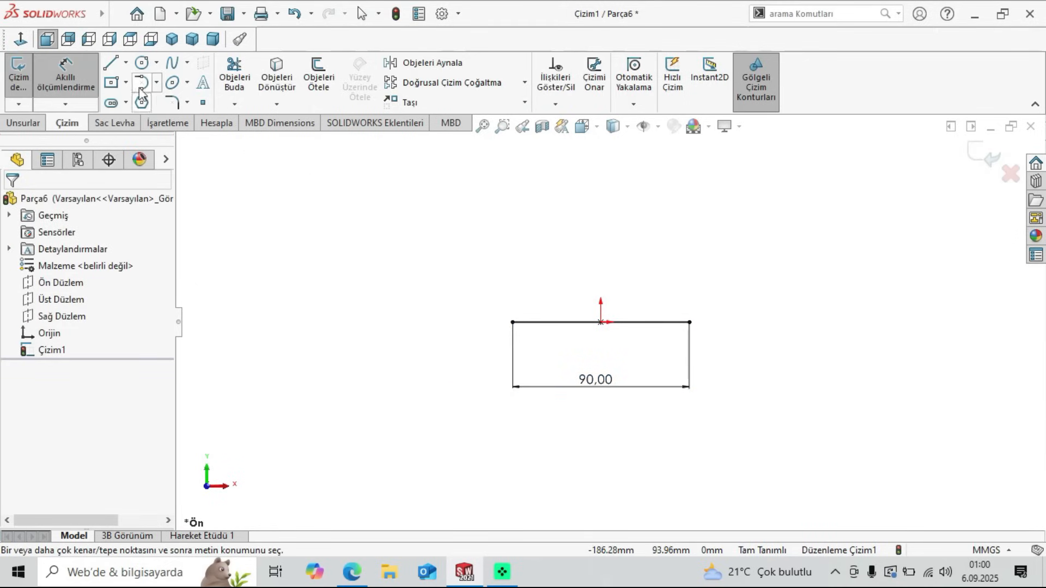
Step: Trace exercise 6's left edge in the PDF and sketch a vertical line about 32 mm high from the base line's left end
click(117, 70)
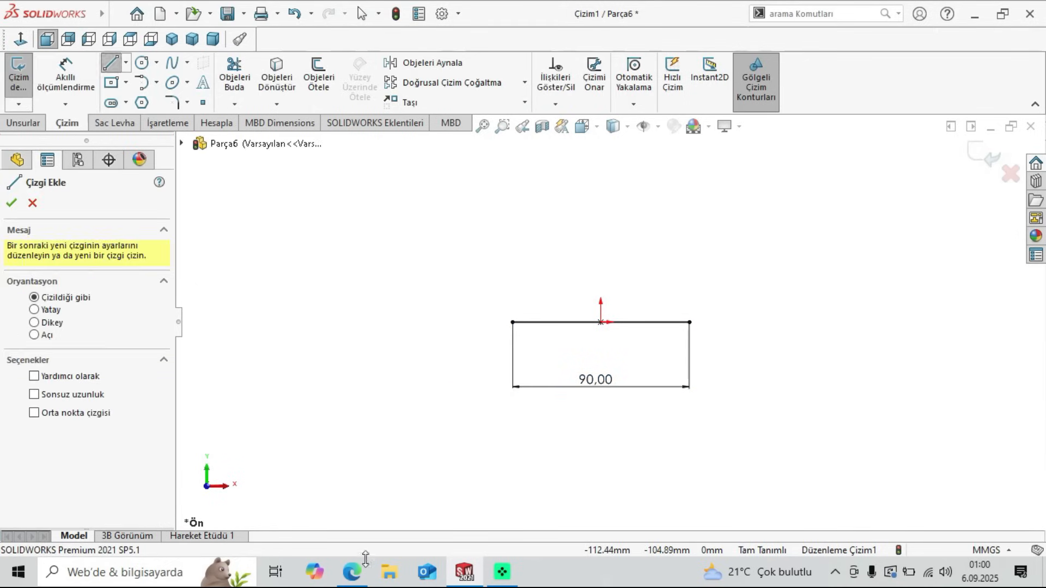
click(355, 569)
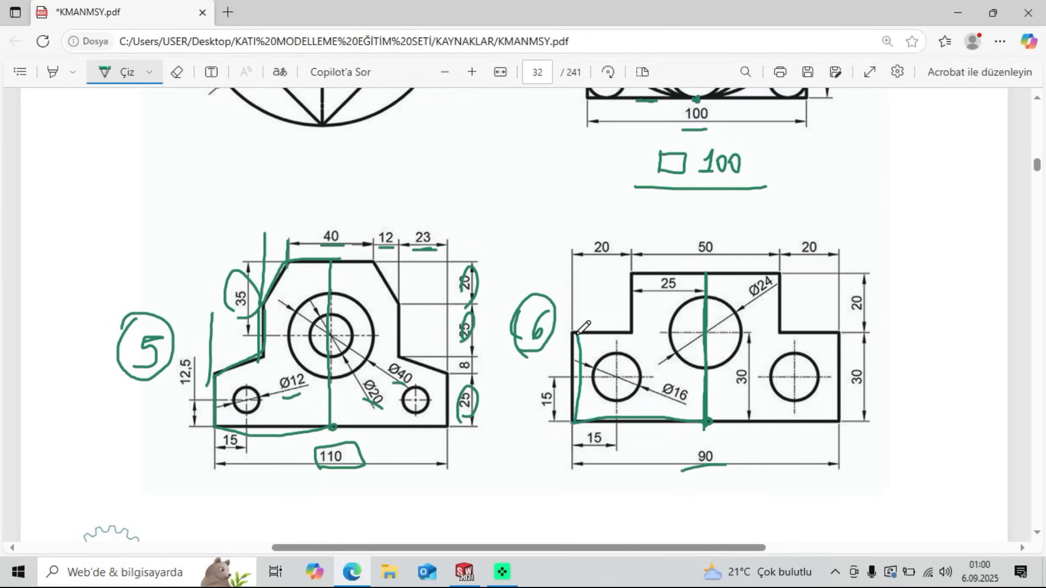
click(464, 572)
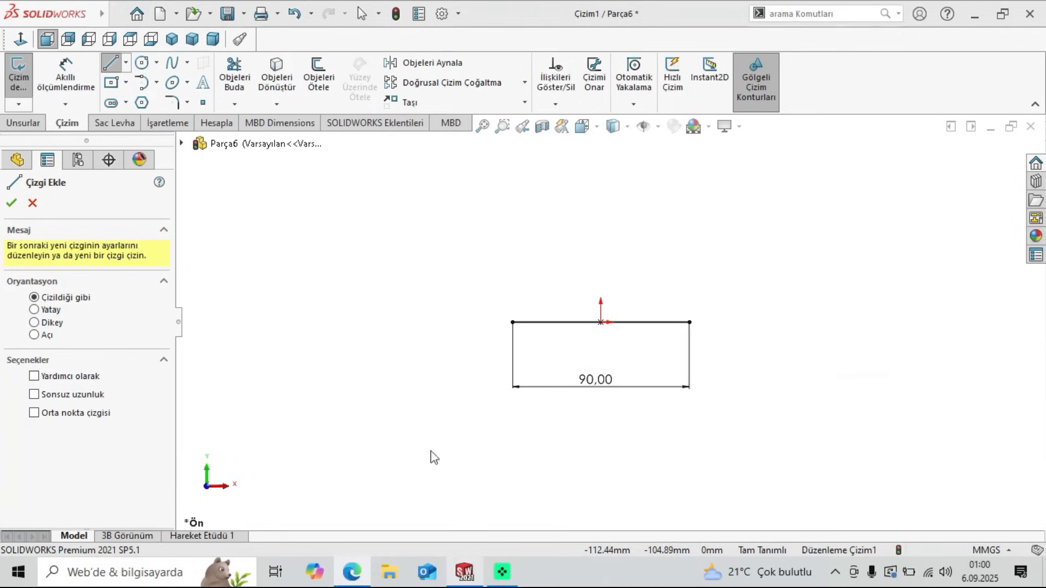
click(512, 322)
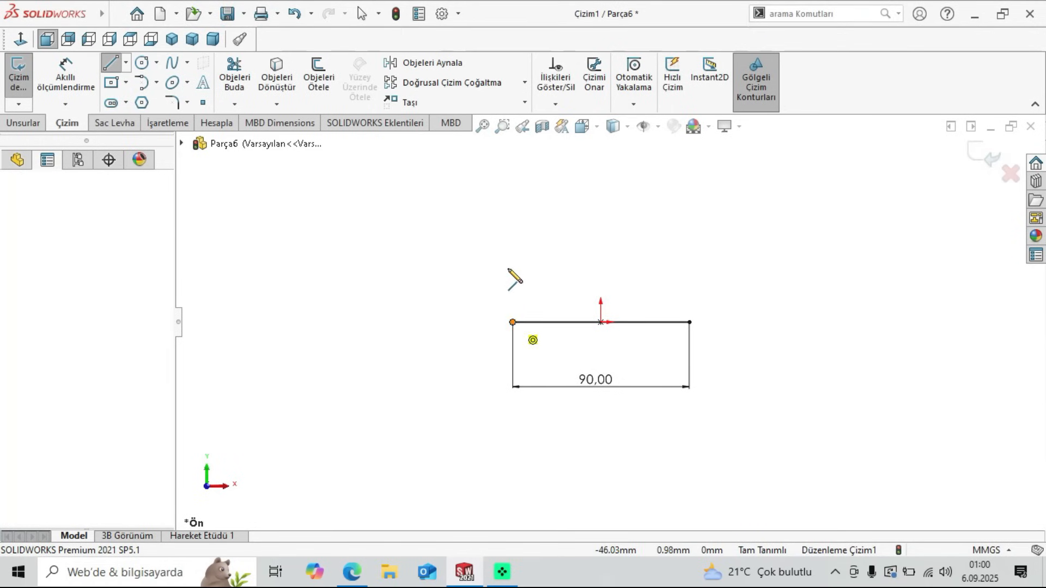
right_click(354, 263)
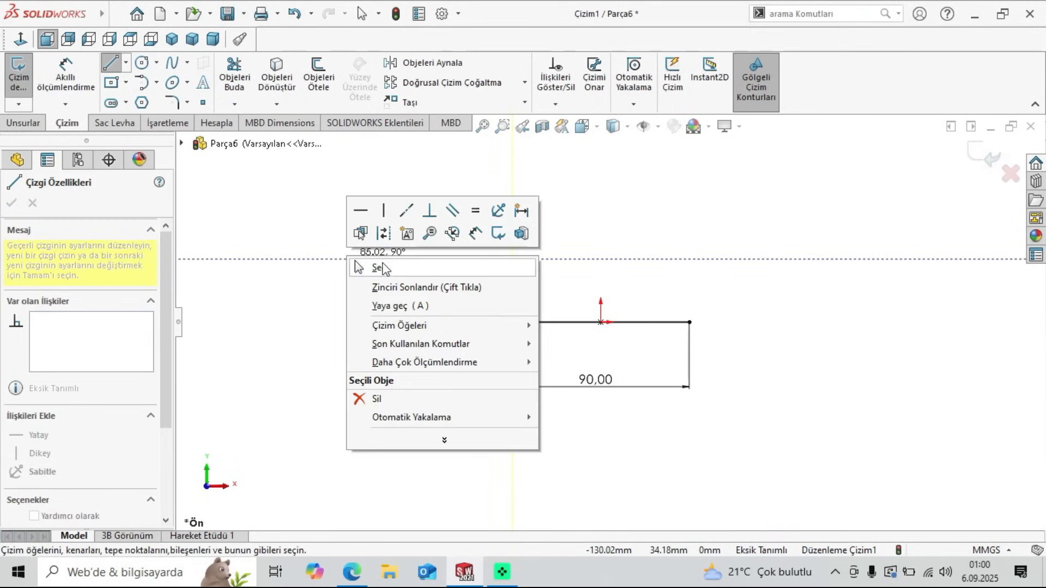
click(384, 269)
Step: Dimension the left vertical line's length as 30 mm
click(66, 77)
click(512, 301)
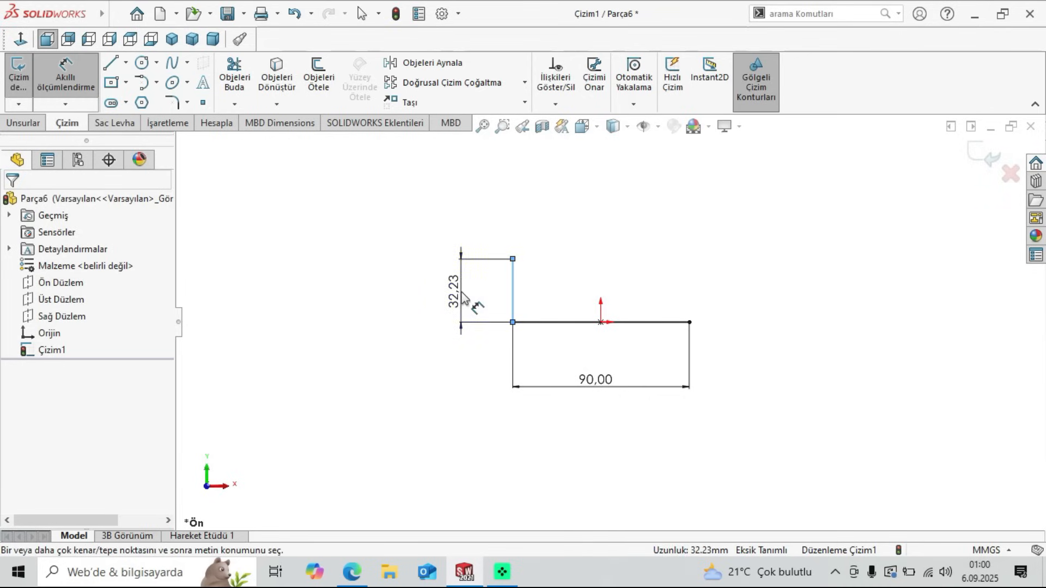
click(467, 298)
text(30)
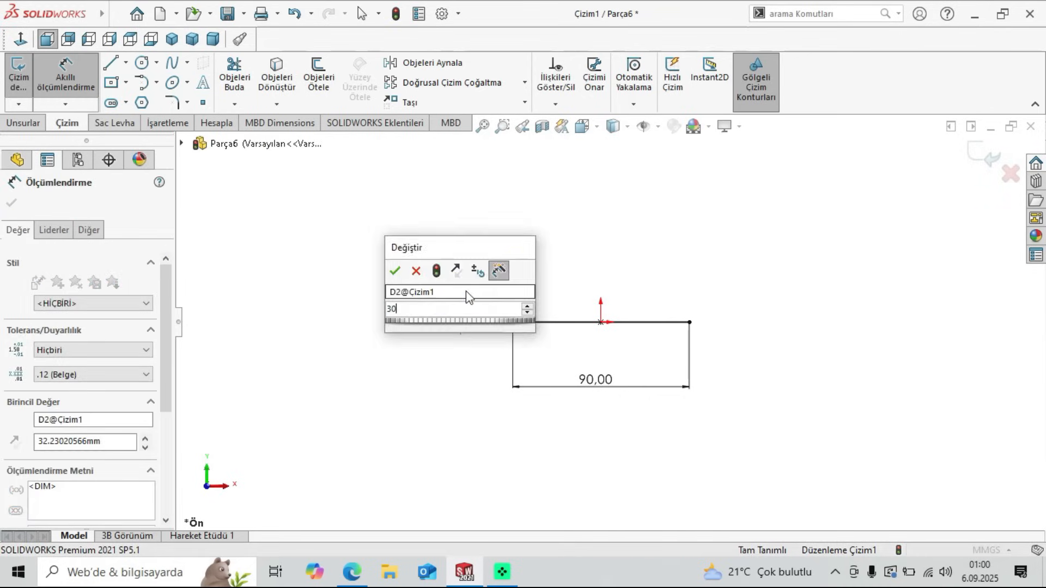
key(Return)
key(Escape)
Step: Switch to the PDF, trace exercise 6's upper-left step and underline its 20 mm width, and return to SOLIDWORKS
click(352, 572)
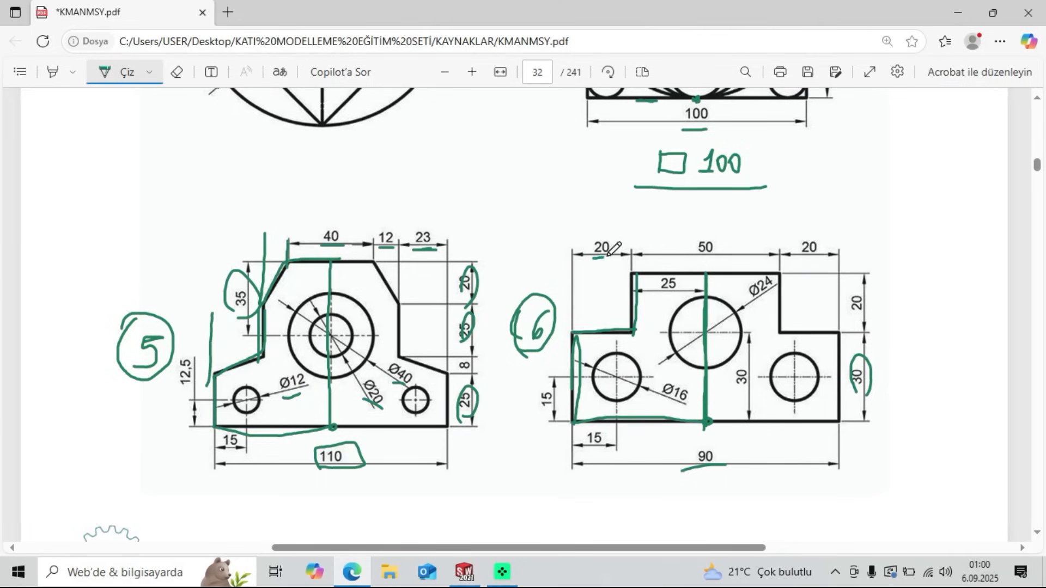
click(464, 572)
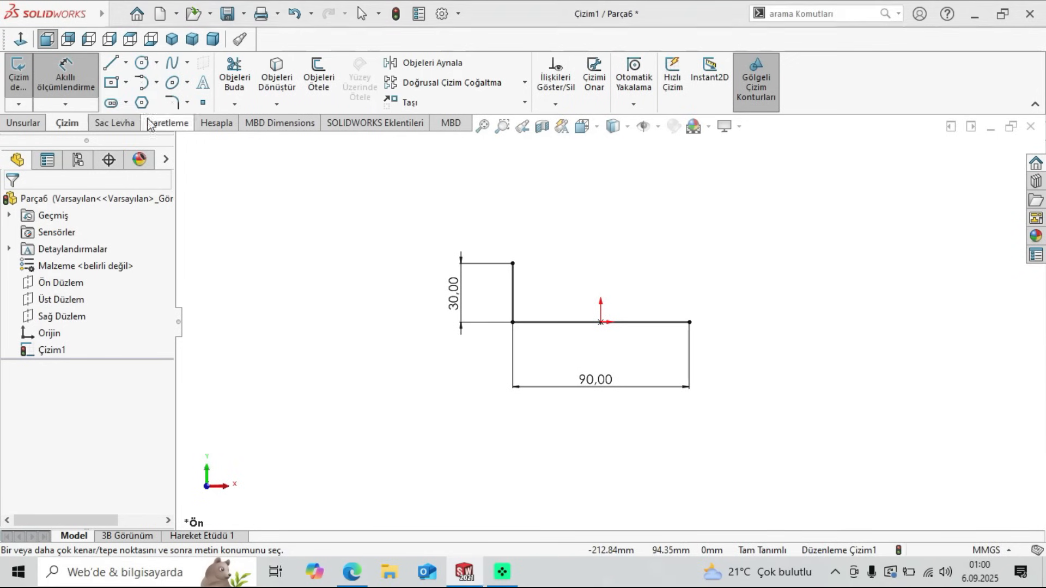
Step: From the left vertical line's upper end, sketch a horizontal line about 23 mm long and a vertical line about 32 mm upward
click(512, 264)
click(558, 263)
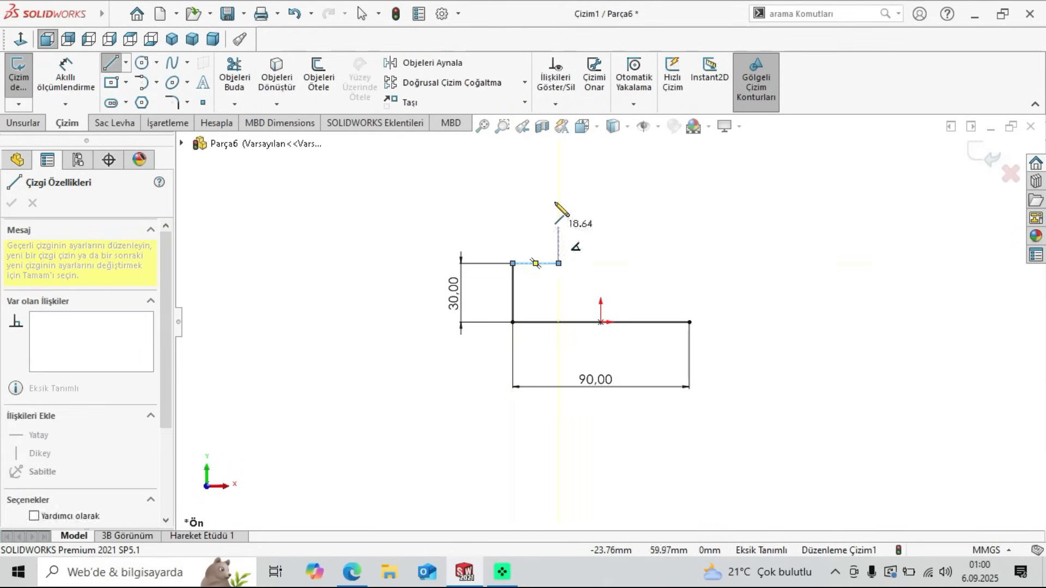
double_click(559, 200)
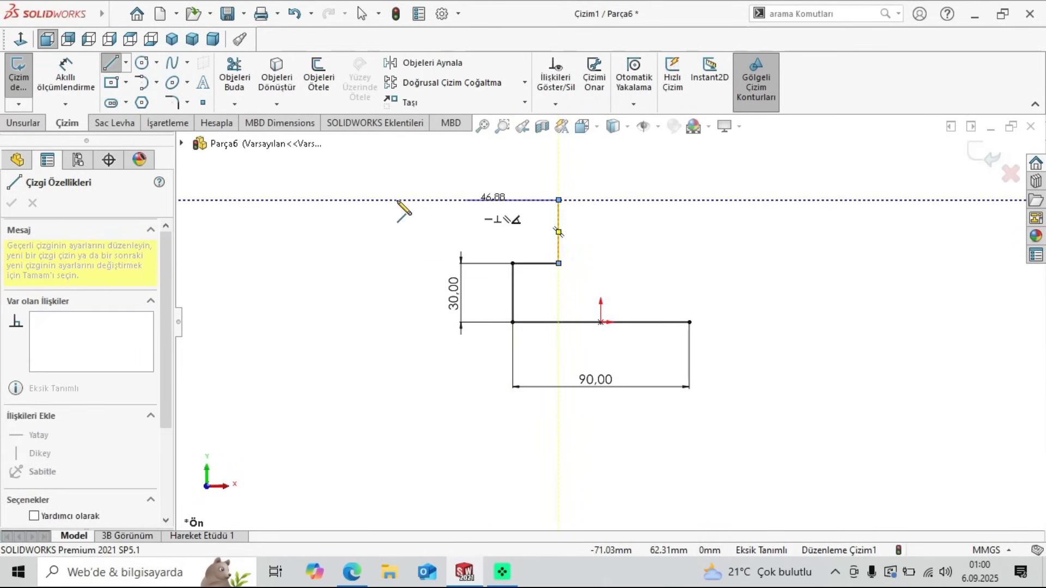
Step: Dimension the step's horizontal line as 20 mm
click(70, 88)
click(535, 265)
click(532, 239)
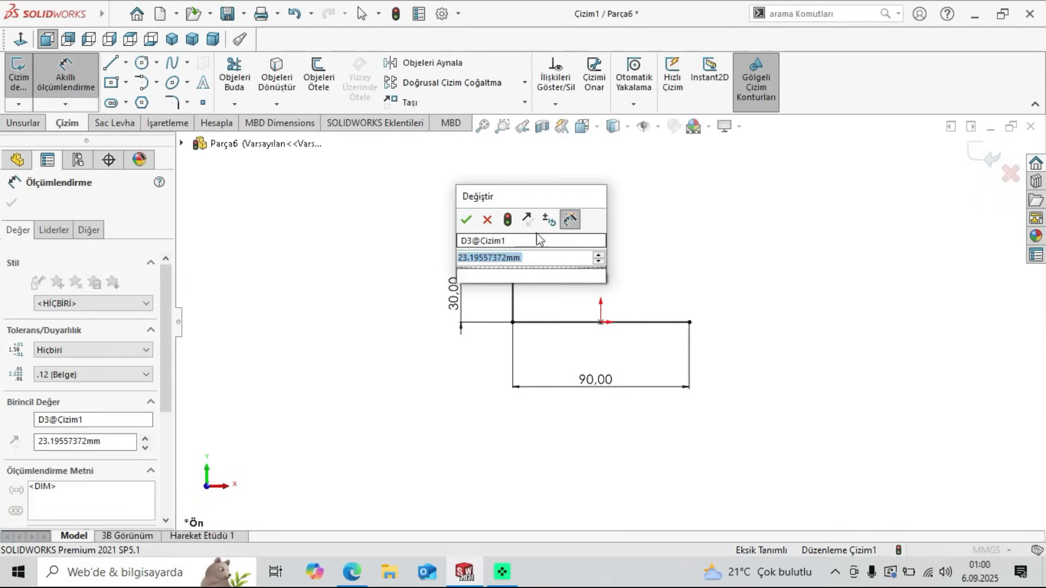
text(30)
key(Return)
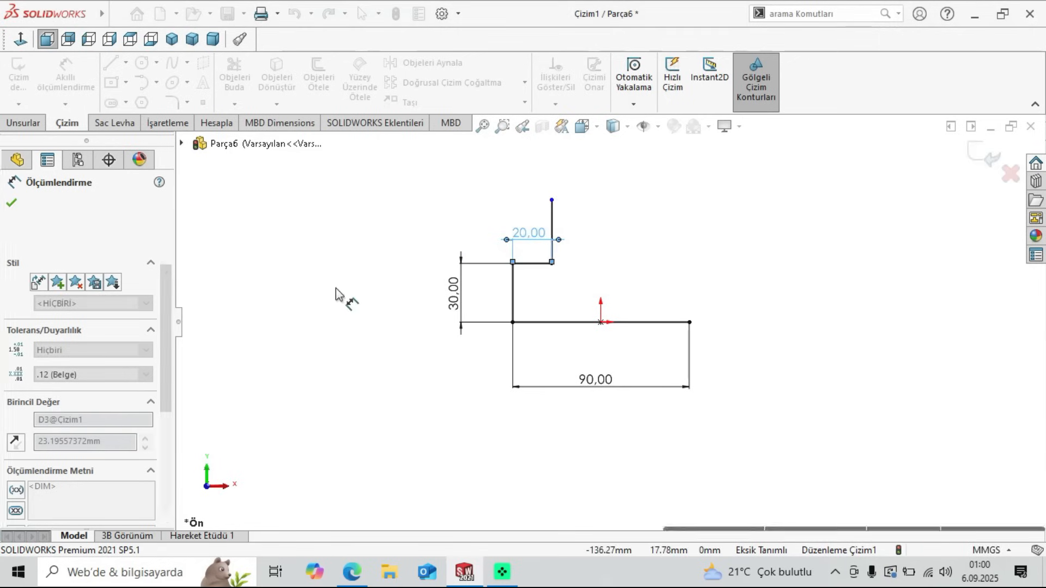
click(335, 289)
Step: Dimension the upper vertical line's height as 20 mm between its two endpoints
click(552, 200)
click(552, 263)
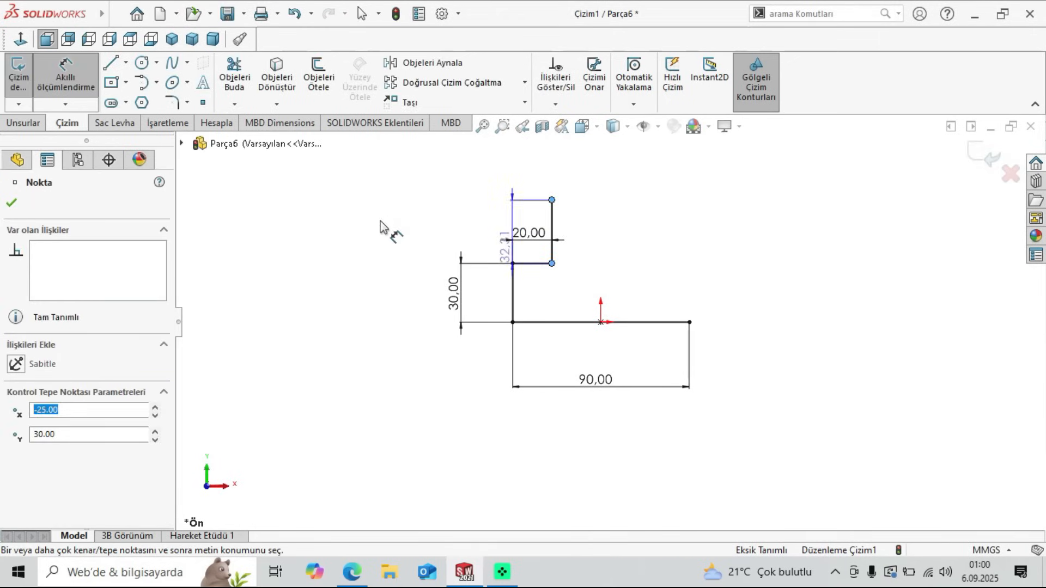
click(360, 231)
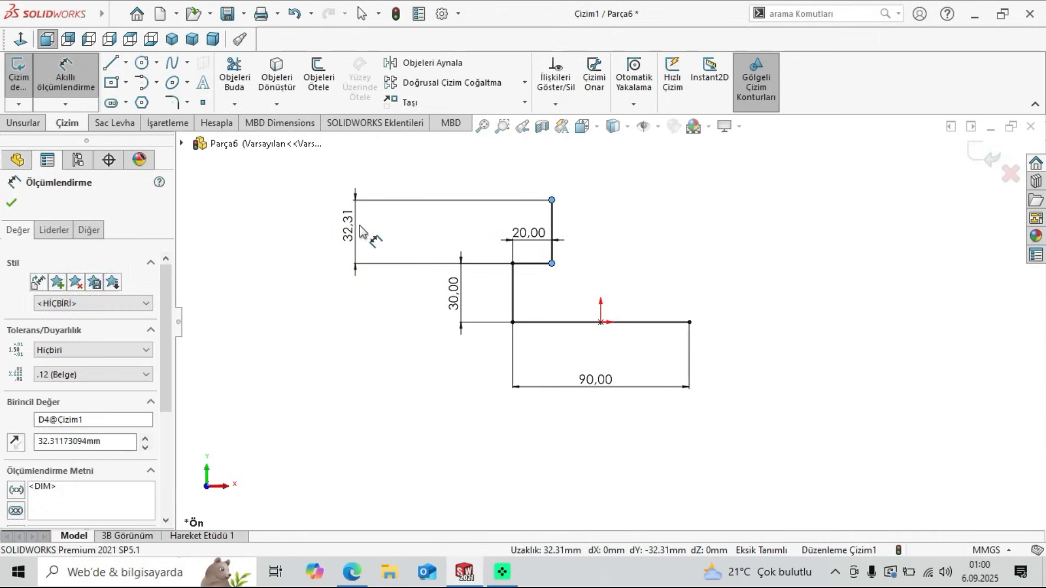
text(20)
key(Return)
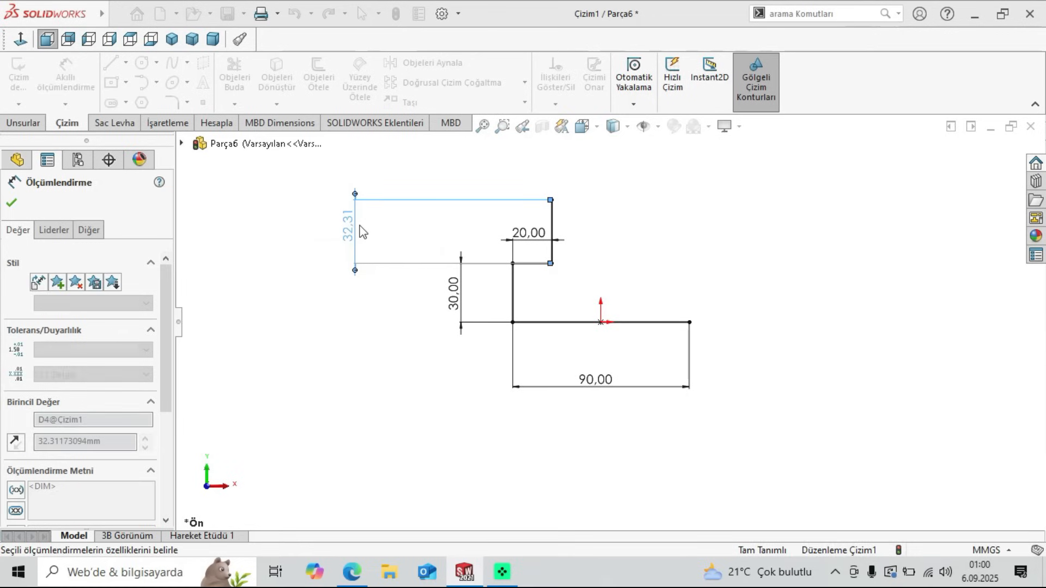
click(355, 366)
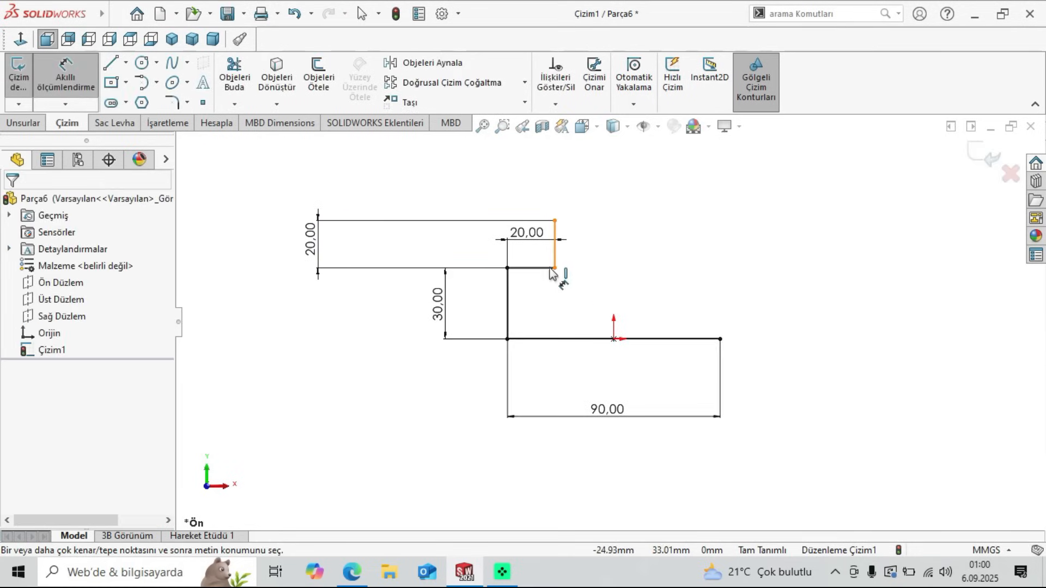
Step: Check exercise 6 in the PDF, and sketch a line about 25 mm from the step's top to the centre and down to the origin
click(352, 572)
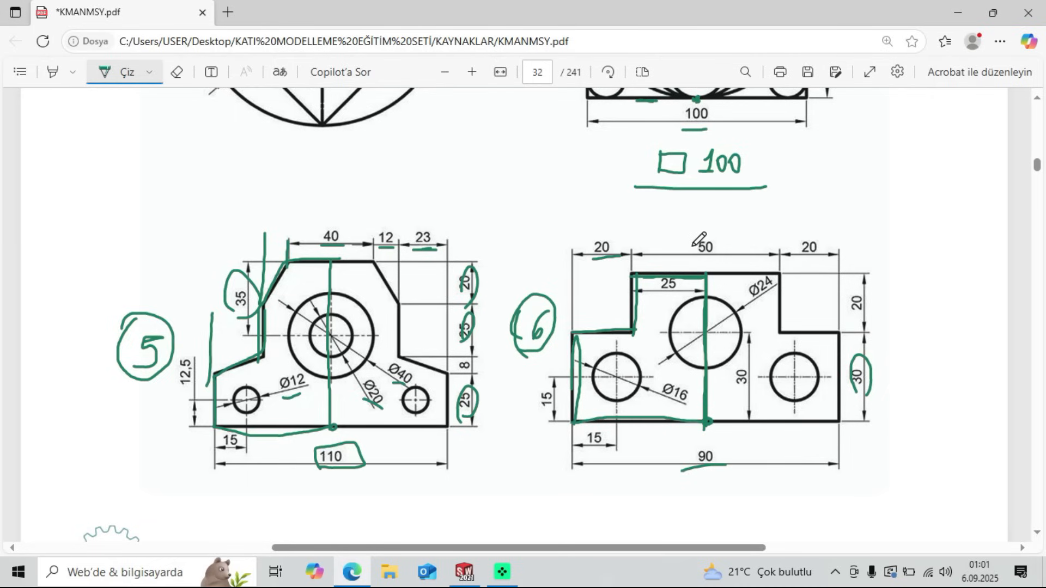
click(464, 573)
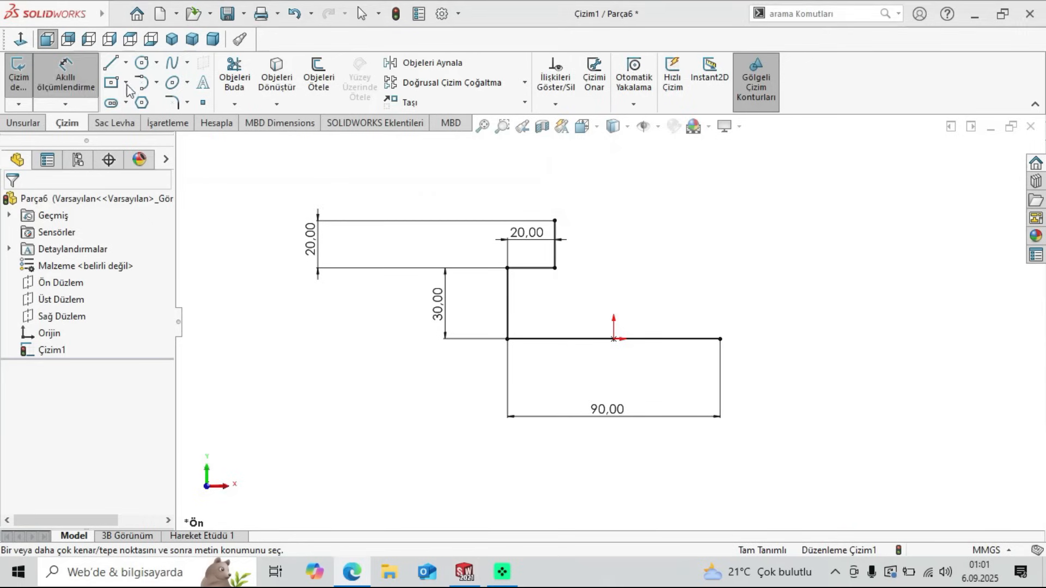
key(l)
click(556, 221)
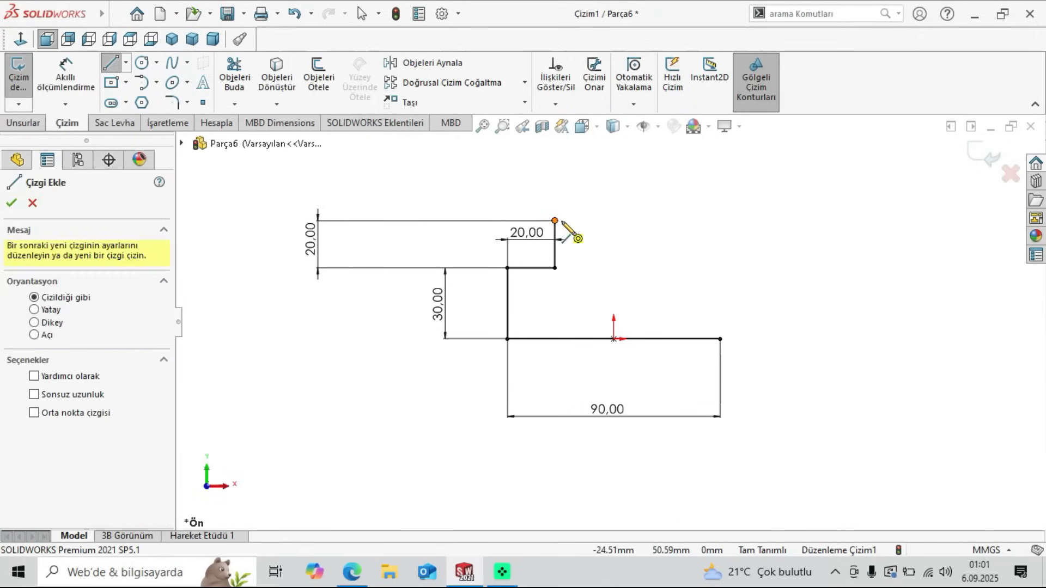
click(614, 220)
click(614, 339)
right_click(331, 185)
click(337, 187)
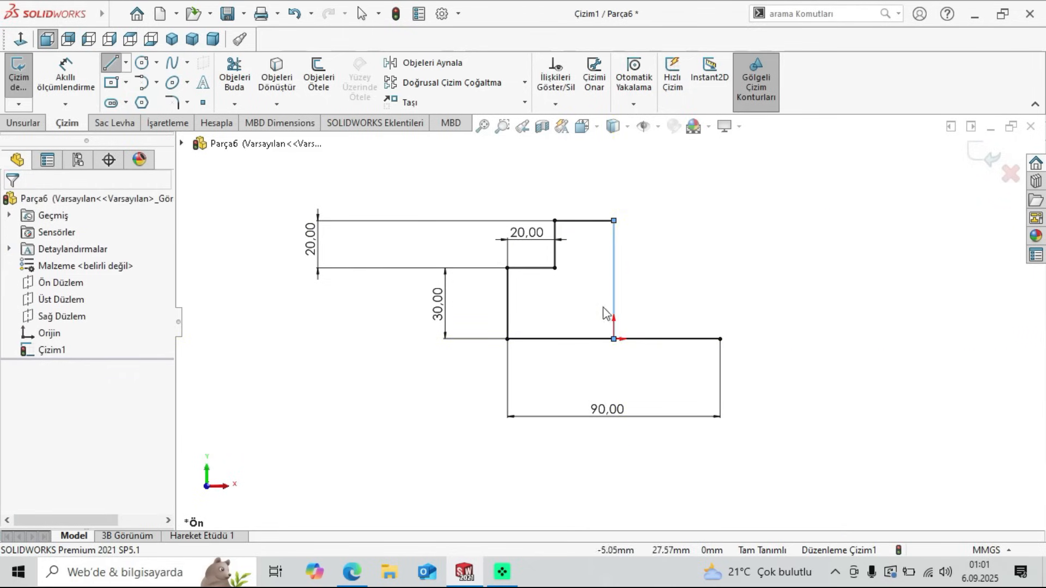
Step: Convert the vertical centre line above the origin to construction geometry
key(Escape)
click(613, 250)
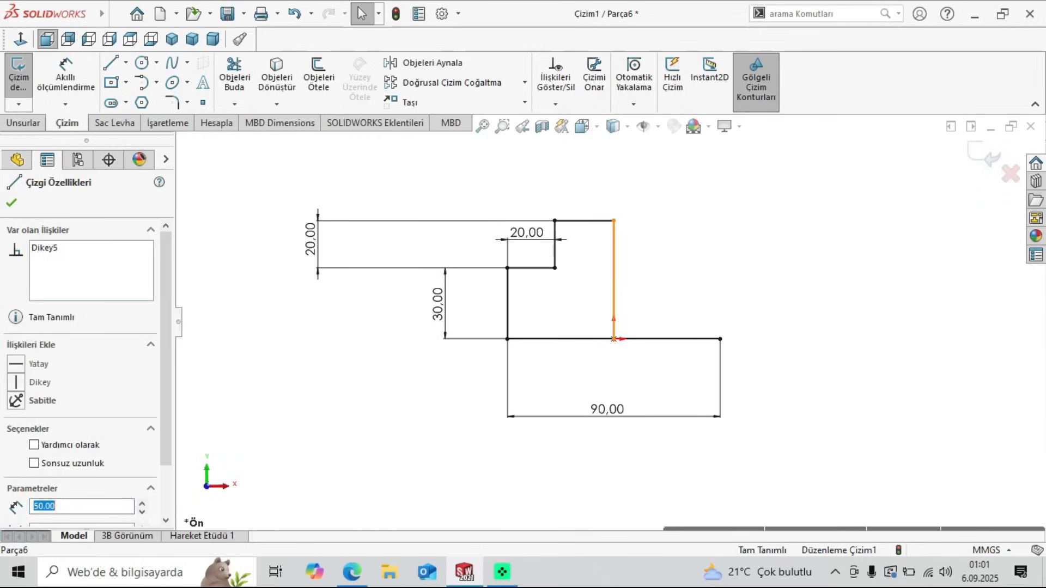
click(681, 207)
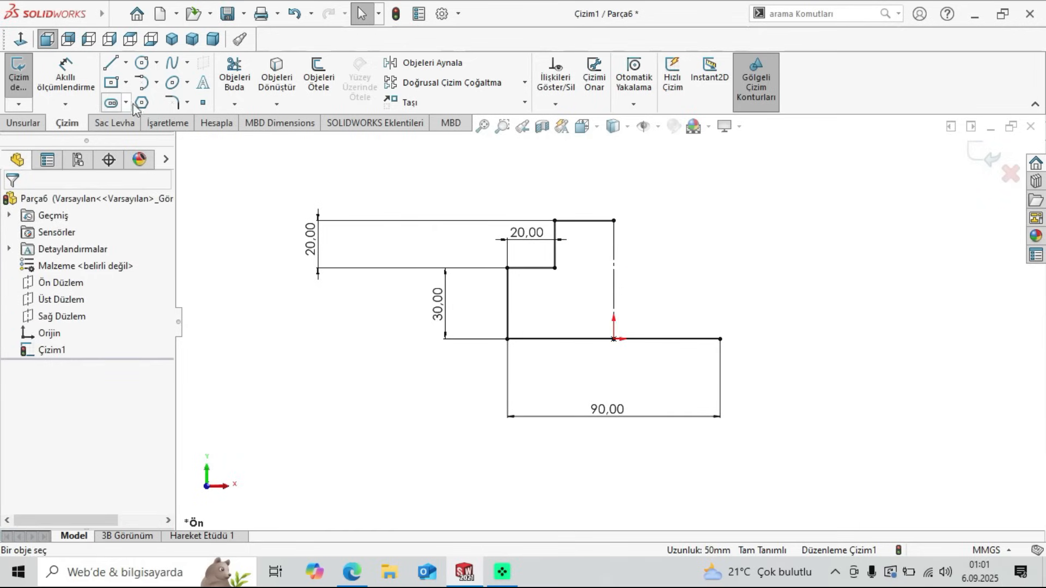
Step: Check the distance from the step's upper corner to the centreline with Smart Dimension, without placing a dimension
click(84, 78)
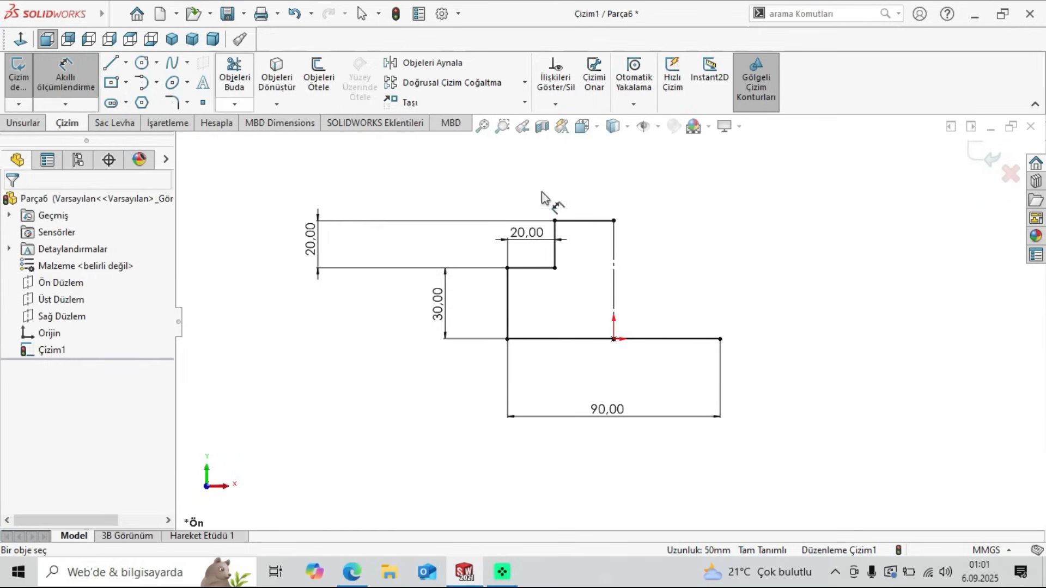
click(554, 220)
click(614, 264)
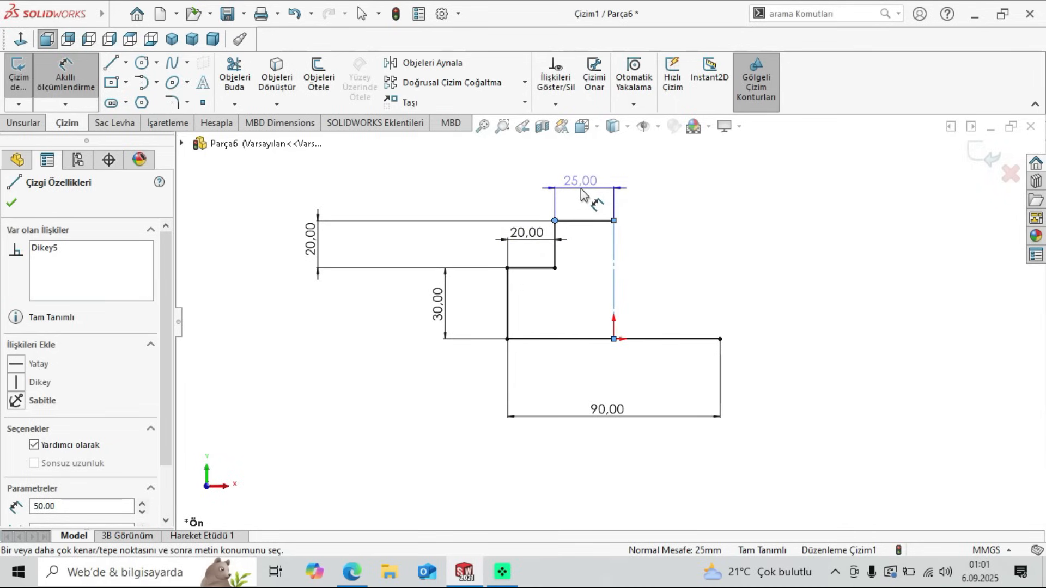
key(Escape)
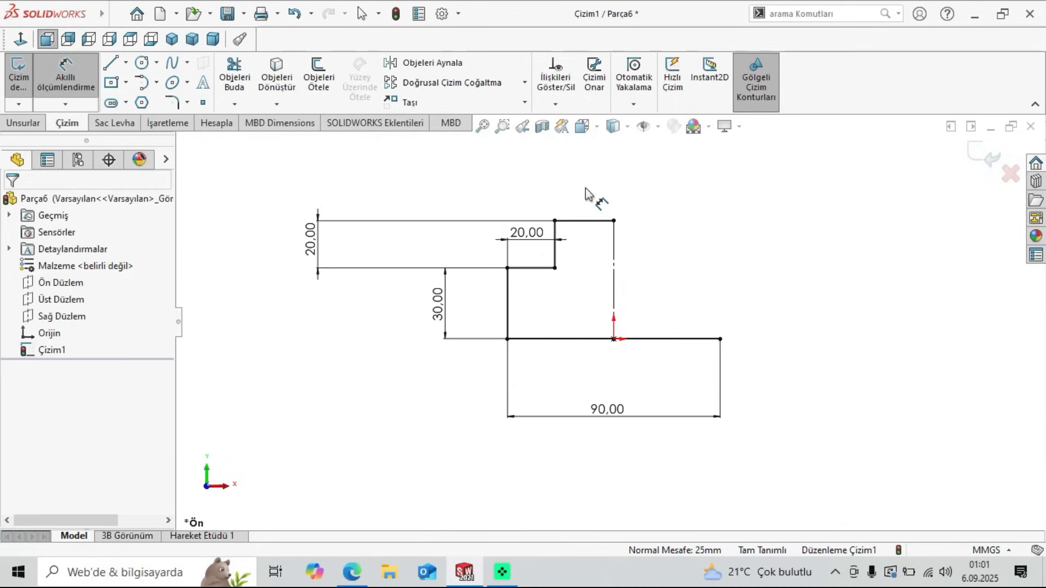
key(Escape)
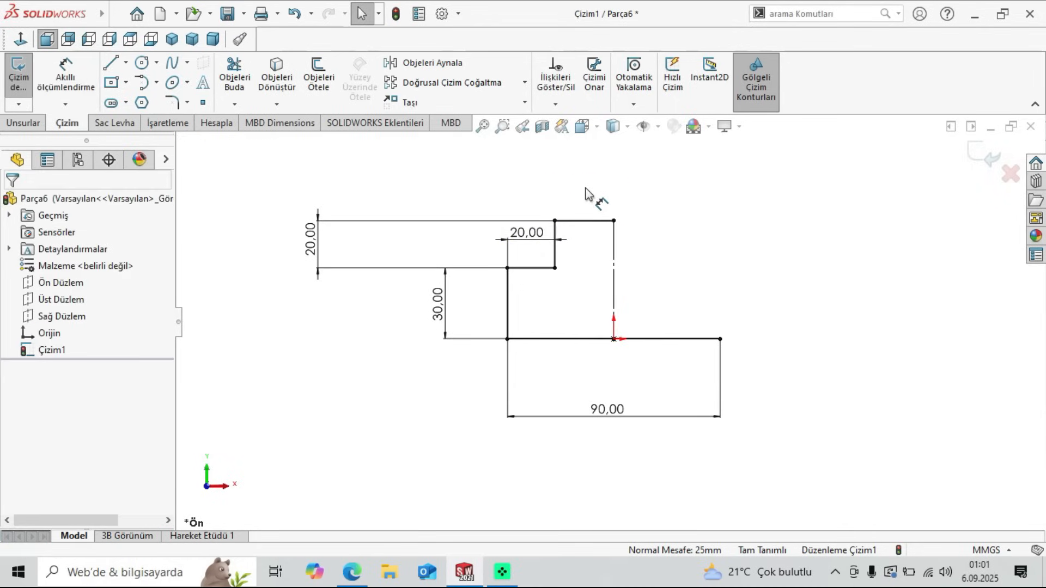
Step: Mark the Ø16 hole and its 15 mm offsets in the PDF, and sketch a circle about 12 mm in diameter inside the lower-left block
click(351, 581)
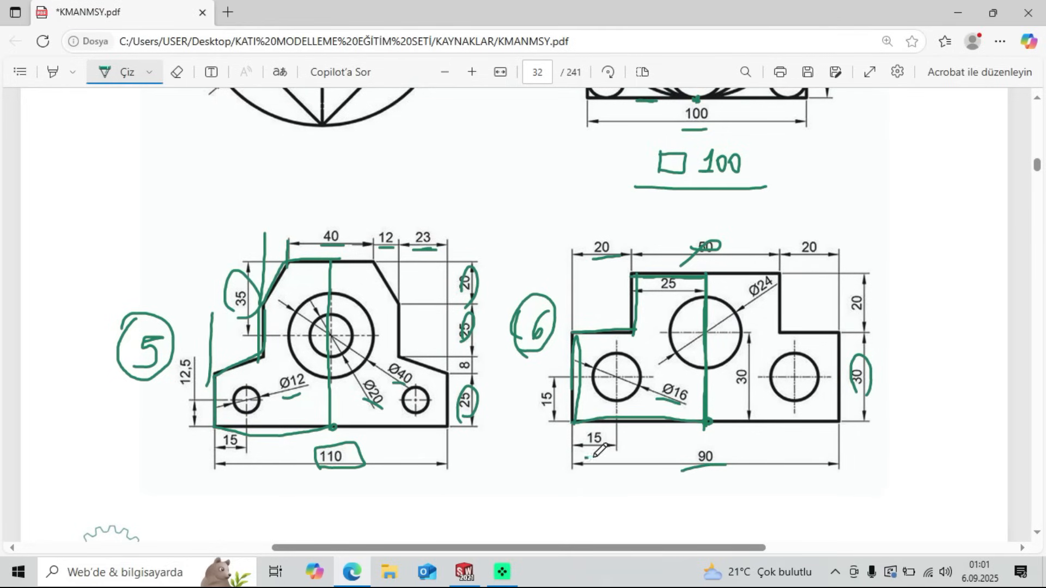
click(465, 572)
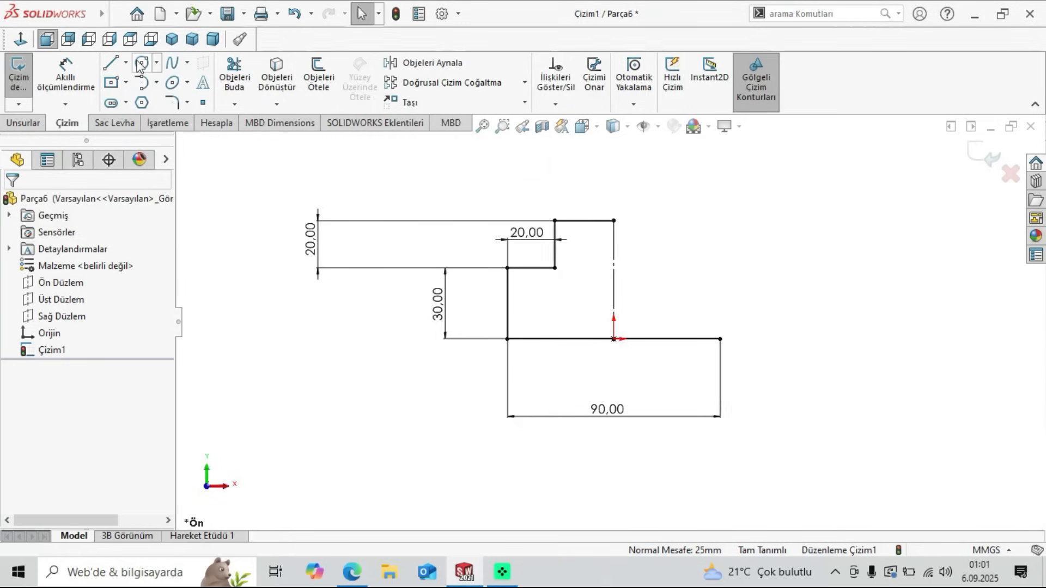
click(538, 308)
click(552, 308)
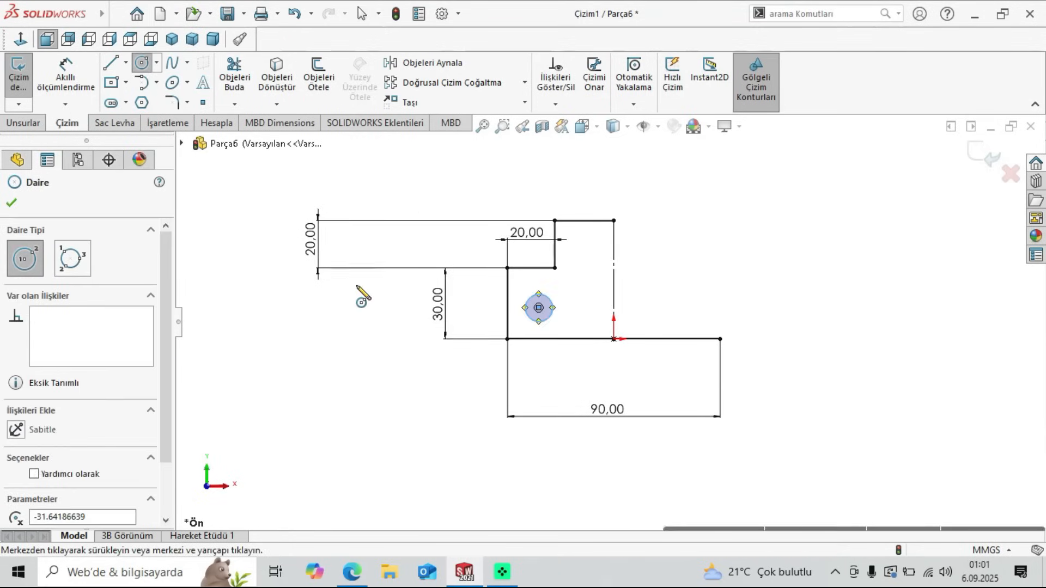
Step: Dimension the circle centre's vertical distance from the base line as 15 mm
click(72, 93)
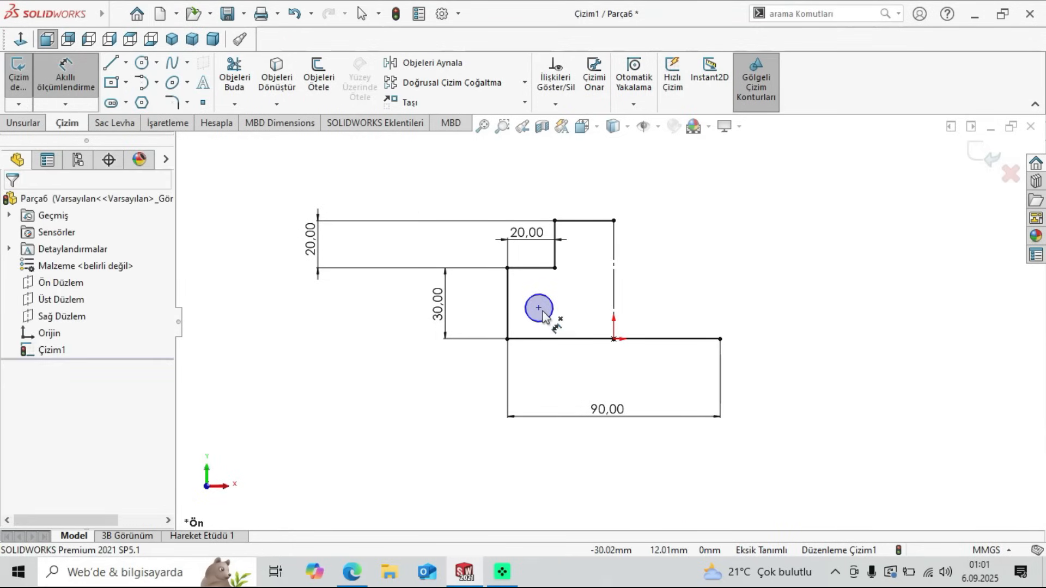
click(552, 329)
click(478, 339)
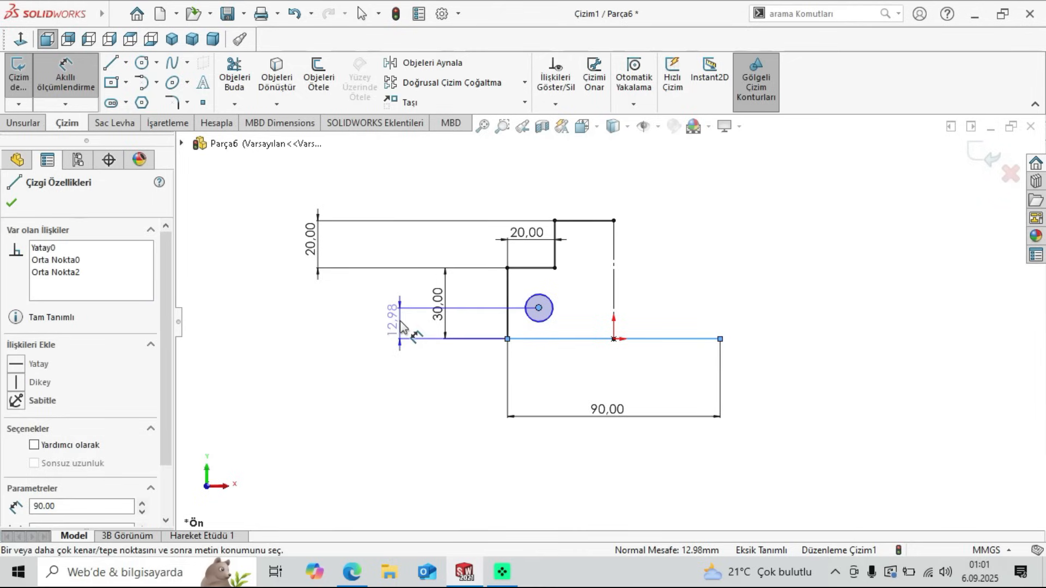
click(409, 424)
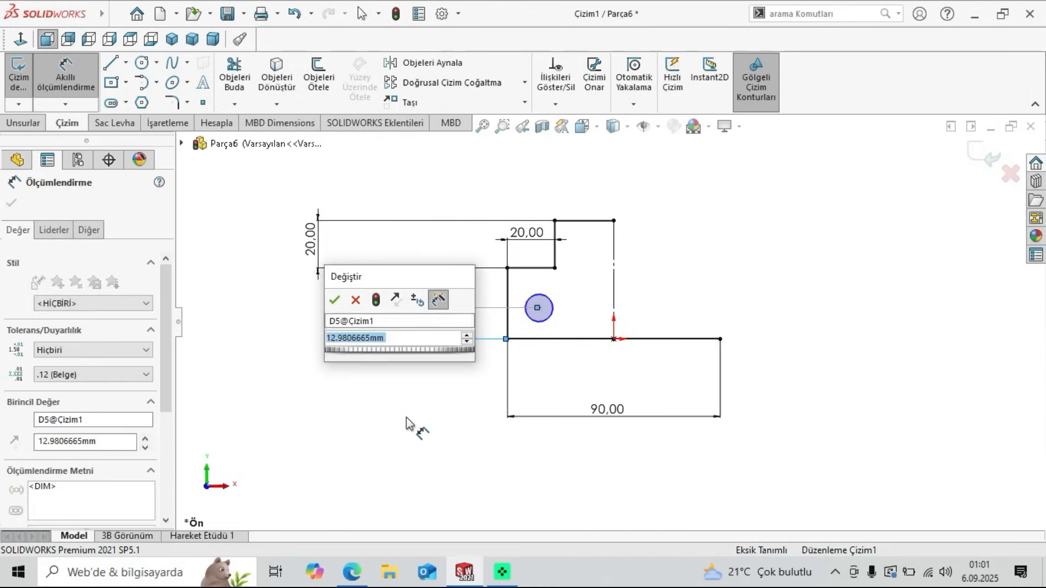
text(15)
key(Return)
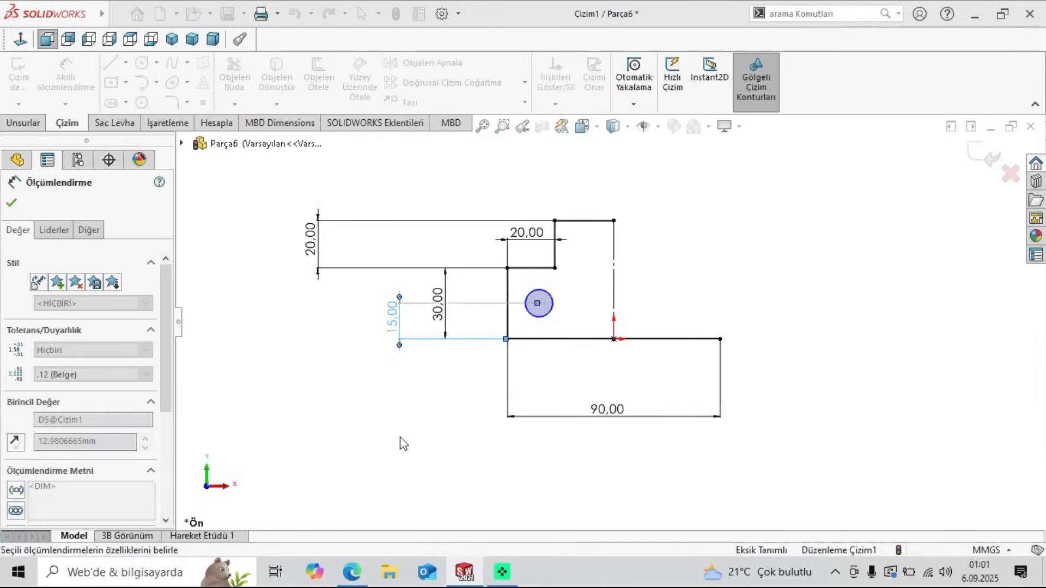
key(Escape)
Step: Dimension the circle centre's horizontal distance from the left vertical line as 15 mm
click(538, 303)
click(508, 325)
click(537, 382)
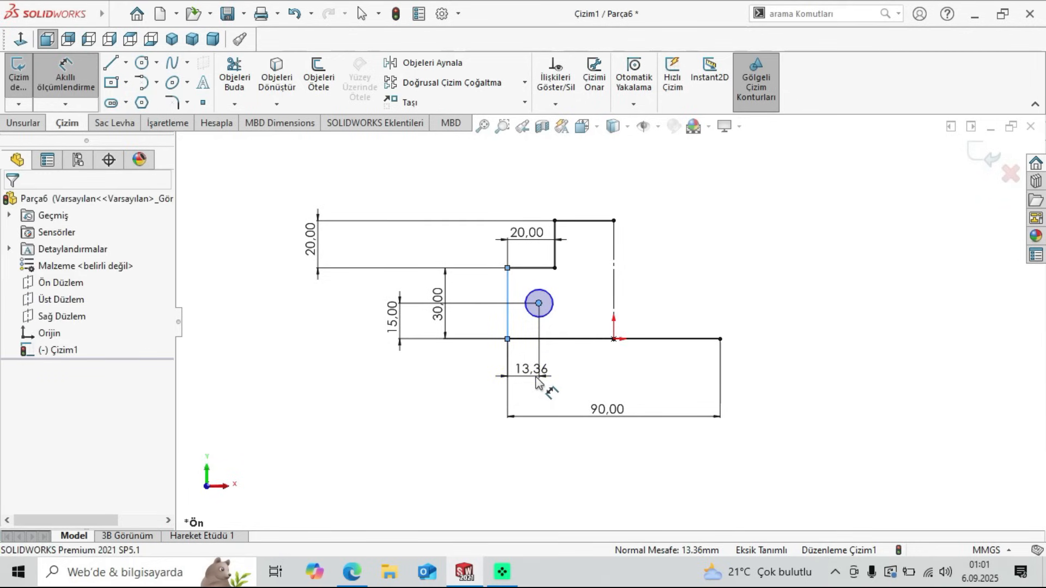
text(10)
key(Return)
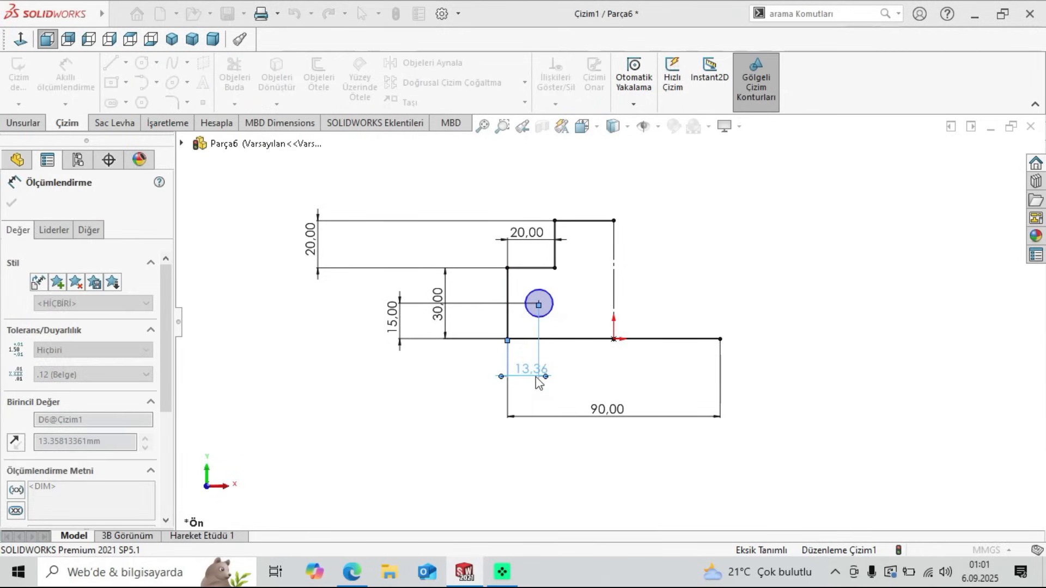
Step: Set the circle's diameter to 16 mm with a diameter dimension
click(542, 308)
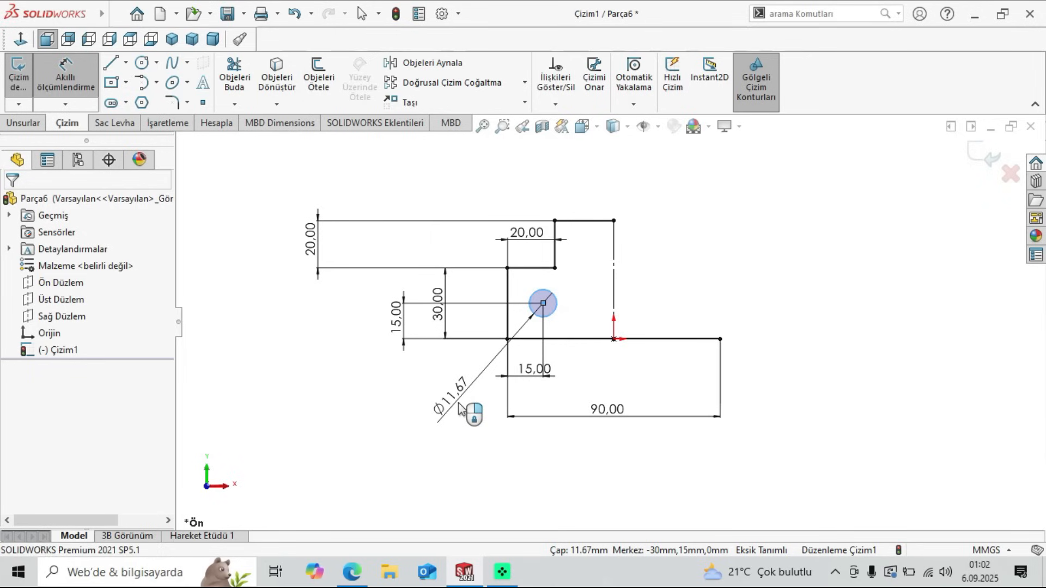
click(459, 406)
text(10)
key(Return)
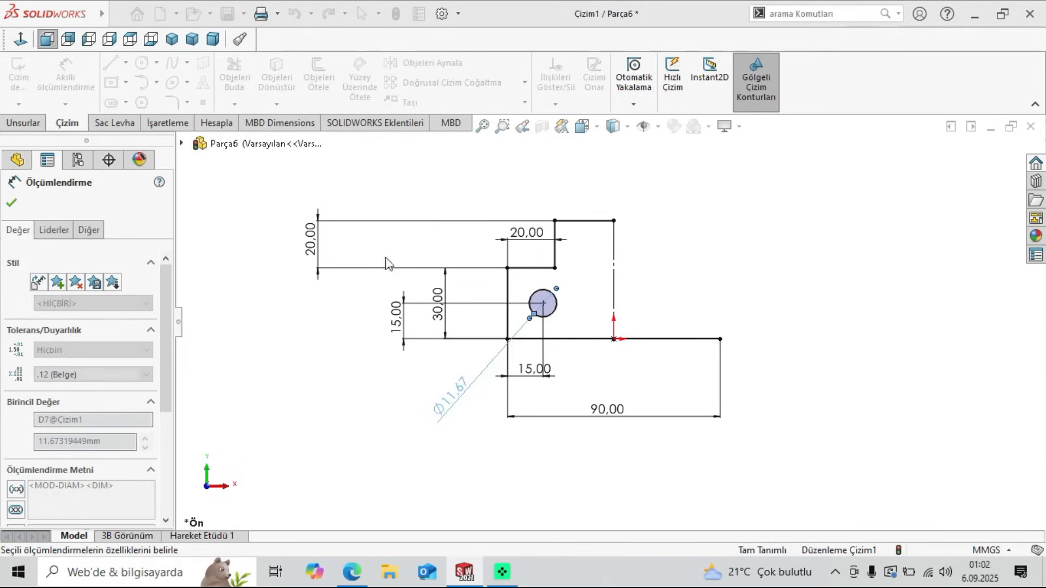
click(12, 203)
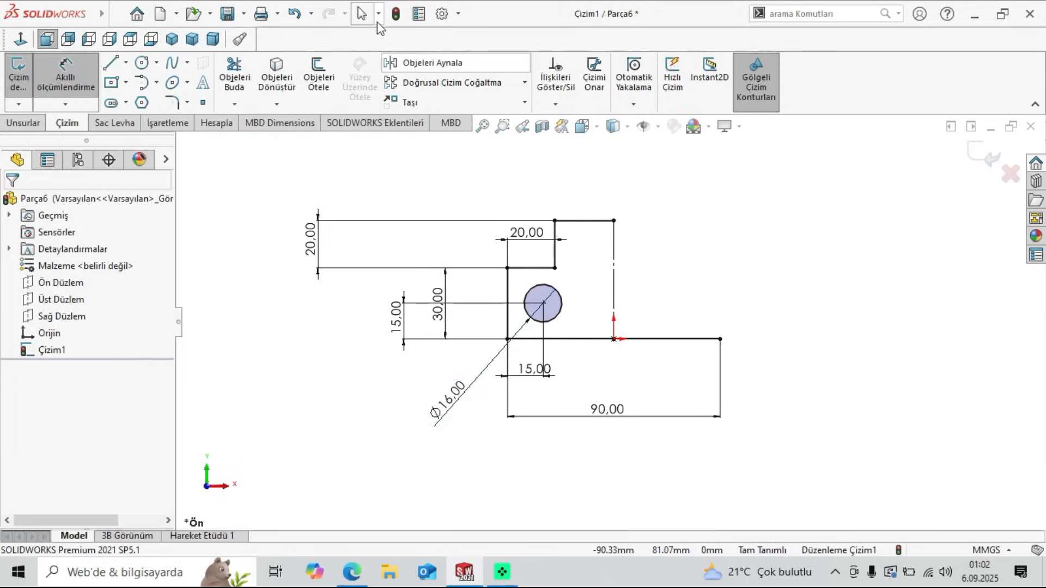
Step: Mirror the four left profile lines and the 16 mm circle about the vertical construction centreline, keeping the originals
click(422, 68)
click(572, 221)
click(556, 259)
click(531, 268)
click(507, 305)
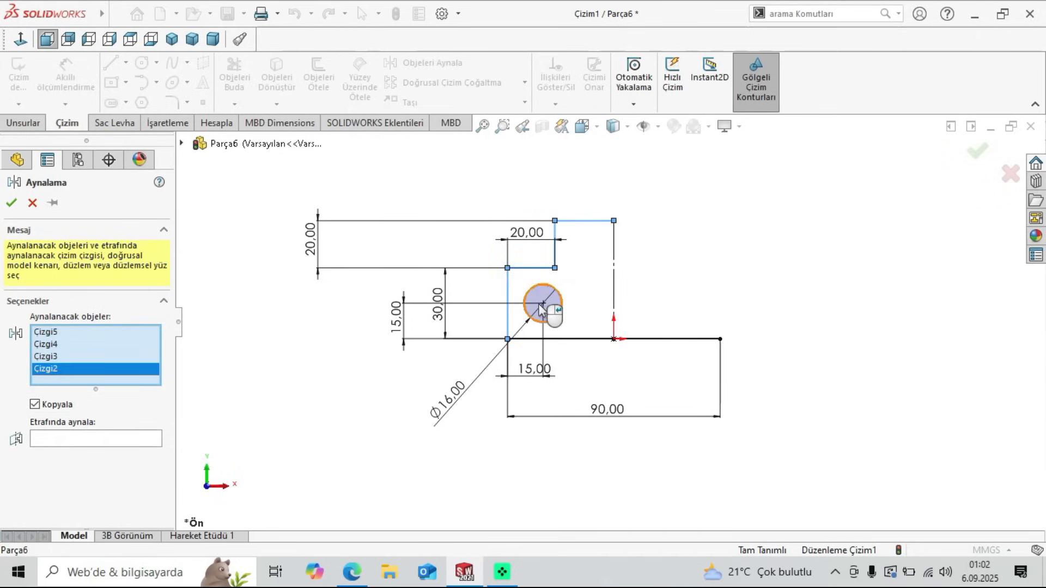
click(560, 322)
click(96, 450)
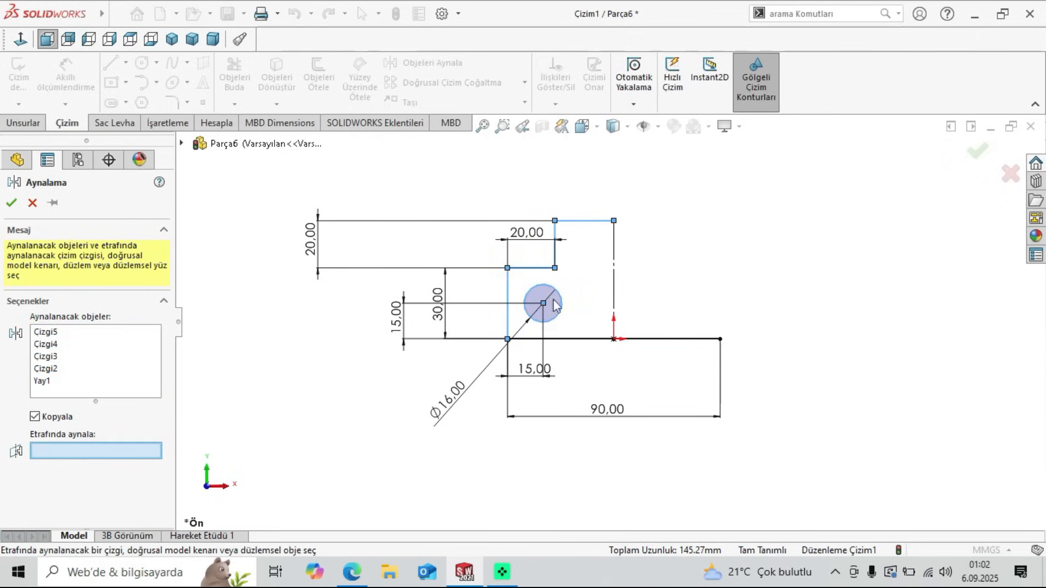
click(615, 279)
key(Return)
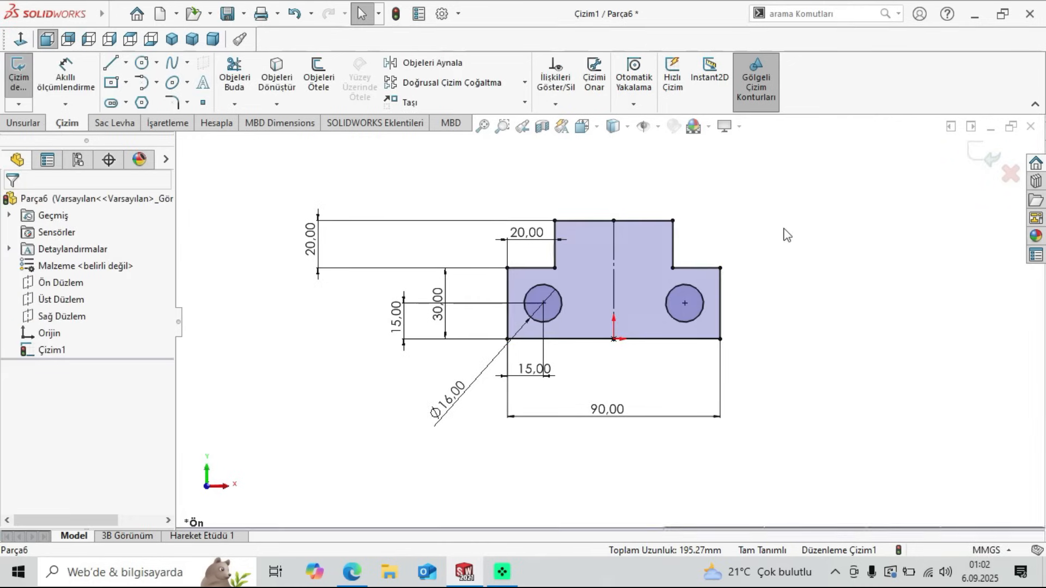
Step: Switch to the PDF in Edge, erase the pen marks over exercise 6's outline, and mark its 50, 25, Ø24 and 30 dimensions
scroll(649, 235, down, 2)
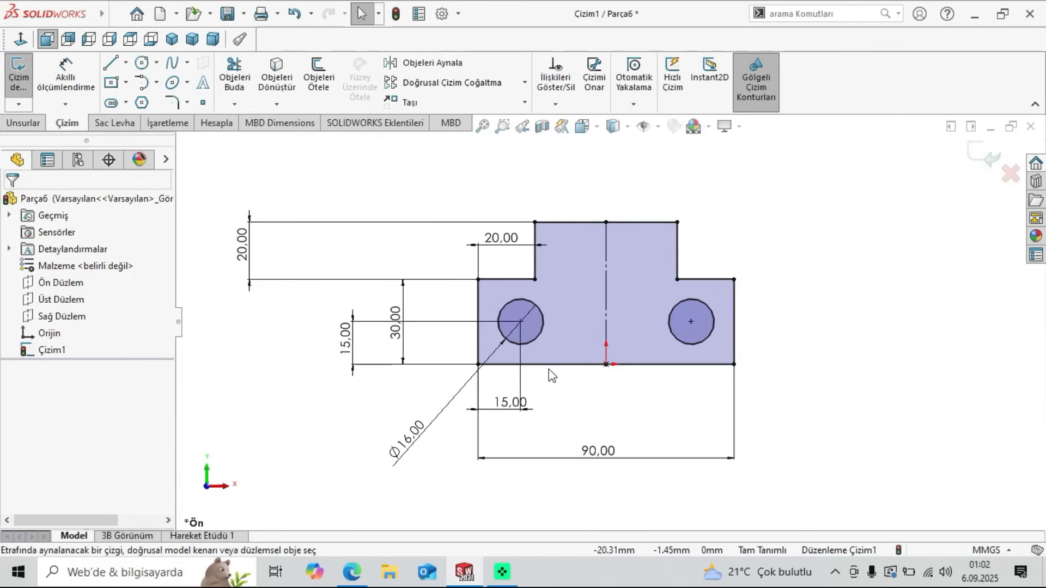
click(352, 572)
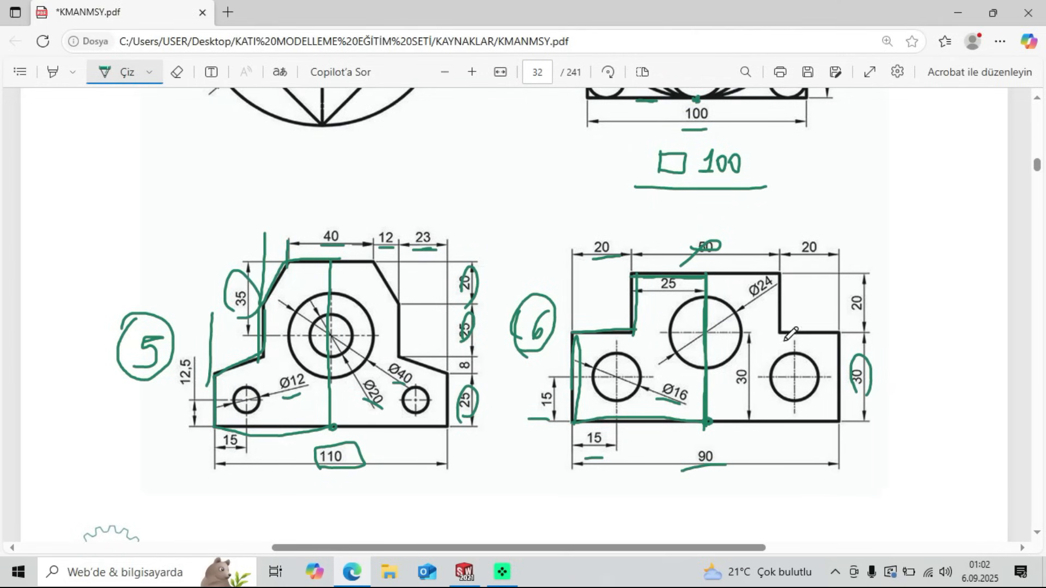
click(176, 72)
mouse_move(714, 294)
mouse_down()
mouse_move(665, 309)
mouse_move(579, 402)
mouse_up()
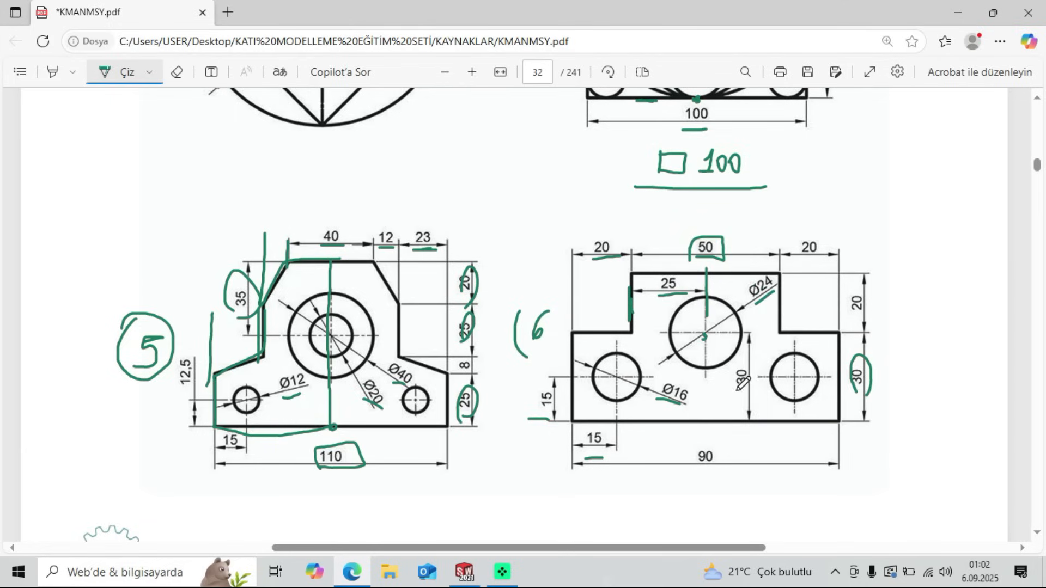
Step: Switch to SOLIDWORKS and sketch a circle about 21 mm in diameter centred on the vertical centreline, about 32 mm above the base line
click(464, 571)
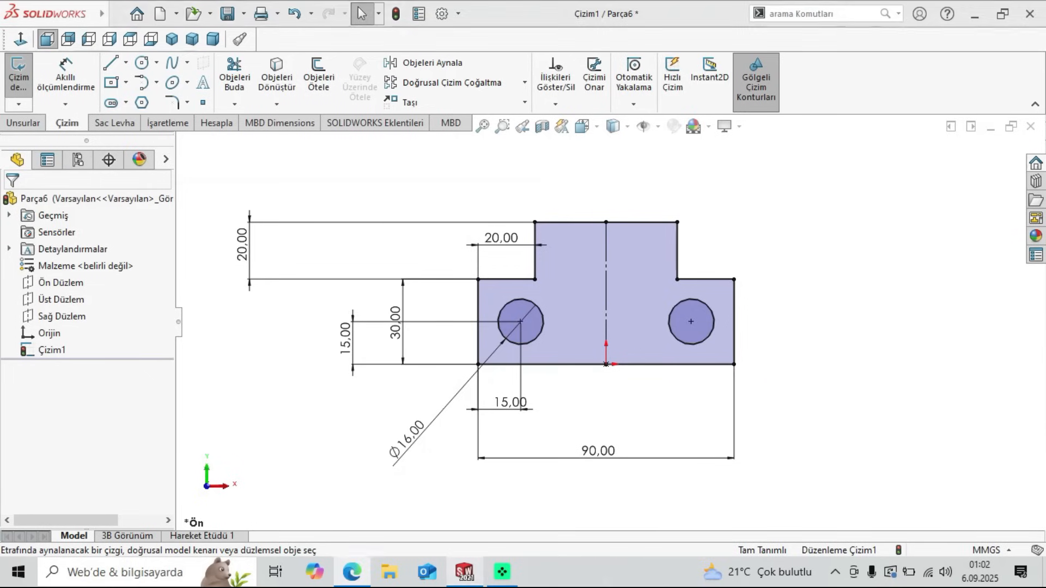
click(141, 62)
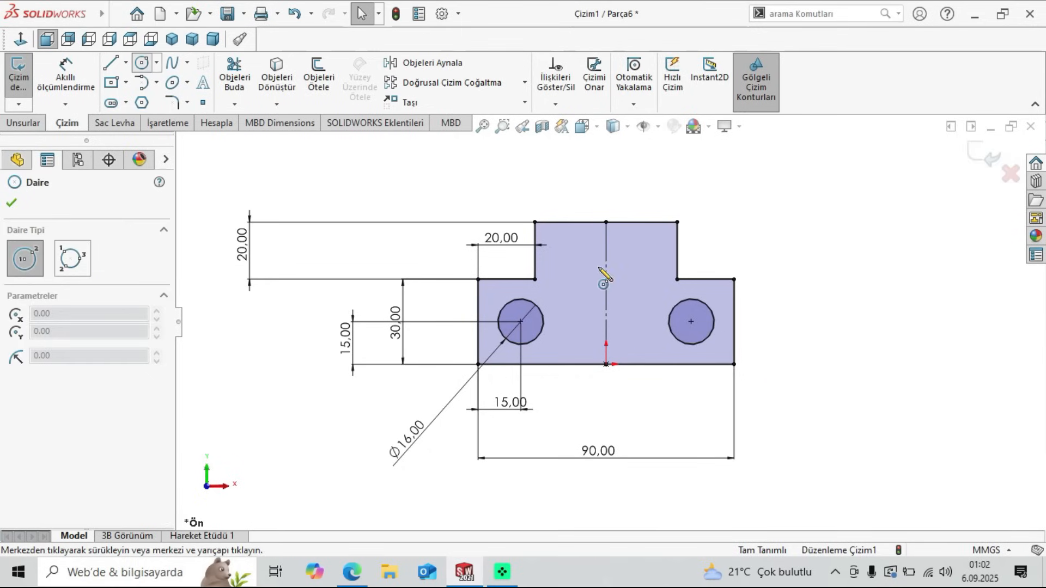
click(606, 273)
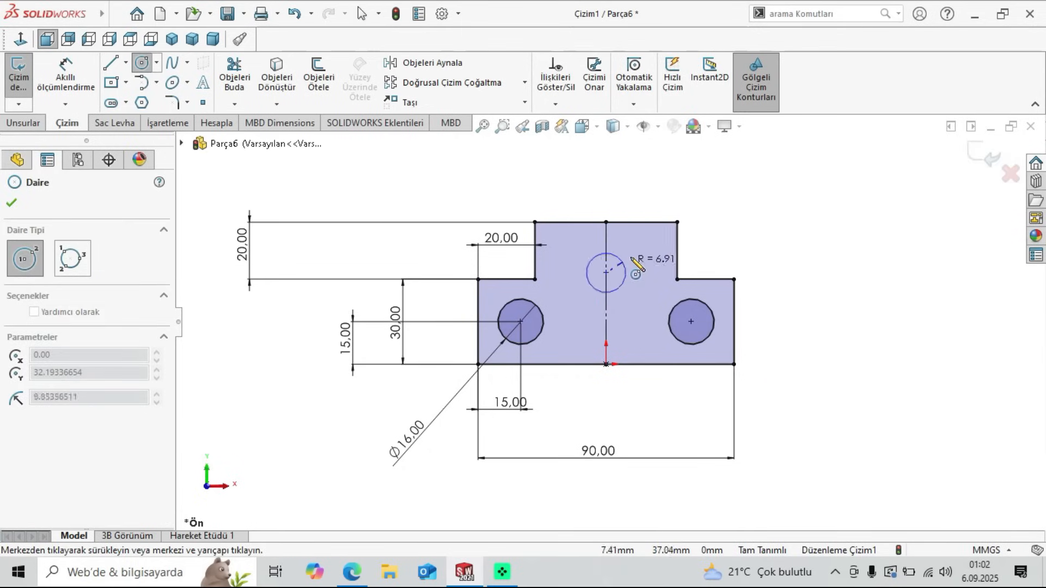
click(627, 252)
right_click(349, 207)
click(364, 208)
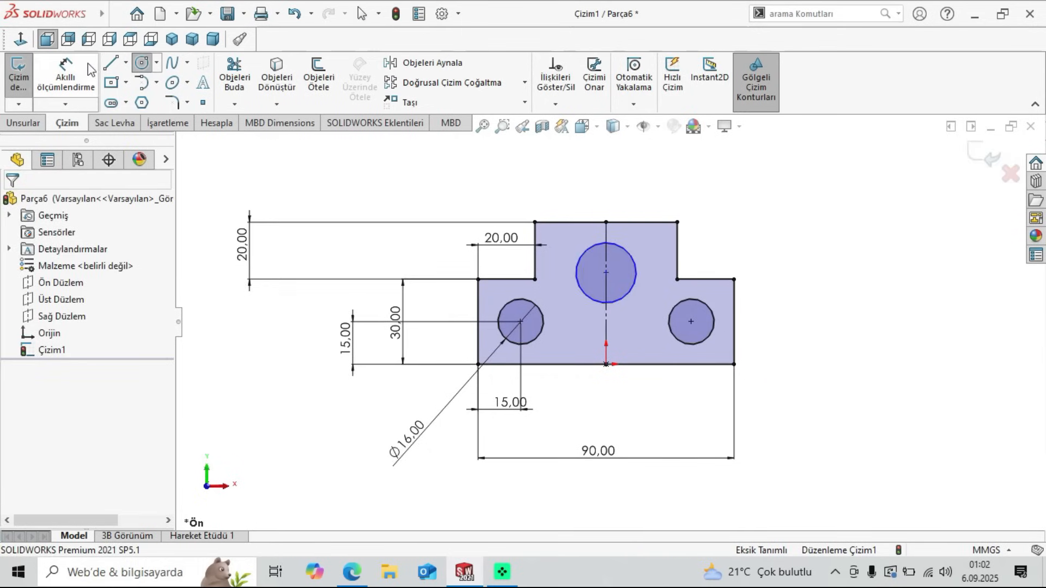
Step: Dimension the central circle's centre 30 mm above the origin
click(76, 71)
click(607, 300)
click(606, 364)
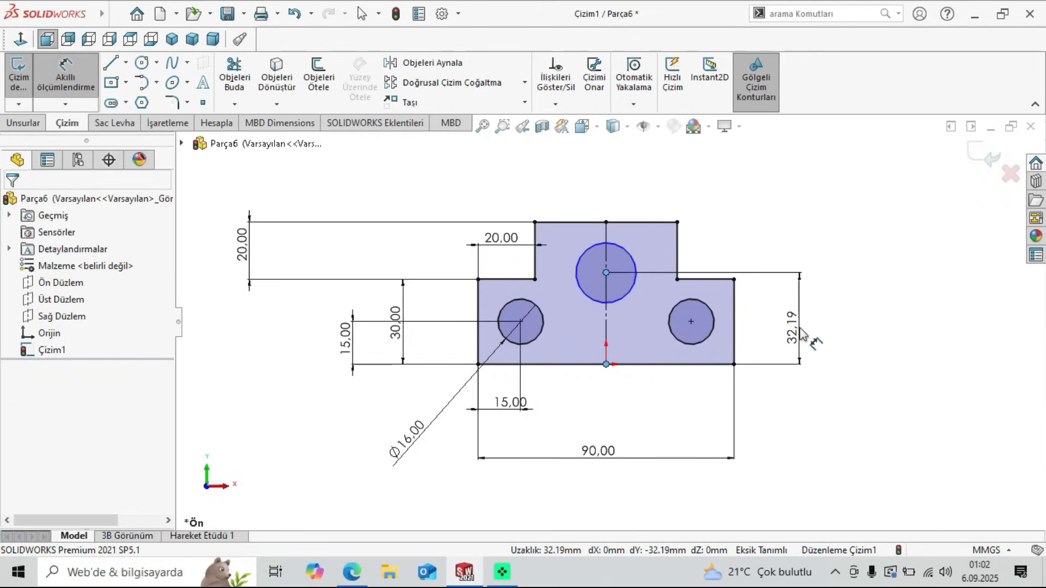
click(801, 332)
text(30)
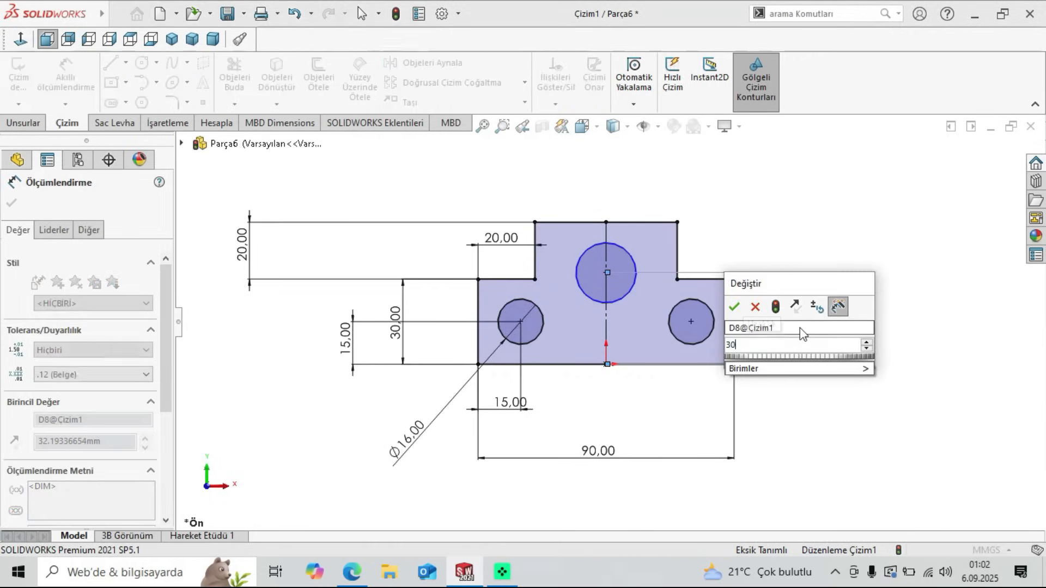
key(Return)
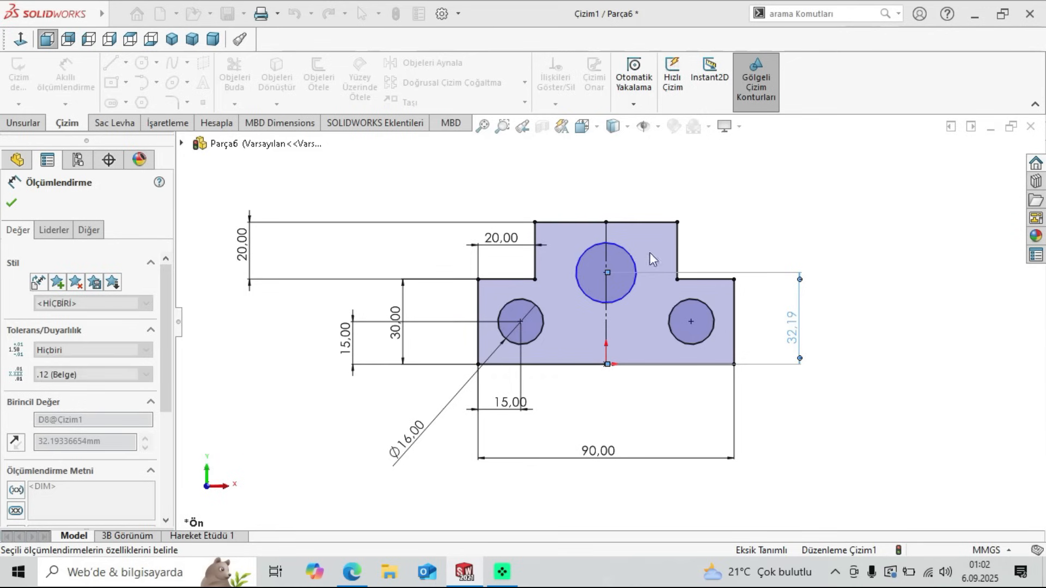
Step: Set the central circle's diameter to 24 mm with a diameter dimension and check the sketch against exercise 6 in the PDF
click(629, 257)
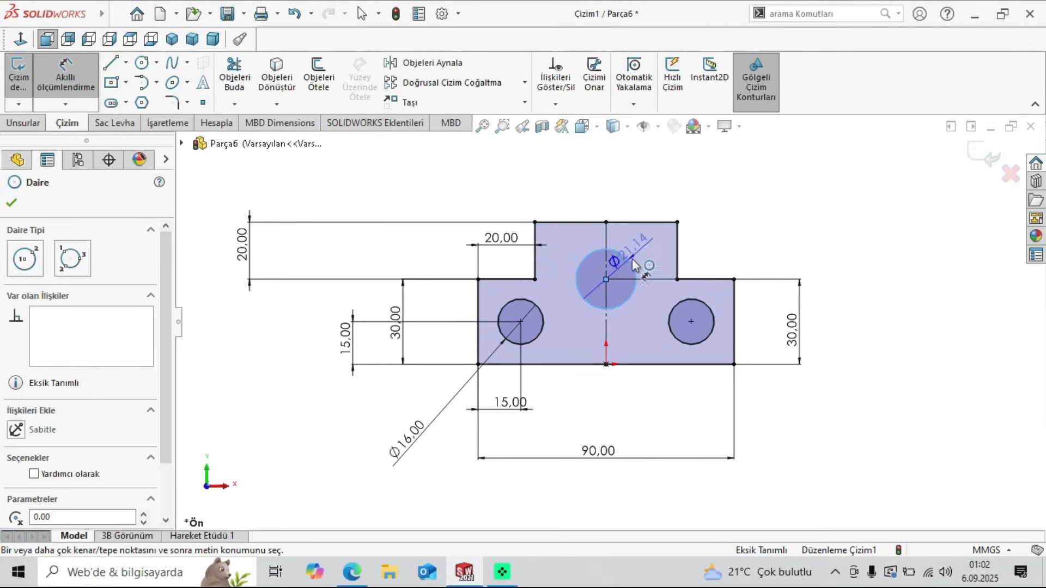
click(680, 195)
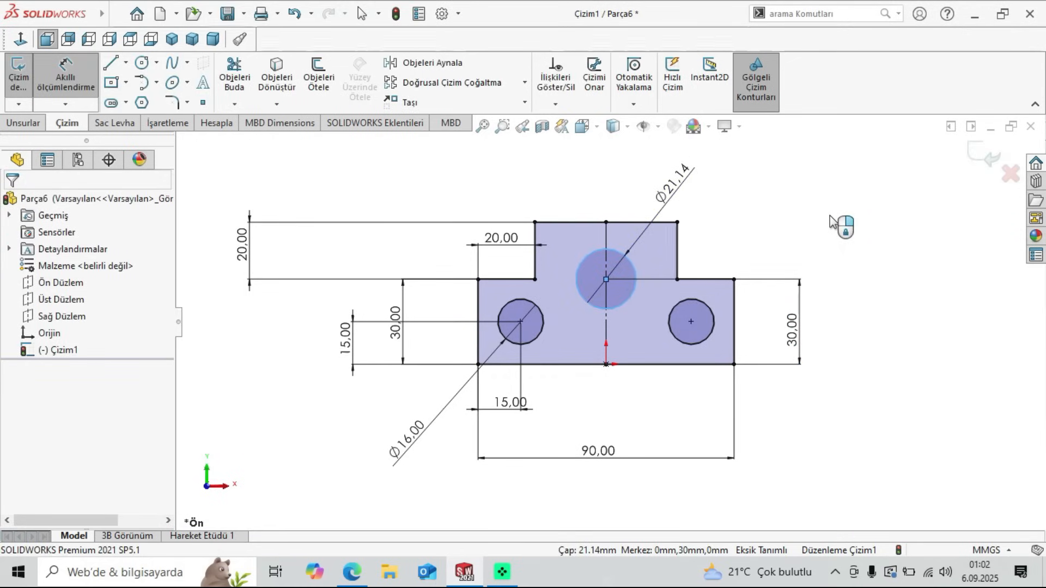
text(24)
key(Return)
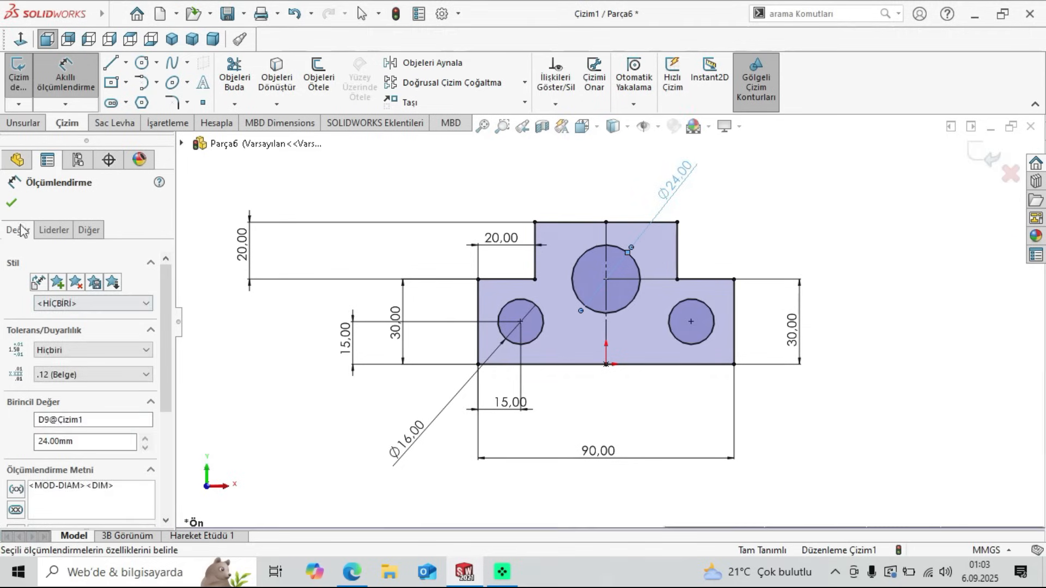
click(11, 202)
click(352, 572)
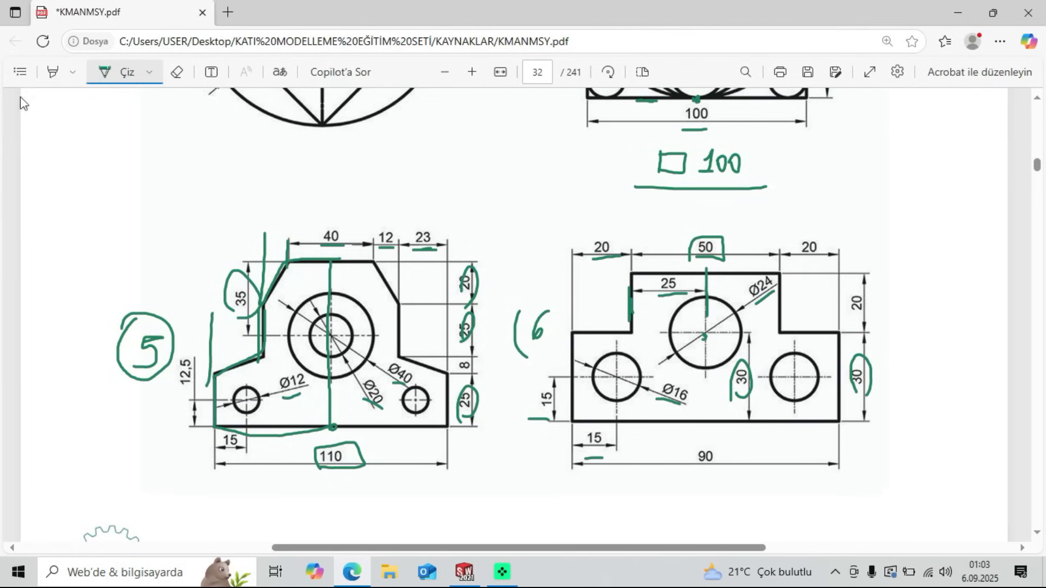
click(464, 572)
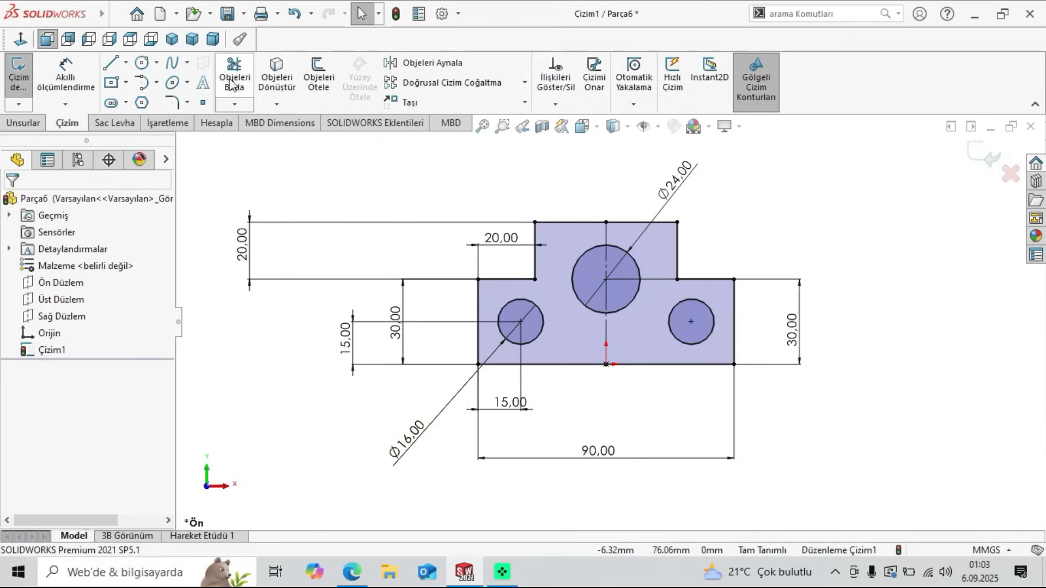
click(171, 39)
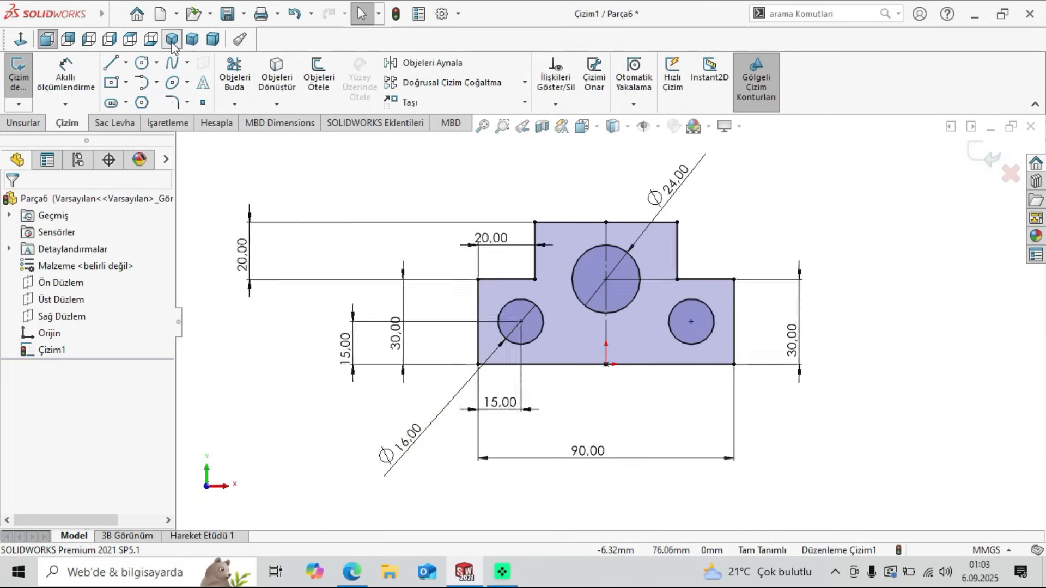
click(25, 123)
click(29, 87)
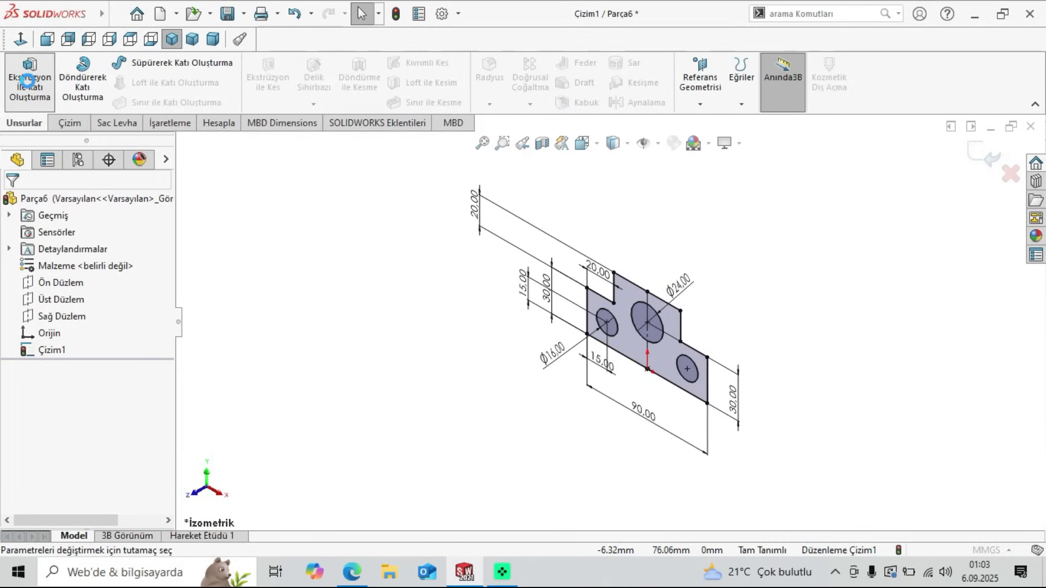
click(27, 203)
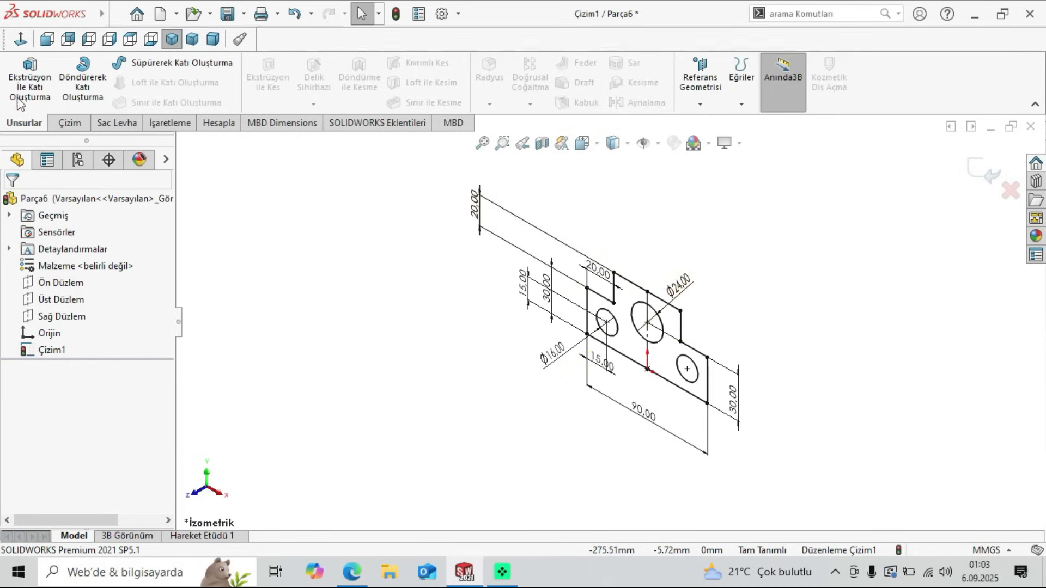
Step: Extrude the stepped profile with its three holes as a blind extrusion 10 mm deep from the sketch plane
click(19, 40)
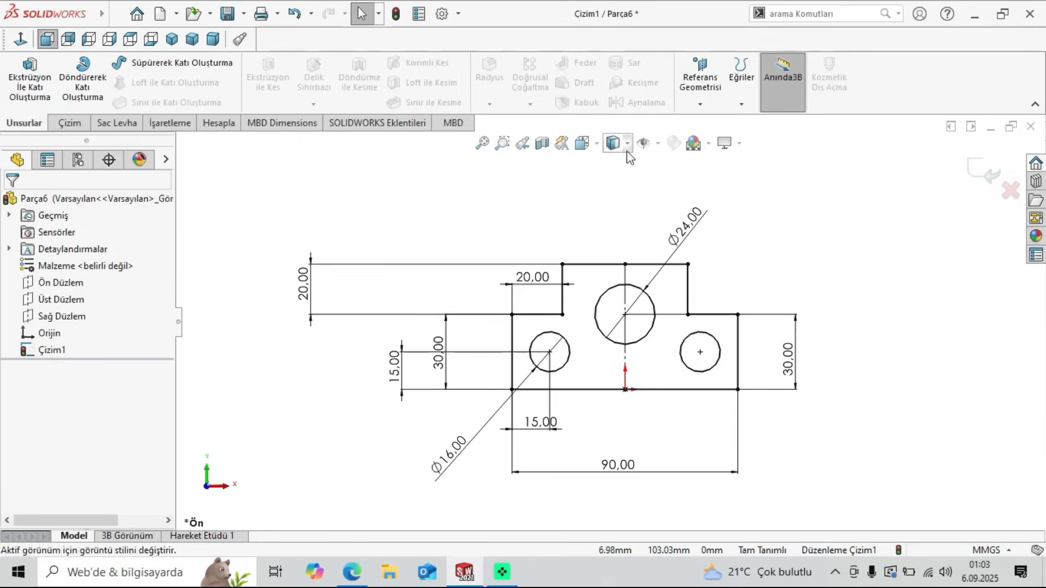
click(613, 143)
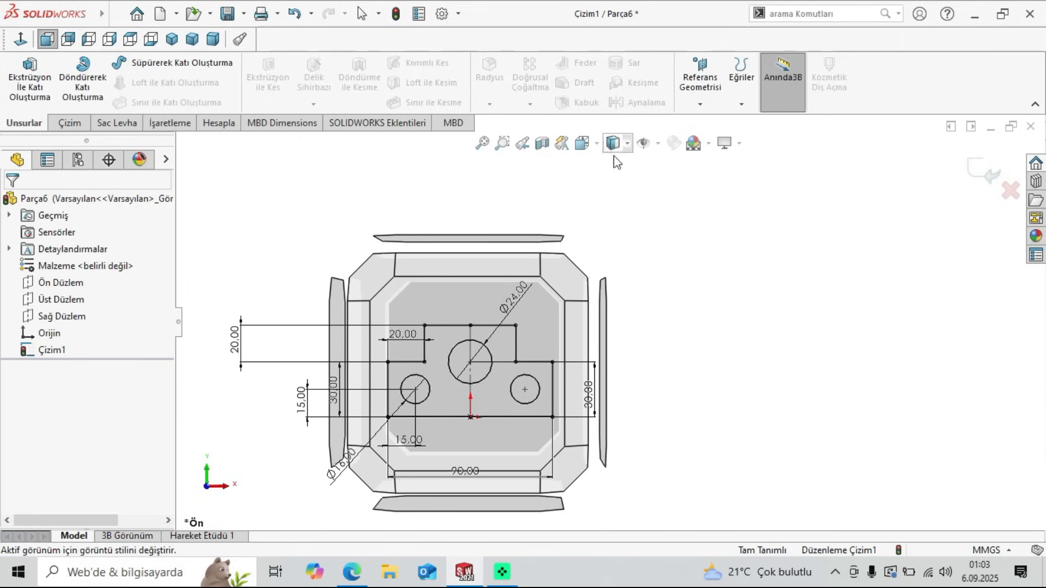
click(597, 144)
click(597, 144)
click(597, 143)
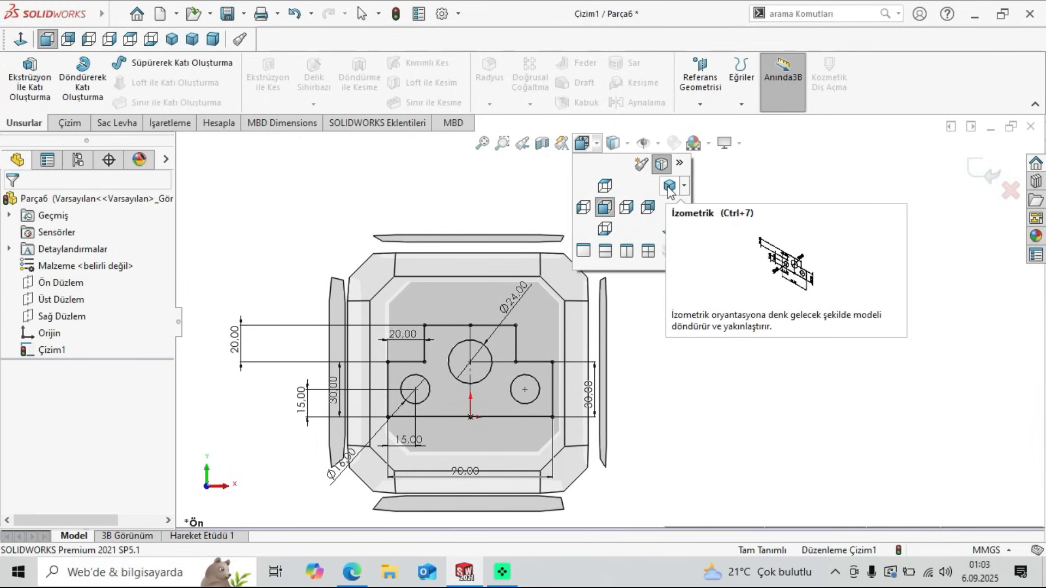
click(669, 187)
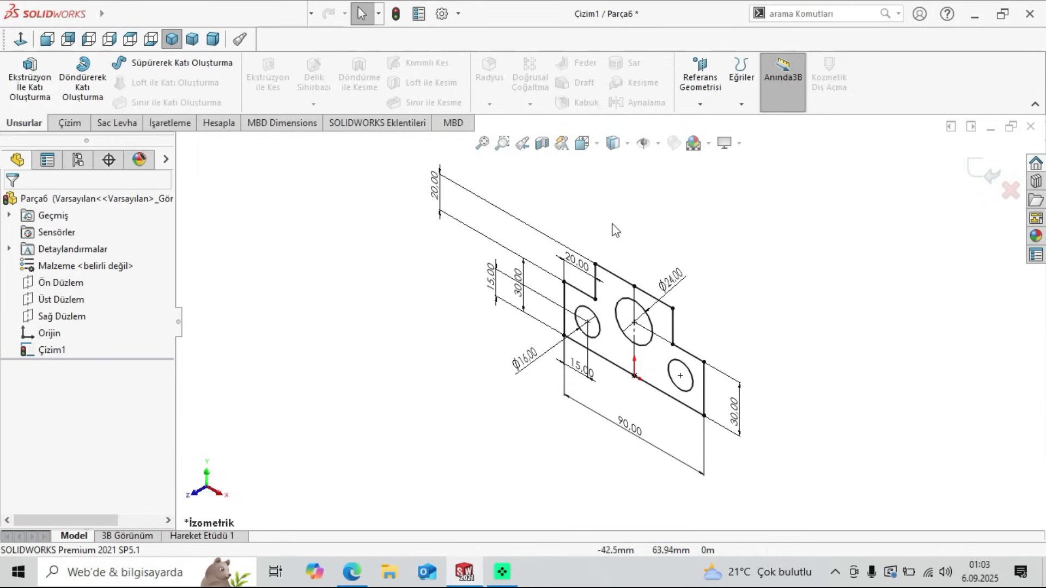
scroll(702, 349, down, 2)
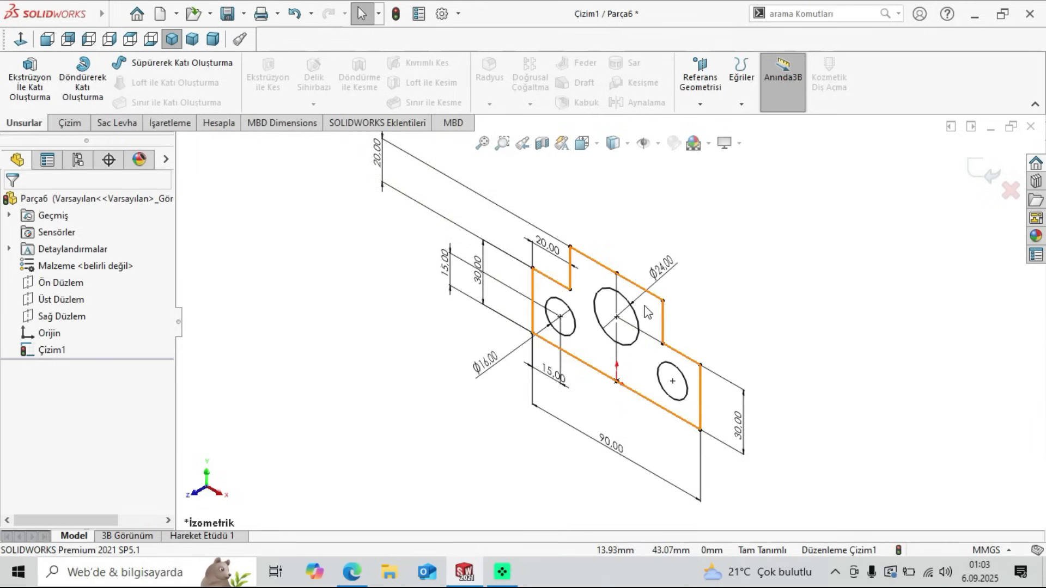
click(30, 101)
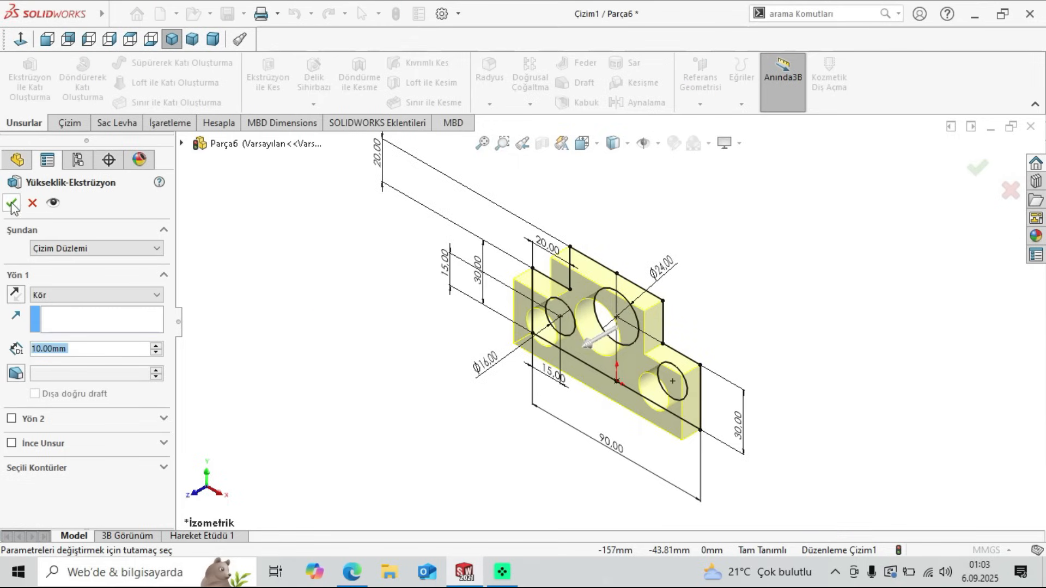
key(Return)
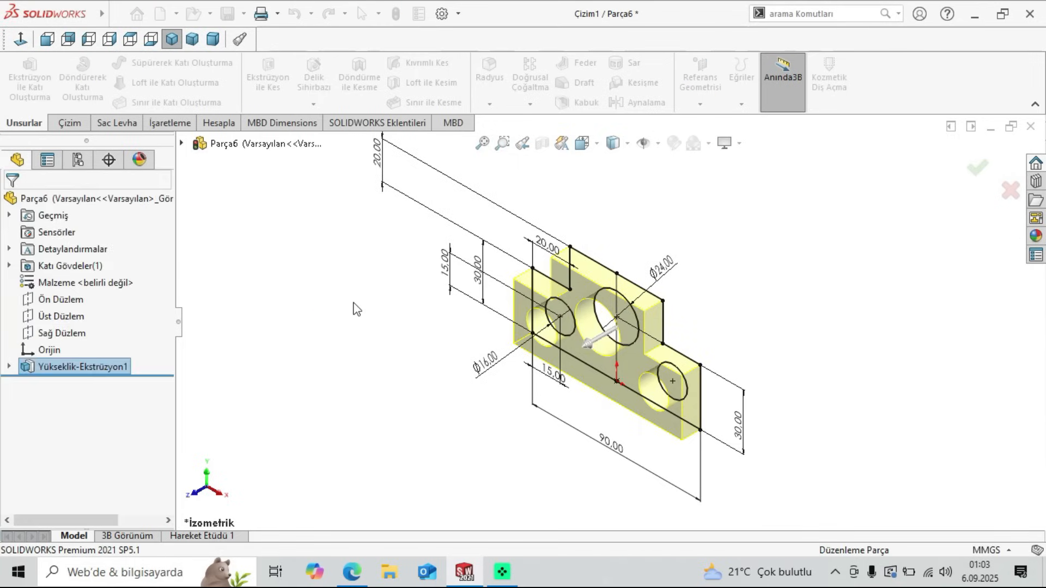
middle_drag(606, 348, 600, 410)
click(1031, 127)
click(456, 310)
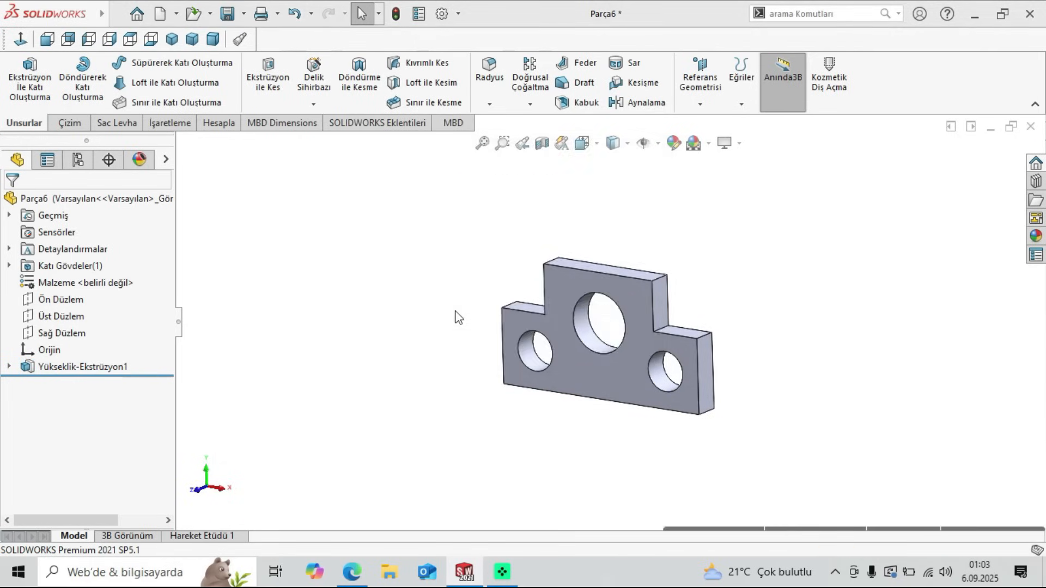
Step: Switch to the PDF in Edge and look through the marked sketch exercises on page 32
click(352, 572)
scroll(523, 354, up, 5)
scroll(583, 312, up, 7)
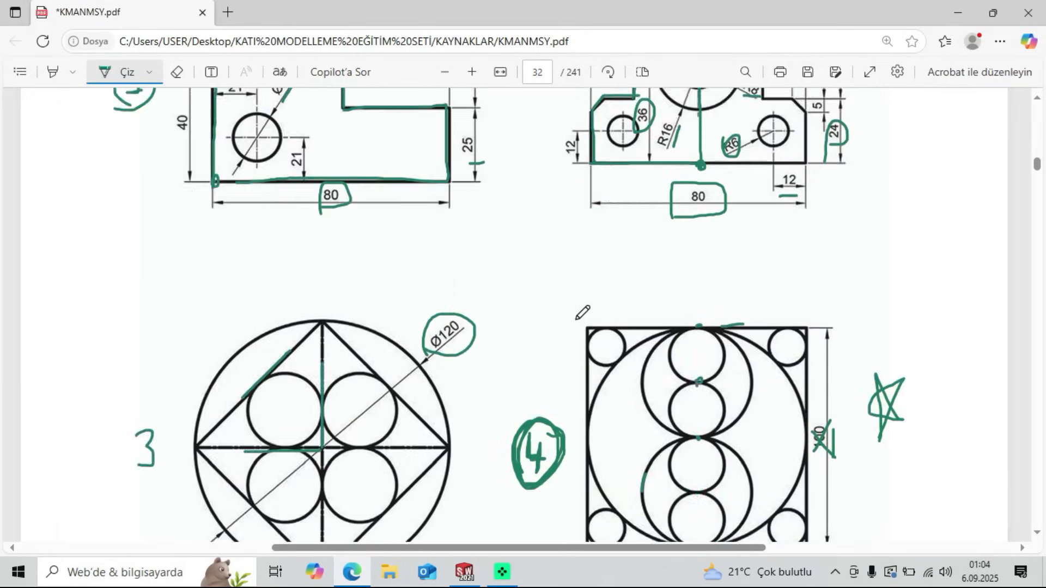
scroll(676, 341, down, 15)
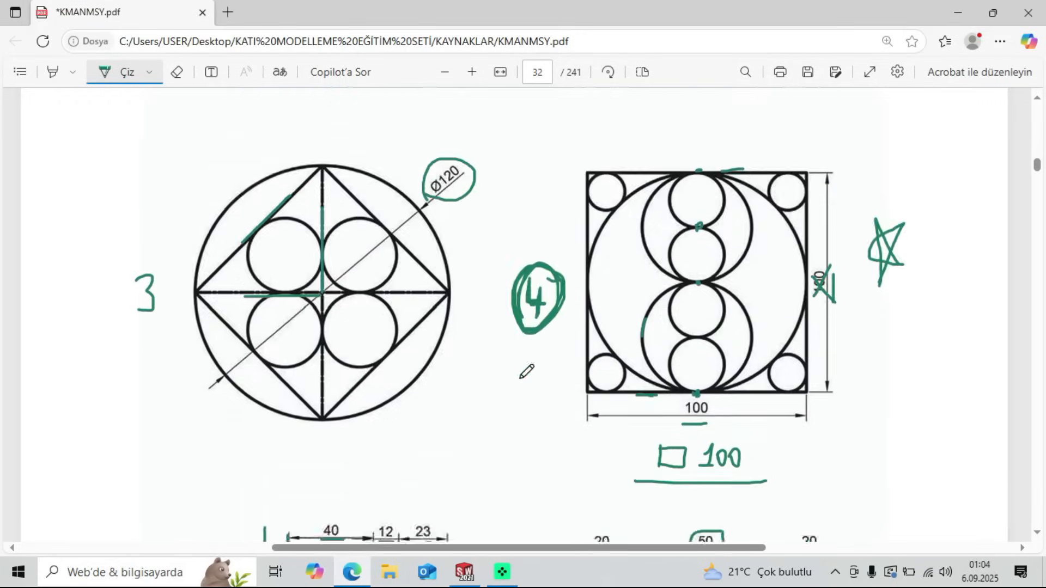
scroll(451, 358, down, 2)
scroll(490, 348, up, 16)
scroll(494, 350, up, 5)
scroll(523, 343, down, 4)
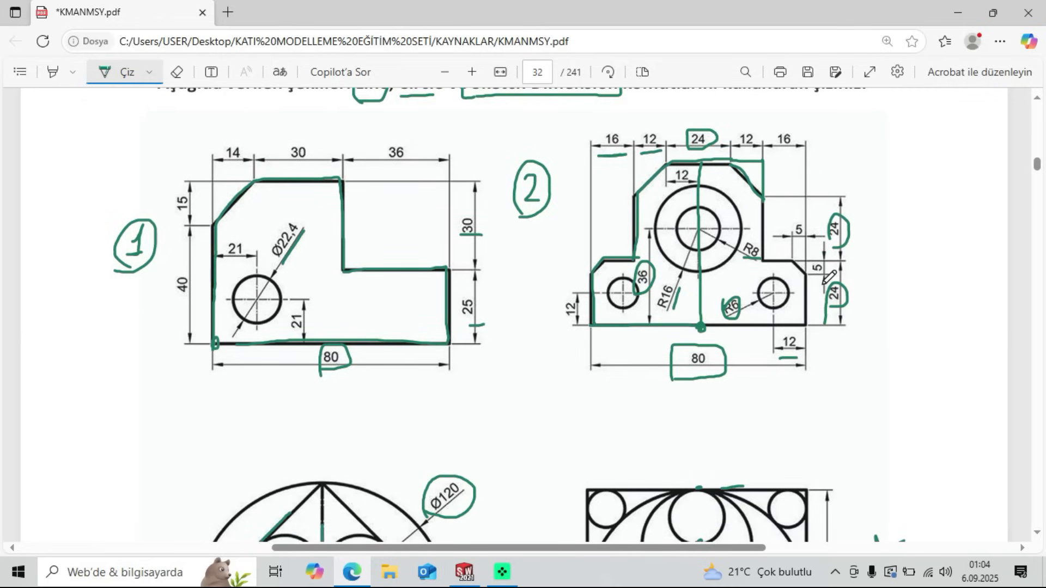